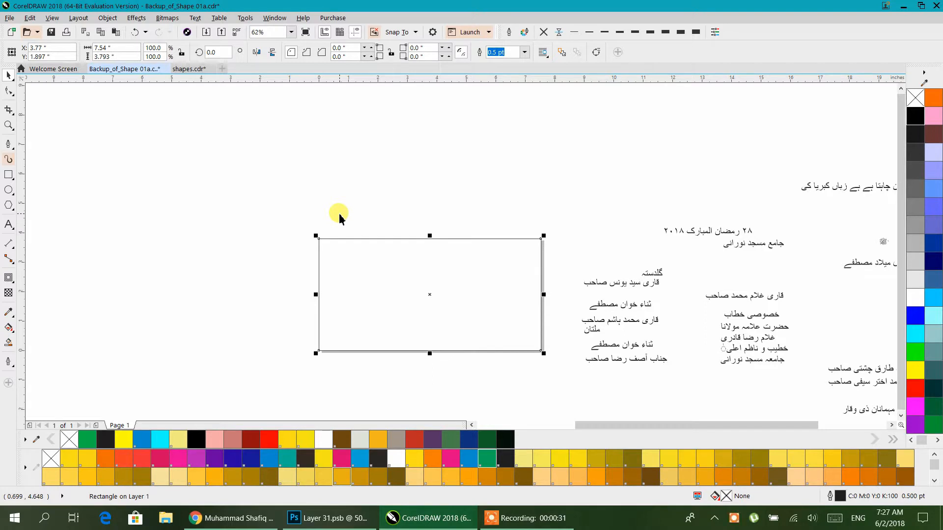
Check the rectangle's dimensions and the document's units, and center the rectangle on the page
drag(371, 255, 375, 202)
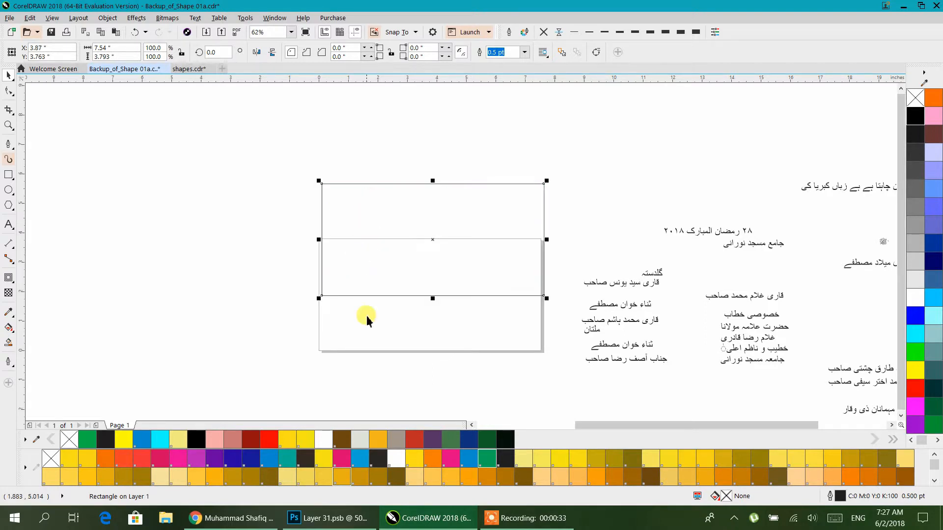
click(115, 51)
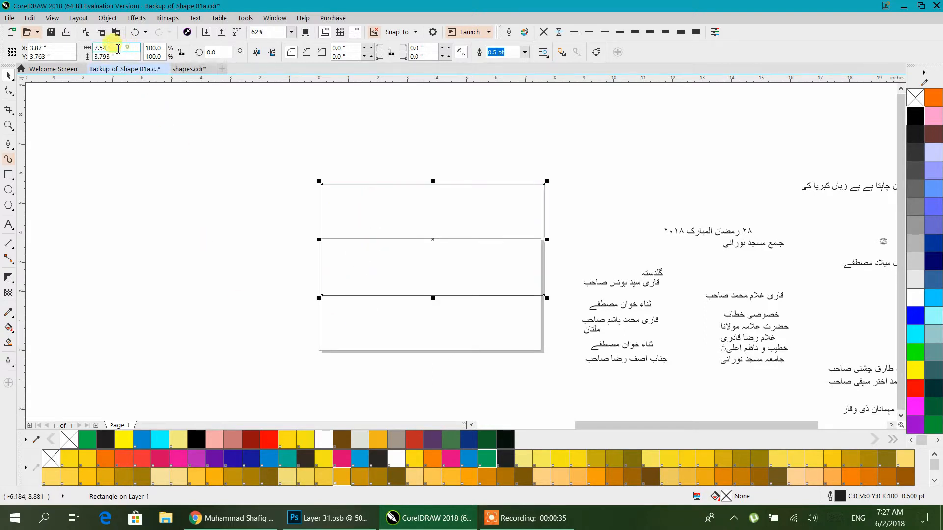
click(248, 116)
click(261, 54)
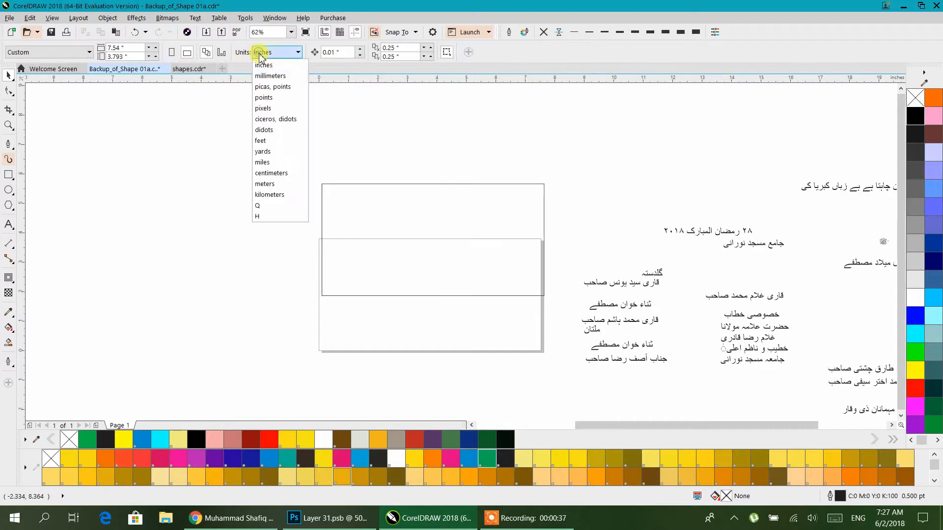
click(199, 122)
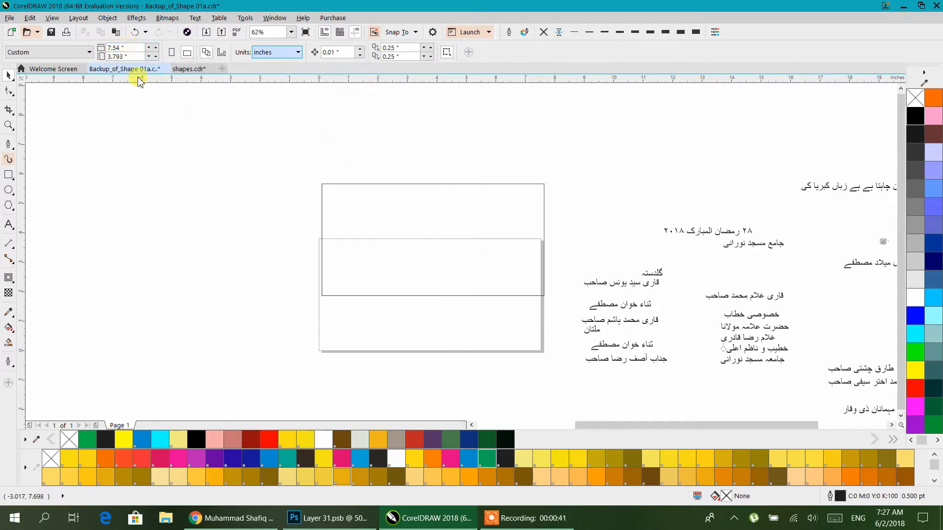
click(396, 206)
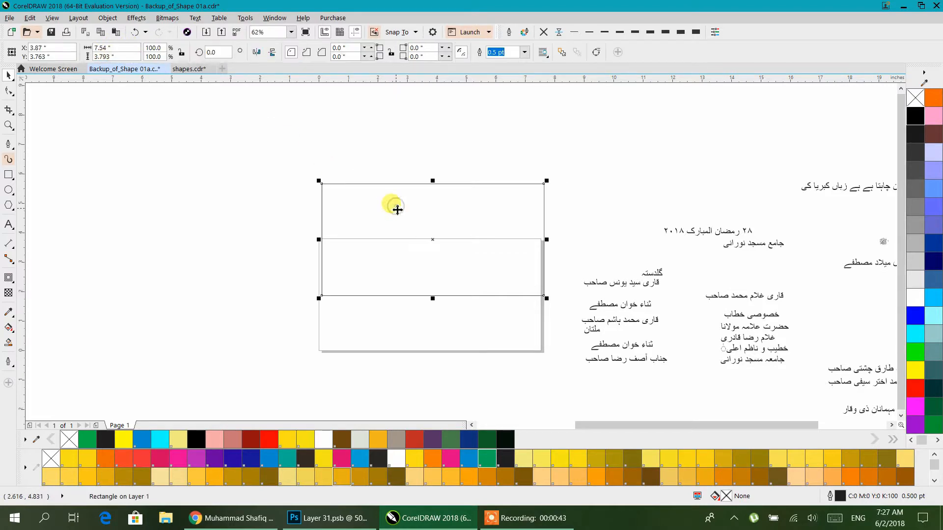
key(p)
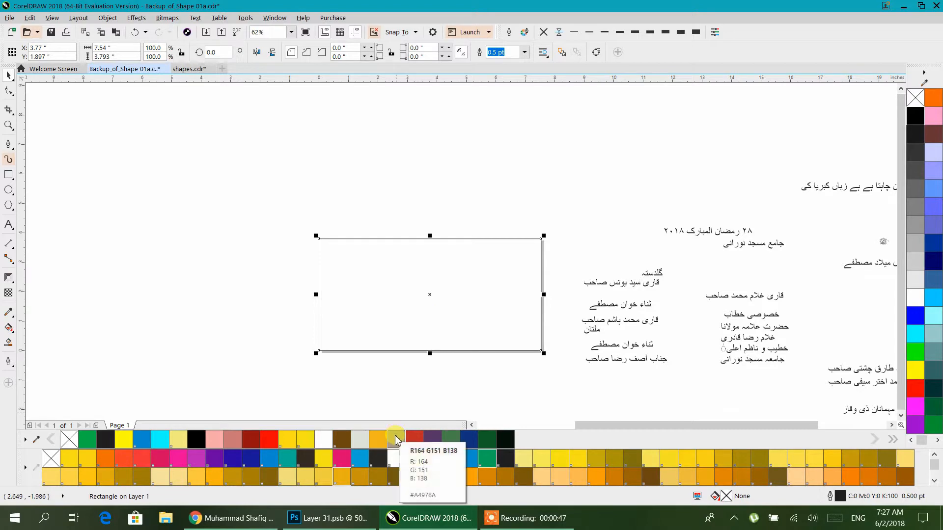
Fill the page-sized rectangle with light grey R223 G228 B217 and remove its outline
click(362, 440)
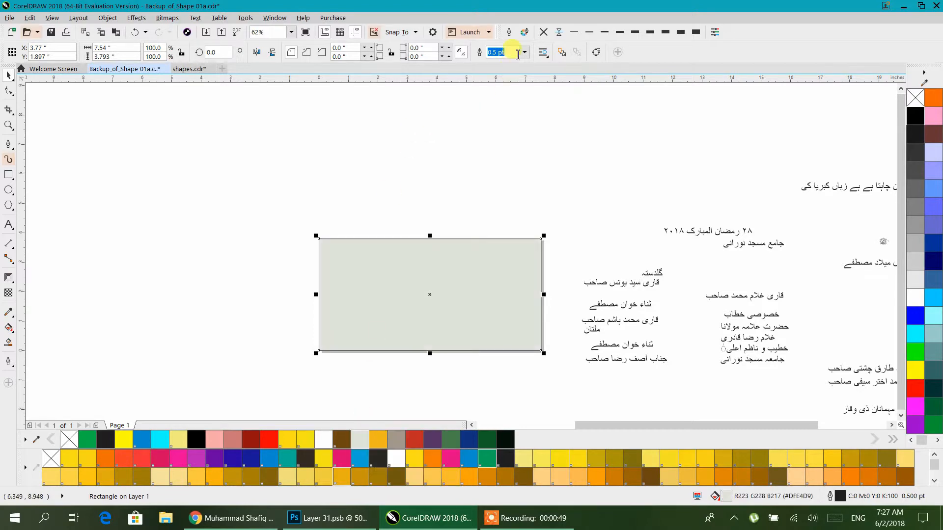
click(543, 32)
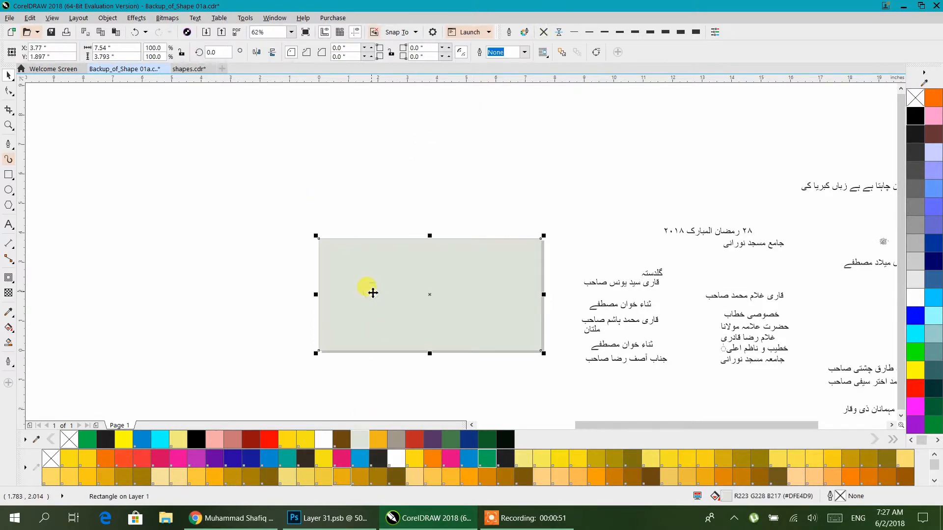
Draw an ellipse about 7.3 by 4.97 inches and place it over the rectangle's upper-right part, extending past its edges
scroll(355, 320, right, 1)
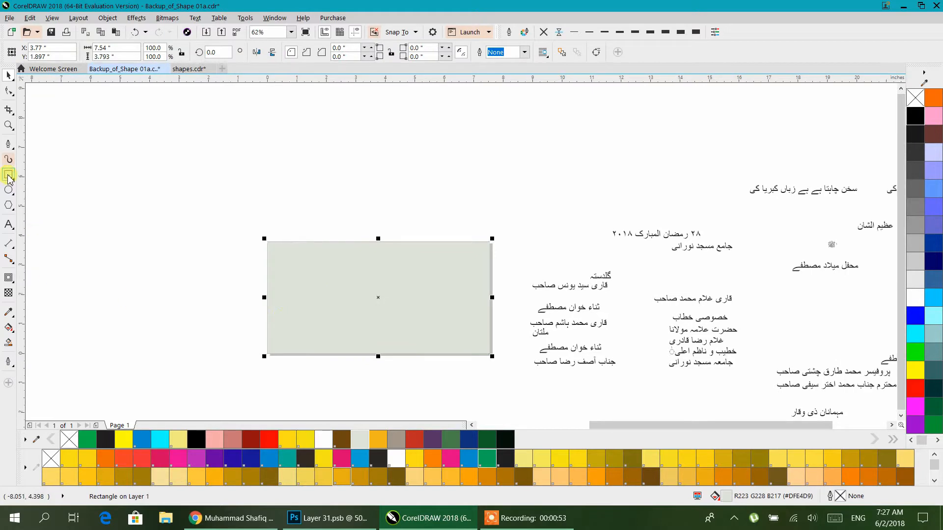
click(9, 190)
drag(289, 175, 504, 322)
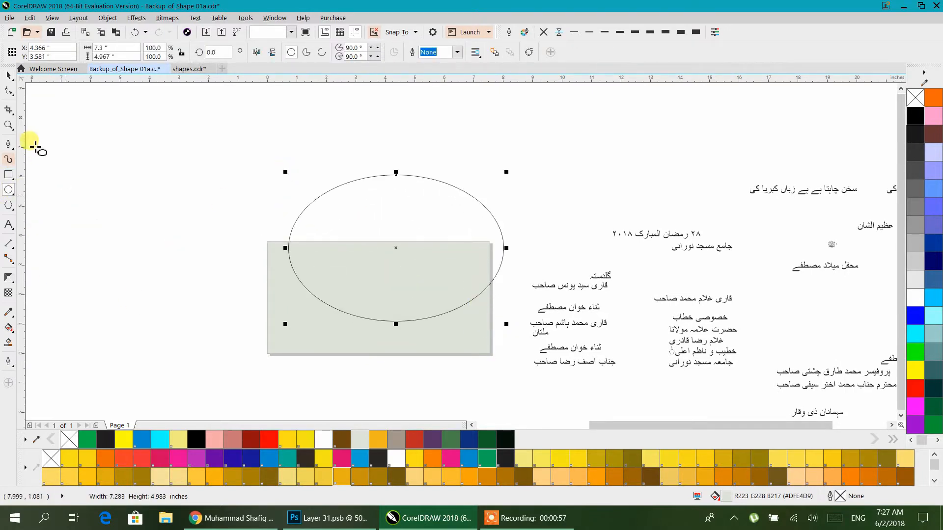
click(8, 76)
mouse_move(406, 209)
mouse_down()
mouse_move(432, 209)
mouse_move(353, 217)
mouse_move(369, 219)
mouse_move(370, 210)
mouse_up()
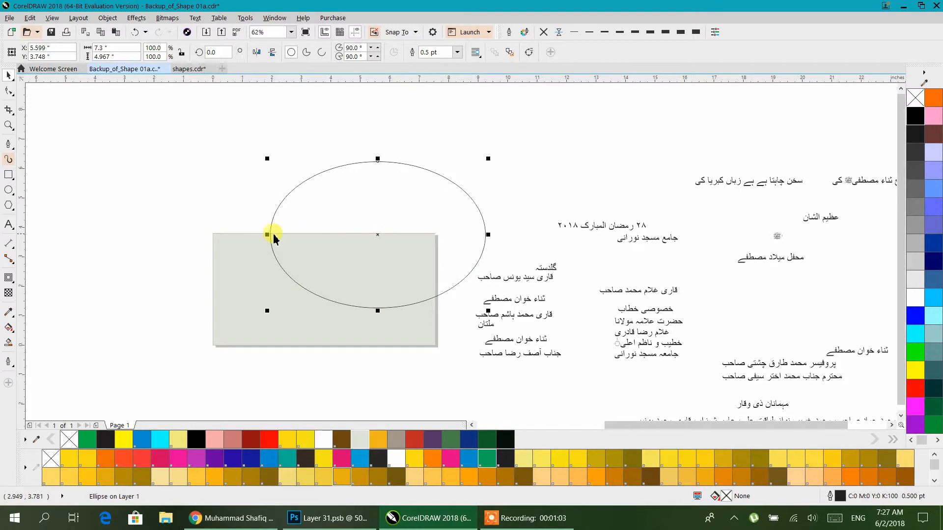
Narrow the ellipse from its left side and shift it slightly left over the rectangle's upper-right corner
drag(270, 234, 307, 231)
drag(402, 221, 379, 228)
click(560, 260)
drag(560, 260, 537, 253)
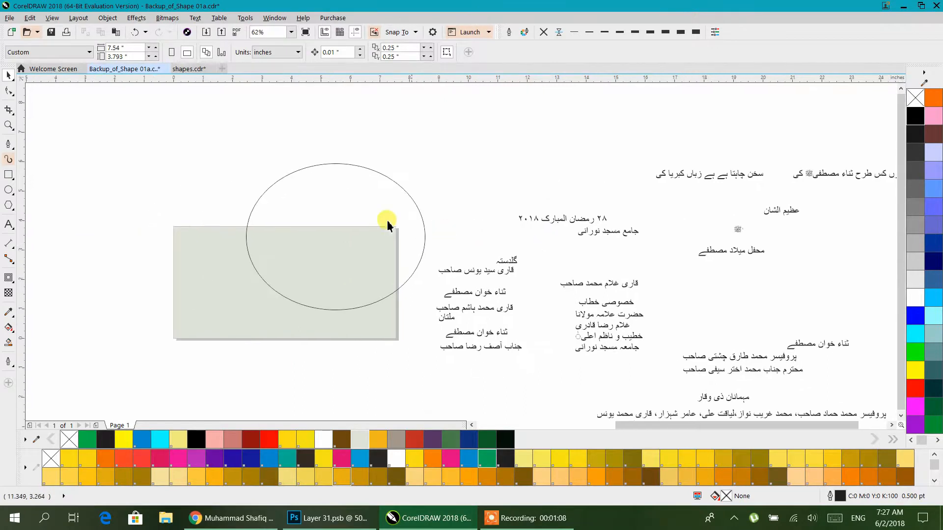
Smart-fill the area where the ellipse and rectangle overlap with green R63 G204 B120, and delete the ellipse
click(10, 342)
click(345, 254)
click(6, 78)
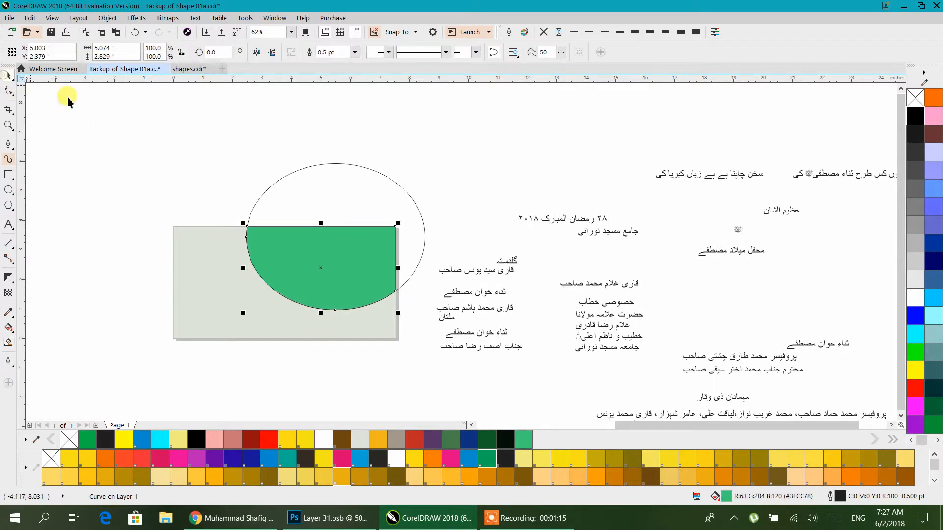
click(278, 191)
key(Delete)
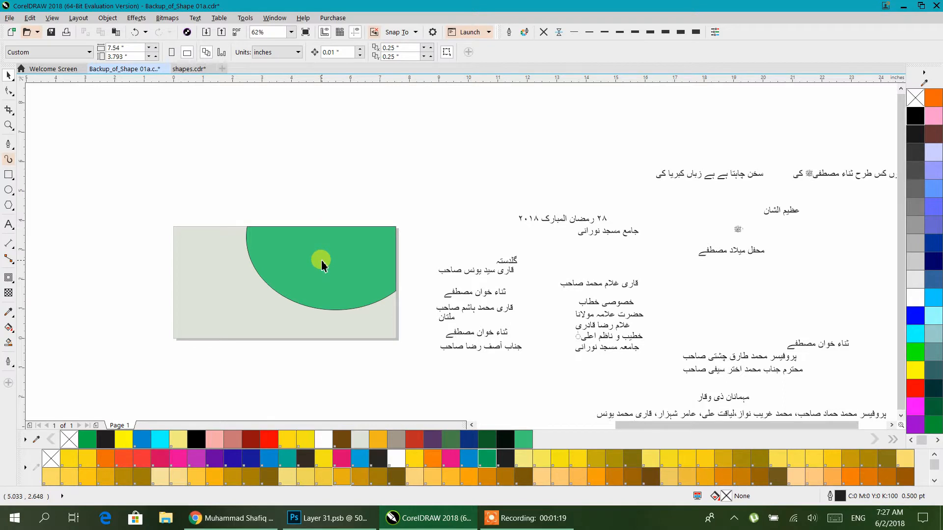
Copy the dark grey pointed ornament beside the "#evided" shape in the shapes.cdr document
drag(324, 264, 424, 267)
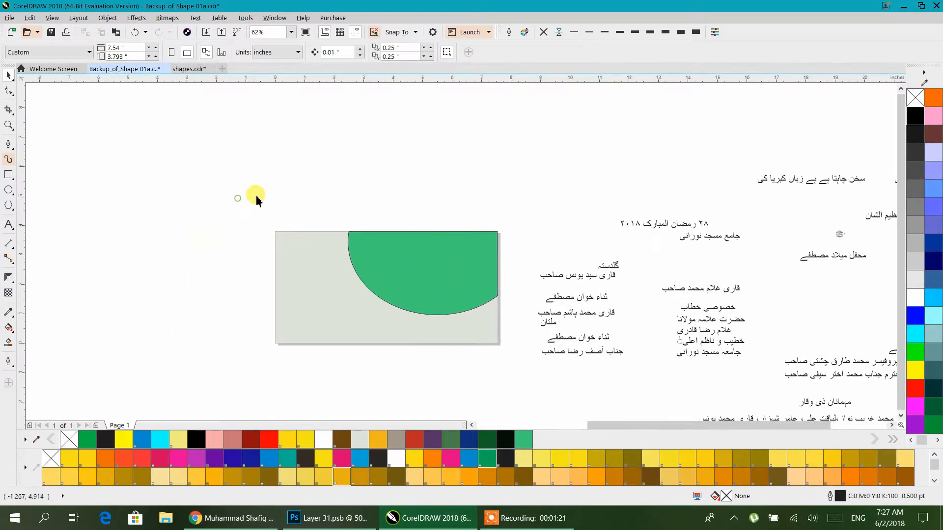
click(186, 68)
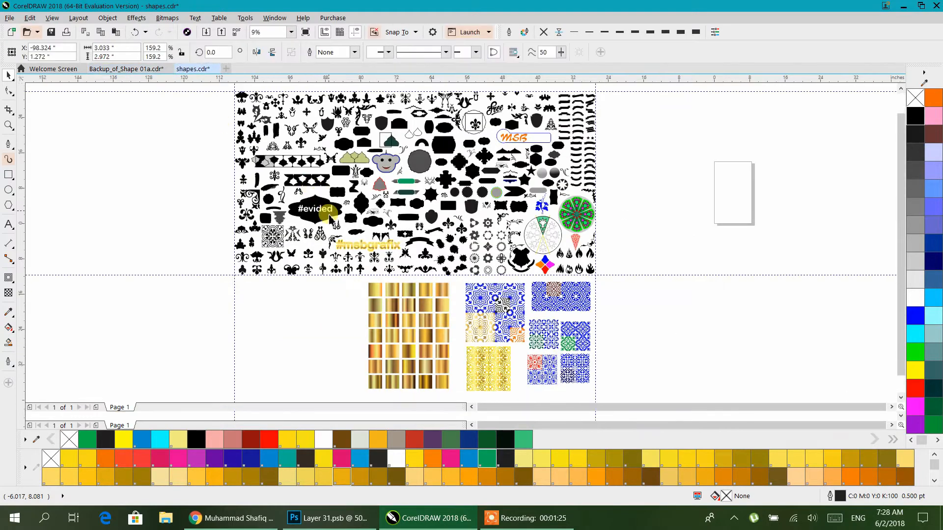
drag(254, 263, 333, 275)
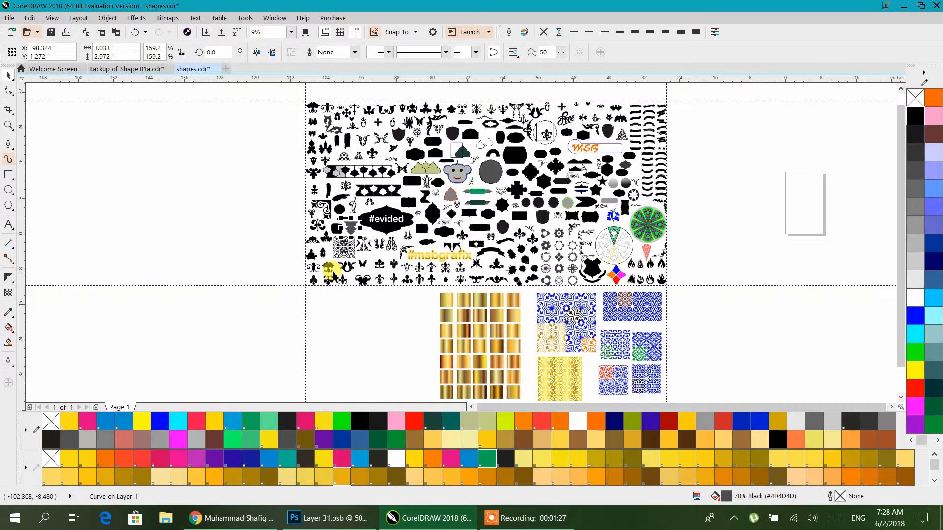
key(Escape)
scroll(337, 216, up, 3)
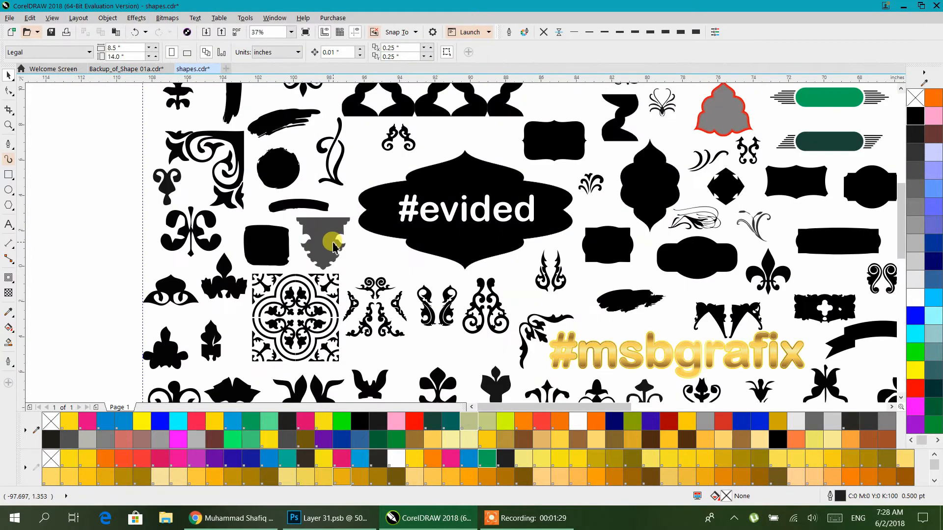
drag(615, 220, 650, 223)
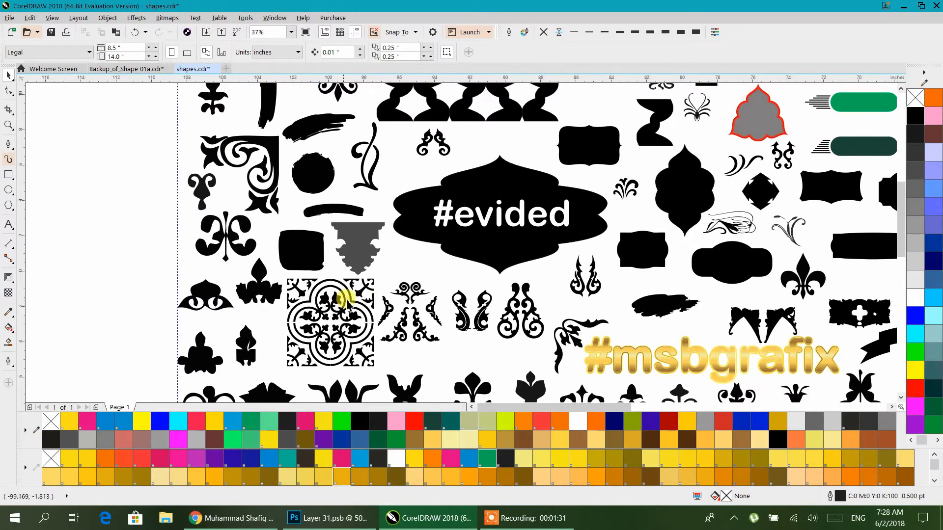
click(352, 261)
right_click(355, 236)
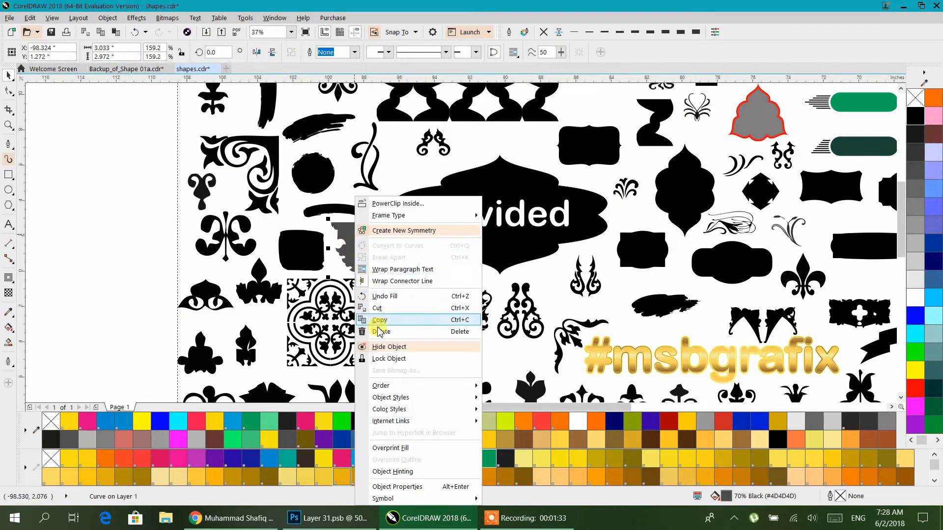
click(380, 319)
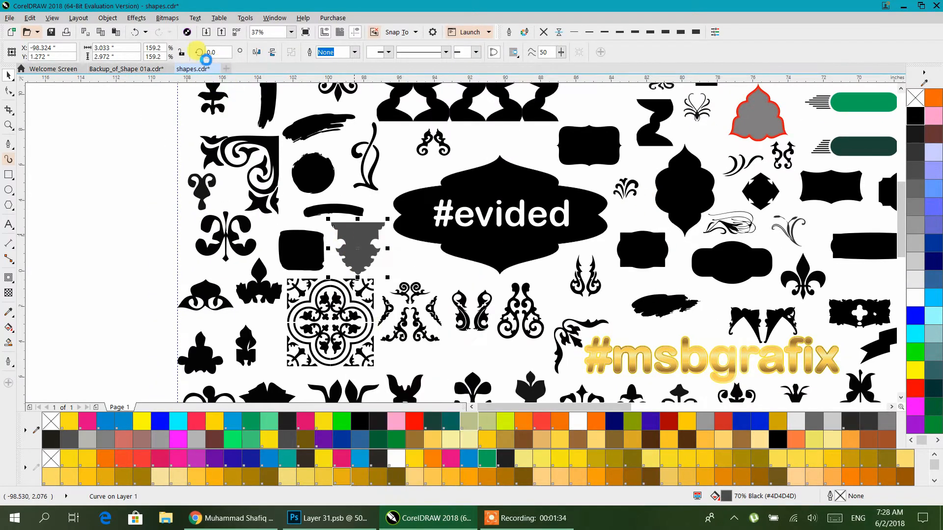
Paste the ornament into the Backup_of_Shape 01a document and move it to the rectangle's upper-left corner
click(130, 71)
scroll(415, 189, down, 2)
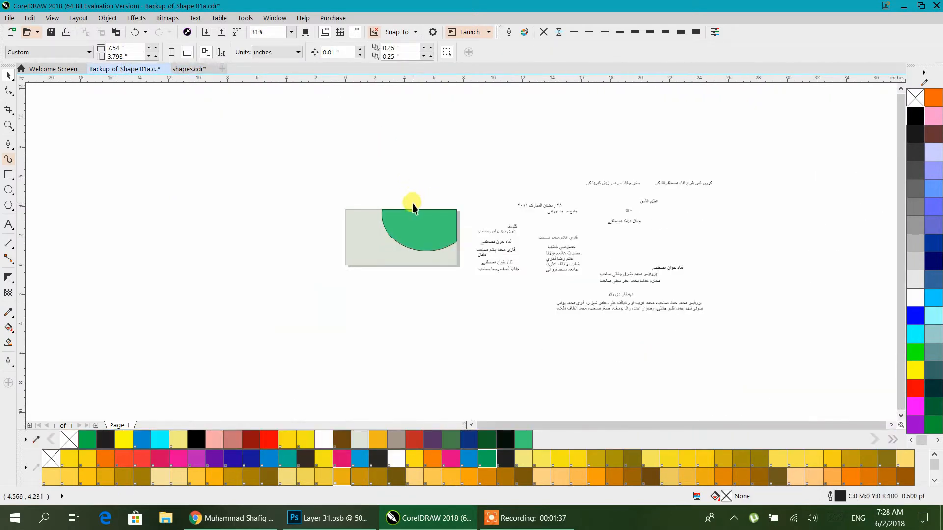
key(ctrl+v)
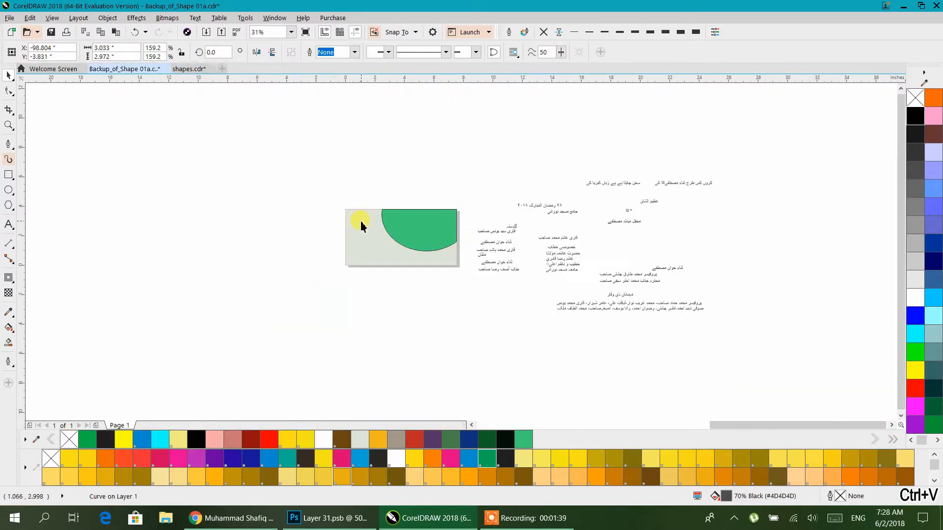
key(p)
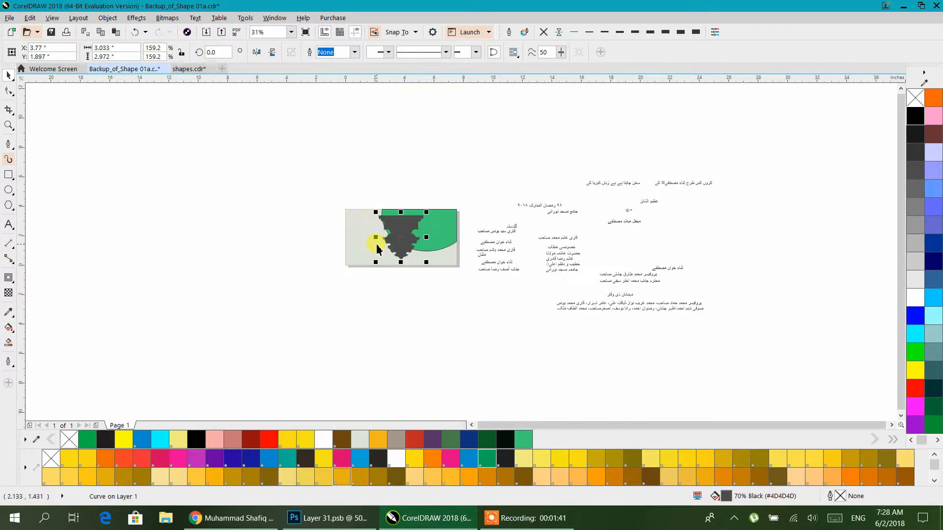
drag(386, 242, 350, 220)
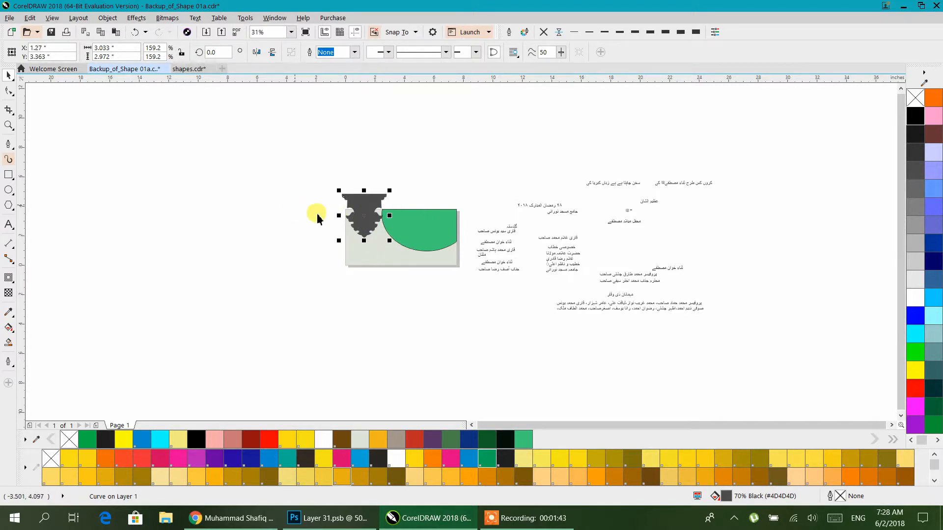
Scale the ornament down to about 2.33 by 2.28 inches and fit it into the rectangle's upper-left corner
scroll(349, 220, up, 3)
scroll(364, 235, up, 1)
drag(398, 188, 340, 232)
scroll(340, 233, down, 2)
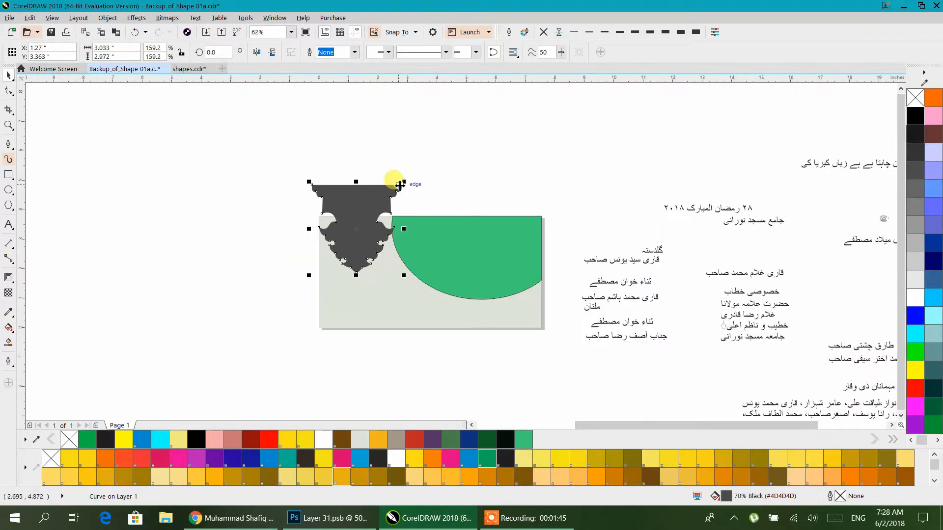
scroll(397, 184, up, 1)
scroll(399, 186, up, 1)
drag(444, 186, 417, 207)
drag(330, 235, 372, 281)
drag(398, 189, 425, 125)
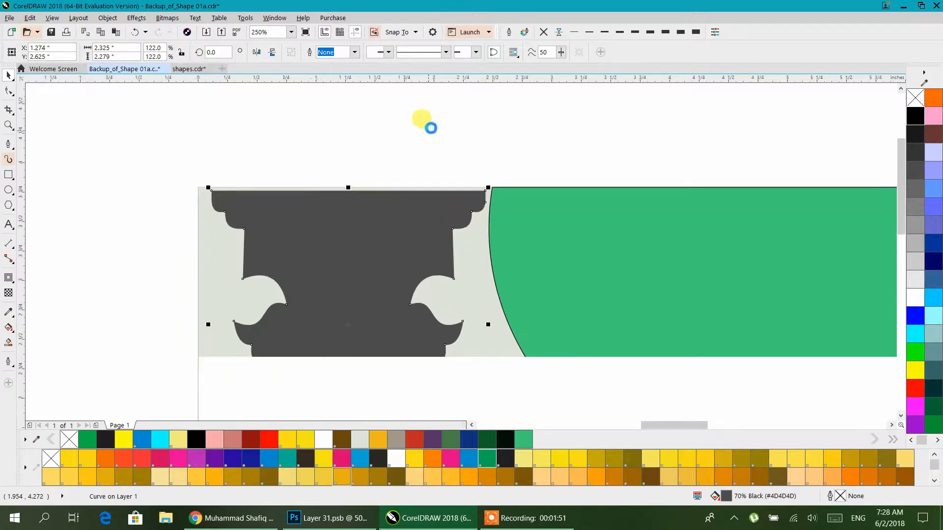
drag(359, 194, 337, 185)
scroll(365, 223, down, 3)
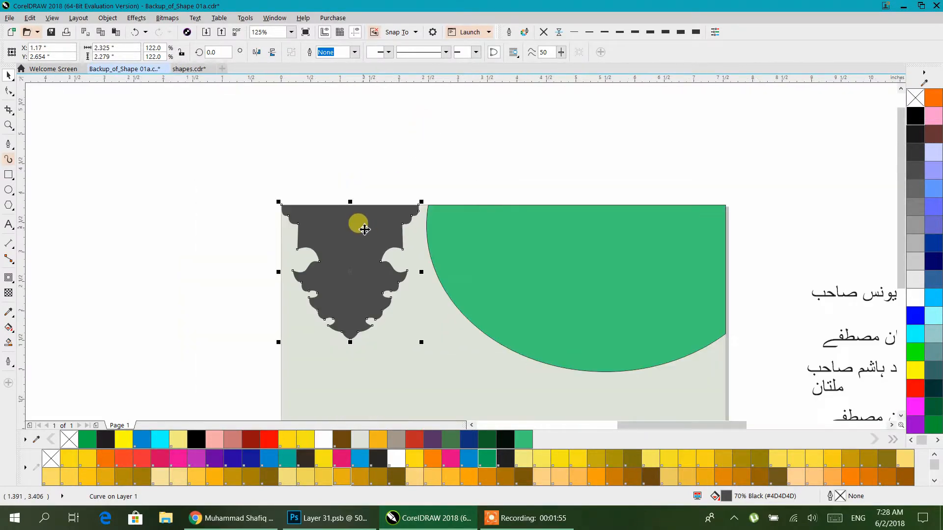
Enlarge the ornament to about 2.39 by 2.34 inches and shrink the green shape slightly from its lower-left corner
click(376, 308)
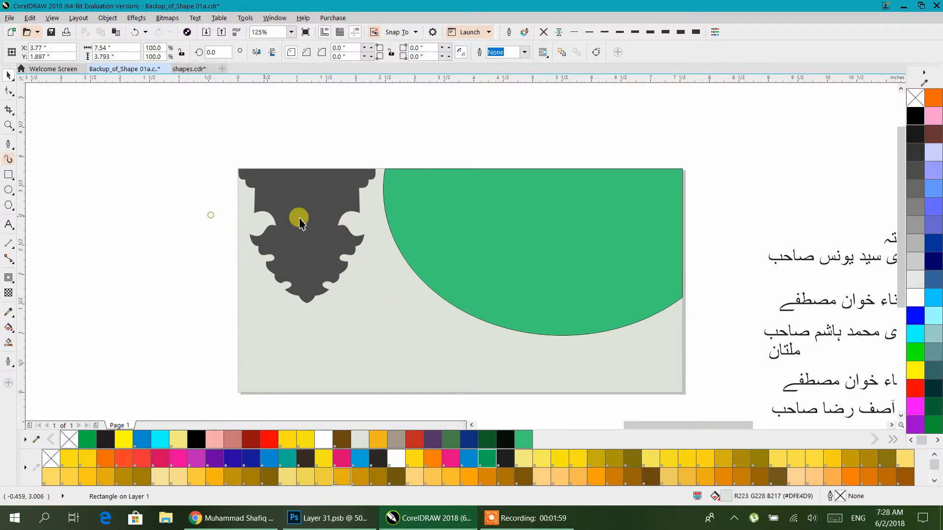
click(314, 212)
drag(378, 307, 383, 311)
click(420, 268)
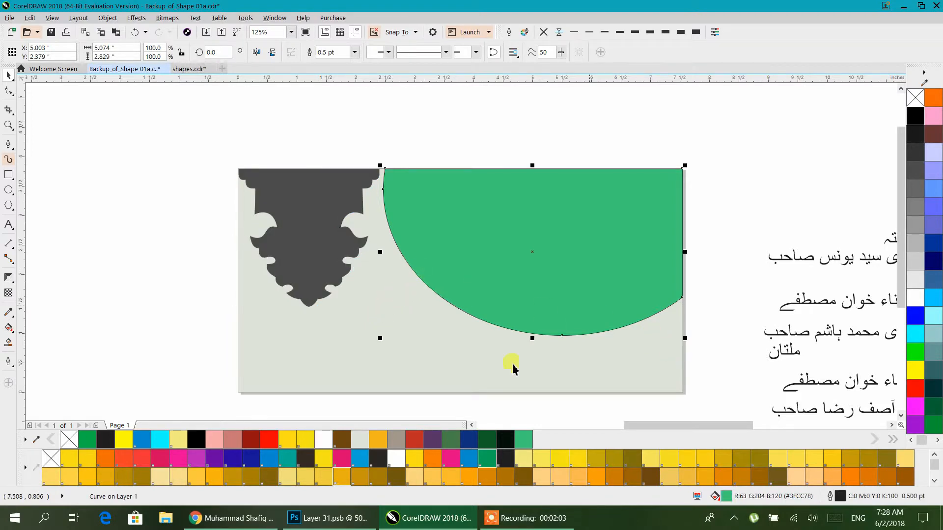
drag(383, 339, 394, 330)
click(342, 152)
Shift the ornament slightly right so a small gap separates it from the rectangle's left edge
click(332, 193)
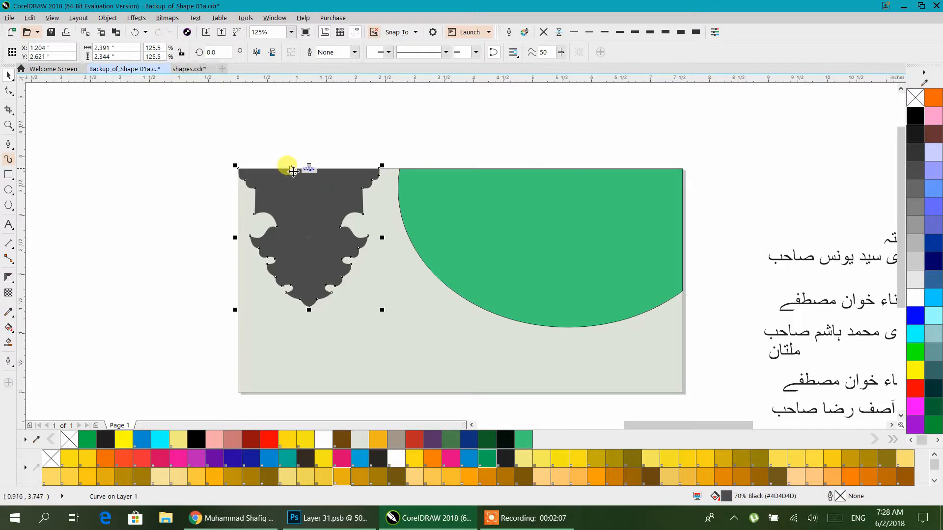
scroll(296, 179, up, 1)
drag(300, 189, 321, 162)
click(320, 120)
Move the title "محفل میلاد مصطفے" and the ﷺ symbol above it to just above the green shape
scroll(486, 149, down, 2)
drag(483, 211, 239, 230)
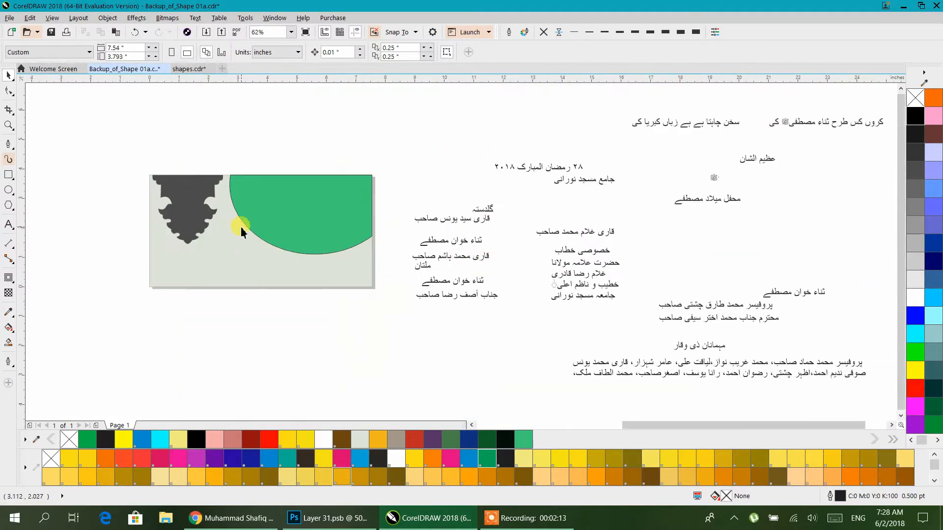
drag(645, 156, 618, 173)
drag(737, 206, 683, 241)
click(744, 240)
drag(728, 261, 280, 170)
drag(330, 187, 597, 201)
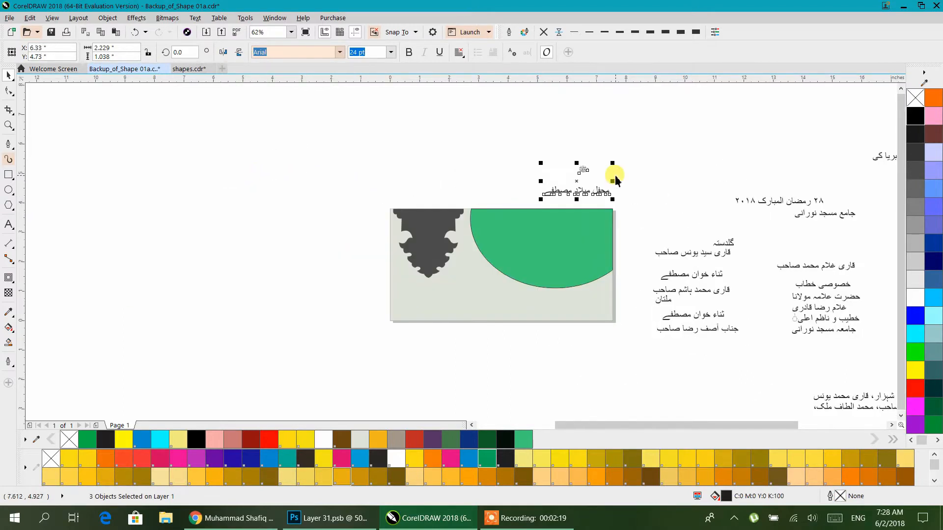
Move the small vertical mark beside the ﷺ symbol onto the last letter of the title "محفل میلاد مصطفے"
scroll(573, 185, up, 2)
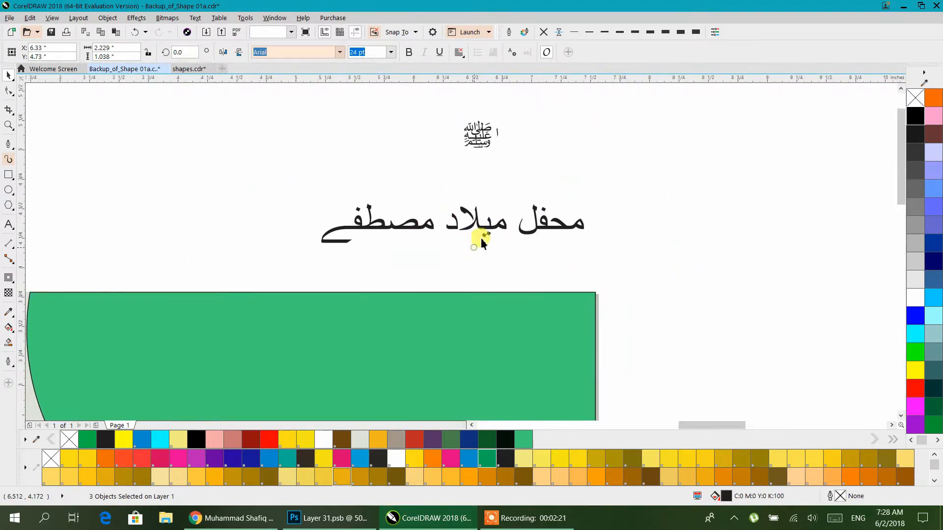
click(550, 193)
drag(497, 130, 340, 222)
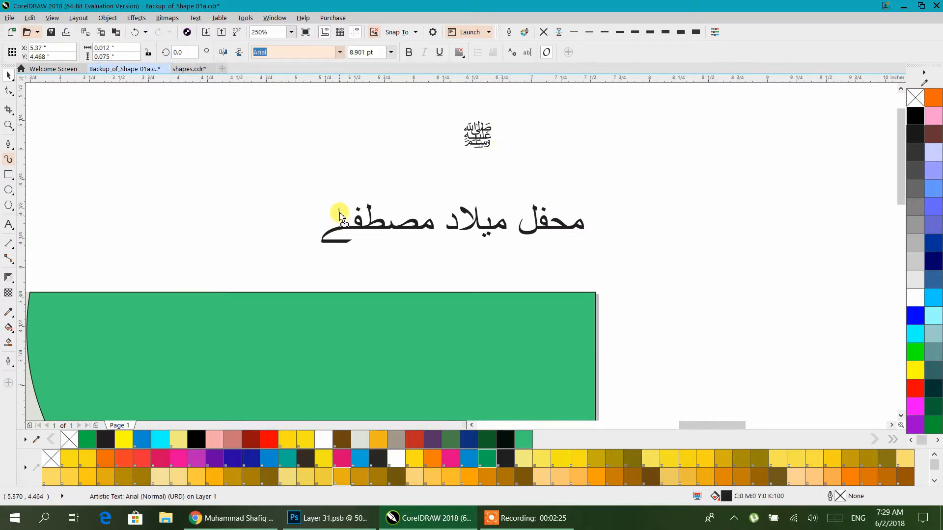
Set the title "محفل میلاد مصطفے", its vertical mark and the ﷺ symbol in the Alvi Nastaleeq font
click(294, 187)
scroll(423, 217, down, 2)
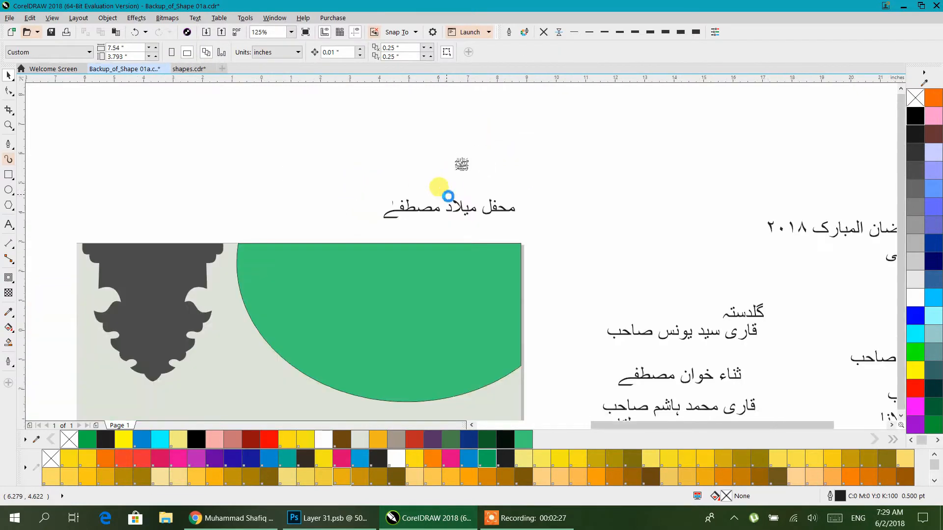
scroll(422, 229, up, 2)
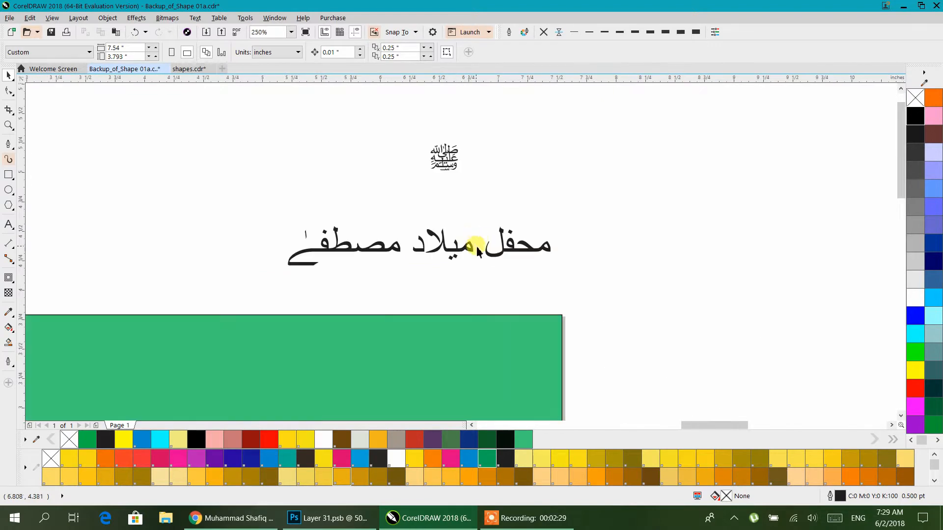
drag(477, 250, 614, 244)
click(555, 246)
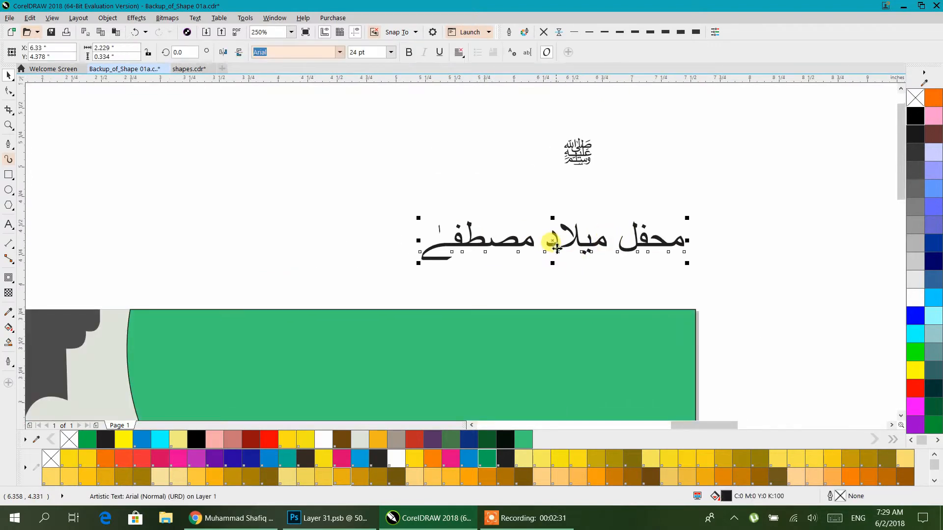
drag(510, 254, 631, 248)
drag(460, 116, 821, 284)
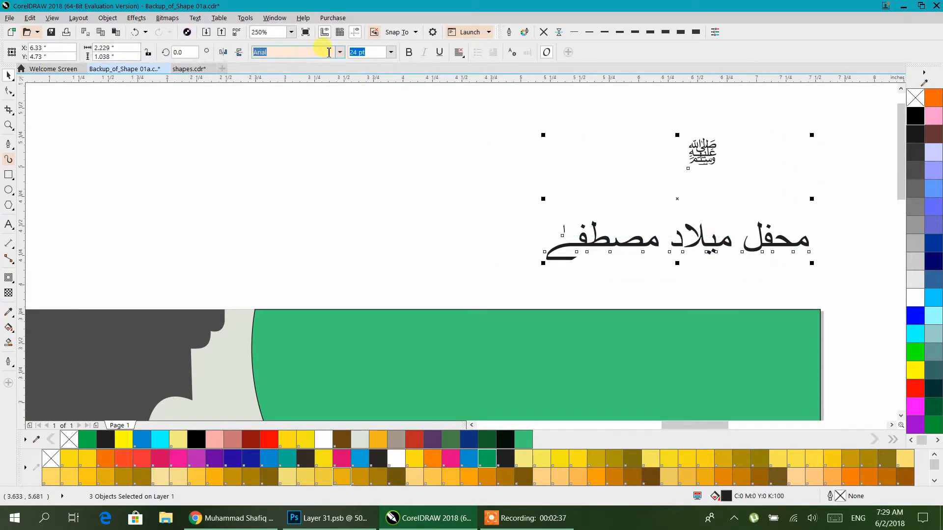
click(341, 53)
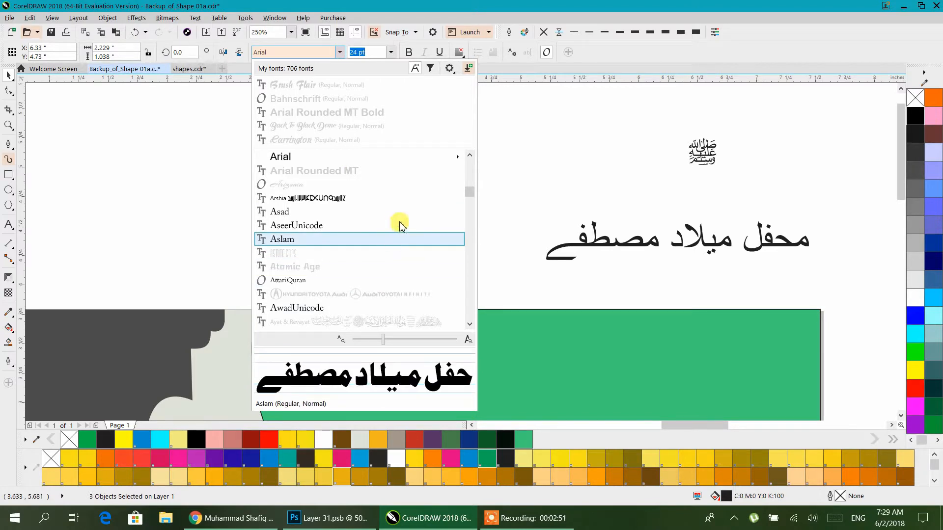
scroll(397, 227, down, 3)
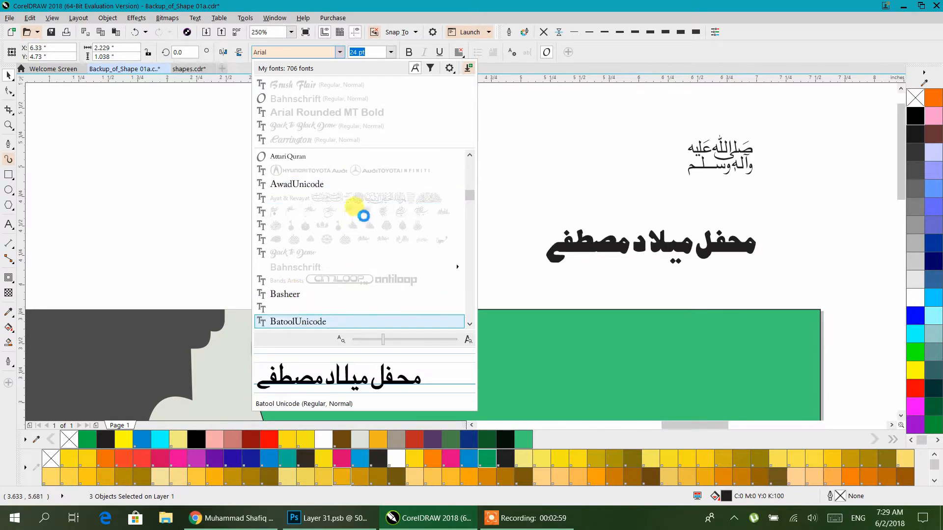
scroll(364, 216, down, 1)
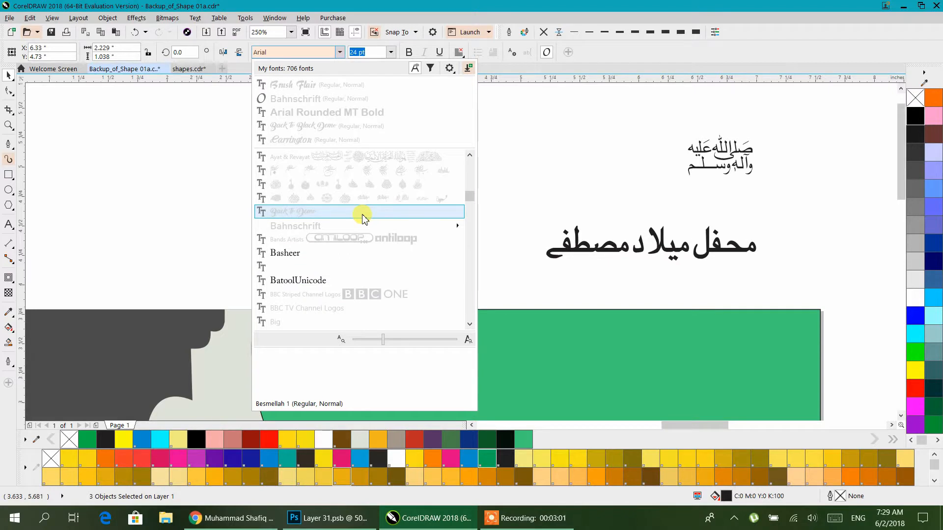
scroll(364, 216, down, 1)
scroll(361, 212, down, 1)
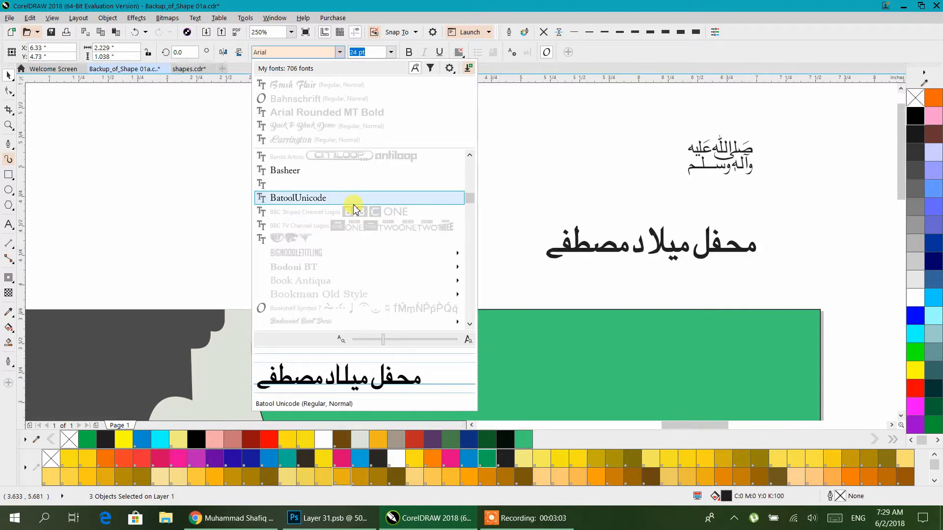
scroll(354, 208, down, 3)
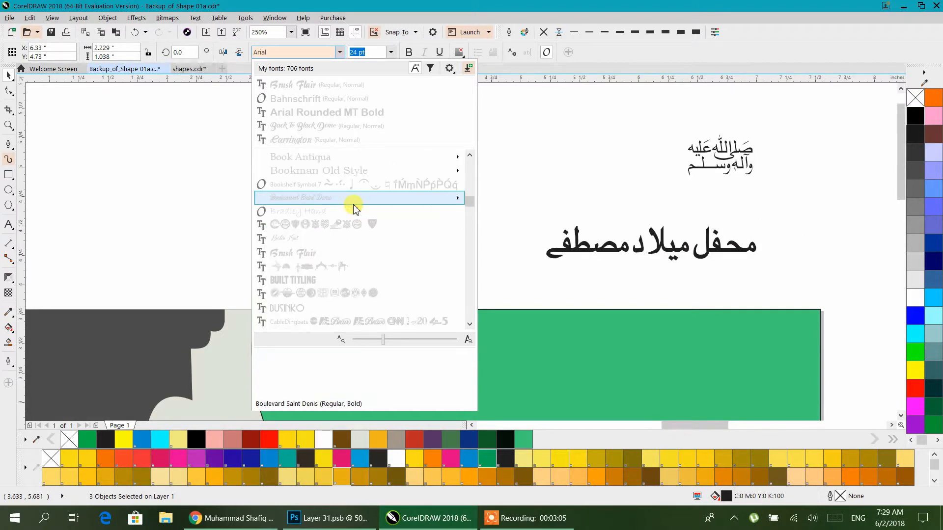
scroll(355, 208, down, 5)
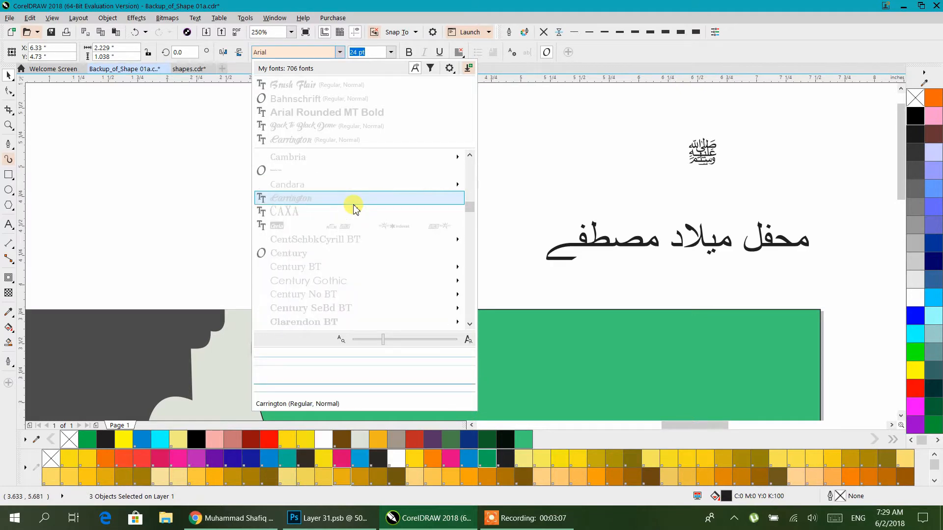
scroll(355, 208, down, 5)
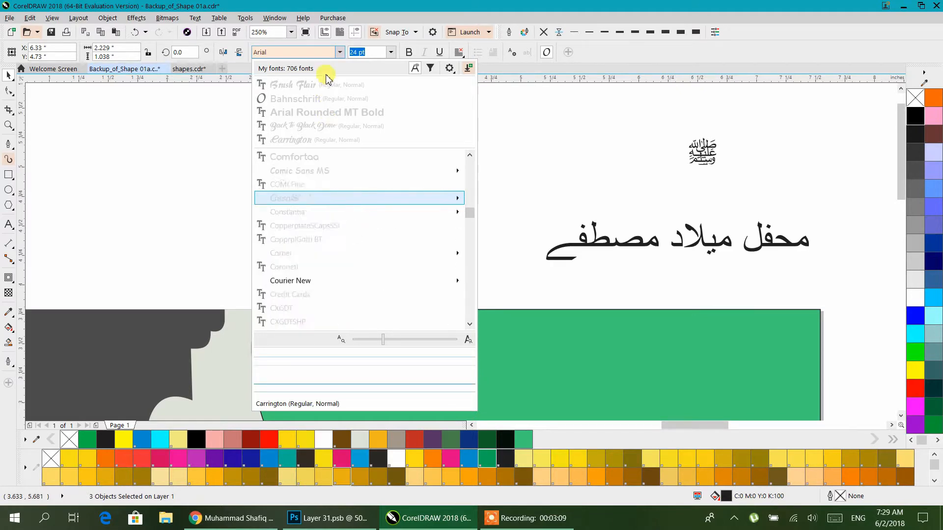
click(298, 52)
text(alav)
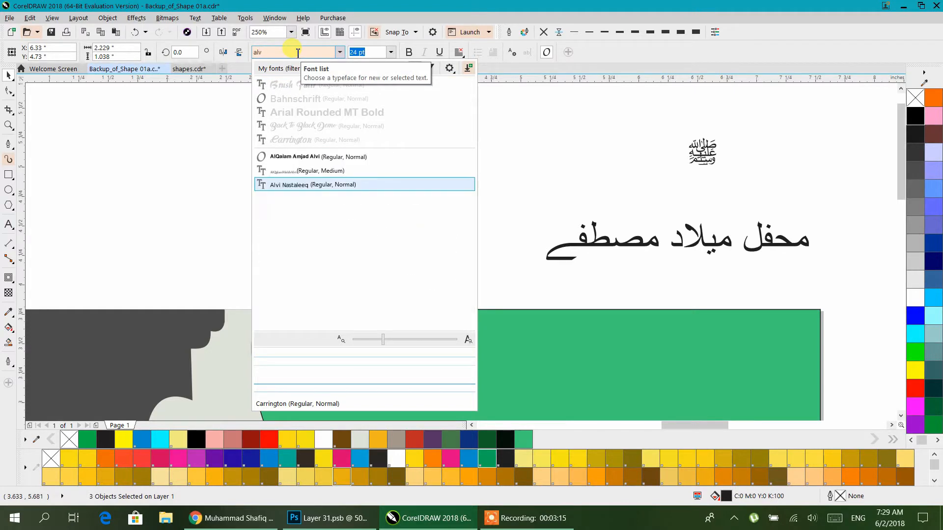
click(314, 185)
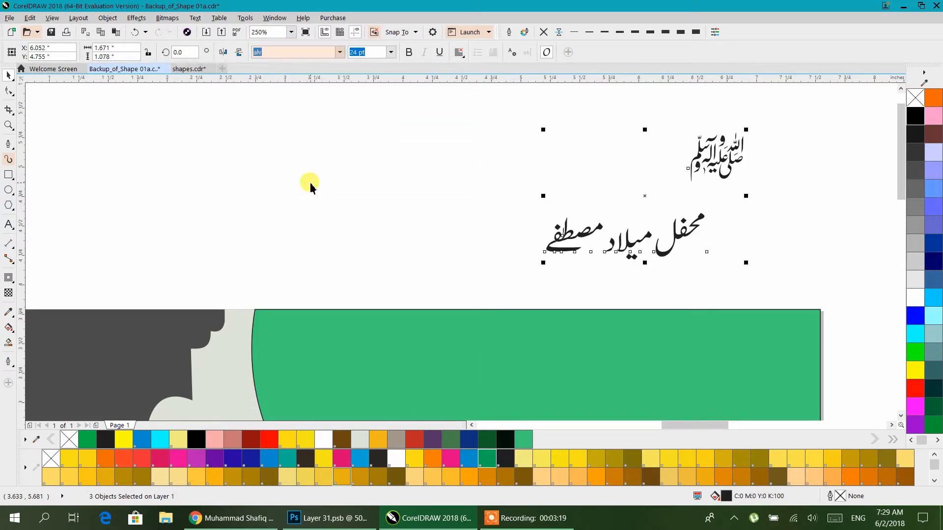
click(791, 197)
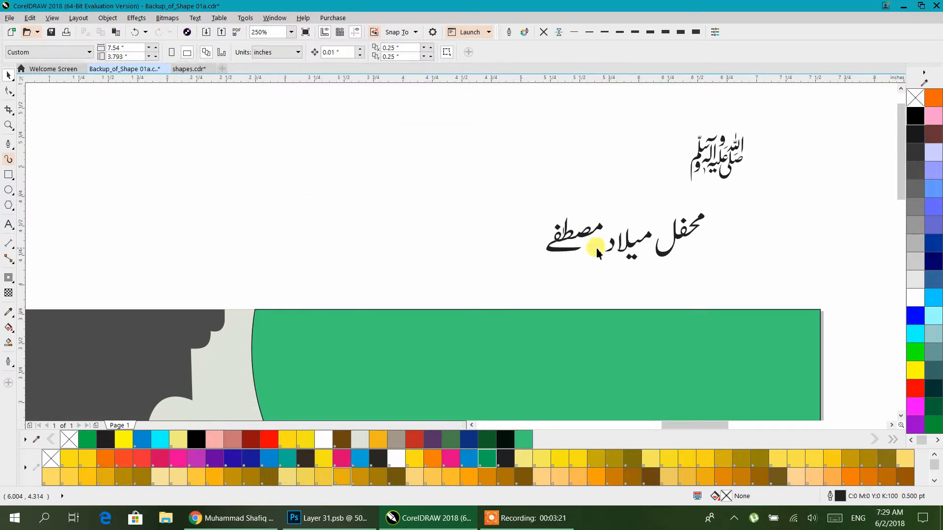
Move the small vertical mark in the title from beside the letter ط to just above the ف of "مصطفے"
scroll(570, 243, up, 2)
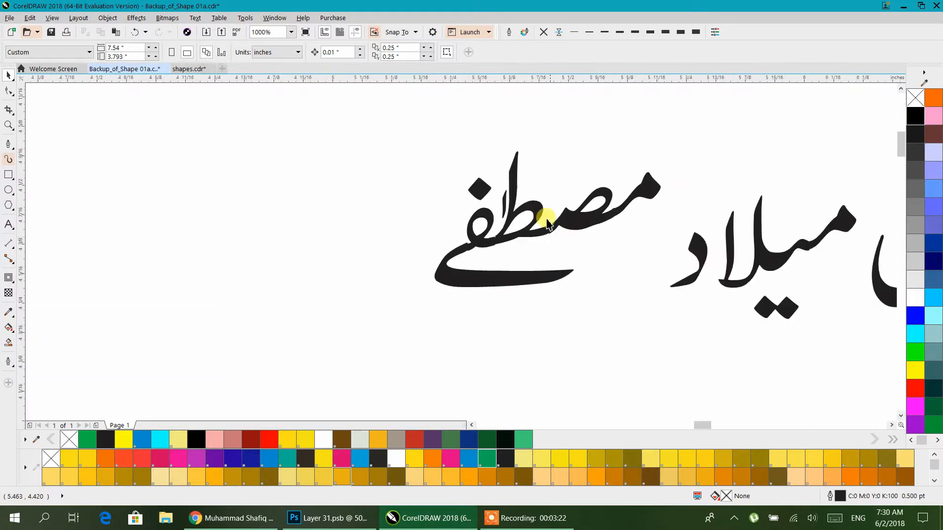
click(469, 172)
click(380, 212)
scroll(570, 270, down, 2)
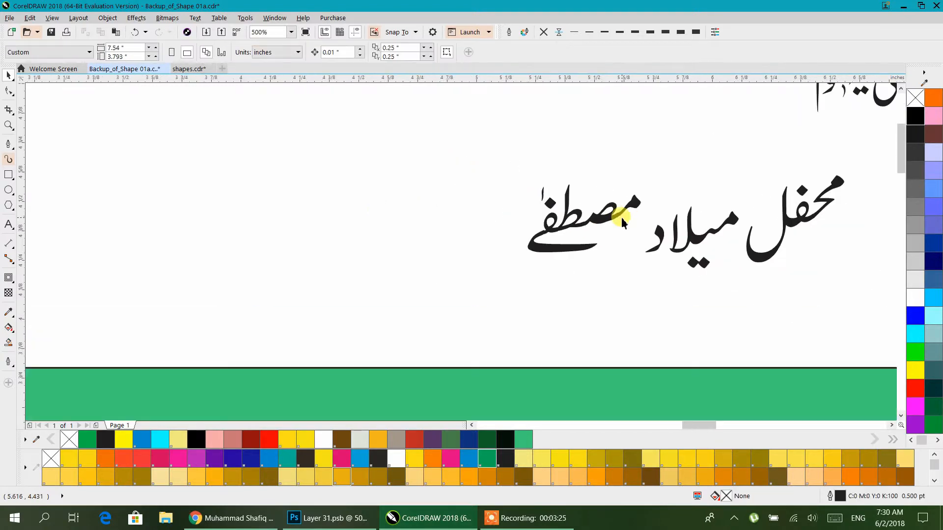
scroll(593, 273, down, 1)
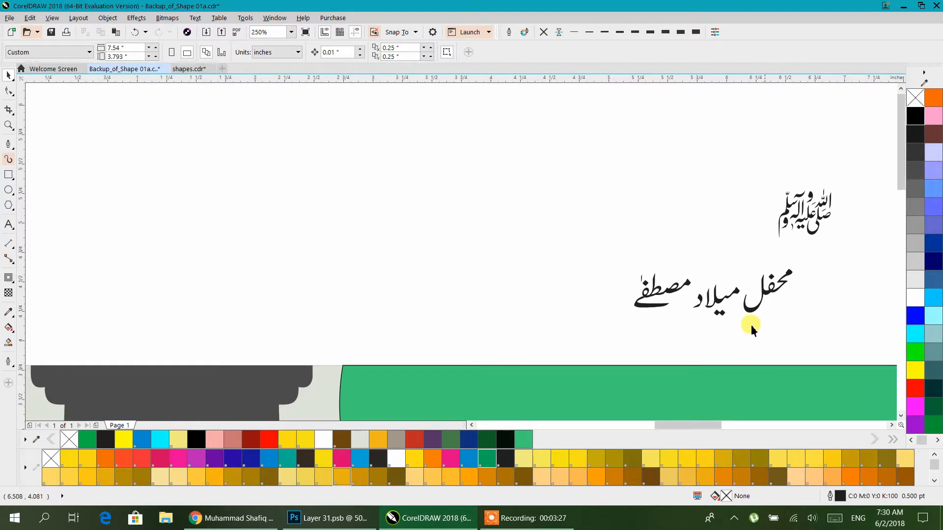
Apply the regular Jameel Noori Nastaleeq font to the title and its vertical mark
drag(732, 325, 506, 230)
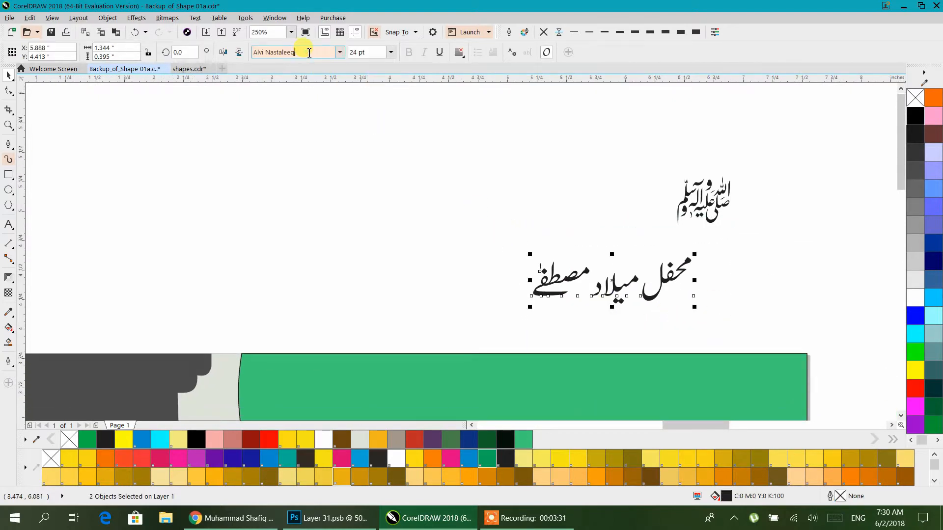
drag(301, 52, 241, 53)
text(Jameel Noor)
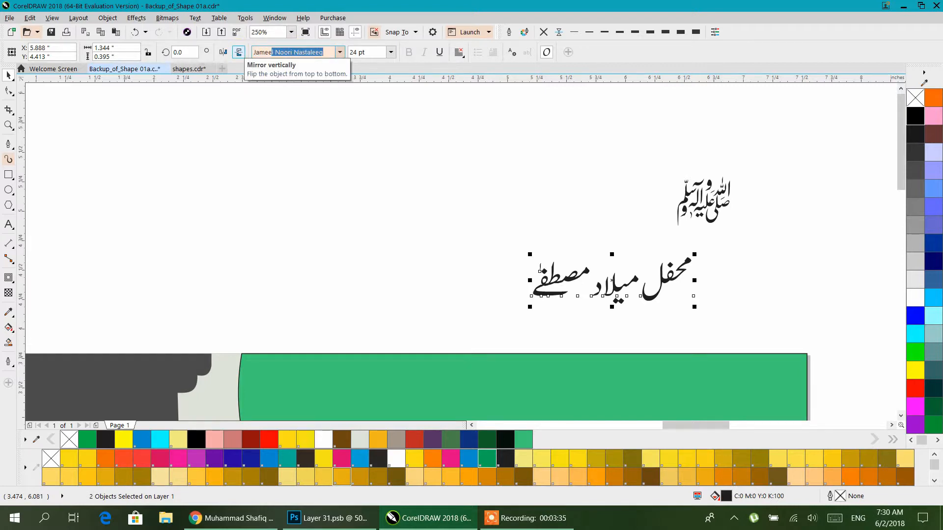
key(Return)
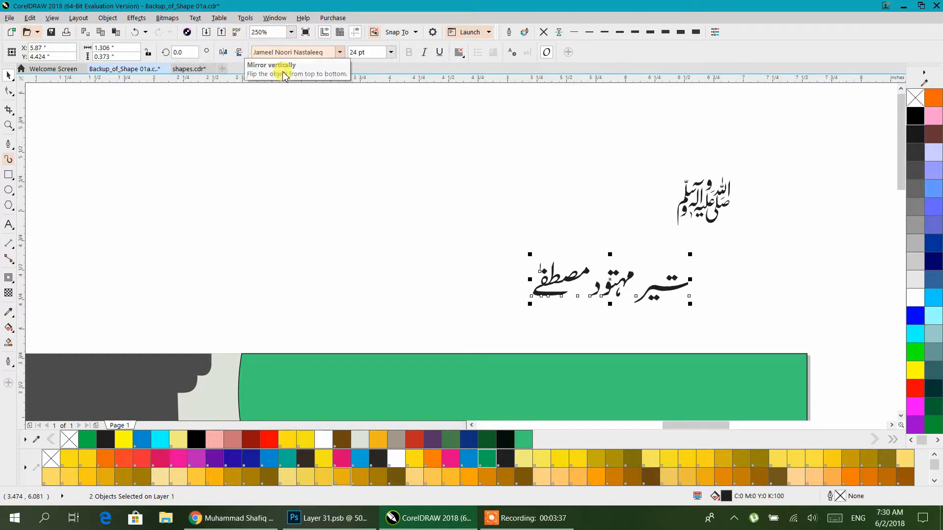
Change the font of the title and its vertical mark to the Kasheeda style of Jameel Noori Nastaleeq
click(339, 52)
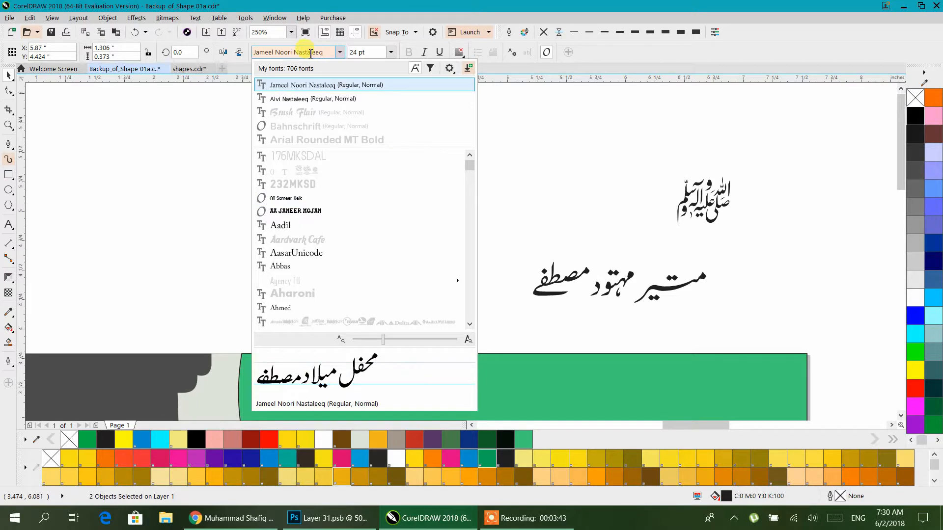
click(310, 53)
drag(324, 53, 259, 54)
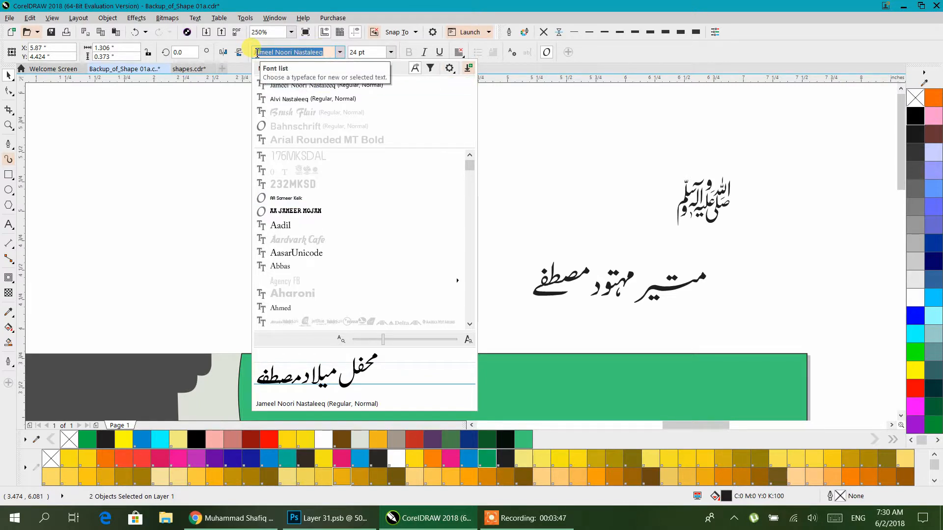
key(BackSpace)
text(Jam)
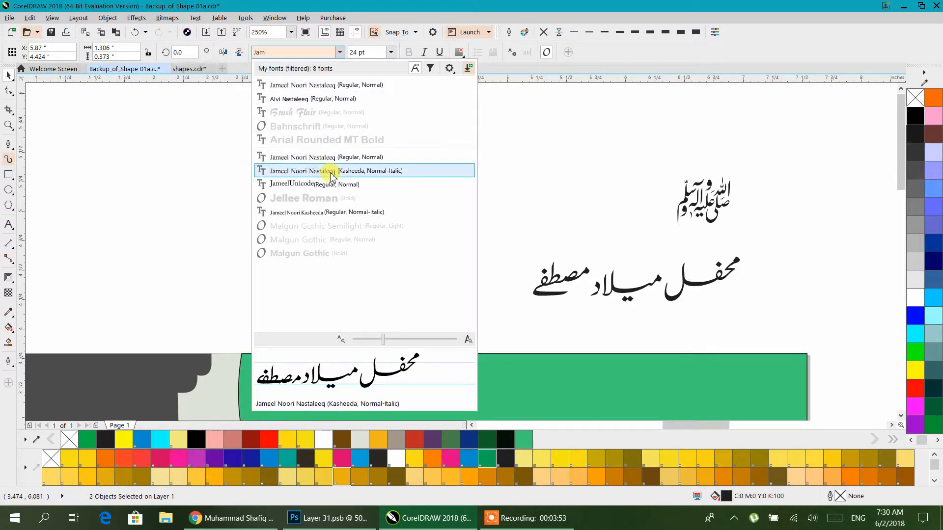
click(330, 176)
click(417, 258)
Break the title "محفل میلاد مصطفے" apart into separate words
drag(446, 256, 316, 209)
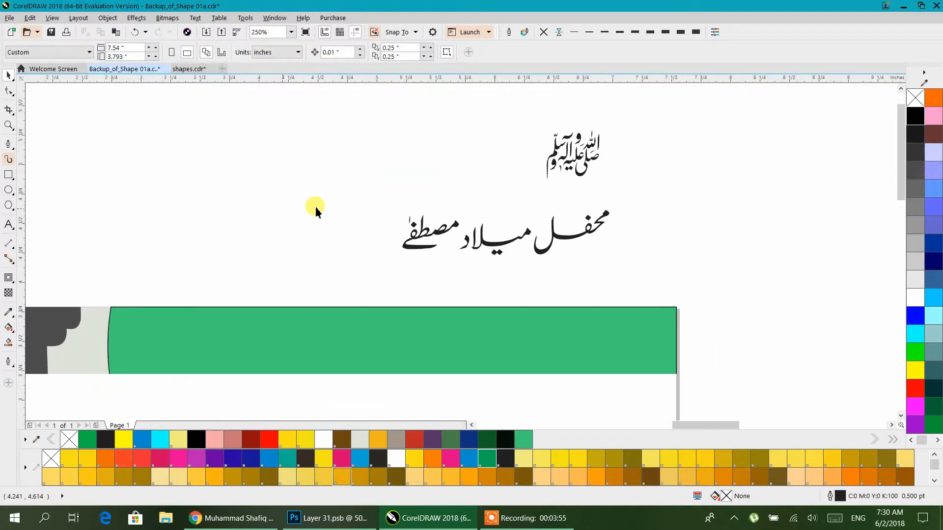
drag(519, 183, 485, 205)
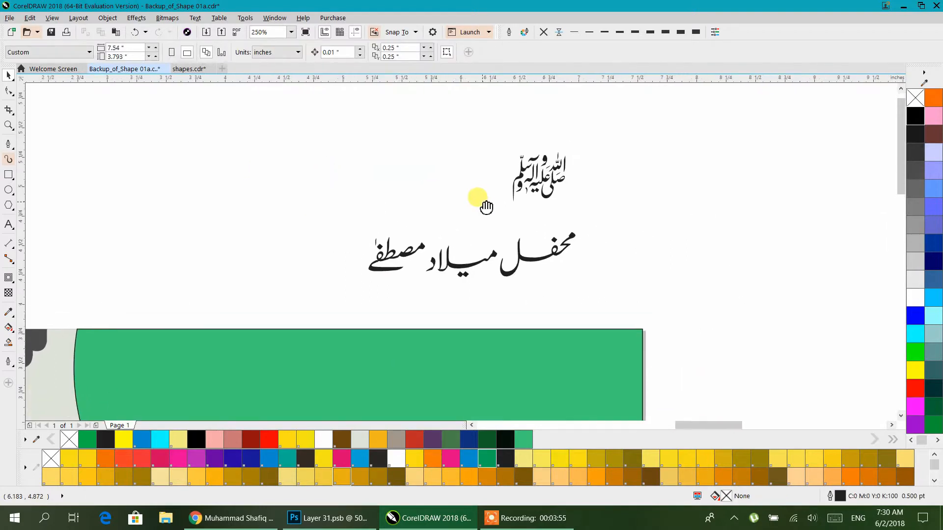
click(466, 270)
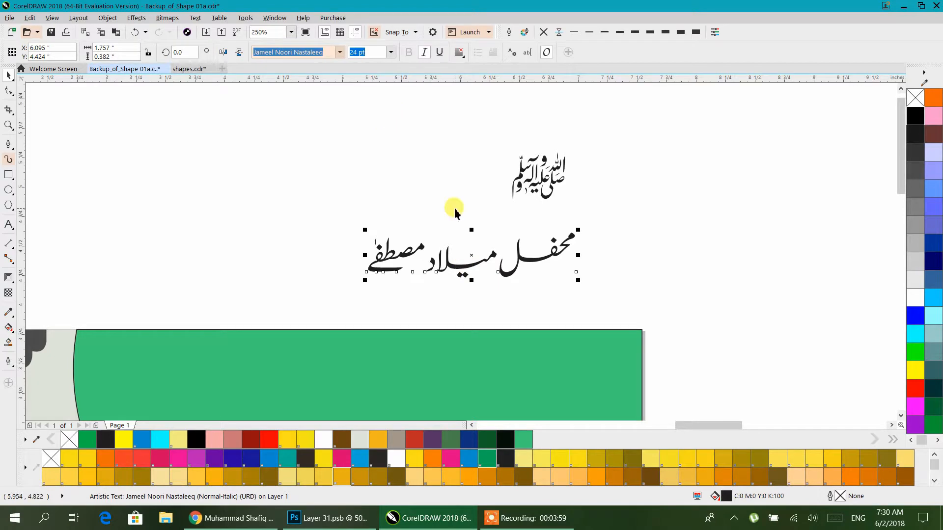
drag(404, 217, 352, 227)
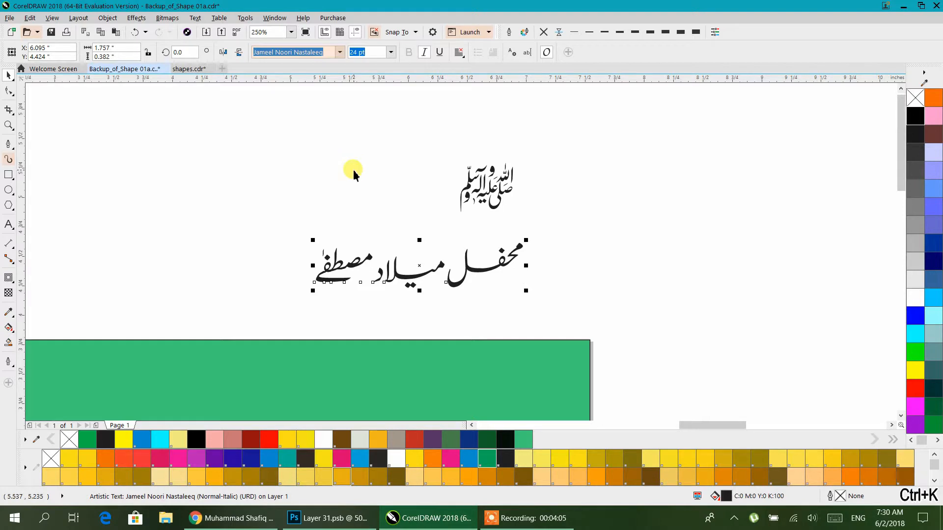
key(Escape)
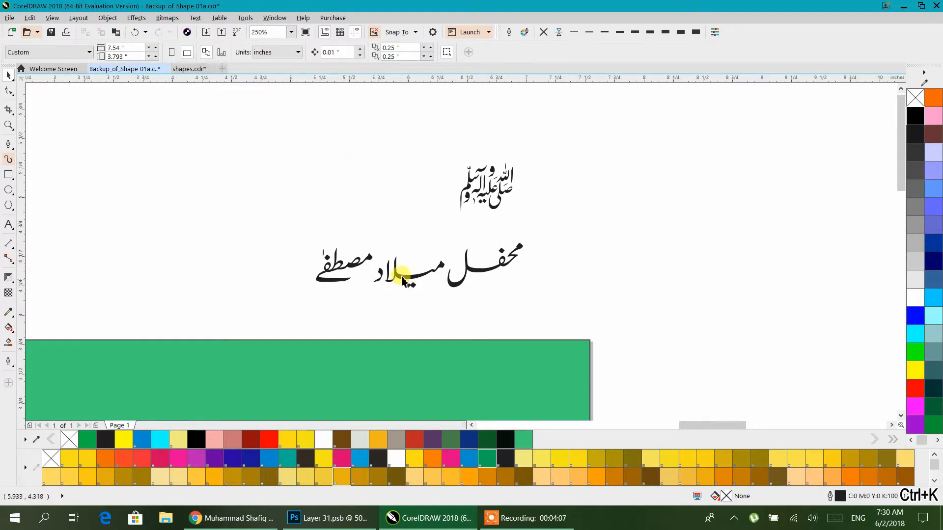
click(401, 279)
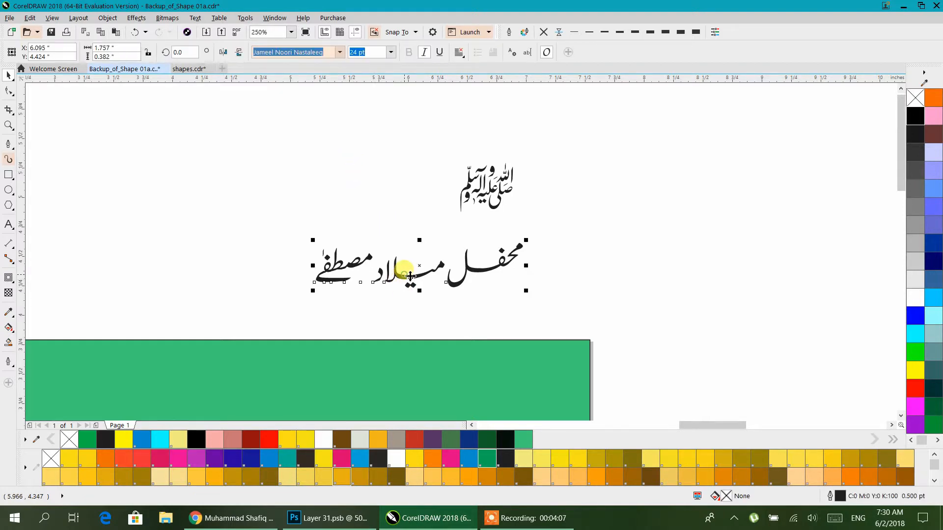
key(ctrl+k)
click(452, 286)
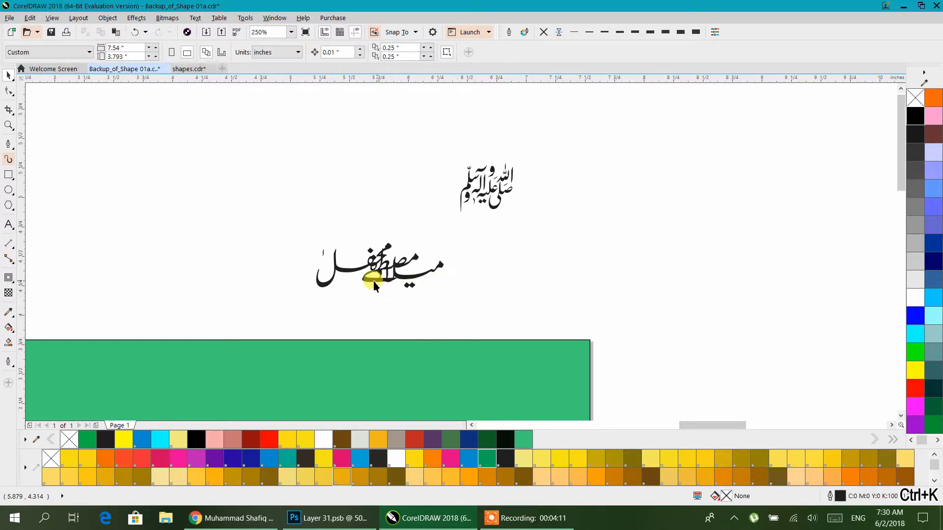
Spread the overlapping title words apart with "محفل" at the far right, and group "مصطفے" with its vertical mark above the ف
drag(354, 277, 518, 274)
drag(388, 271, 342, 252)
click(291, 228)
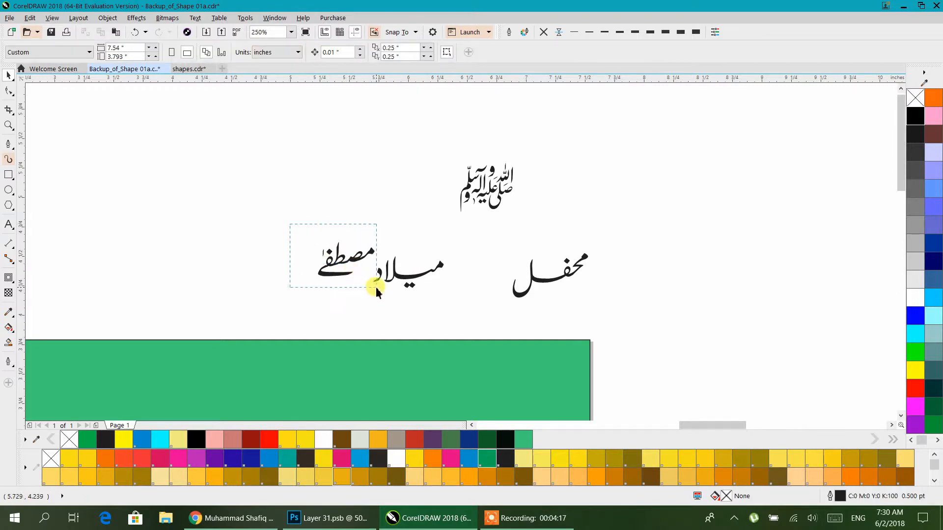
drag(378, 291, 378, 289)
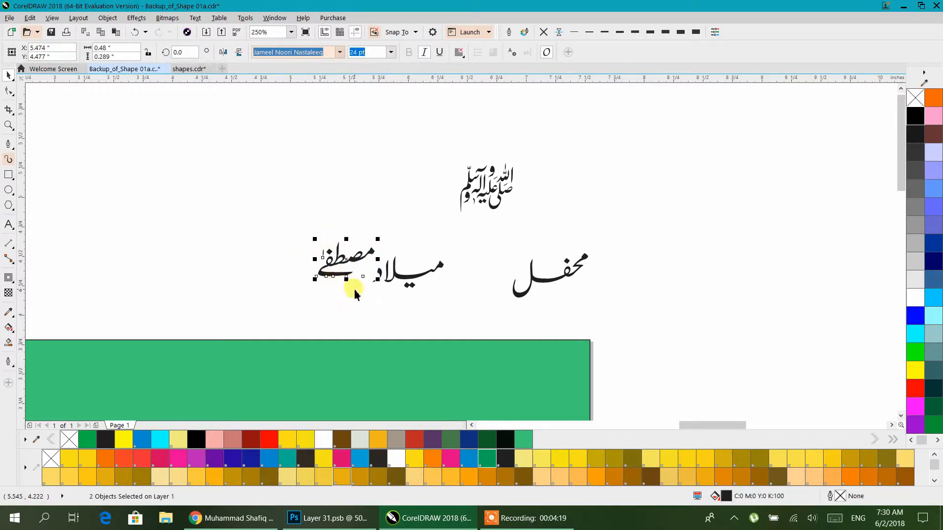
key(ctrl+g)
click(329, 272)
Shrink the word "میلاد" to about 9 pt and place it inside the curve of the final ل of "محفل"
drag(346, 307, 516, 278)
click(390, 268)
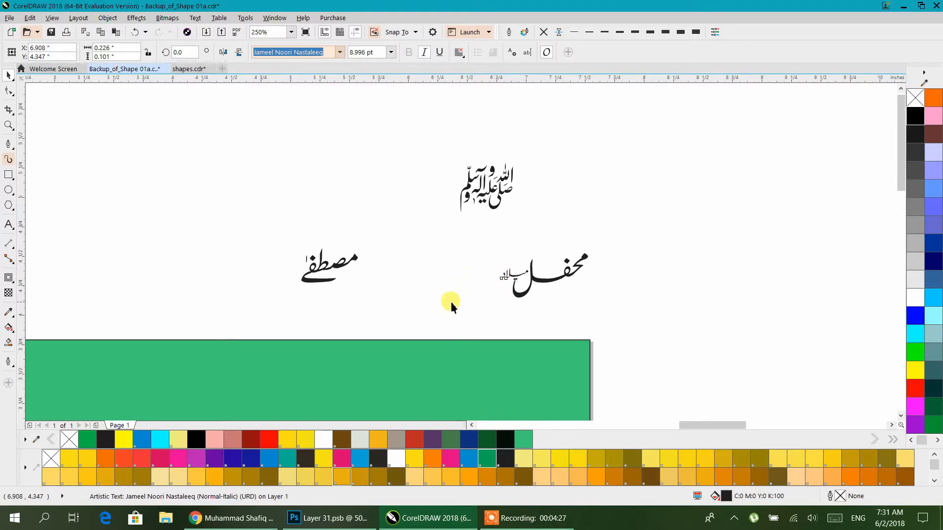
click(364, 274)
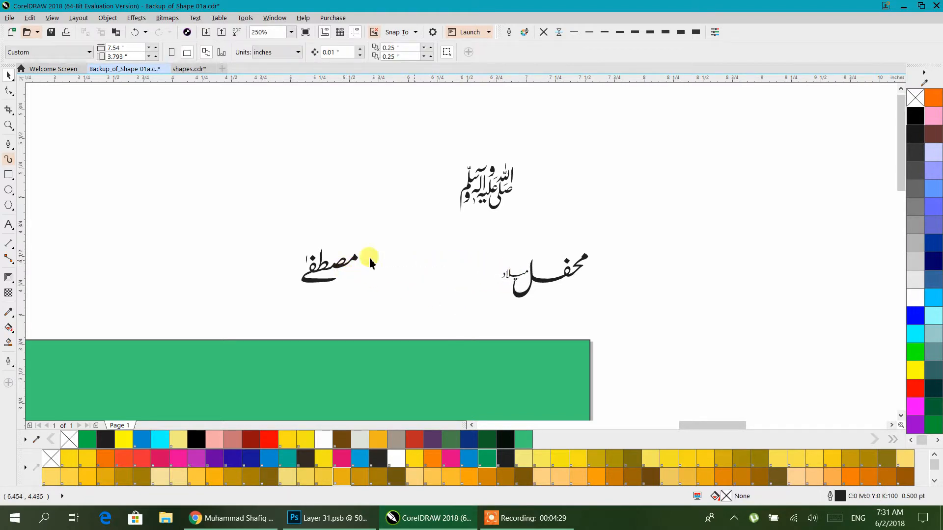
Move the grouped word "مصطفے" right so it sits close beside "محفل" and the small "میلاد"
drag(344, 270, 475, 283)
click(468, 313)
drag(551, 301, 369, 263)
scroll(369, 263, up, 2)
drag(527, 281, 489, 296)
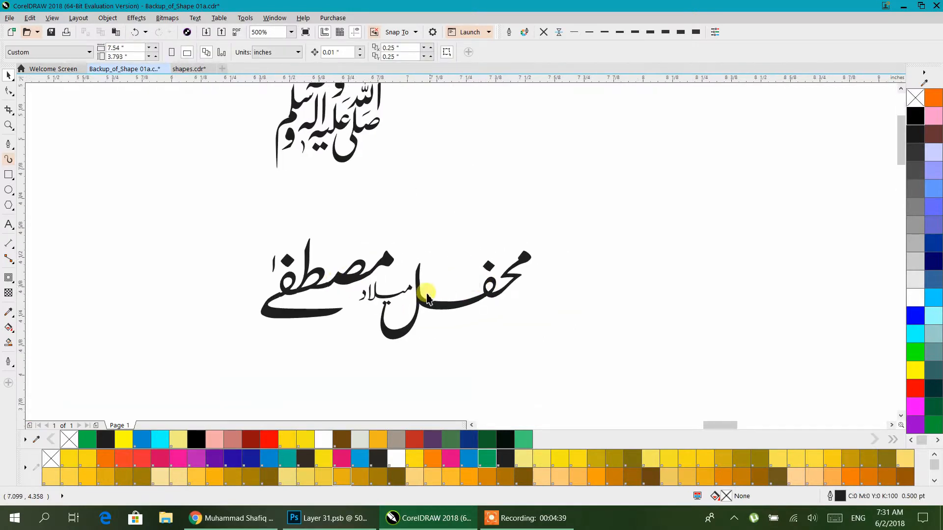
Change the small word "میلاد" to the Alvi Nastaleeq font and enlarge it to about 13.6 pt beside the ل of "محفل"
click(395, 297)
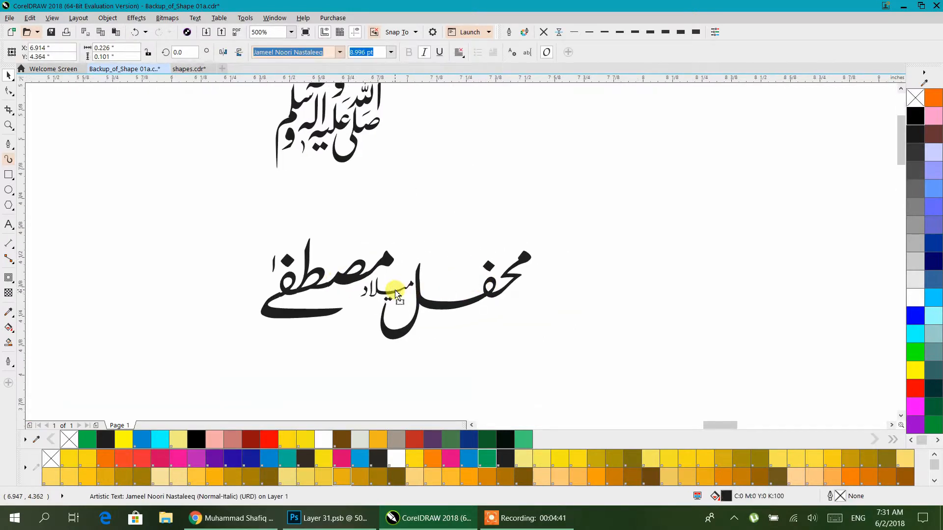
click(339, 52)
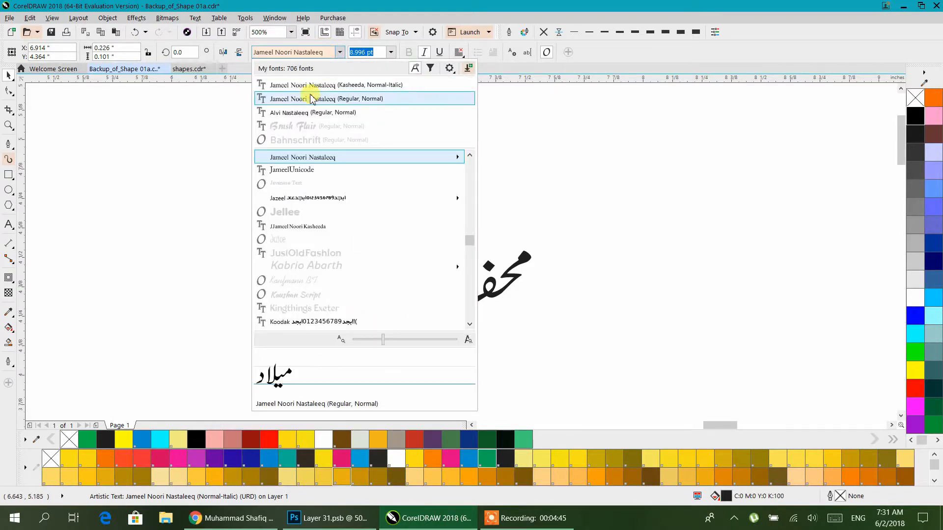
click(299, 112)
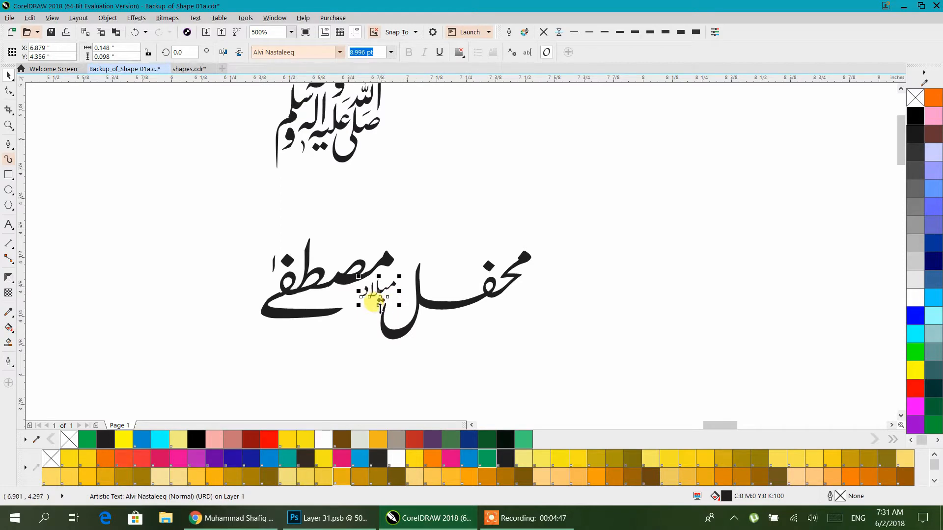
scroll(378, 309, up, 4)
drag(390, 238, 457, 255)
drag(378, 211, 305, 122)
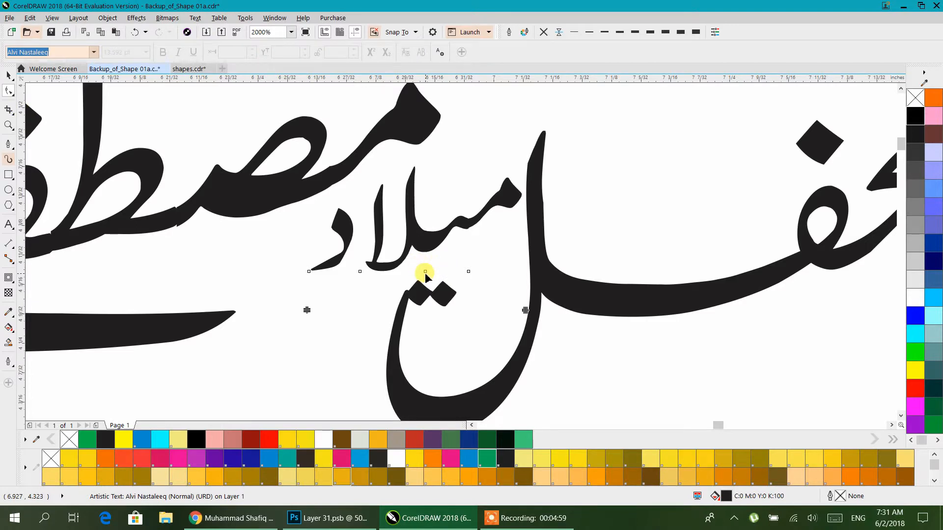
click(426, 272)
drag(429, 269, 432, 269)
key(ctrl+z)
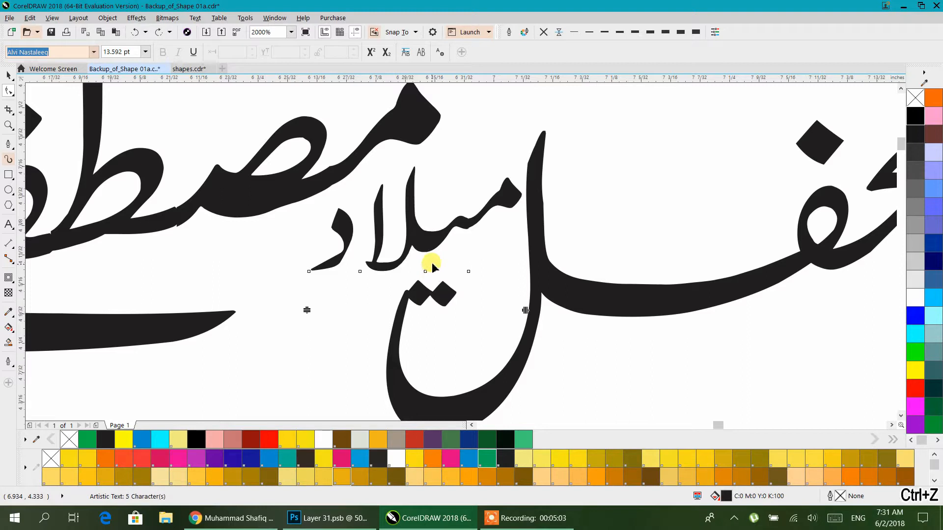
click(10, 81)
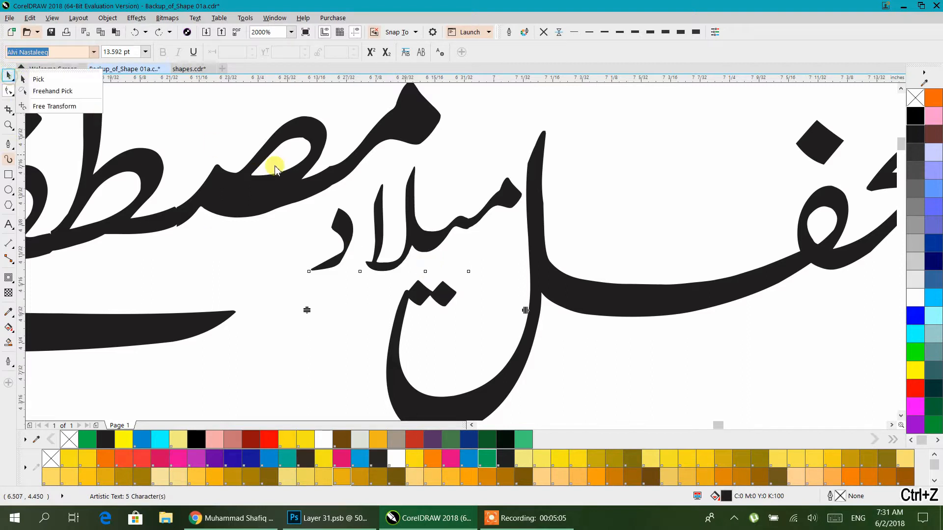
click(288, 325)
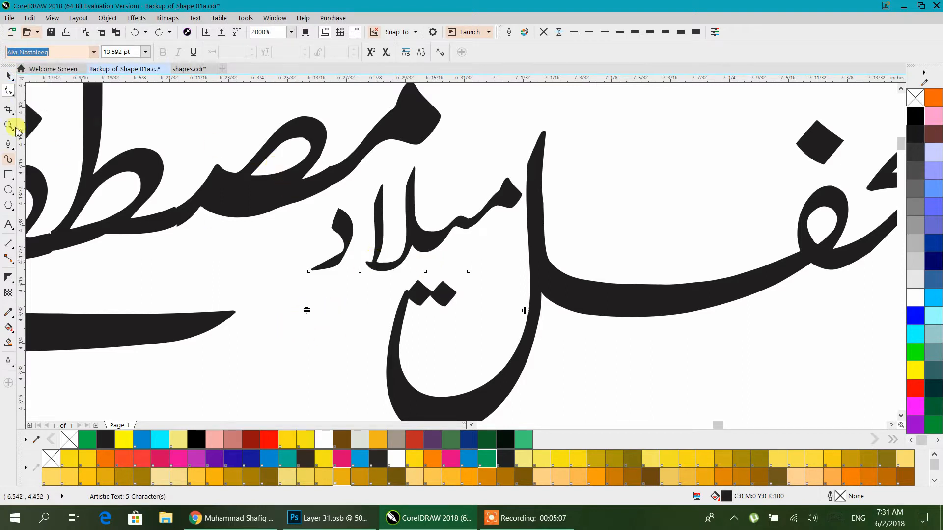
Convert the word "میلاد" to curves
click(6, 76)
click(340, 243)
key(ctrl+q)
click(343, 325)
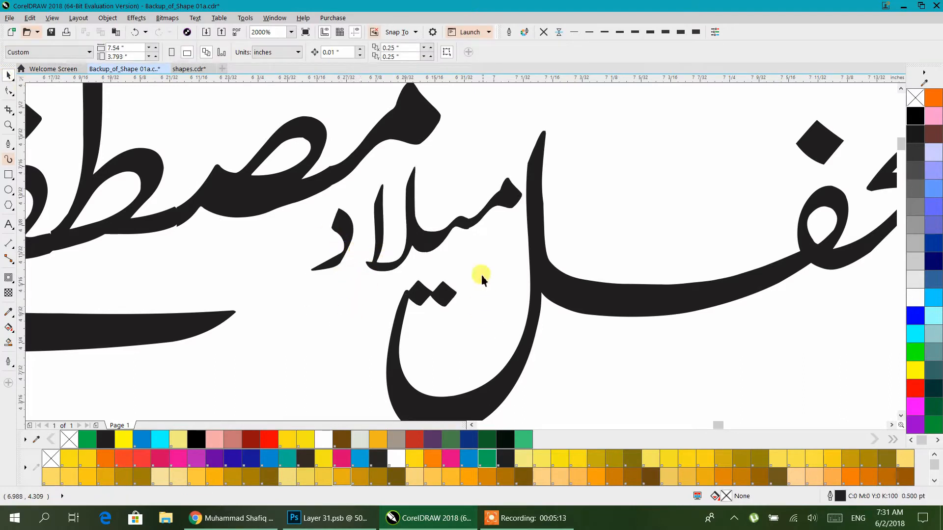
click(436, 253)
click(210, 248)
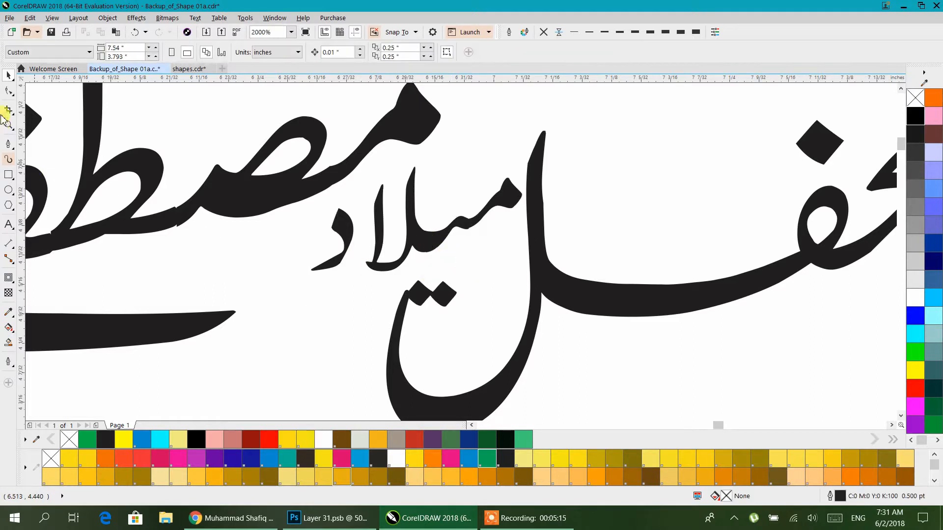
Edit the nodes of "میلاد" to move the two dots under the ی slightly up and right, clear of the ل curve's tip
click(10, 95)
click(435, 292)
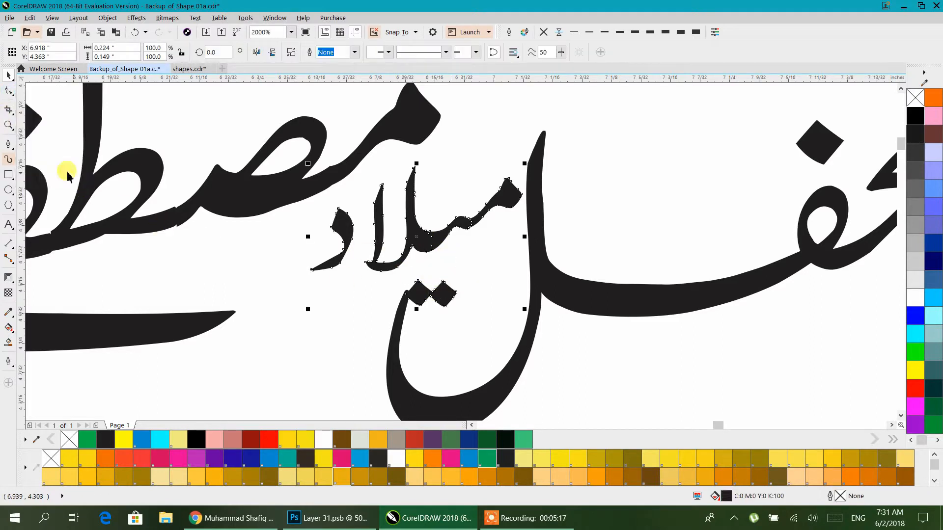
click(7, 91)
drag(482, 332, 388, 270)
drag(448, 284, 459, 266)
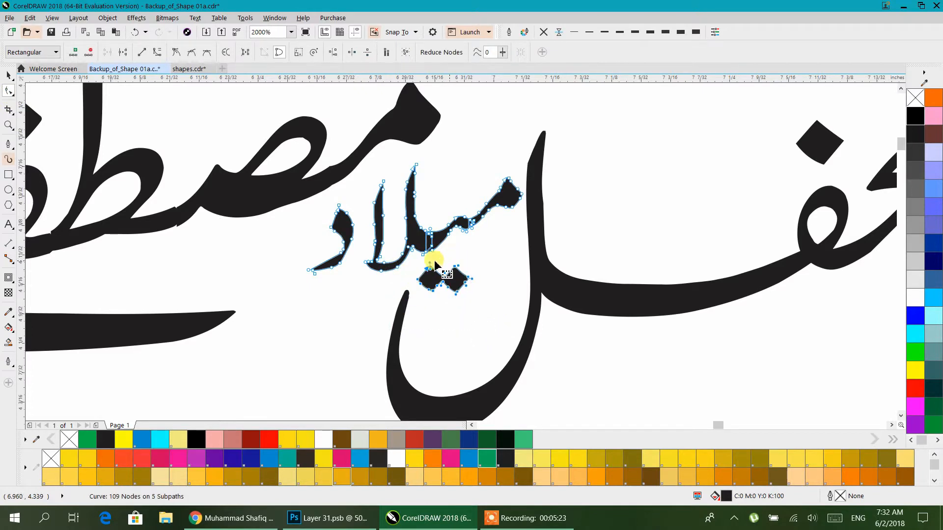
click(7, 76)
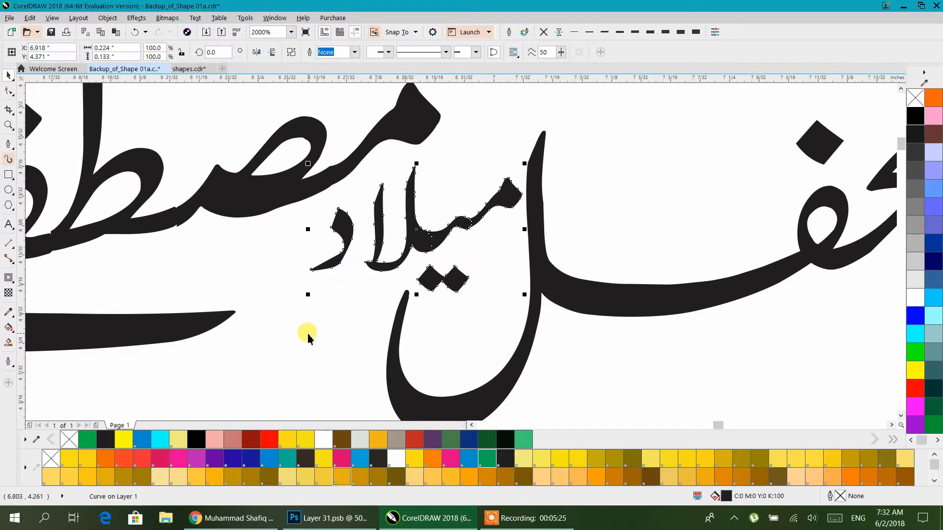
Move the word "میلاد" slightly down so it sits deeper in the curve of the ل
scroll(363, 315, up, 1)
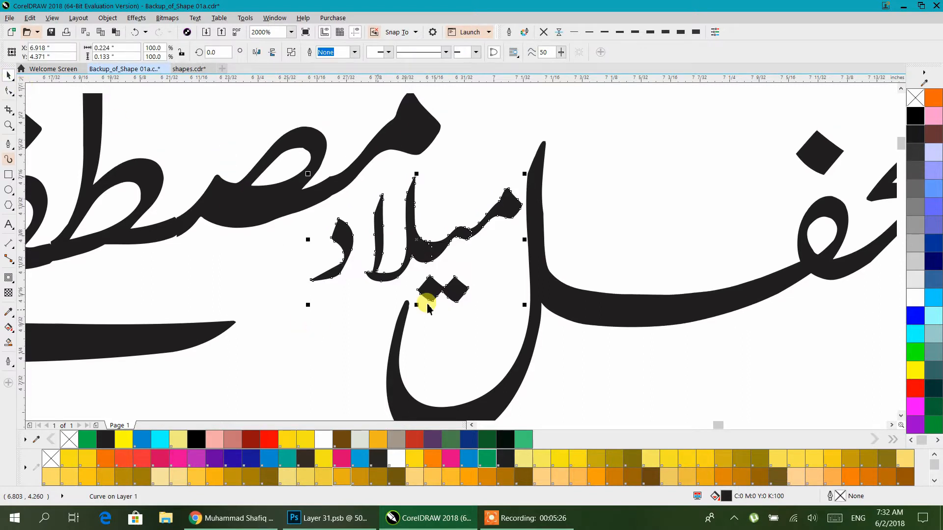
click(486, 274)
click(469, 240)
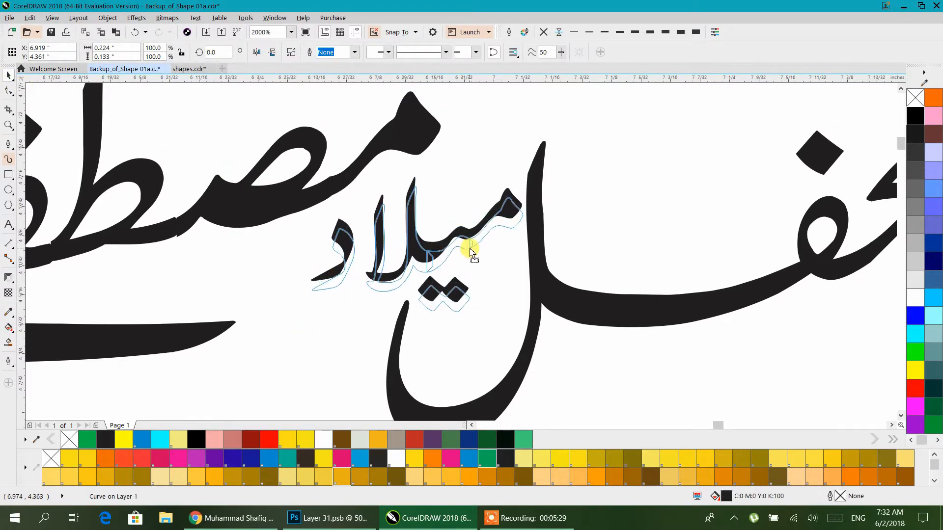
scroll(486, 275, down, 2)
drag(419, 322, 452, 344)
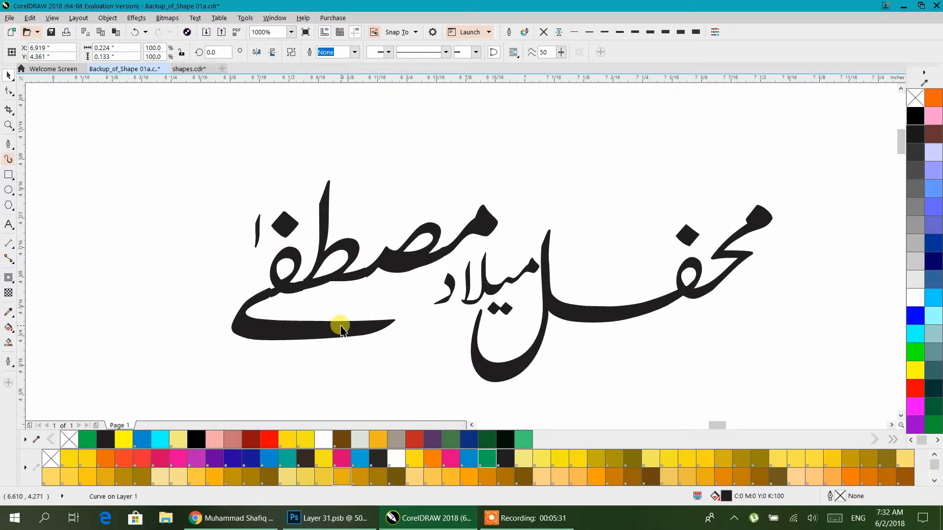
Move the grouped word "مصطفے" slightly left away from "میلاد", then ungroup it and convert its text to curves
click(341, 329)
drag(337, 326, 310, 326)
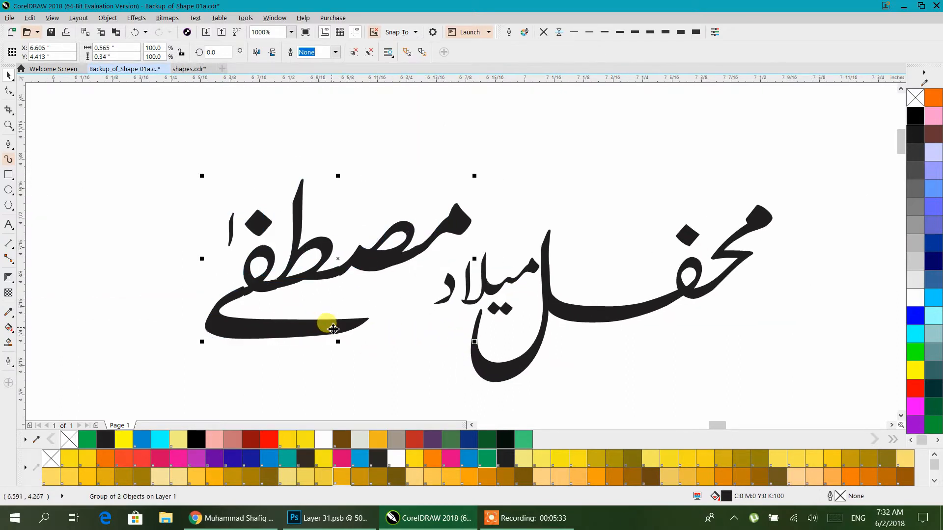
key(ctrl+q)
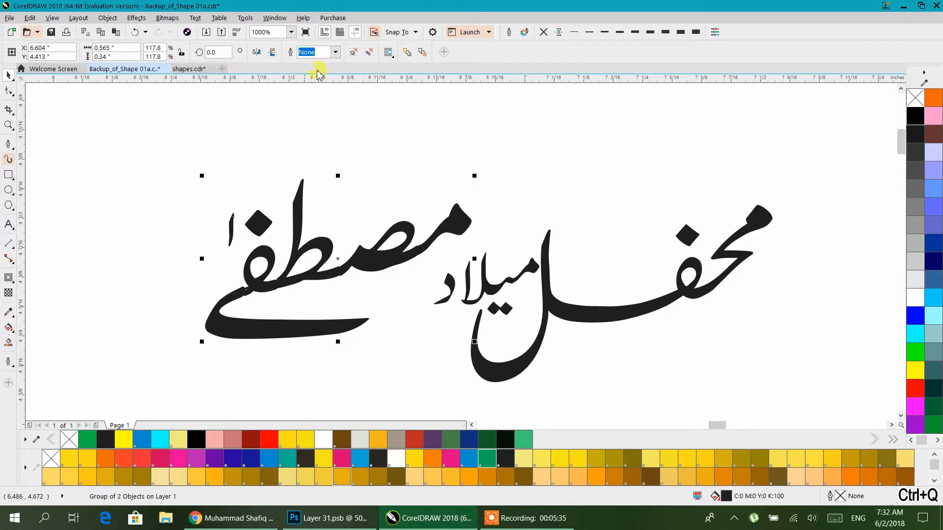
click(313, 162)
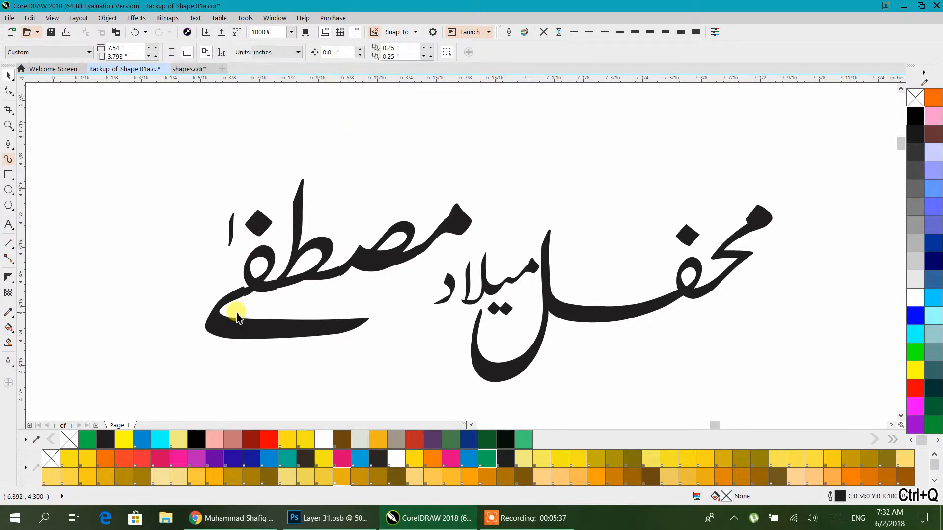
Break the curve of "مصطفے" apart into its separate letter pieces
scroll(236, 311, up, 4)
click(244, 283)
click(207, 286)
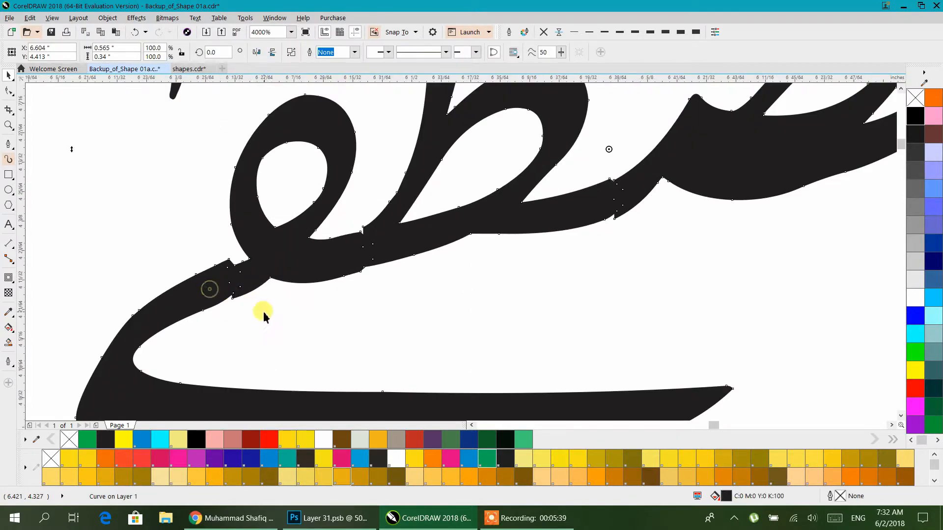
scroll(444, 219, down, 2)
drag(386, 240, 359, 264)
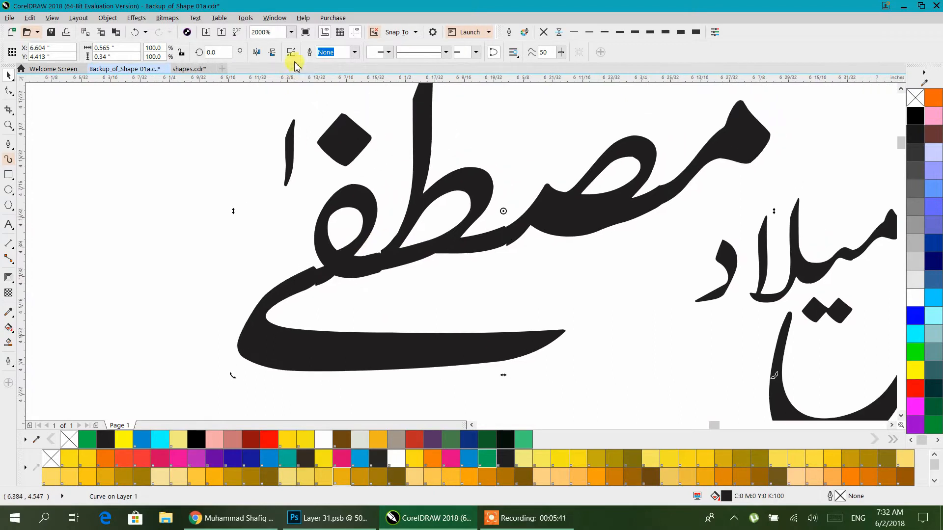
click(294, 54)
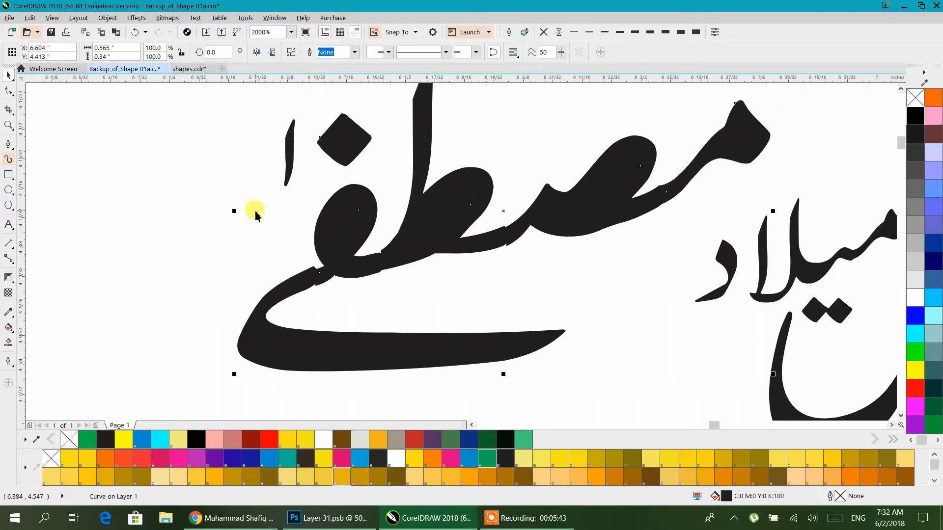
Nudge the tail piece ے of "مصطفے" so its upper end lines up with the ف
click(302, 285)
scroll(312, 284, up, 2)
drag(316, 255, 319, 268)
scroll(403, 300, down, 2)
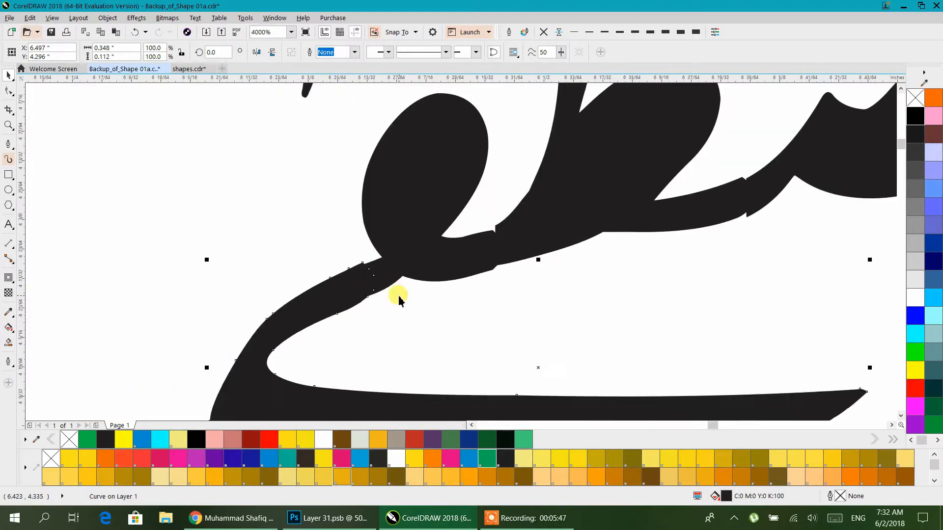
Rotate the opening م of "مصطفے" about 3.8 degrees counter-clockwise and fit its joint with the ص piece
scroll(537, 253, up, 2)
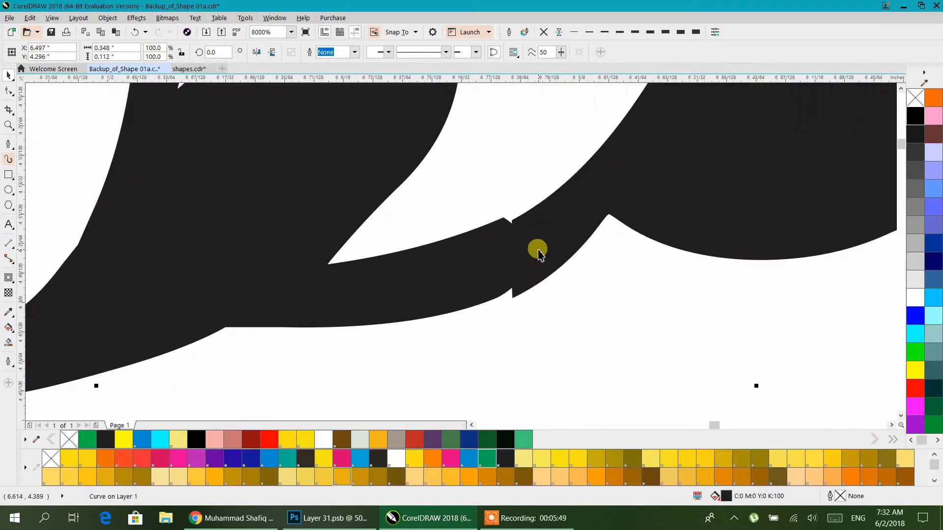
scroll(400, 237, down, 2)
drag(663, 136, 522, 263)
scroll(548, 244, up, 2)
scroll(552, 249, down, 2)
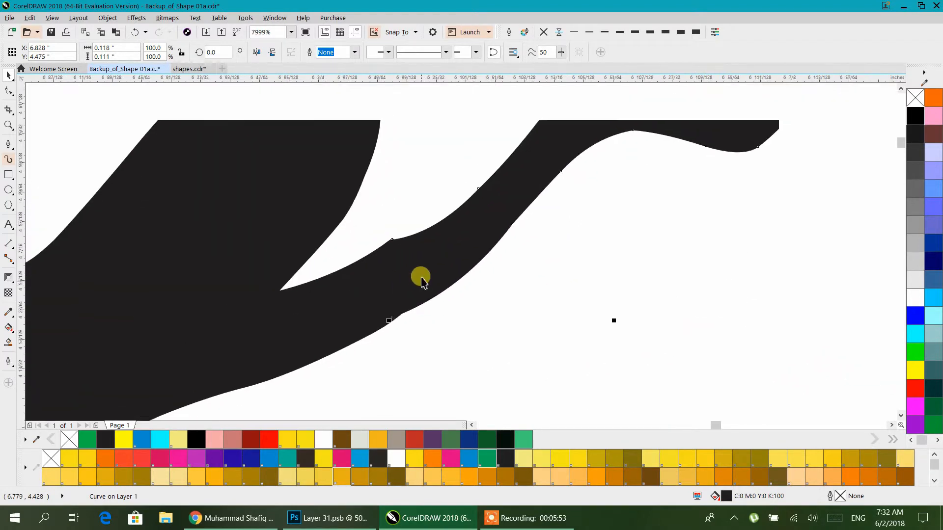
click(509, 202)
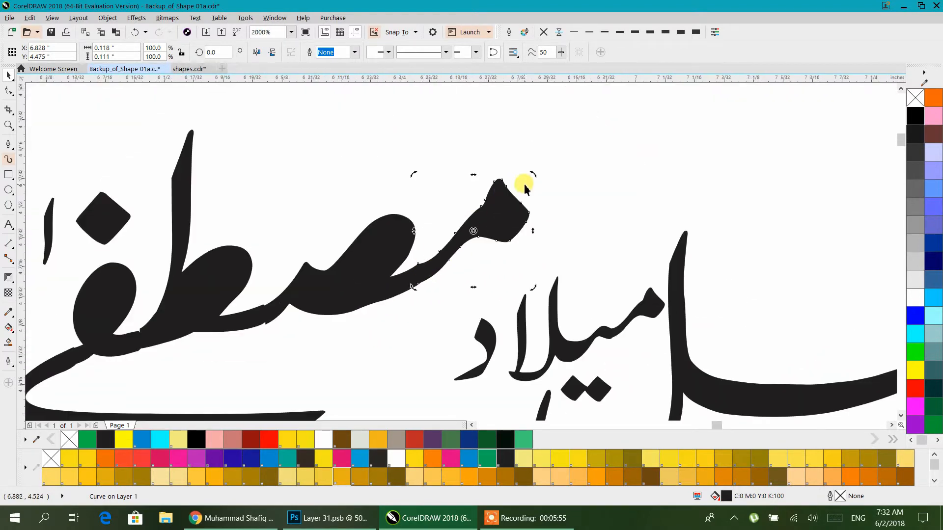
drag(534, 177, 539, 154)
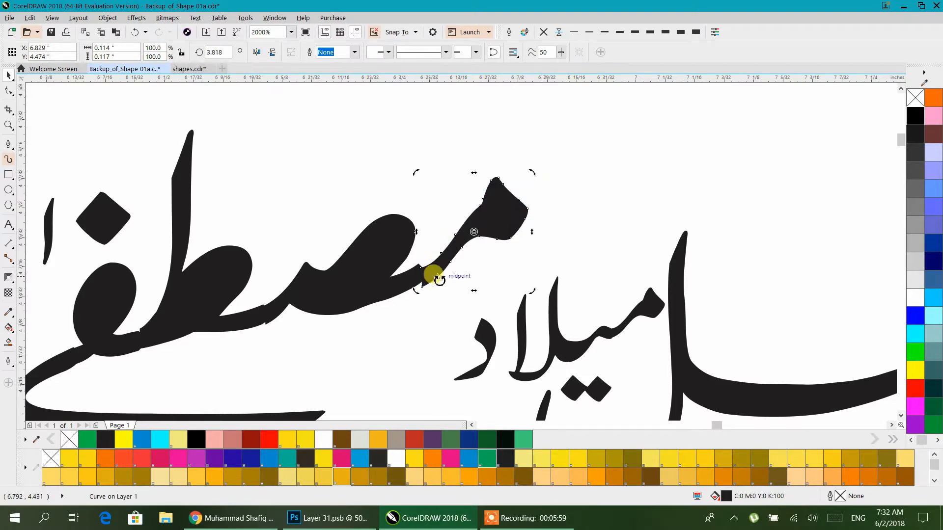
click(437, 268)
drag(436, 268, 412, 256)
scroll(422, 267, up, 3)
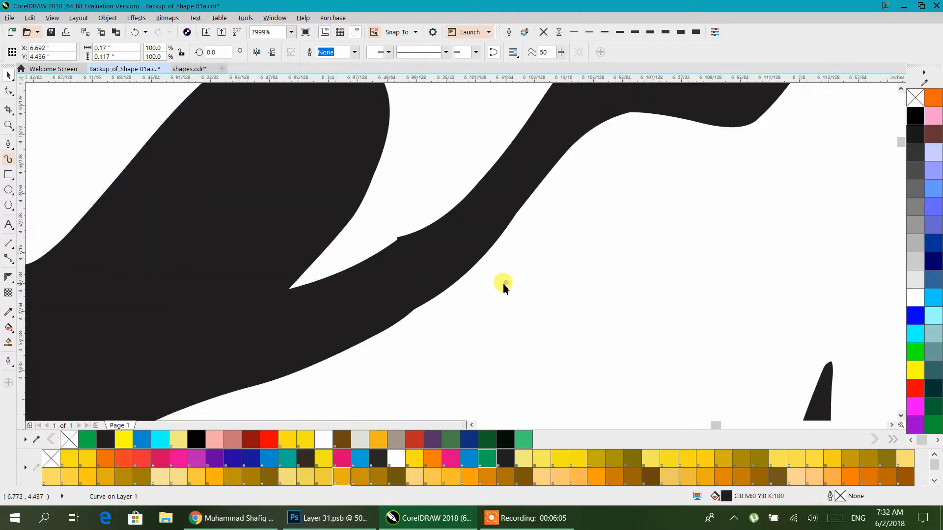
click(503, 284)
scroll(503, 284, down, 3)
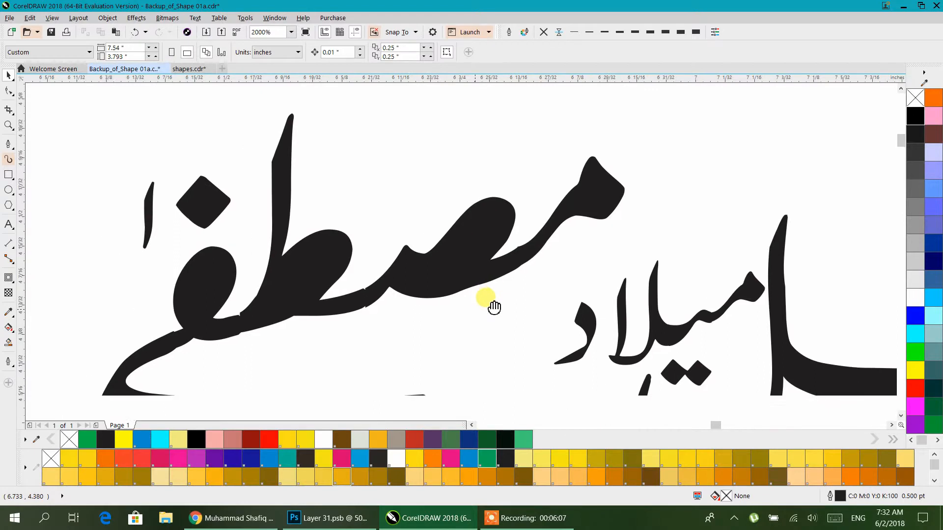
drag(636, 125, 375, 330)
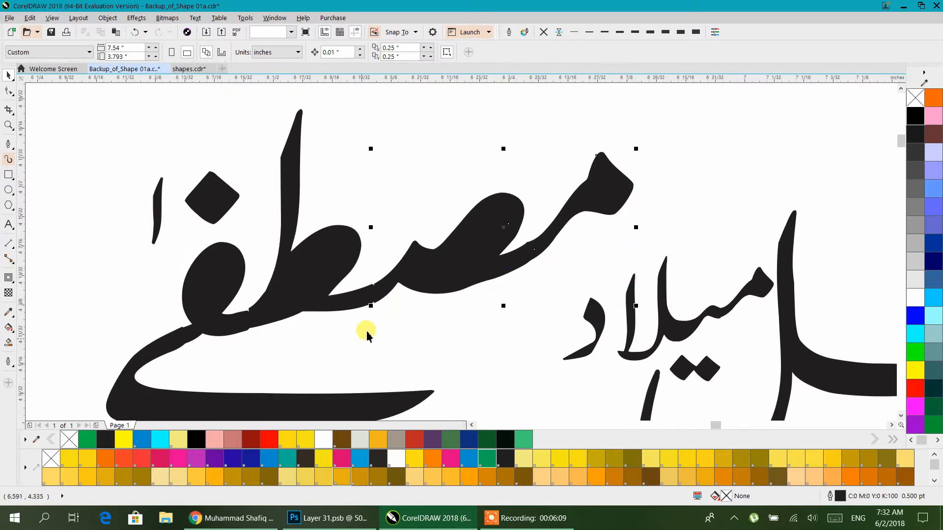
scroll(366, 331, up, 4)
click(379, 276)
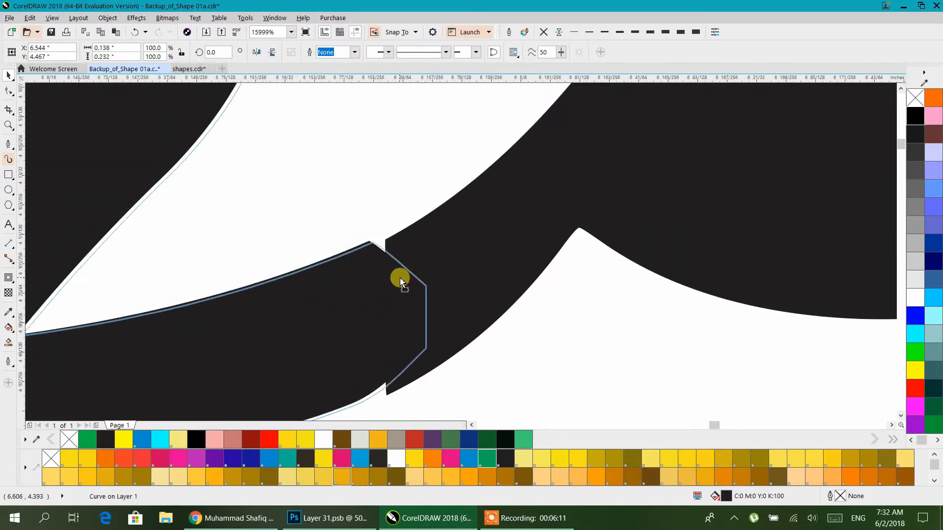
click(402, 276)
key(ctrl+z)
scroll(408, 260, down, 2)
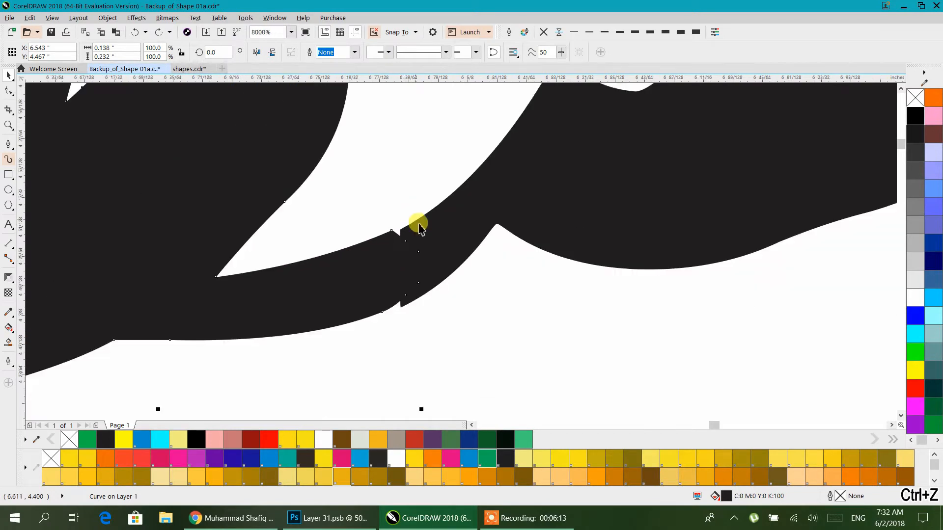
Select the م and ص pieces of "مصطفے" together and nudge them slightly left to fit the joint with the ط
scroll(427, 261, down, 3)
drag(693, 122, 414, 319)
scroll(420, 294, up, 3)
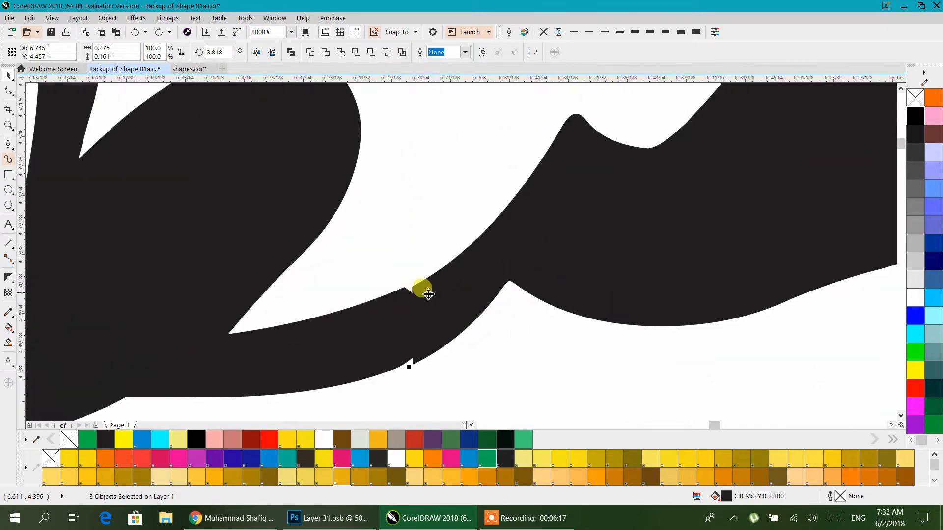
scroll(420, 293, down, 3)
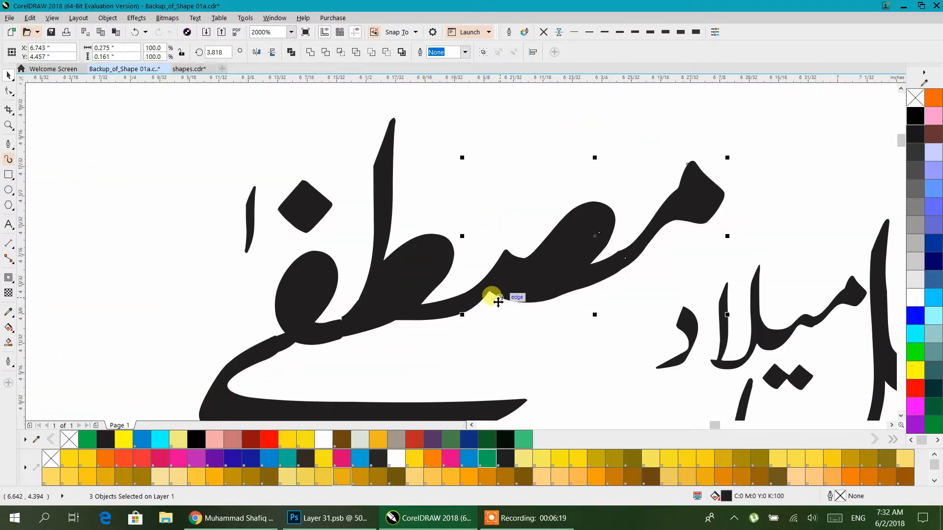
Select the م, ص and ط pieces of "مصطفے" together and nudge them to fit the joint with the ف
scroll(643, 183, down, 1)
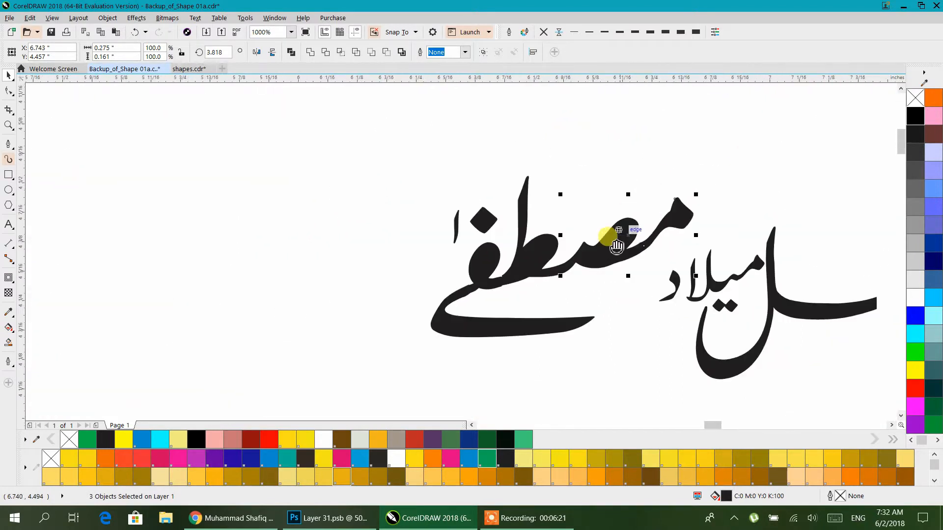
mouse_move(562, 287)
mouse_down()
mouse_move(489, 315)
mouse_move(480, 305)
mouse_up()
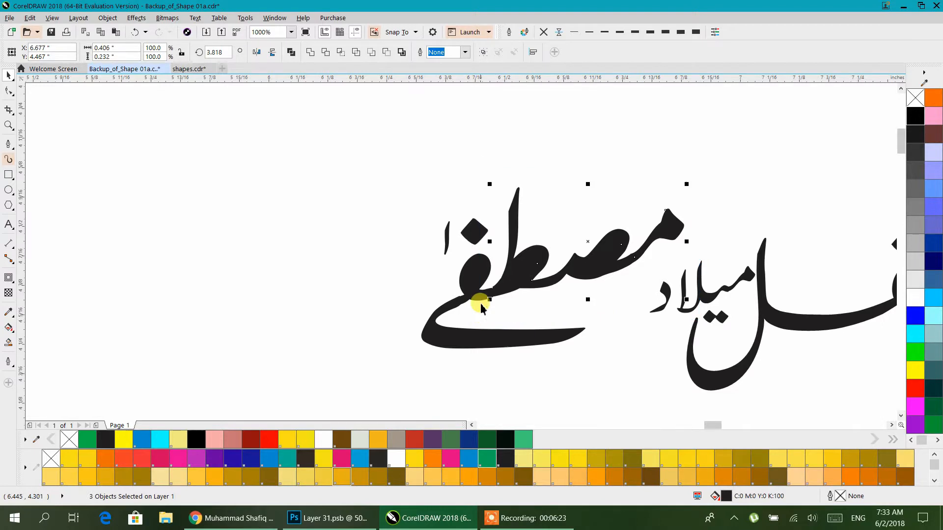
scroll(489, 273, up, 4)
click(469, 332)
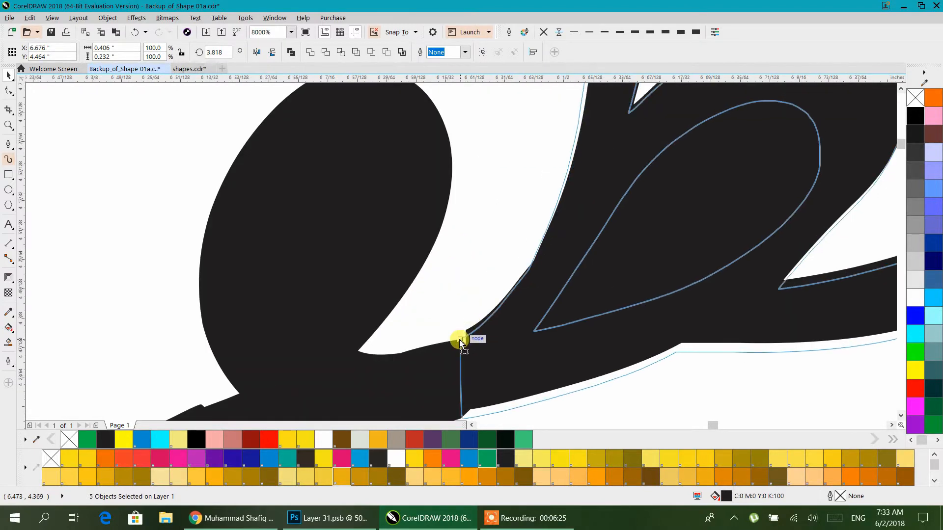
scroll(528, 210, down, 2)
scroll(490, 282, down, 1)
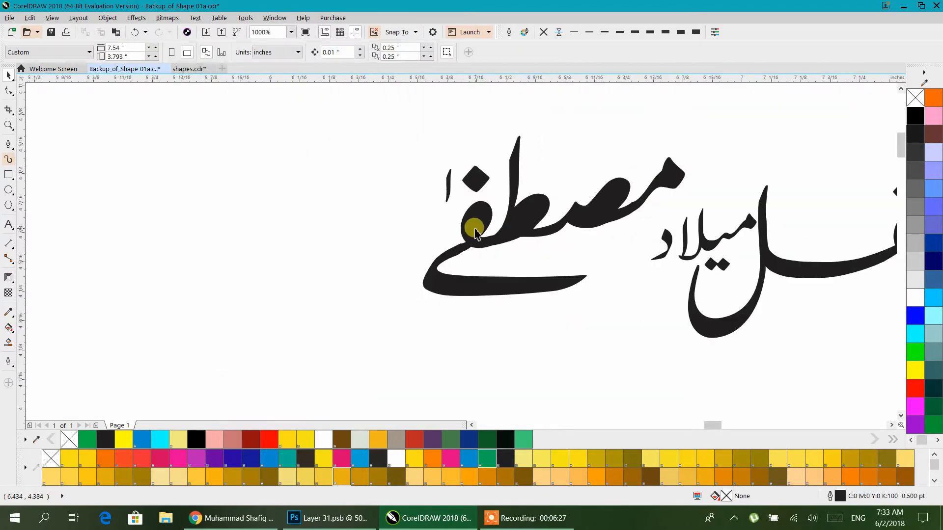
Combine all the letter pieces of "مصطفے" into a single curve
click(434, 318)
drag(316, 124, 652, 385)
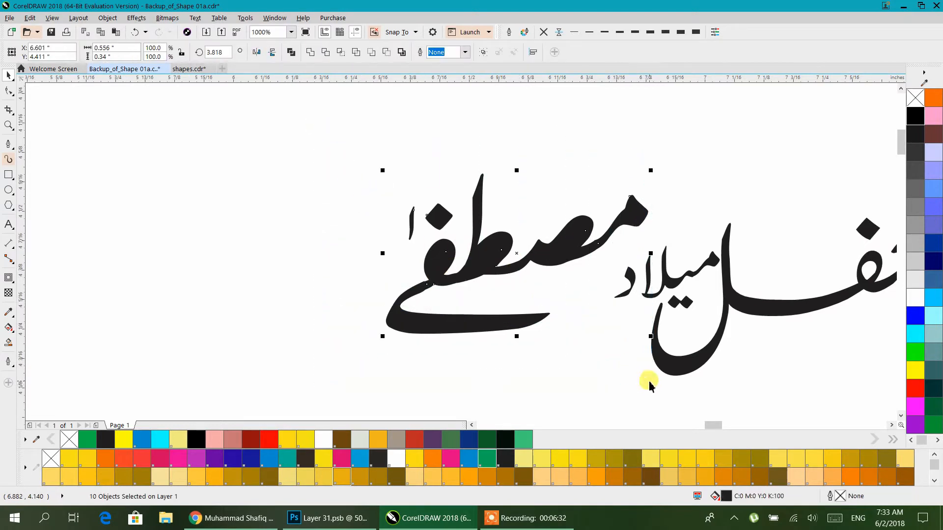
click(292, 52)
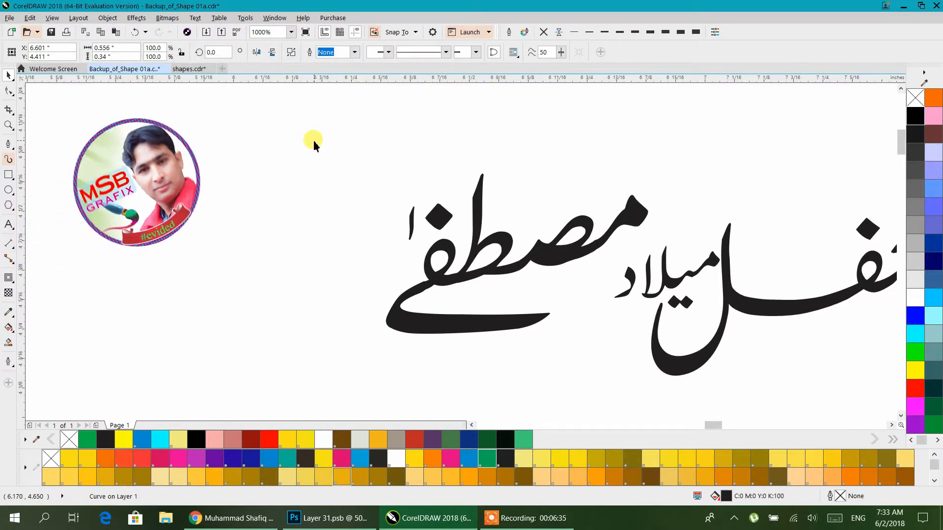
Edit the nodes at the upper end of the ے tail and remove the surplus ones around its joint with the ف
click(416, 308)
scroll(422, 284, up, 3)
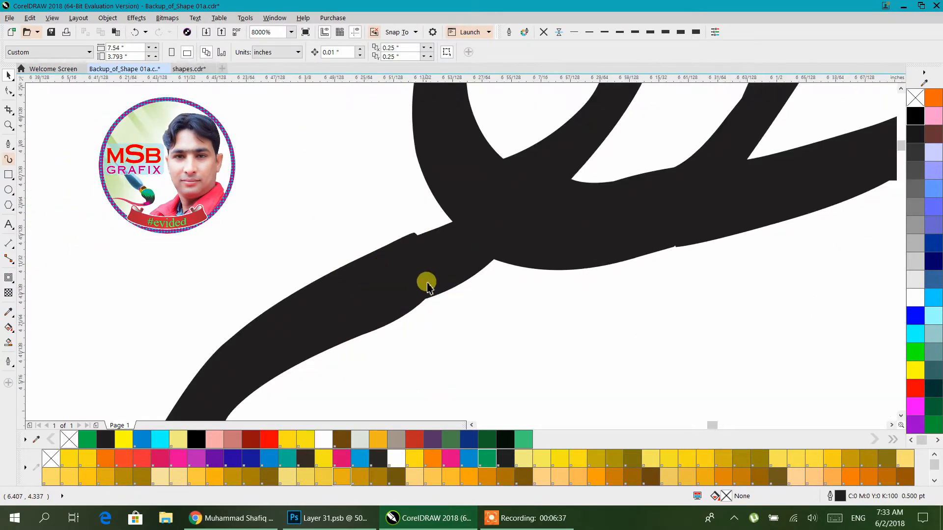
click(8, 91)
click(437, 227)
double_click(438, 227)
double_click(415, 235)
scroll(411, 237, up, 3)
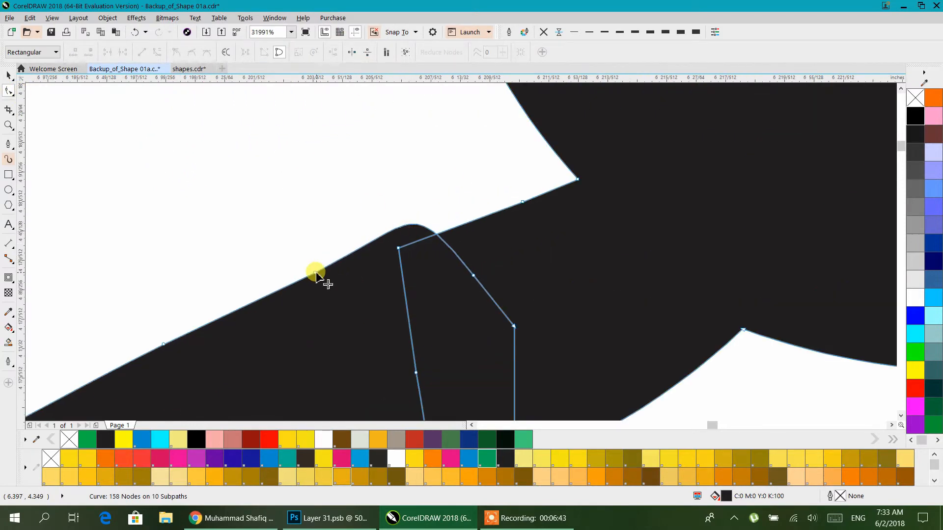
drag(315, 276, 474, 276)
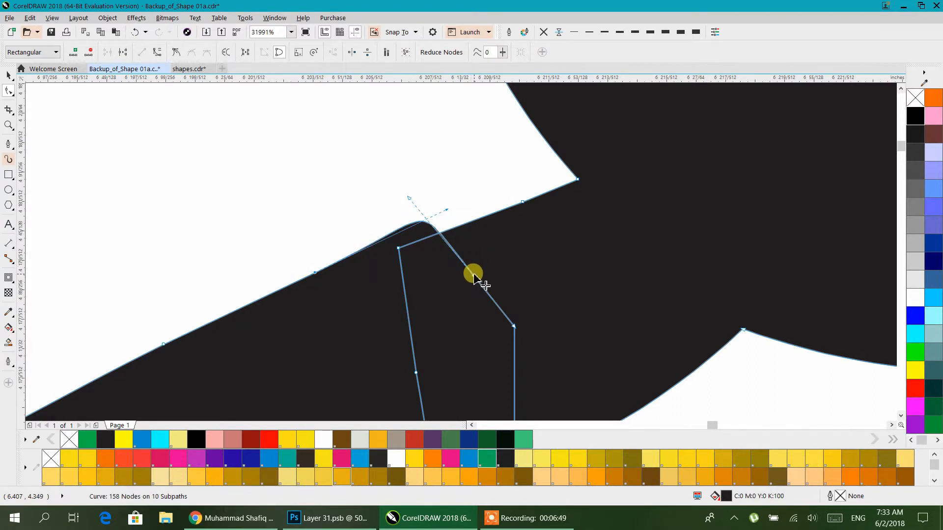
double_click(474, 276)
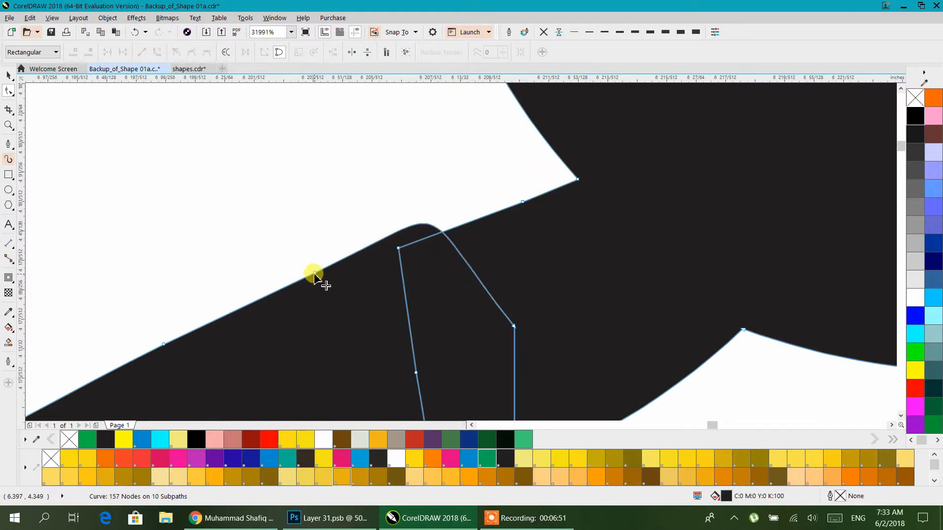
Extend the upper edge of the ے tail into the ف and reshape its overlapping end for a smooth joint
drag(459, 204, 642, 137)
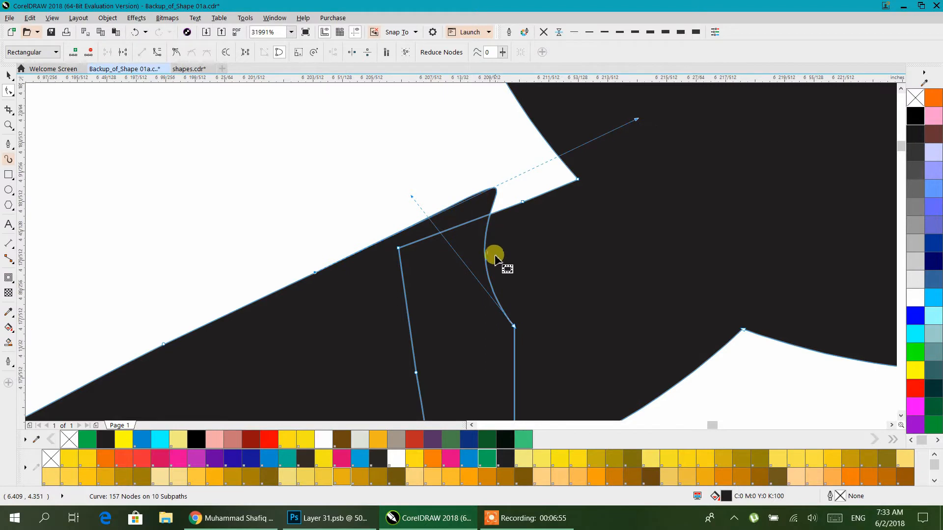
drag(486, 268, 554, 235)
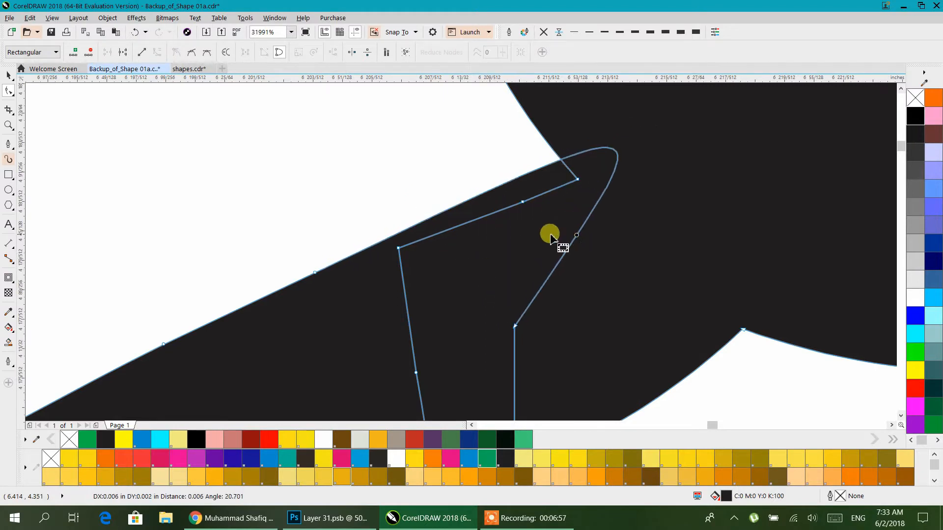
scroll(488, 238, down, 1)
click(503, 283)
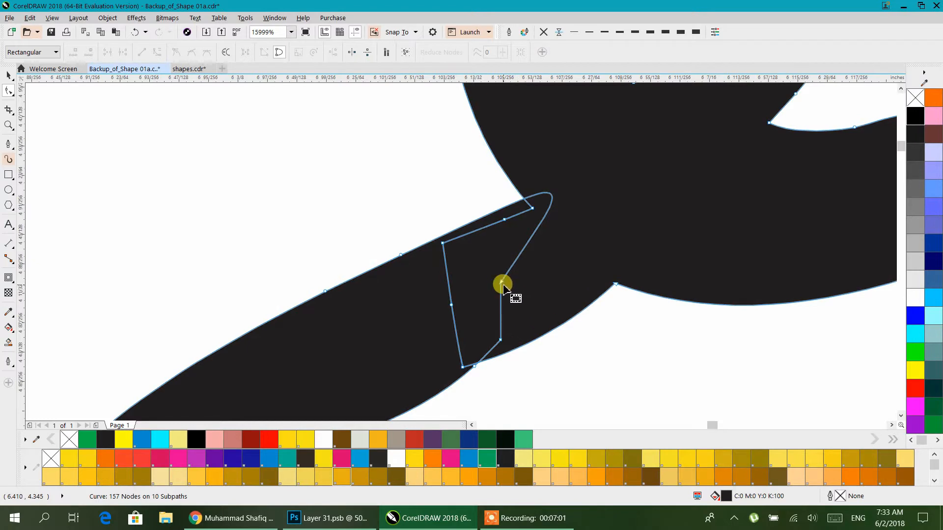
drag(501, 282, 524, 293)
scroll(467, 364, down, 2)
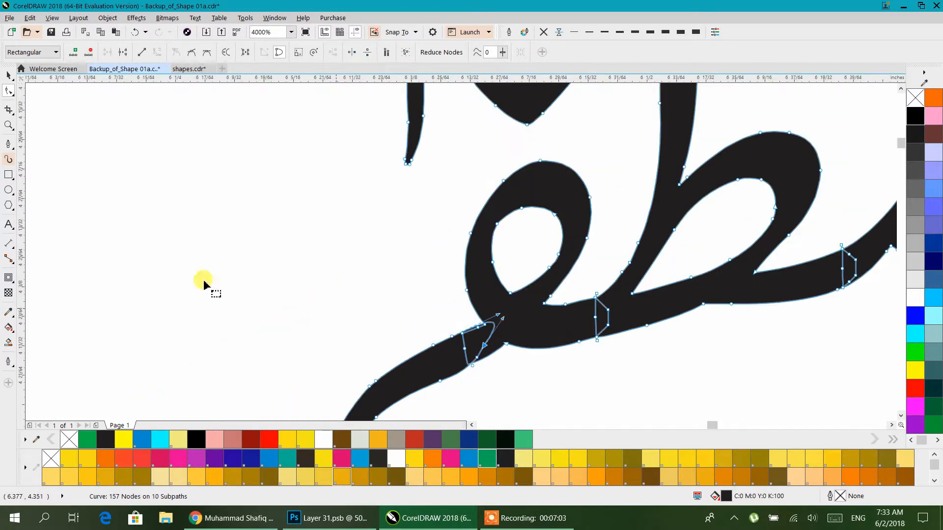
Select the combined "مصطفے" curve and switch to Wireframe view to examine the overlapping outlines at its joints
click(8, 76)
click(414, 219)
scroll(393, 246, down, 1)
drag(434, 301, 390, 313)
click(429, 302)
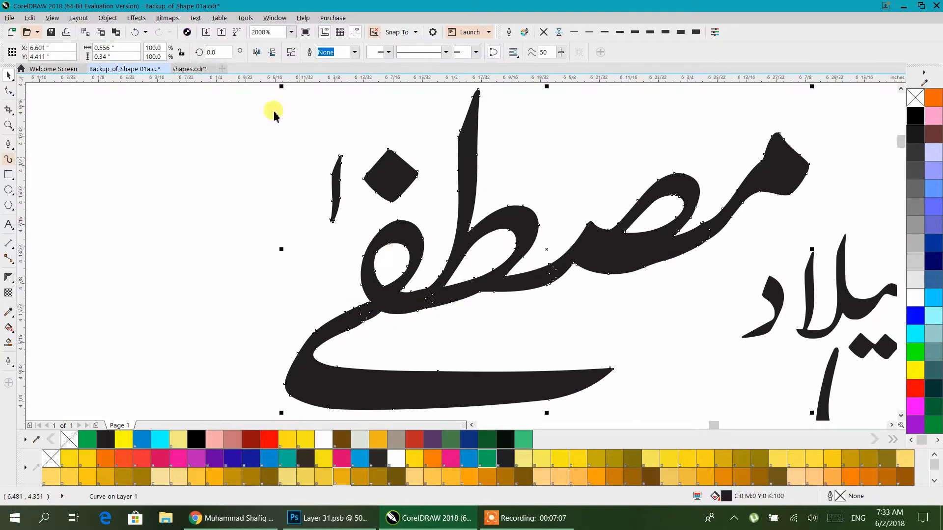
click(50, 18)
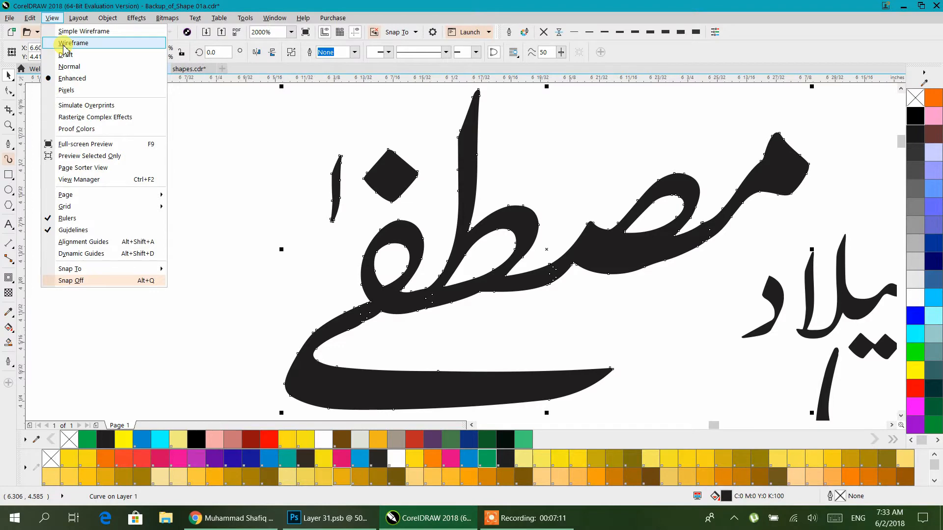
click(64, 43)
scroll(379, 319, up, 4)
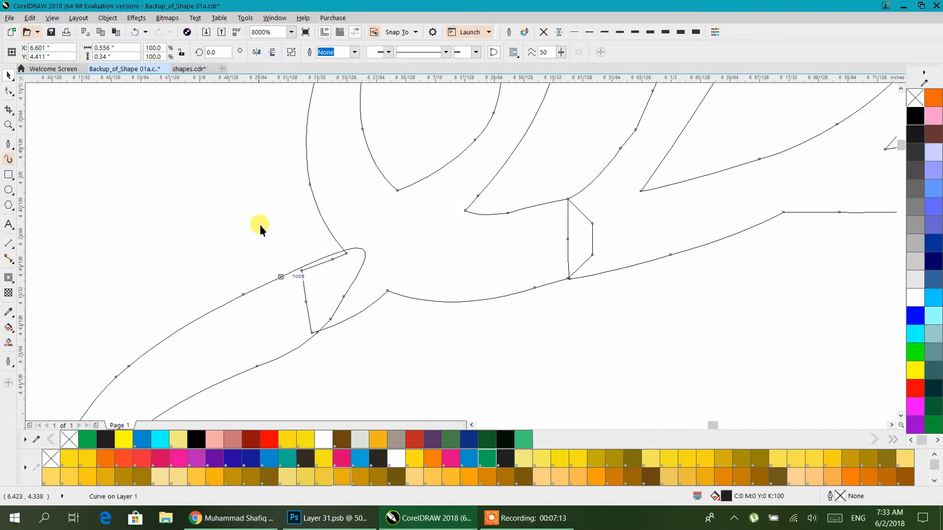
scroll(440, 289, down, 4)
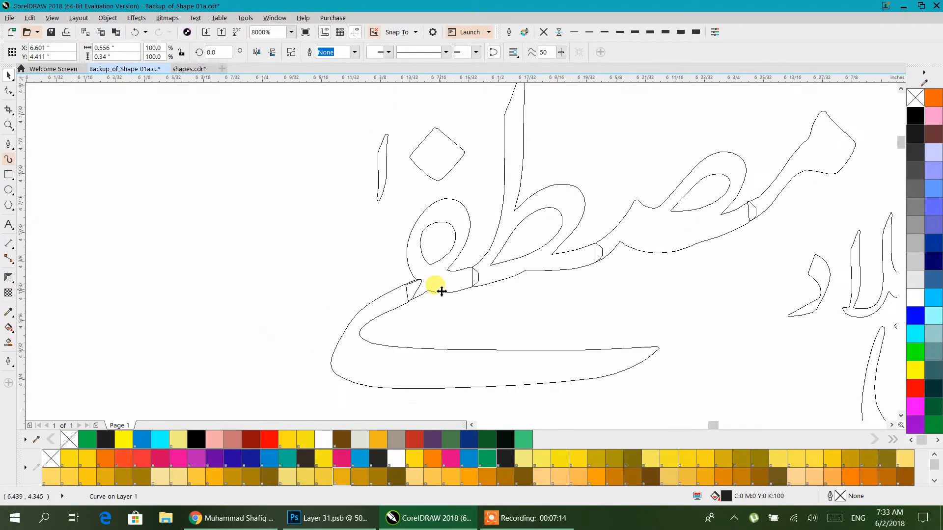
Break the "مصطفے" curve apart into its separate pieces
click(493, 318)
click(485, 284)
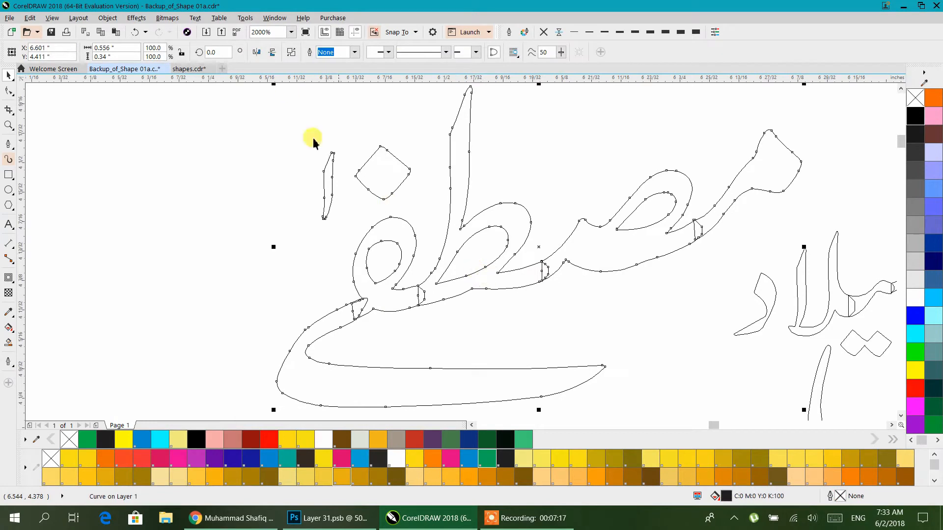
click(292, 52)
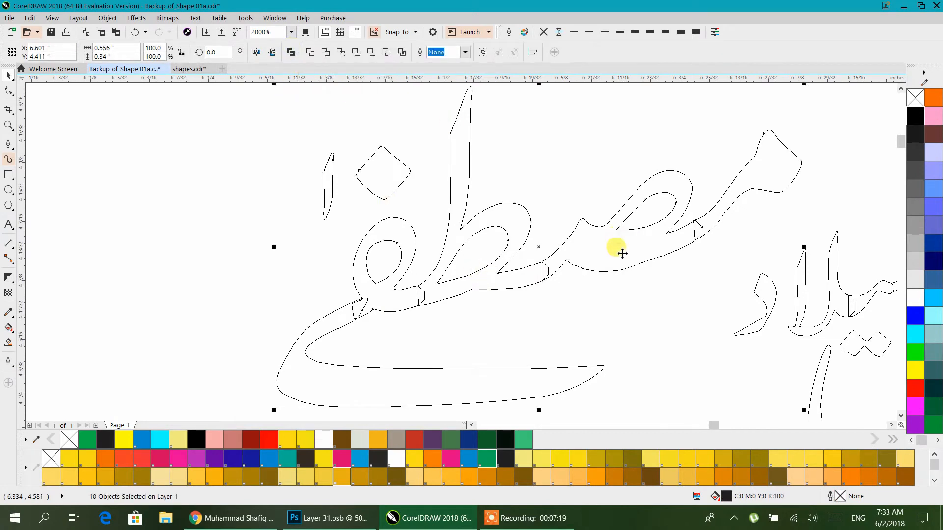
scroll(621, 242, right, 5)
Weld the م, ص, ط, ف and ے pieces of "مصطفے" one after another into one continuous outline
click(505, 329)
click(531, 243)
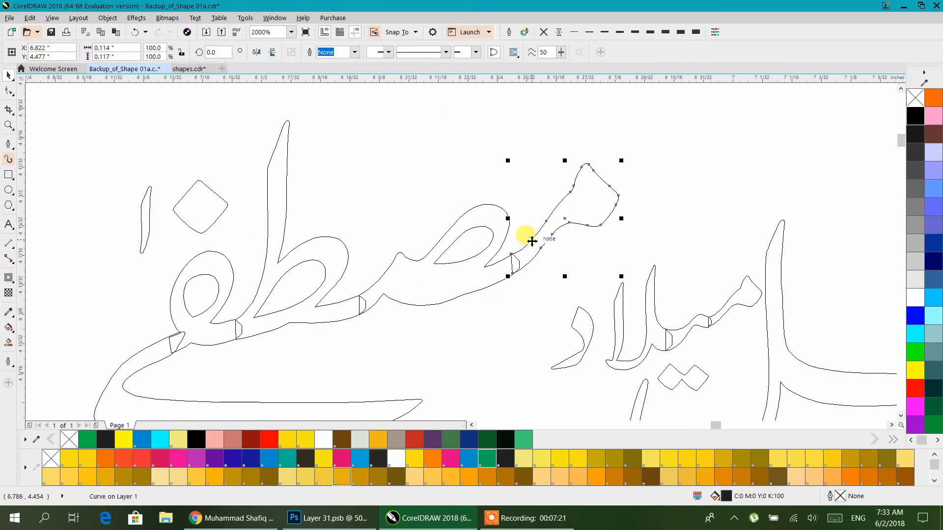
shift+click(488, 286)
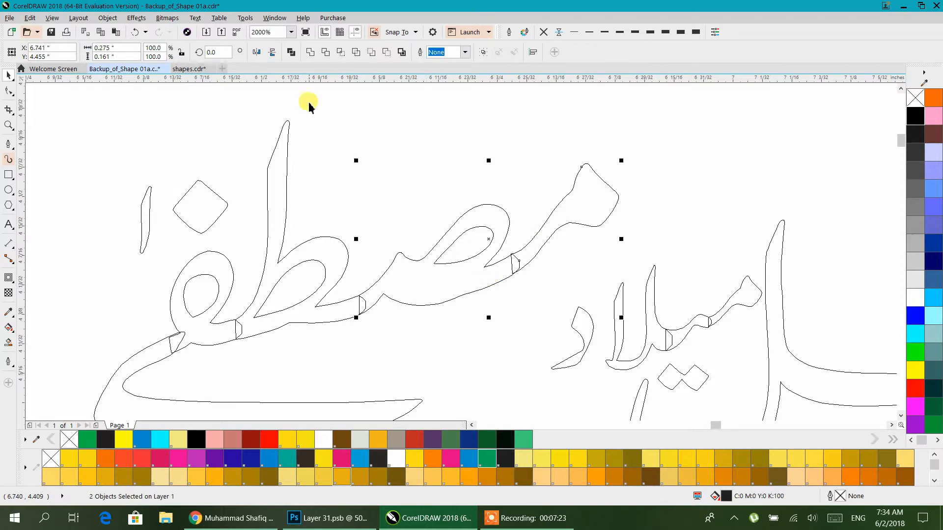
click(310, 52)
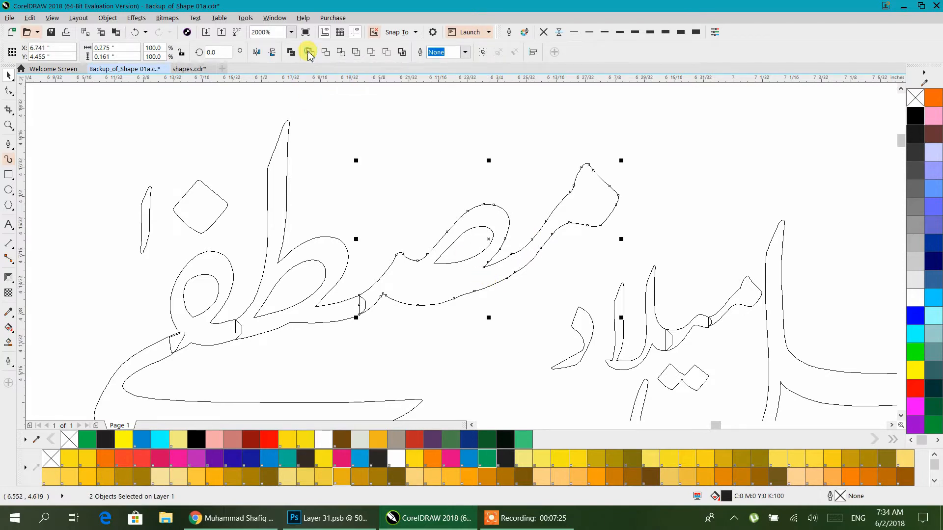
shift+click(343, 307)
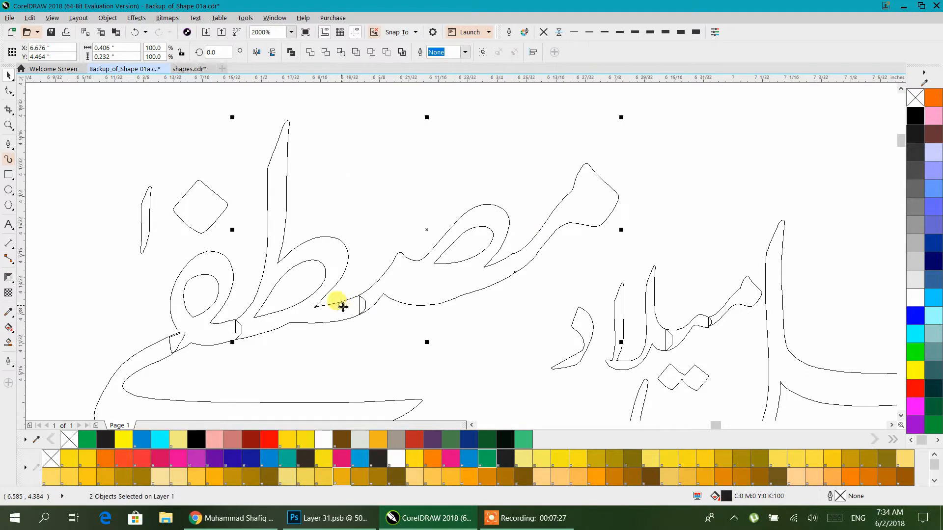
click(308, 55)
shift+click(222, 339)
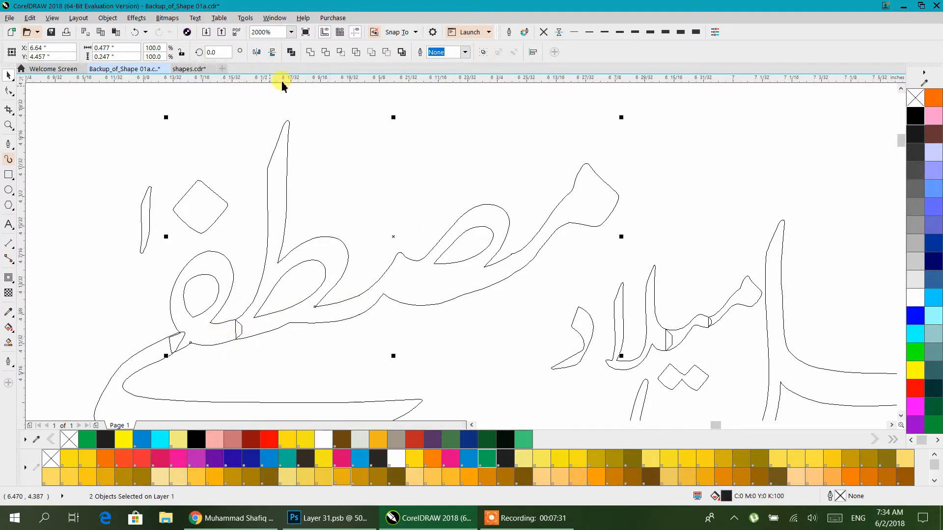
click(309, 52)
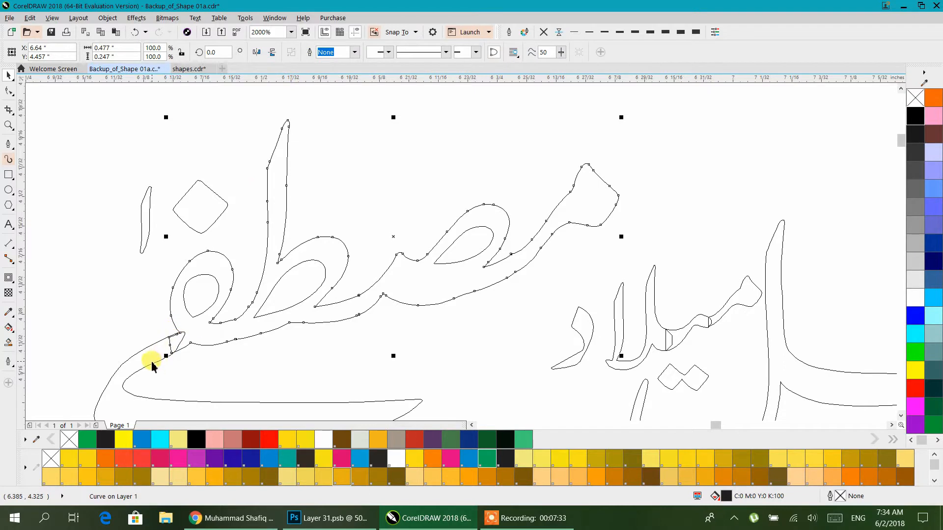
shift+click(152, 363)
click(364, 179)
Combine the welded "مصطفے" outline with its inner loops, dot and small alif into one curve
scroll(363, 179, down, 2)
drag(251, 125, 566, 363)
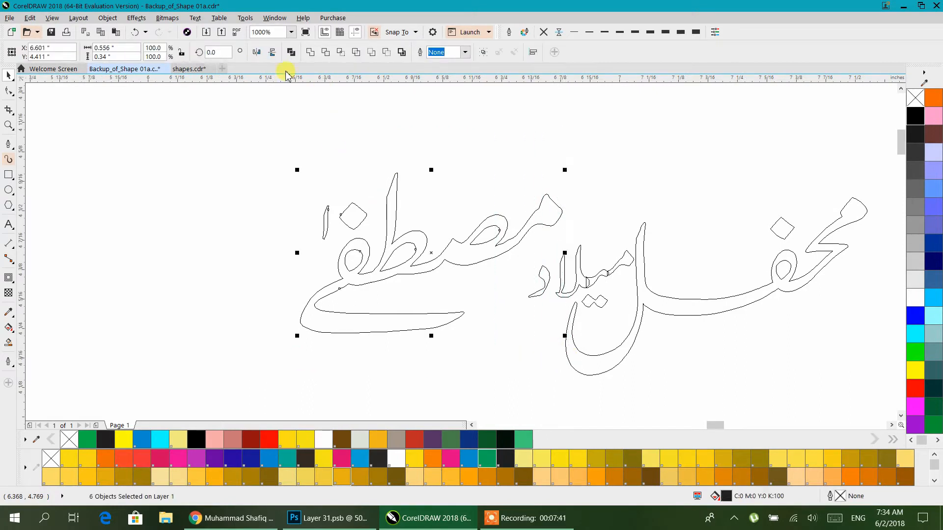
click(290, 53)
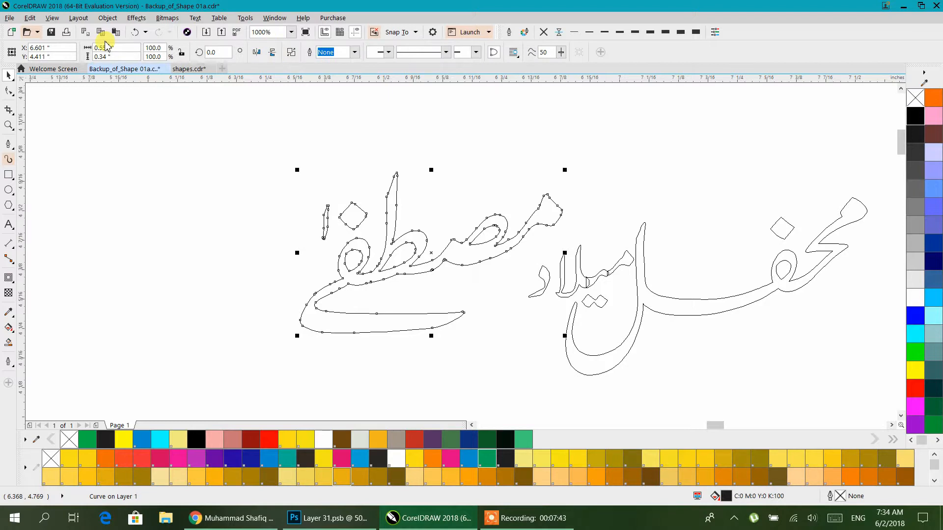
Switch the display back to Enhanced view and clear the selection
click(53, 18)
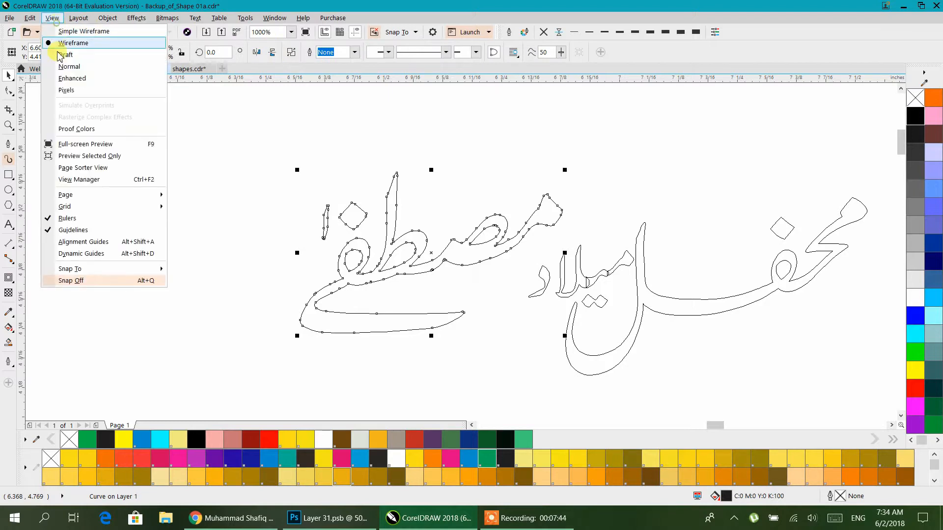
click(68, 78)
click(265, 194)
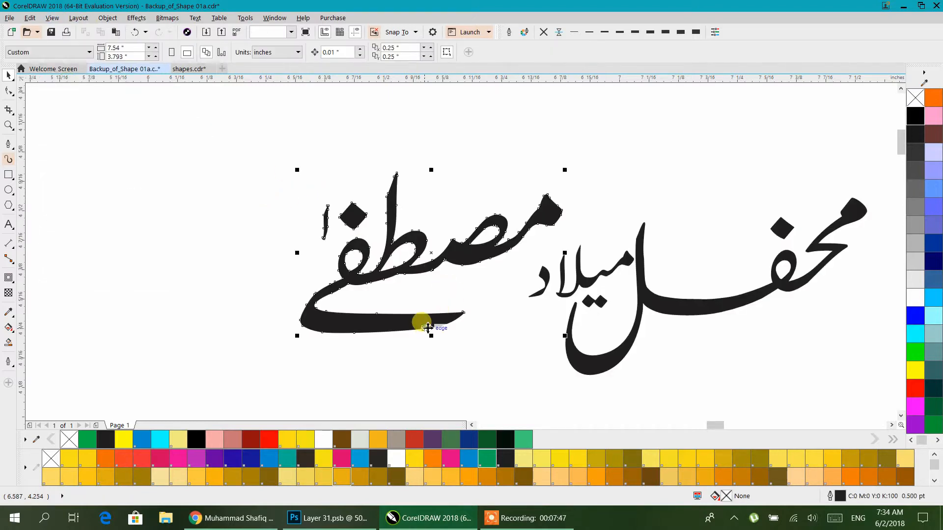
Select the end nodes of the ے stroke in "مصطفے" and nudge them right to lengthen it toward the ل of "محفل"
click(428, 328)
click(11, 94)
mouse_move(488, 294)
mouse_down()
mouse_move(453, 337)
mouse_move(349, 382)
mouse_up()
key(Right)
key(Right)
key(Right)
key(Right)
key(Right)
key(Right)
key(Right)
key(Right)
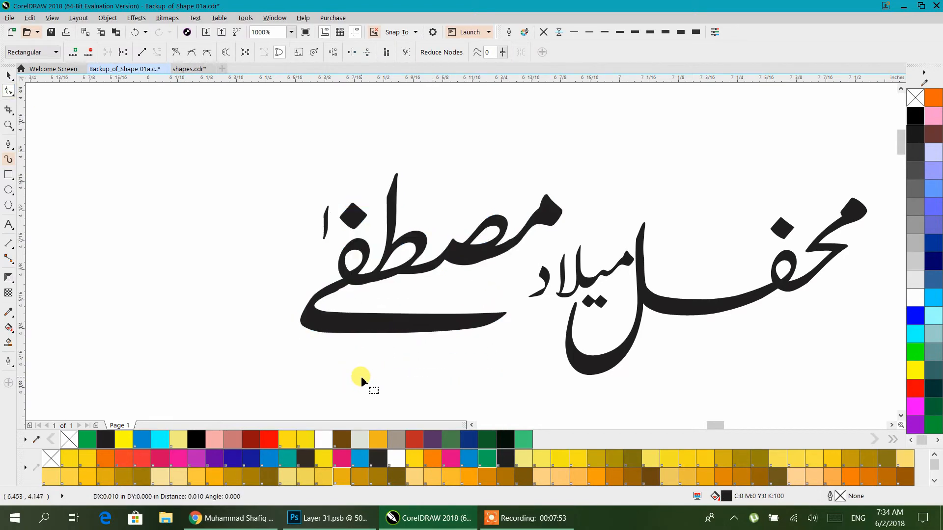
key(Right)
key(Right)
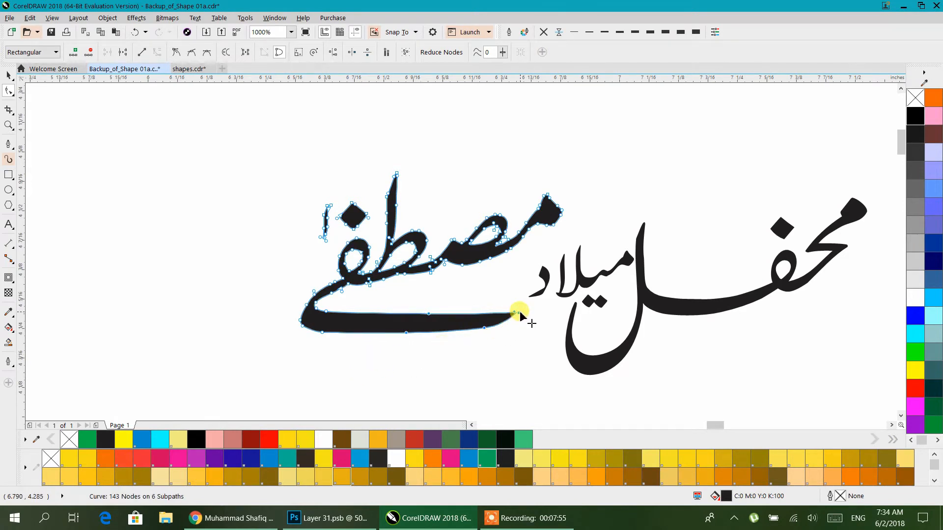
key(Right)
key(Right)
key(Right)
key(Right)
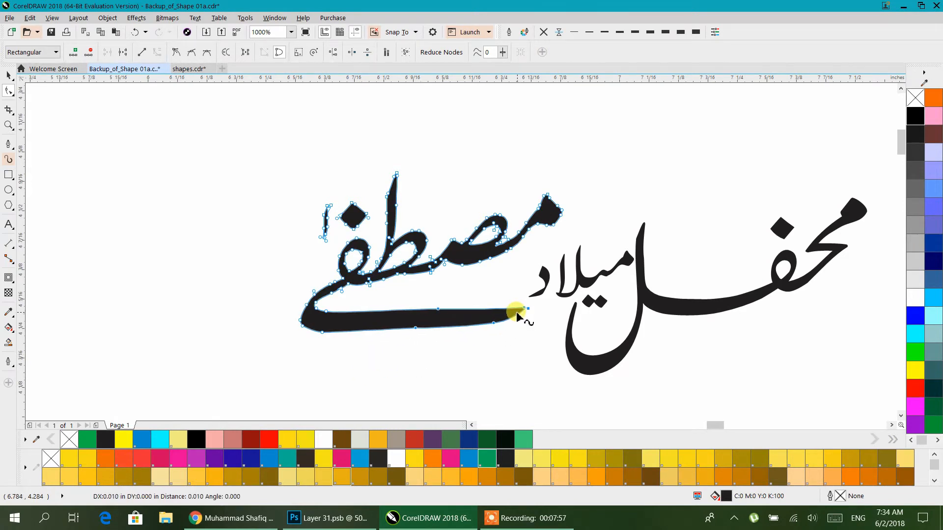
key(Right)
key(Right)
key(Right)
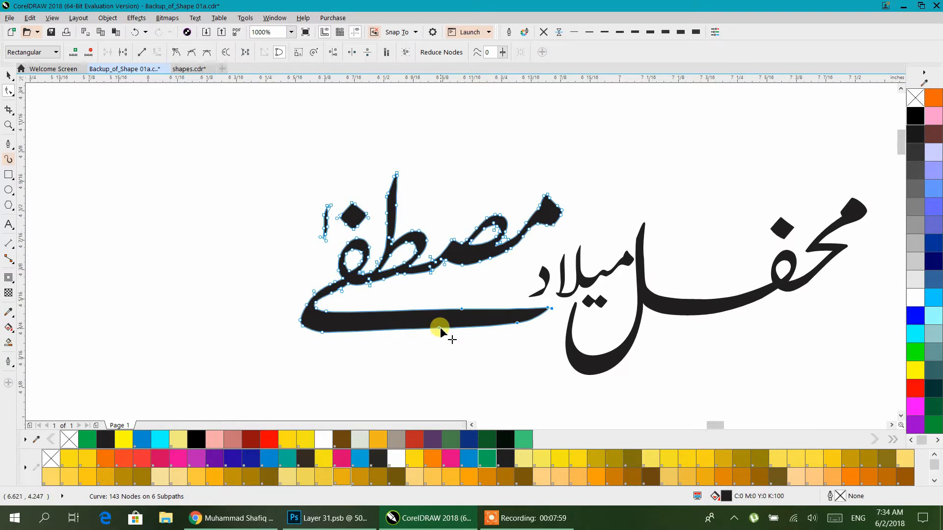
key(Right)
key(Right)
key(Right)
key(Right)
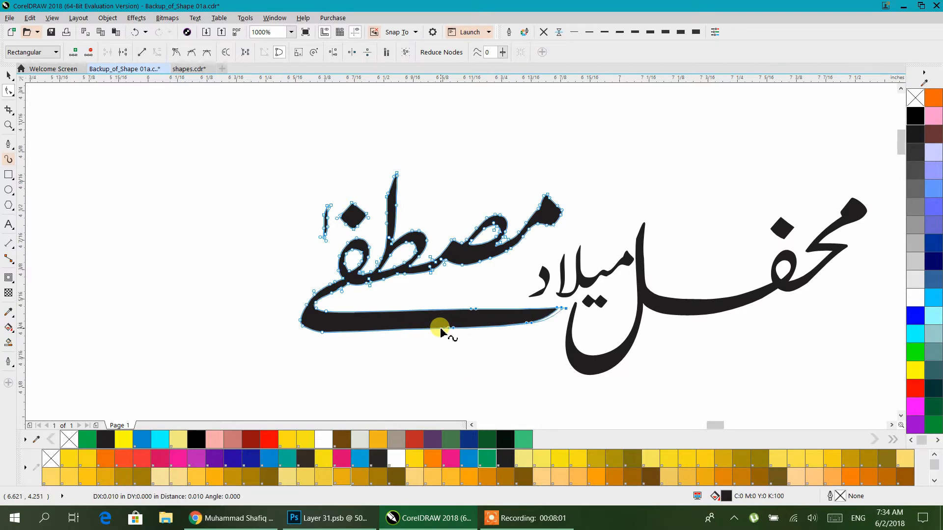
Shift the mid-stroke nodes of the ے in "مصطفے" down about 0.003 inch to even out the long stroke
drag(421, 329, 459, 333)
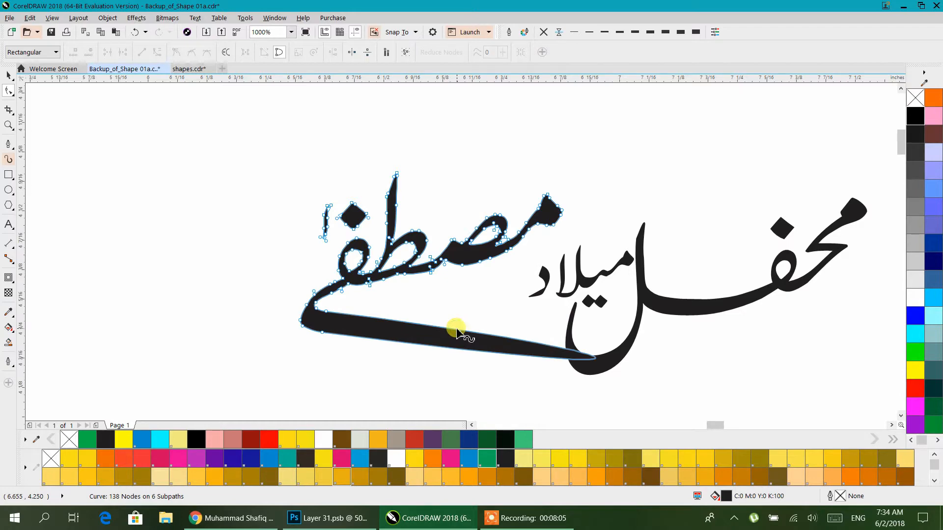
key(ctrl+z)
scroll(558, 311, up, 2)
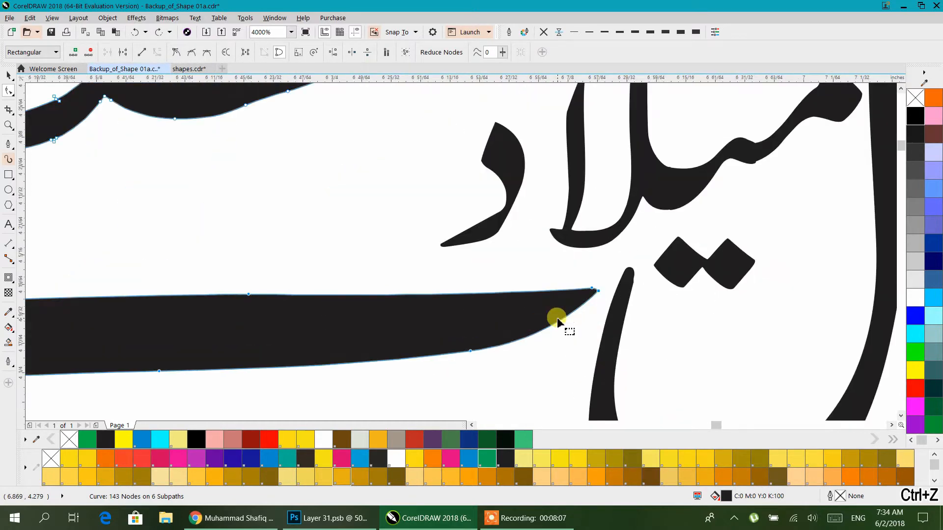
scroll(429, 349, up, 2)
scroll(560, 326, down, 3)
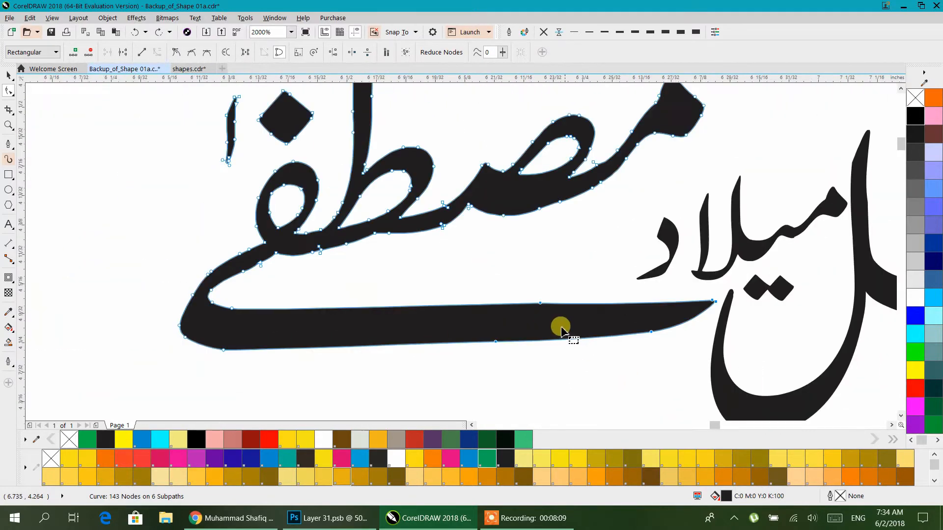
scroll(417, 347, up, 3)
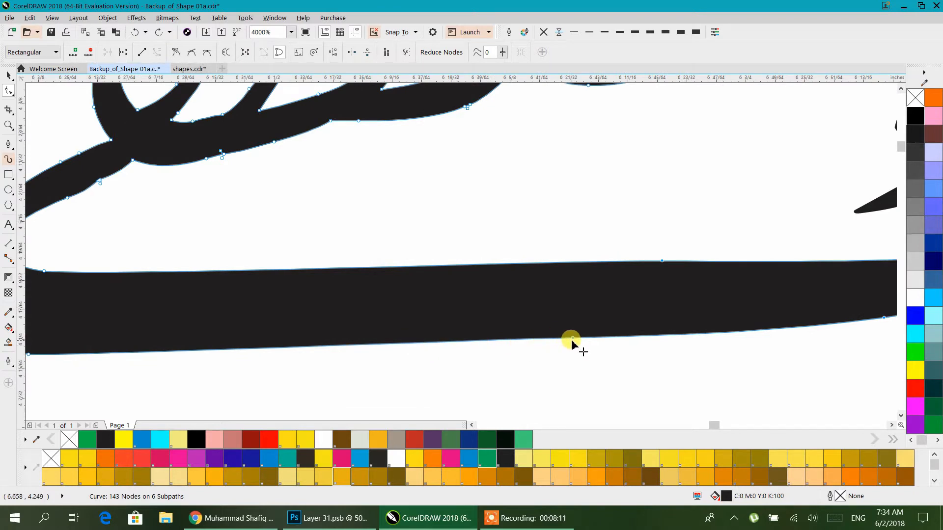
drag(570, 341, 569, 339)
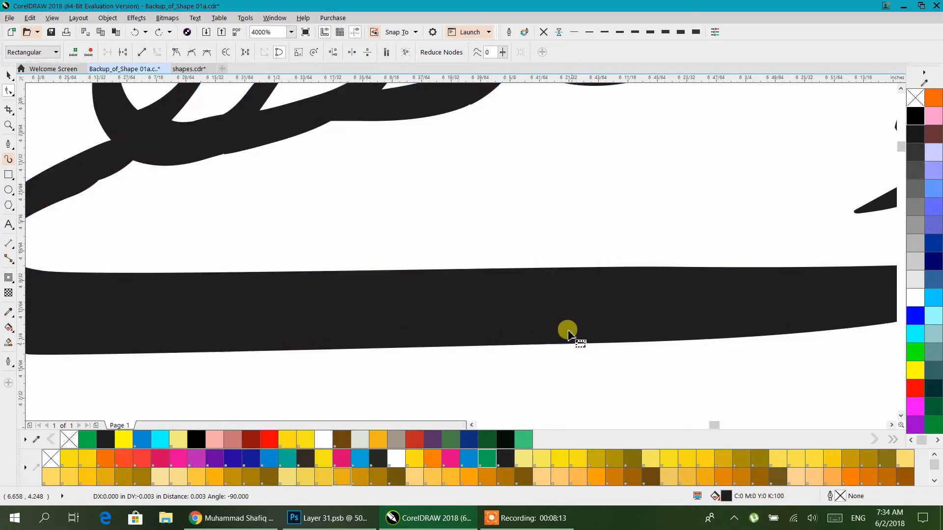
scroll(548, 219, down, 3)
scroll(513, 302, up, 1)
scroll(512, 302, down, 1)
drag(509, 302, 424, 320)
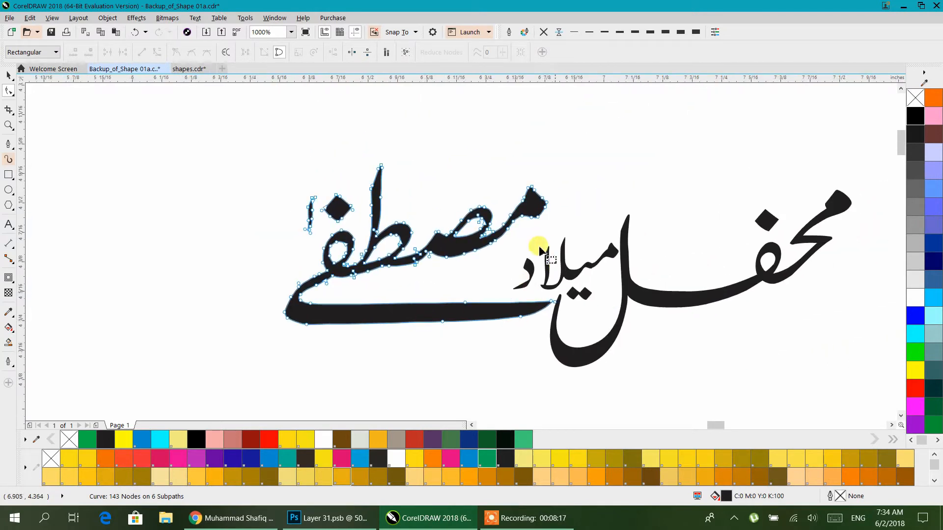
Raise "میلاد" and enlarge it slightly to fill the gap between "مصطفے" and the ل of "محفل"
click(8, 76)
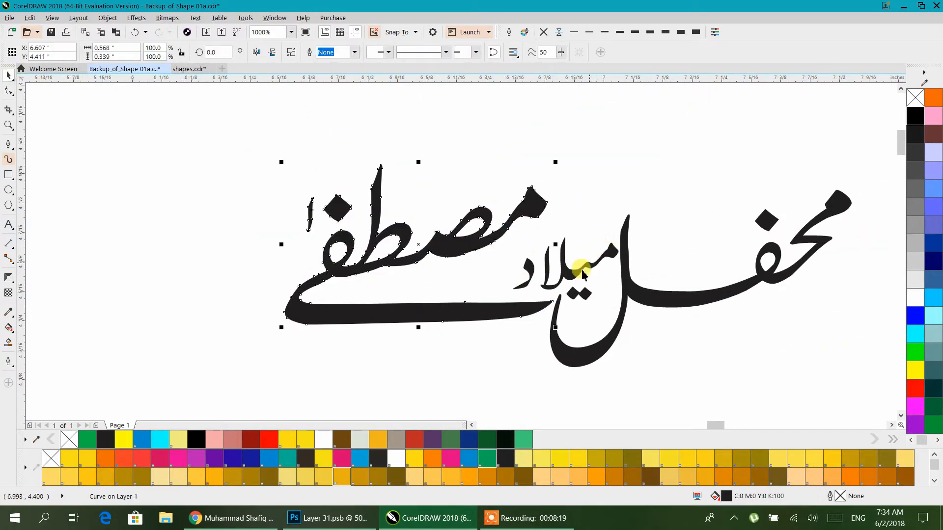
drag(507, 229, 476, 219)
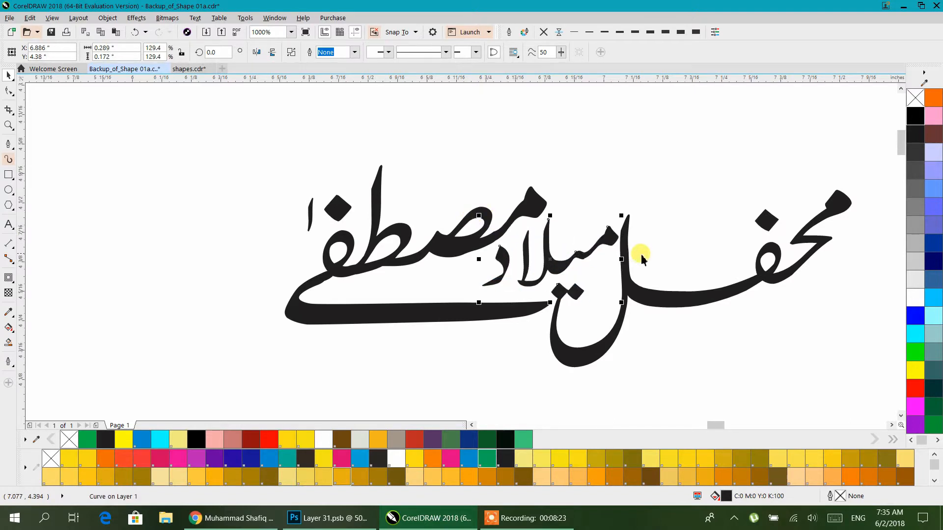
key(ctrl+z)
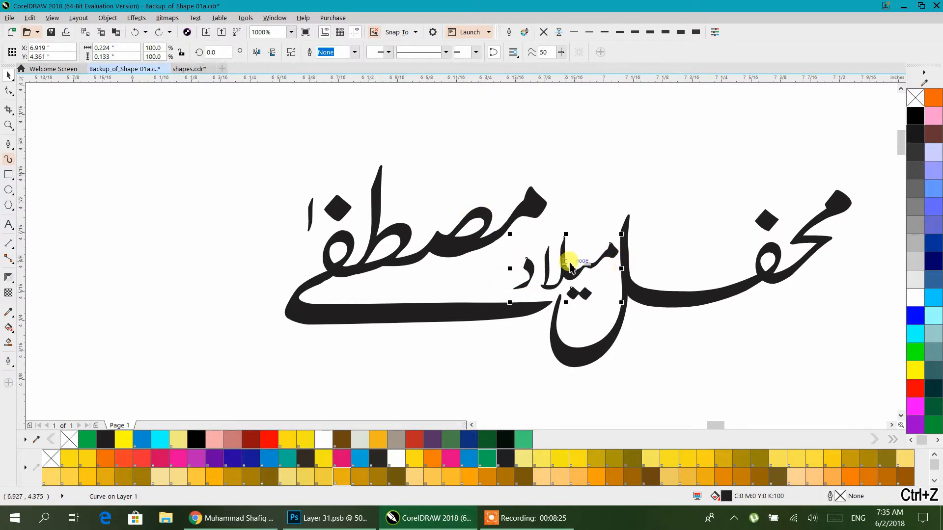
drag(576, 269, 578, 258)
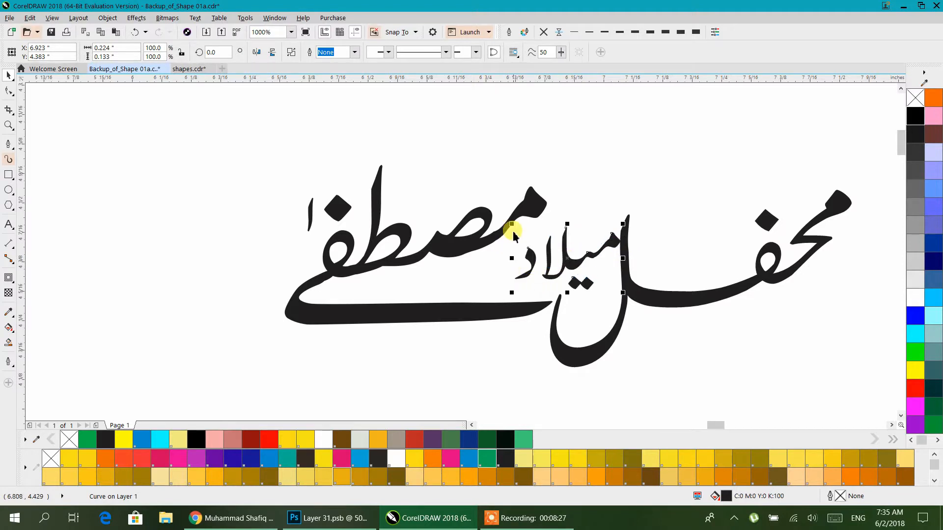
mouse_move(511, 224)
mouse_down()
mouse_move(487, 217)
mouse_move(506, 221)
mouse_up()
mouse_move(547, 253)
mouse_down()
mouse_move(565, 254)
mouse_move(538, 254)
mouse_up()
click(599, 396)
Weld "محفل", "میلاد" and "مصطفے" into a single curve
scroll(499, 280, down, 1)
drag(698, 195, 264, 372)
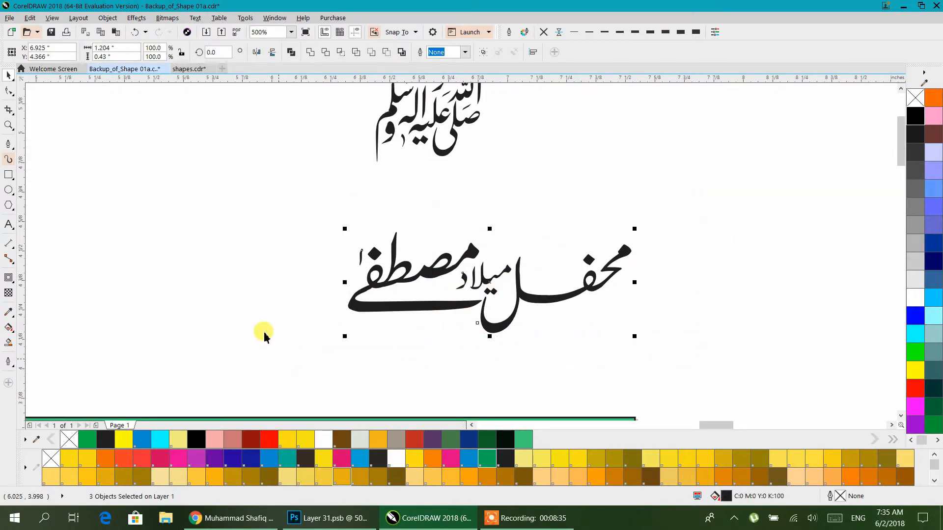
click(310, 52)
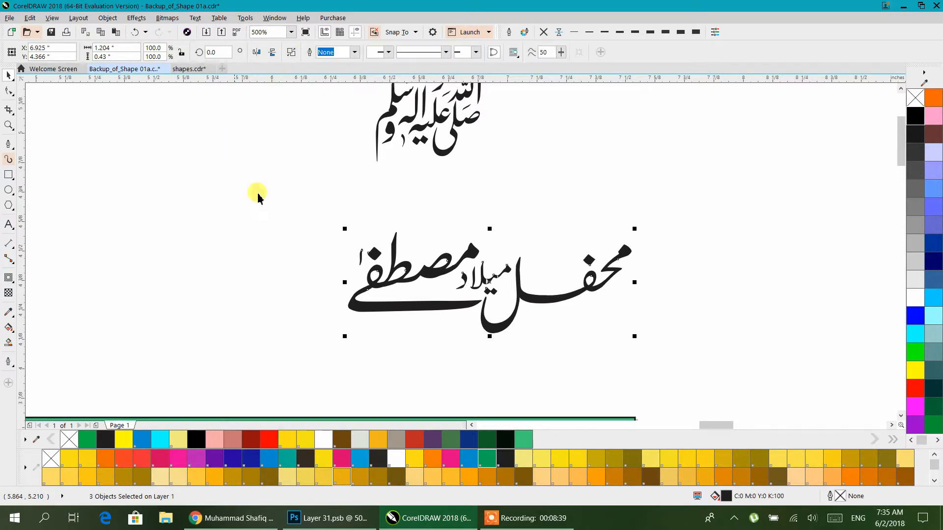
Shrink the ﷺ salutation text to about 5.4 pt and move it above the start of "مصطفے"
scroll(427, 219, down, 4)
scroll(389, 235, up, 4)
click(515, 120)
drag(453, 126, 354, 214)
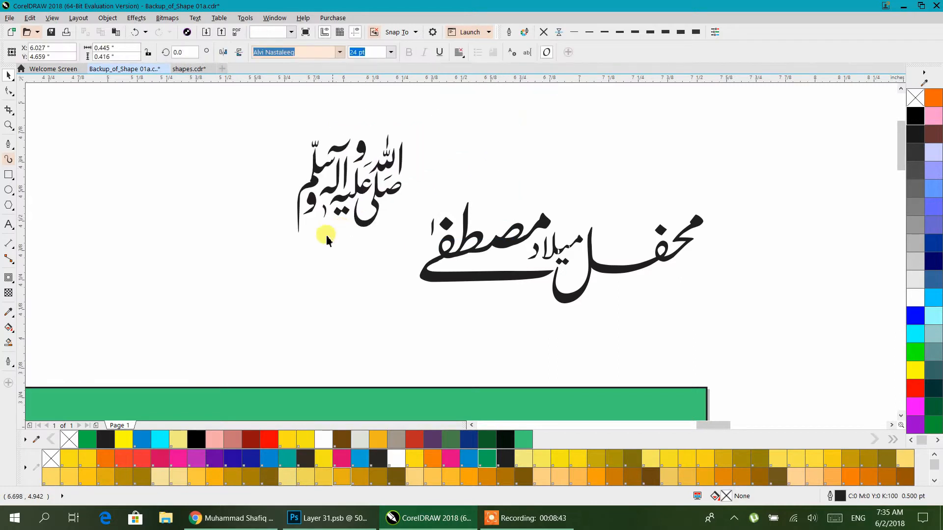
click(296, 238)
drag(300, 233, 381, 199)
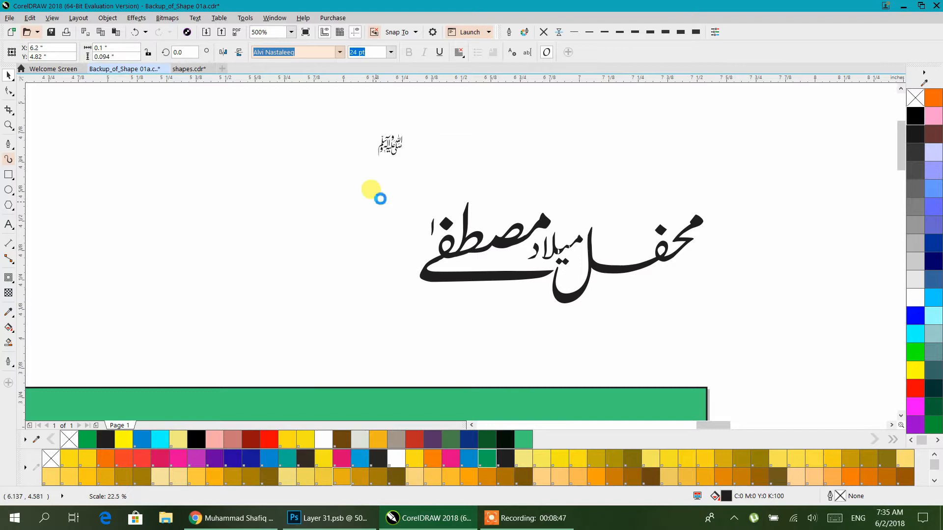
drag(390, 143, 451, 210)
Enlarge the ﷺ salutation to about 0.134 by 0.126 inch above the small alif of "مصطفے"
scroll(441, 199, up, 3)
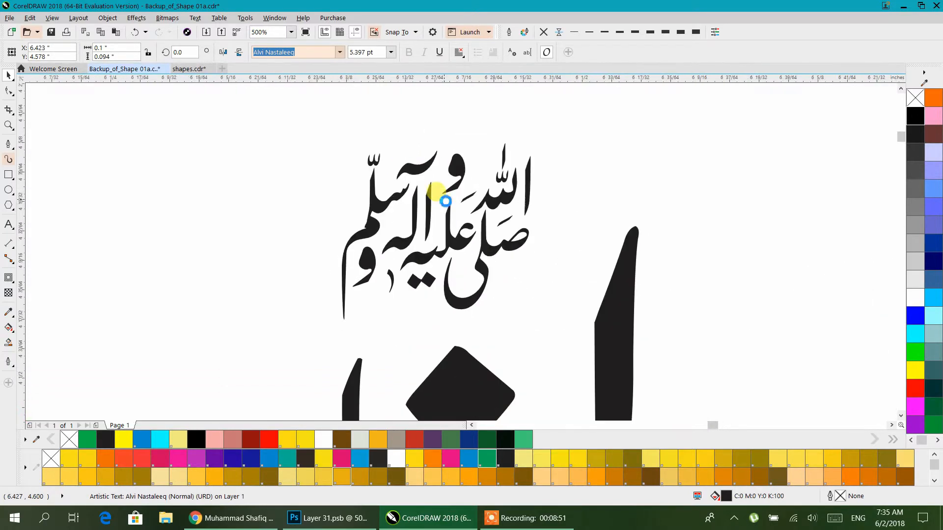
drag(339, 140, 312, 115)
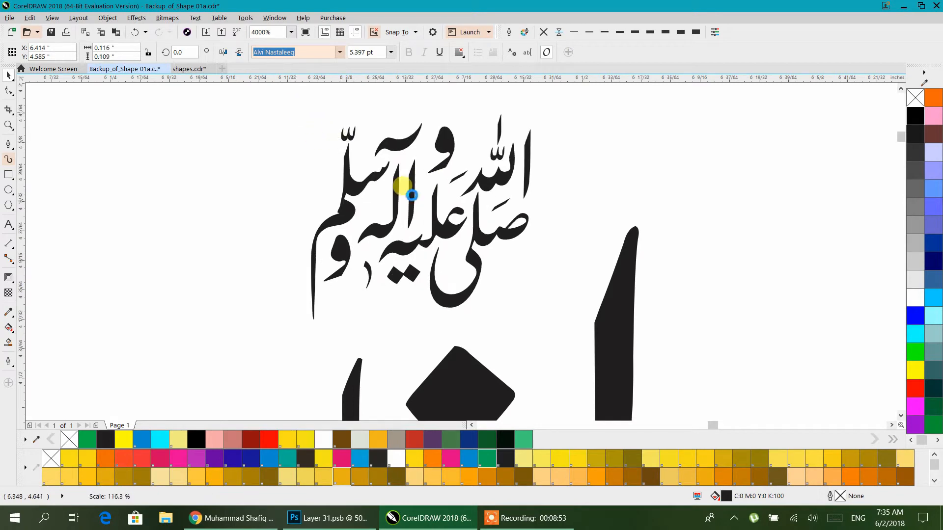
drag(539, 326, 569, 356)
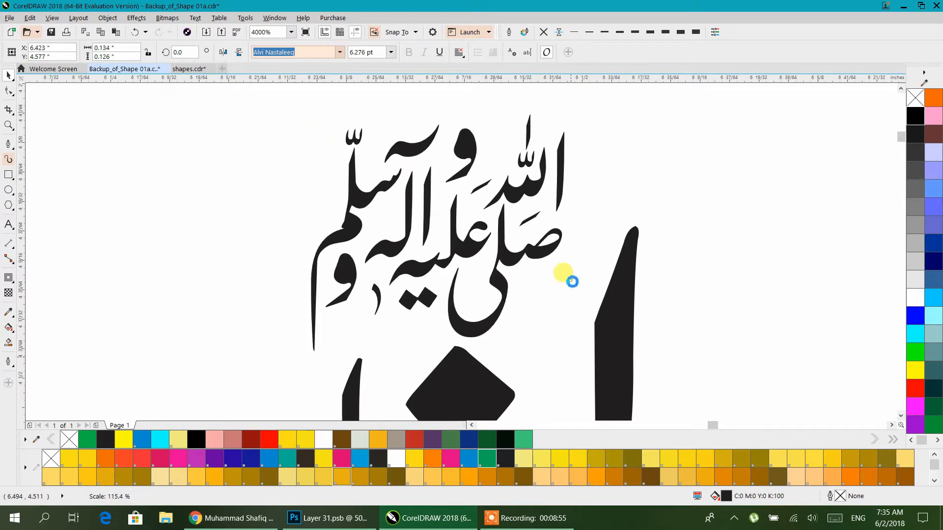
scroll(561, 198, down, 3)
key(Escape)
drag(533, 198, 338, 208)
Combine the title and the ﷺ salutation into one curve and place it on the green shape at about 3.594 by 1.46 inches
drag(224, 142, 655, 361)
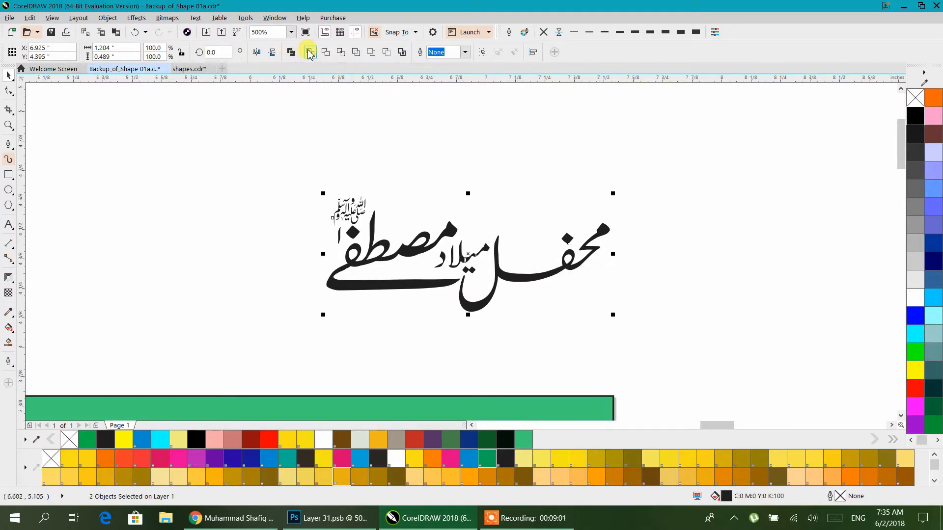
scroll(554, 172, down, 2)
key(ctrl+l)
drag(535, 207, 334, 252)
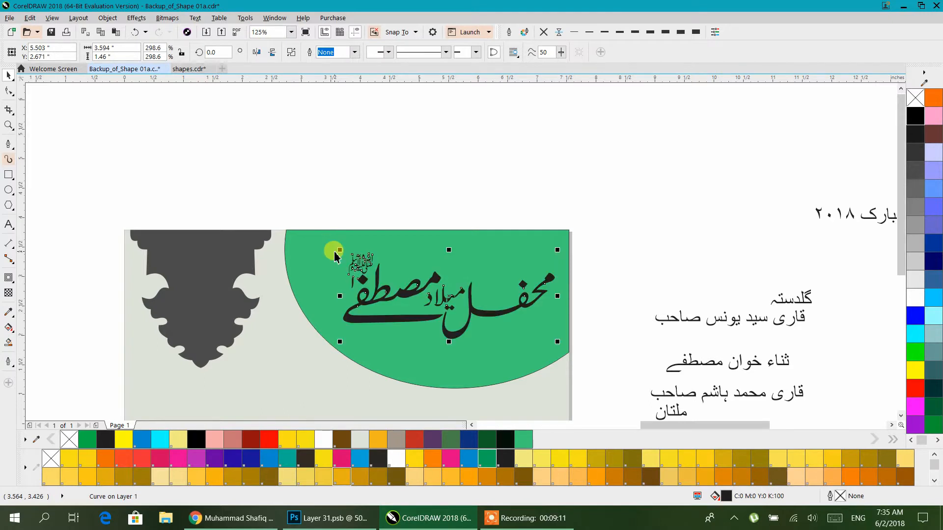
click(625, 185)
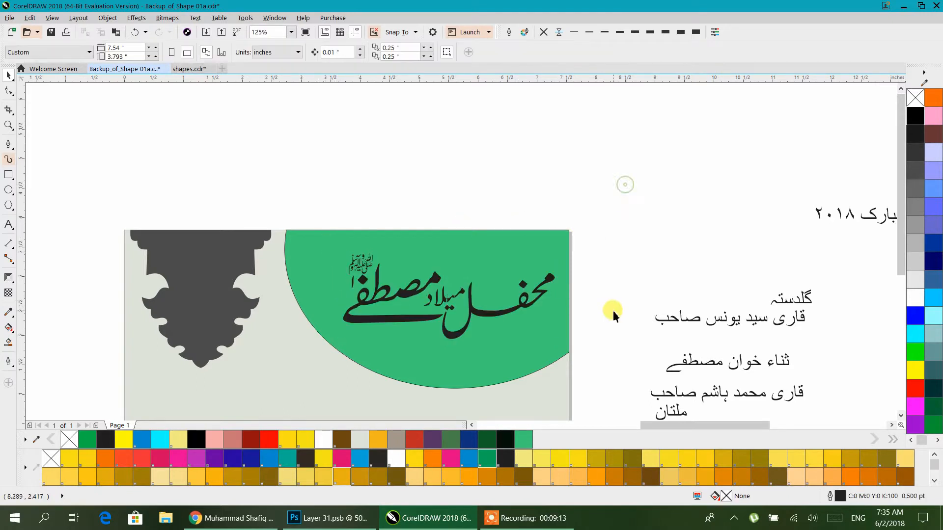
Look over the Urdu text blocks waiting beside the banner page
drag(605, 307, 540, 225)
drag(614, 236, 429, 261)
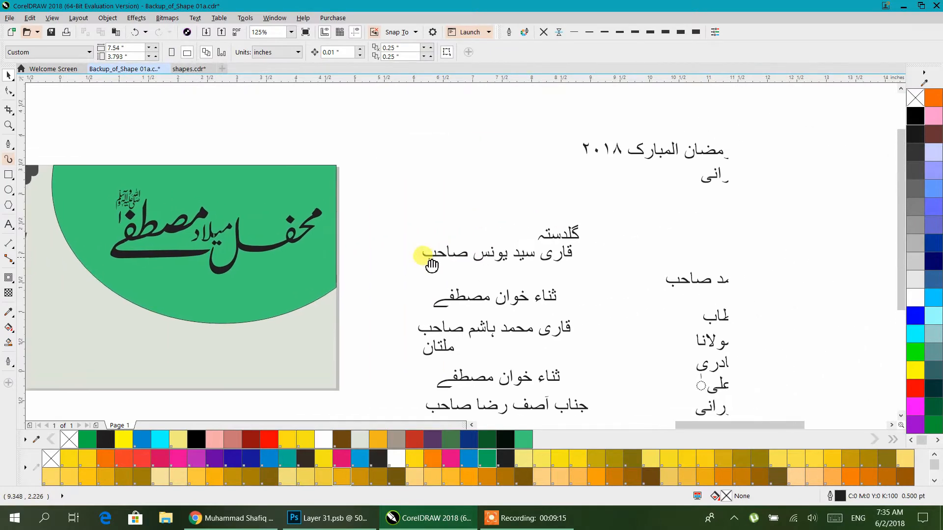
scroll(547, 230, down, 1)
drag(556, 229, 764, 226)
drag(525, 301, 337, 310)
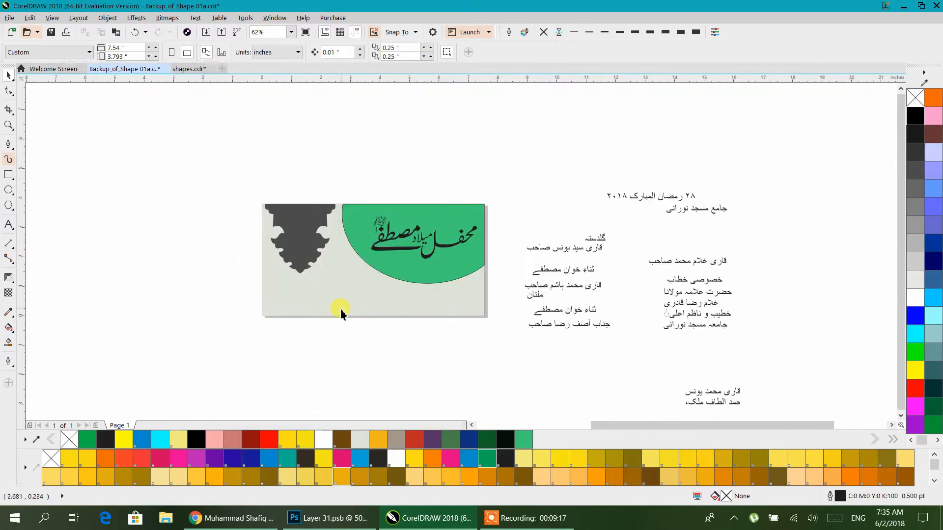
click(166, 69)
click(525, 284)
click(120, 48)
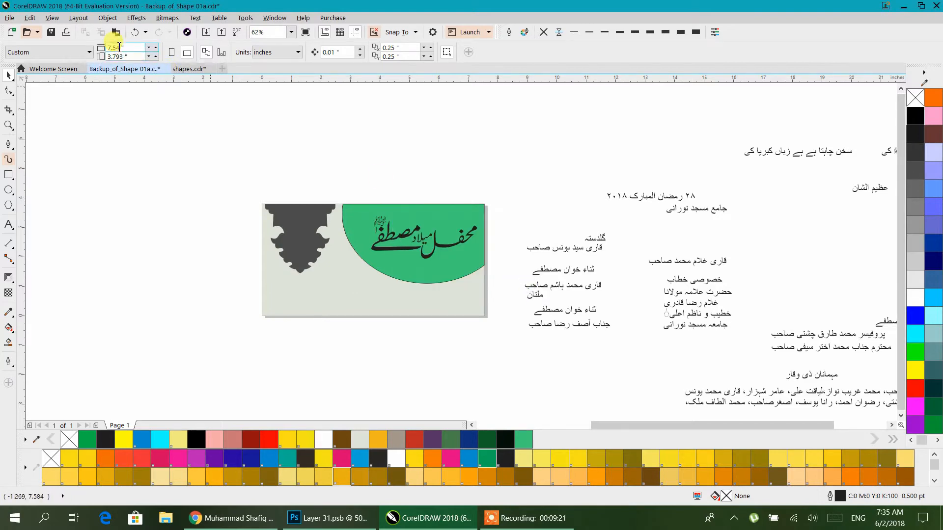
Copy three black ornate badge shapes, including the wide oval one, from the shapes.cdr document
click(189, 69)
scroll(248, 248, down, 3)
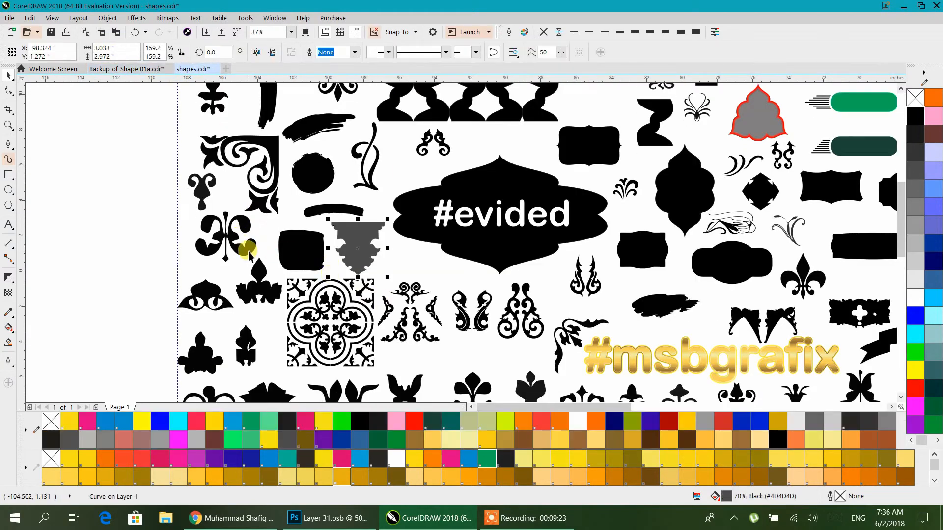
scroll(491, 278, up, 4)
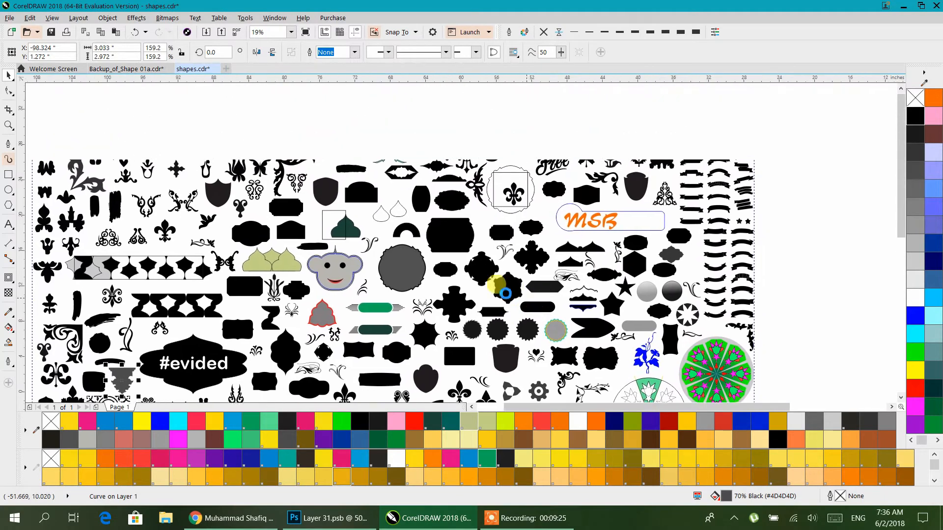
scroll(414, 236, down, 2)
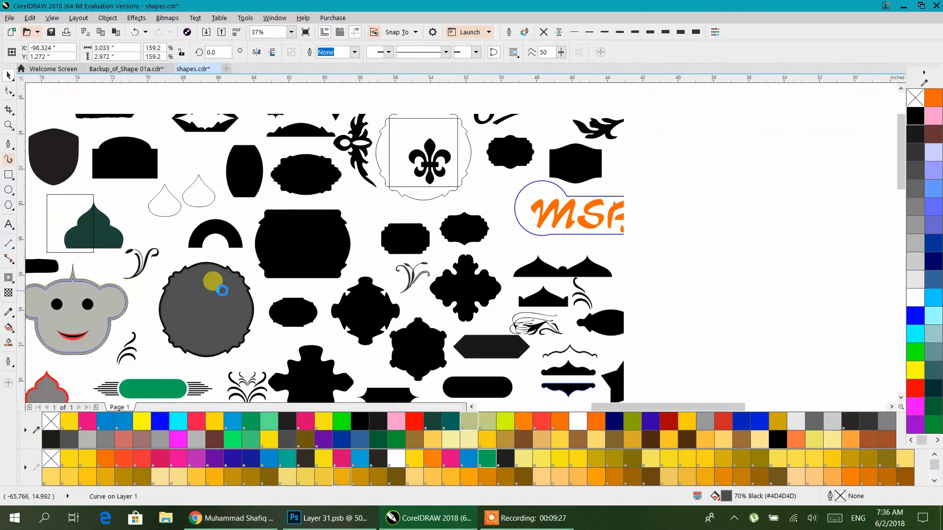
click(450, 221)
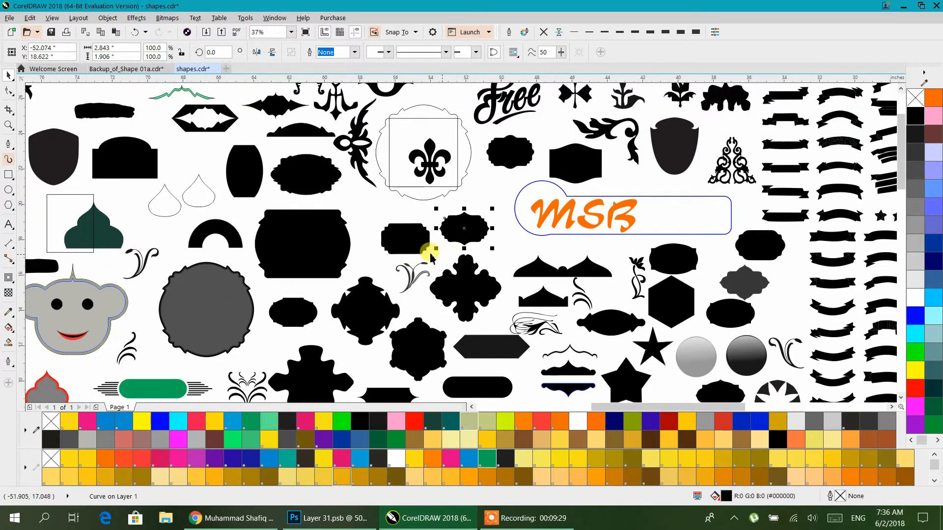
click(300, 176)
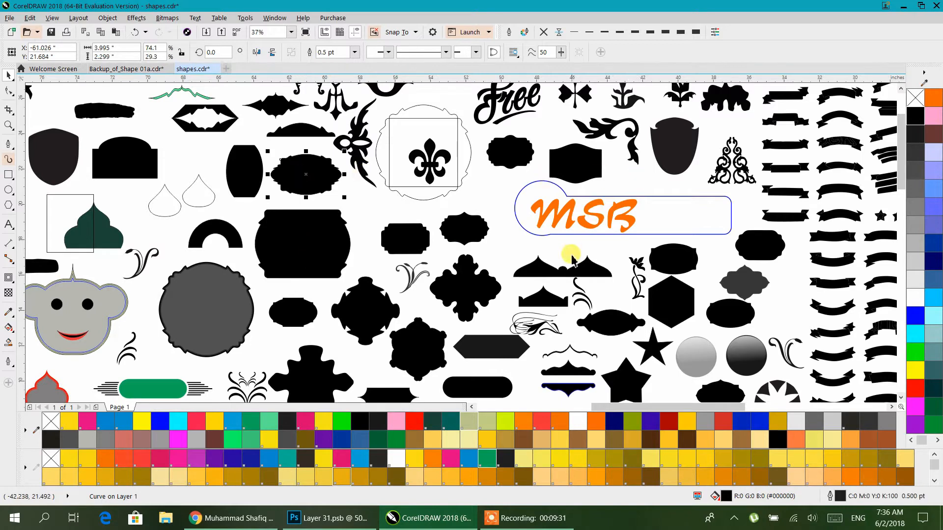
shift+click(513, 155)
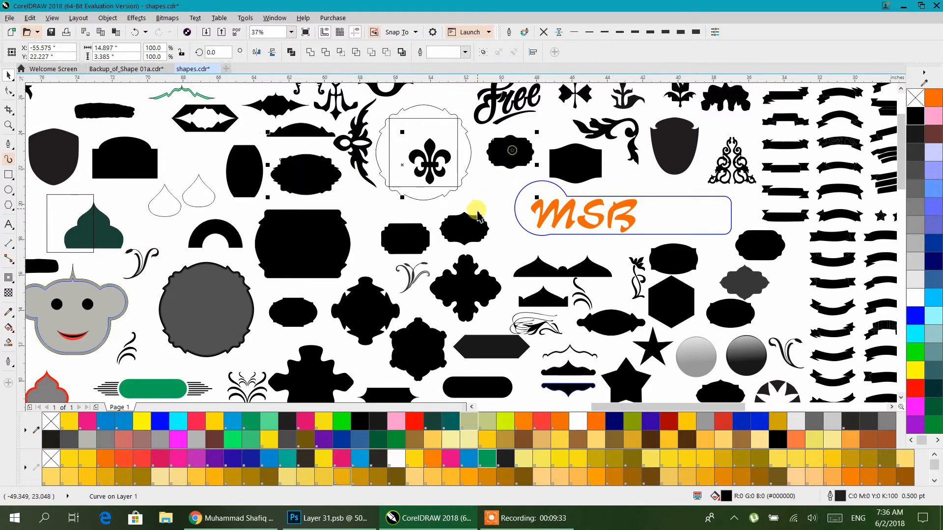
shift+click(467, 218)
right_click(457, 228)
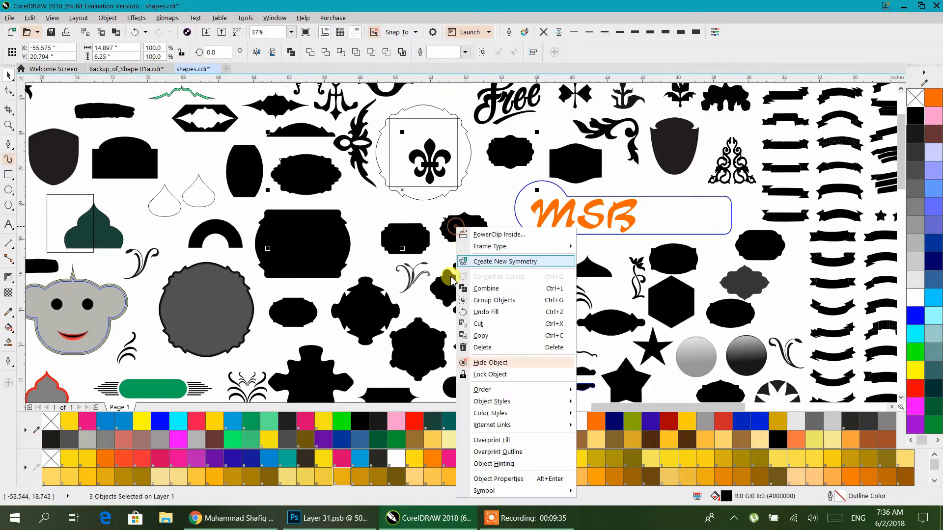
click(479, 337)
Paste the three badges into the banner document and stack them vertically to the left of the page
click(147, 69)
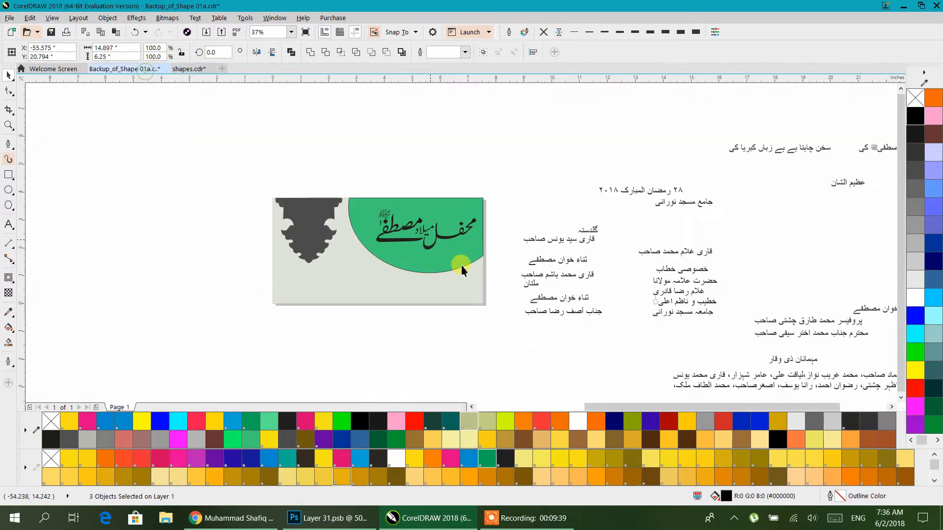
key(ctrl+v)
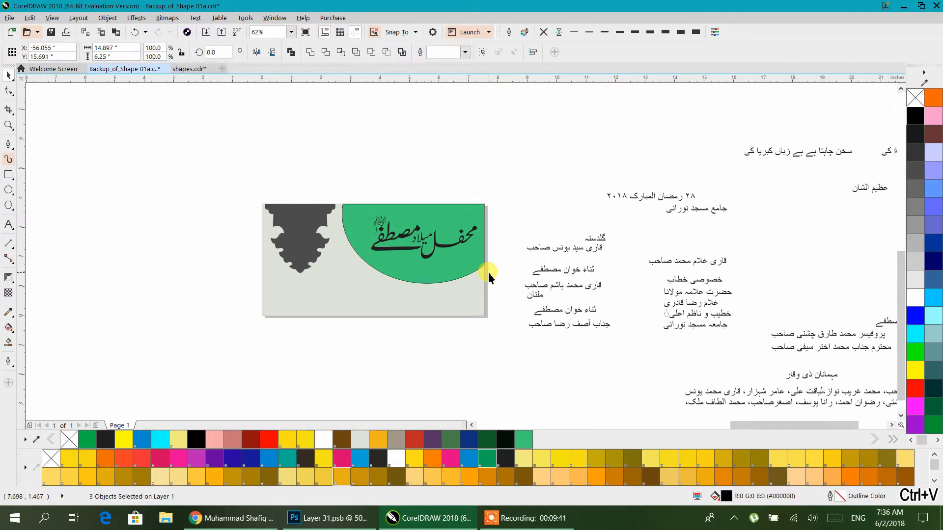
drag(375, 270, 186, 192)
drag(400, 288, 200, 281)
drag(372, 269, 435, 313)
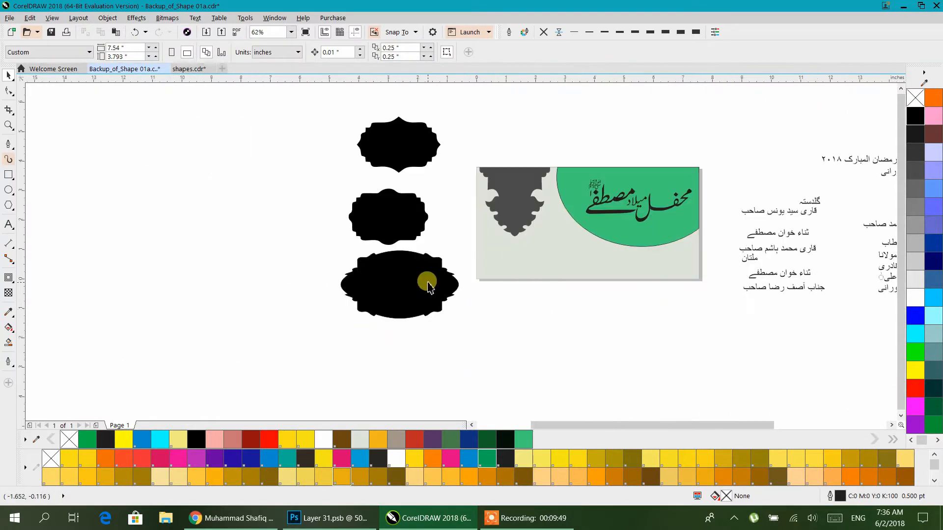
Shrink the lowest oval badge to about 1.892 by 1.089 inches and move the middle badge directly beneath the upper one
click(428, 280)
drag(461, 323, 399, 287)
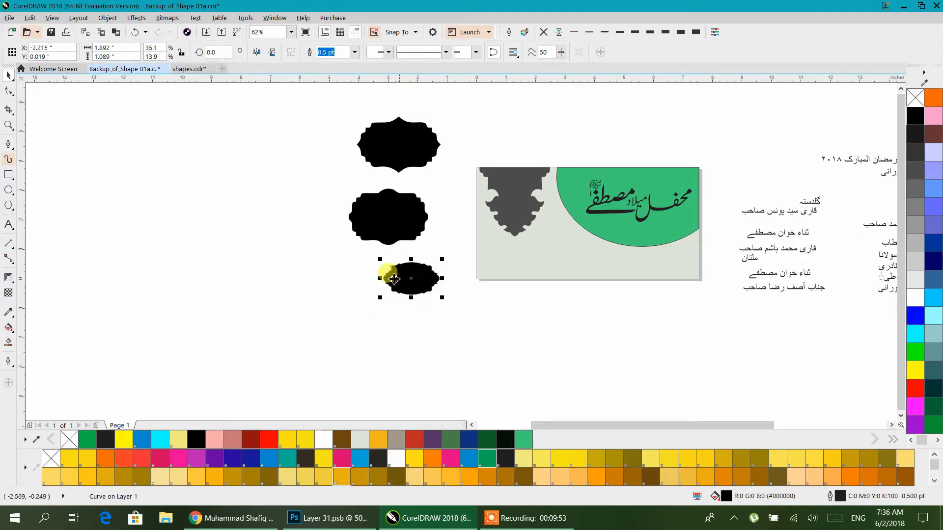
drag(385, 211, 395, 206)
click(351, 337)
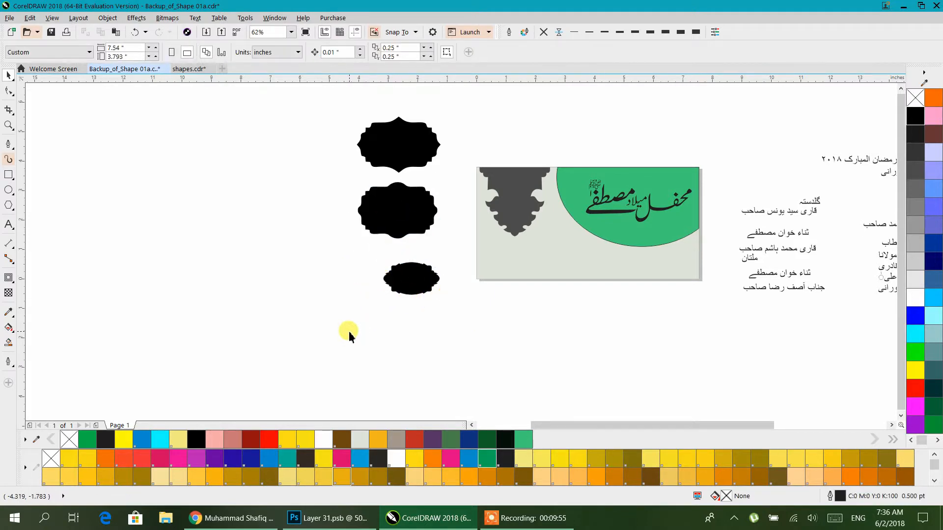
Switch to the browser, look through the design tutorials uploaded on the YouTube channel, and return to the CorelDRAW banner document
click(233, 518)
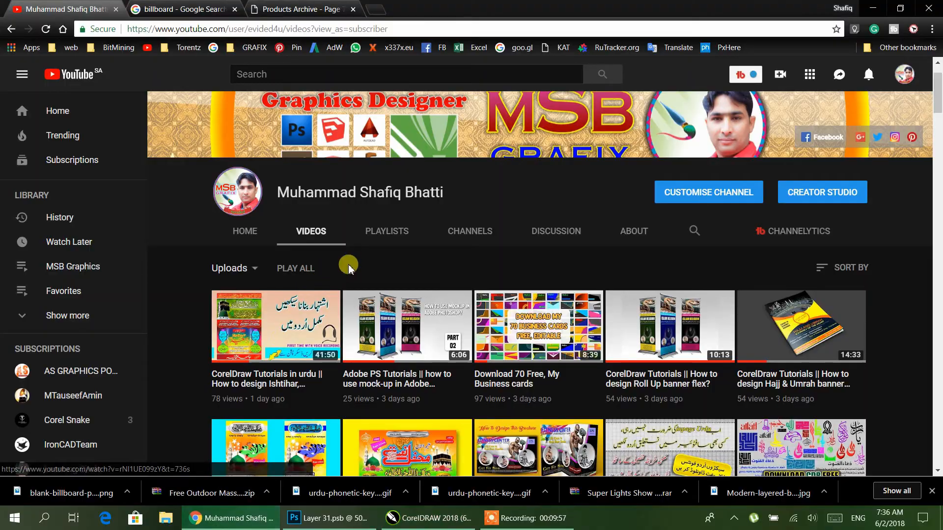
scroll(525, 337, down, 5)
scroll(525, 337, down, 20)
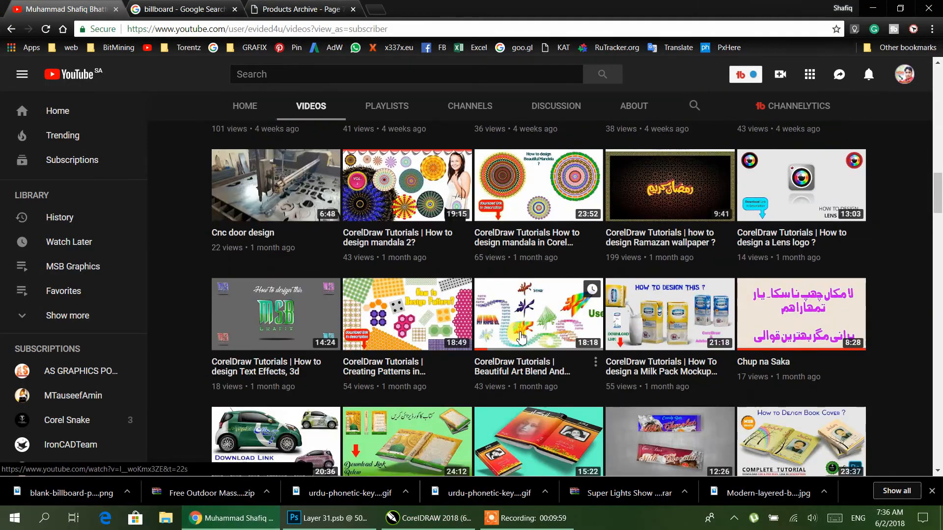
scroll(522, 338, down, 5)
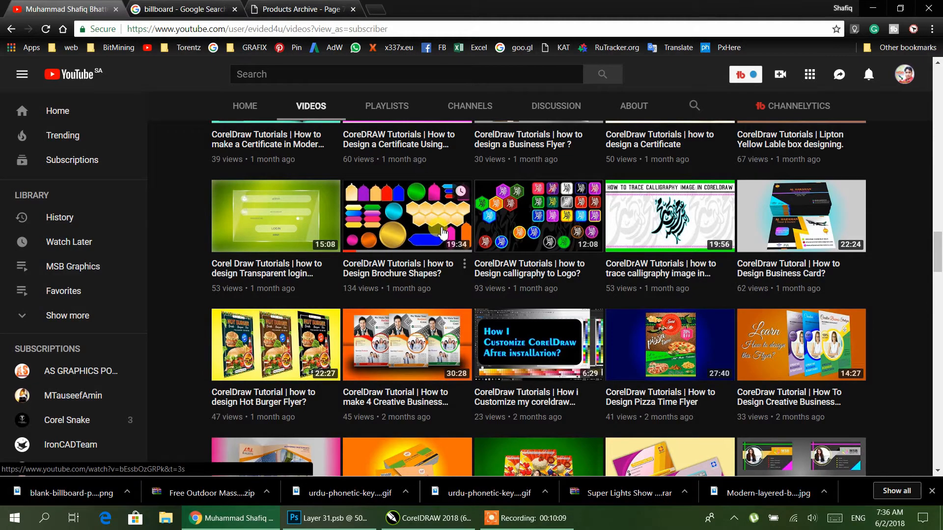
scroll(442, 230, up, 4)
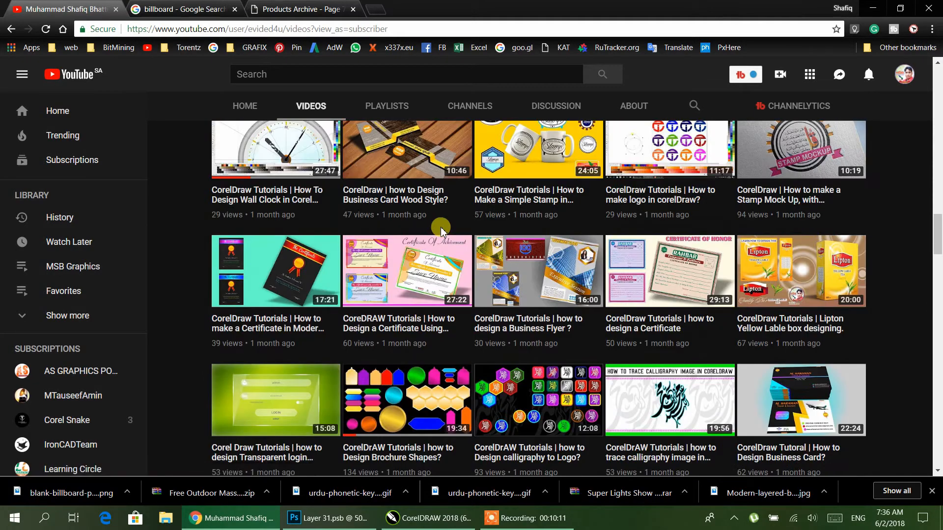
scroll(442, 231, up, 6)
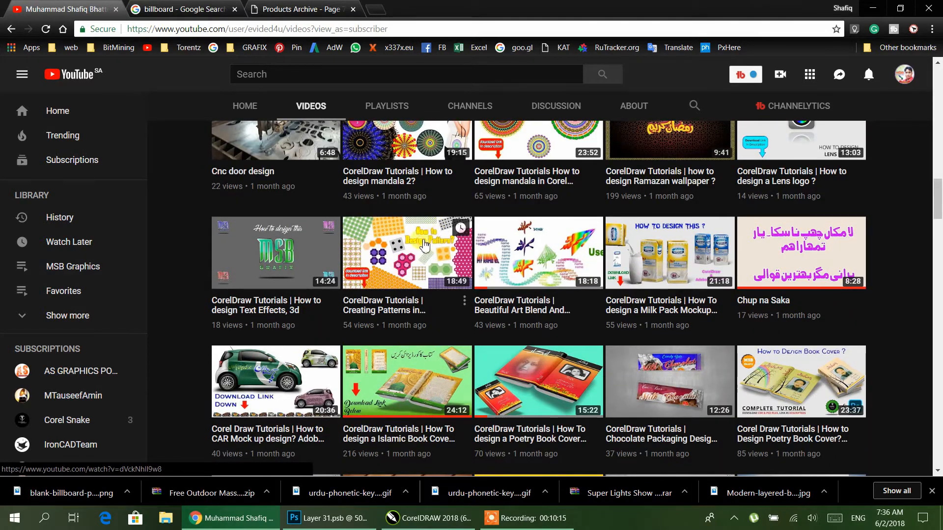
scroll(400, 275, up, 2)
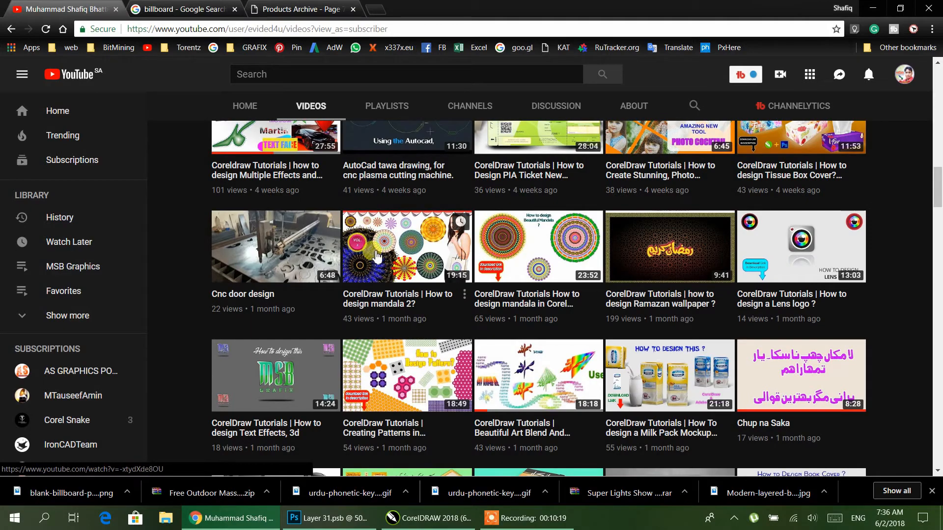
scroll(429, 265, up, 7)
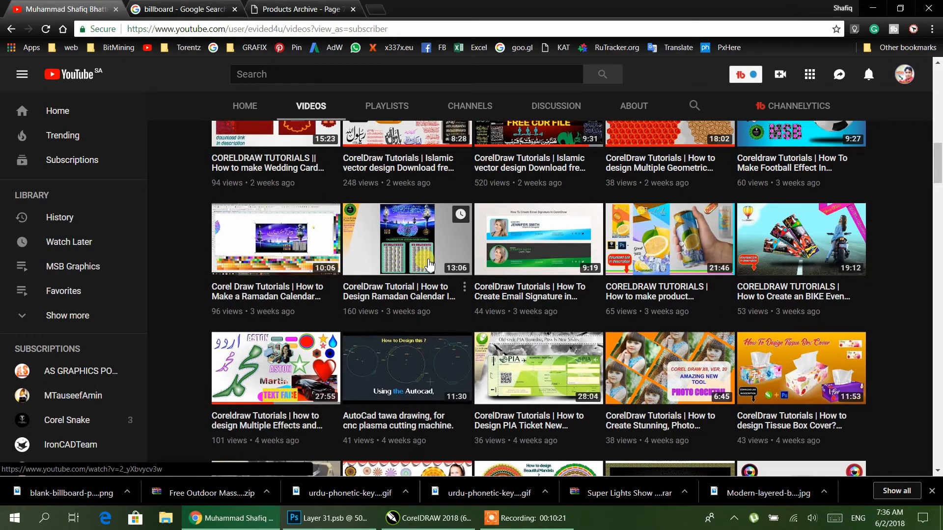
scroll(428, 265, up, 4)
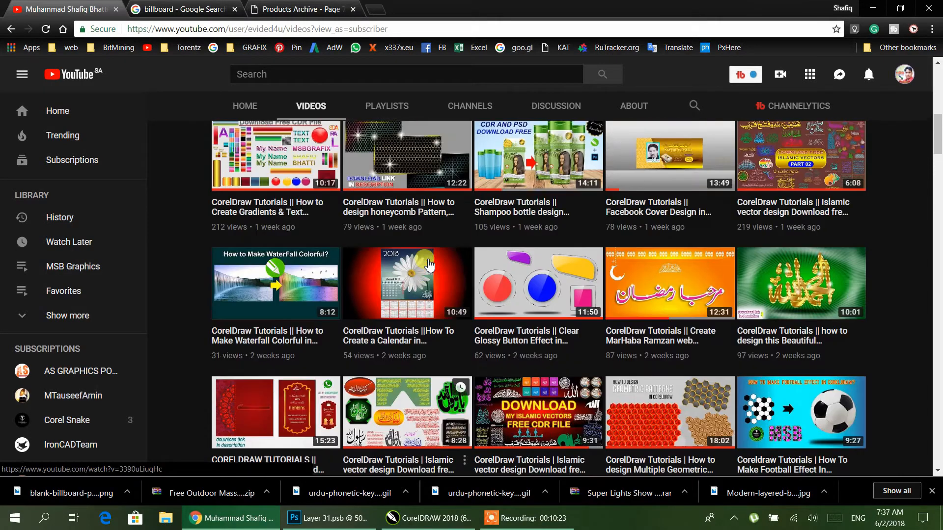
scroll(429, 265, up, 7)
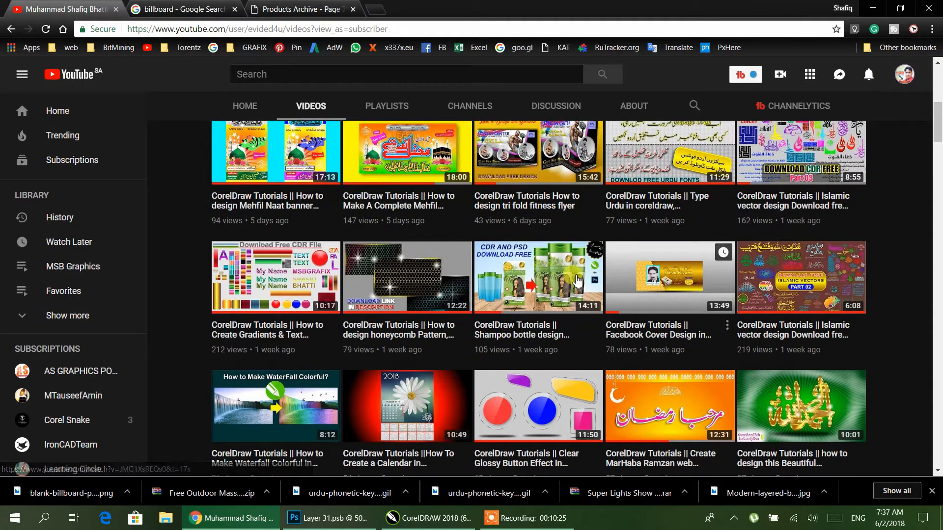
key(alt+Tab)
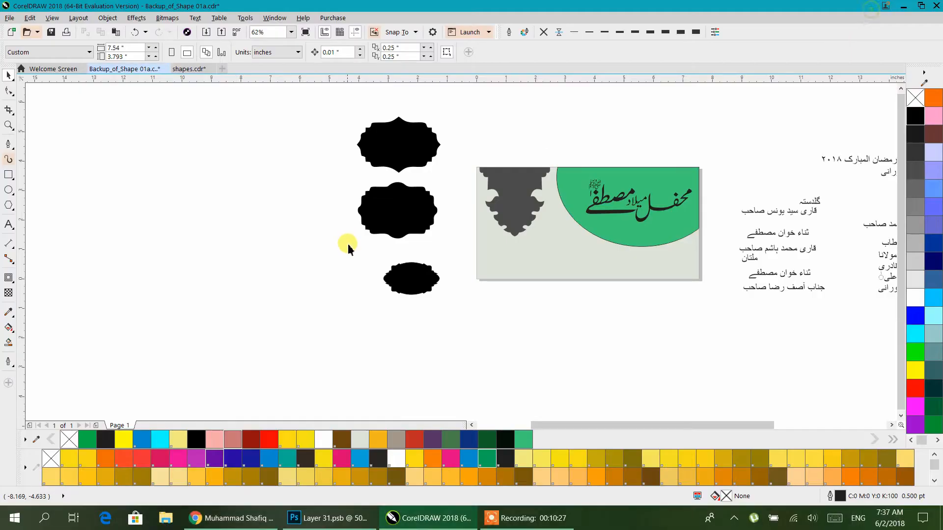
Center the oval badge beneath the others, shrink the middle badge to about half size and the upper badge to about 2.033 by 1.363 inches
drag(417, 276, 404, 265)
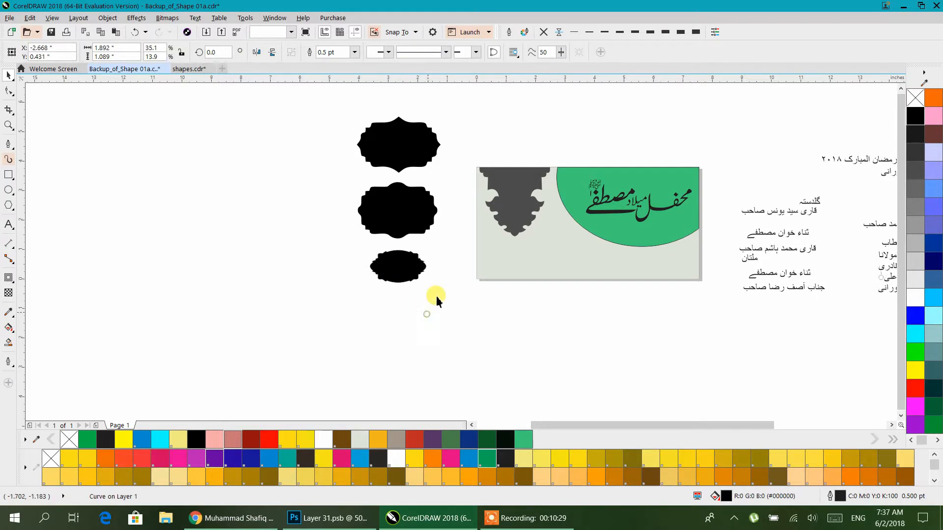
click(426, 314)
drag(410, 225, 234, 229)
click(227, 225)
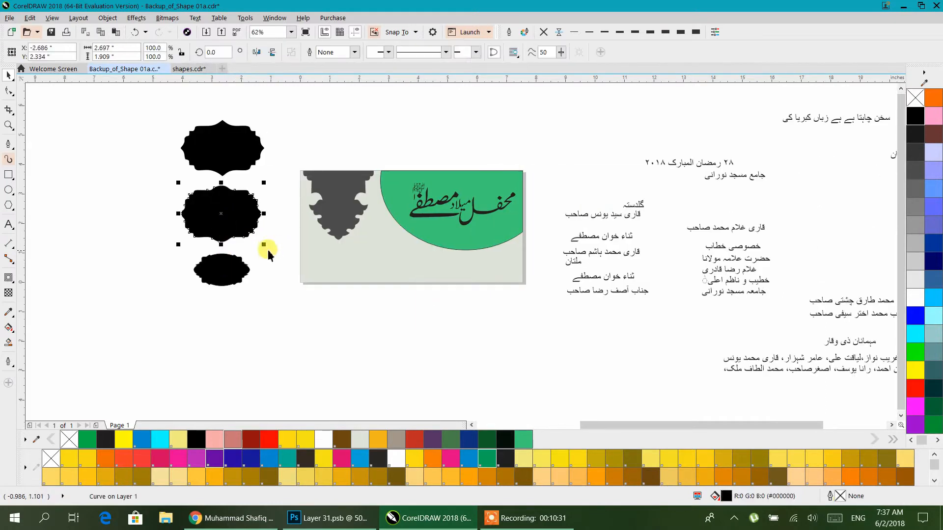
drag(266, 246, 226, 217)
click(221, 156)
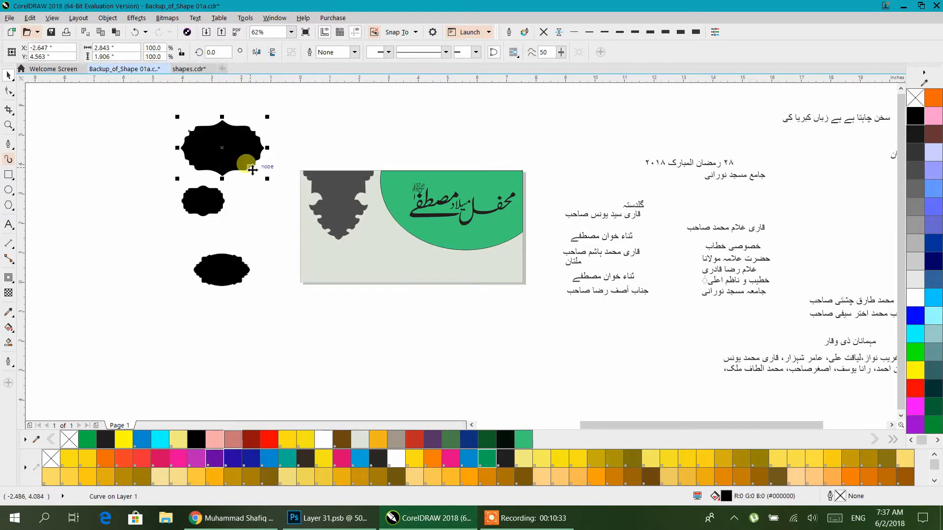
drag(267, 179, 240, 160)
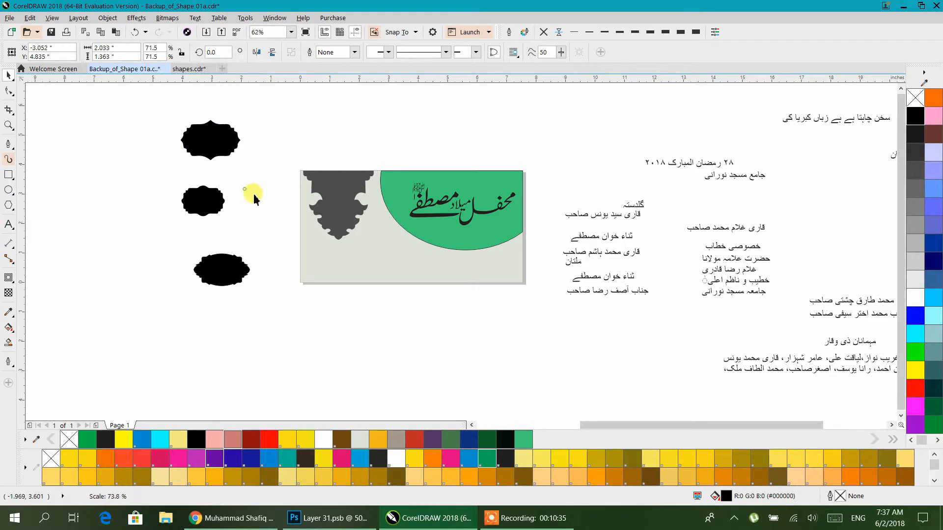
click(406, 214)
Nudge the title slightly upward and draw a rectangle about 2.884 by 0.484 inches in the upper-right corner of the green shape
scroll(482, 275, up, 1)
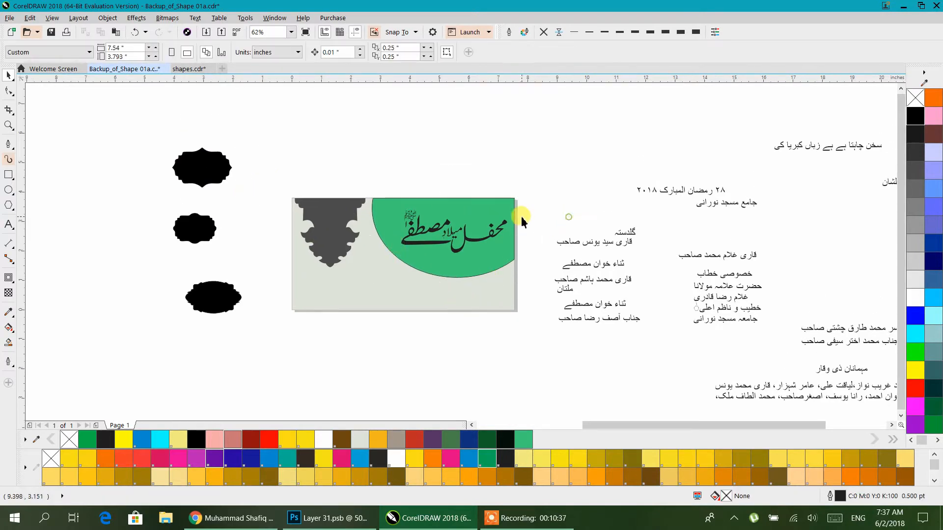
click(520, 217)
scroll(511, 230, up, 2)
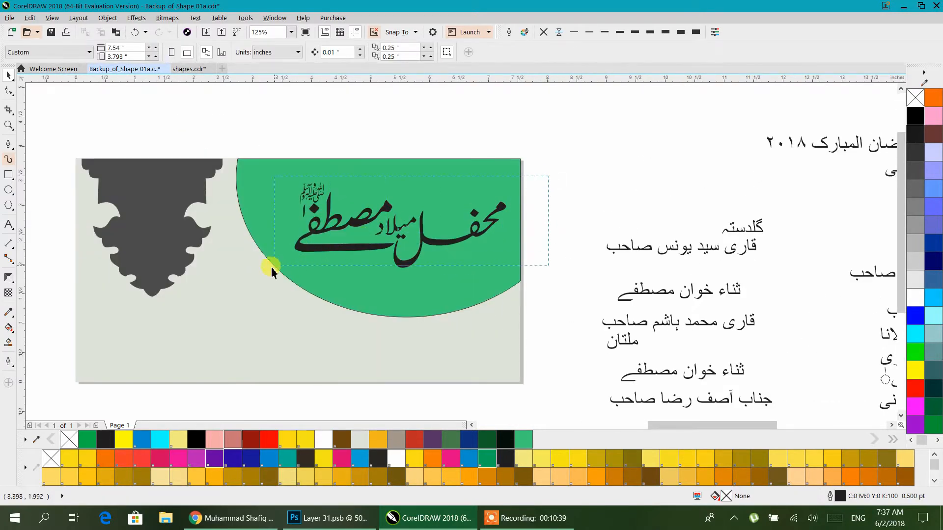
click(424, 238)
key(Escape)
click(8, 176)
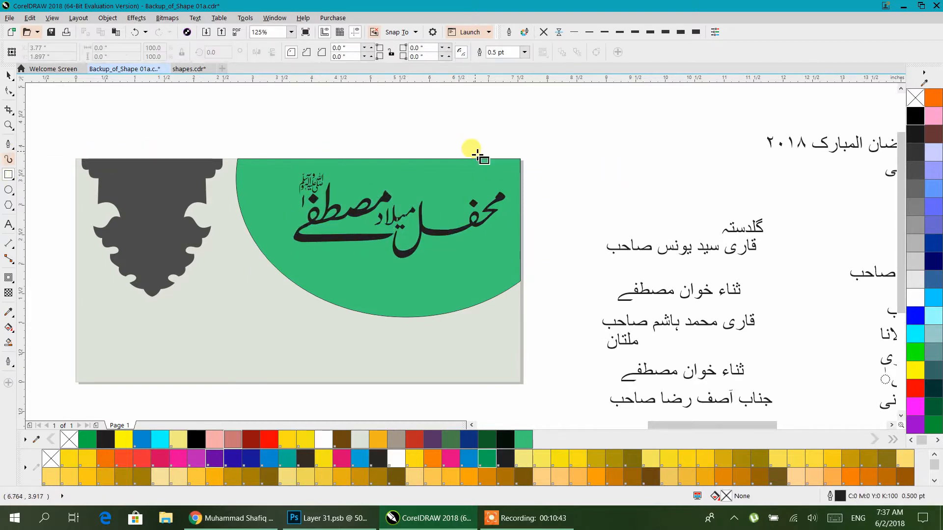
mouse_move(520, 158)
mouse_down()
mouse_move(453, 186)
mouse_move(351, 188)
mouse_up()
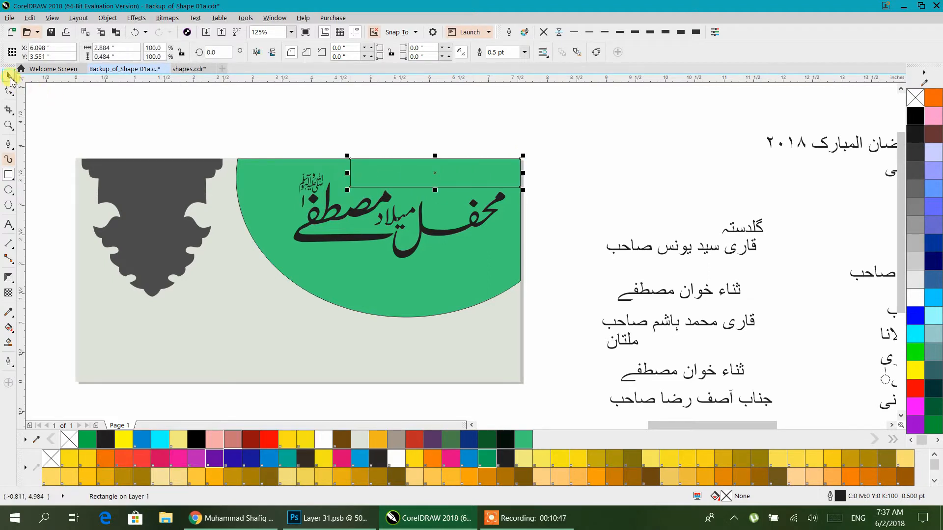
Stretch the new rectangle's left side to about 3.209 inches wide and reduce its height to about 0.284 inches
click(10, 78)
scroll(375, 148, up, 4)
drag(263, 255, 191, 254)
scroll(391, 237, down, 2)
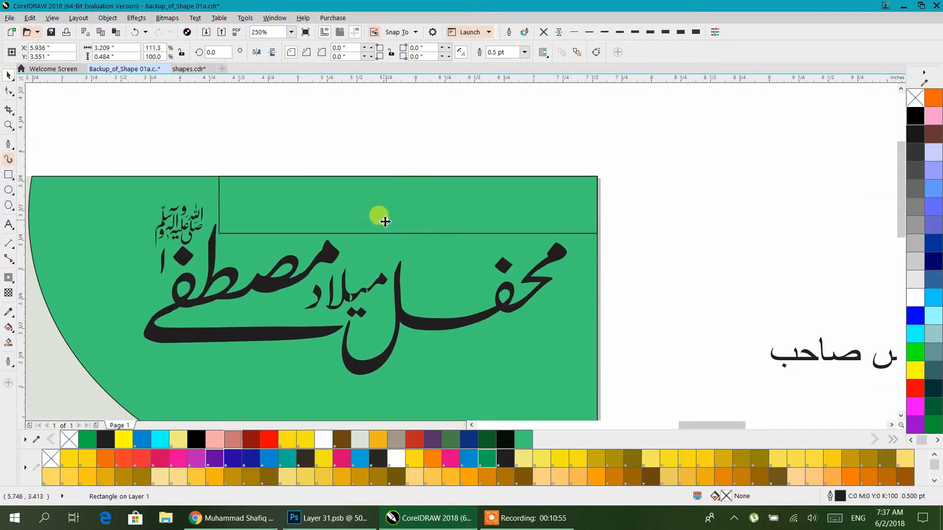
drag(408, 236, 409, 213)
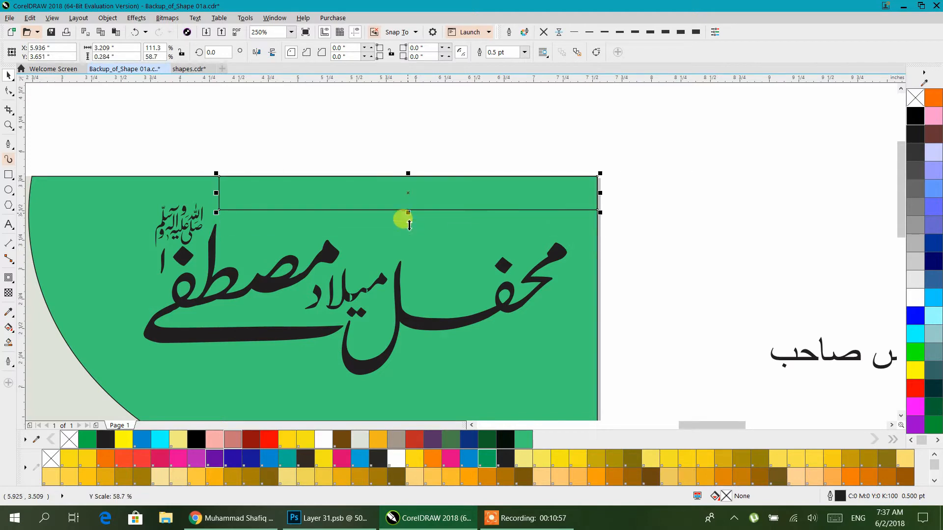
Move the title calligraphy to the empty area above the page and break it apart into separate curves
click(388, 307)
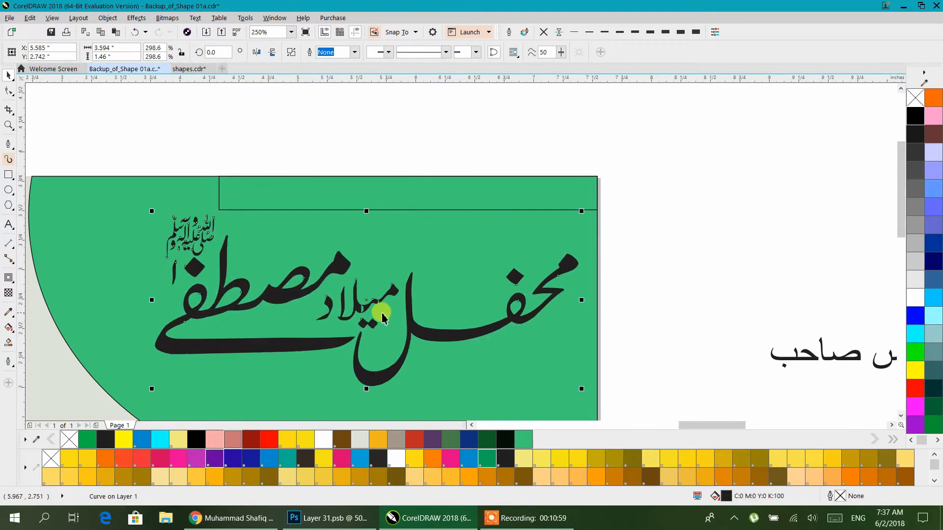
scroll(356, 307, up, 5)
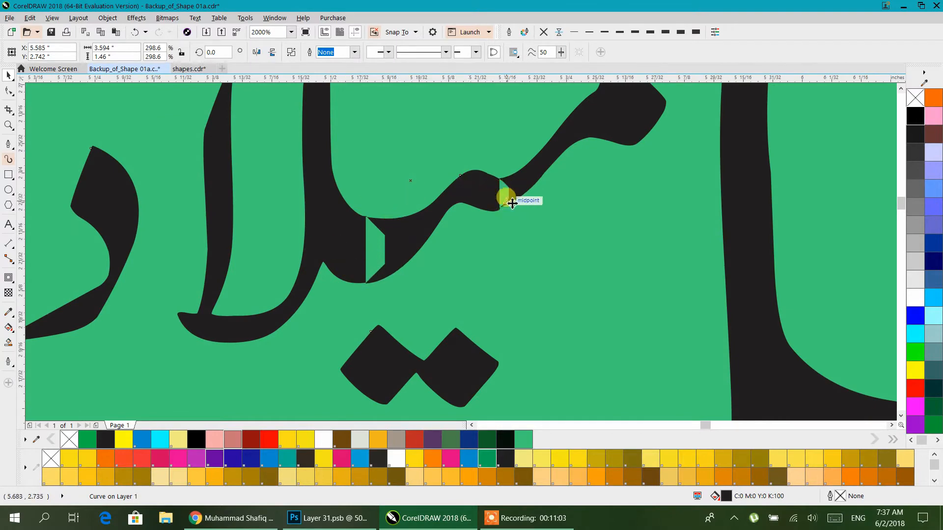
scroll(508, 192, down, 4)
scroll(512, 186, down, 5)
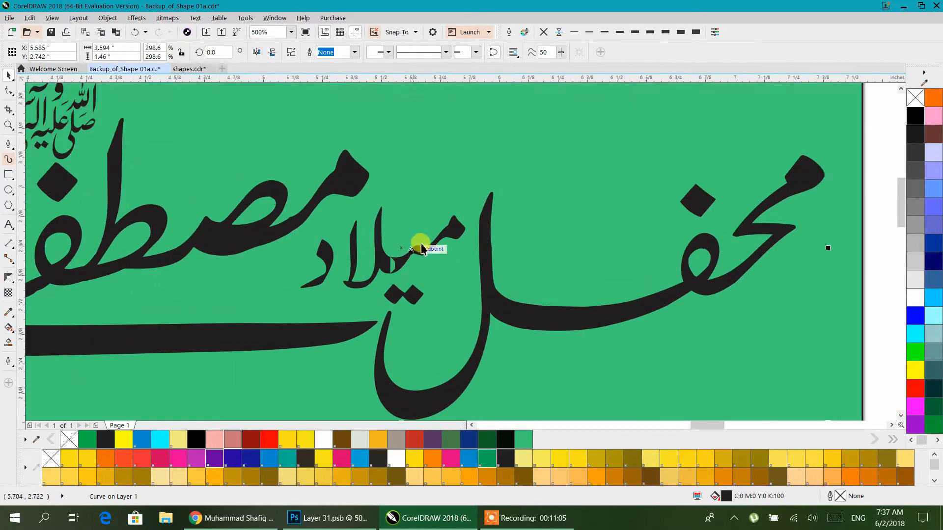
drag(440, 257, 452, 297)
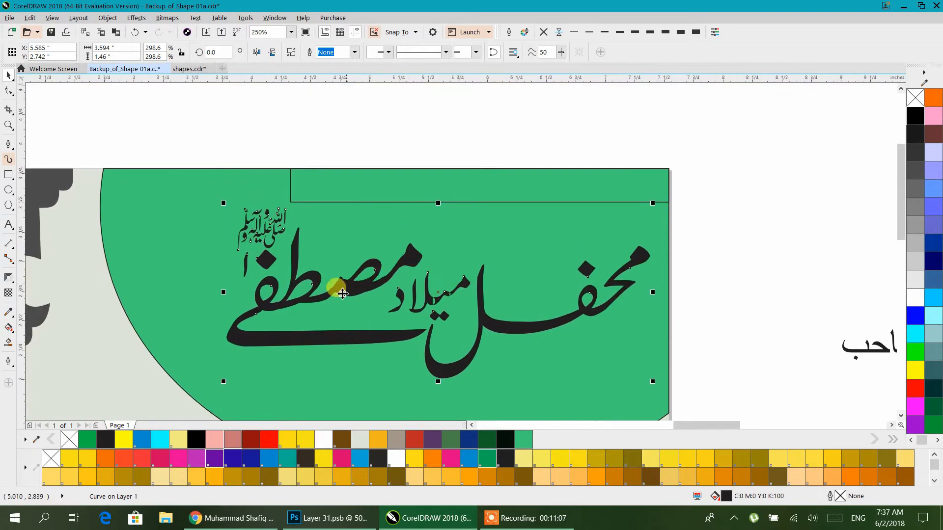
mouse_move(331, 338)
mouse_down()
mouse_move(332, 119)
mouse_move(432, 320)
mouse_up()
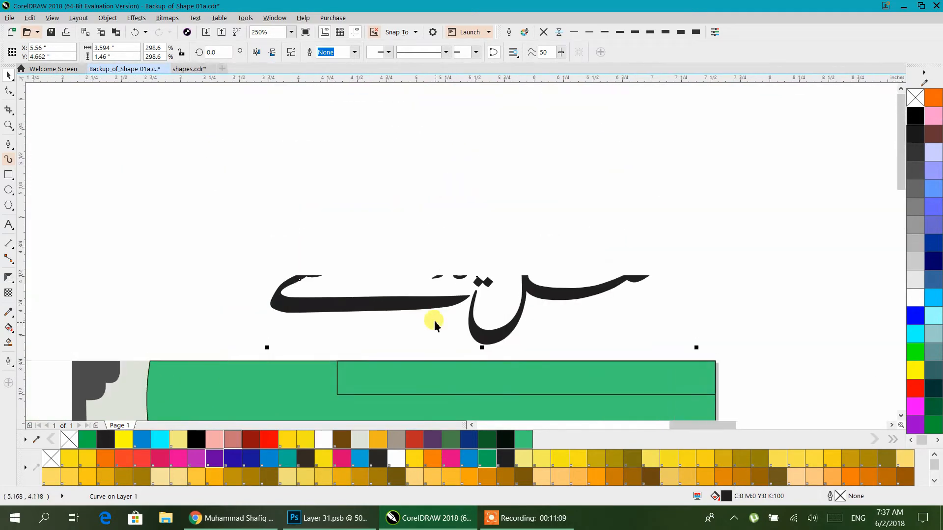
drag(430, 240, 408, 202)
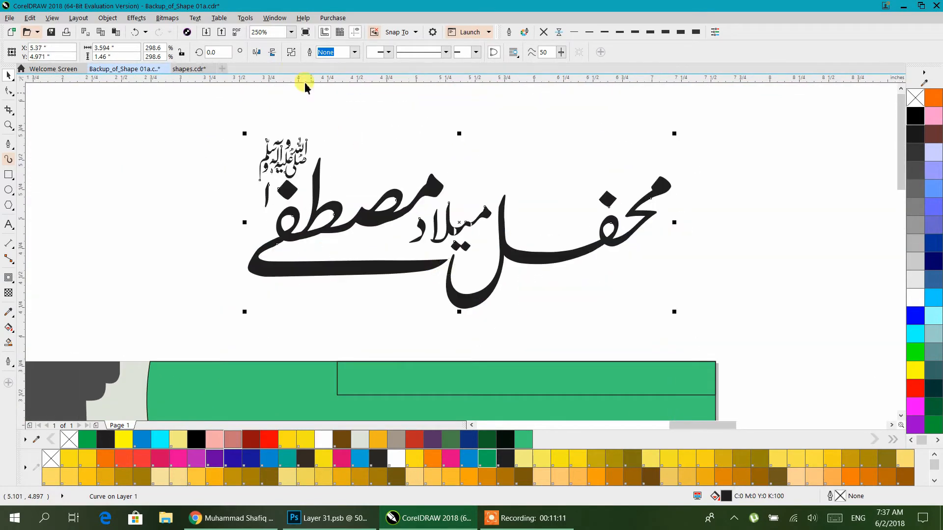
click(291, 53)
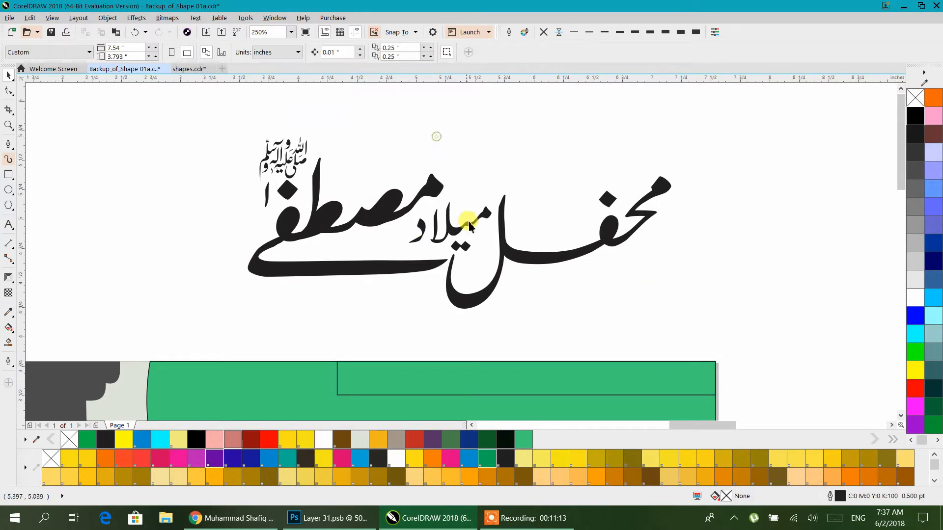
Weld the three overlapping letter pieces of the word میلاد into one shape
scroll(463, 218, up, 5)
click(513, 149)
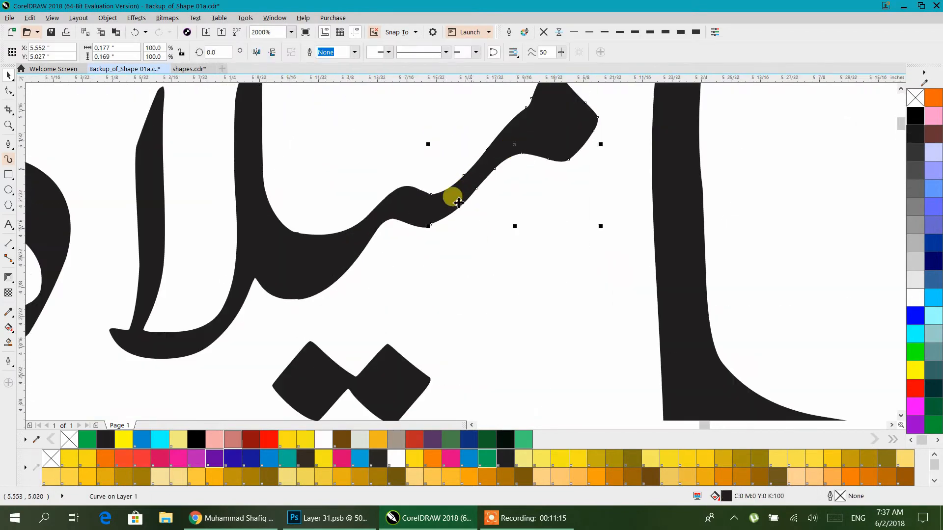
shift+click(384, 207)
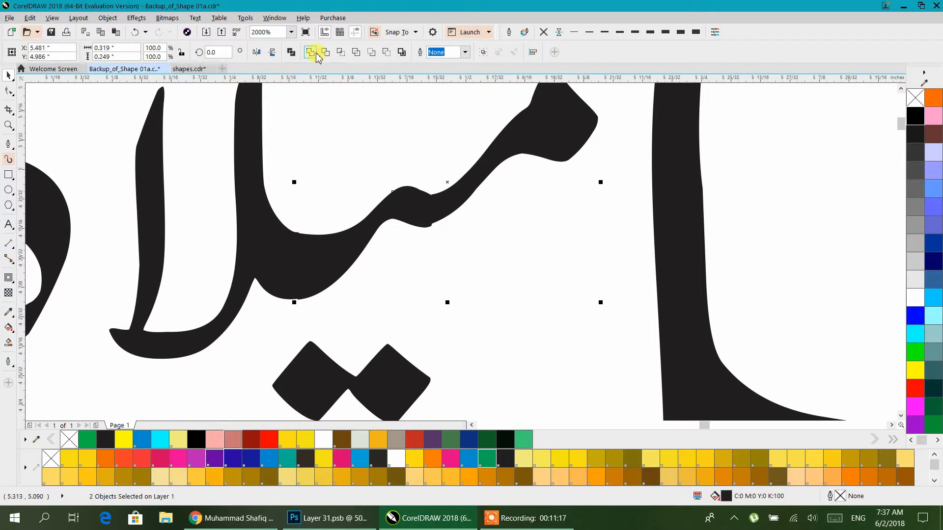
shift+click(261, 213)
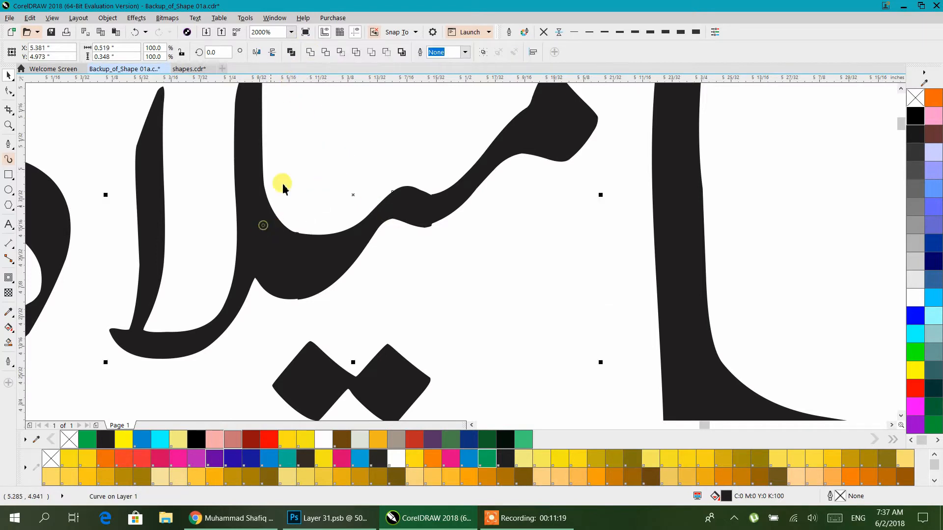
click(373, 137)
Combine all the title pieces into one curve and move the title back onto the green shape beneath the rectangle
scroll(442, 142, down, 8)
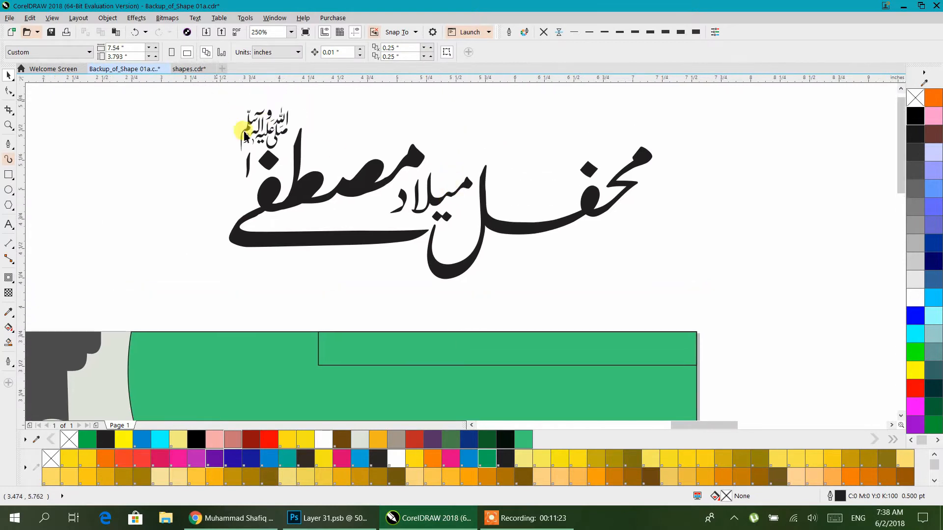
drag(507, 157, 204, 93)
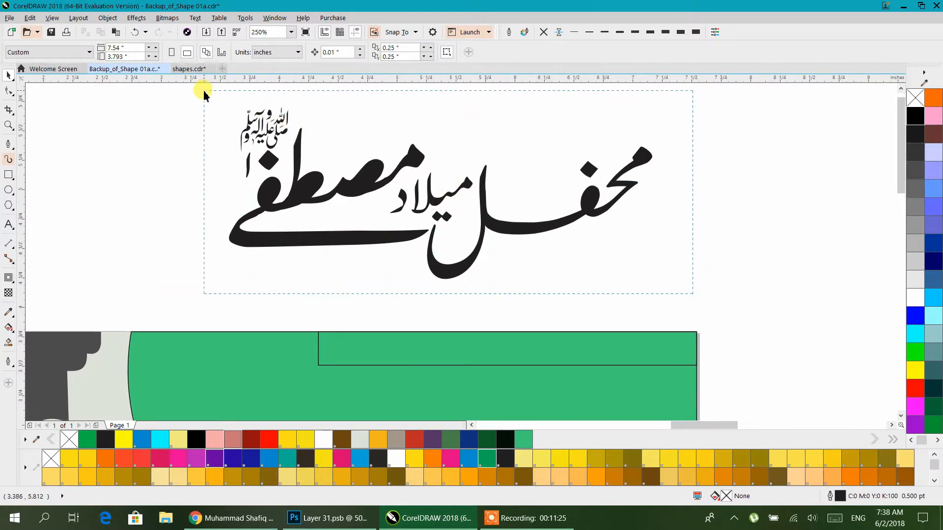
click(418, 118)
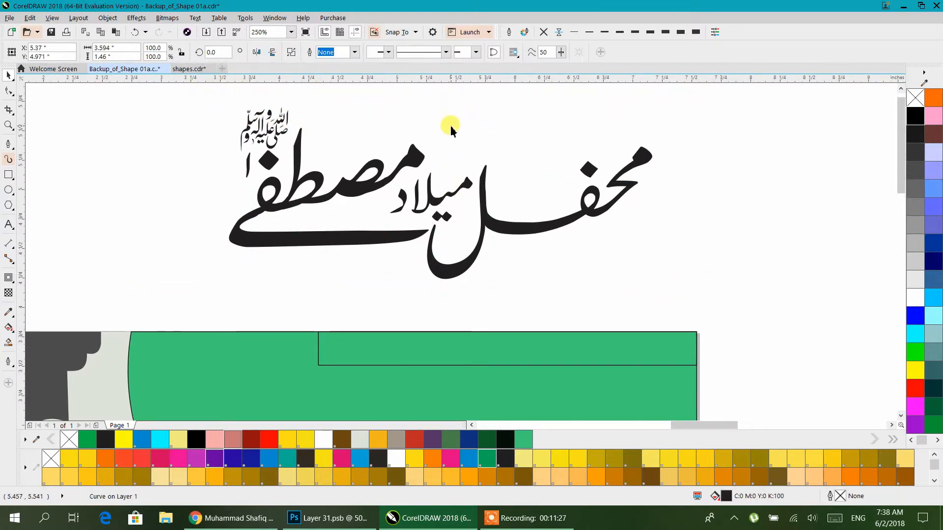
scroll(496, 231, down, 3)
drag(443, 172, 453, 311)
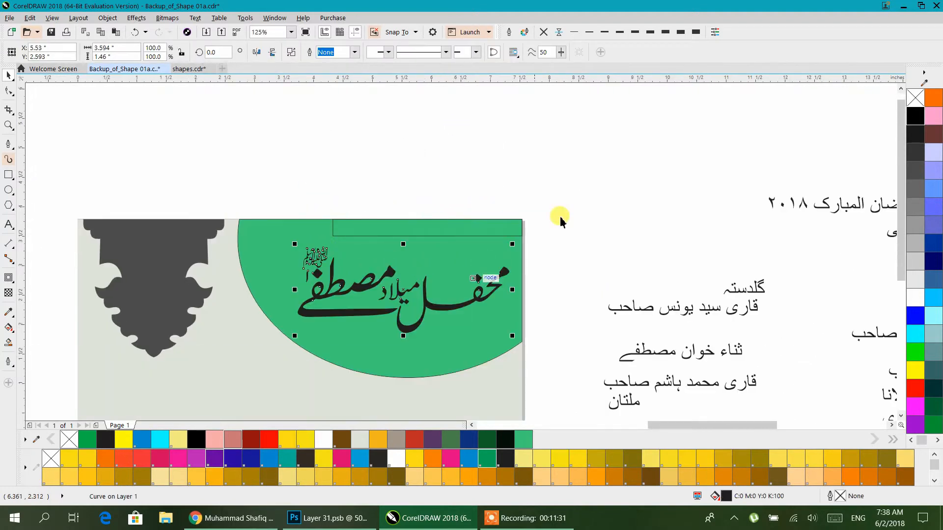
click(591, 210)
Offset the rectangle slightly inward from the page's top and right edges and widen it leftward to about 3.933 inches
scroll(318, 237, up, 4)
click(433, 201)
drag(523, 214, 520, 225)
drag(386, 219, 216, 220)
scroll(286, 238, down, 5)
scroll(383, 223, up, 1)
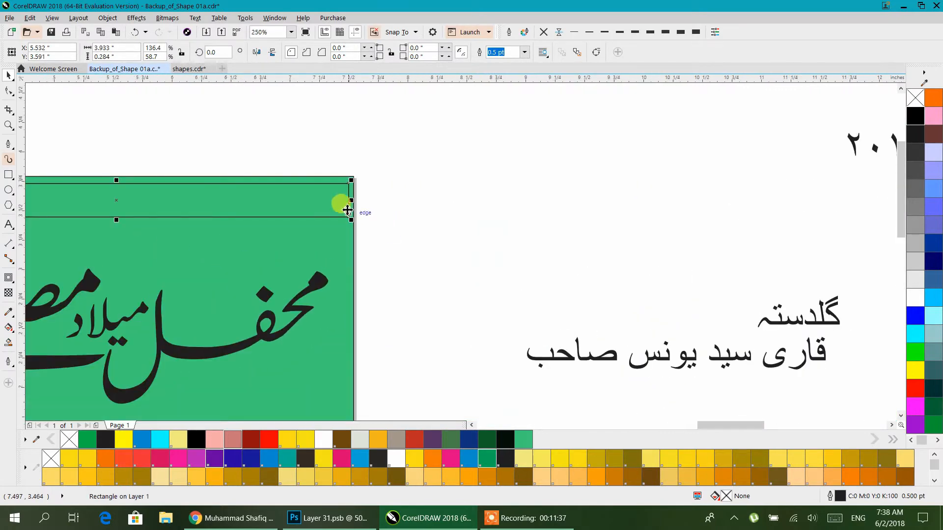
Widen the header rectangle to 3.974 inches up to the page's right edge and fully round its corners at 0.142 inches
scroll(349, 202, up, 5)
drag(363, 206, 377, 207)
scroll(674, 200, down, 3)
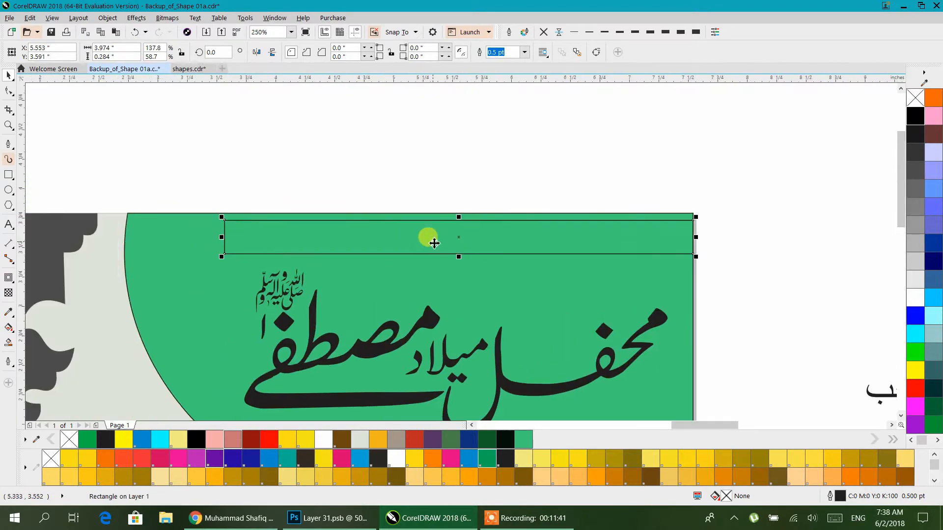
click(15, 95)
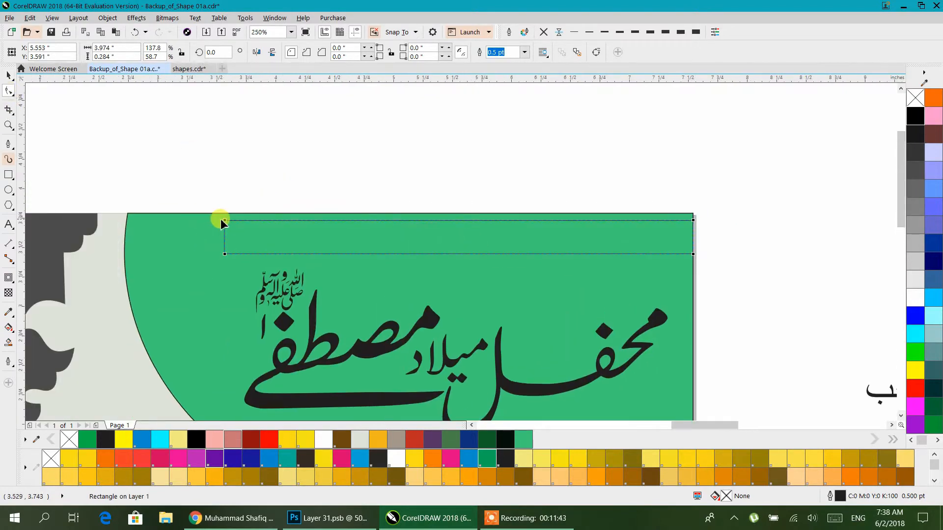
drag(225, 225, 471, 226)
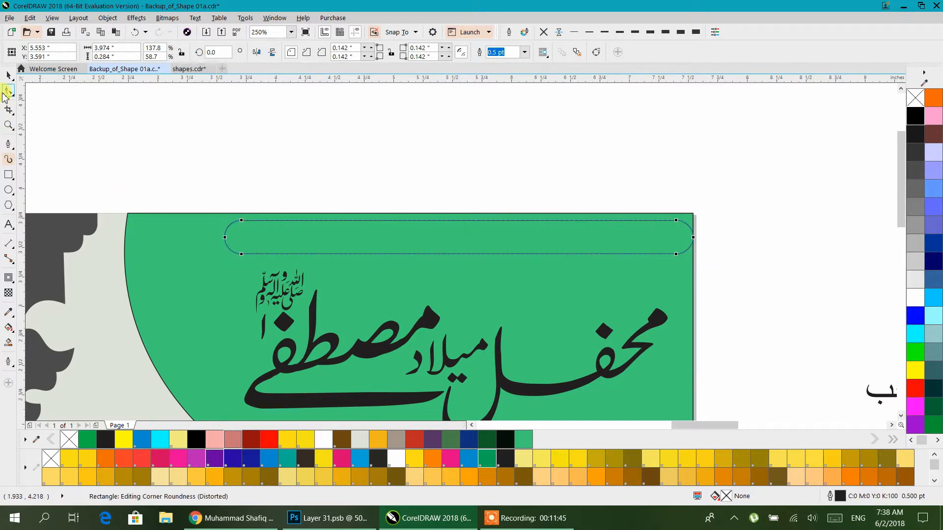
click(7, 76)
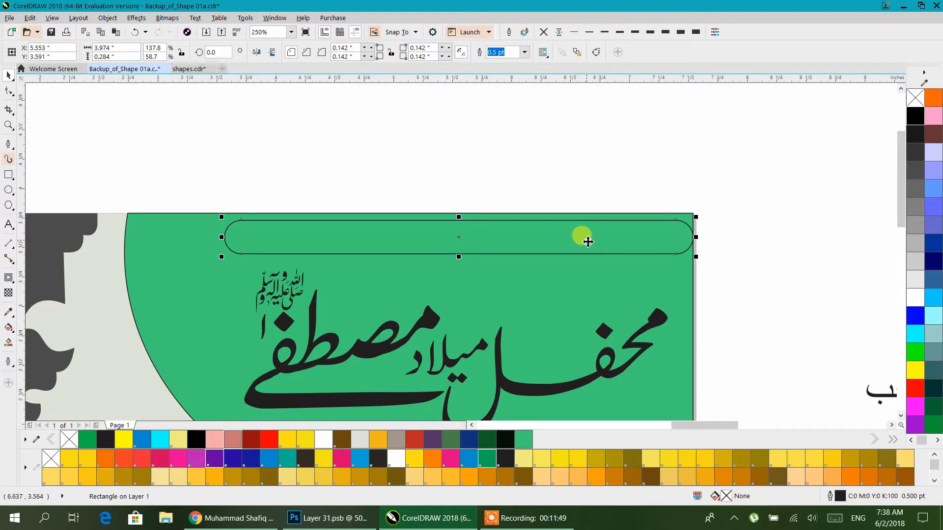
PowerClip the rounded strip inside the green shape and, within the container, shift it right so its end passes the page edge
right_click(588, 242)
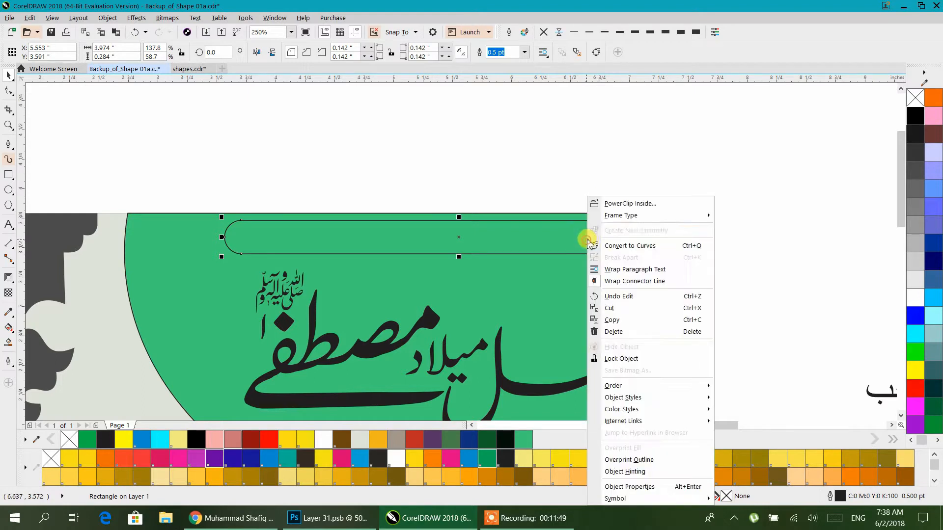
click(610, 203)
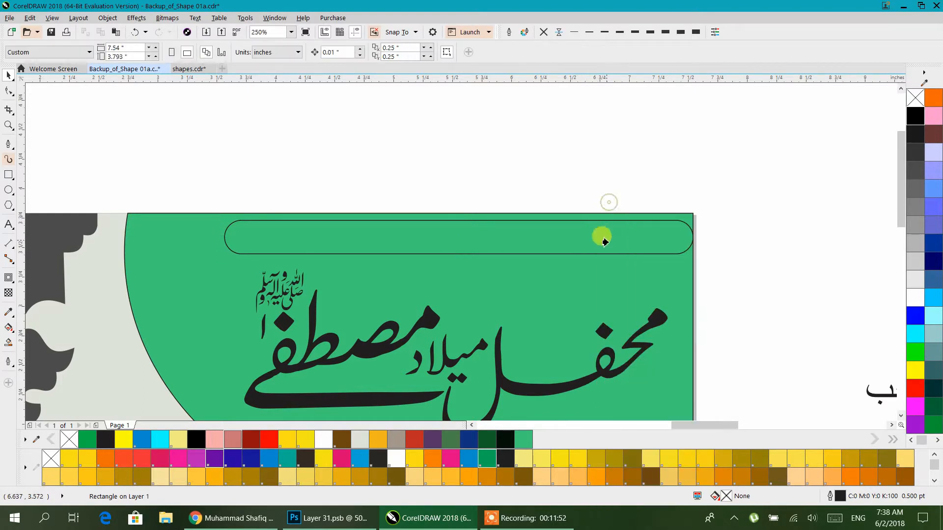
click(625, 265)
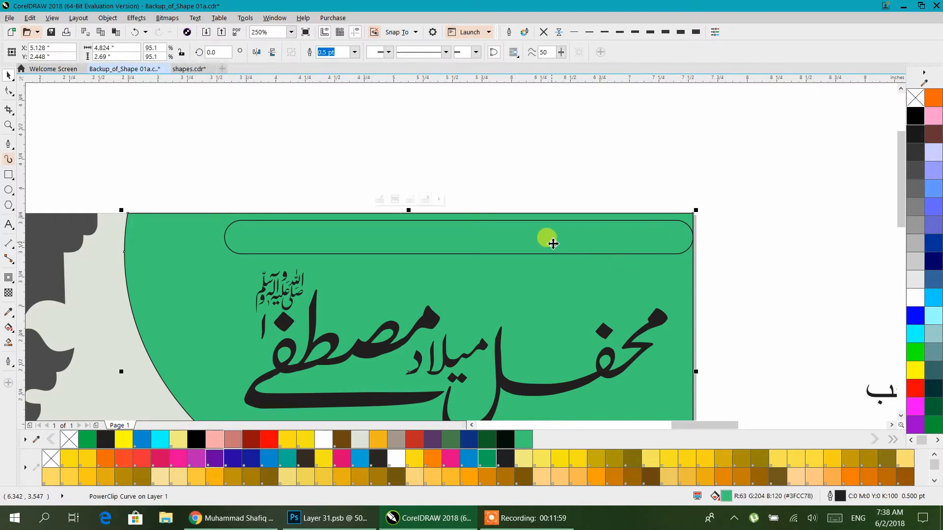
double_click(552, 242)
click(552, 241)
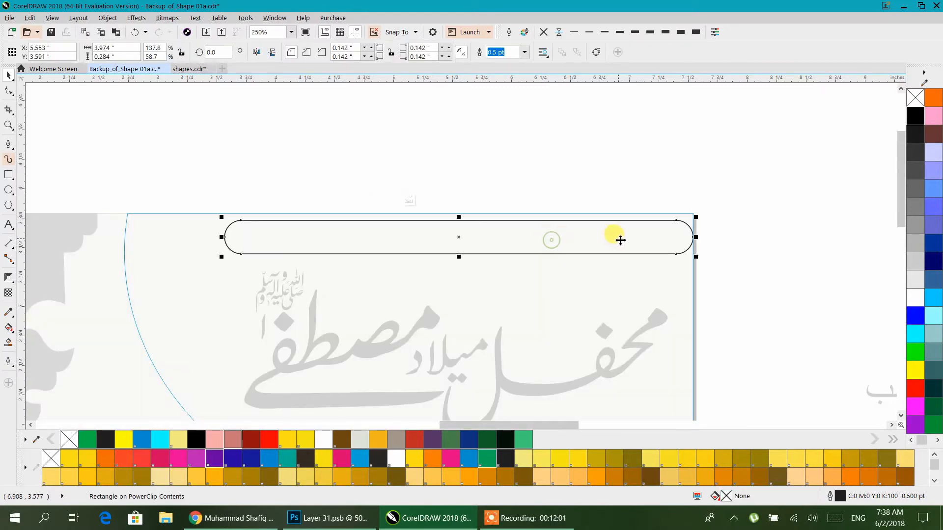
drag(622, 240, 655, 240)
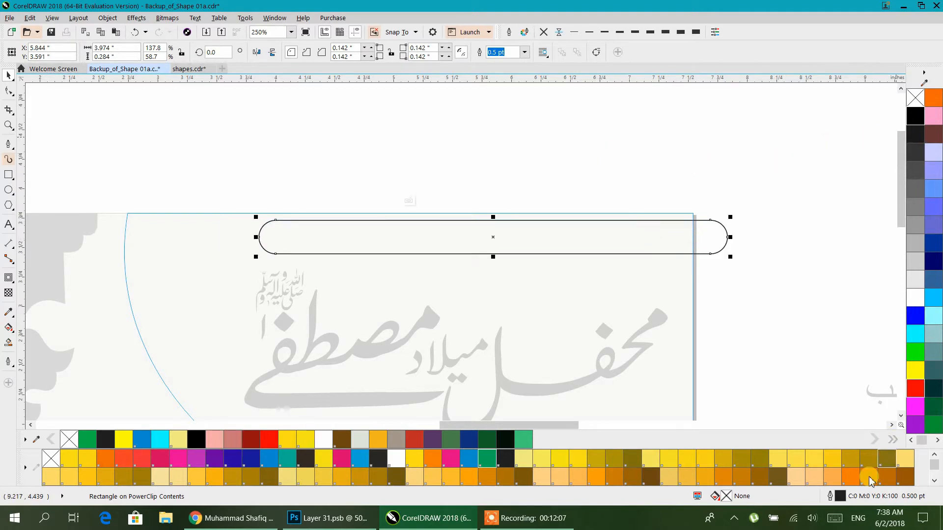
Give the strip a 1.5 pt PANTONE 151 C orange outline and a PANTONE 116 C yellow fill, and finish editing the PowerClip
right_click(852, 477)
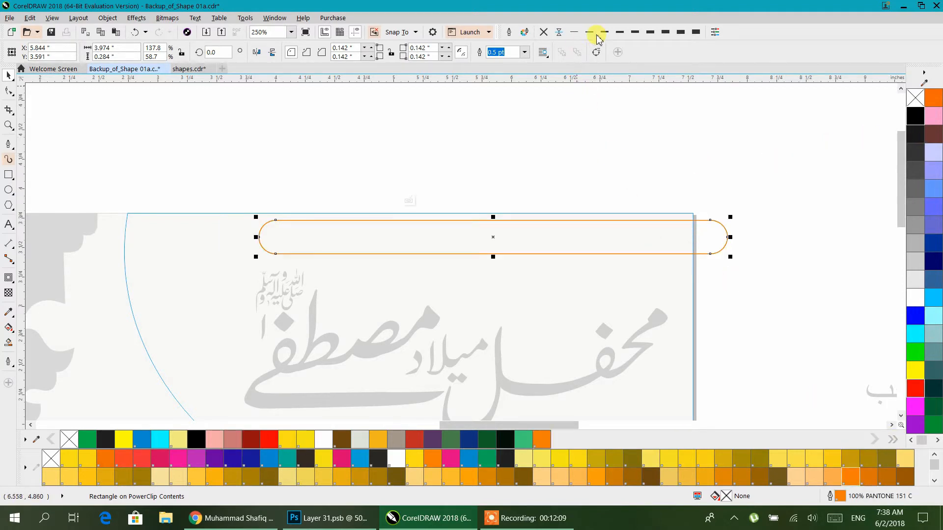
click(616, 36)
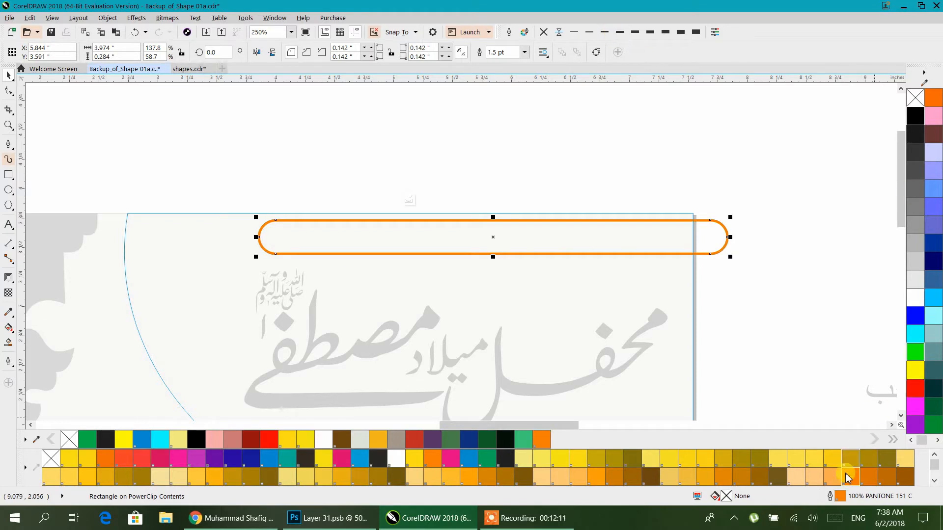
click(833, 460)
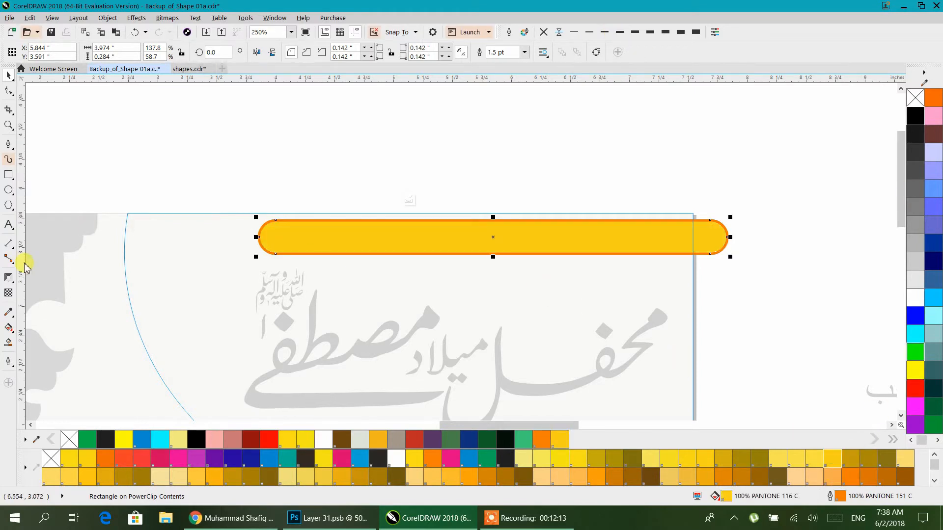
click(229, 160)
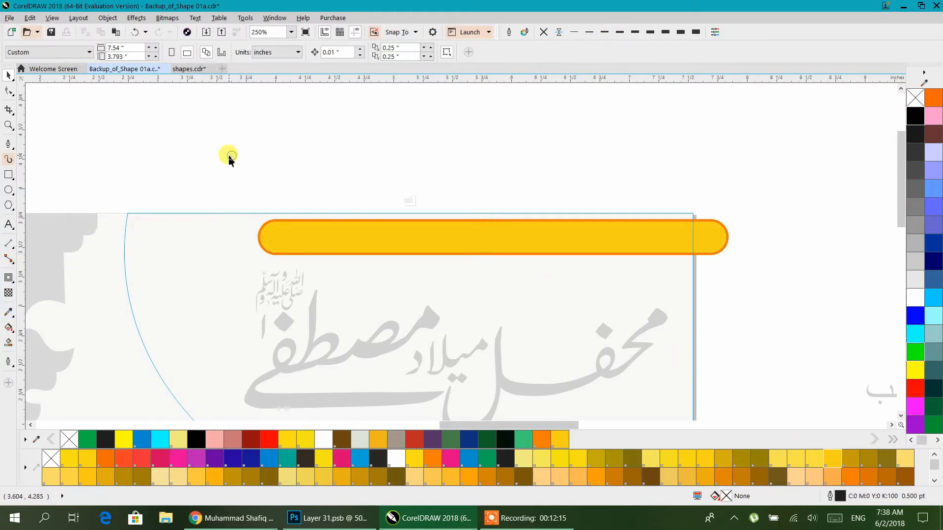
ctrl+click(404, 168)
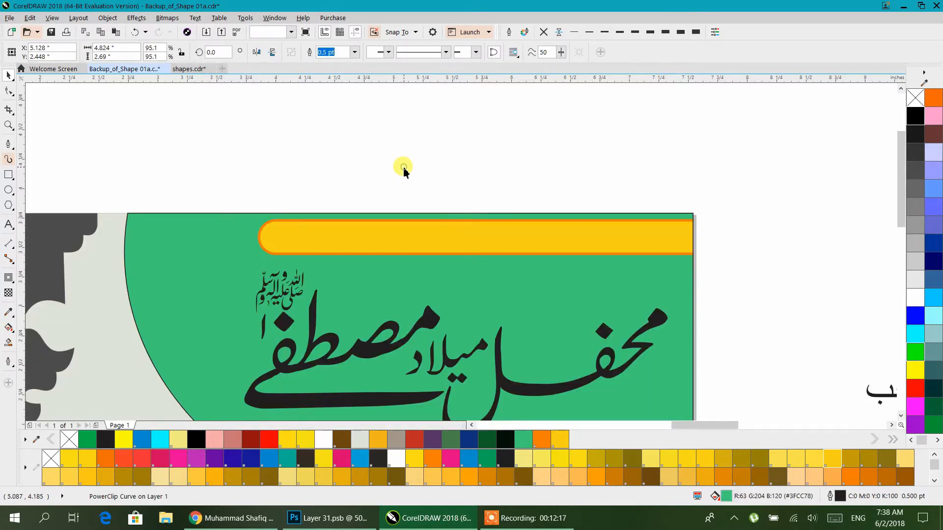
click(404, 168)
Move the verse line beginning کروں کس طرح to just above the banner and set its font to Alvi Nastaleeq
scroll(409, 169, down, 4)
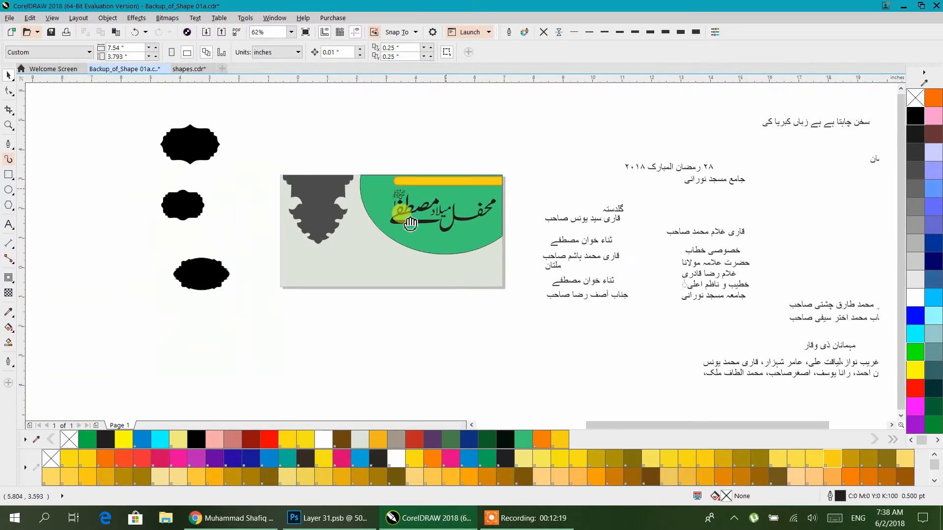
drag(410, 223, 351, 261)
drag(750, 167, 316, 179)
click(342, 54)
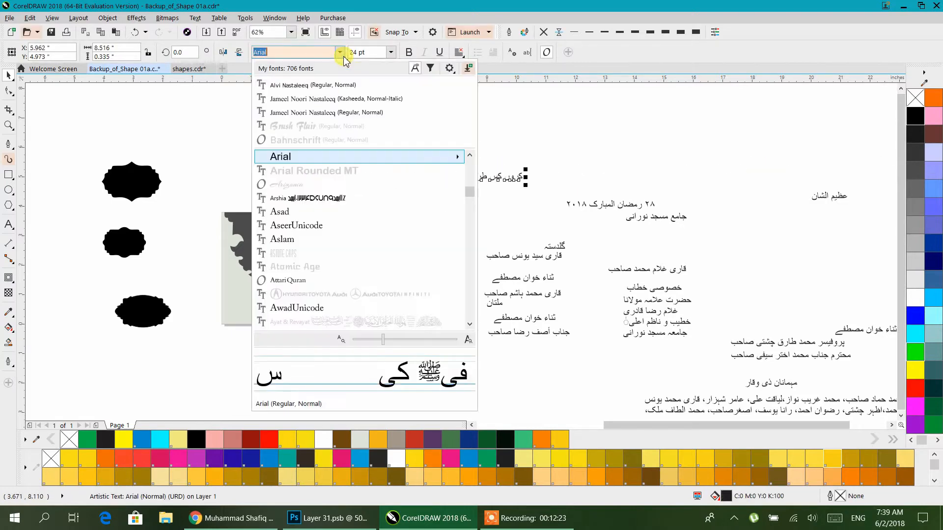
click(304, 69)
scroll(358, 179, up, 4)
drag(471, 222, 499, 247)
click(554, 235)
scroll(482, 202, down, 1)
drag(430, 216, 467, 248)
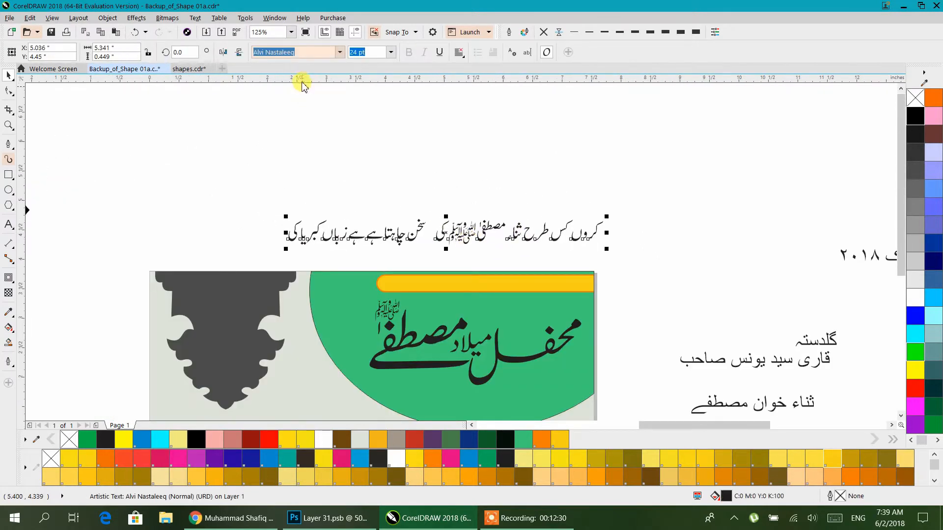
Reduce only the ﷺ symbol in the verse line to 6 pt
scroll(464, 234, up, 3)
double_click(473, 240)
drag(519, 220, 329, 232)
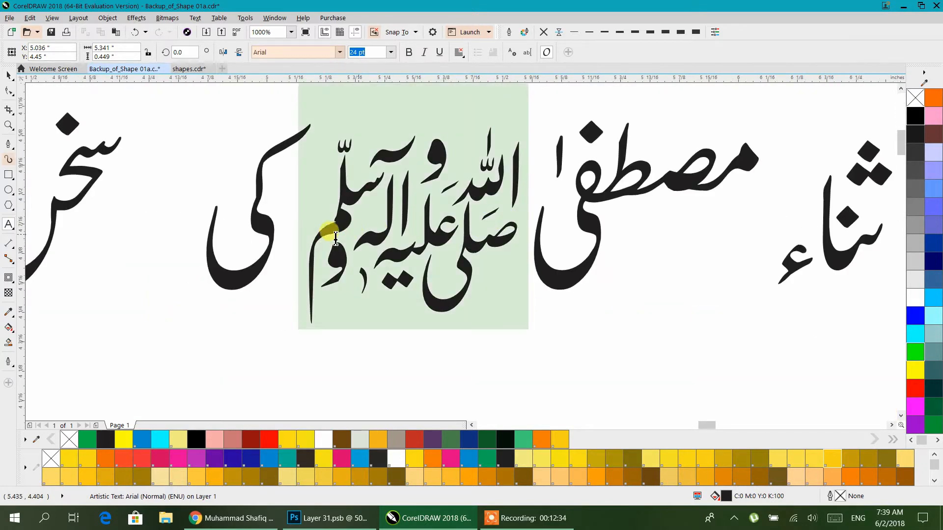
click(390, 52)
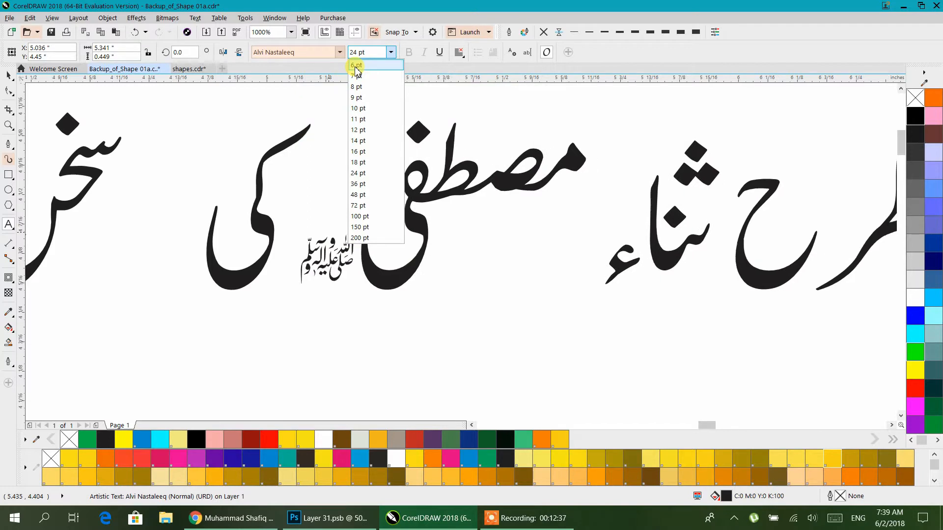
click(356, 66)
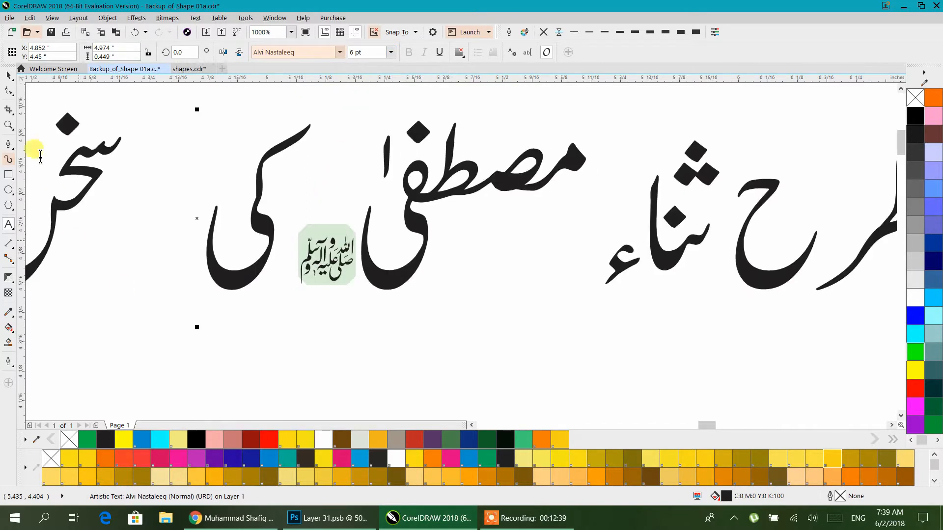
Raise the small ﷺ symbol so it sits beside the upper end of the word مصطفیٰ
click(9, 91)
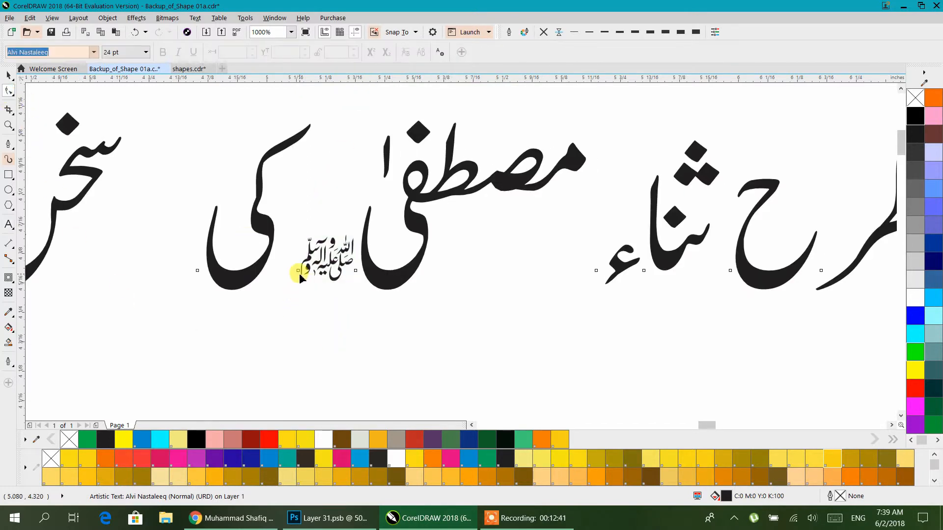
drag(298, 272, 322, 176)
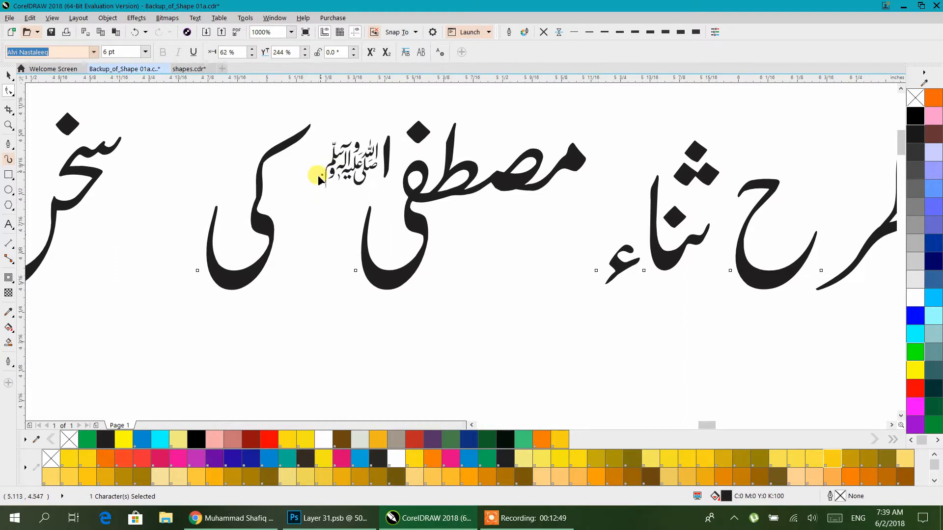
scroll(331, 248, down, 2)
scroll(317, 265, up, 1)
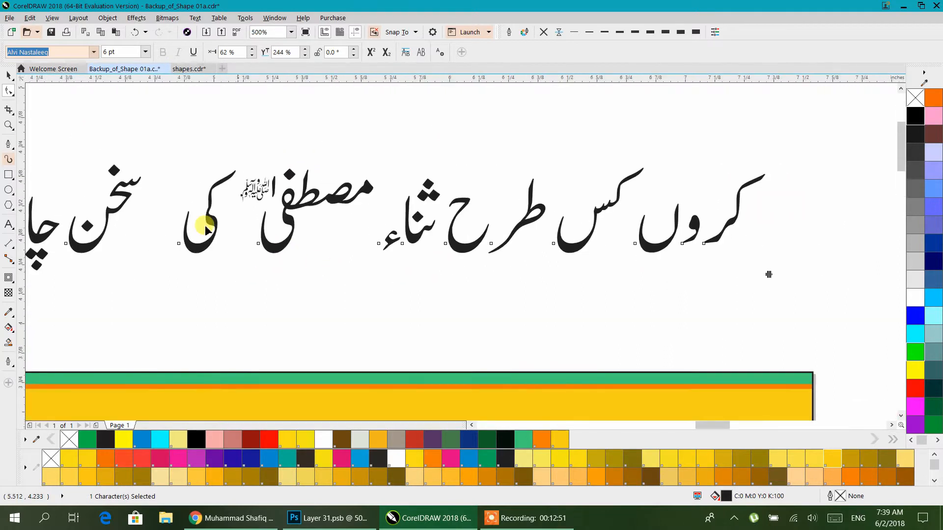
key(space)
scroll(683, 213, down, 1)
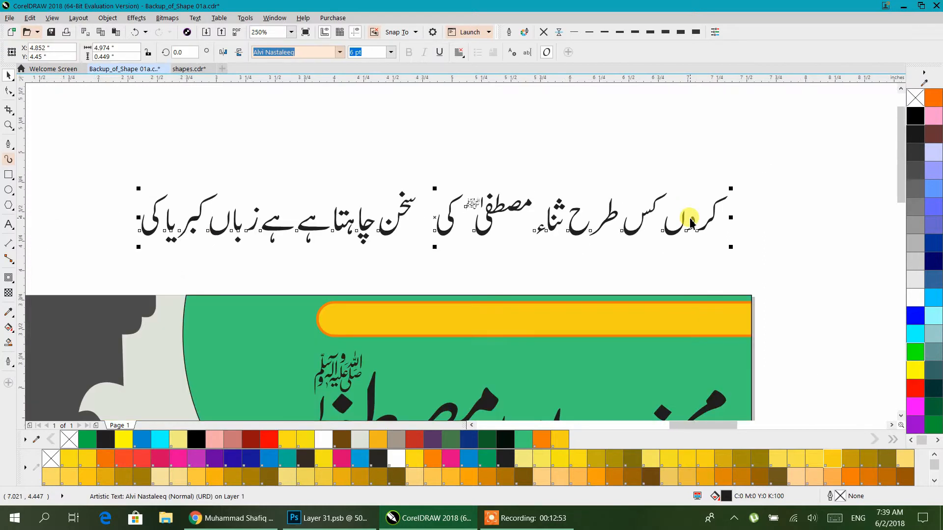
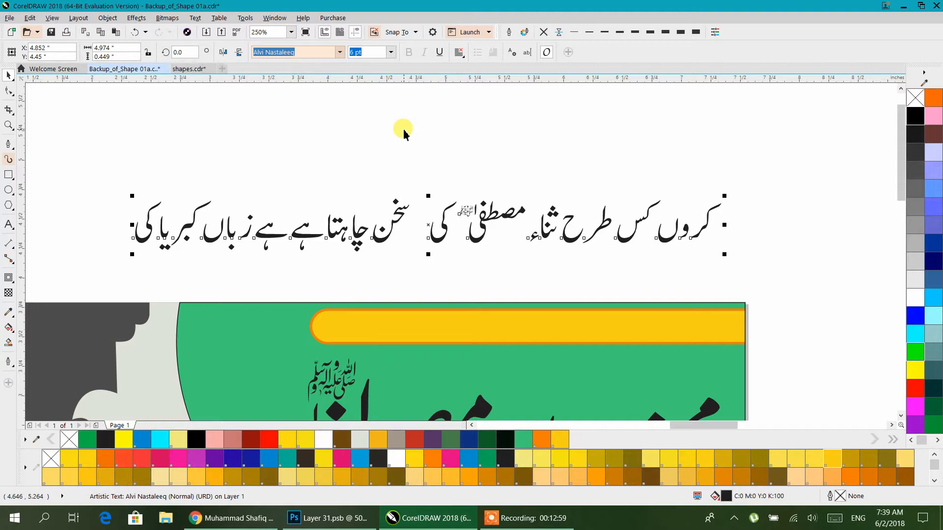
Convert the verse line to curves, ungroup it and break the first part apart into separate letters
key(ctrl+q)
click(416, 139)
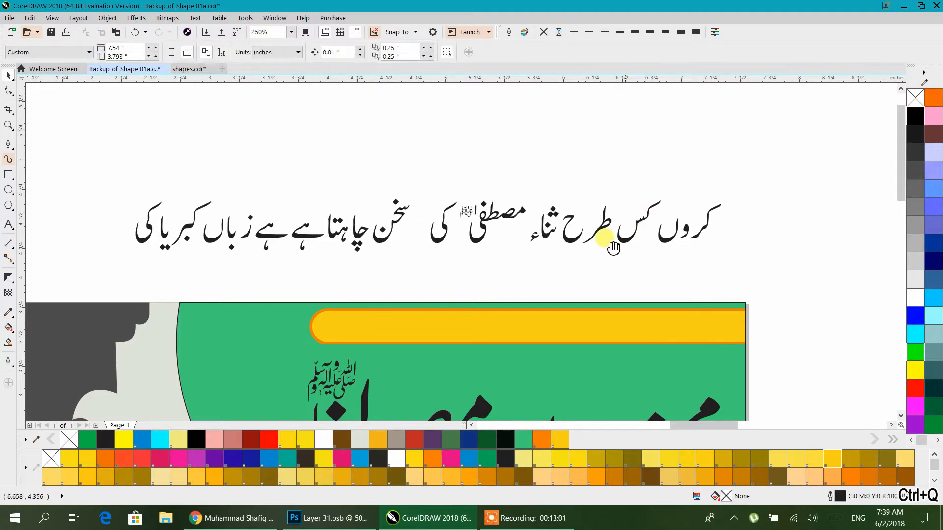
scroll(589, 231, right, 2)
scroll(580, 227, up, 2)
drag(524, 244, 544, 237)
key(ctrl+z)
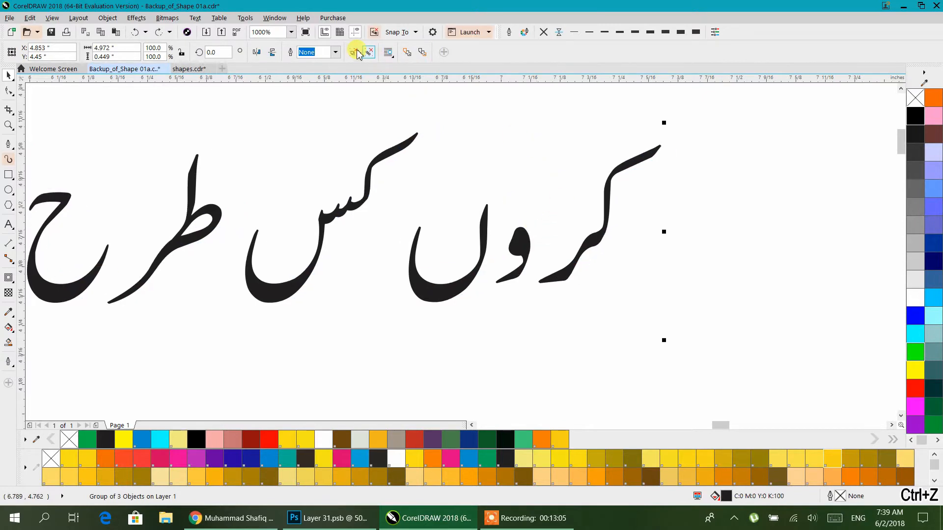
click(509, 210)
drag(522, 235, 547, 232)
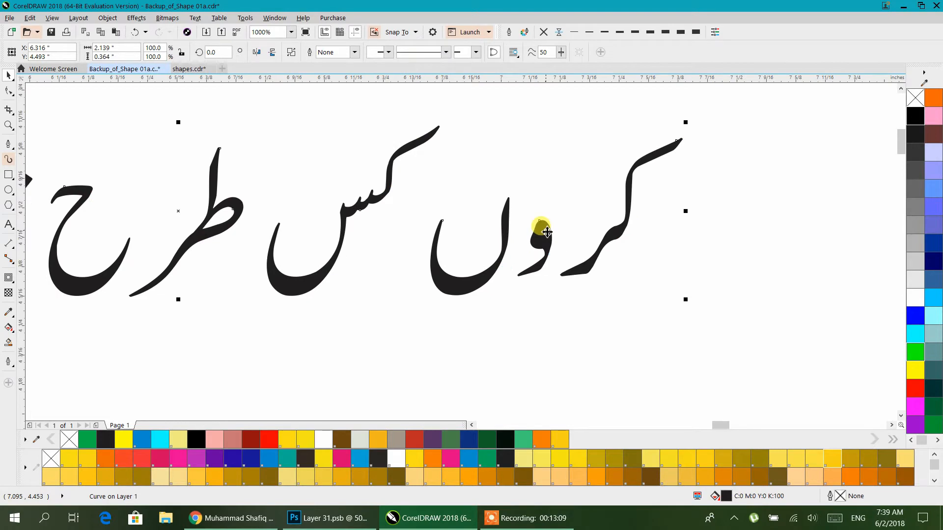
key(ctrl+z)
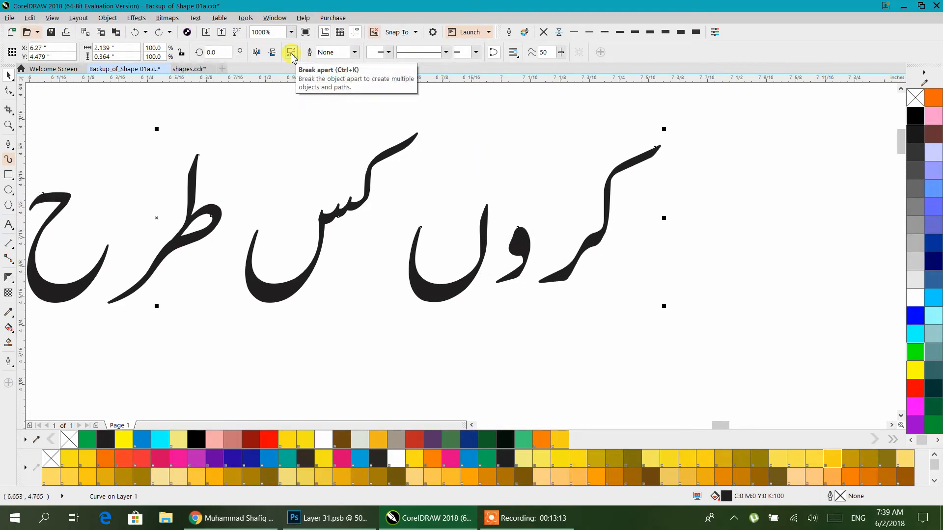
click(291, 53)
Tighten the letters of کروں by tucking و and ں against کر, and move the word up against کس
click(557, 230)
drag(557, 230, 557, 230)
drag(484, 282, 524, 279)
drag(701, 122, 420, 343)
drag(459, 285, 345, 298)
scroll(537, 341, left, 3)
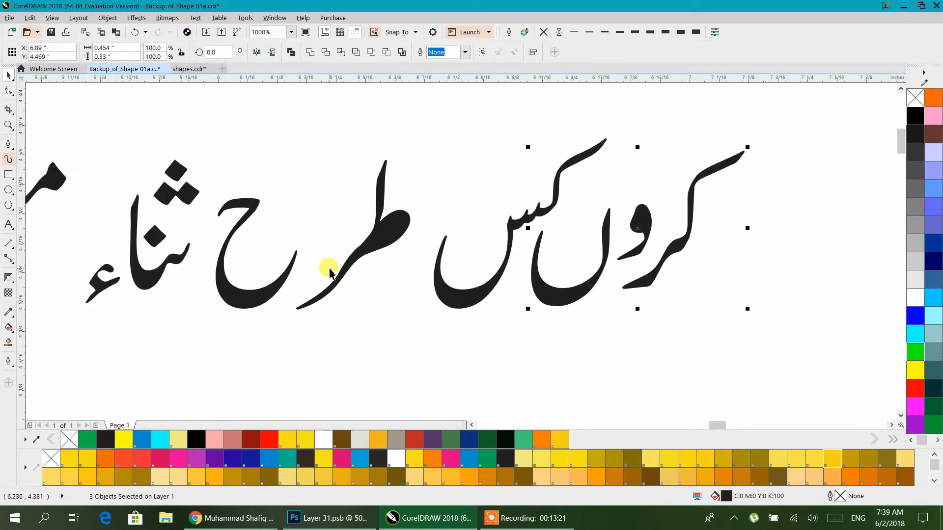
Tuck the letter ح in against طر and move the word طرح up against کس
click(285, 286)
drag(292, 284, 419, 348)
drag(382, 237, 413, 248)
click(253, 277)
Move the word ثناء with its dots close to طرح
drag(252, 277, 389, 284)
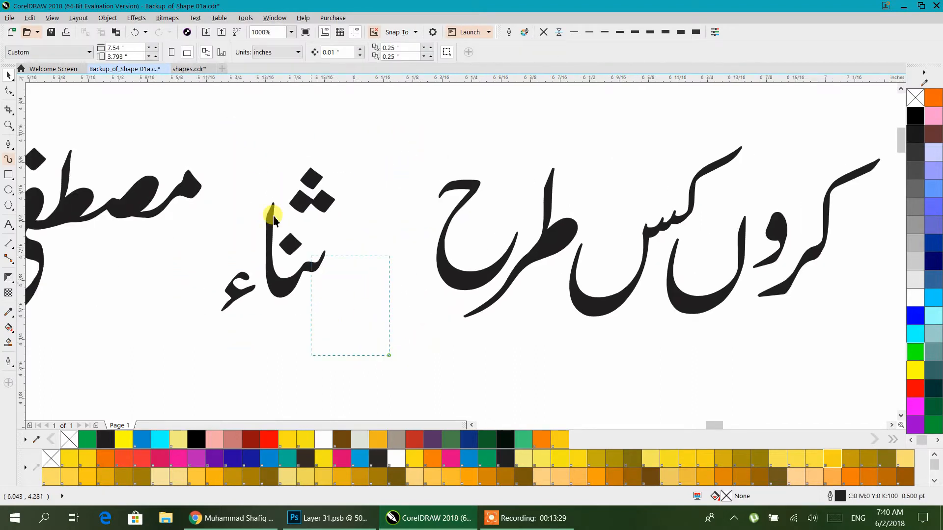
drag(197, 120, 197, 121)
drag(301, 263, 363, 315)
click(429, 349)
Move the four words کروں کس طرح ثناء together to sit directly beside مصطفیٰ
scroll(476, 294, down, 2)
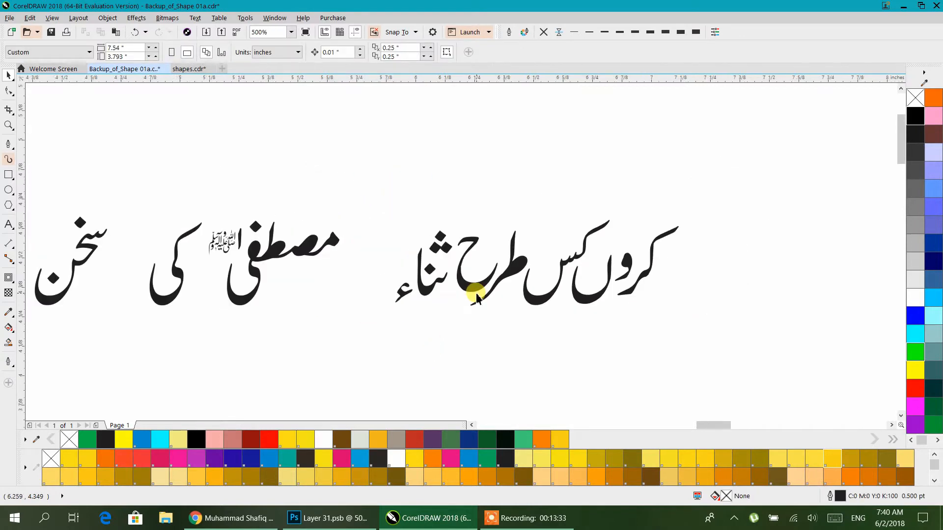
drag(666, 252, 396, 320)
drag(404, 274, 334, 288)
click(383, 341)
Raise the ﷺ symbol above the end of مصطفیٰ and shift کی with the rest of the verse closer to it
scroll(457, 245, left, 5)
scroll(457, 245, up, 2)
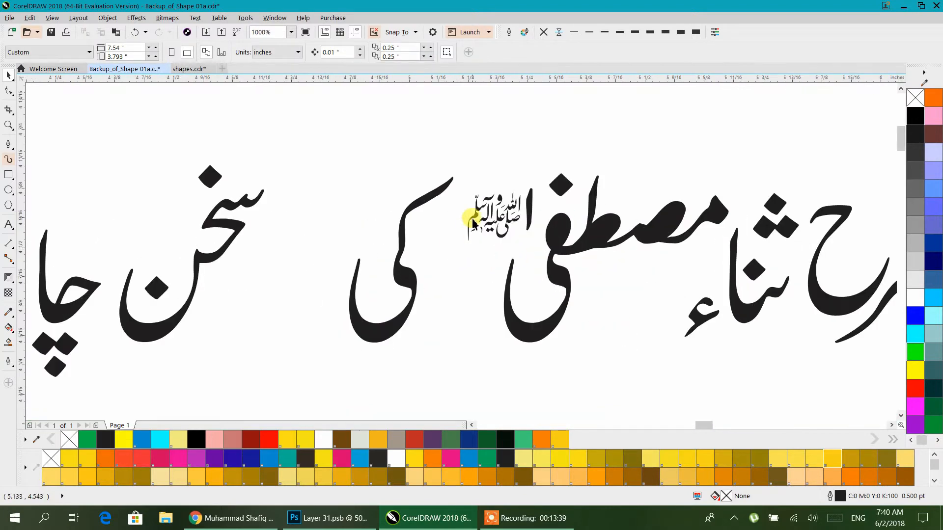
drag(479, 212, 496, 163)
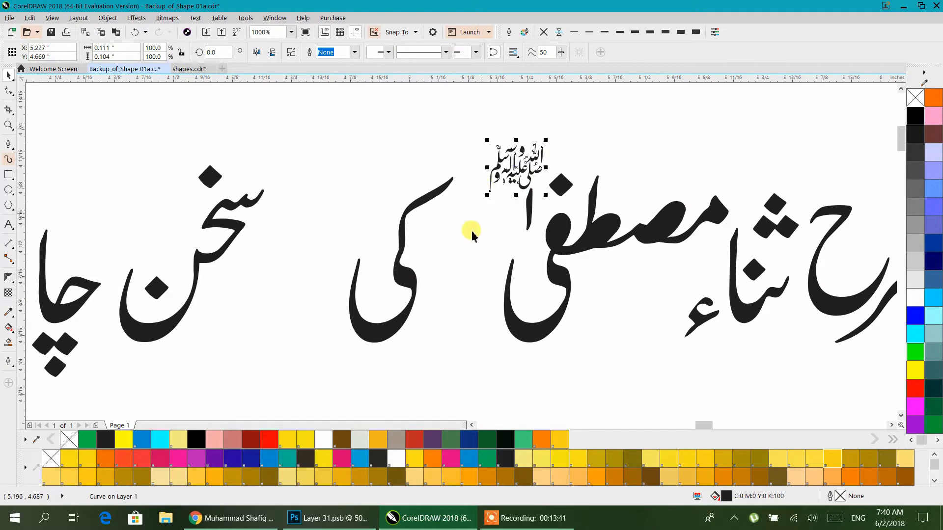
click(462, 257)
scroll(410, 330, left, 1)
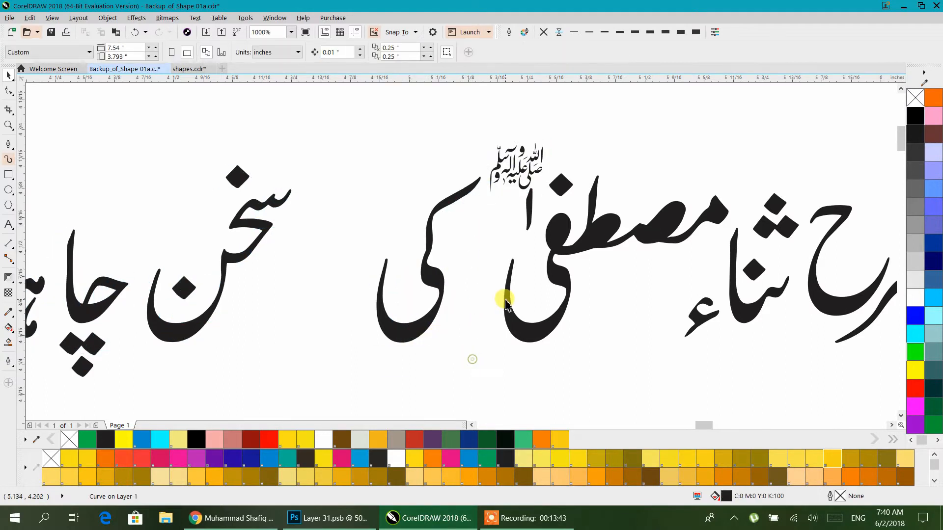
Delete the duplicate ہے between چاہتا ہے and زباں in the second half of the verse
scroll(405, 317, down, 2)
scroll(406, 317, left, 1)
click(431, 307)
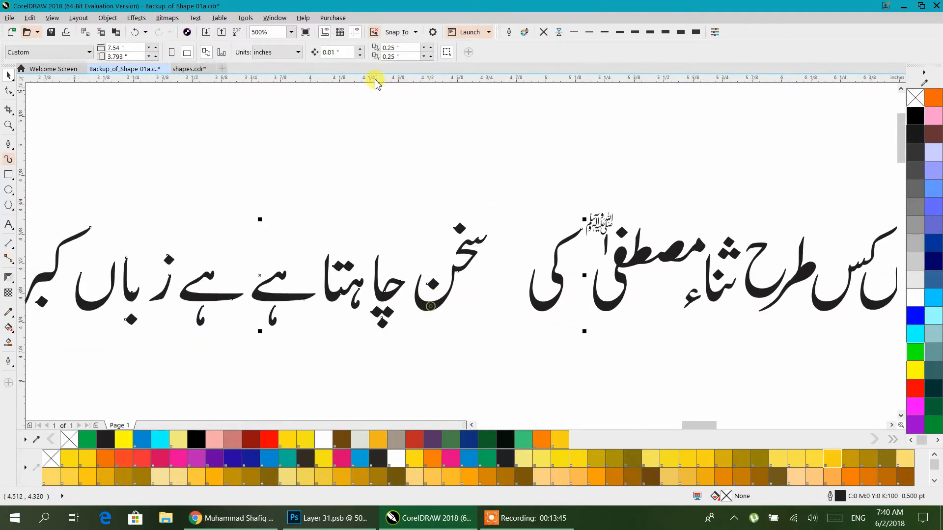
click(436, 167)
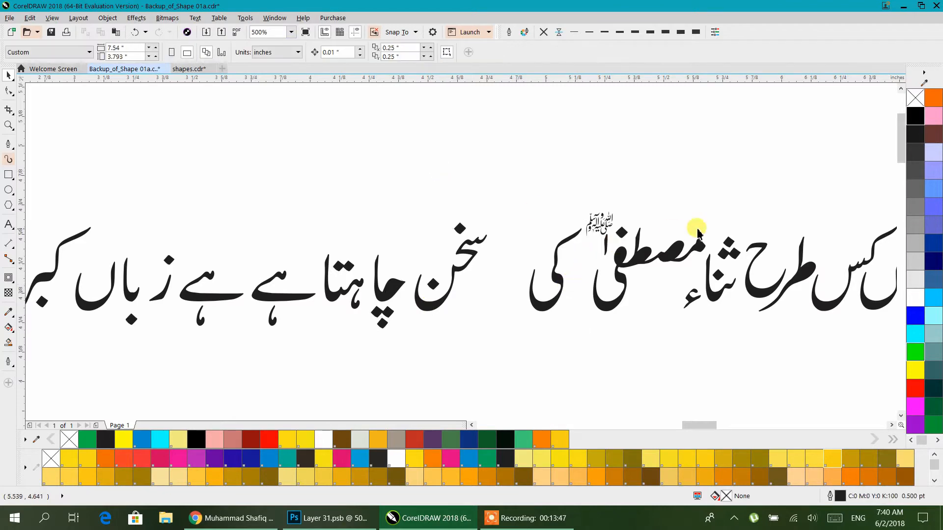
scroll(322, 256, left, 3)
scroll(420, 283, down, 1)
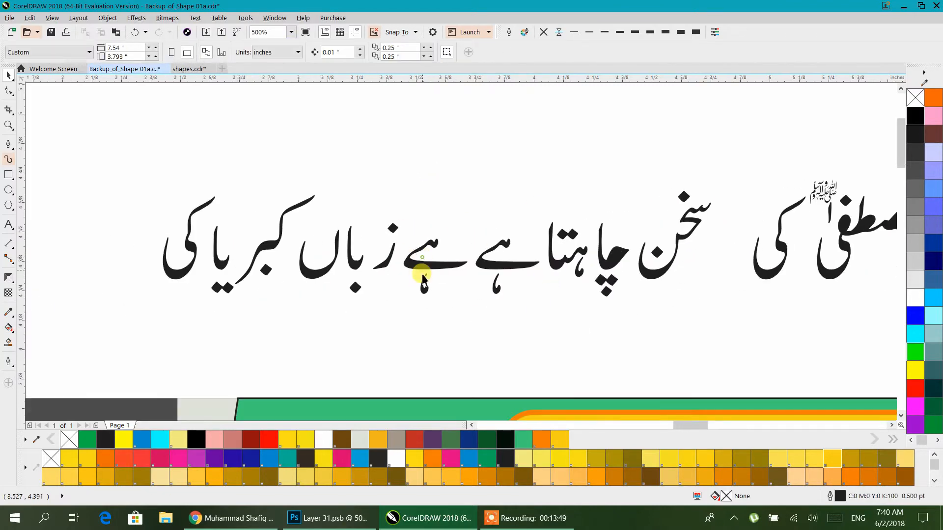
click(424, 272)
key(Delete)
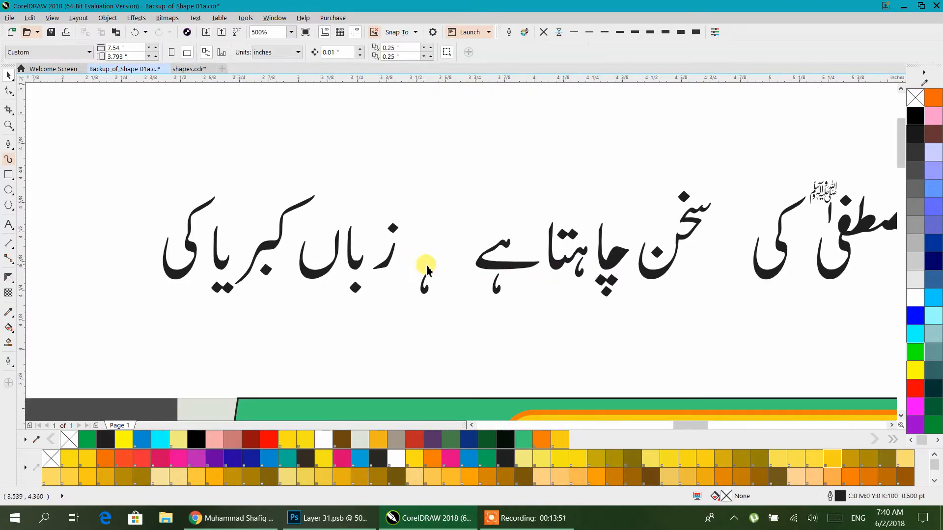
click(425, 283)
key(Delete)
Move the words زباں کبریا کی together to sit directly beside the remaining ہے
drag(428, 161, 139, 362)
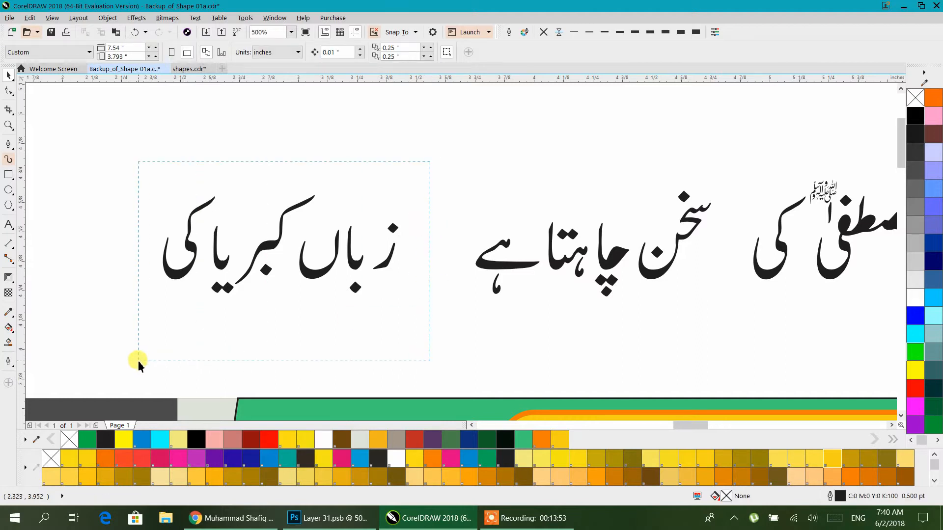
drag(173, 284, 249, 284)
click(371, 301)
Combine all letter pieces of the half-verse سخن چاہتا ہے زباں کبریا کی into a single curve
scroll(516, 263, down, 4)
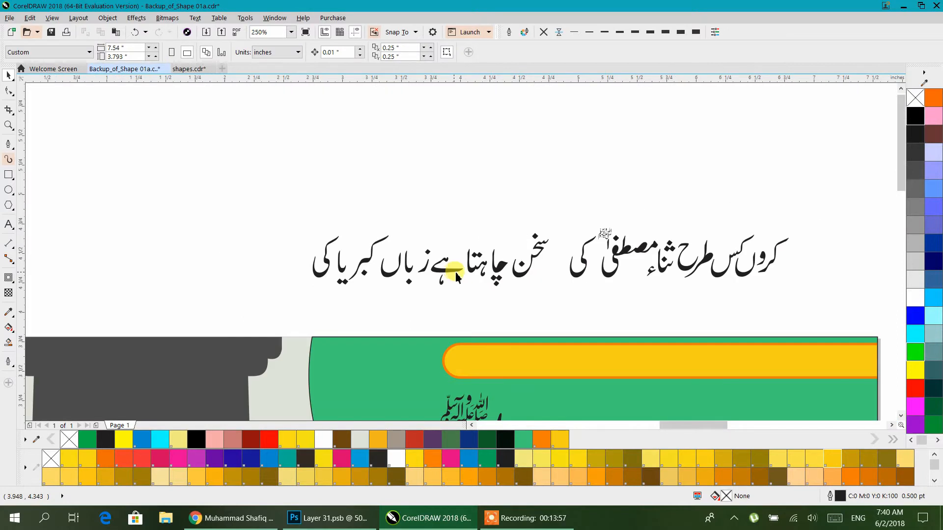
drag(211, 206, 506, 301)
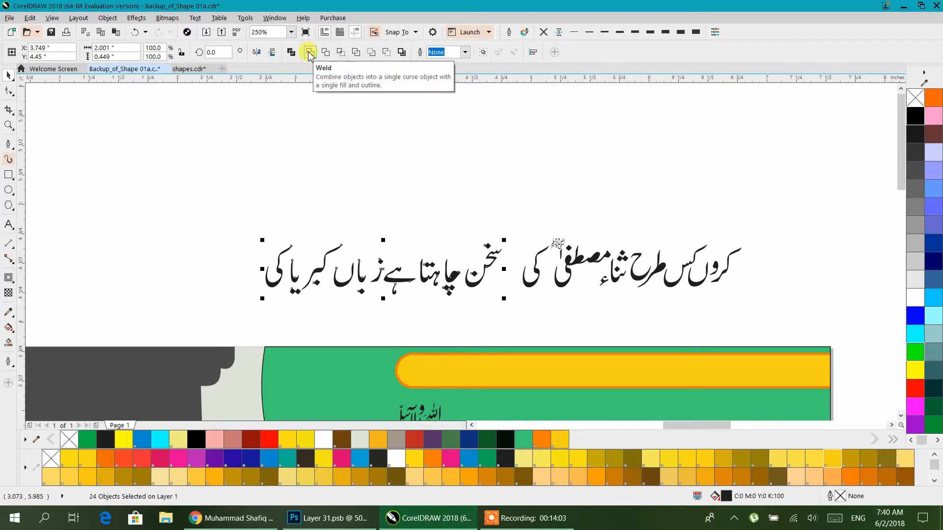
click(291, 56)
click(423, 152)
Combine all letter pieces of the half-verse کروں کس طرح ثناء مصطفیٰ کی into a single curve
scroll(343, 176, right, 3)
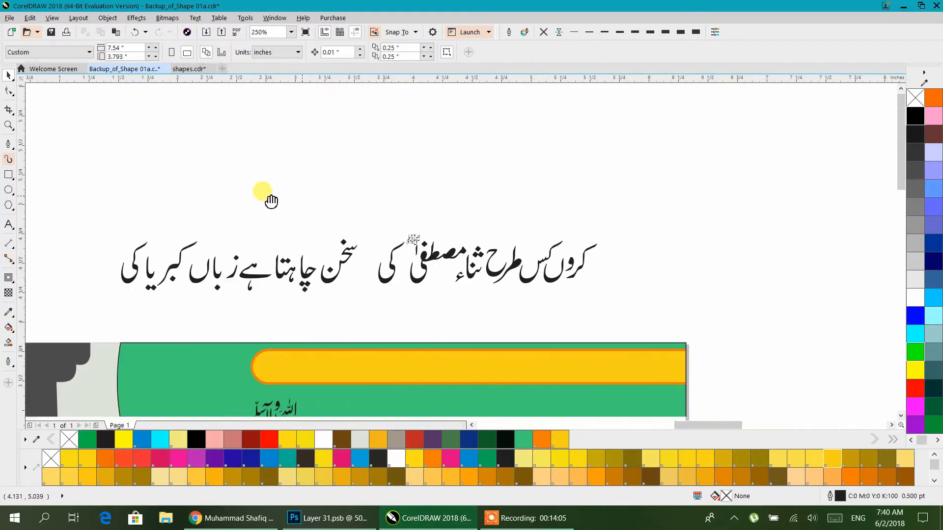
drag(607, 189, 467, 272)
drag(340, 299, 340, 298)
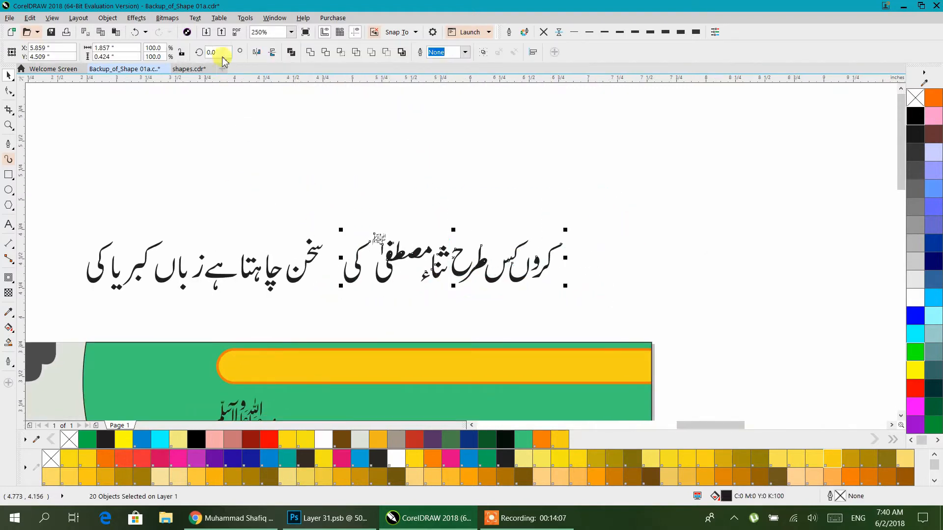
click(297, 56)
click(449, 169)
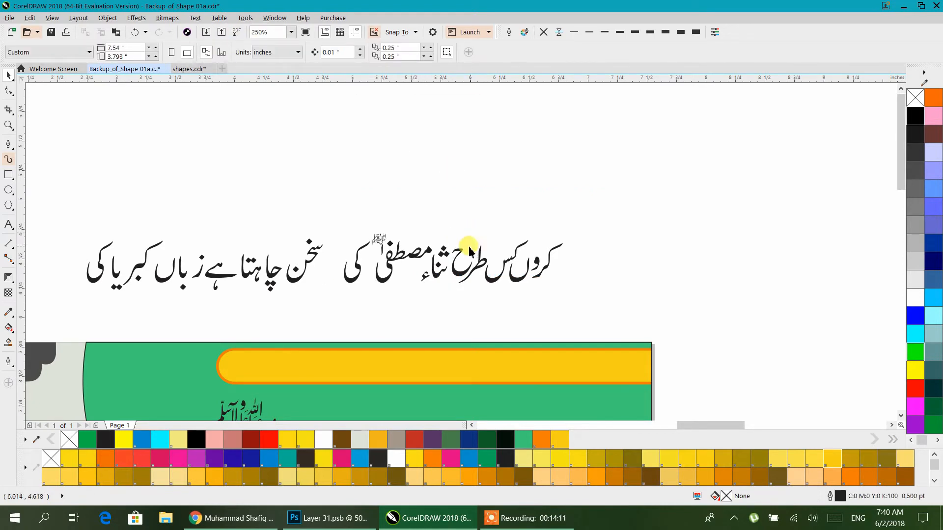
Break apart the combined curve of the half-verse containing مصطفیٰ
scroll(420, 250, up, 5)
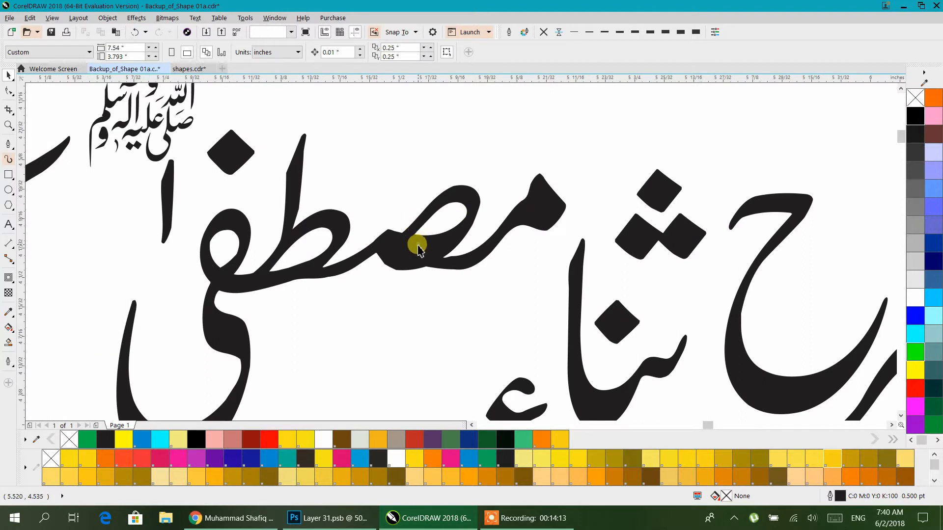
click(418, 251)
click(291, 54)
click(385, 162)
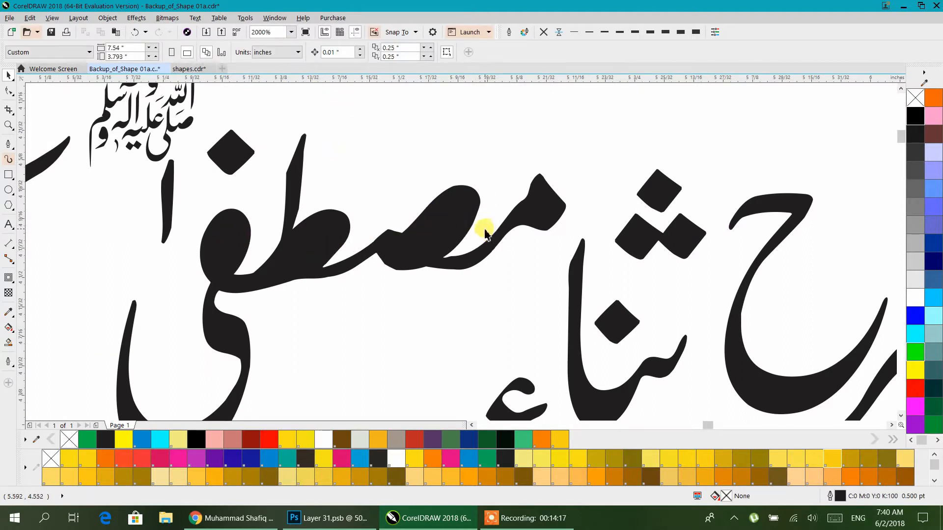
Combine the separated pieces of کروں کس طرح ثناء مصطفیٰ کی, including the ﷺ symbol, back into one curve
scroll(484, 234, down, 2)
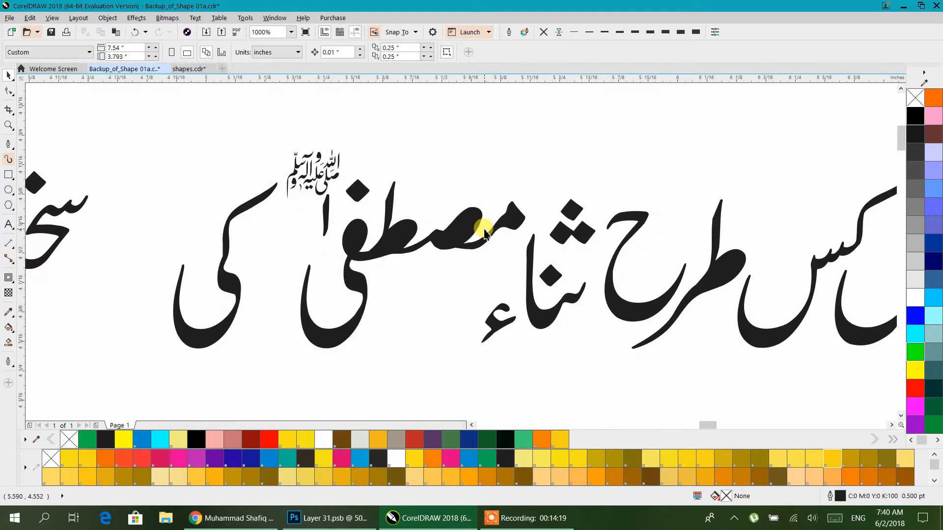
scroll(485, 234, down, 2)
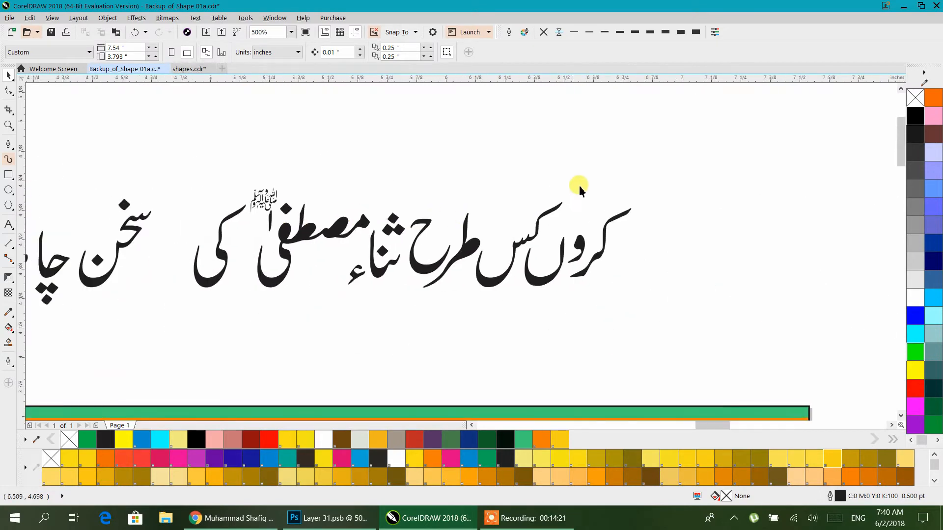
drag(677, 144, 181, 334)
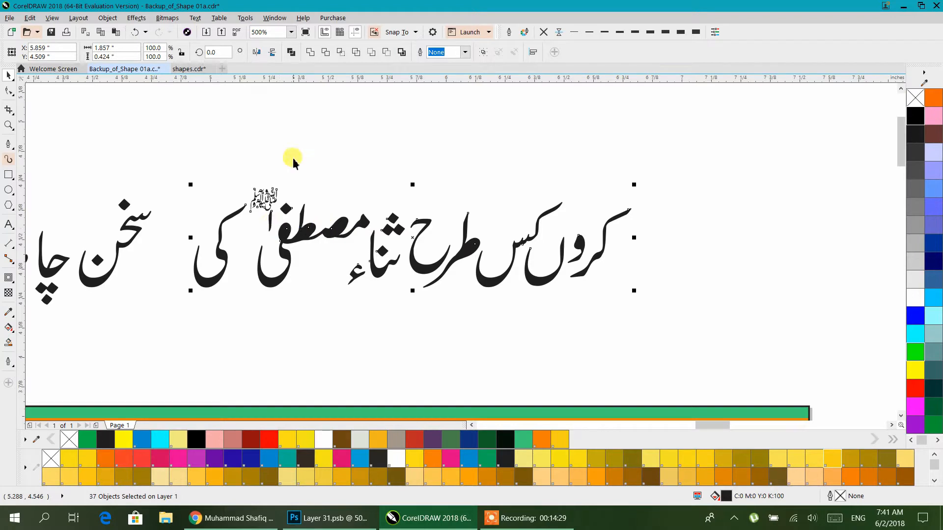
click(290, 52)
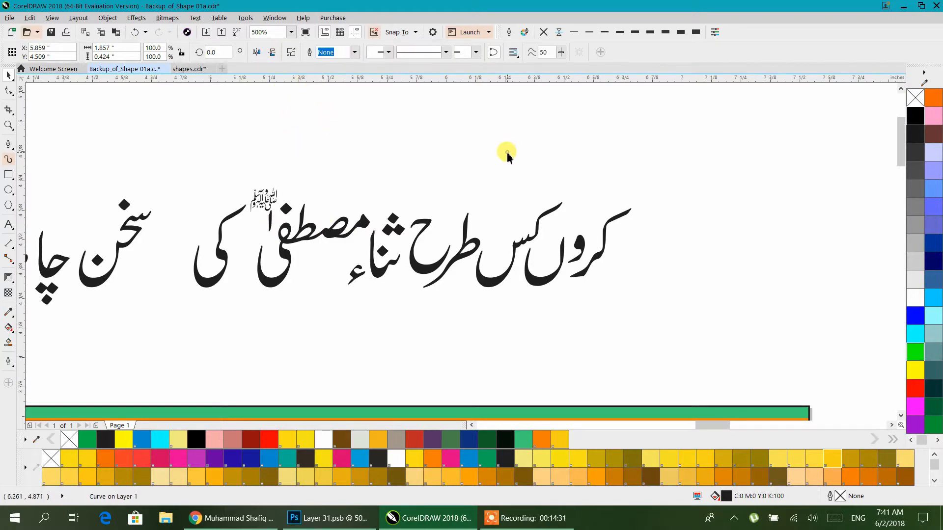
click(611, 166)
Widen the gap by moving the half-verse with مصطفیٰ away from سخن, and align both halves on a common horizontal centre line
scroll(611, 166, down, 4)
drag(558, 185, 431, 242)
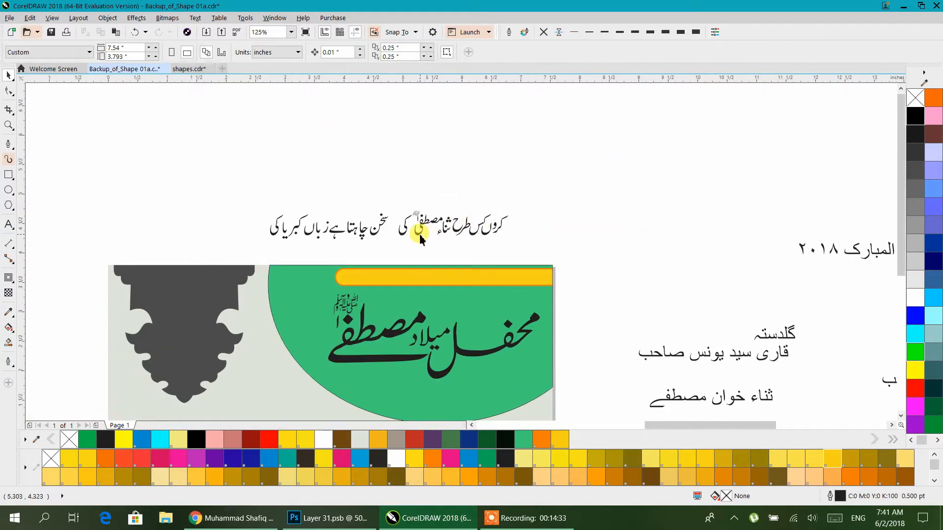
click(421, 237)
scroll(421, 237, up, 3)
drag(361, 287, 451, 283)
shift+click(271, 270)
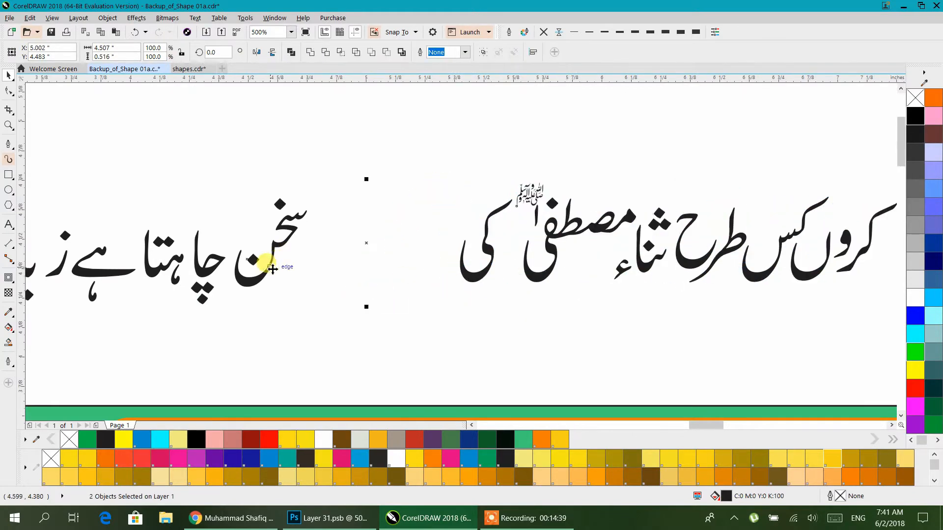
key(e)
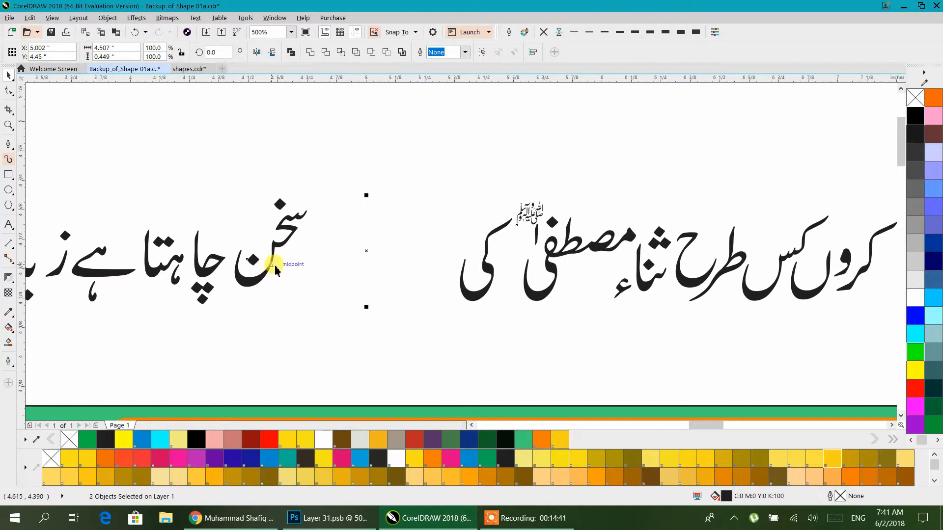
Scale both half-verses together to about 3.27 inches wide and place them on the yellow header strip, in front of it
scroll(275, 271, down, 2)
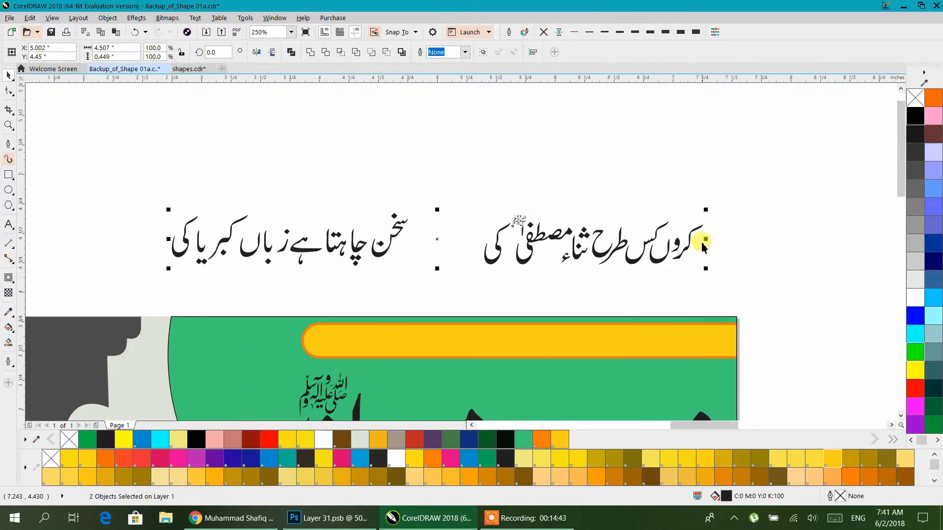
drag(707, 268, 634, 263)
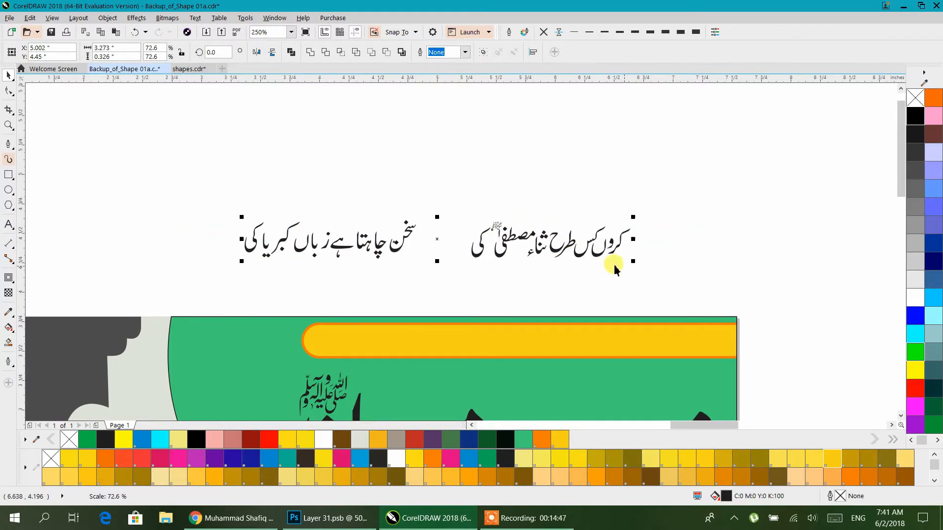
drag(441, 243, 521, 337)
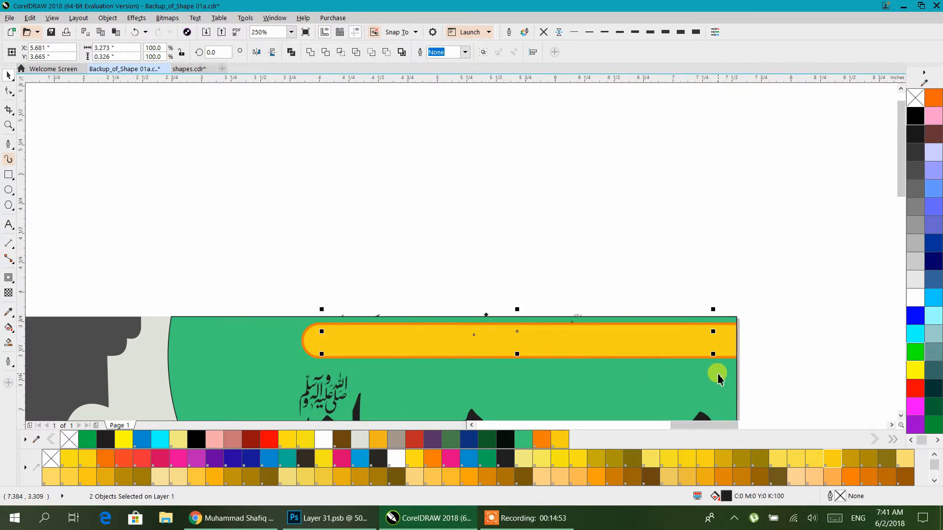
key(Up)
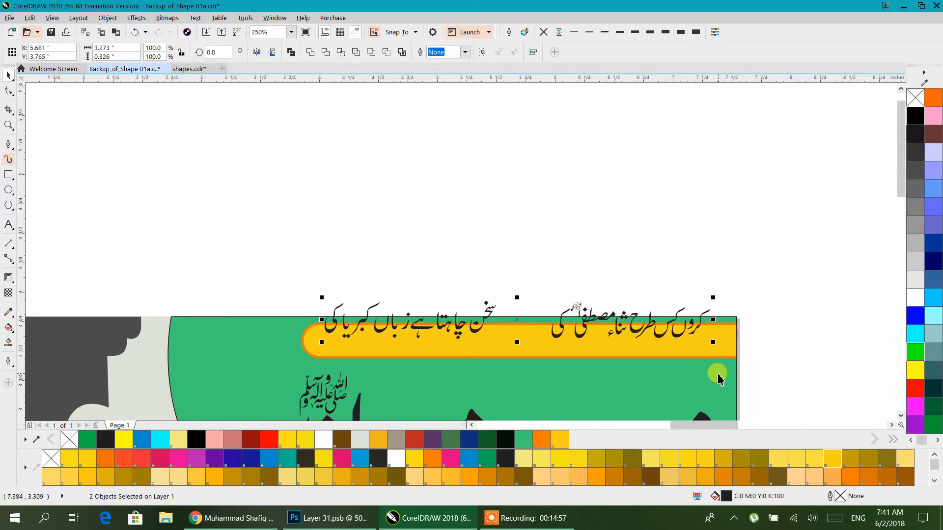
scroll(535, 336, up, 5)
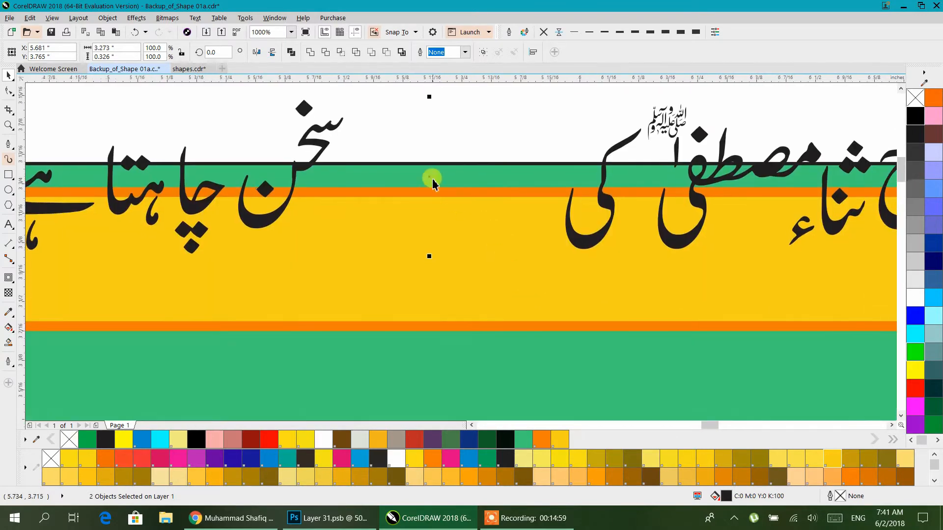
drag(433, 176, 495, 242)
scroll(495, 242, down, 3)
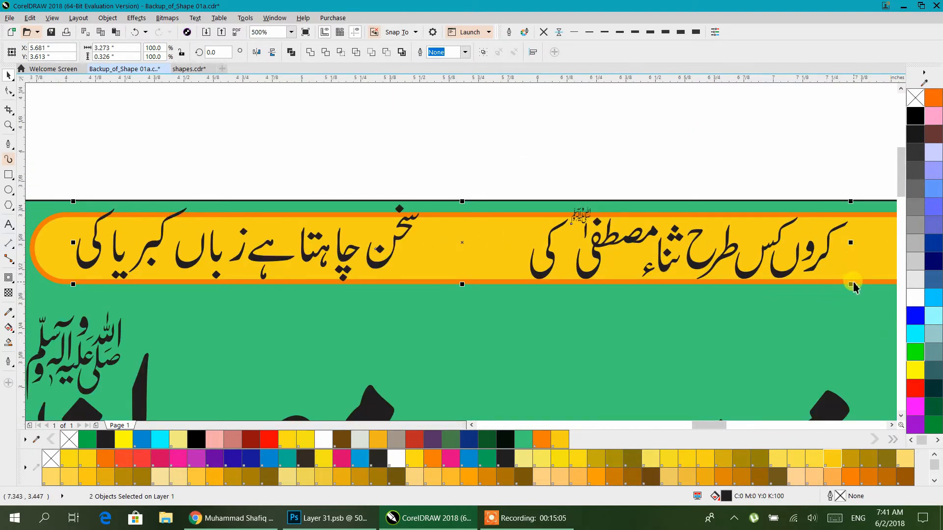
Scale both half-verses down to about 2.61 inches wide and nudge them to Y 3.593 inches within the yellow strip
drag(851, 288, 772, 300)
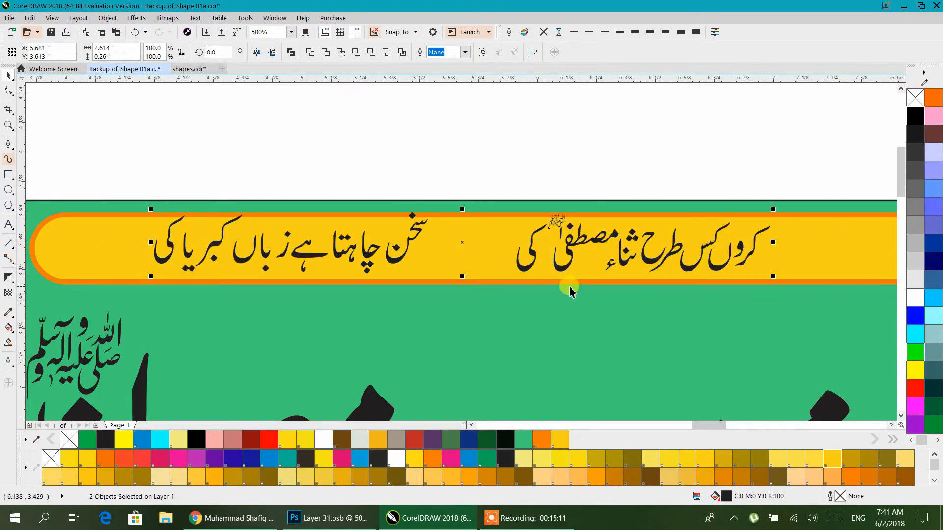
key(Down)
key(Down)
key(Down)
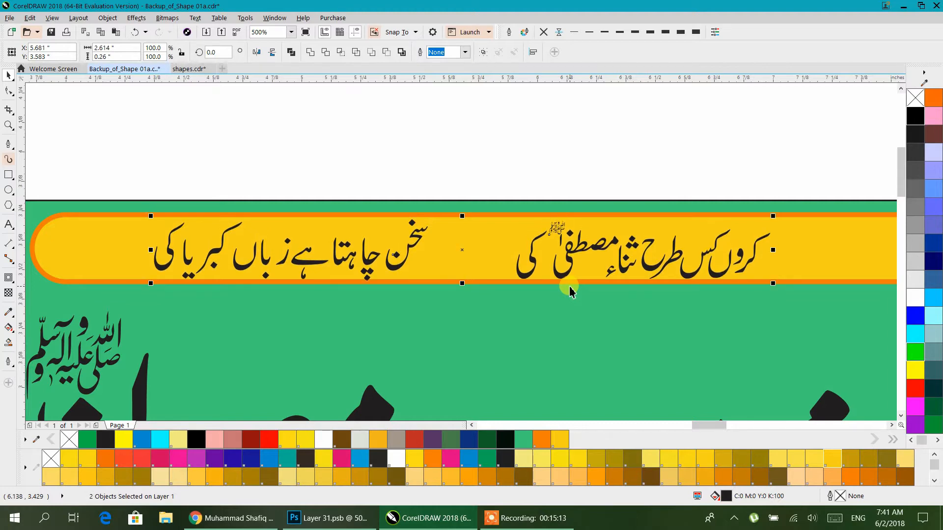
key(Up)
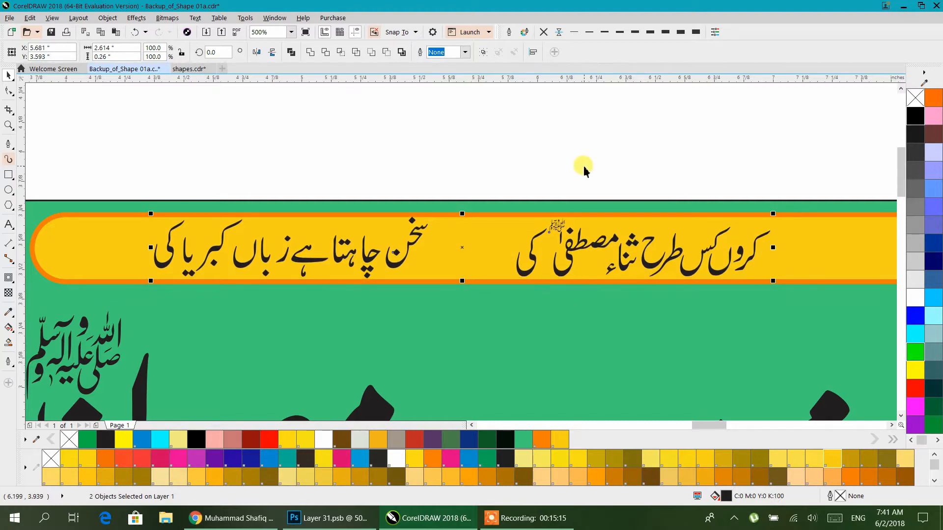
Move both half-verses together along the yellow strip so the verse starts near the banner's right edge
scroll(509, 194, down, 4)
scroll(522, 185, up, 4)
scroll(532, 185, down, 2)
drag(641, 175, 459, 291)
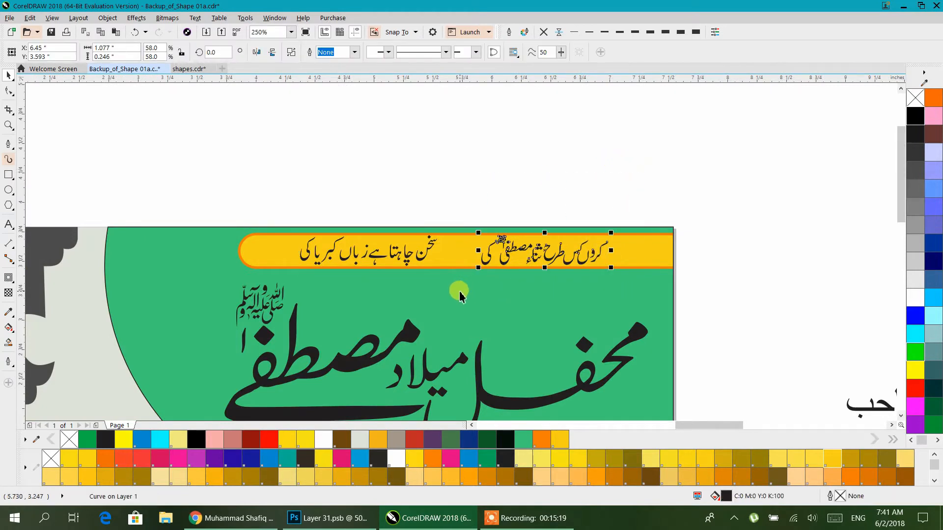
click(466, 204)
drag(264, 200, 602, 289)
drag(497, 261, 544, 256)
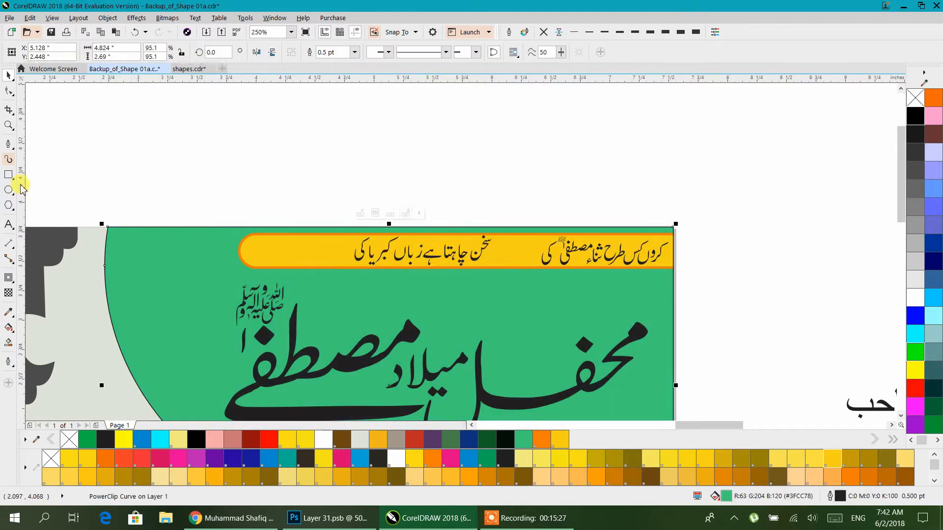
Add a vertical guideline at X 4.722 inches and shorten the yellow strip inside the PowerClip so its rounded end meets it
click(342, 279)
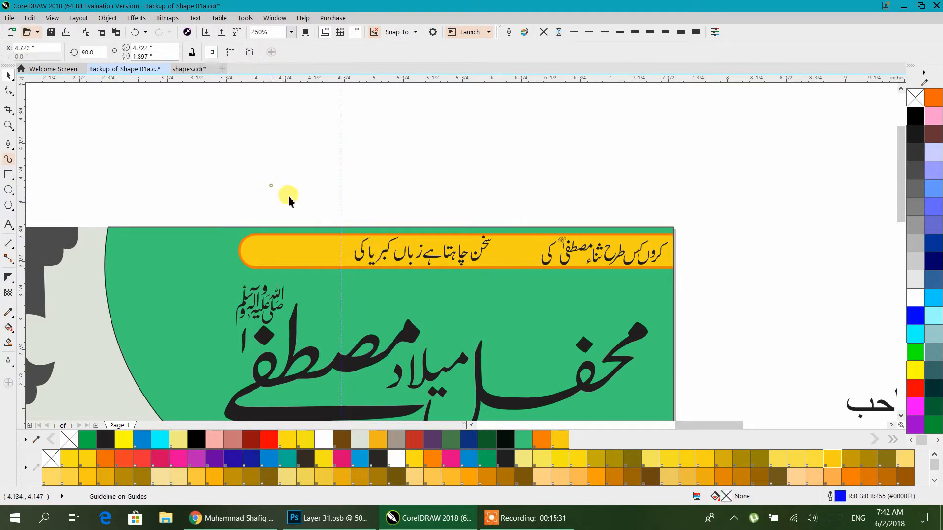
click(271, 186)
double_click(305, 247)
click(305, 247)
drag(294, 250, 396, 253)
click(401, 175)
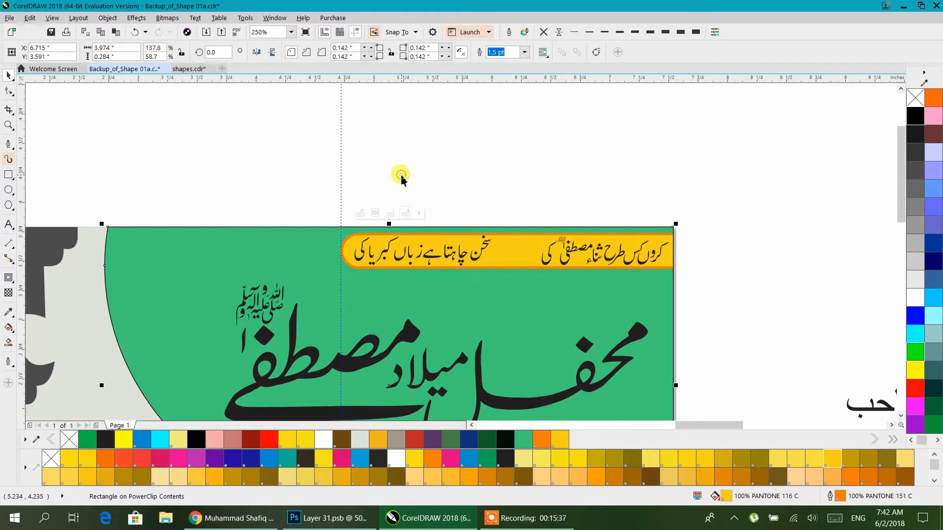
scroll(459, 179, up, 3)
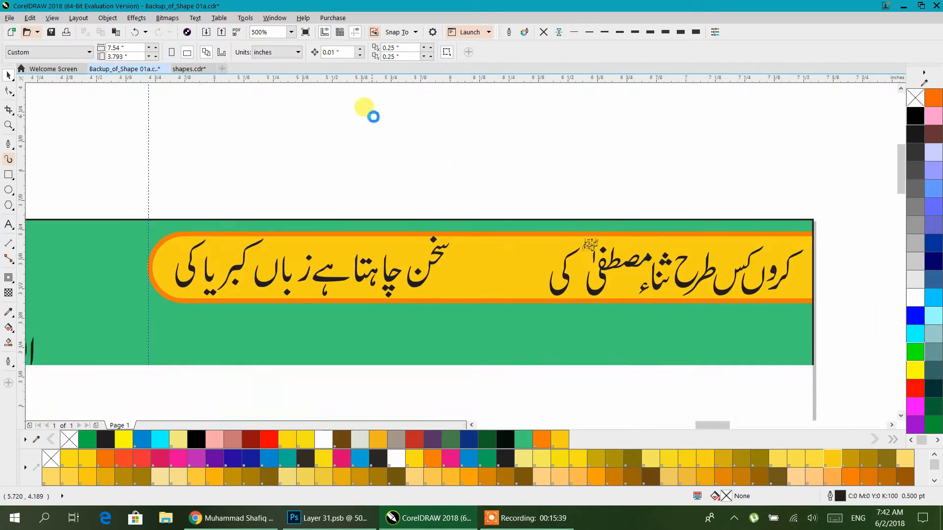
click(367, 281)
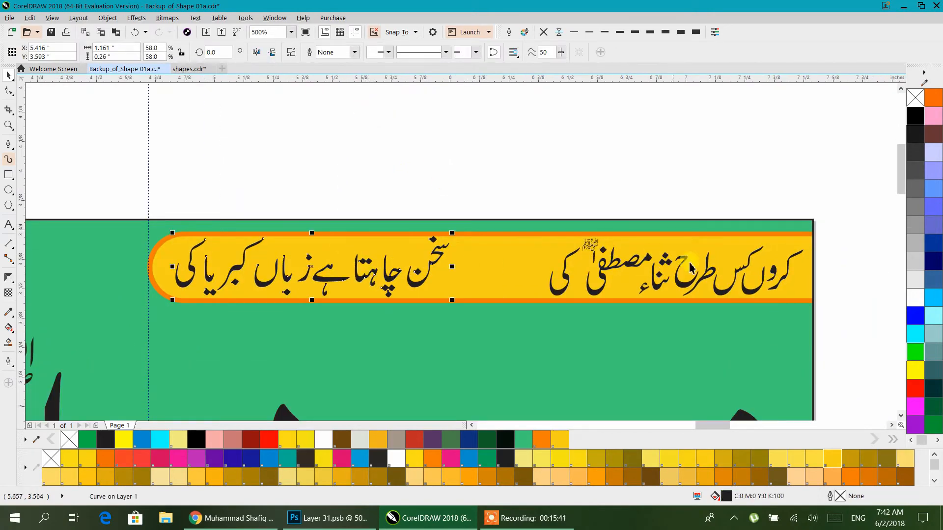
shift+click(593, 294)
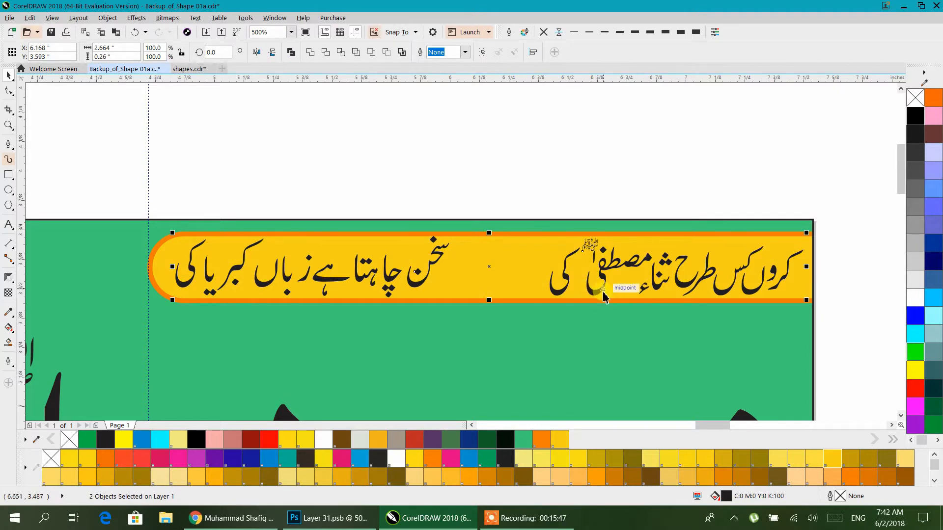
click(628, 200)
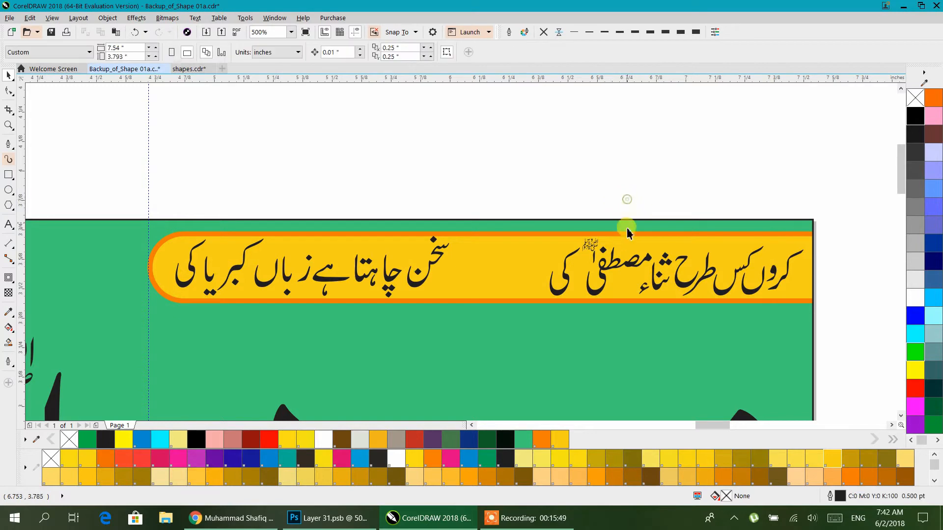
Break the half-verse at the banner's right edge apart into separate curves
scroll(615, 251, up, 2)
click(521, 237)
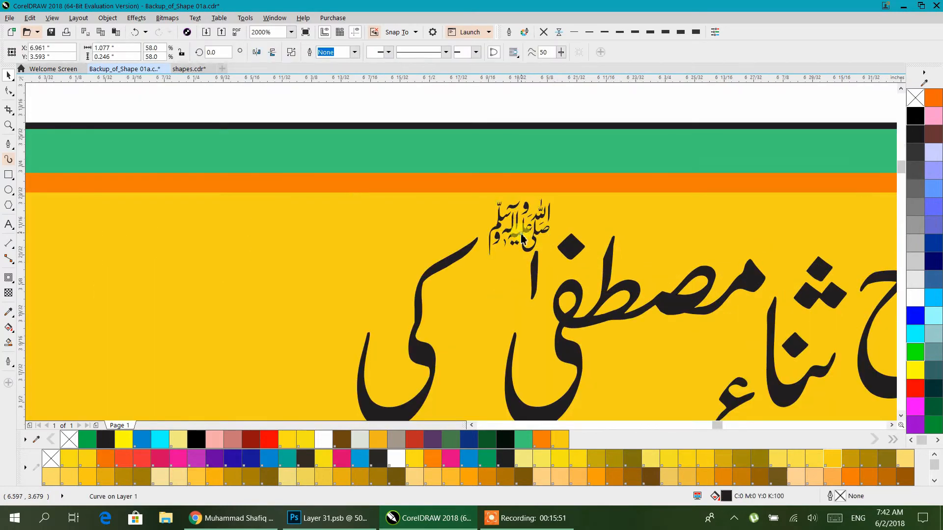
scroll(541, 227, down, 2)
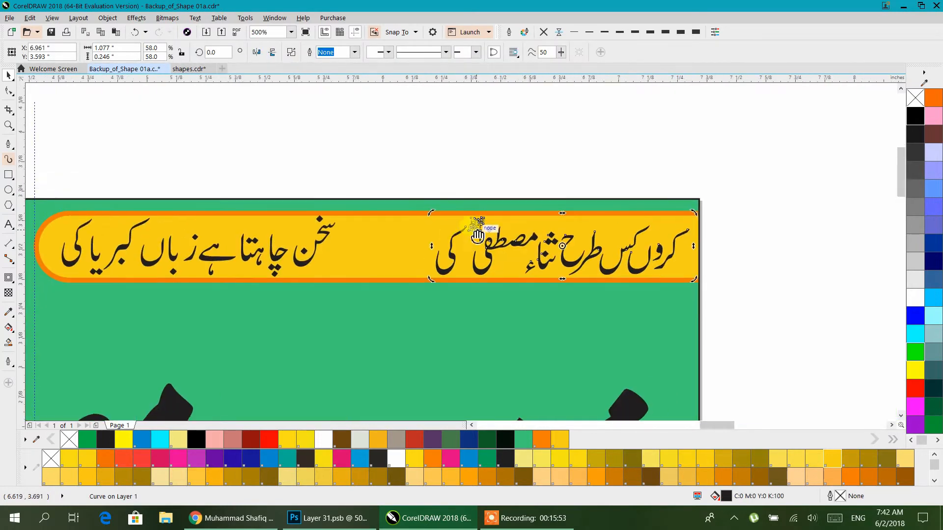
scroll(476, 229, up, 1)
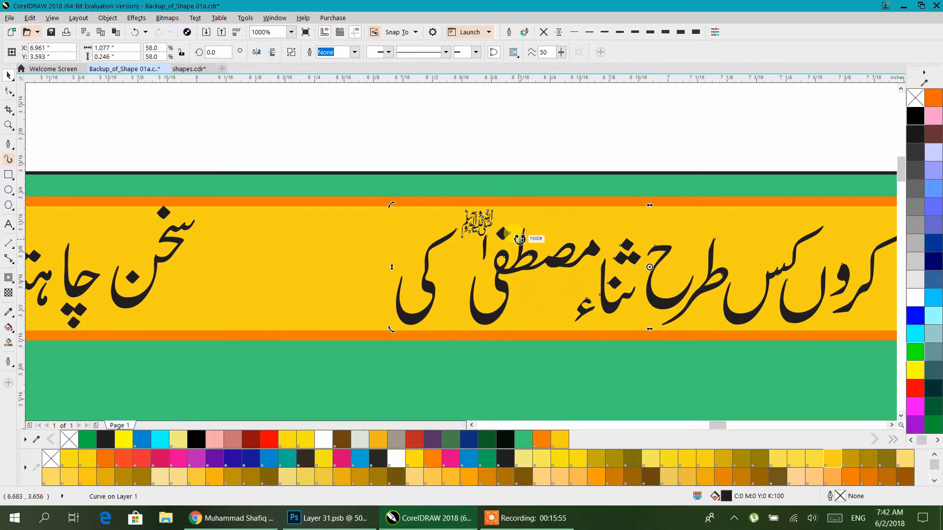
scroll(519, 239, down, 1)
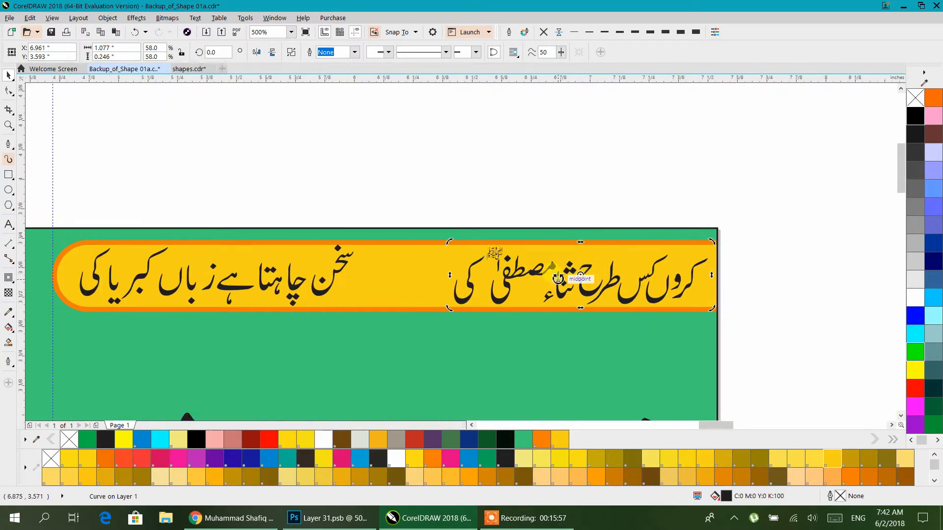
click(518, 168)
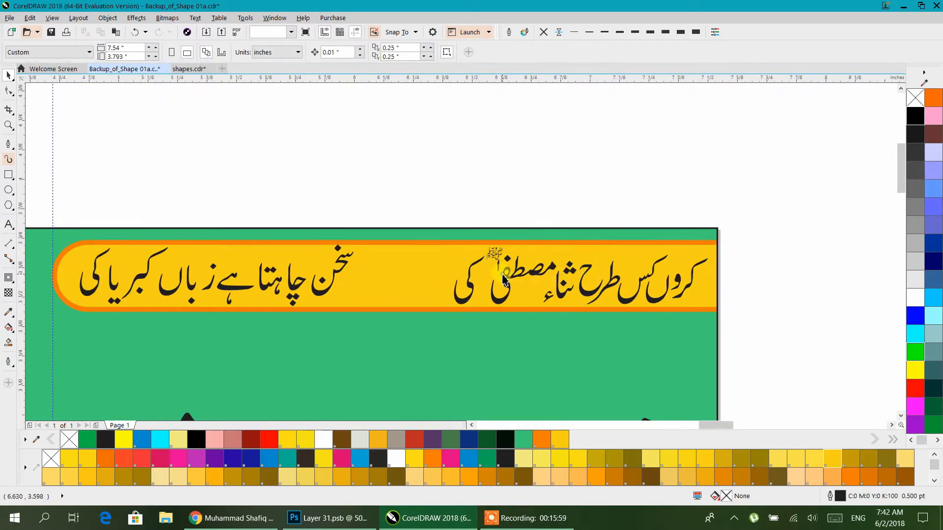
click(504, 279)
click(501, 124)
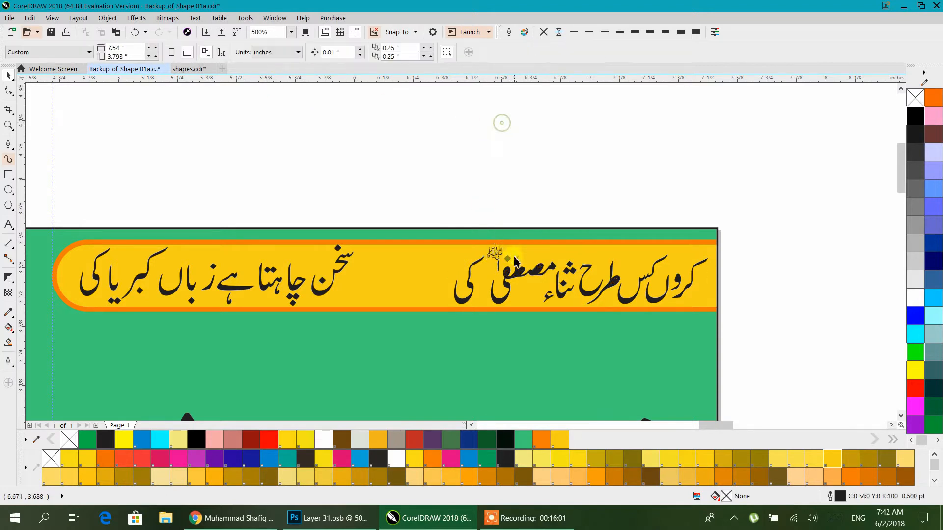
Move the small salutation mark above the word مصطفیٰ down and left, into the gap before کی
scroll(513, 260, up, 2)
drag(371, 108, 479, 232)
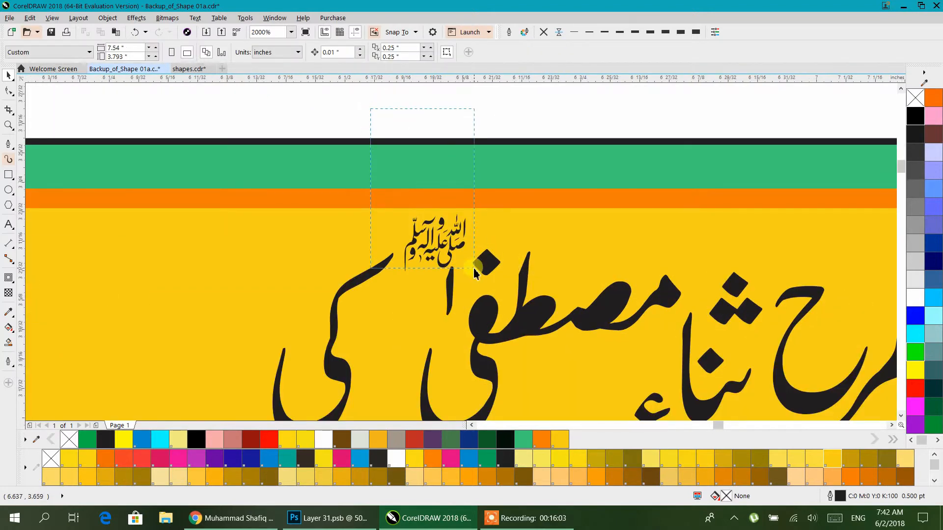
drag(482, 283, 480, 281)
drag(442, 240, 421, 323)
scroll(444, 193, down, 4)
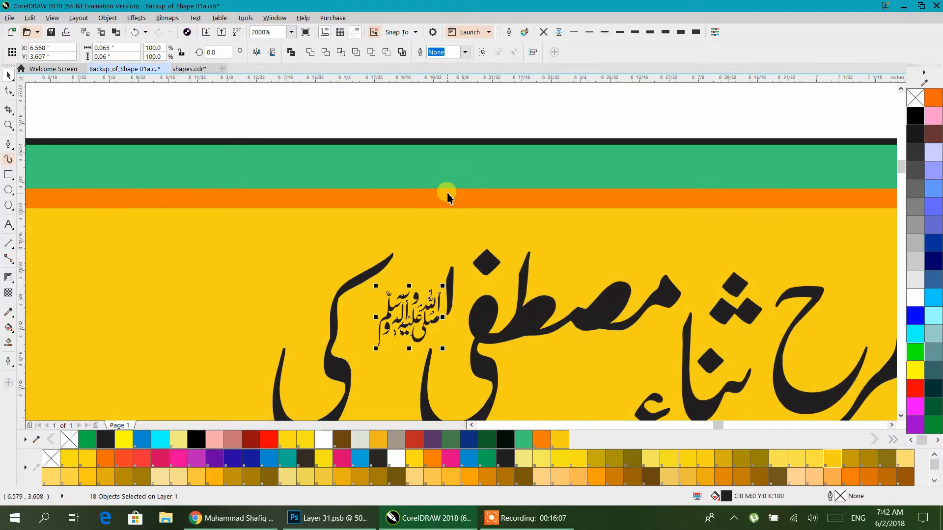
Combine all the pieces of the right half-verse, including its salutation mark, back into one curve
drag(687, 139, 372, 316)
click(292, 53)
click(532, 153)
scroll(565, 154, down, 2)
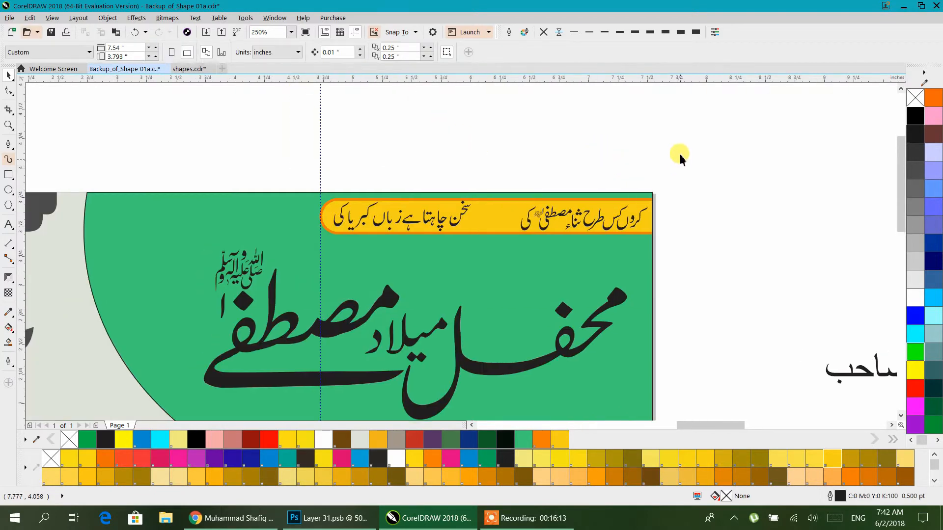
Shift both half-verses together slightly down within the yellow strip to Y 3.586 inches
drag(540, 229, 325, 249)
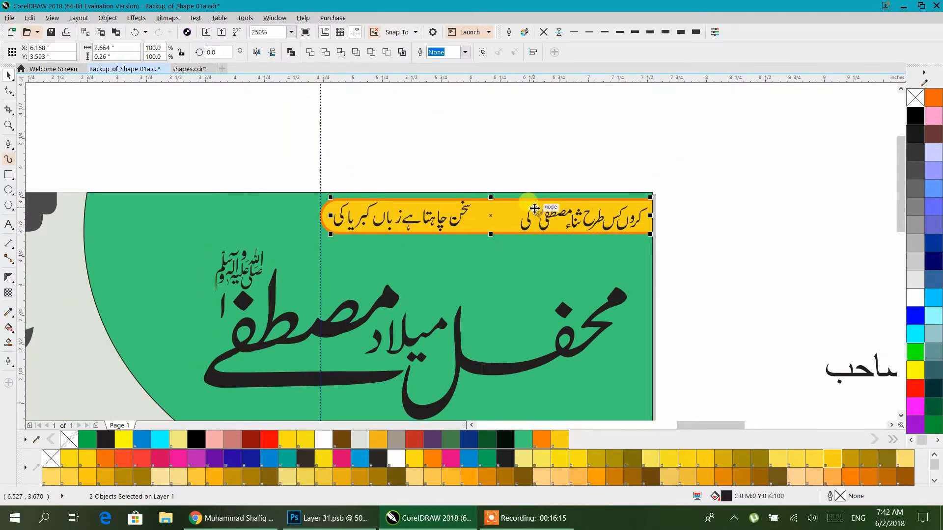
scroll(536, 209, up, 2)
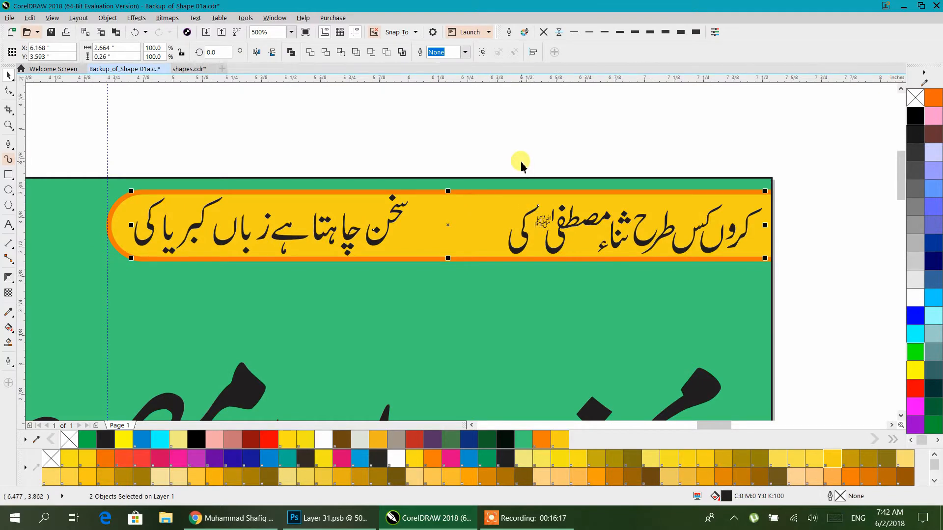
key(Down)
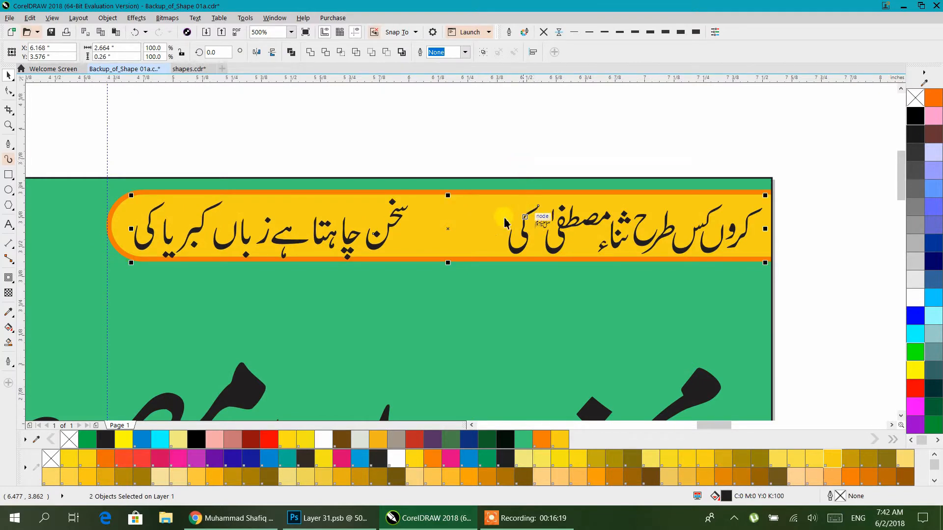
scroll(448, 216, up, 2)
drag(449, 243, 449, 240)
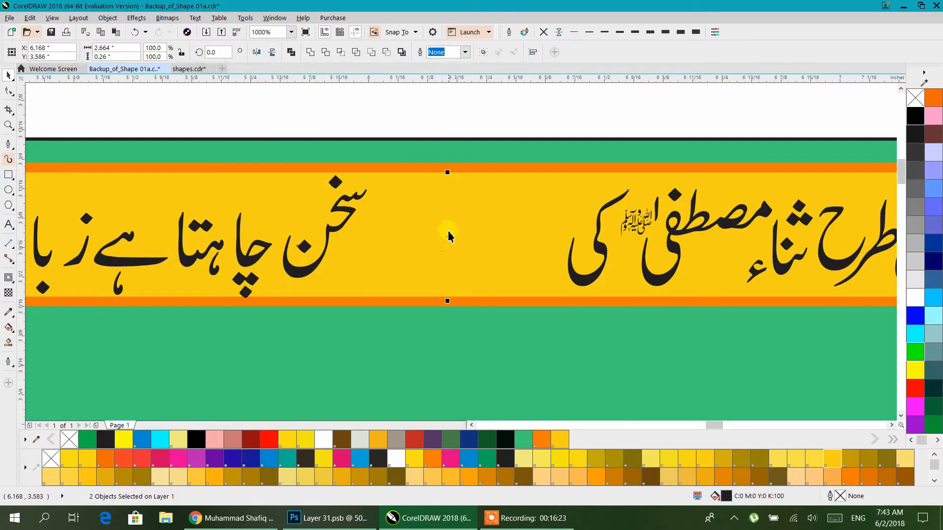
click(459, 126)
Extend the yellow strip's lower edge inside the PowerClip so the strip is about 0.339 inches high, and finish editing the contents
click(462, 235)
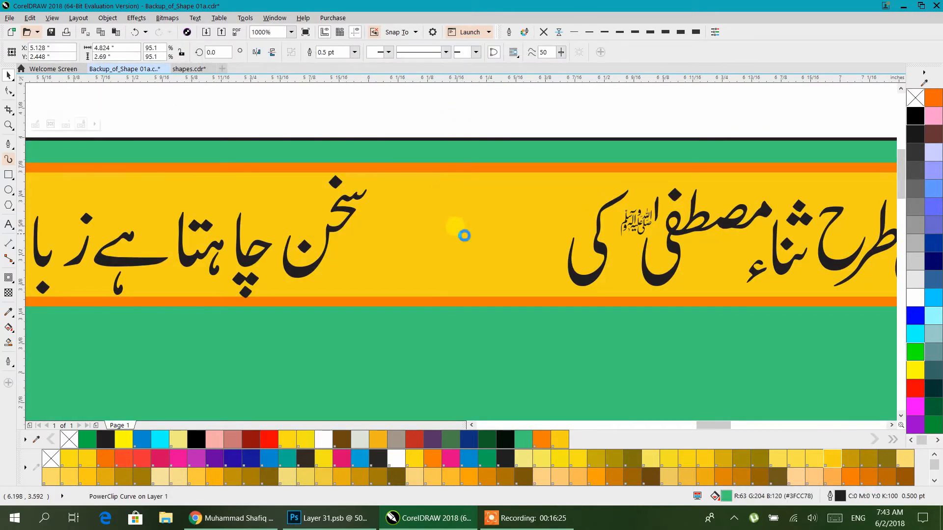
scroll(464, 236, down, 2)
ctrl+click(464, 235)
click(461, 259)
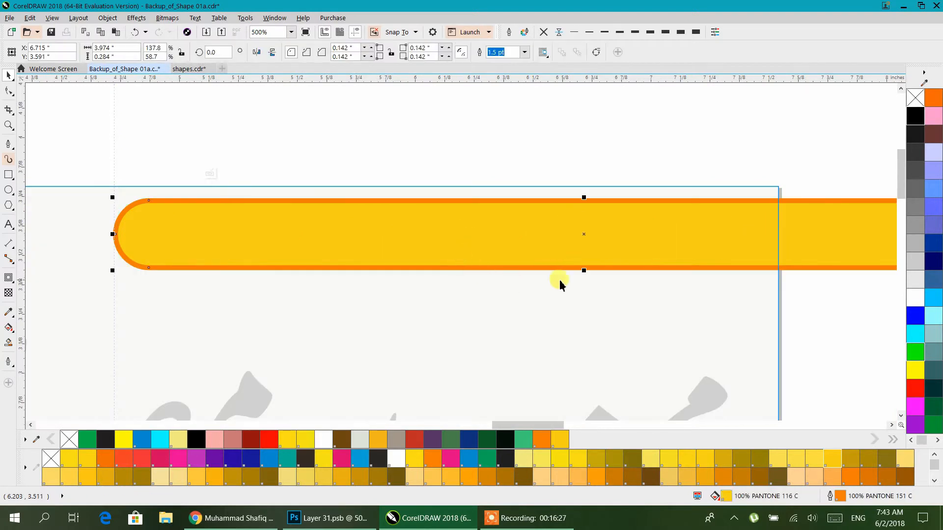
drag(584, 270, 591, 285)
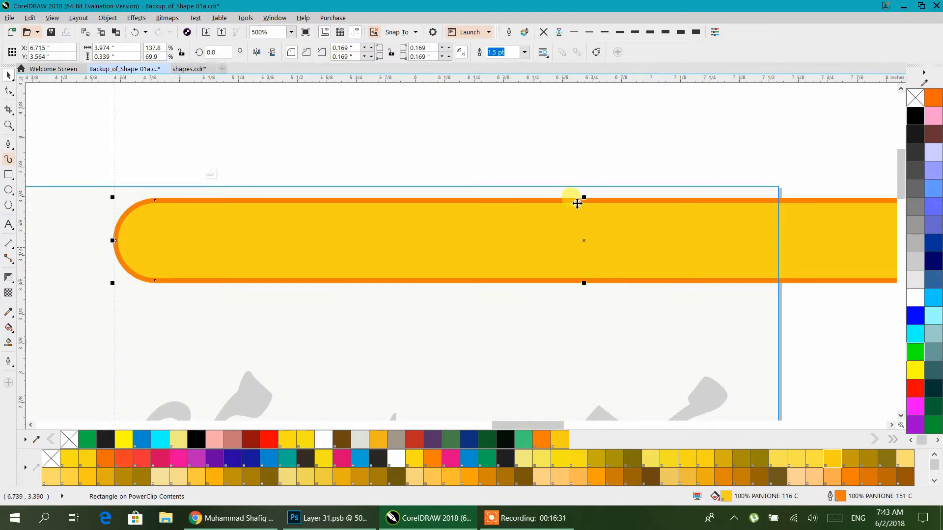
ctrl+click(564, 147)
click(564, 147)
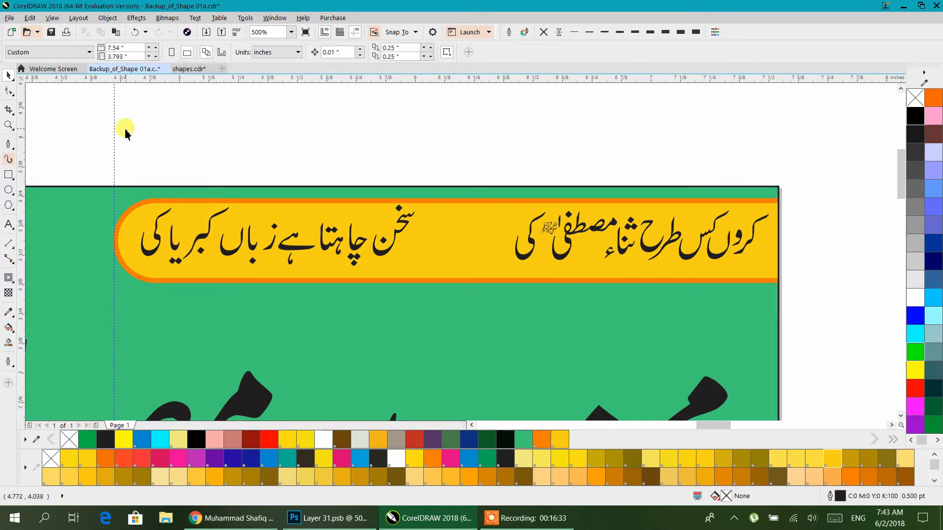
Move both half-verses together to about X 6.153, Y 3.551 inches within the taller yellow strip
drag(796, 120, 122, 311)
drag(457, 235, 448, 246)
click(520, 135)
Group the two half-verses on the yellow strip into one object
scroll(612, 195, down, 2)
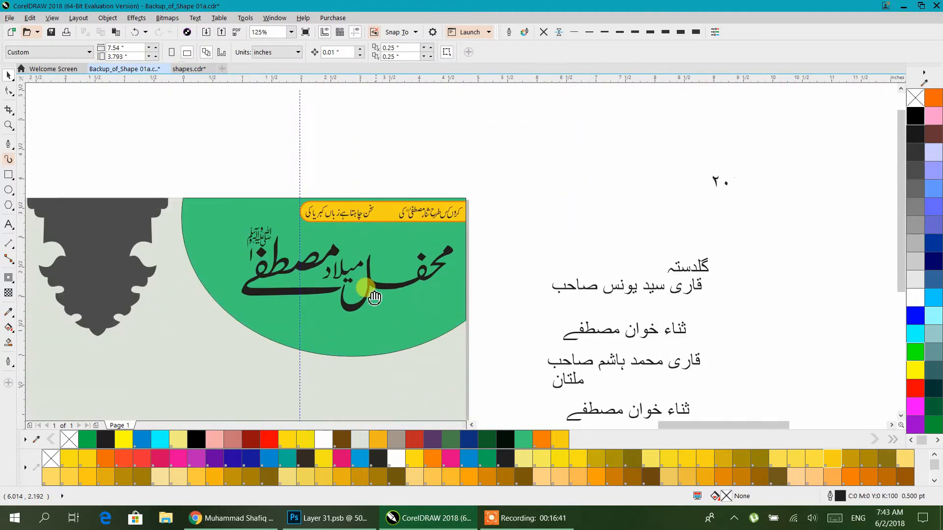
scroll(350, 190, up, 1)
drag(348, 191, 416, 189)
drag(456, 260, 317, 279)
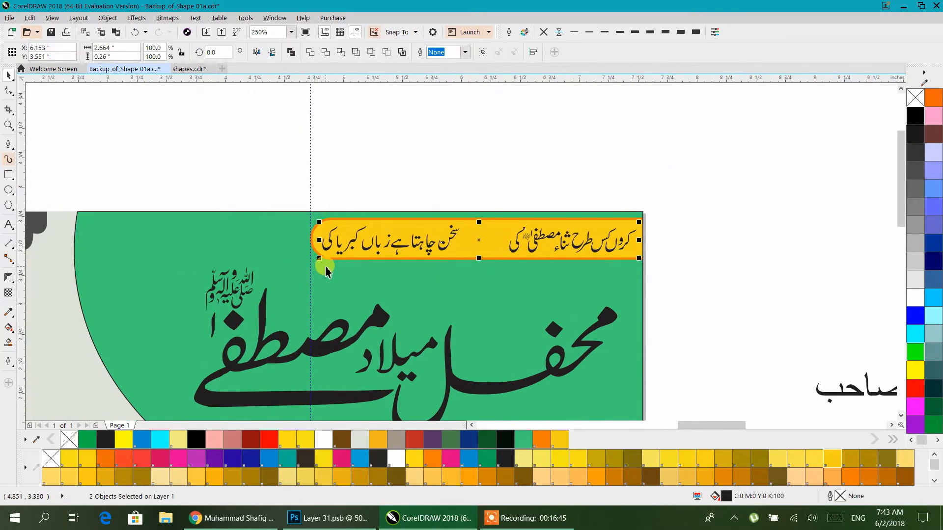
key(ctrl+g)
click(701, 119)
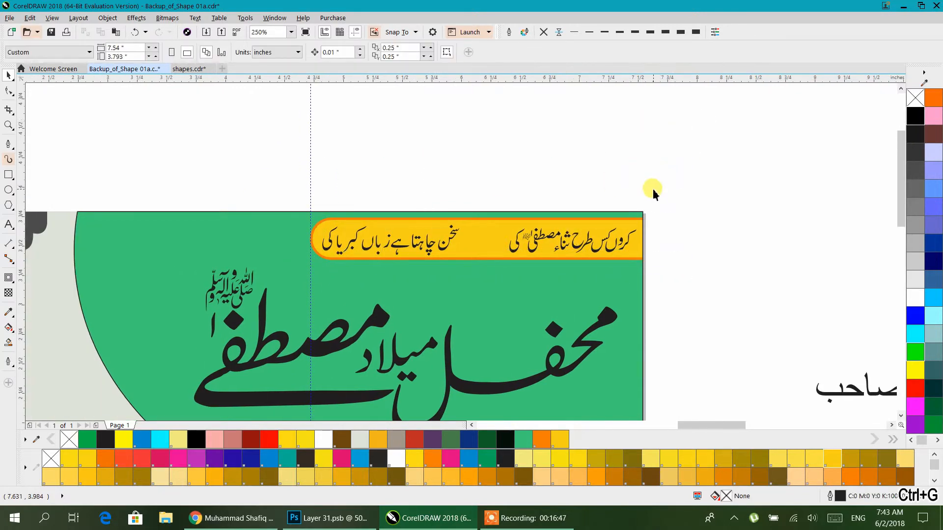
Move the عظیم الشان text from the far side of the loose text blocks to just beside the green card
scroll(654, 194, down, 3)
drag(577, 286, 544, 281)
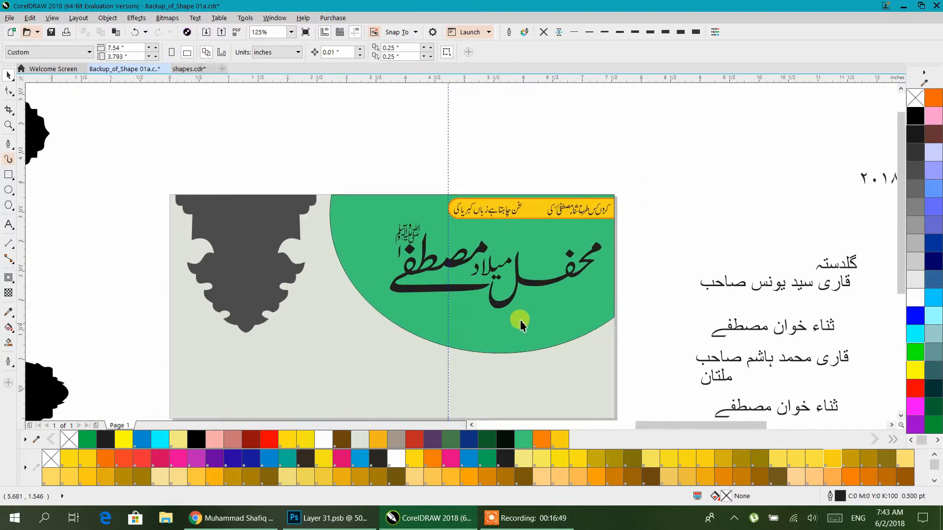
drag(518, 320, 439, 245)
drag(534, 239, 452, 243)
scroll(452, 240, down, 1)
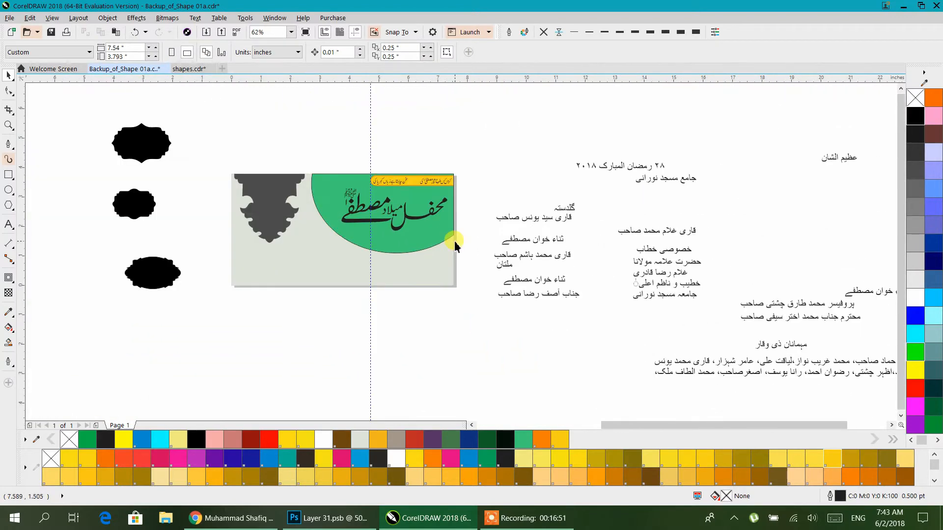
drag(531, 237, 437, 235)
drag(730, 164, 374, 212)
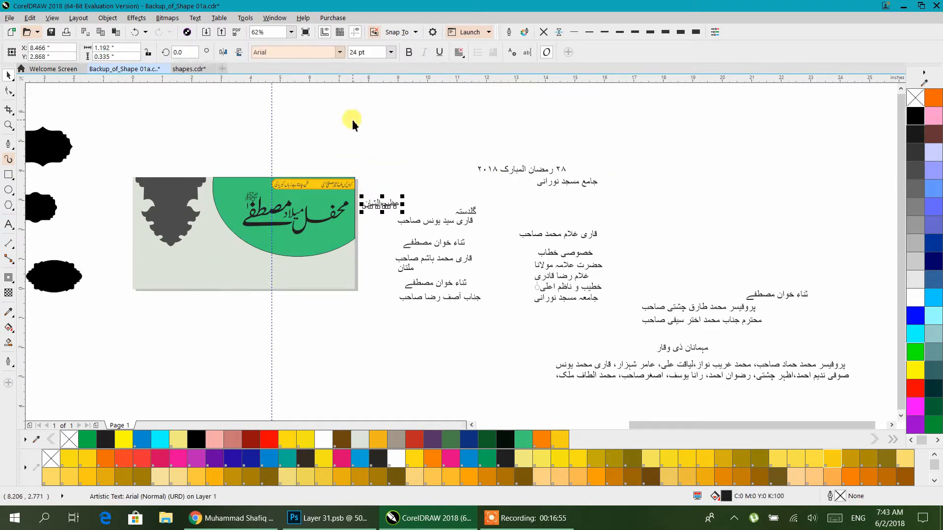
Try the Jameel Noori Nastaleeq regular font on the عظیم الشان text
click(338, 52)
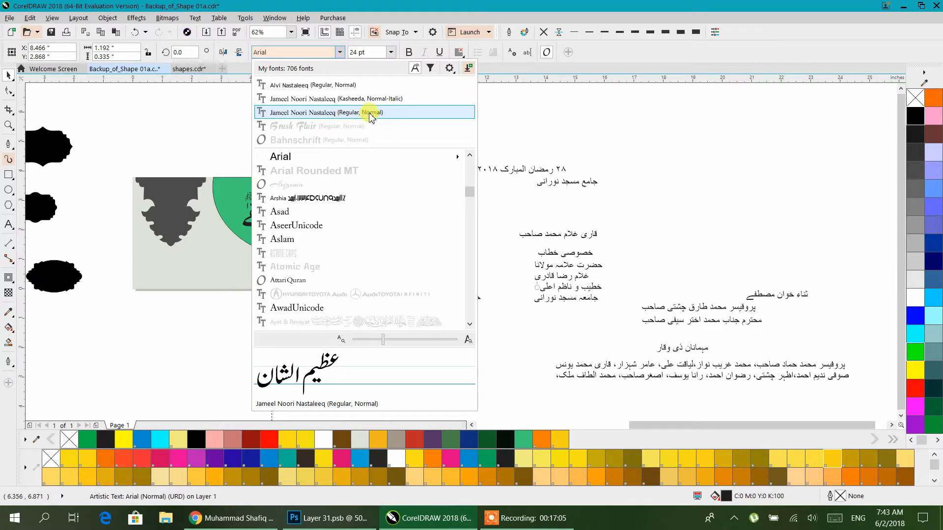
click(334, 113)
scroll(393, 216, up, 5)
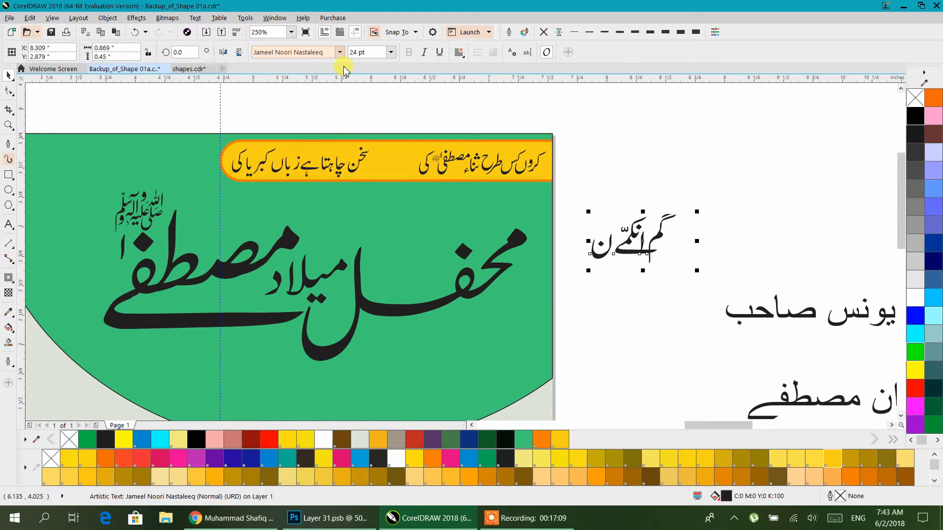
Set the عظیم الشان text to the Alvi Nastaleeq regular font
click(338, 53)
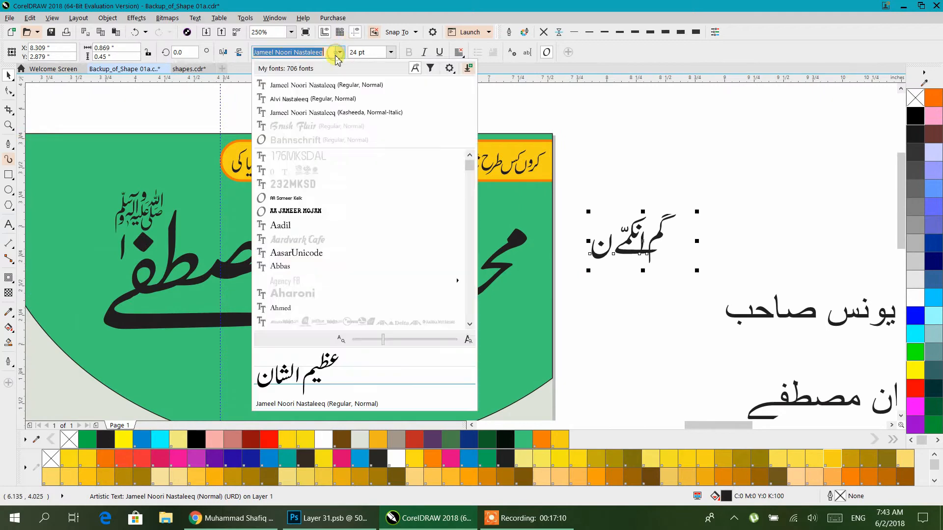
click(283, 99)
click(768, 190)
Convert the عظیم الشان text to curves and break it apart into separate letter pieces
drag(562, 275, 412, 275)
scroll(487, 210, up, 2)
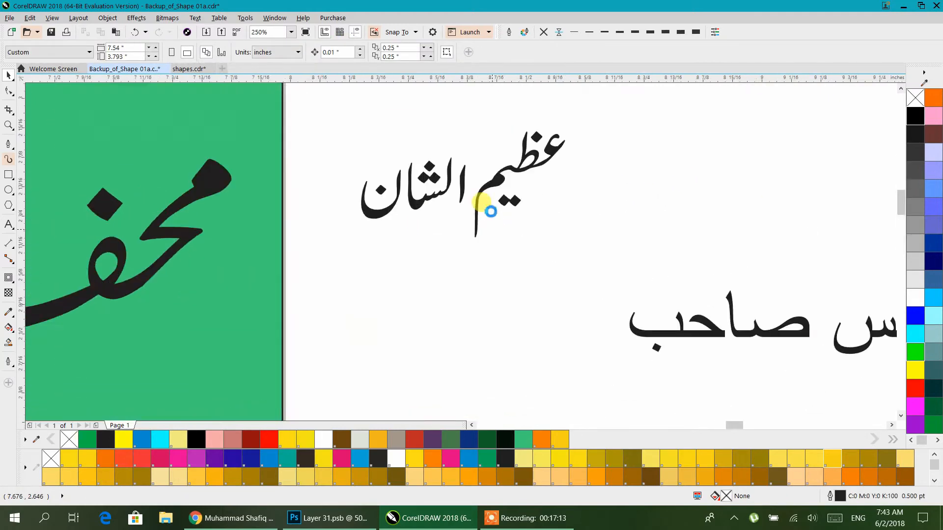
click(468, 219)
key(ctrl+q)
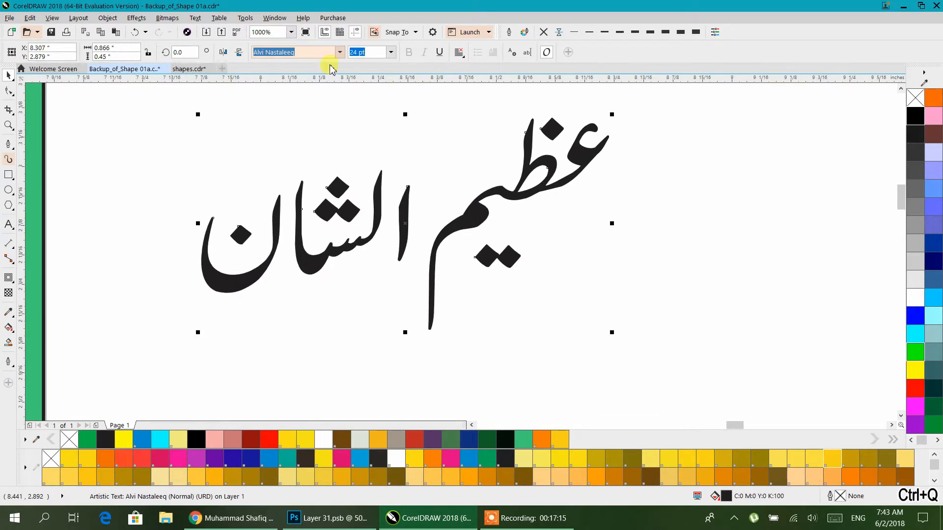
key(ctrl+k)
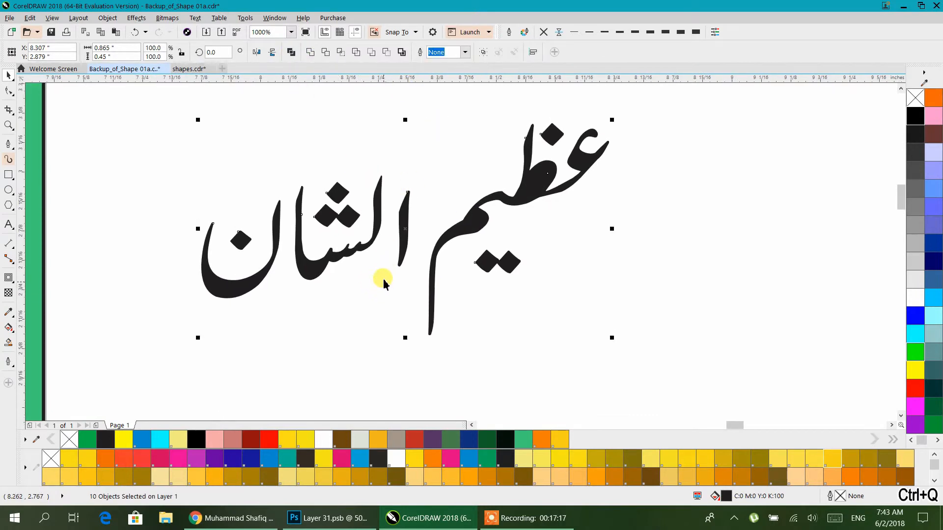
Raise the alif of الشان close to عظیم and shift the remaining letters of الشان towards it
drag(395, 238, 374, 304)
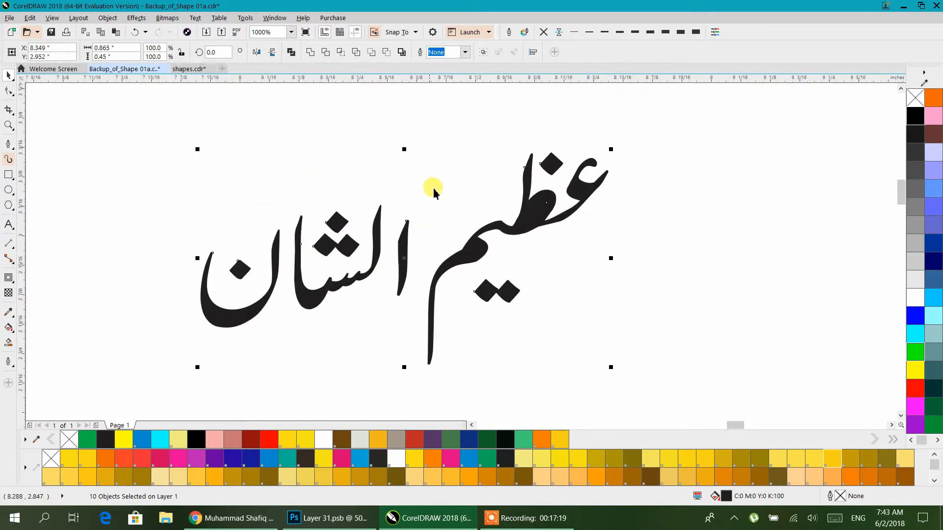
click(434, 184)
drag(408, 230, 440, 189)
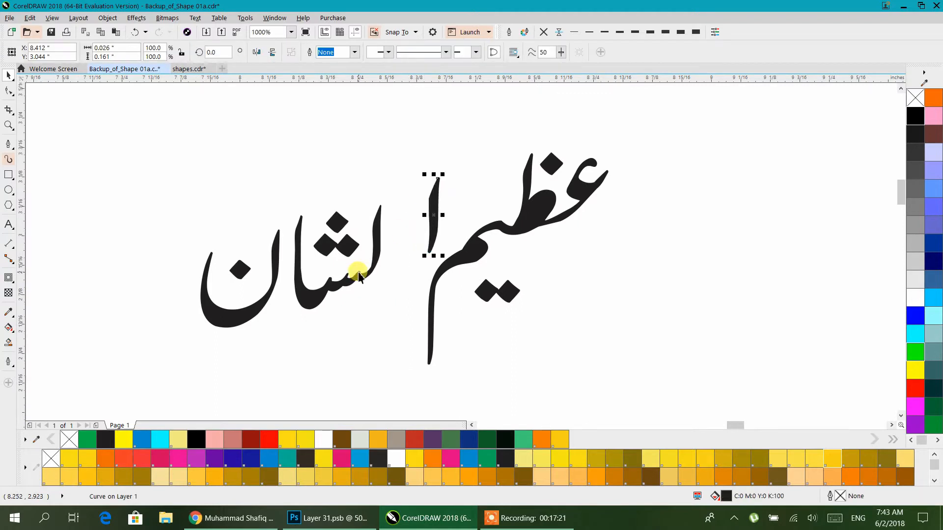
drag(143, 158, 393, 338)
drag(325, 295, 363, 315)
Combine the ن with its dot and move it up above the end of the شا letters
click(272, 317)
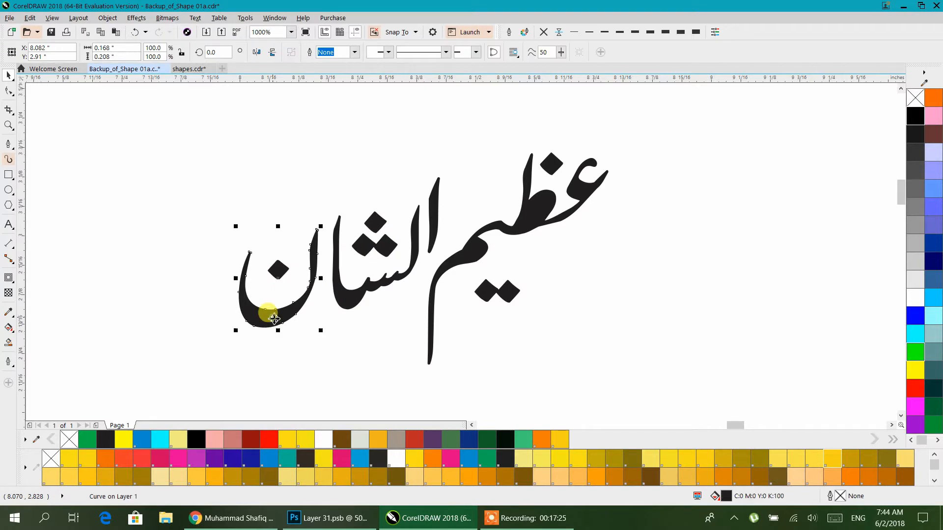
drag(173, 179, 329, 354)
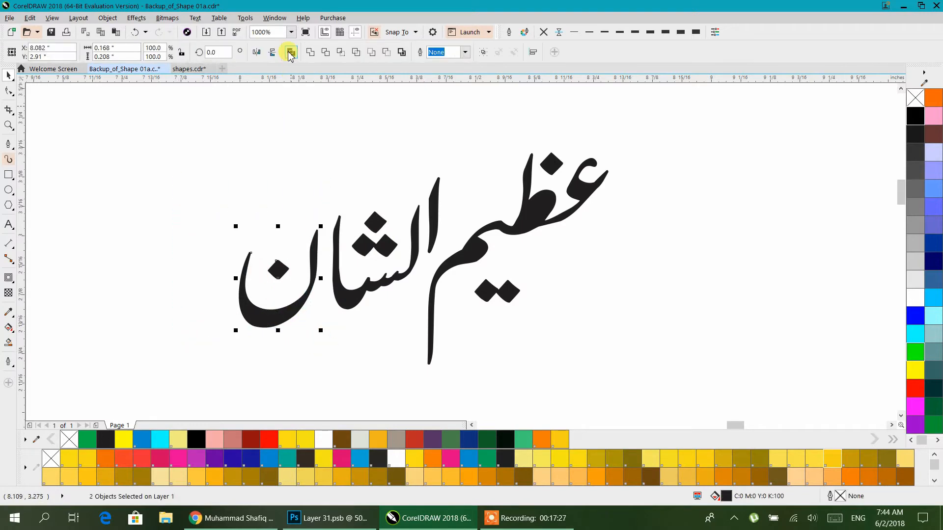
key(ctrl+l)
drag(270, 310, 311, 212)
drag(309, 312, 295, 270)
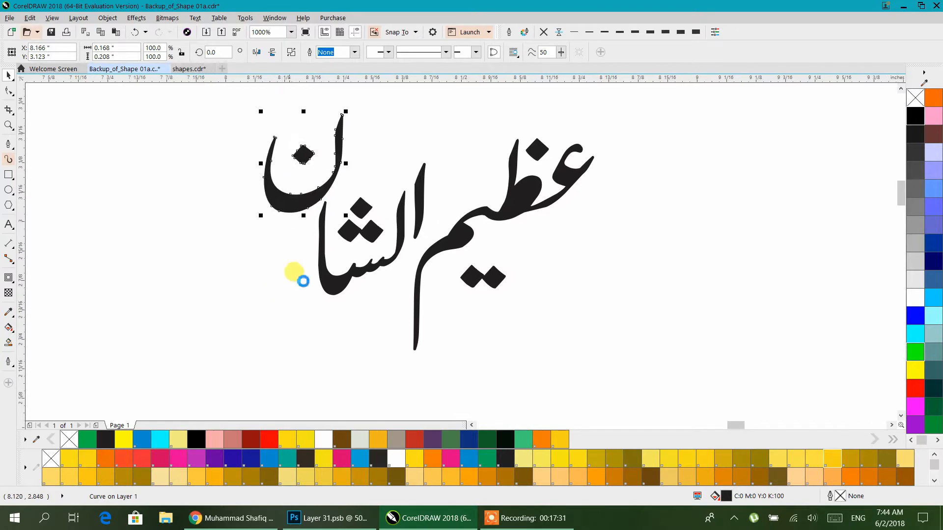
drag(269, 154, 204, 216)
Lower the ن and لشا pieces together so they stack compactly beside the alif and عظیم
drag(185, 120, 406, 394)
drag(373, 324, 385, 351)
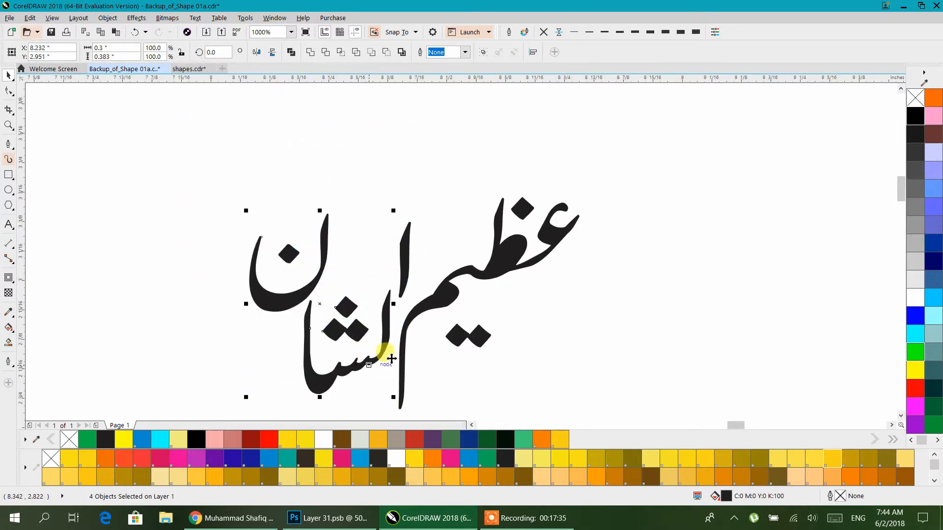
click(282, 158)
Combine all pieces of the stacked عظیم الشان lettering into a single curve
scroll(278, 149, down, 3)
drag(212, 122, 440, 295)
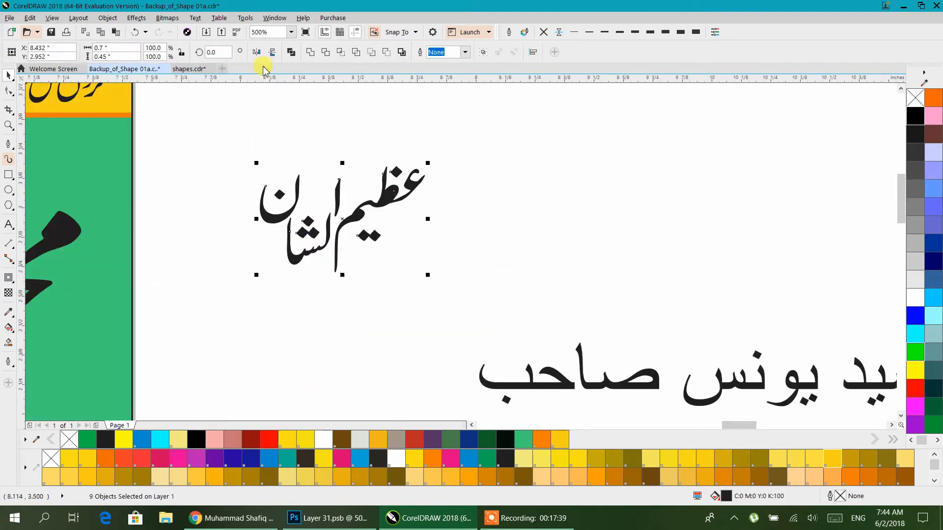
click(291, 52)
scroll(459, 164, down, 3)
scroll(463, 226, up, 5)
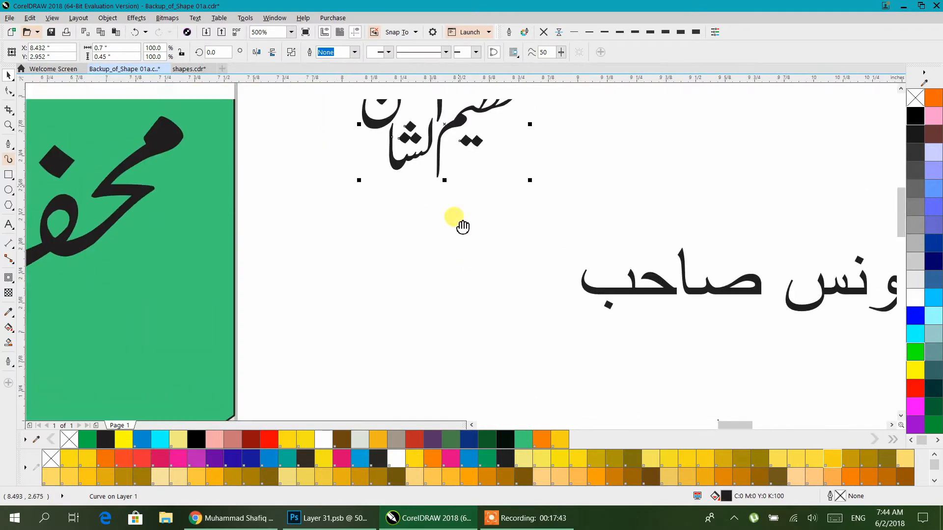
scroll(462, 227, up, 3)
Draw a circle beside the lettering and size it into two concentric circles, about 0.577 and 0.519 inches across
click(13, 196)
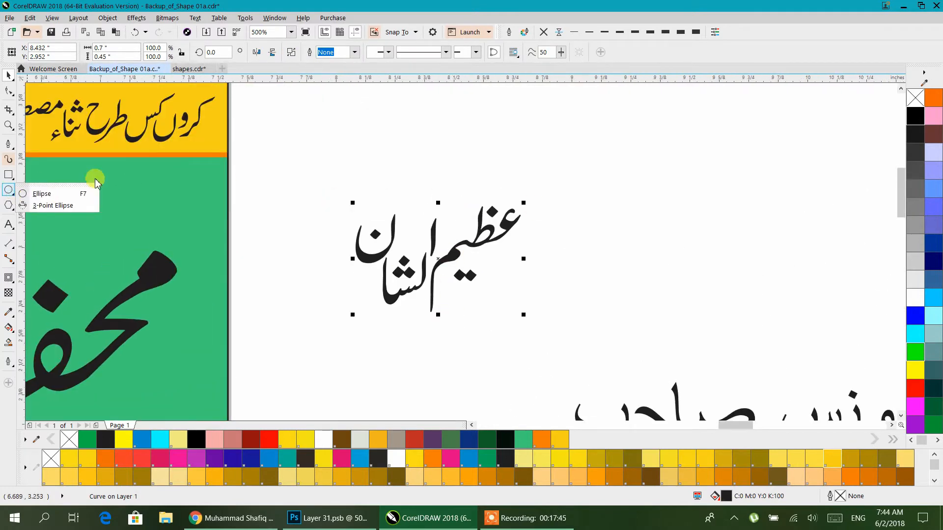
click(6, 190)
drag(538, 133, 703, 297)
click(7, 76)
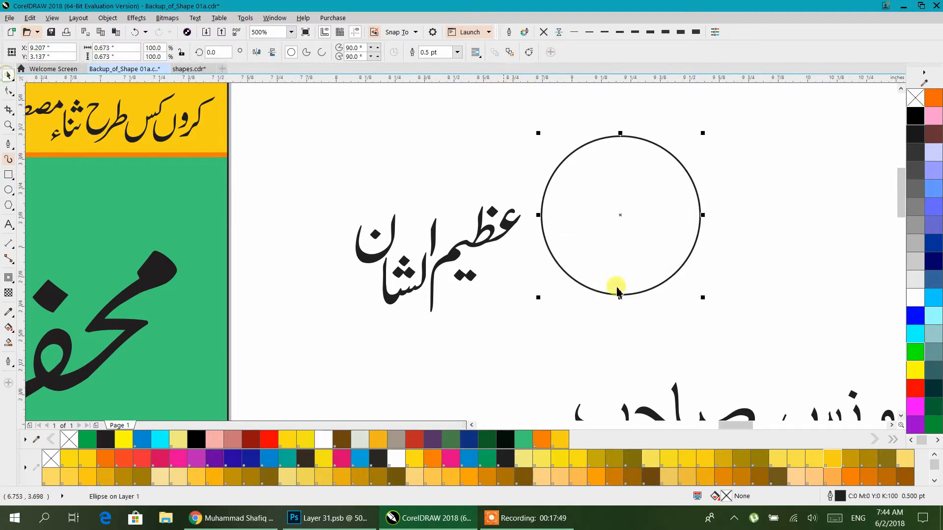
drag(704, 299, 685, 285)
click(675, 340)
drag(438, 278, 338, 278)
Fill both concentric circles with orange and remove their outlines
drag(669, 105, 427, 325)
click(540, 440)
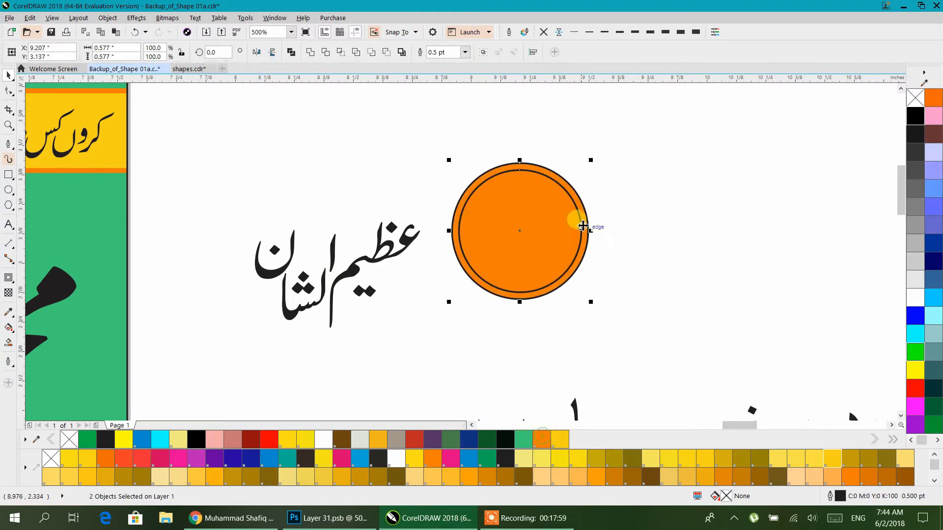
click(546, 33)
click(604, 129)
Apply a vertical fountain fill to both circles, running from orange at the bottom to golden yellow at the top
drag(646, 127, 419, 346)
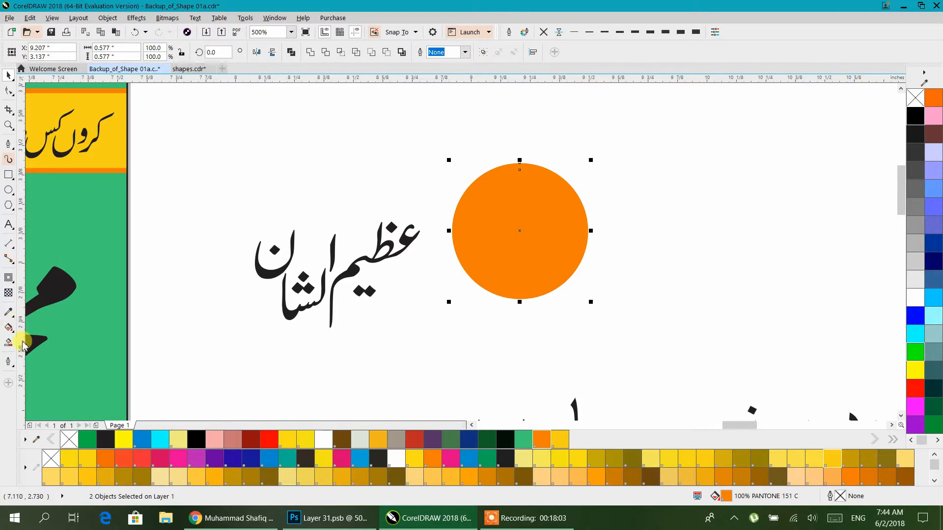
click(8, 328)
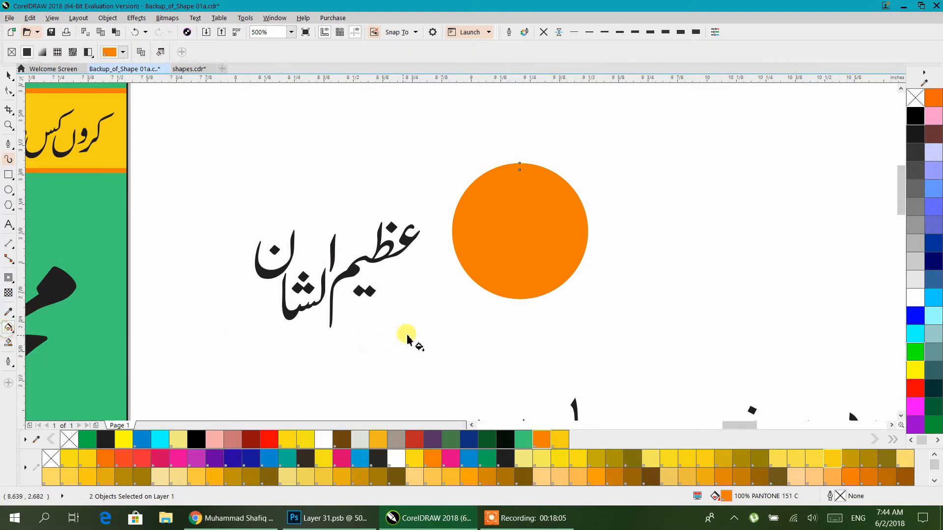
drag(518, 310, 520, 164)
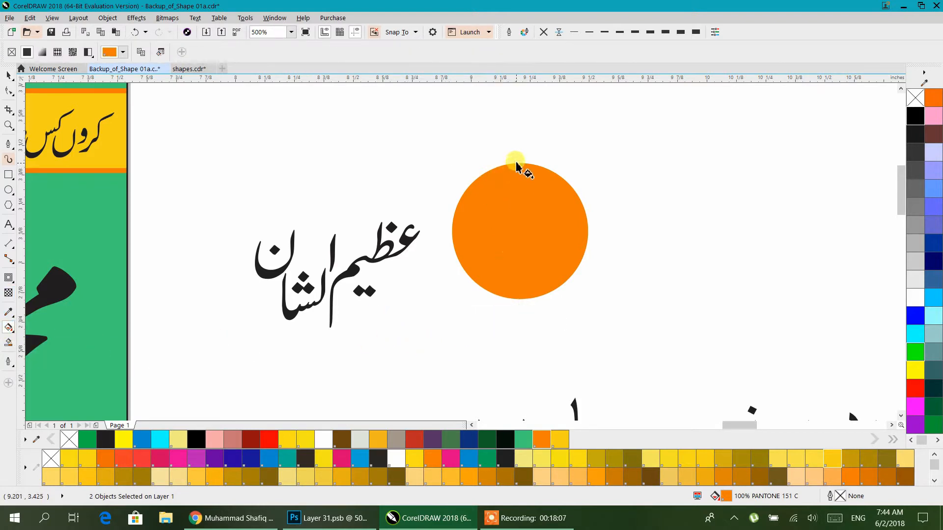
drag(536, 261, 517, 169)
scroll(519, 166, up, 1)
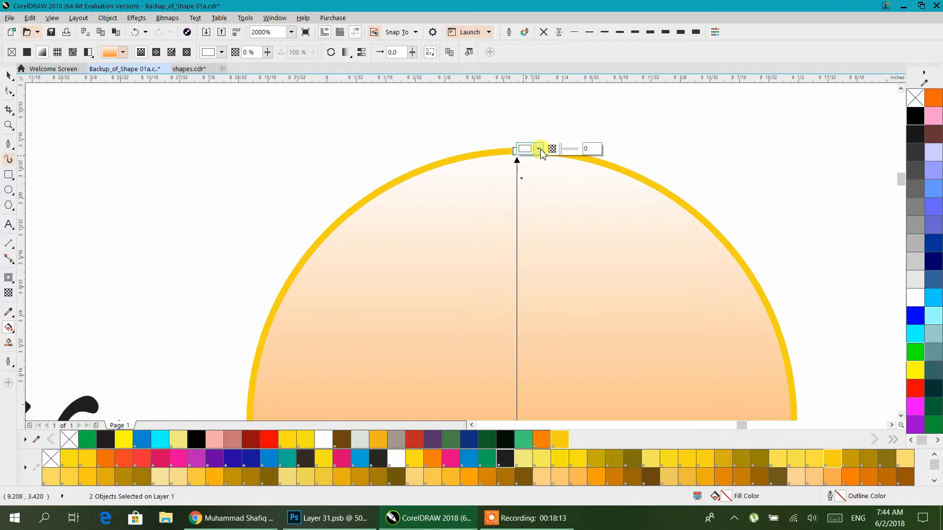
click(515, 150)
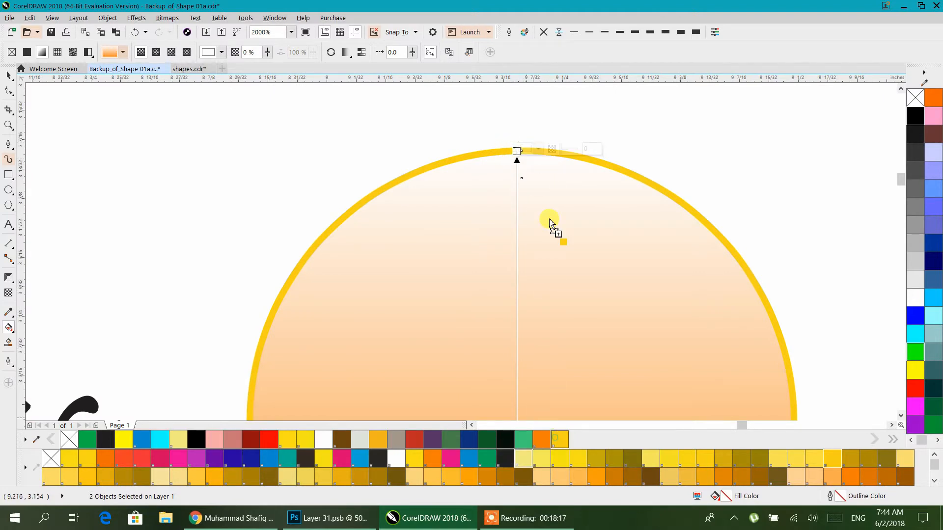
drag(551, 222, 514, 156)
scroll(352, 244, down, 4)
scroll(444, 193, left, 3)
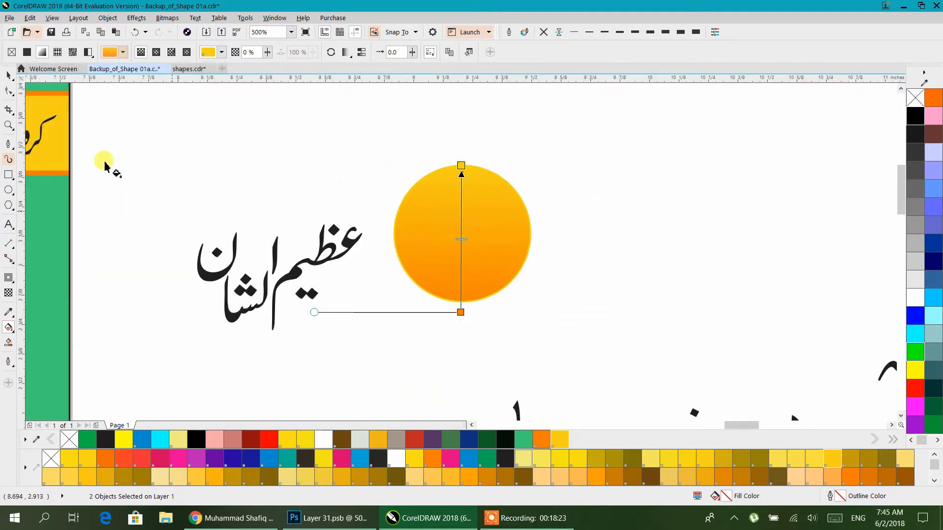
Mirror the inner circle vertically so its gradient runs opposite to the outer circle's
click(8, 76)
click(760, 149)
click(434, 250)
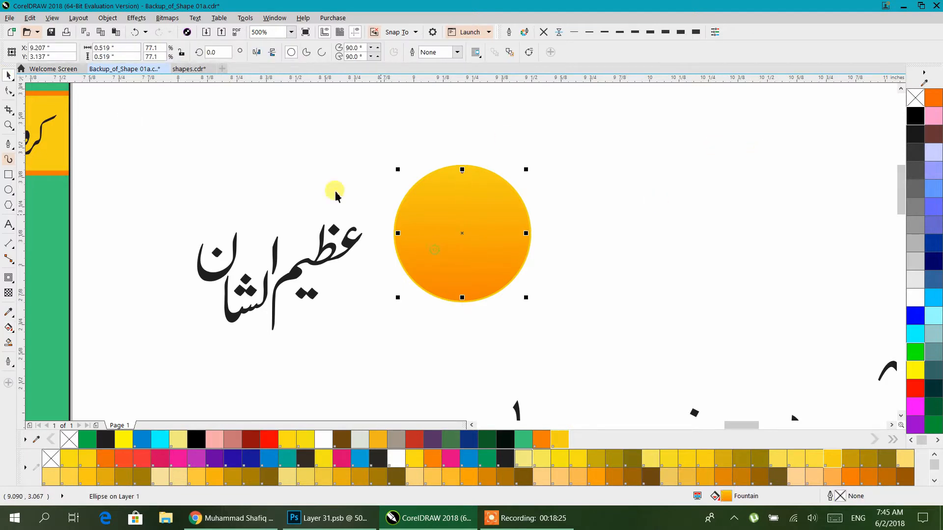
click(274, 52)
click(602, 131)
Scale the عظیم الشان lettering to 33.3% and align its centre with the inner circle
click(310, 265)
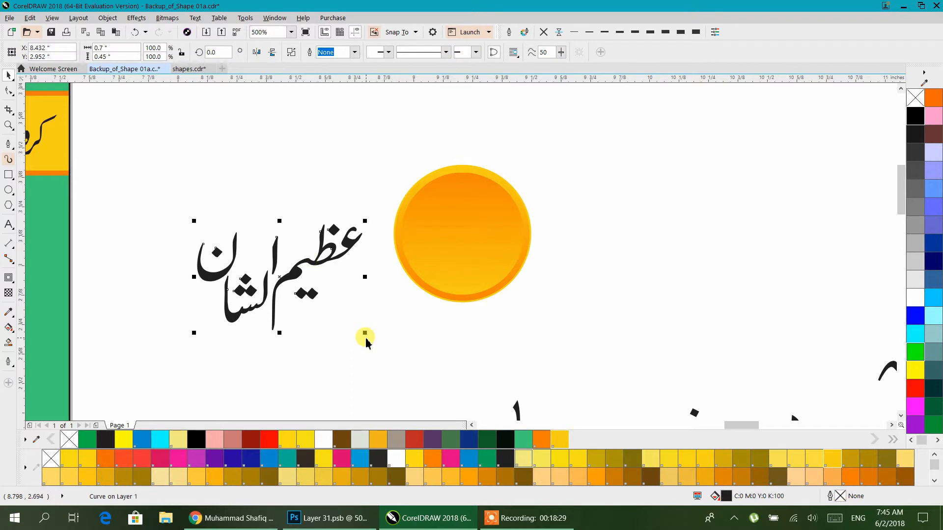
drag(364, 337, 316, 319)
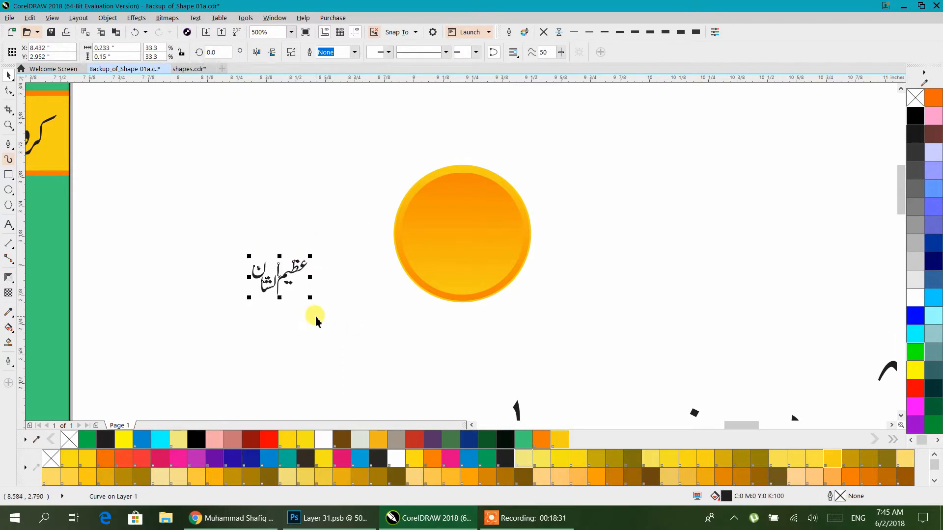
shift+click(448, 245)
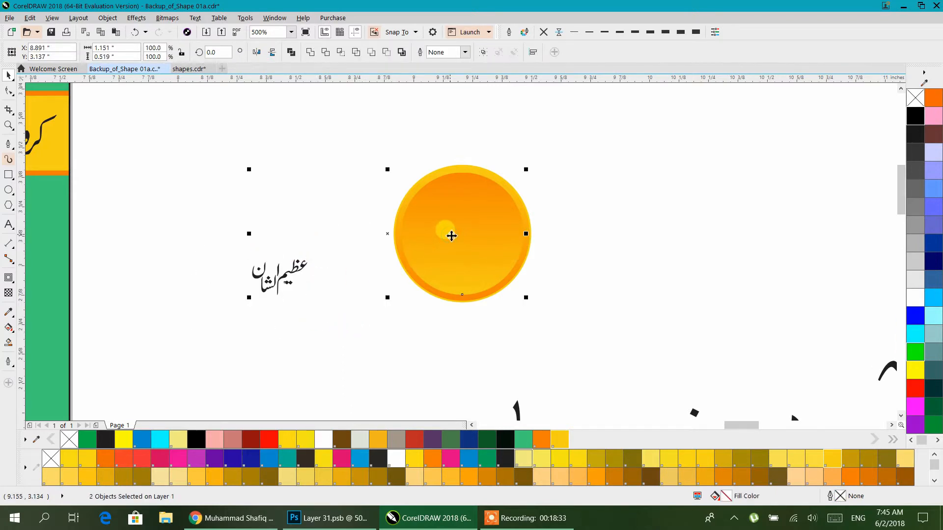
key(c)
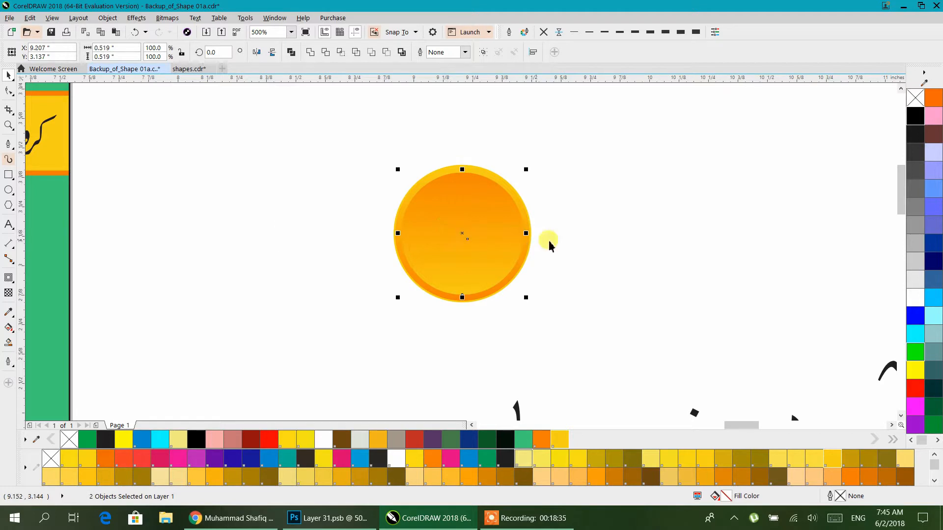
Bring the عظیم الشان lettering in front of the circles and enlarge it to nearly fill the inner circle
drag(571, 146, 407, 273)
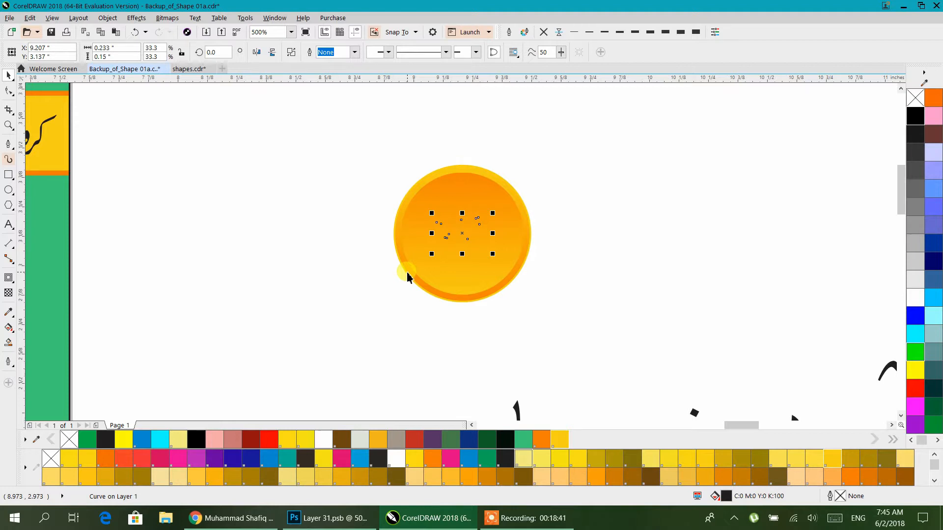
click(594, 241)
drag(326, 173, 522, 286)
scroll(484, 226, up, 1)
mouse_move(479, 244)
mouse_down()
mouse_move(478, 232)
mouse_move(536, 221)
mouse_move(555, 189)
mouse_move(578, 177)
mouse_up()
scroll(624, 103, down, 2)
Group the lettering with both circles and place the badge on the green area above the word محفل
drag(653, 144, 400, 351)
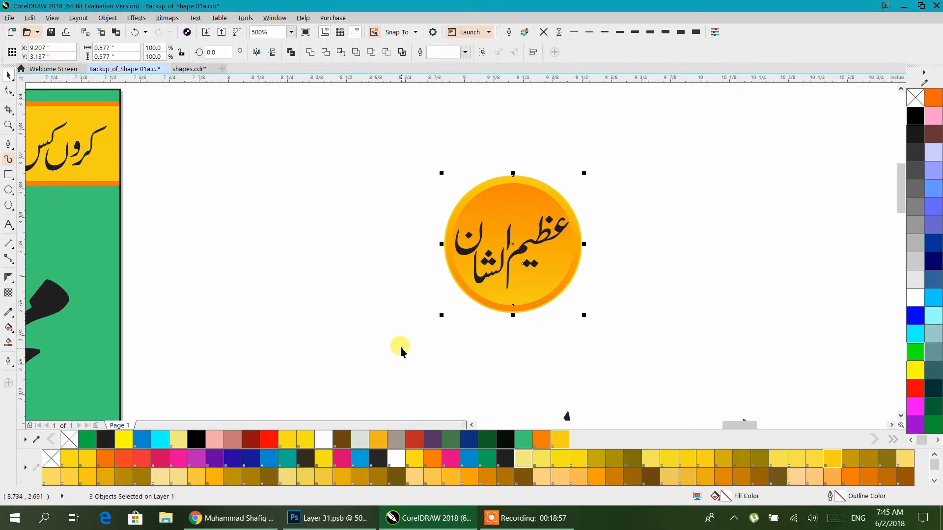
key(ctrl+g)
scroll(563, 268, down, 1)
scroll(563, 267, down, 3)
drag(580, 267, 409, 282)
click(555, 232)
drag(435, 319, 604, 276)
scroll(511, 248, down, 1)
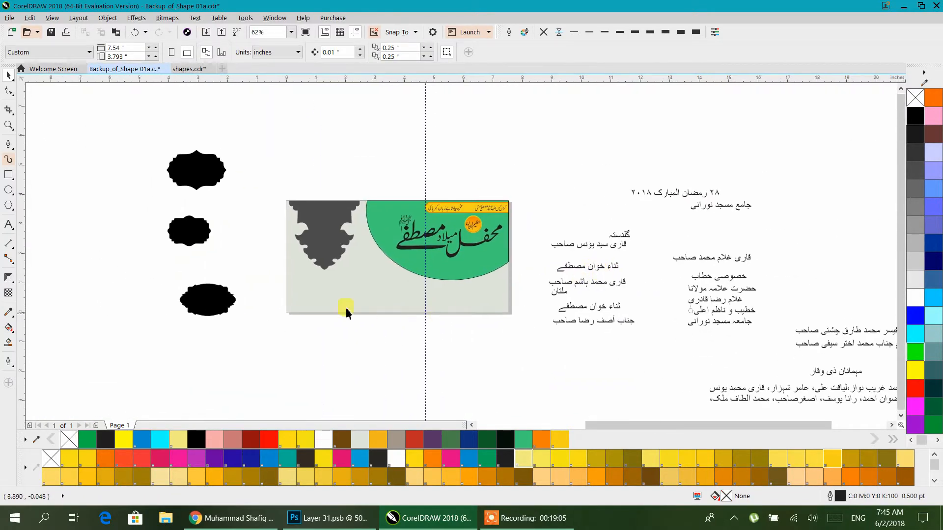
Shrink the green curved shape vertically to a height of 2.1 inches by raising its lower edge
click(207, 248)
drag(394, 274, 375, 262)
scroll(456, 275, up, 1)
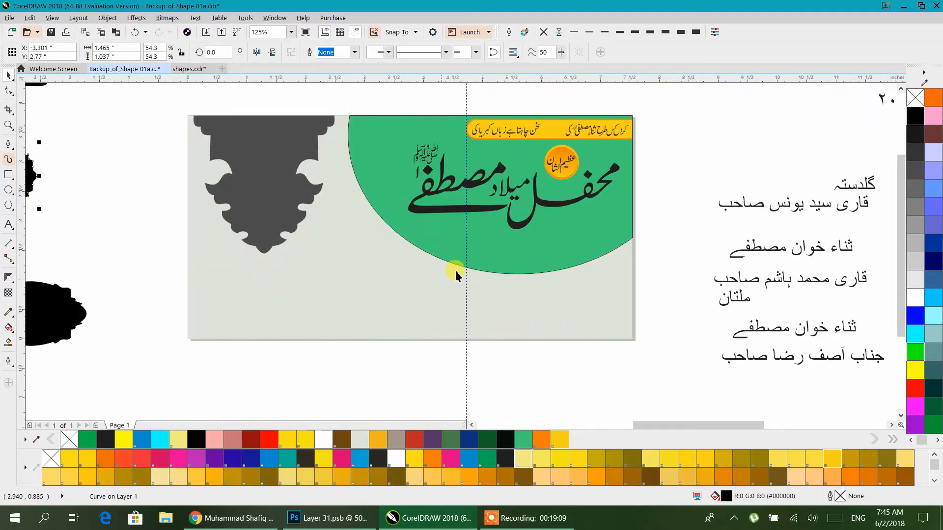
click(495, 231)
drag(495, 279, 482, 245)
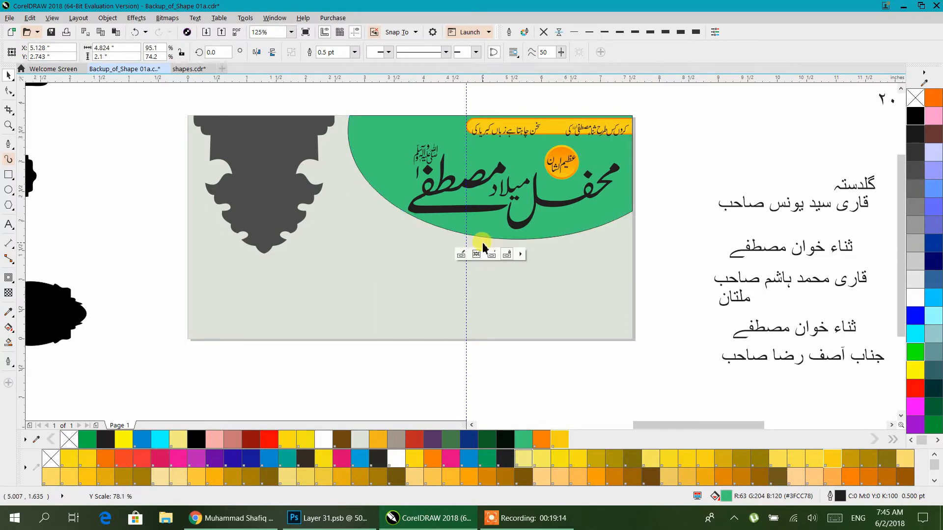
Try to bulge the green shape's curved edge outward by pulling the control handle near its upper corner with the Shape tool
click(14, 95)
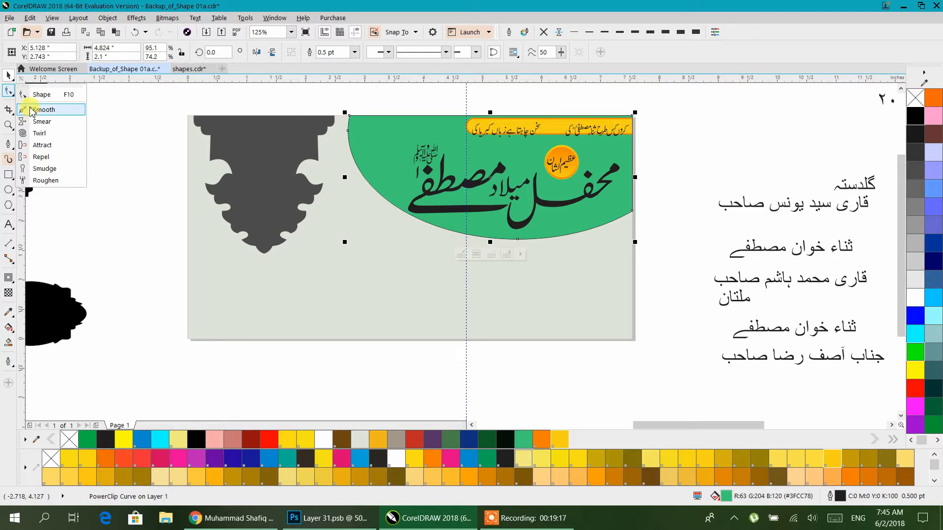
click(30, 94)
click(346, 130)
drag(348, 193, 354, 220)
click(9, 76)
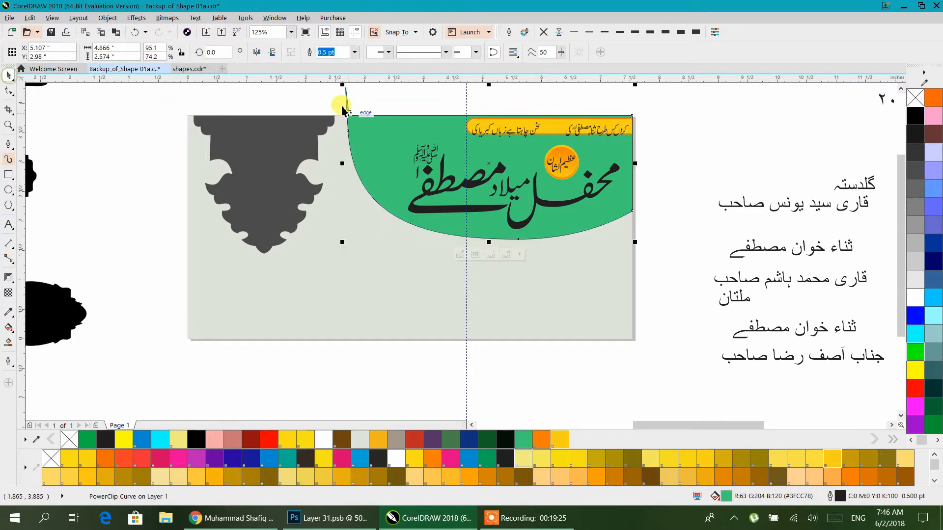
scroll(342, 113, up, 2)
click(358, 141)
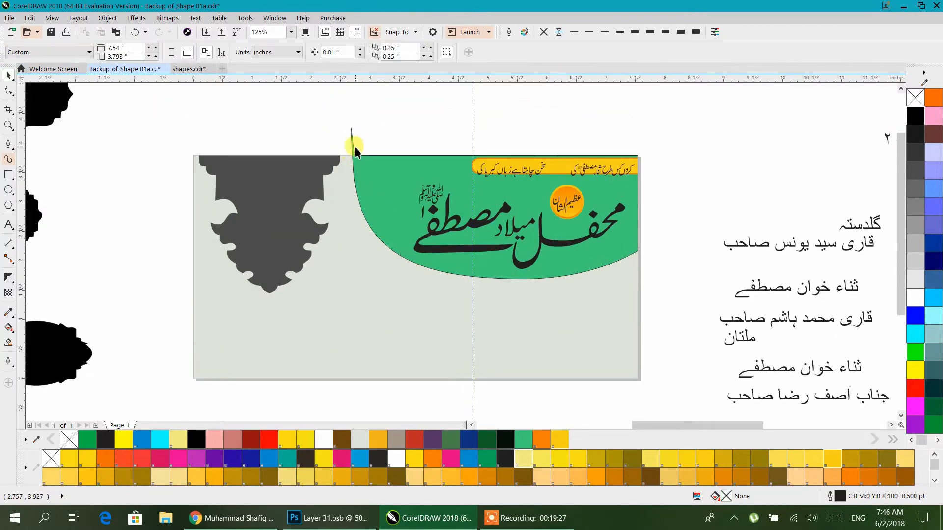
Try replacing the green shape with a new ellipse about 5.27 by 3.82 inches around the title lettering
click(383, 167)
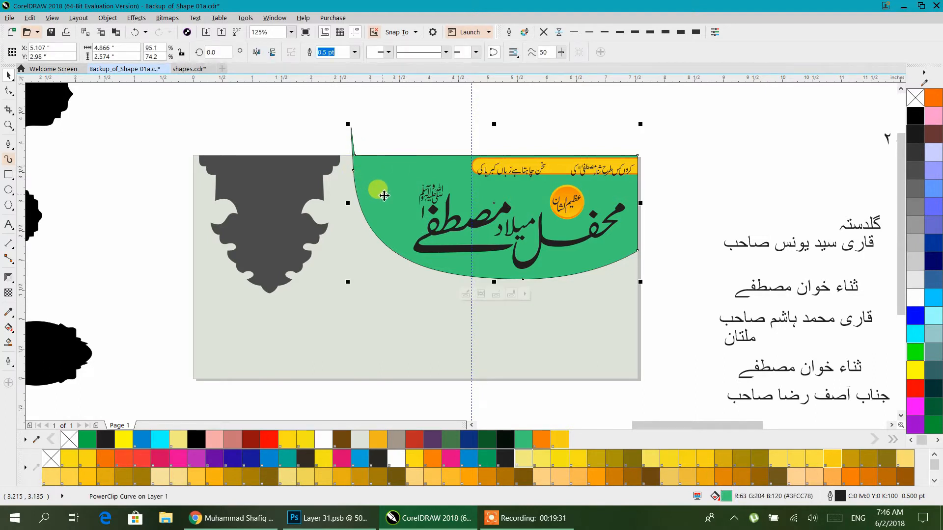
key(Delete)
drag(381, 197, 299, 199)
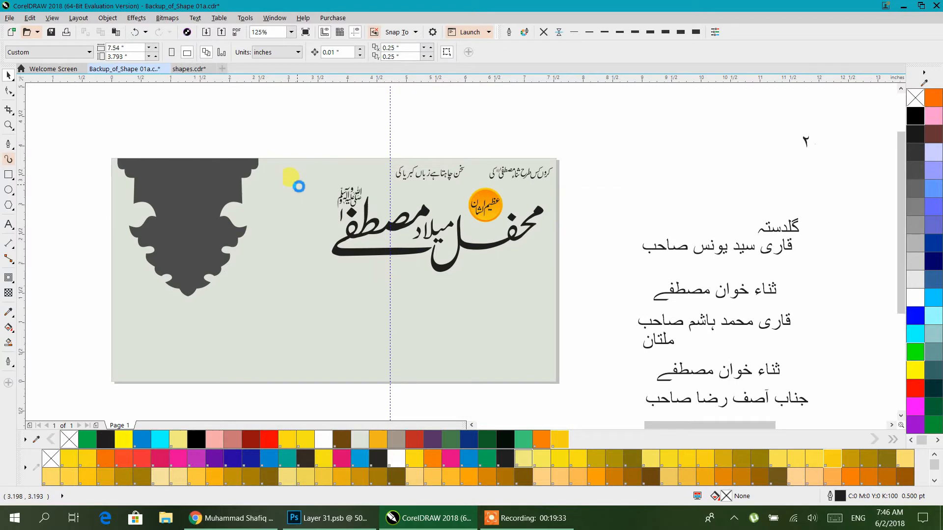
click(9, 191)
click(37, 189)
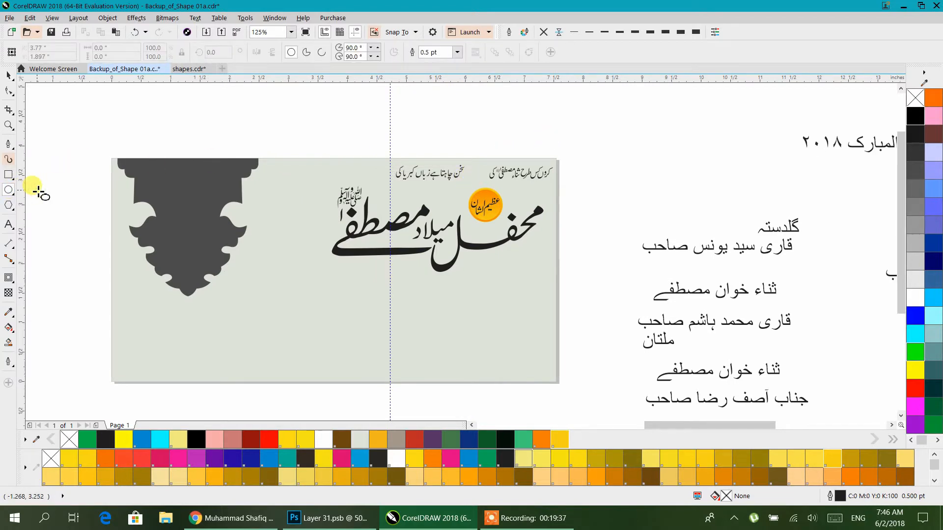
drag(604, 121, 295, 295)
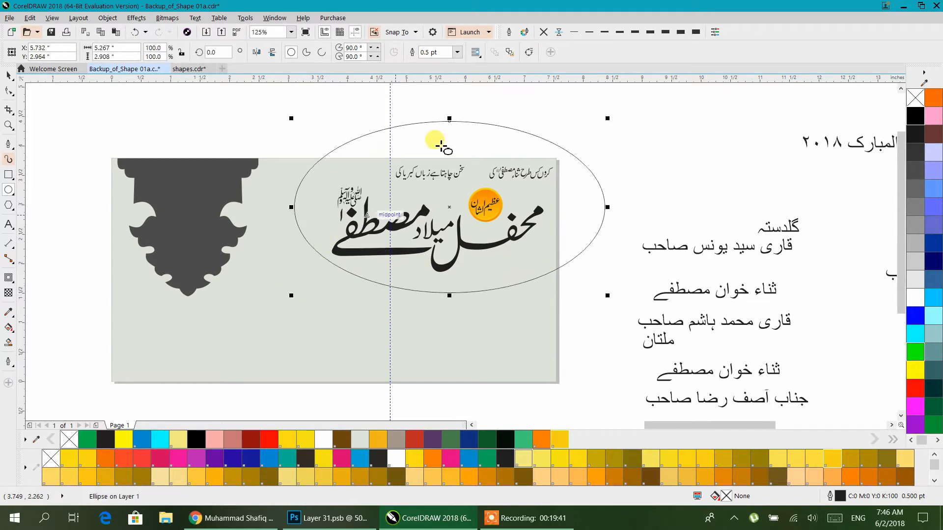
drag(452, 121, 427, 98)
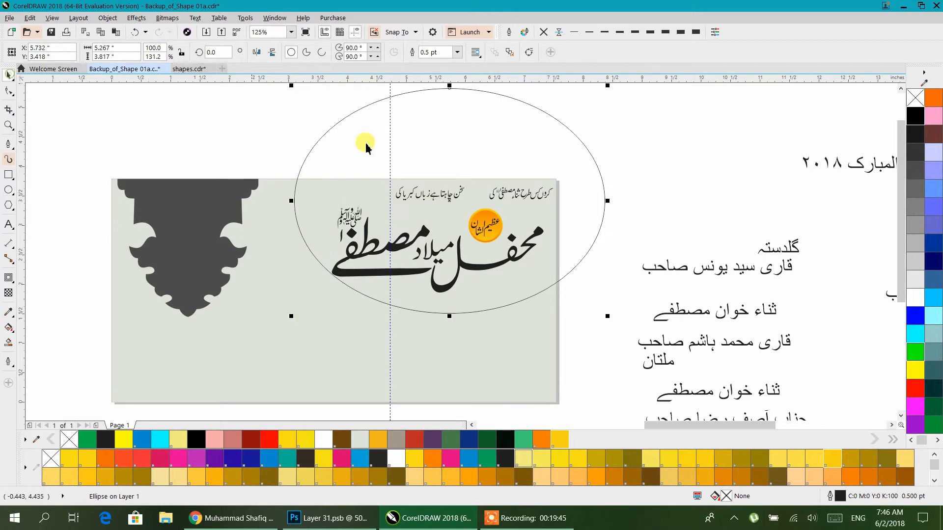
mouse_move(490, 139)
mouse_down()
mouse_move(490, 152)
mouse_move(482, 146)
mouse_up()
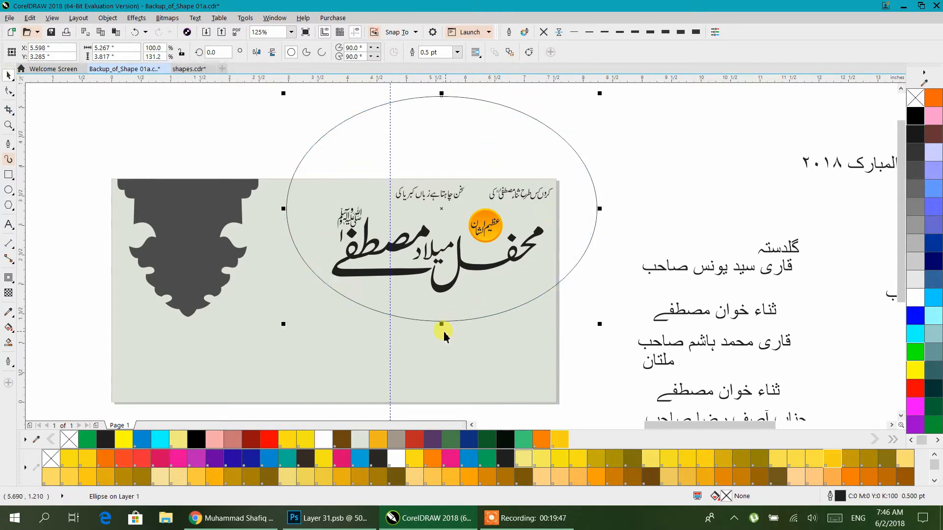
Undo the new ellipse, the deletion of the green shape and the reshaping of its curved edge
key(ctrl+z)
key(ctrl+z)
key(ctrl+z)
key(ctrl+z)
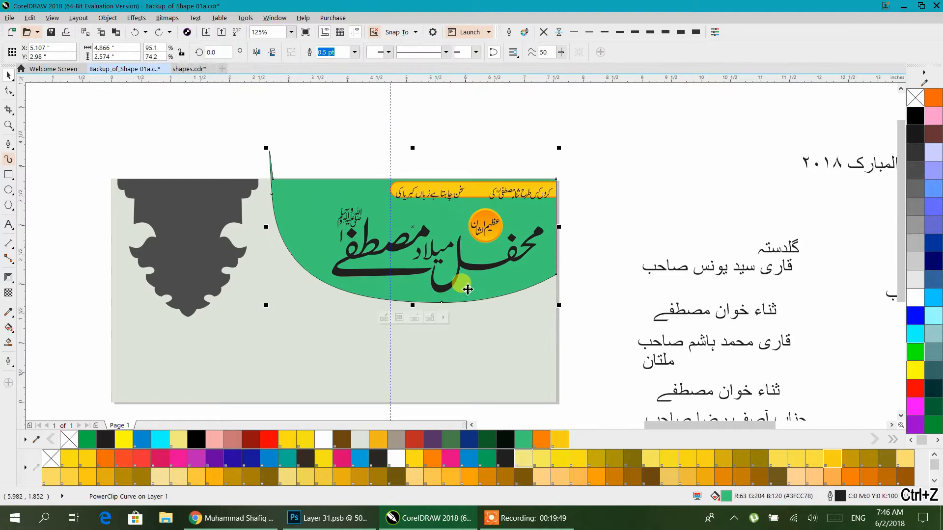
right_click(475, 189)
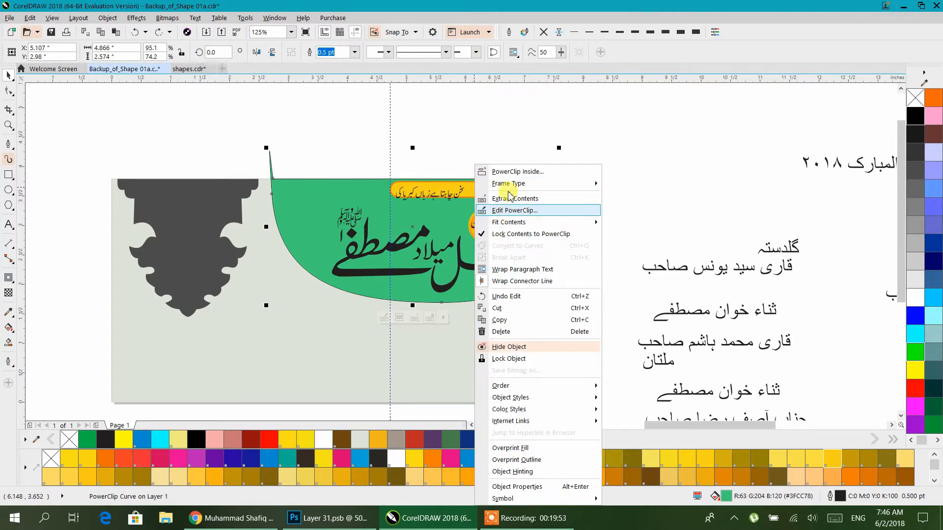
click(421, 135)
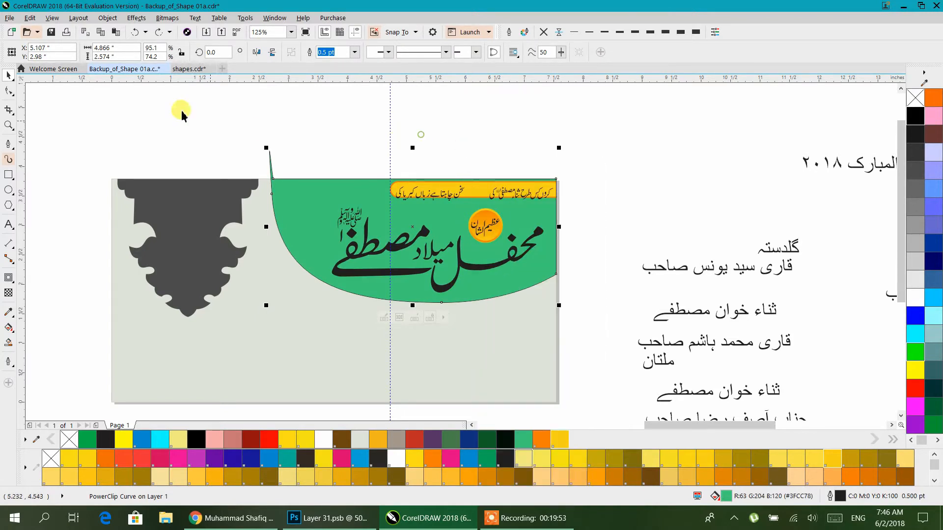
click(140, 33)
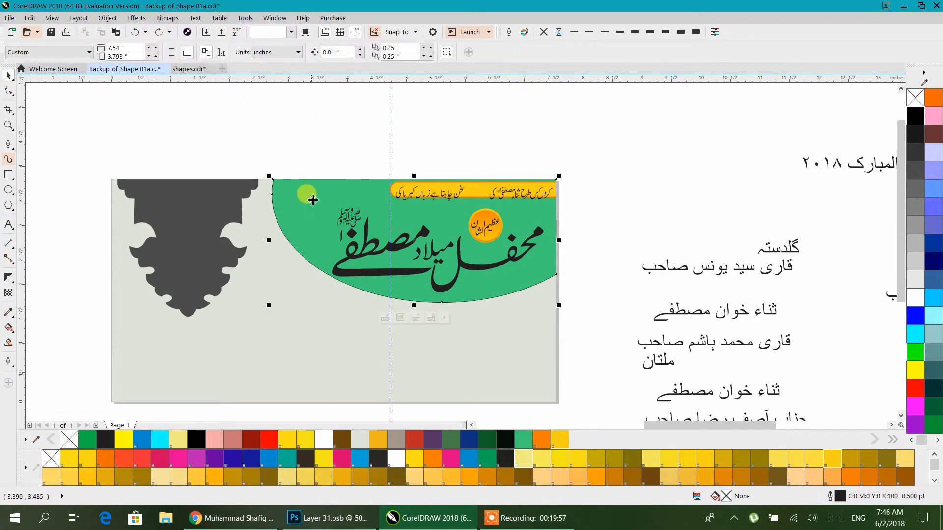
Reshape the green shape's lower edge by pulling its control handles outward, giving a fuller curve and a rounded corner at the page edge
click(9, 91)
click(343, 283)
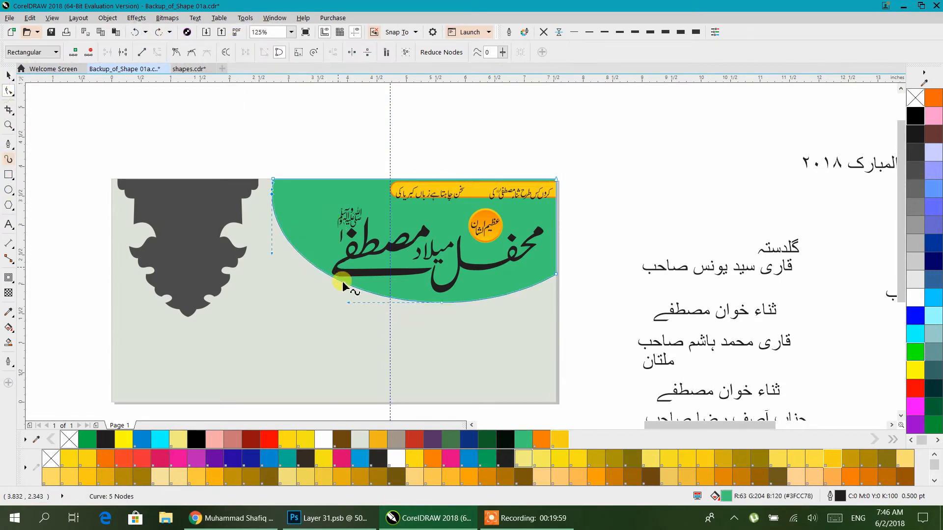
drag(351, 305, 312, 309)
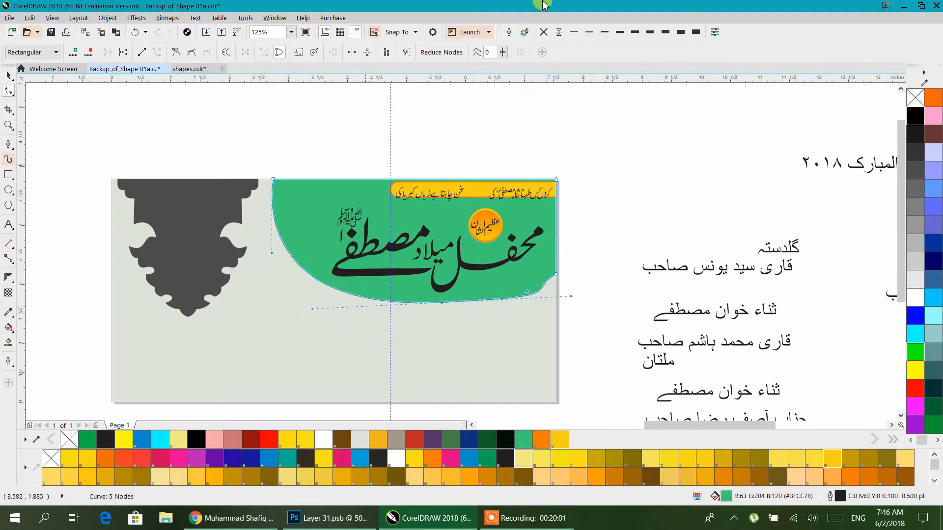
scroll(552, 301, up, 4)
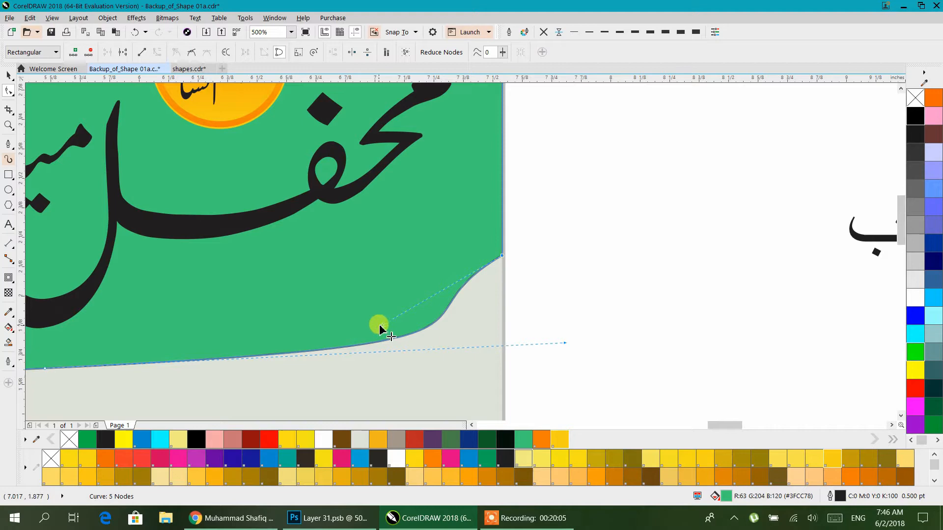
drag(381, 326, 492, 328)
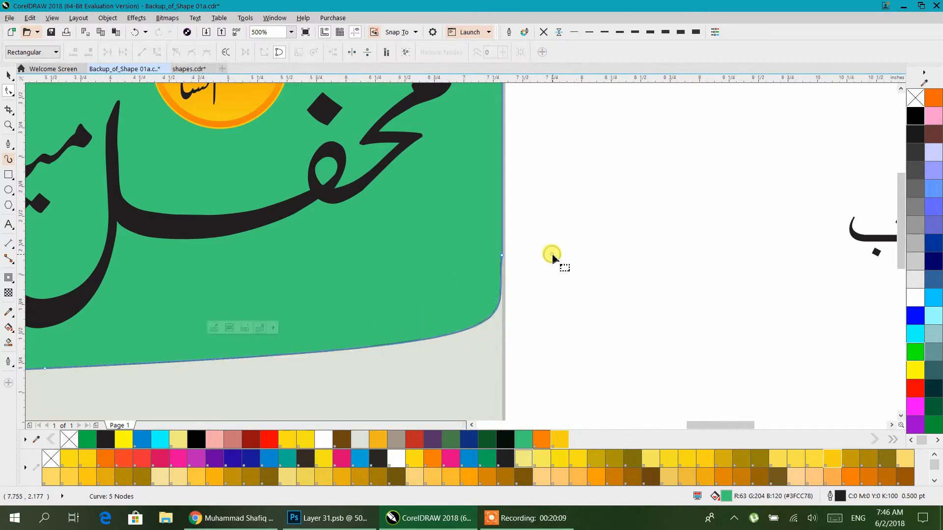
scroll(552, 254, down, 4)
scroll(357, 330, up, 2)
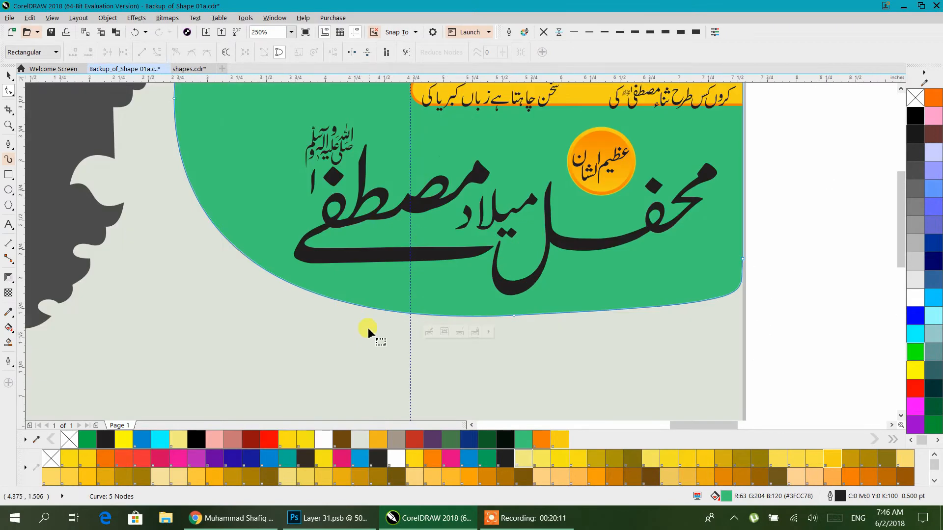
Apply a one-step inside contour with a 0.05 inch offset to the dark grey ornament
scroll(368, 332, down, 2)
click(8, 75)
click(200, 211)
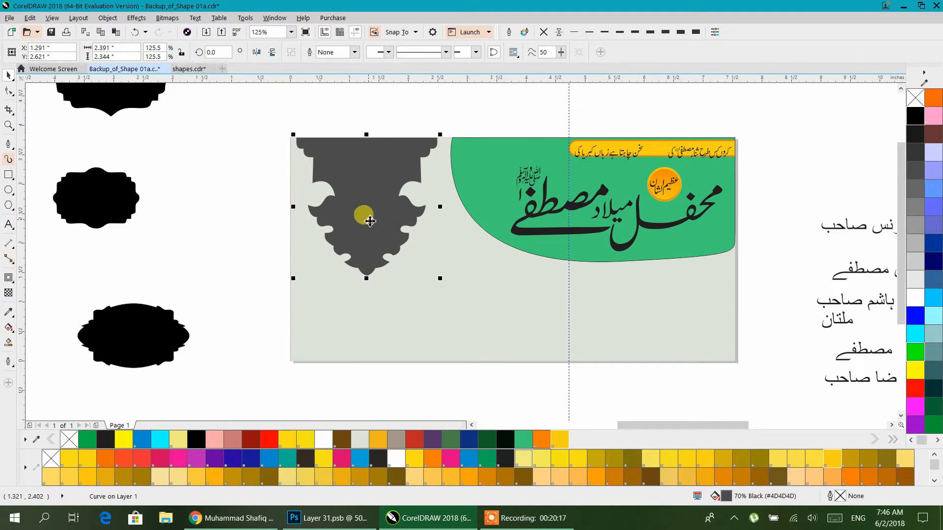
click(12, 281)
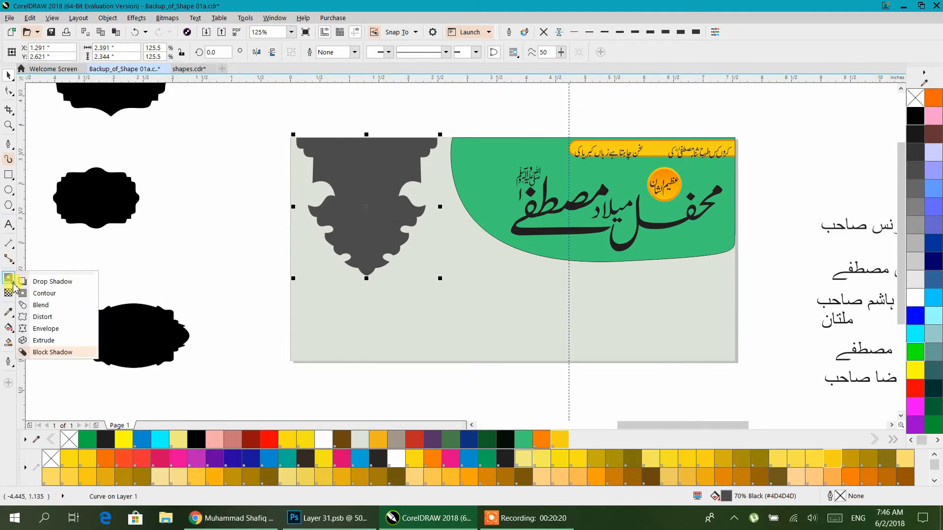
click(44, 294)
drag(363, 169, 376, 141)
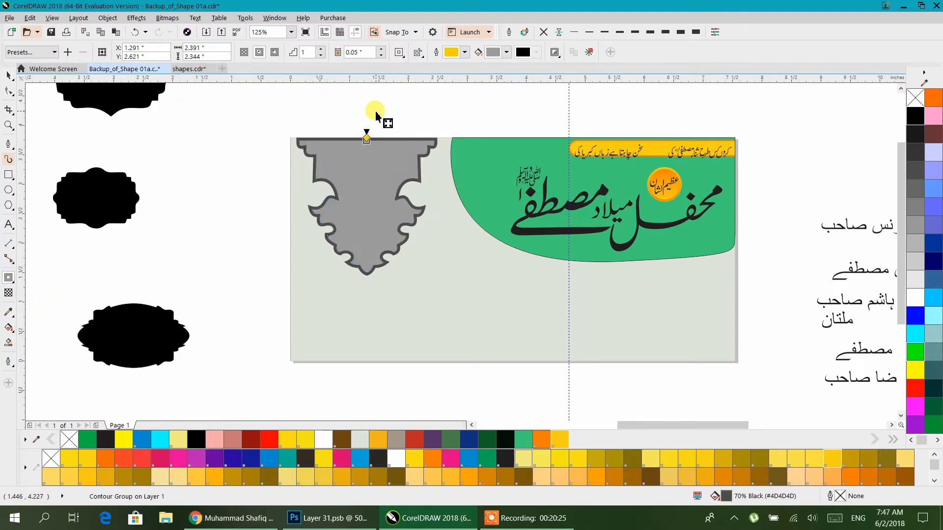
Try the ornament's contour with a 0.104 inch offset and up to 4 steps, and return it to 1 step
scroll(335, 129, up, 5)
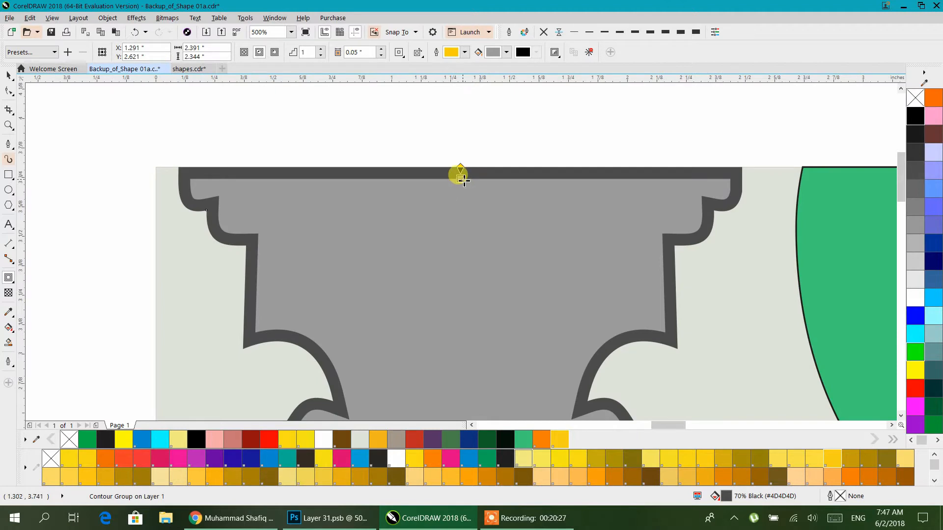
drag(461, 177, 460, 192)
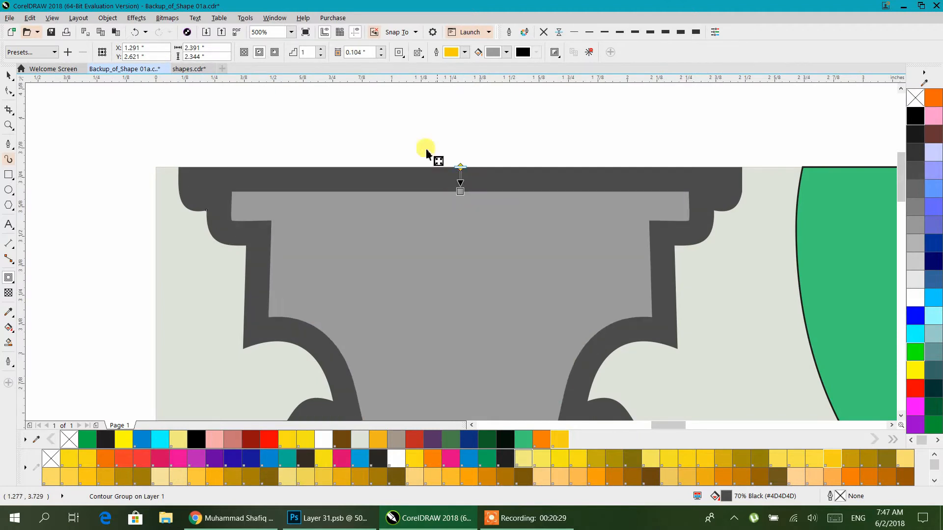
click(322, 50)
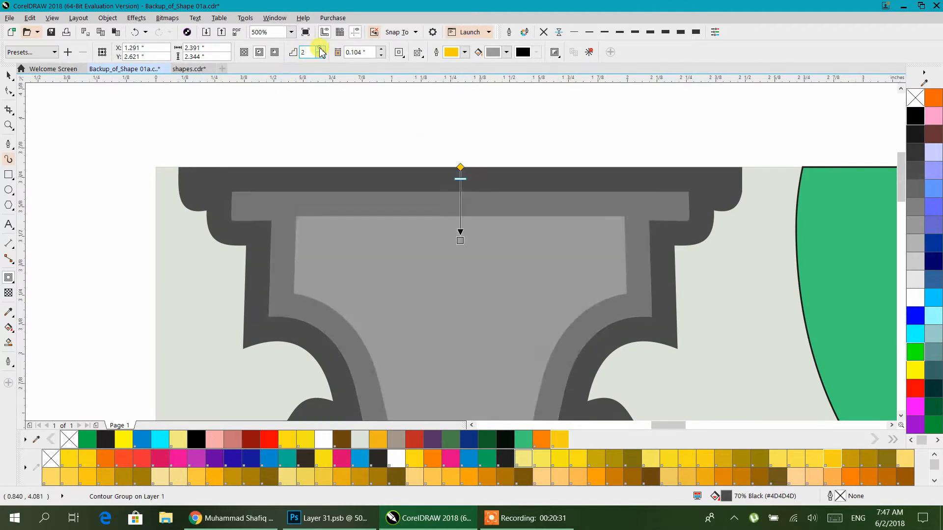
click(321, 50)
click(322, 50)
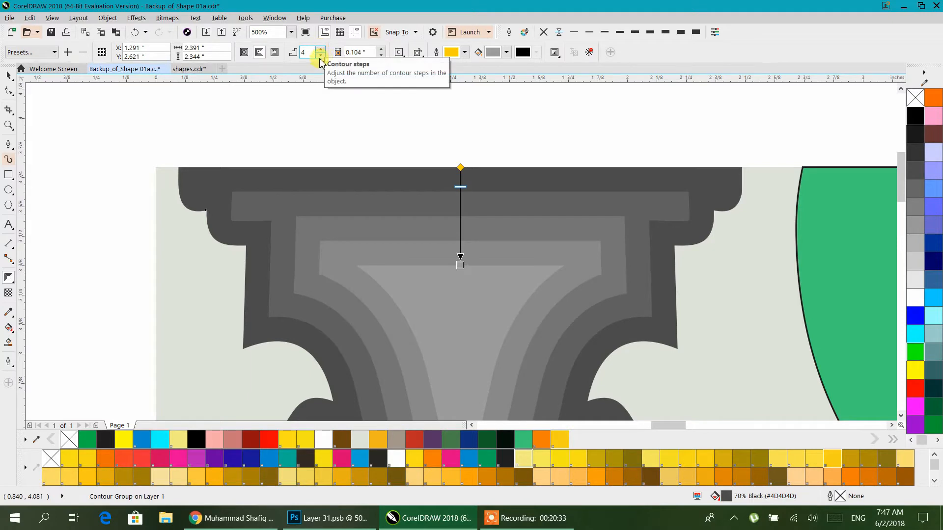
click(321, 55)
click(321, 56)
click(321, 56)
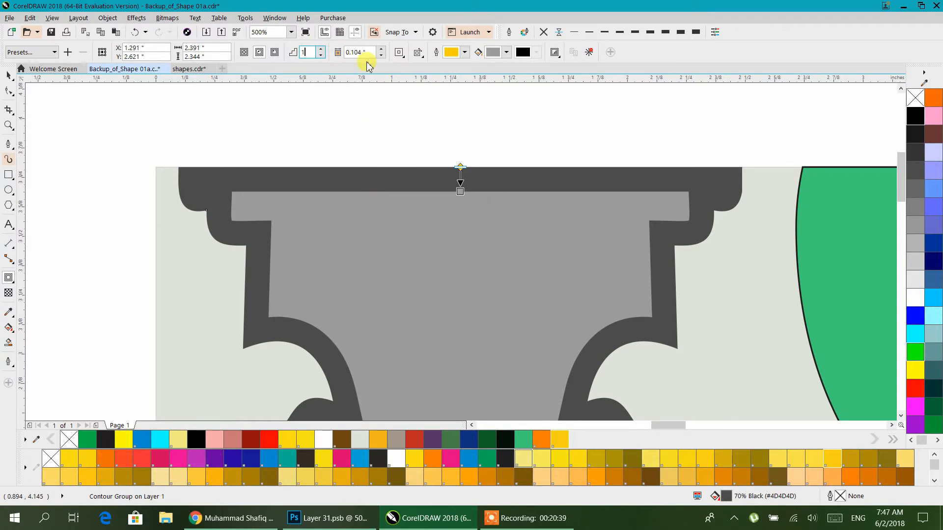
Set the ornament's contour offset to 0.04 inches
click(381, 57)
click(380, 56)
click(381, 56)
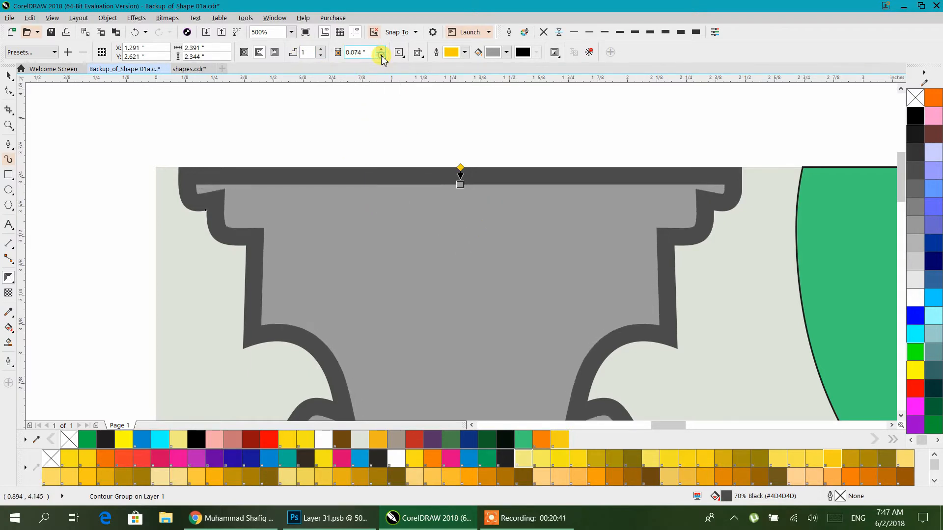
click(381, 56)
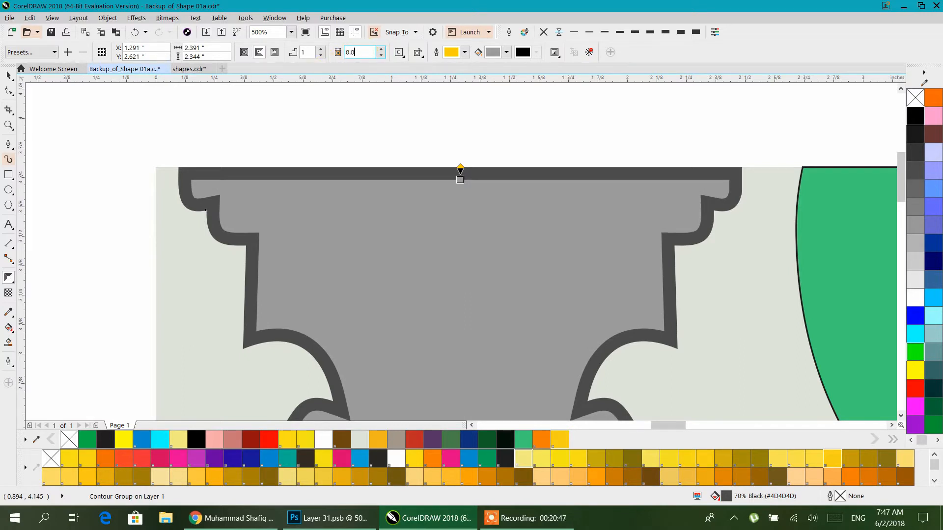
key(Return)
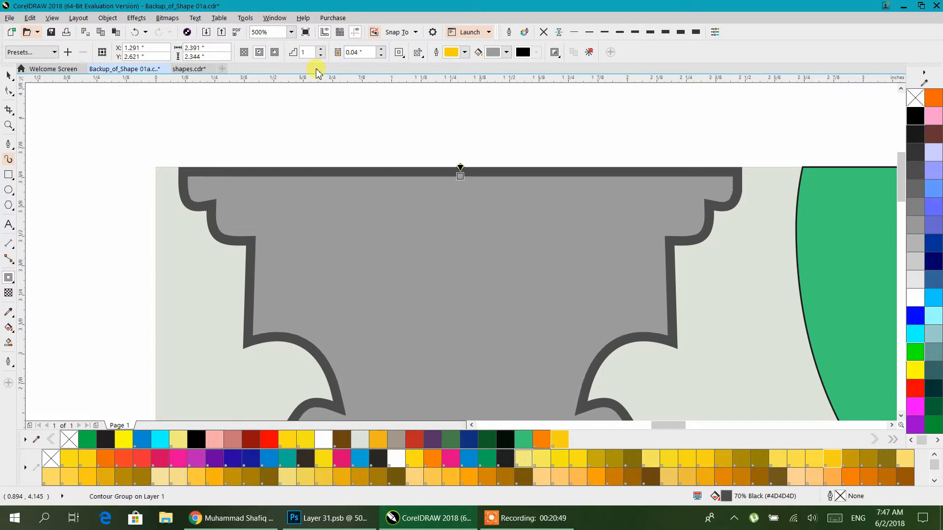
scroll(385, 93, down, 6)
scroll(368, 186, up, 2)
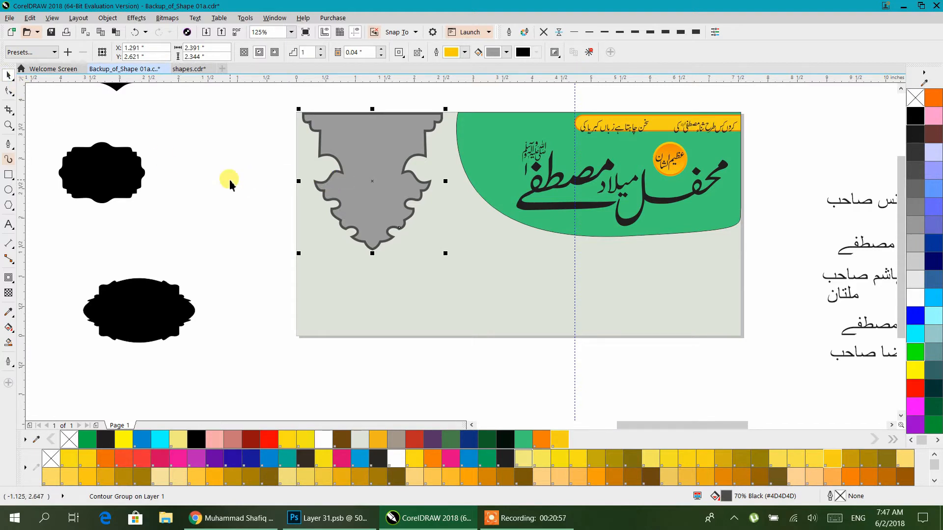
click(8, 91)
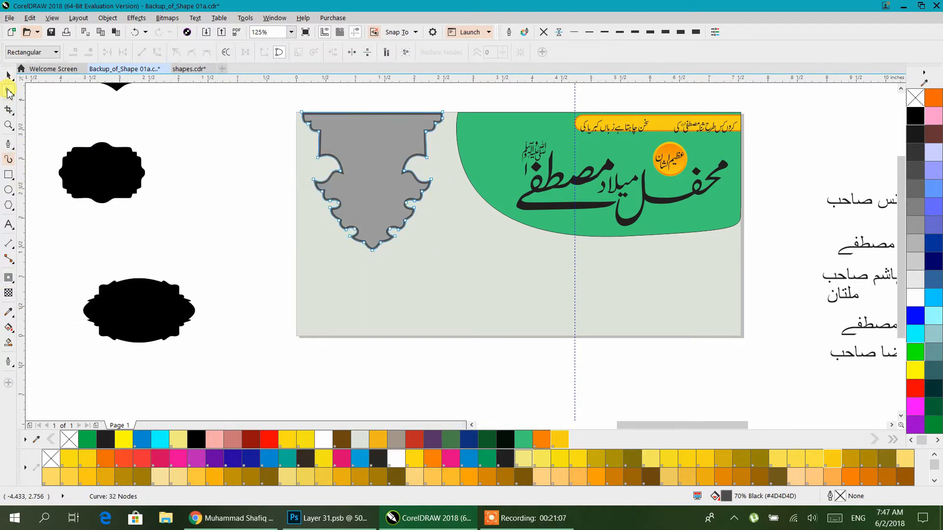
drag(337, 120, 354, 134)
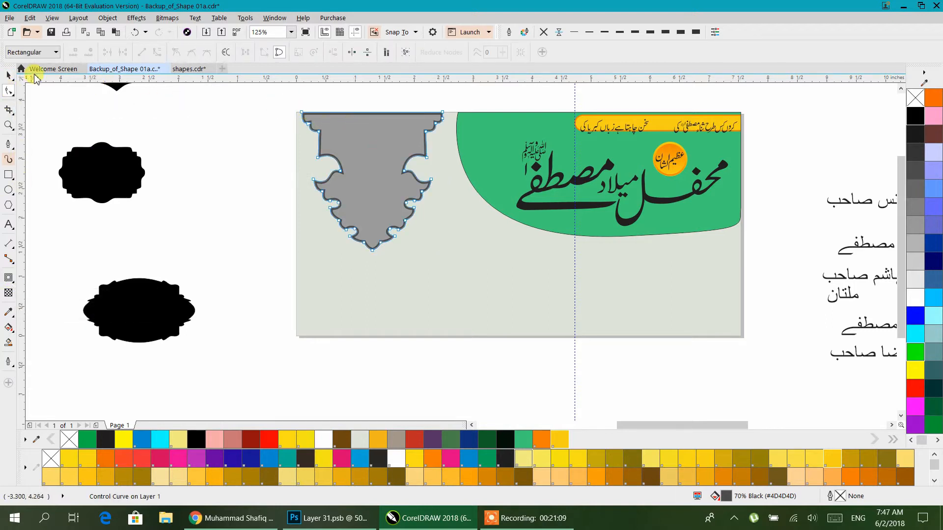
click(10, 80)
click(60, 83)
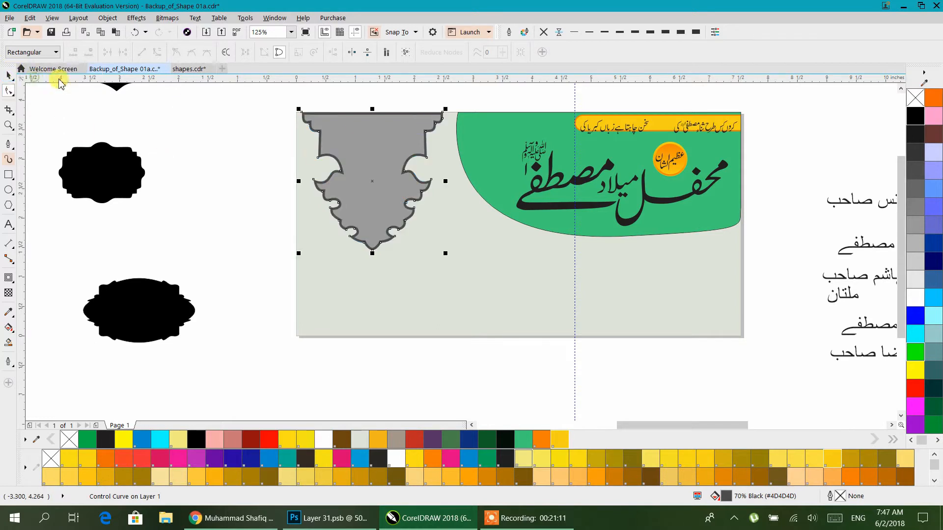
Break the ornament's contour apart into separate curves and shift the inner curve off the outer one
click(7, 279)
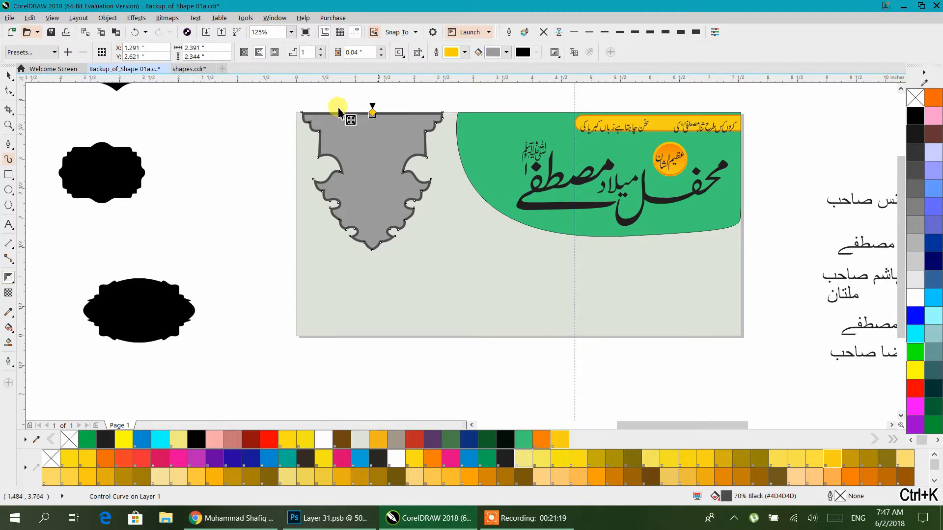
click(9, 76)
drag(327, 140, 352, 148)
click(217, 160)
key(ctrl+k)
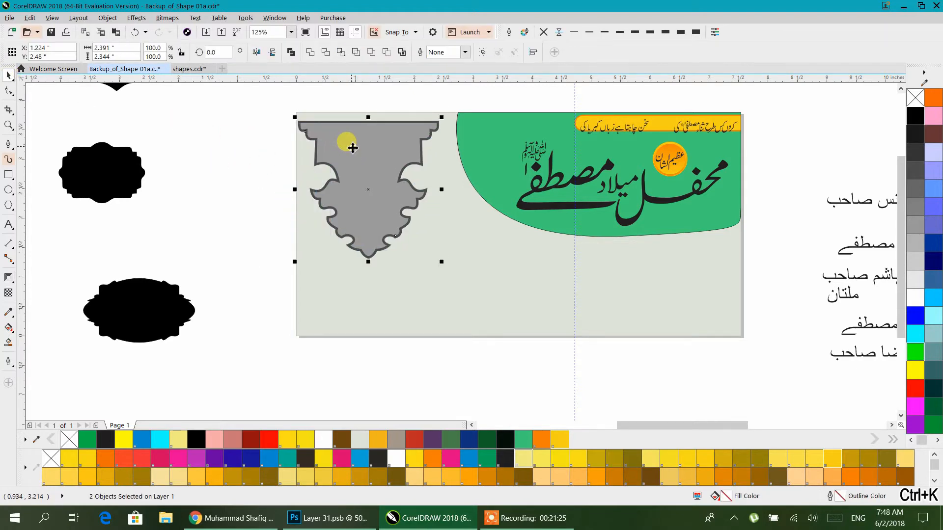
click(156, 112)
drag(353, 152, 344, 180)
Align the inner and outer ornament curves on their centres and place the pair against the card's upper edge
drag(257, 111, 431, 305)
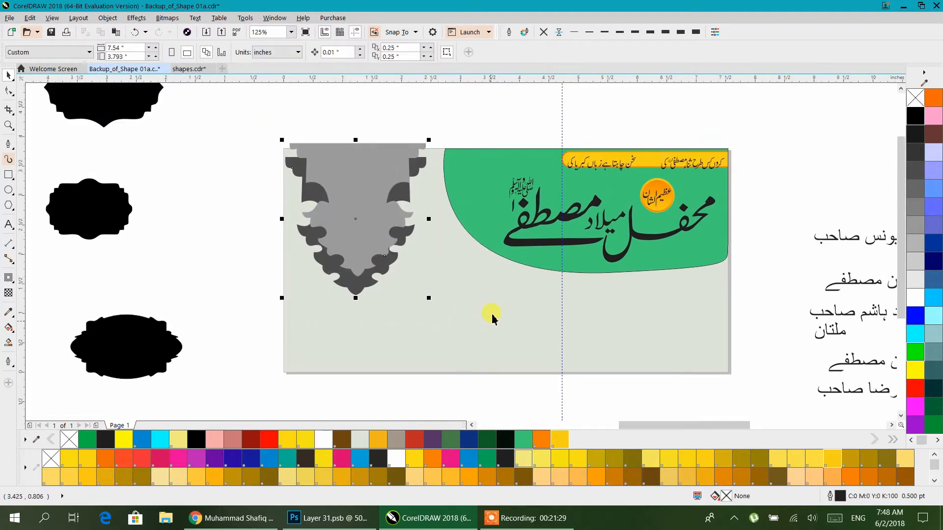
key(e)
drag(354, 221, 366, 214)
click(257, 215)
click(371, 236)
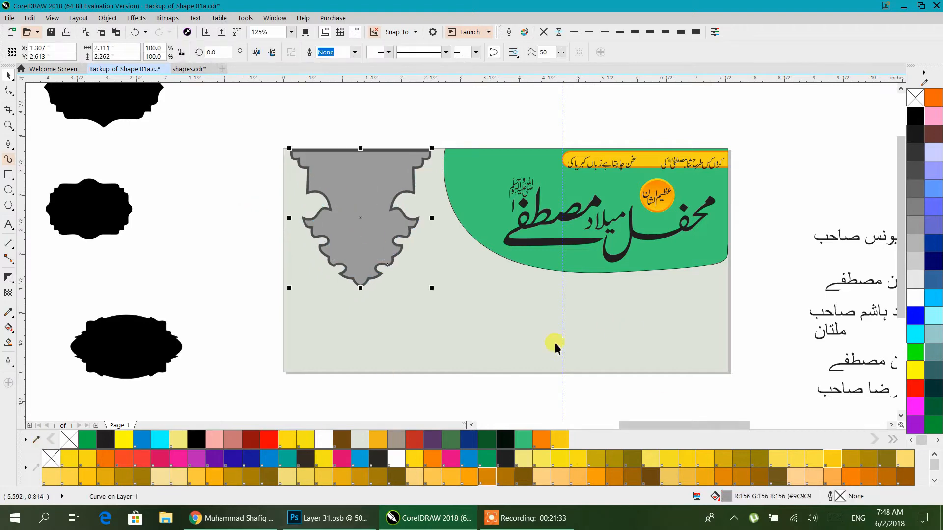
Nudge the Urdu verse text slightly upward inside the yellow strip above the title
scroll(633, 165, up, 4)
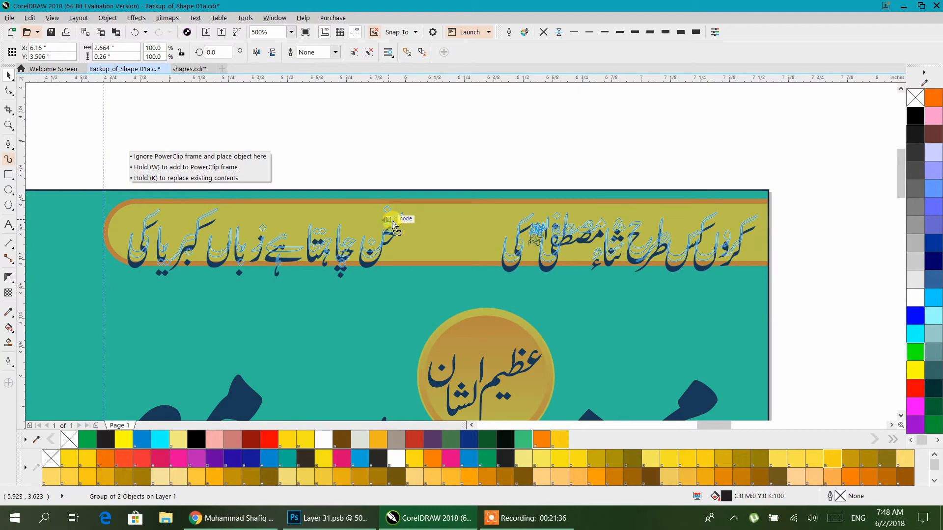
click(388, 235)
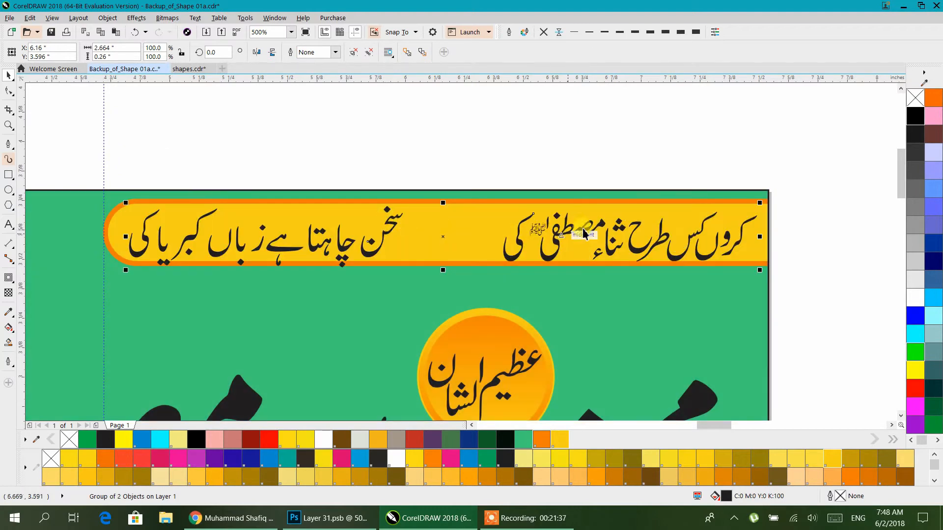
scroll(562, 259, up, 3)
drag(572, 234, 577, 215)
scroll(576, 215, down, 4)
click(847, 234)
scroll(846, 234, down, 4)
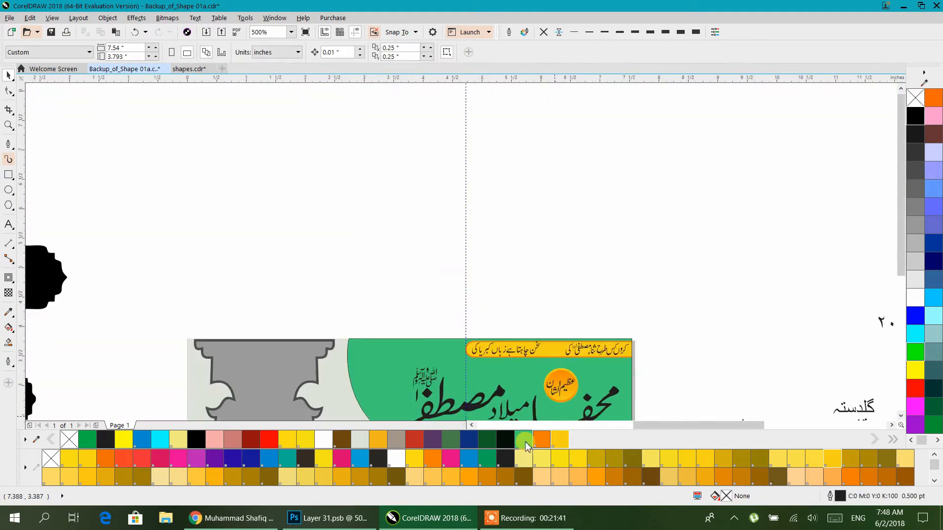
Fill the inner ornament curve with a diagonal linear gradient, dark brown at both ends and golden yellow at the 46% node
drag(363, 409, 534, 203)
click(415, 226)
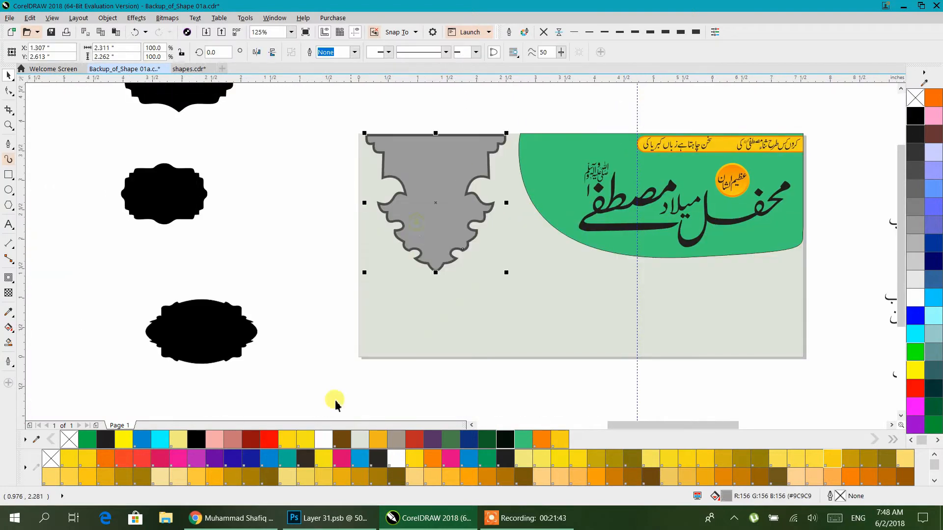
click(8, 328)
drag(349, 129, 478, 262)
drag(564, 442, 456, 233)
drag(487, 334, 544, 417)
drag(523, 477, 478, 263)
drag(526, 477, 349, 130)
drag(560, 440, 425, 208)
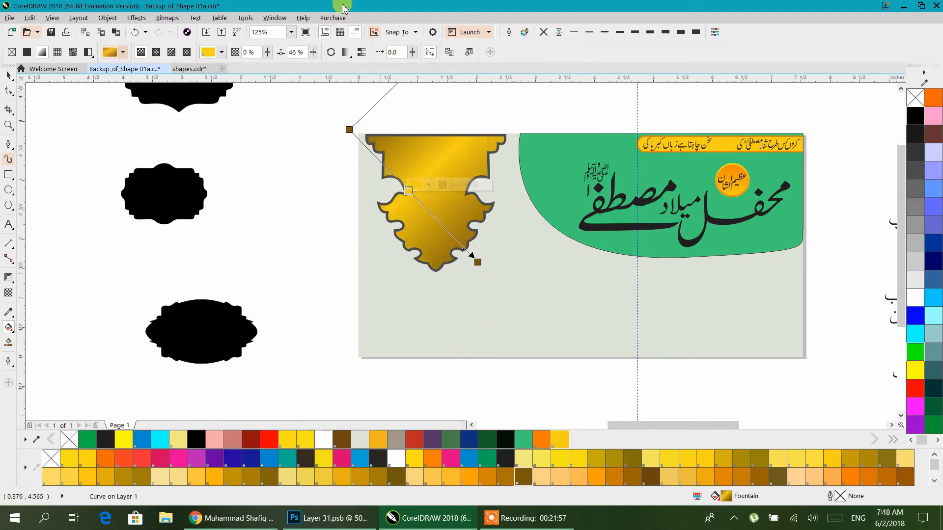
Set the inner ornament's gradient to repeat beyond its ends and try a short gradient vector that gives narrow stripes
click(346, 52)
click(347, 53)
click(351, 55)
click(351, 55)
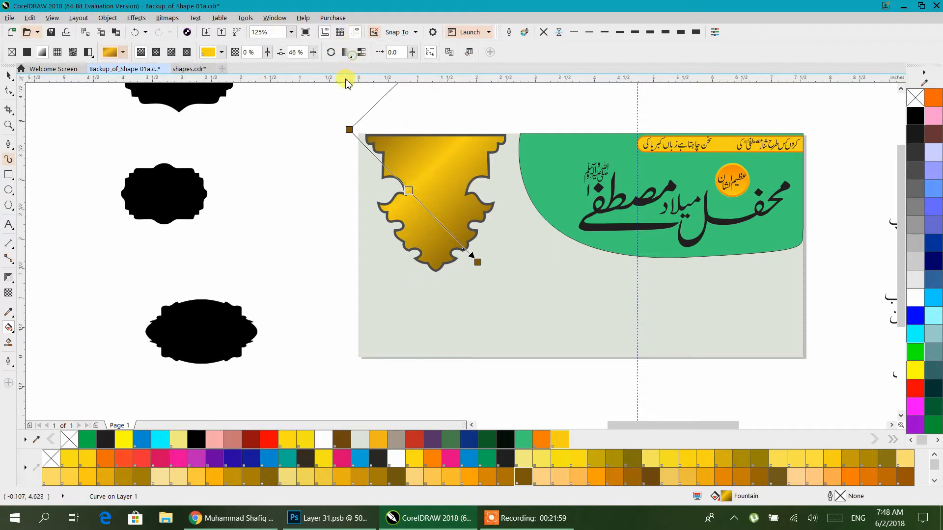
click(346, 53)
click(361, 90)
drag(439, 151, 447, 206)
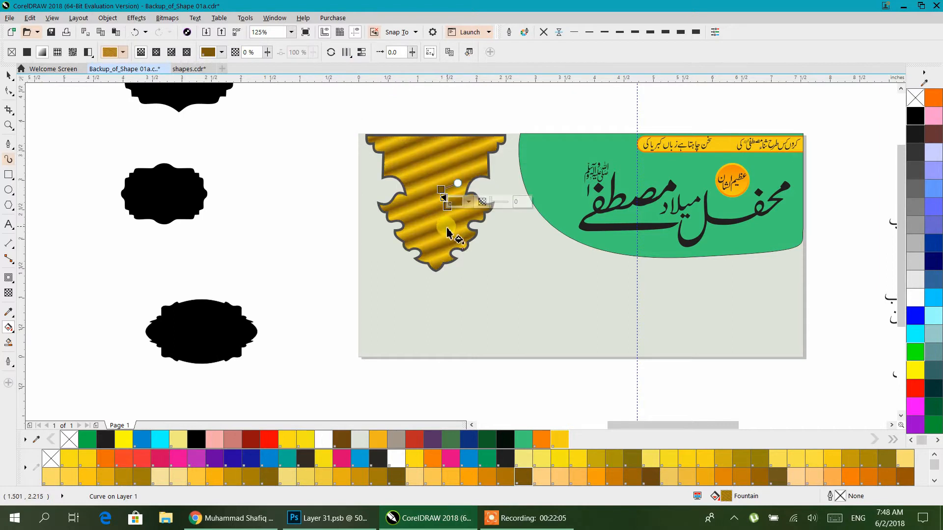
Redraw the inner ornament's gradient as a longer diagonal from its upper area toward the lower right edge
drag(390, 130, 461, 251)
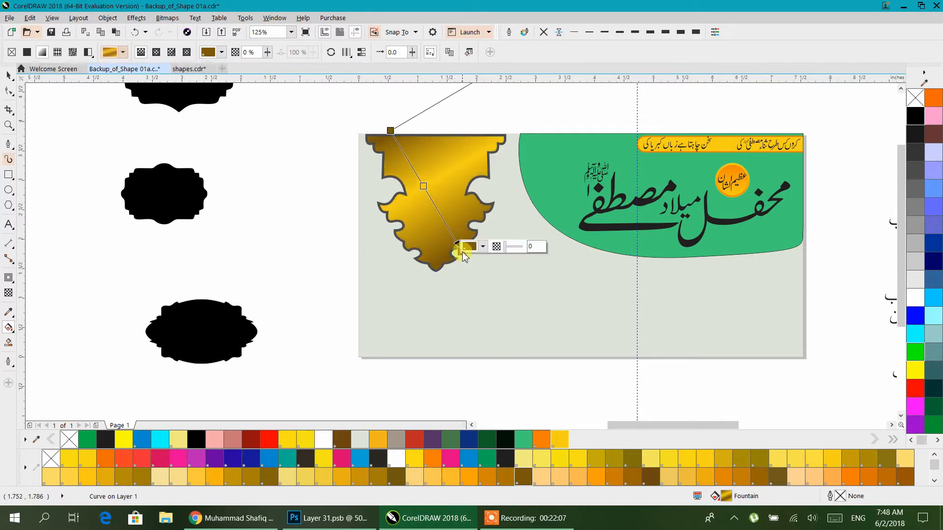
scroll(431, 169, up, 1)
drag(432, 170, 433, 223)
drag(408, 151, 513, 312)
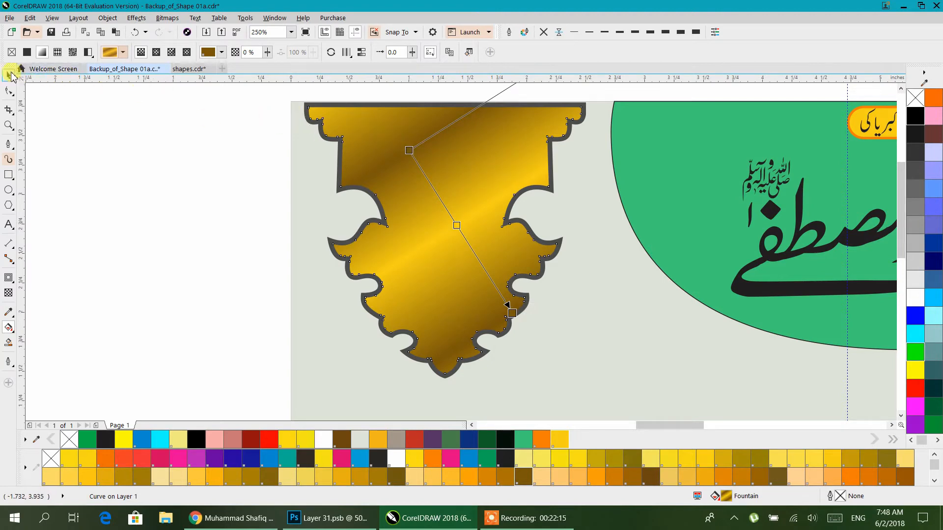
click(9, 77)
key(Escape)
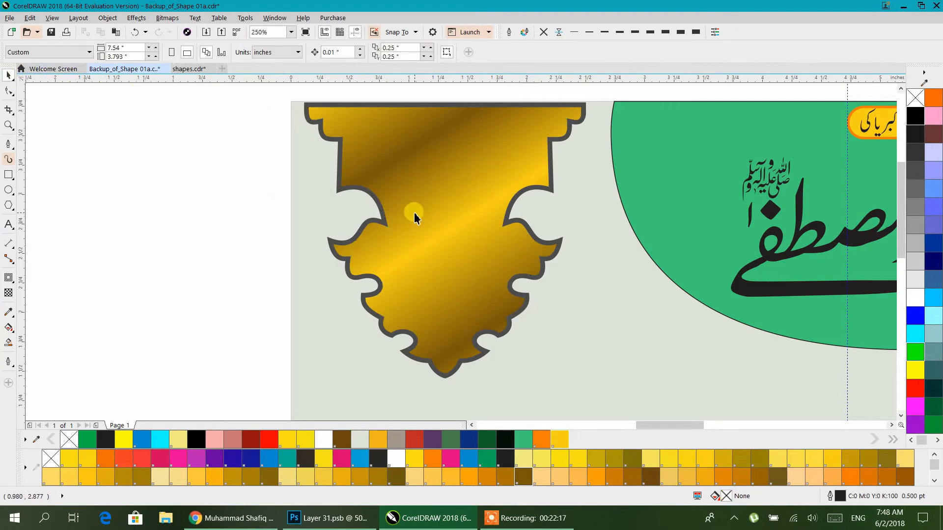
Copy the gold gradient fill from the inner ornament curve onto the dark grey outer border curve
click(419, 215)
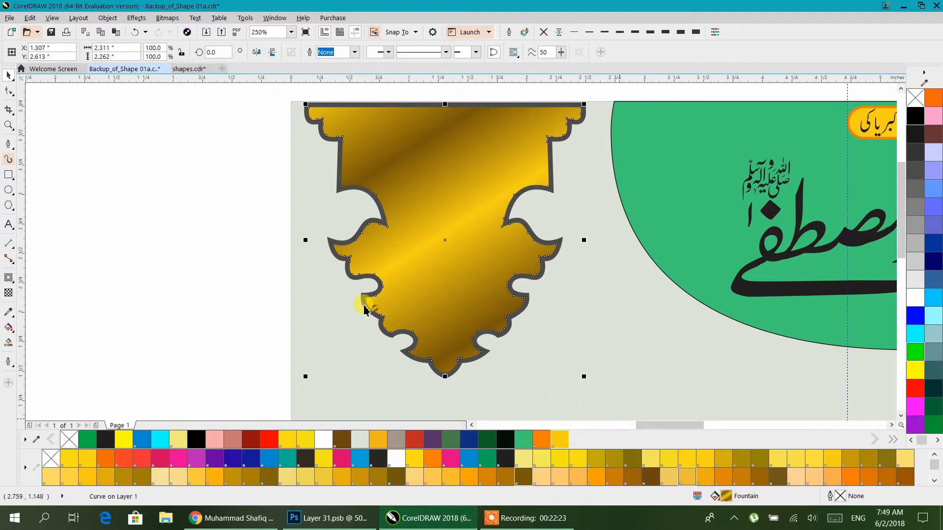
drag(364, 305, 364, 305)
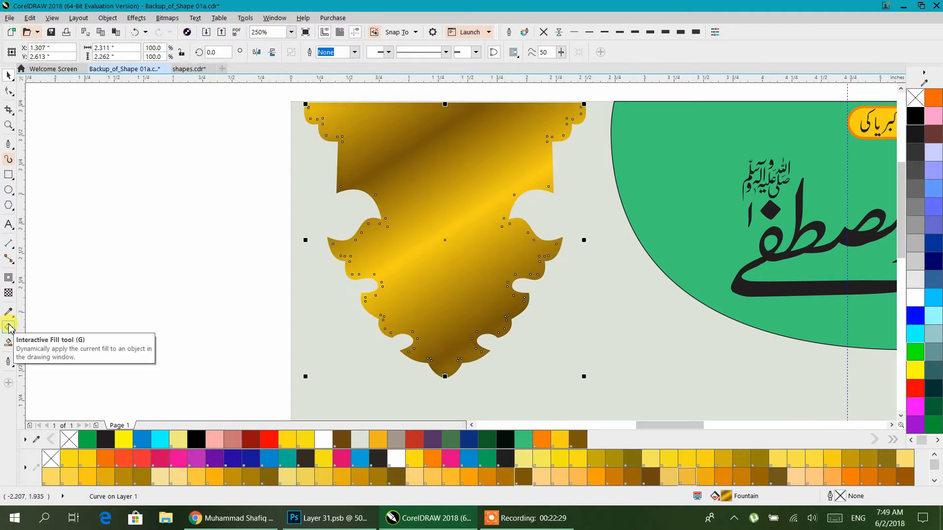
click(170, 158)
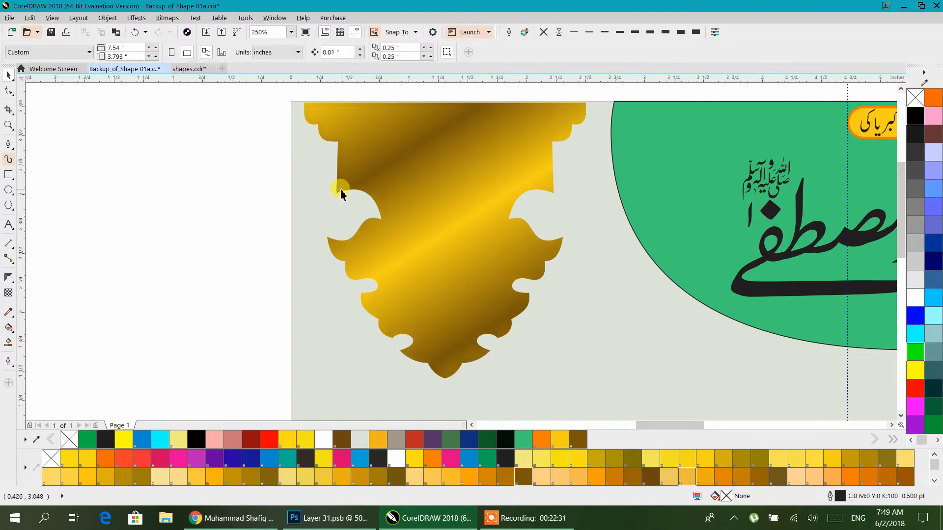
Shorten the outer border curve's gradient to a small vector so it repeats in narrow metallic gold stripes
scroll(337, 193, up, 2)
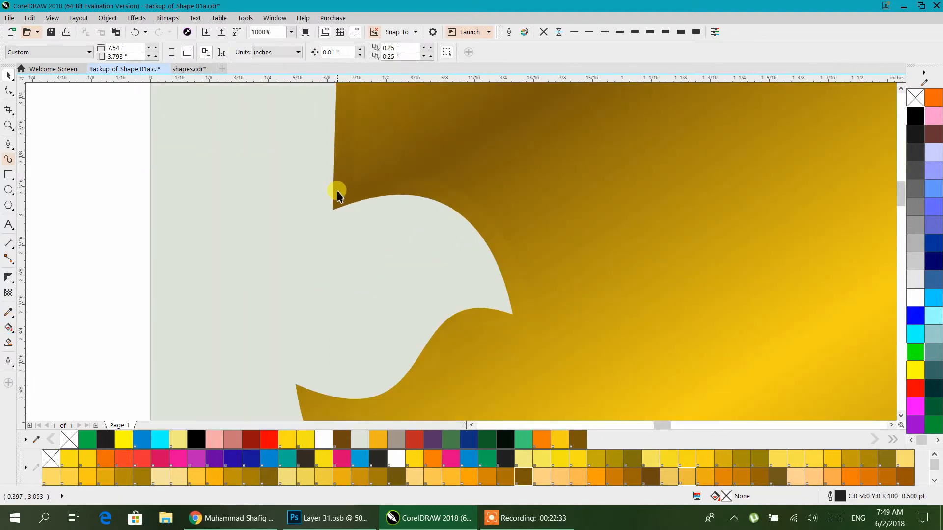
click(338, 194)
click(15, 332)
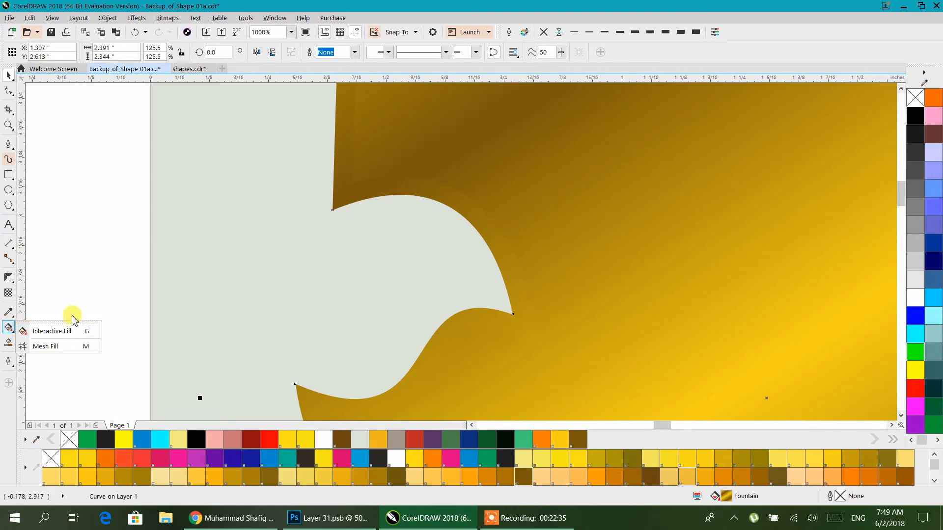
click(56, 331)
scroll(385, 201, down, 1)
drag(435, 181, 436, 211)
scroll(436, 211, down, 1)
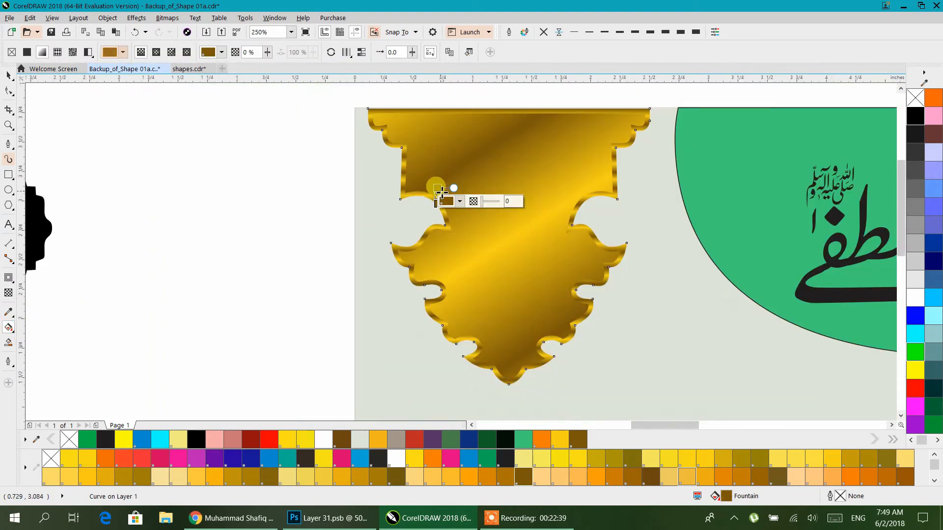
click(7, 77)
Group the gold inner and outer ornament curves together
scroll(354, 147, down, 1)
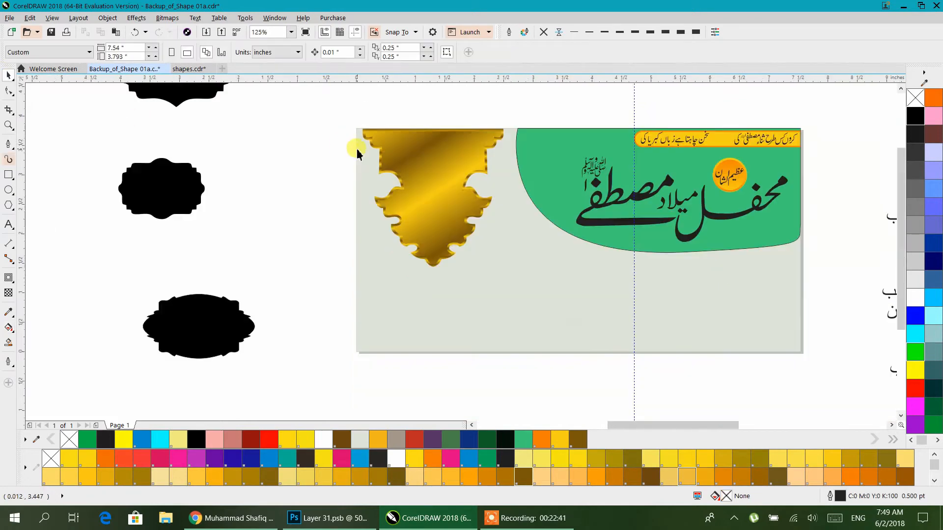
scroll(301, 175, up, 2)
scroll(319, 178, down, 1)
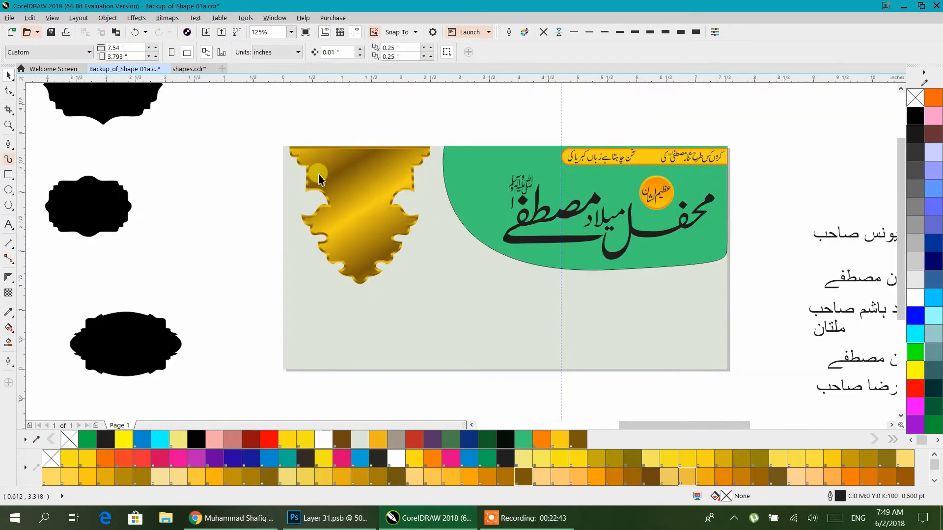
drag(226, 122, 425, 317)
key(ctrl+g)
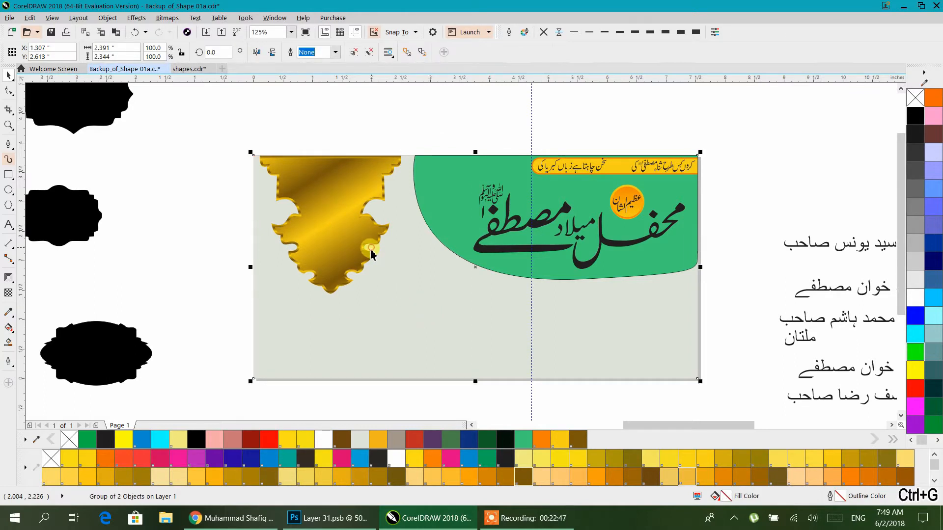
Try to PowerClip the grouped gold ornament inside the card's background rectangle
right_click(371, 252)
click(403, 204)
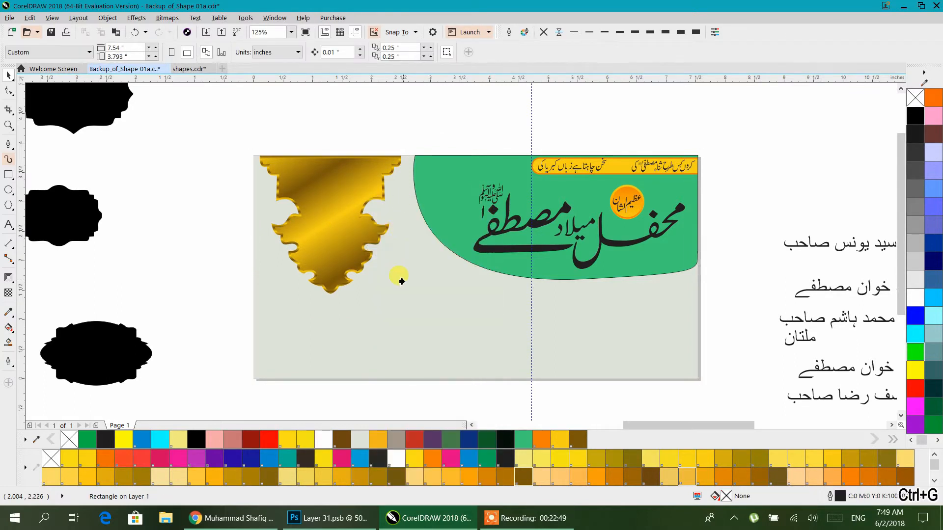
click(401, 279)
click(489, 291)
click(621, 326)
click(516, 286)
Convert the card's background rectangle into an empty PowerClip frame and place the gold ornament group inside it
drag(343, 231, 219, 140)
right_click(280, 188)
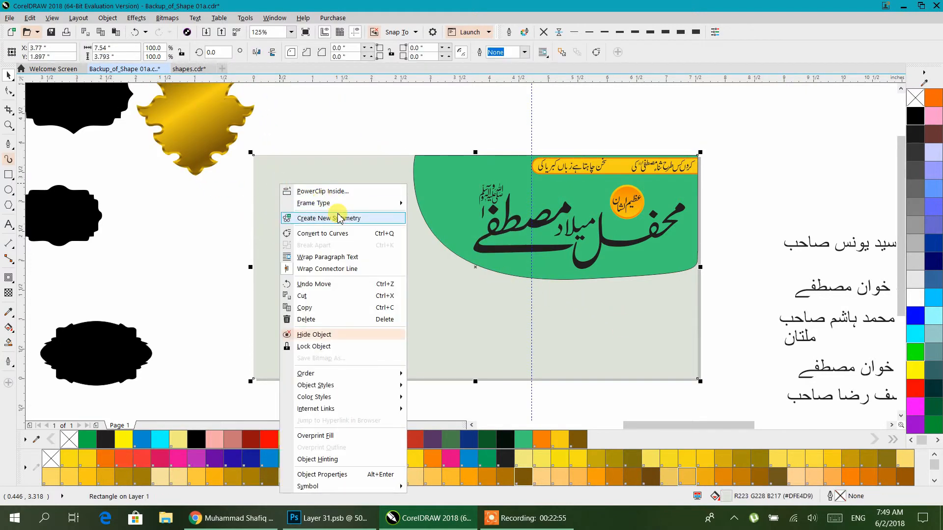
mouse_move(339, 202)
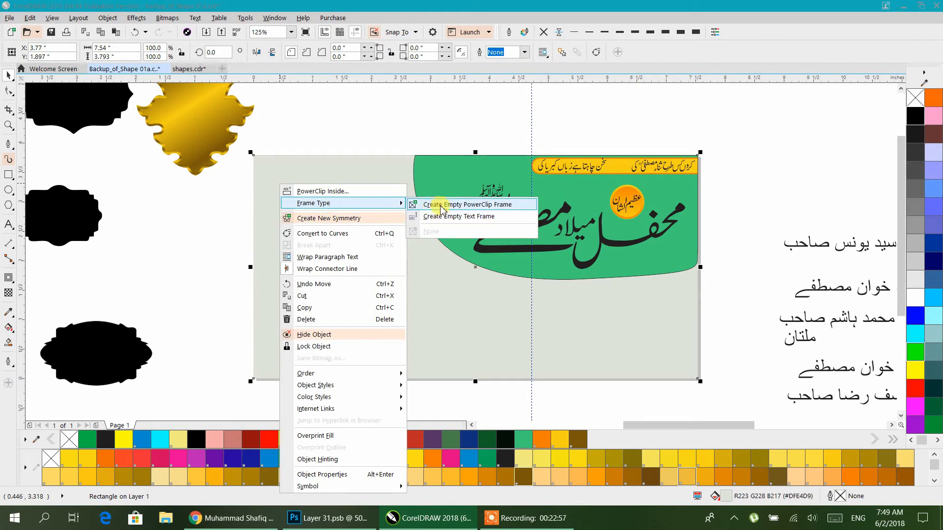
click(494, 205)
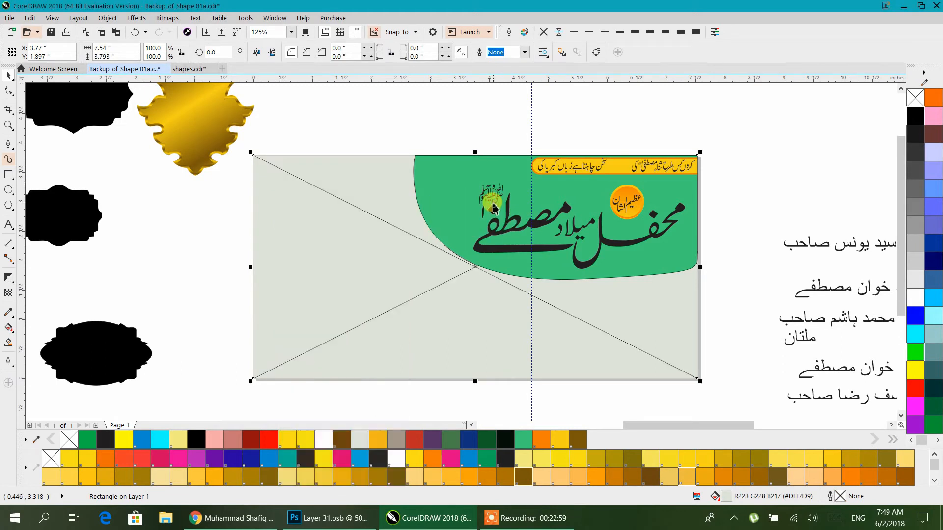
drag(216, 130, 347, 239)
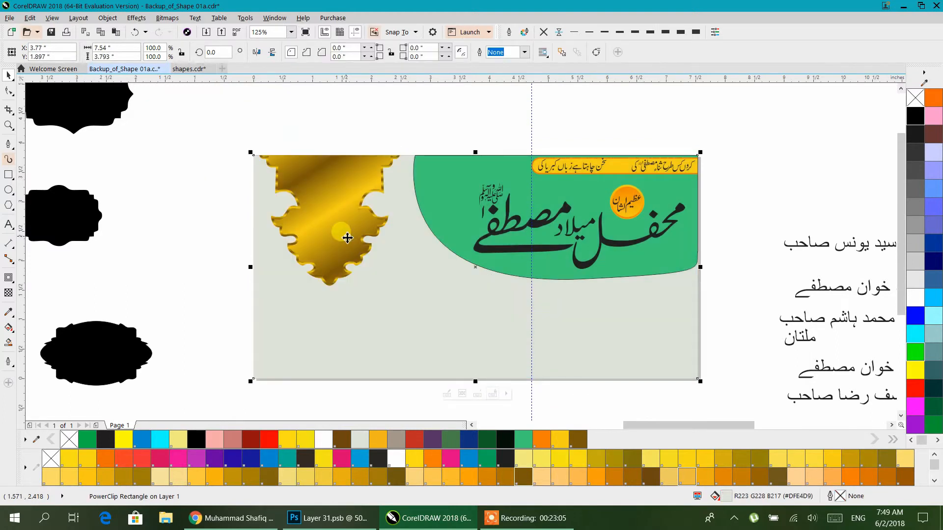
Edit the PowerClip contents and adjust the ornament's height so its top band slightly overlaps the frame's upper edge
double_click(374, 182)
scroll(344, 172, up, 2)
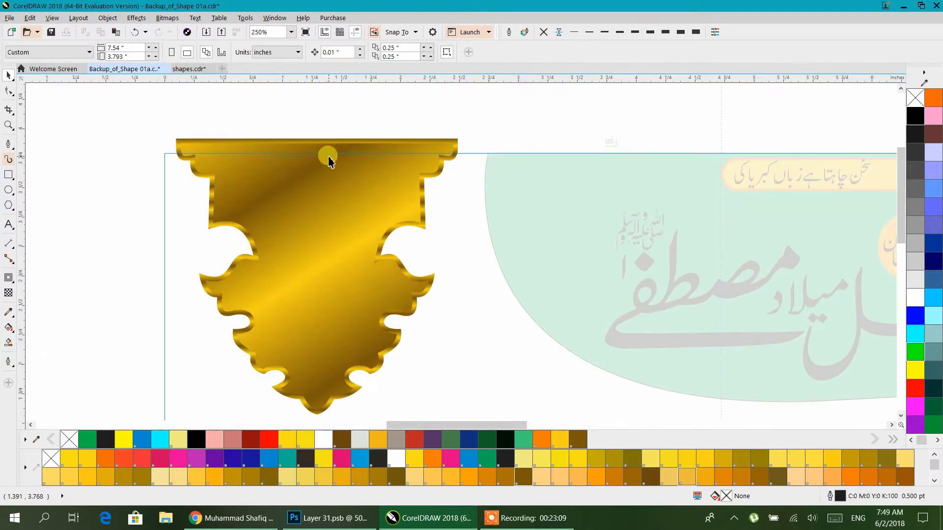
drag(326, 179, 334, 175)
scroll(378, 126, up, 4)
drag(366, 267, 366, 273)
scroll(393, 240, down, 4)
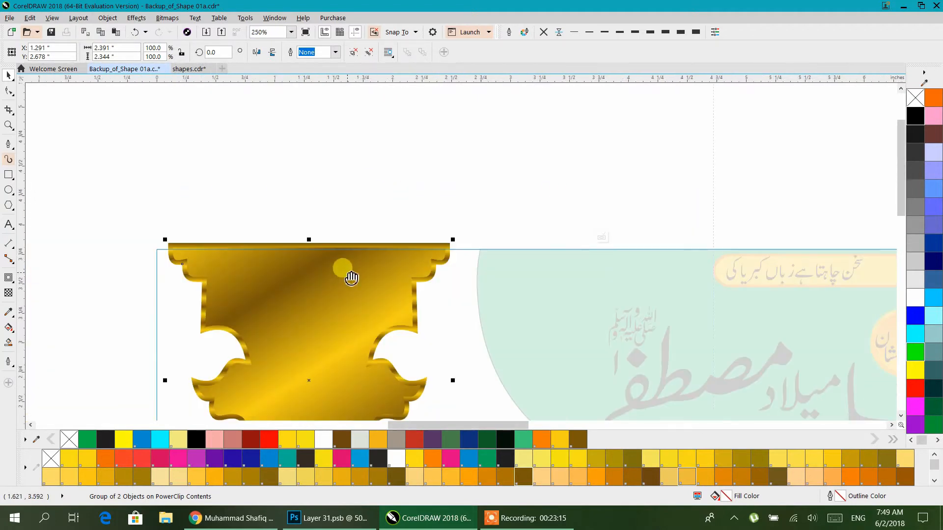
Move the ornament left inside the PowerClip until it meets the frame's left edge, at X 1.207 inches
scroll(344, 266, left, 3)
scroll(344, 258, up, 2)
drag(405, 255, 388, 263)
scroll(382, 179, down, 2)
scroll(401, 137, down, 3)
scroll(401, 138, right, 1)
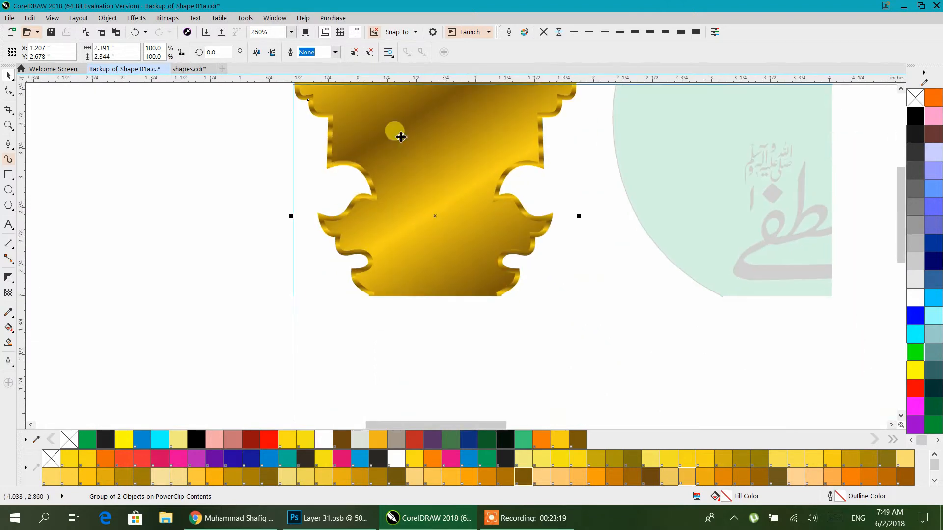
Add a black drop shadow below the gold ornament with opacity 50 and feathering 15
click(14, 285)
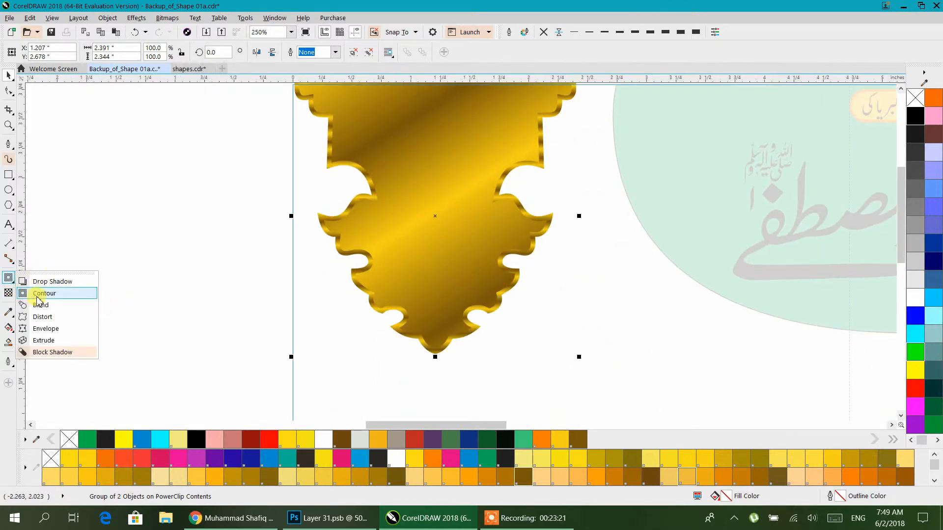
click(38, 279)
drag(476, 123, 447, 181)
drag(440, 216, 448, 300)
scroll(444, 330, down, 5)
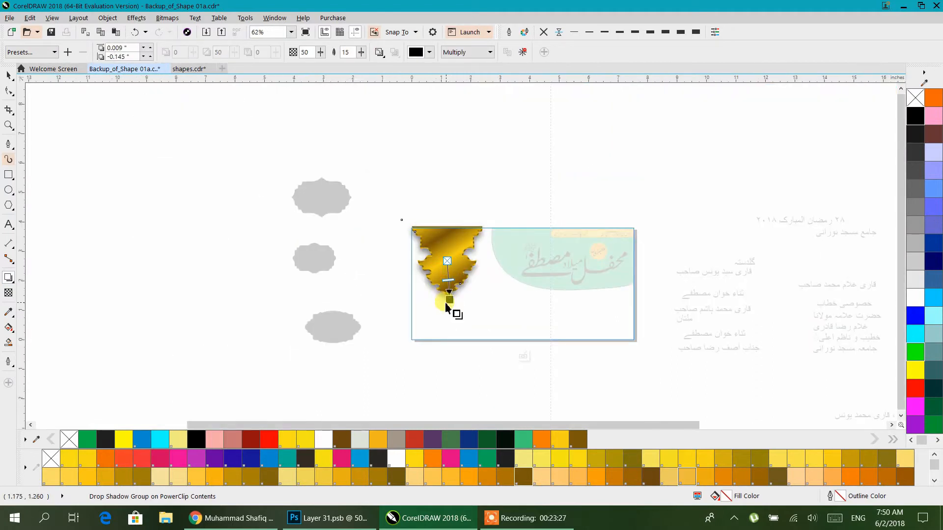
Recentre the ornament's drop shadow with a 0.0 inch offset in both directions, then deselect the ornament
scroll(457, 286, up, 1)
drag(442, 232, 439, 312)
click(440, 313)
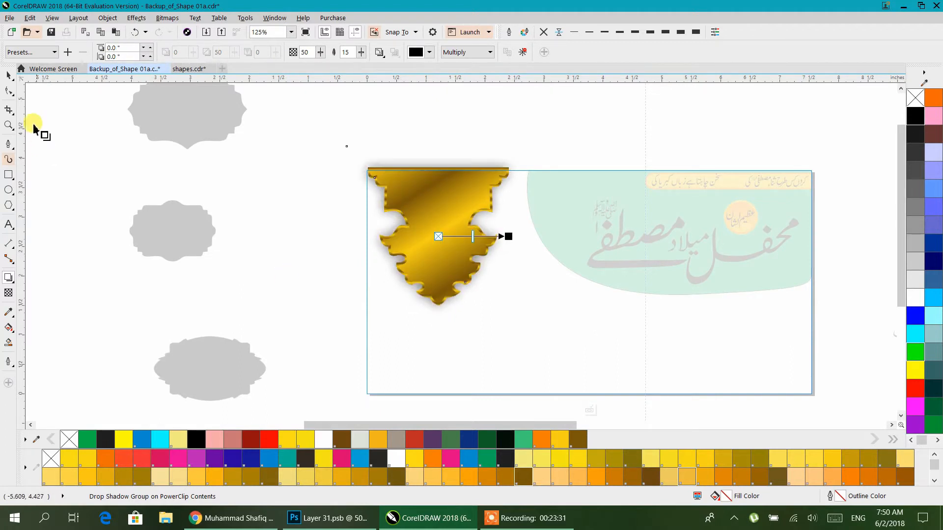
click(8, 75)
click(295, 172)
scroll(333, 248, down, 1)
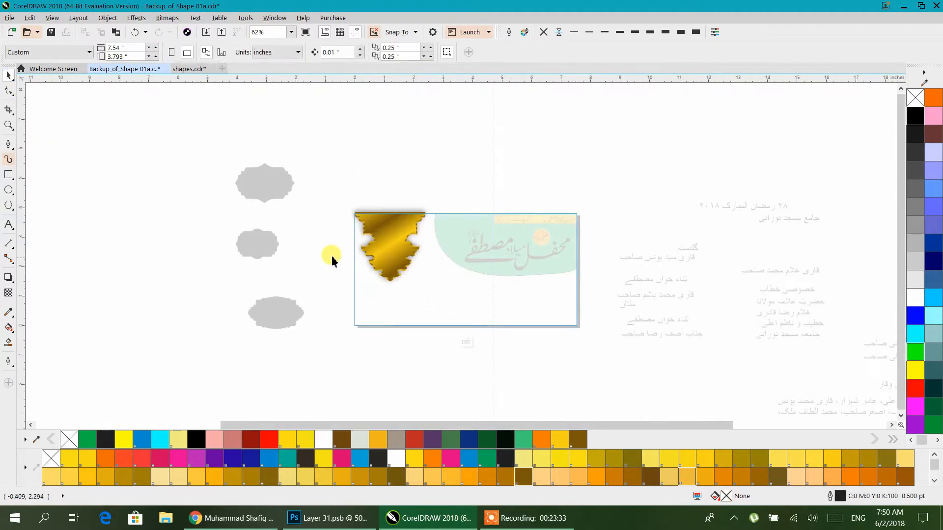
Finish editing the PowerClip contents and move the middle black ornamental shape into the card's lower-left corner, around X 0.965, Y 0.77 inches
ctrl+click(323, 252)
drag(442, 269, 371, 260)
click(380, 345)
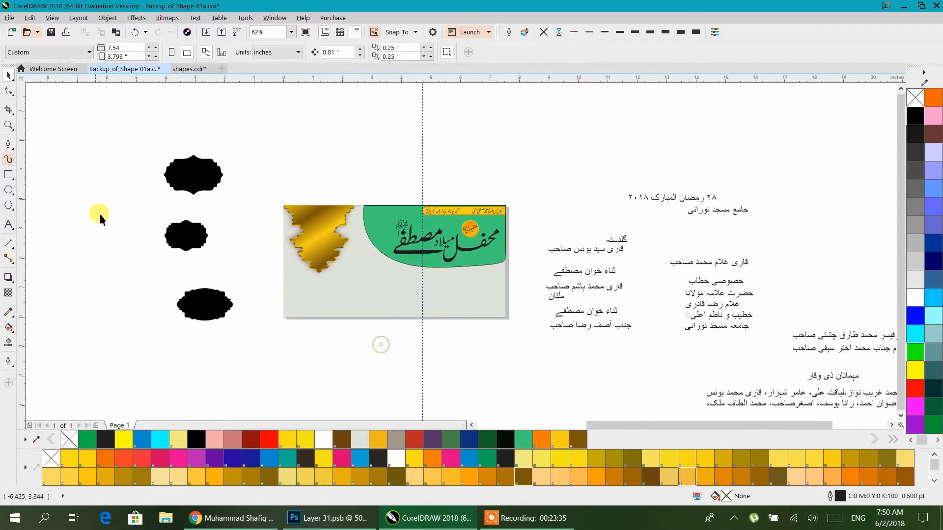
drag(184, 249, 311, 305)
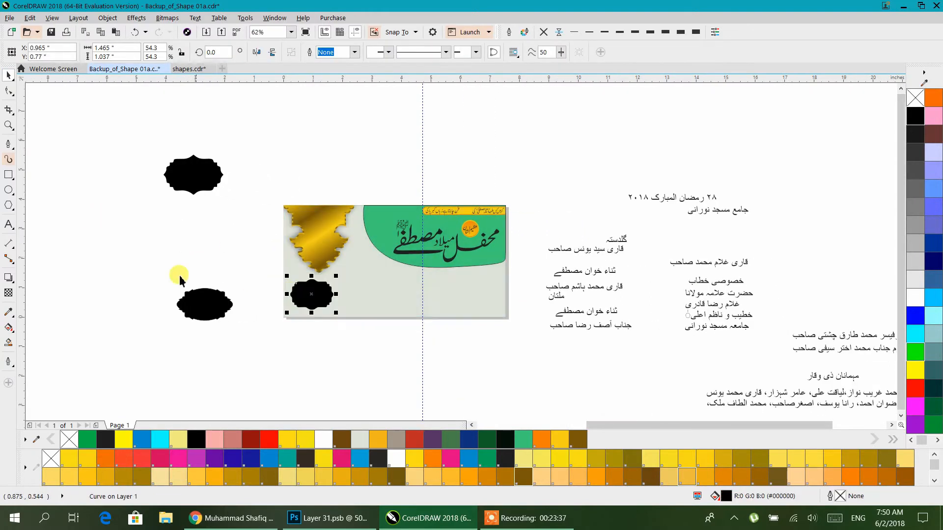
Move the oval black ornamental shape to the card's lower middle and scale it to about 2.9 by 1.67 inches
drag(197, 316, 436, 320)
scroll(399, 289, up, 2)
mouse_move(388, 290)
mouse_down()
mouse_move(376, 281)
mouse_move(393, 295)
mouse_up()
drag(474, 350, 465, 348)
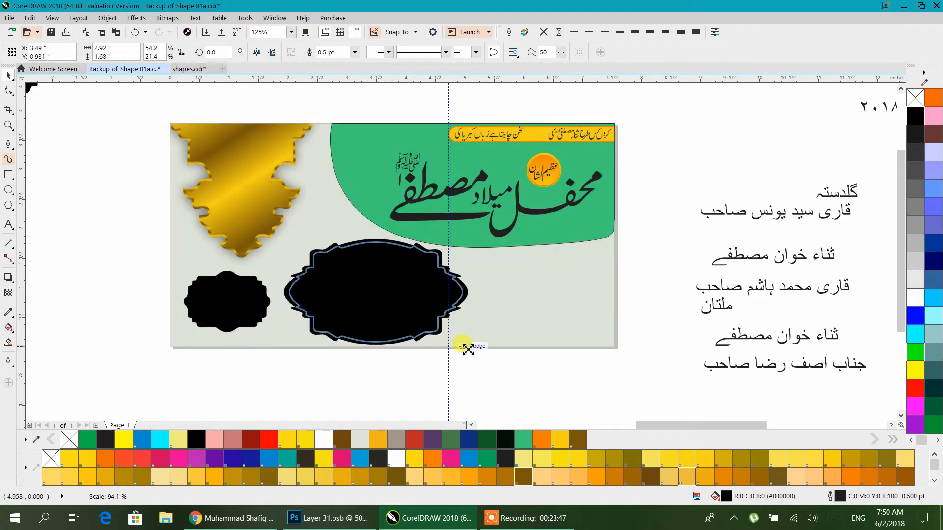
drag(382, 299, 378, 304)
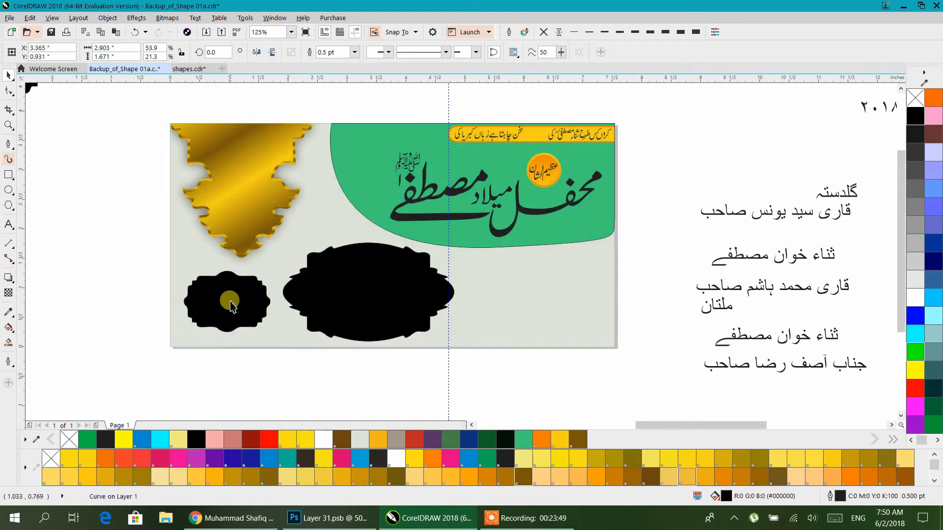
Rotate the small black ornamental shape 90 degrees and move it to the card's lower-right area below the green panel
click(230, 302)
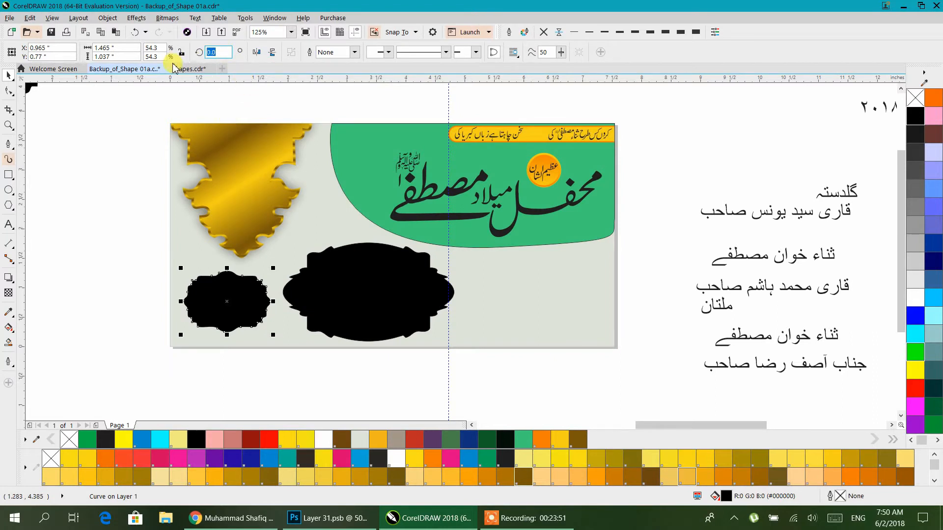
key(Return)
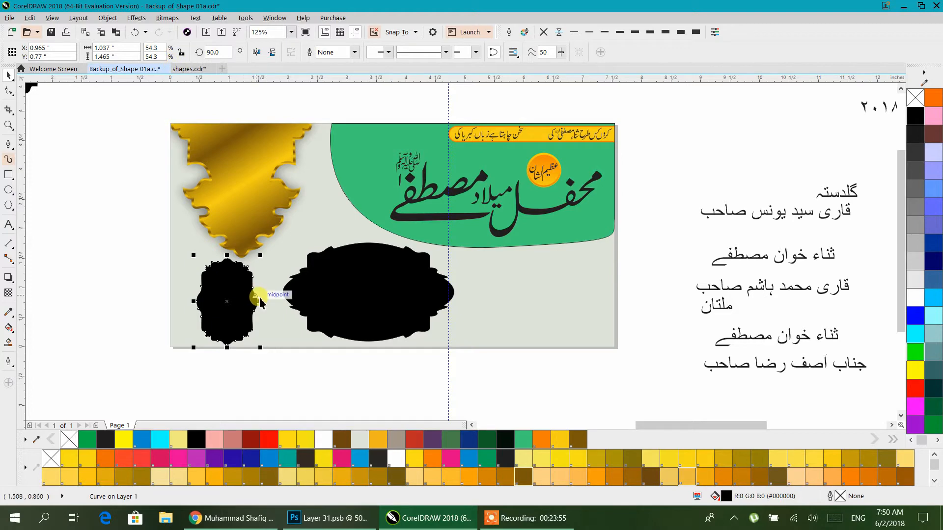
drag(263, 301, 584, 293)
key(Escape)
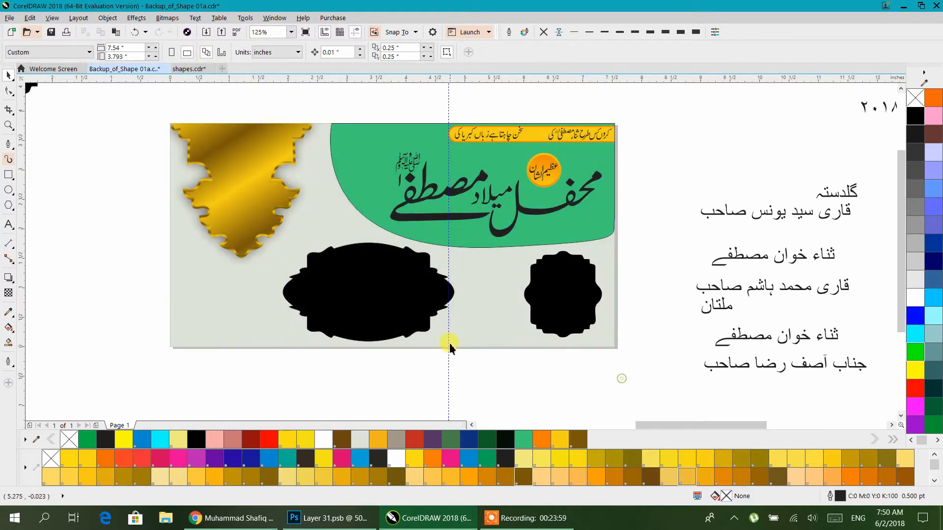
Move the calligraphy title and the round orange badge together up towards the yellow verse band, placing the title at Y 2.761 inches
scroll(257, 308, right, 2)
scroll(599, 238, down, 2)
scroll(449, 224, down, 1)
scroll(468, 270, up, 1)
scroll(506, 295, left, 1)
scroll(495, 298, up, 2)
scroll(495, 298, left, 2)
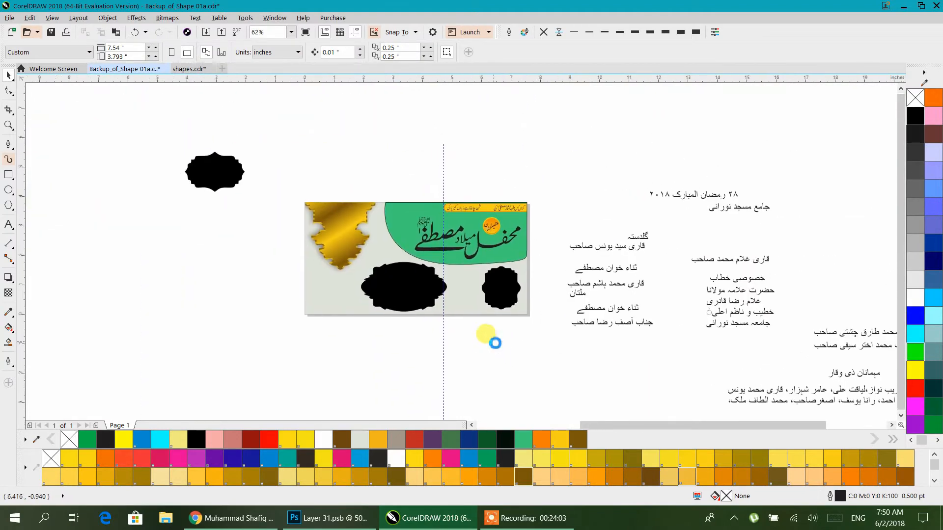
click(519, 257)
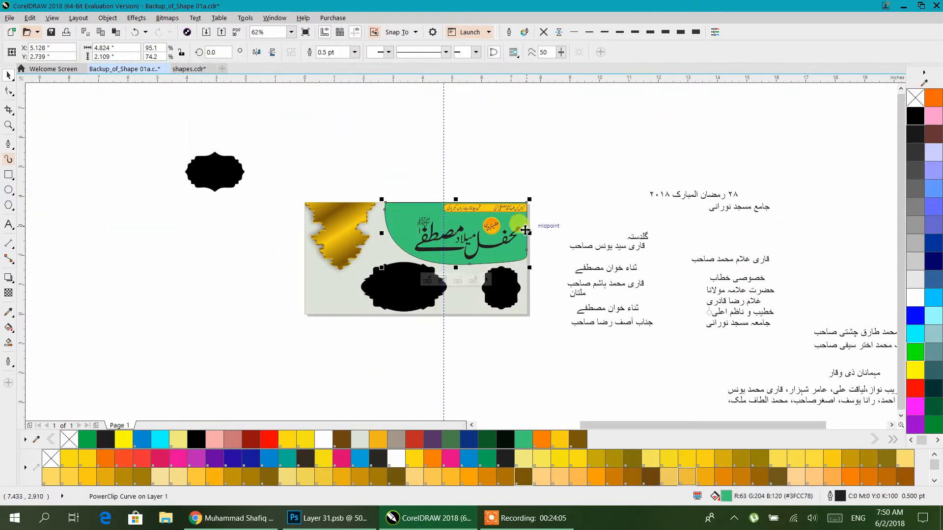
scroll(526, 231, up, 2)
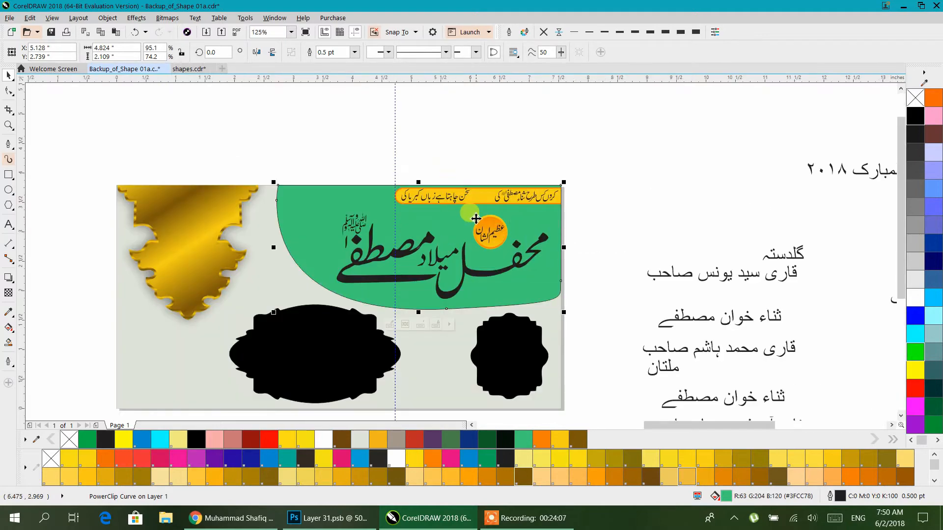
scroll(467, 237, up, 3)
click(436, 303)
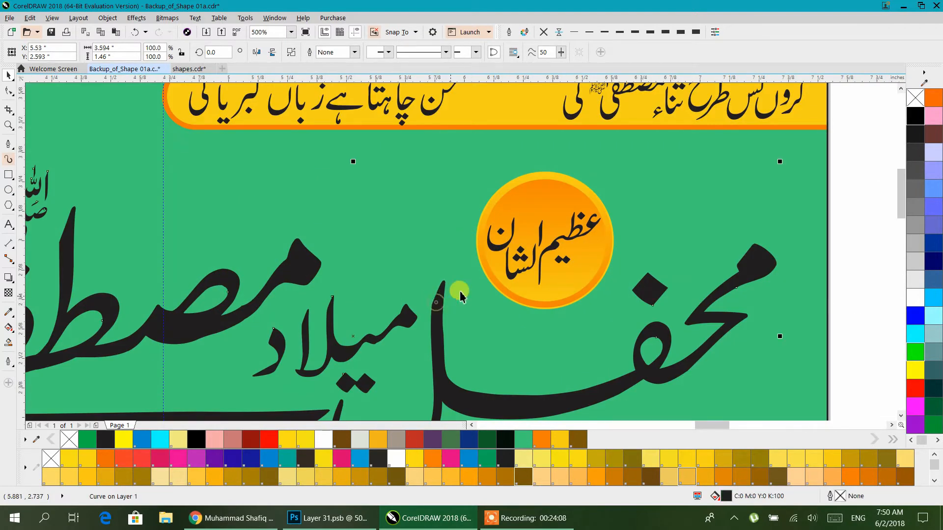
shift+click(501, 252)
drag(437, 326, 450, 248)
scroll(449, 247, down, 1)
click(652, 215)
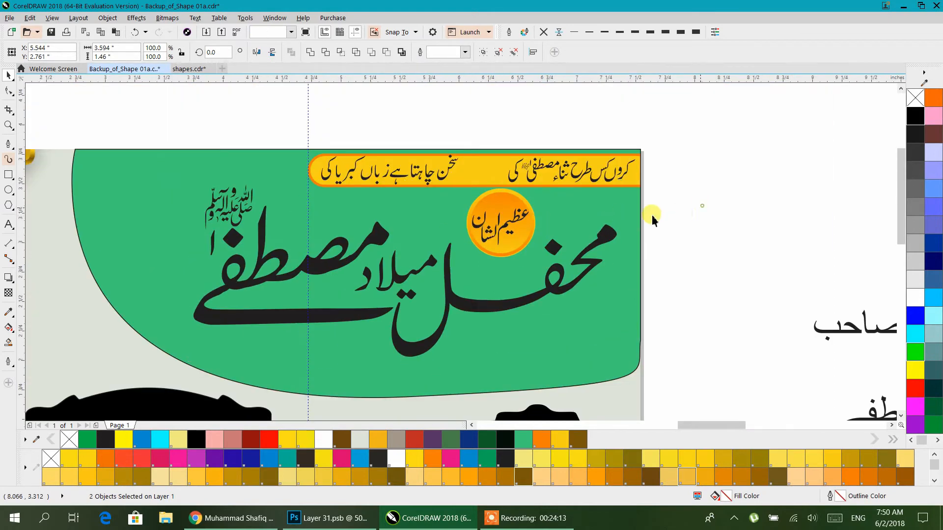
Lower the round badge slightly and raise the calligraphy title to Y 2.869 inches so they sit closer together
scroll(514, 221, up, 1)
click(514, 221)
drag(495, 244, 509, 285)
scroll(584, 258, down, 1)
shift+click(483, 294)
click(733, 252)
Add a one-step inside contour with a 0.04 inch offset to the calligraphy title
click(598, 298)
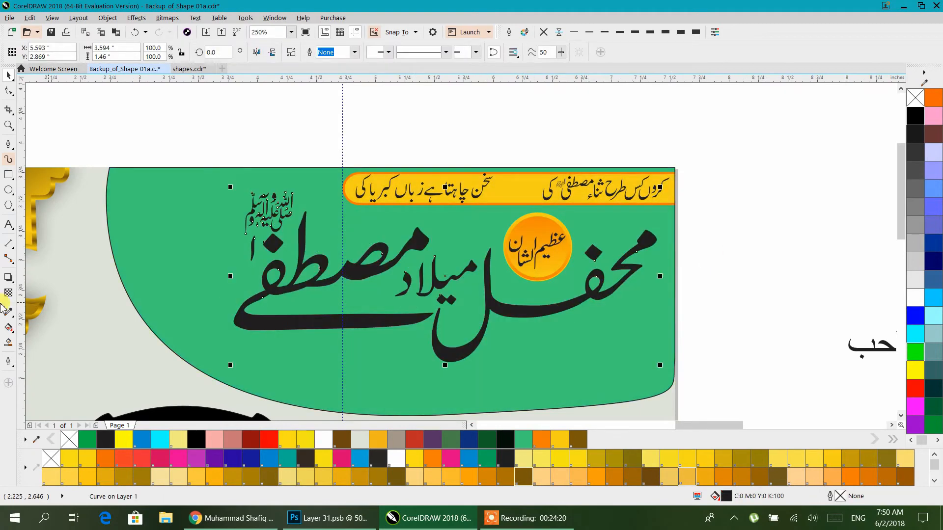
click(15, 285)
click(37, 293)
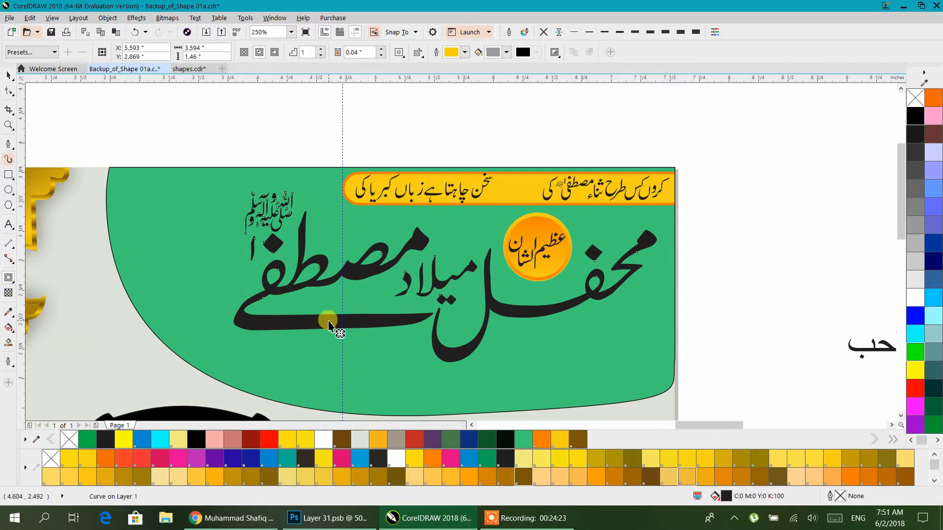
drag(457, 367, 457, 369)
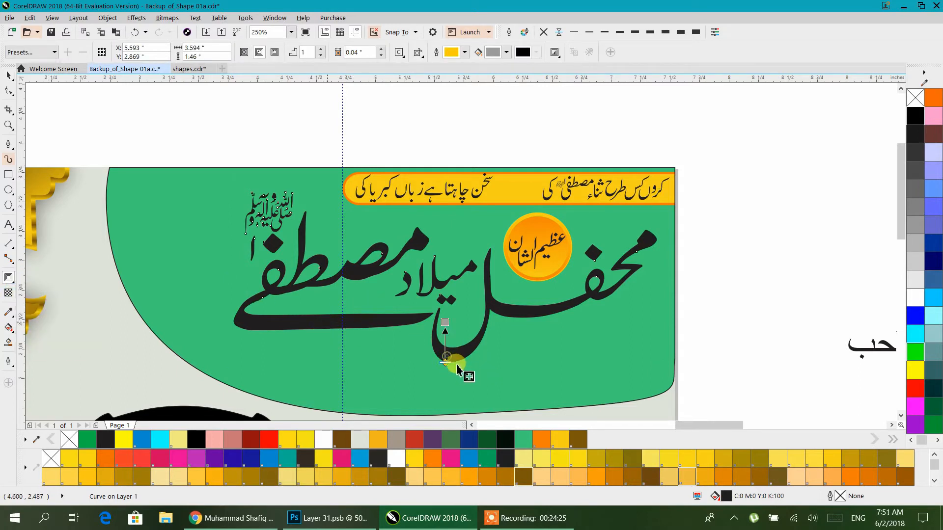
drag(445, 324, 446, 336)
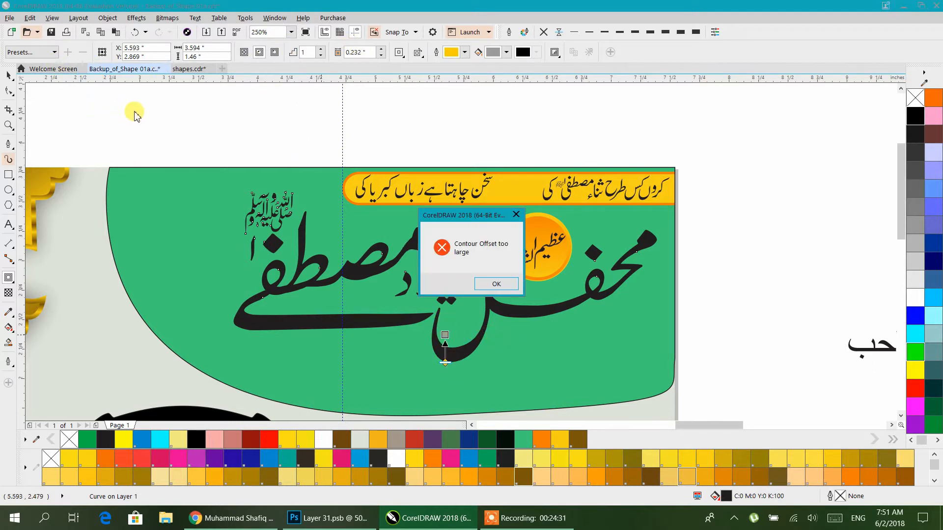
click(500, 288)
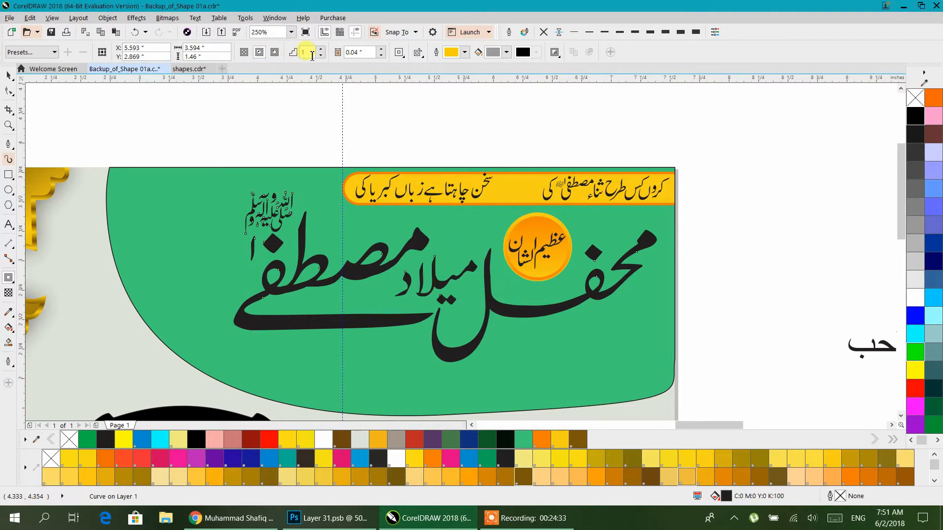
click(446, 172)
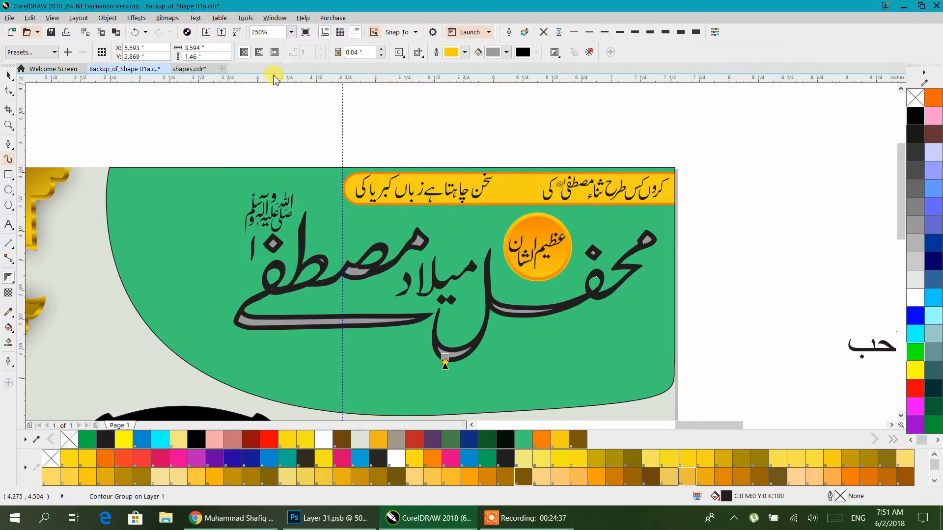
click(262, 55)
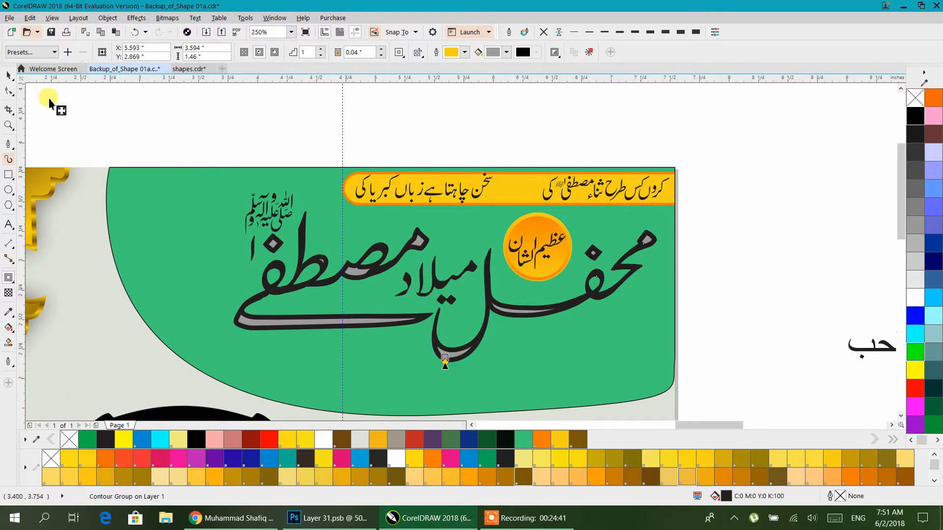
Apply the Flow Outward contour preset to the title and set it to 2 steps with a 0.02 inch offset
click(42, 53)
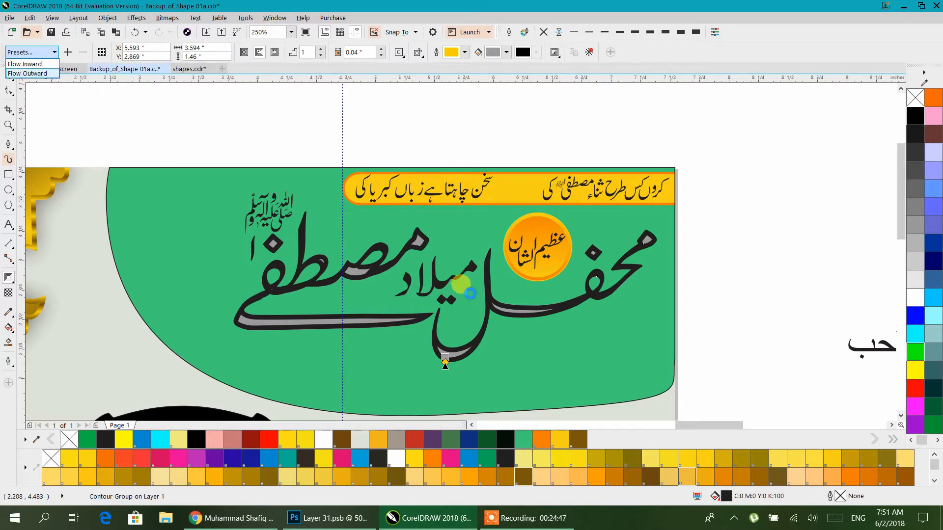
click(469, 294)
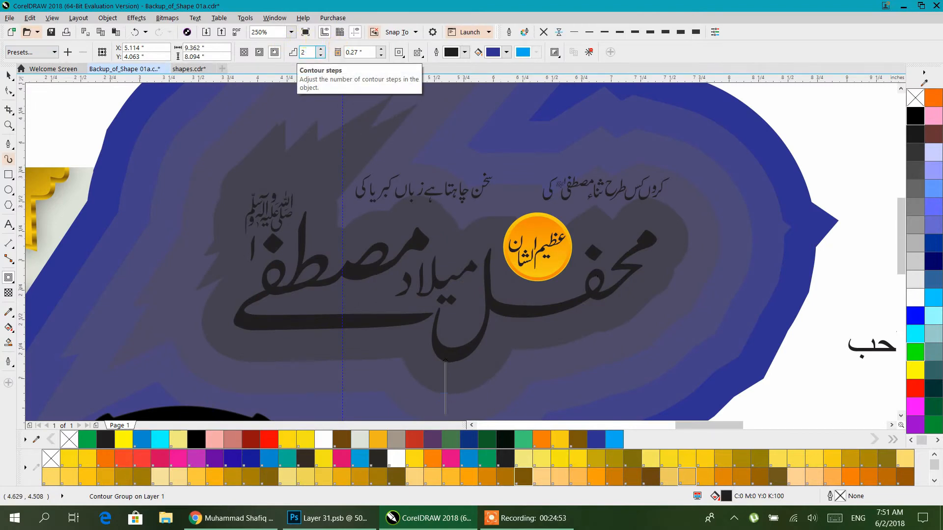
key(Return)
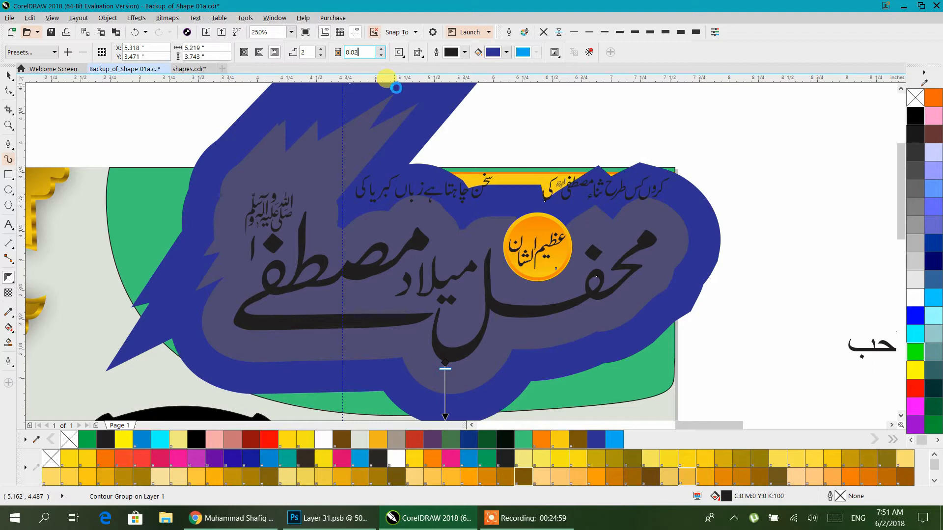
text(0.02)
key(Return)
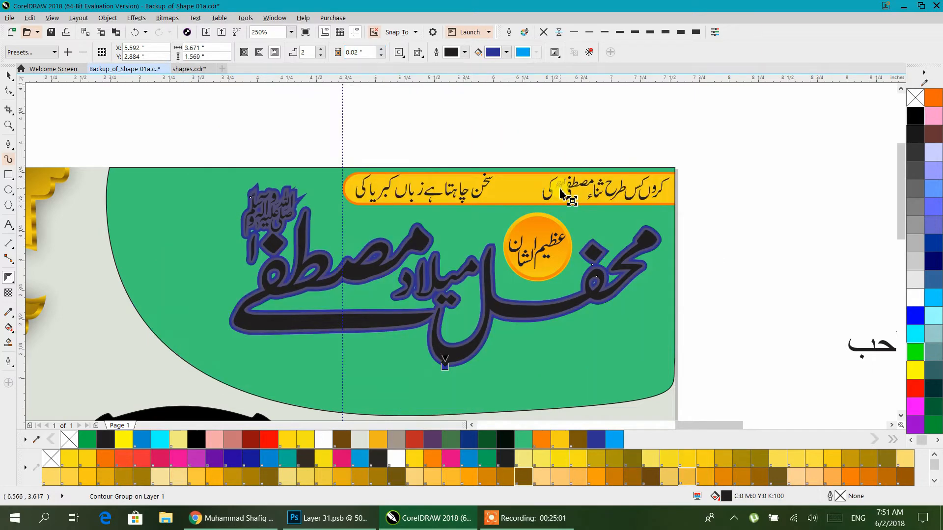
Clear the contour from the calligraphy title
click(8, 76)
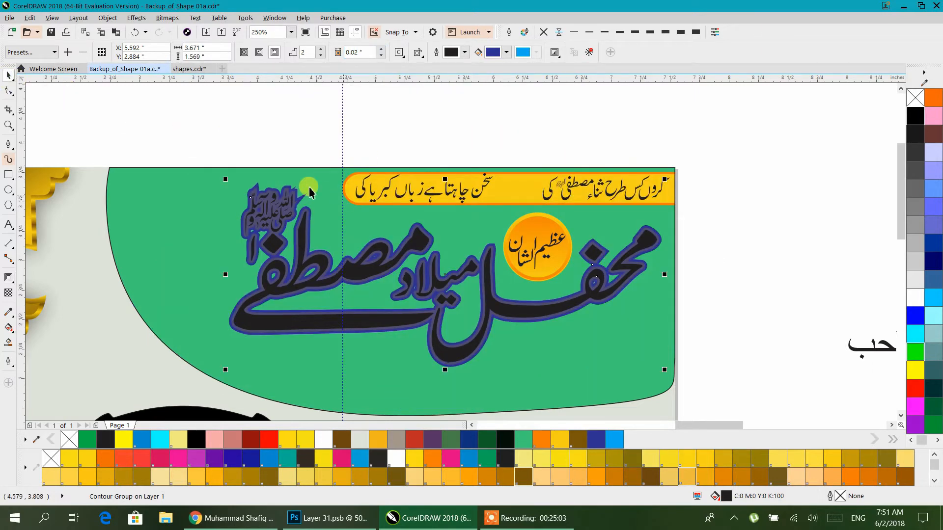
scroll(304, 199, up, 2)
scroll(295, 183, down, 4)
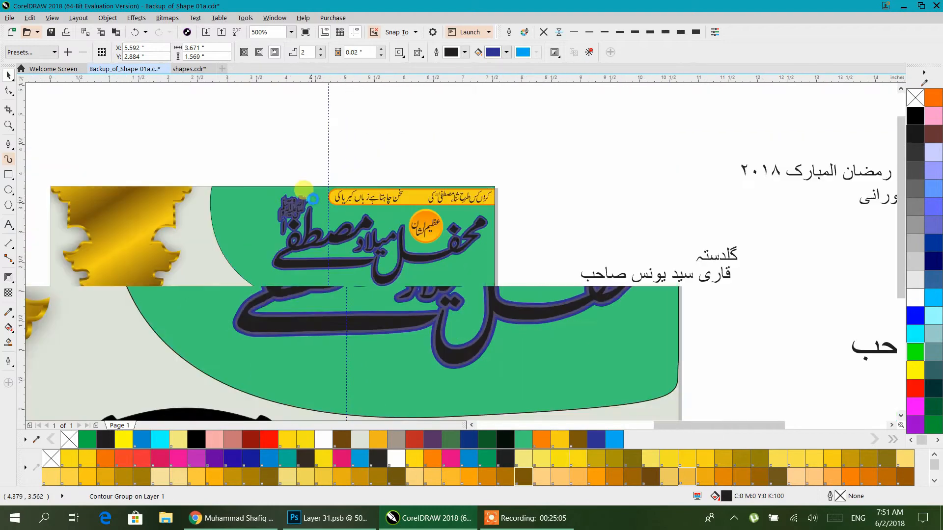
click(589, 53)
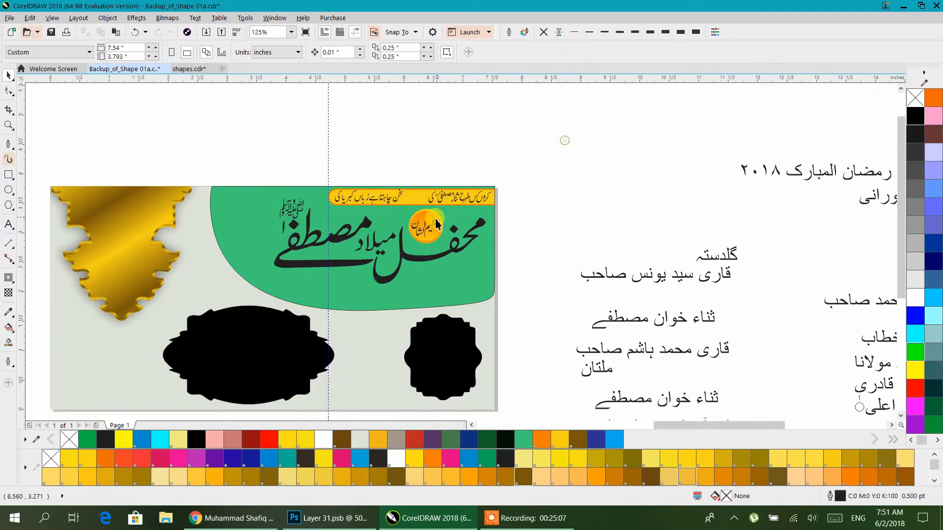
Place a copy of the calligraphy title on the blank area right of the card and fill it dark red (R187 G40 B36)
scroll(425, 238, up, 4)
scroll(347, 320, down, 2)
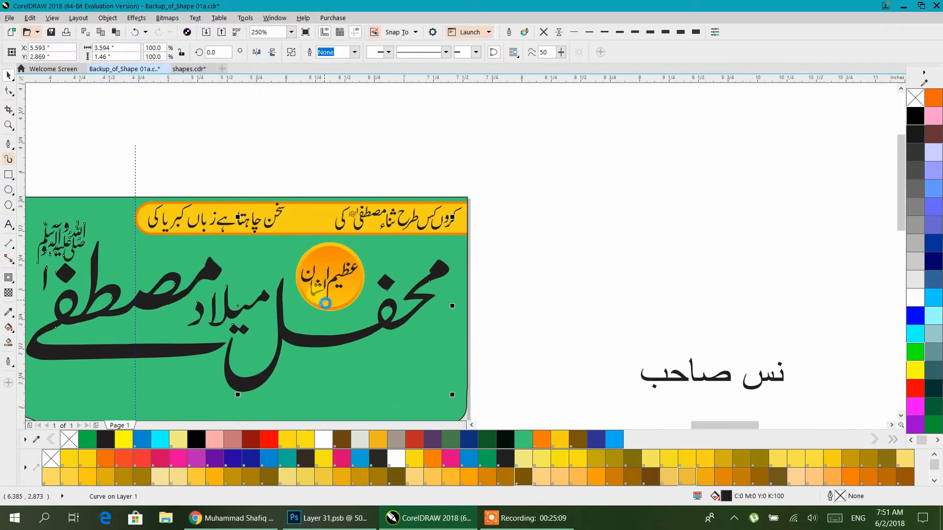
click(287, 343)
drag(338, 335, 710, 167)
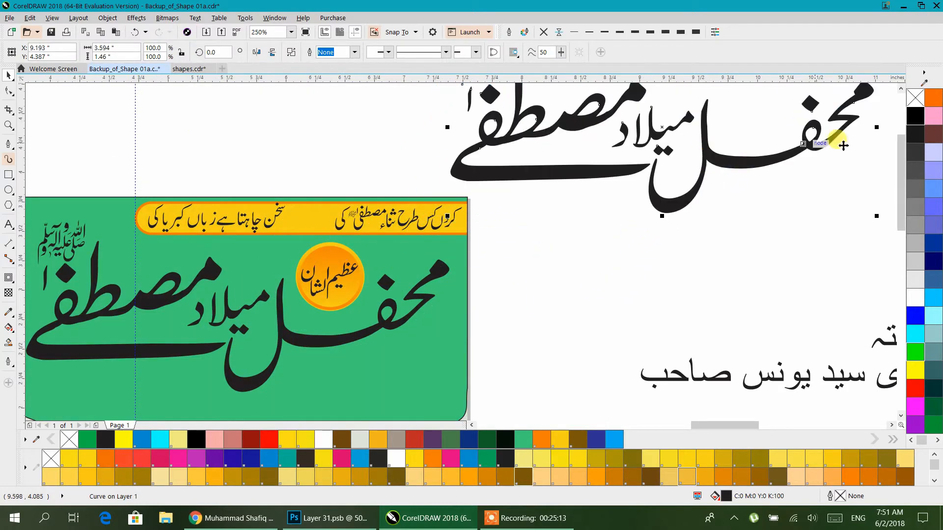
click(416, 442)
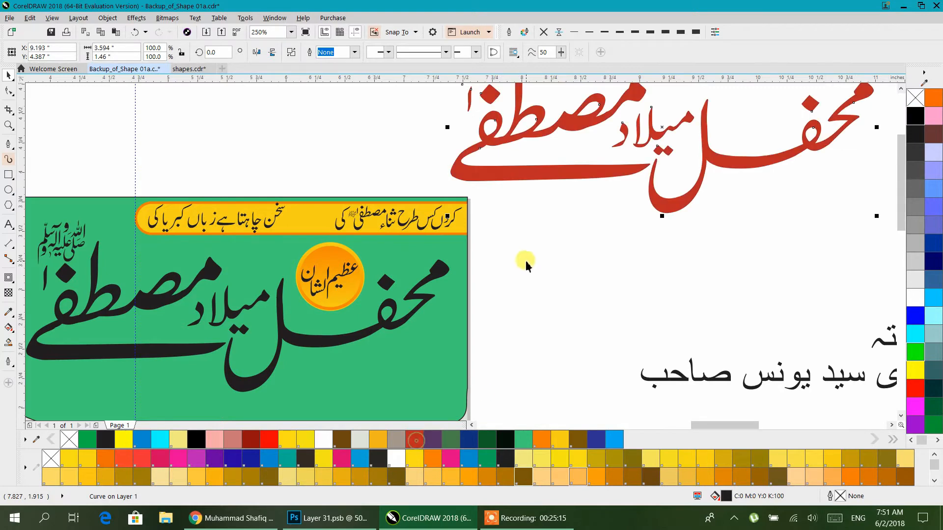
Give the title copy a vertical linear gradient from dark red at the base to bright red above, tightening the blend across its middle
drag(526, 261, 301, 406)
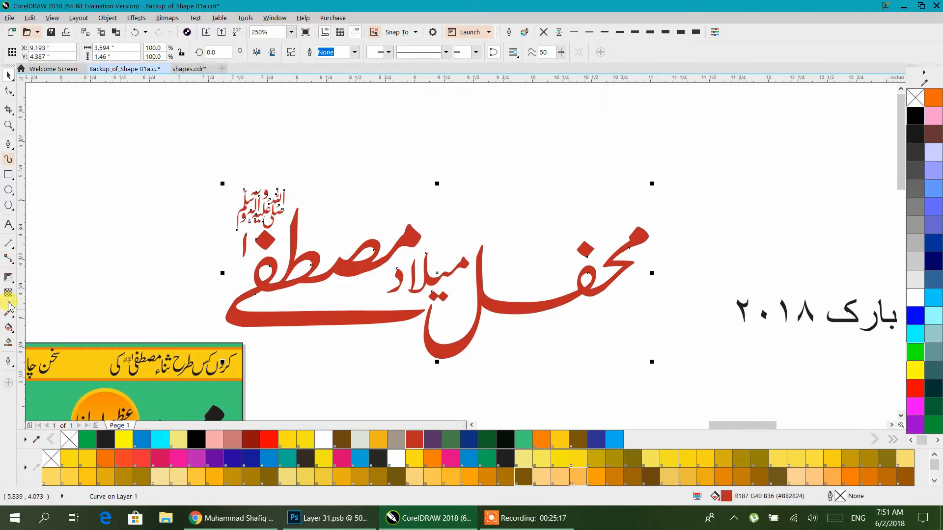
click(8, 326)
drag(450, 357, 449, 229)
click(447, 228)
drag(450, 356, 449, 327)
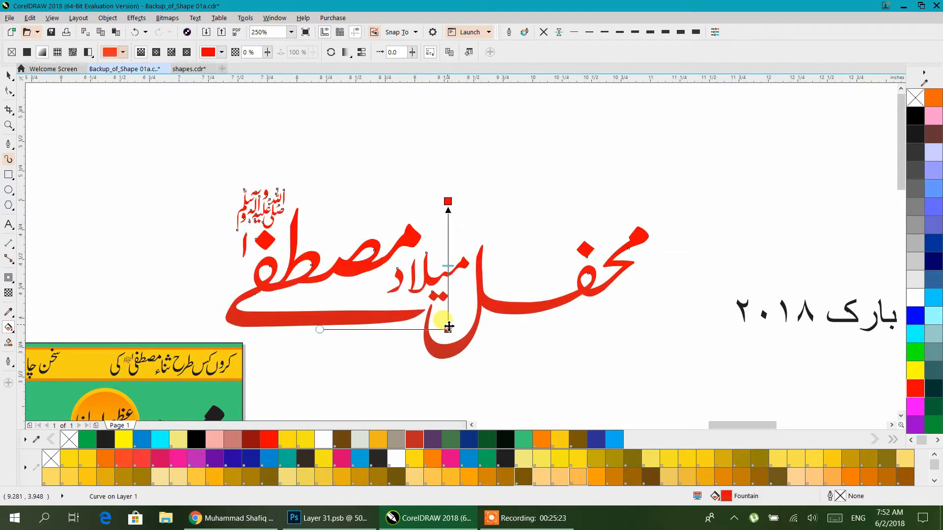
click(446, 209)
drag(446, 201, 448, 232)
drag(448, 329, 448, 312)
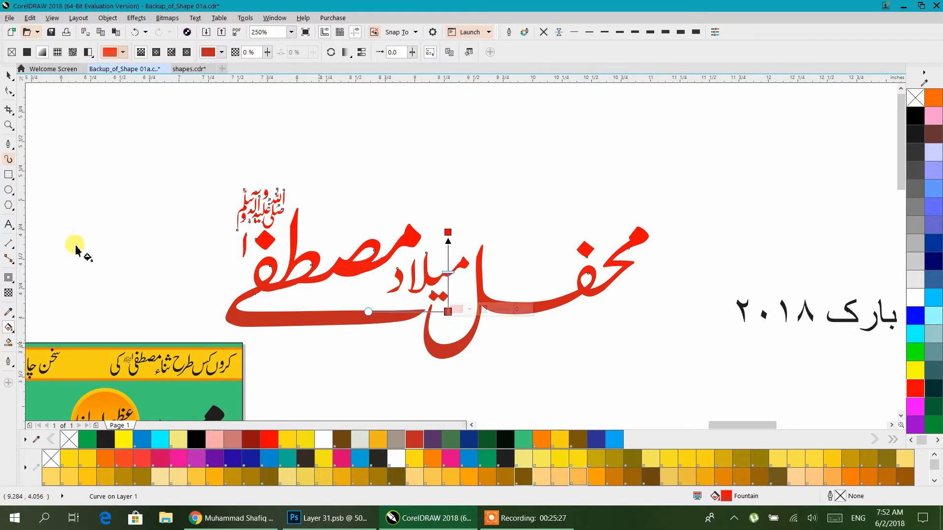
Apply a Soft edge bevel with a 0.1 inch distance to the gradient-filled title copy beside the card
click(11, 83)
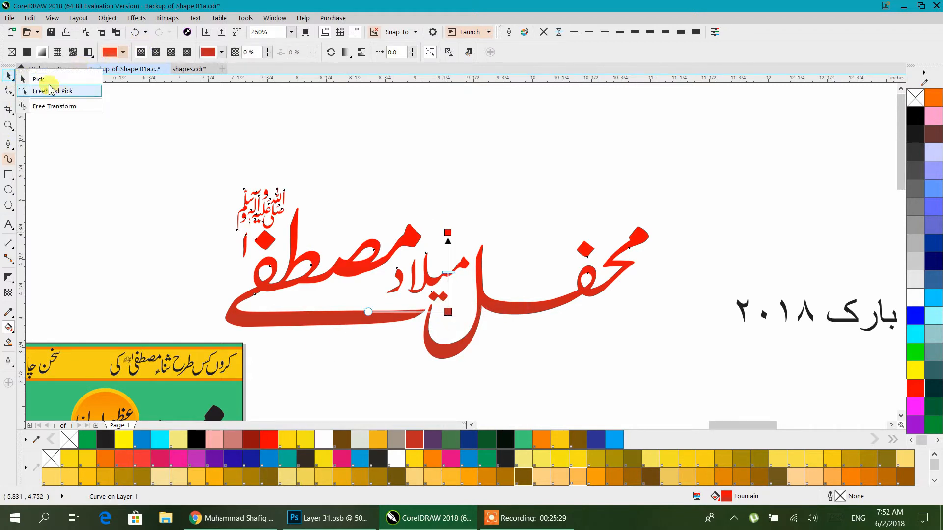
click(37, 76)
click(84, 19)
mouse_move(98, 21)
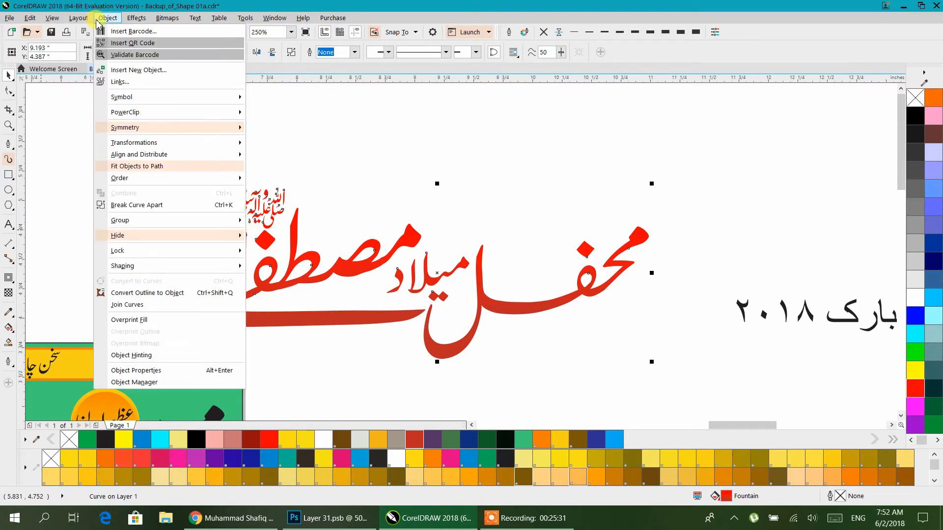
mouse_move(129, 19)
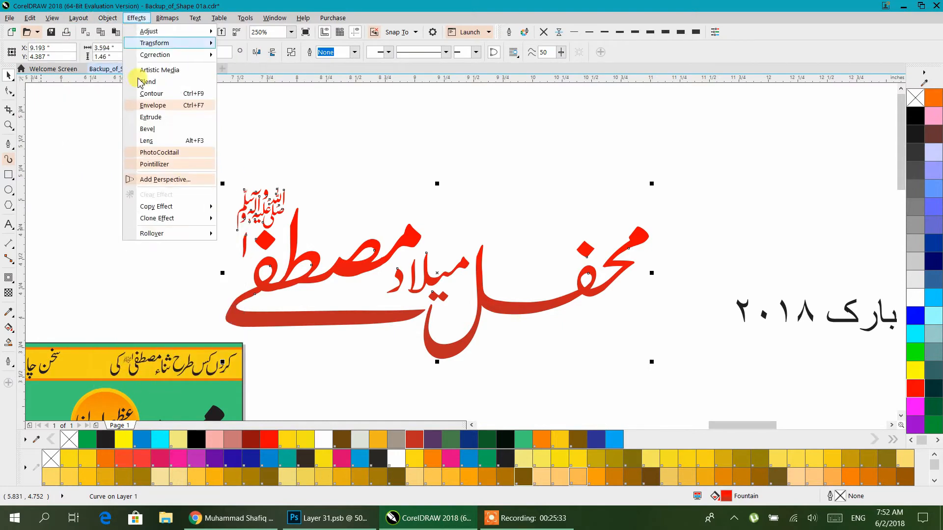
click(148, 130)
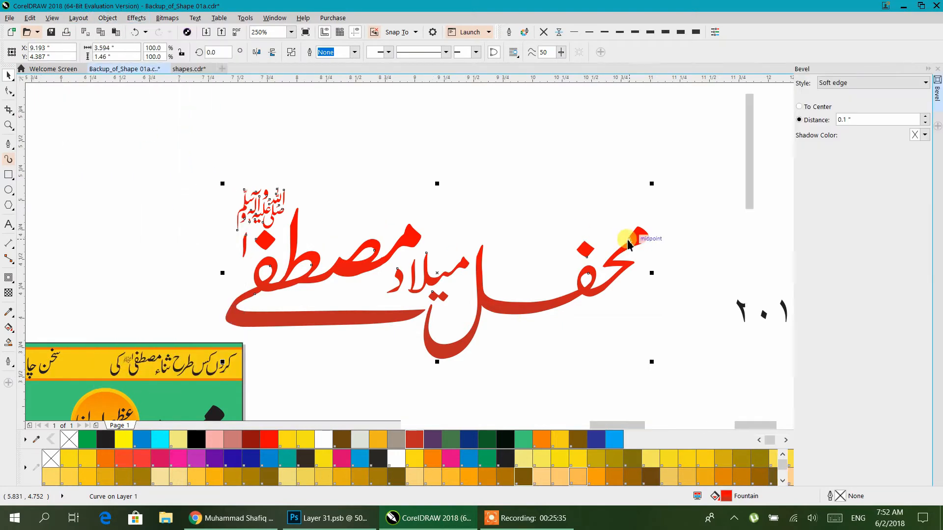
click(861, 288)
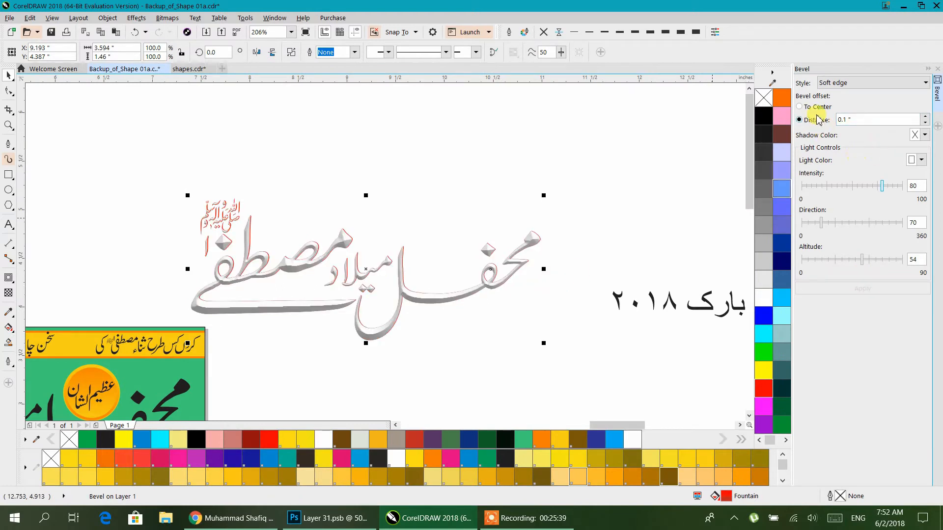
Change the title copy's bevel light color to bright red and apply it
click(922, 161)
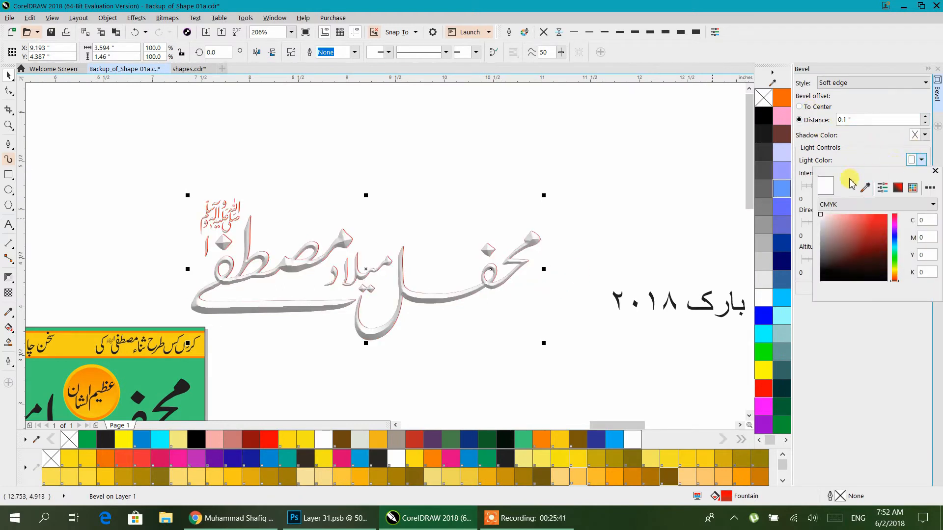
drag(865, 222, 887, 215)
click(856, 324)
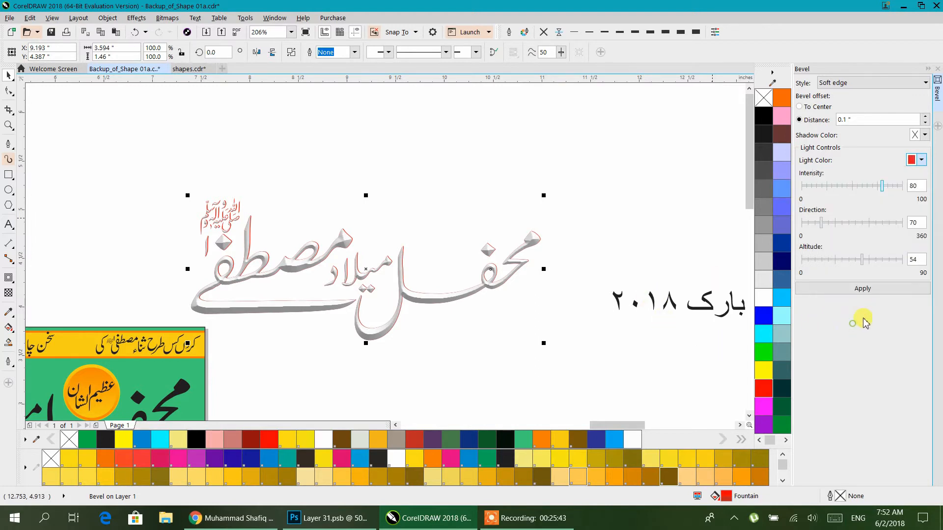
click(860, 288)
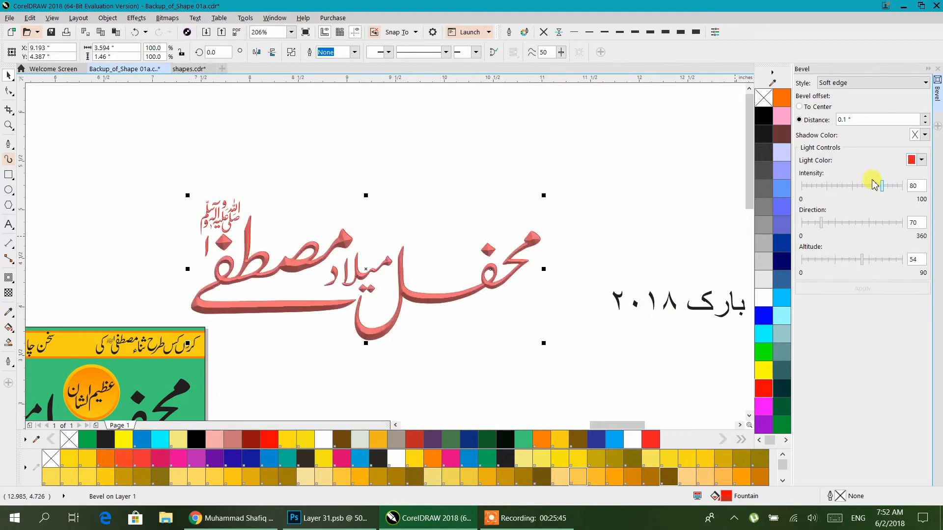
Set the title copy's bevel shadow color to dark red (#BD0000) and apply it
drag(406, 290, 386, 277)
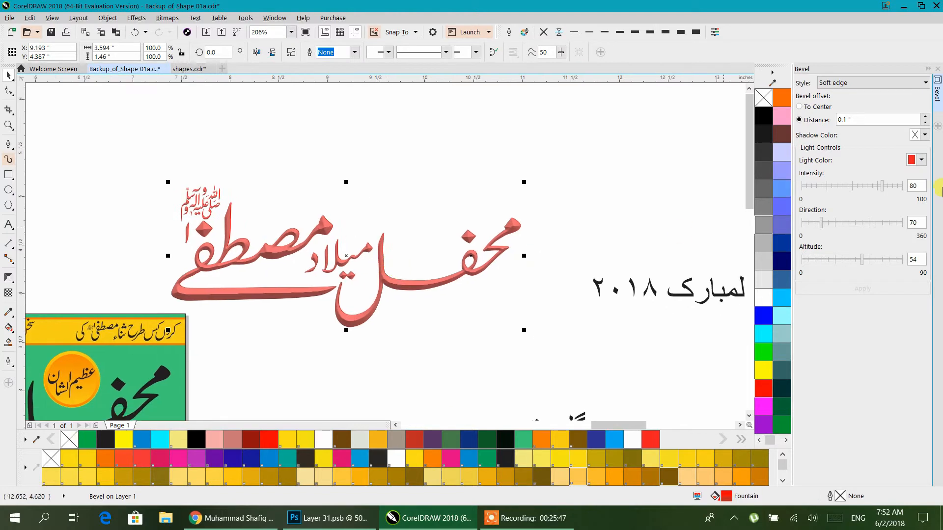
click(923, 137)
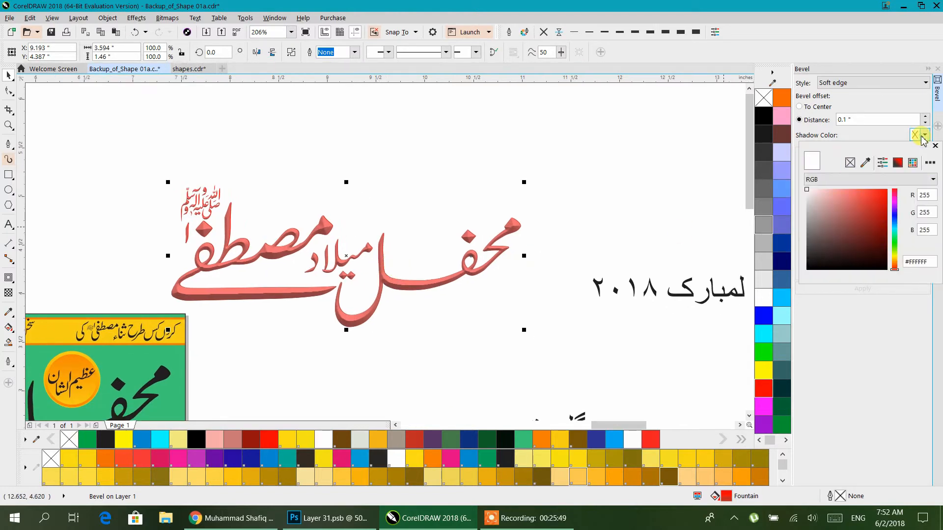
click(866, 197)
drag(866, 210, 914, 231)
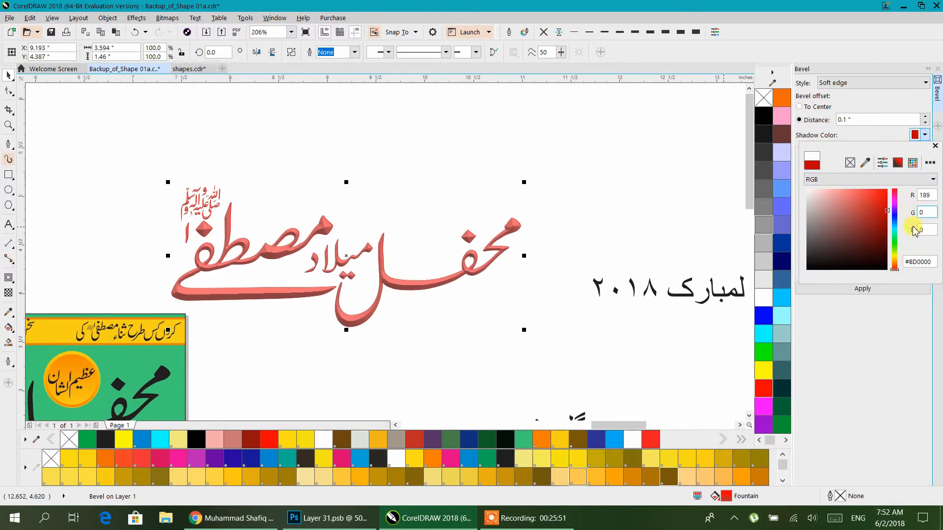
click(877, 303)
click(866, 289)
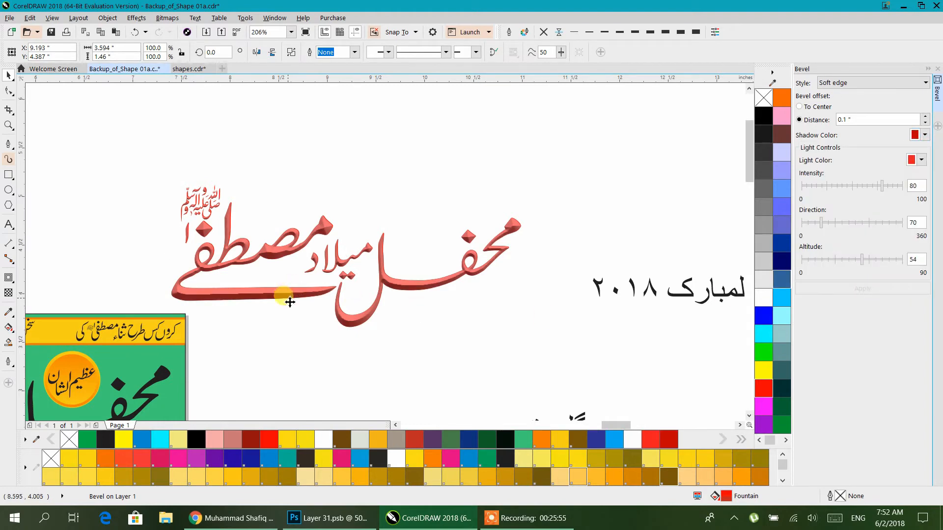
scroll(428, 269, up, 2)
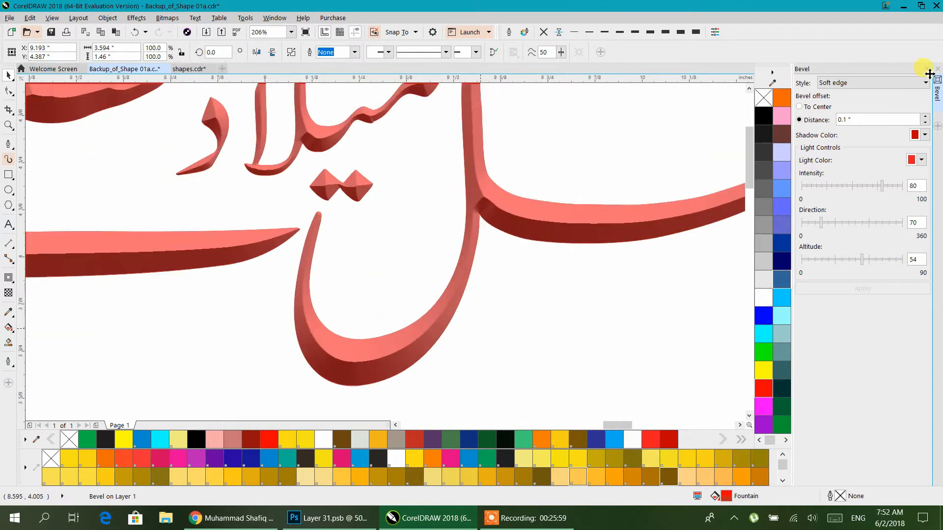
scroll(446, 231, down, 3)
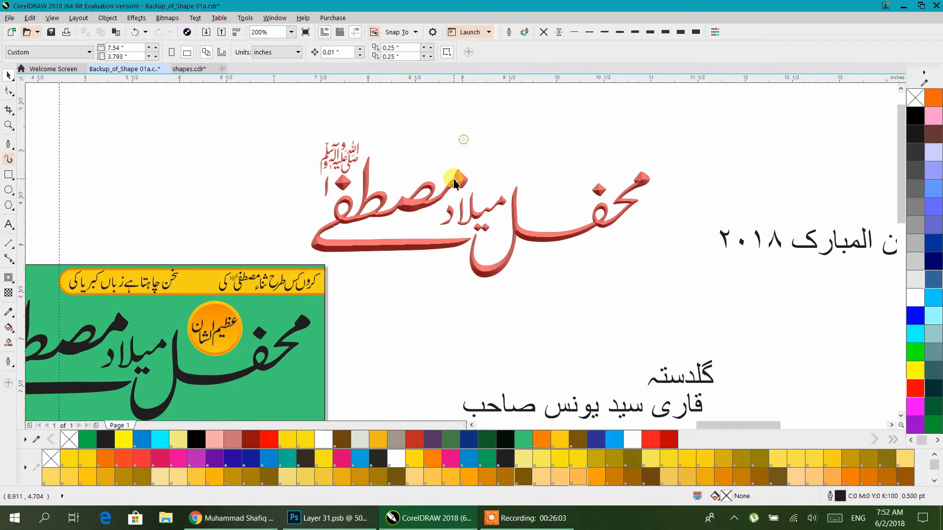
Break the bevel apart from the title copy and move the bevel bitmap below and to the right of the red title
click(452, 178)
drag(404, 298, 534, 282)
right_click(521, 231)
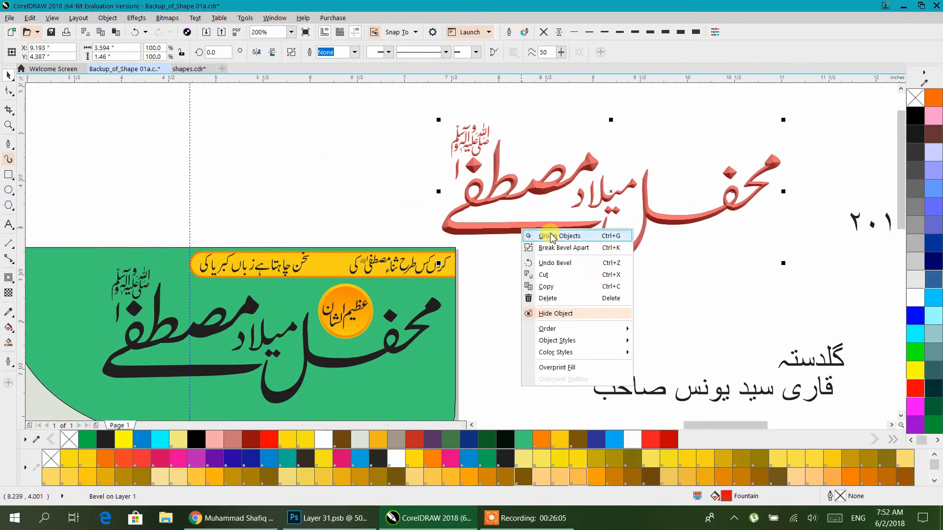
click(442, 117)
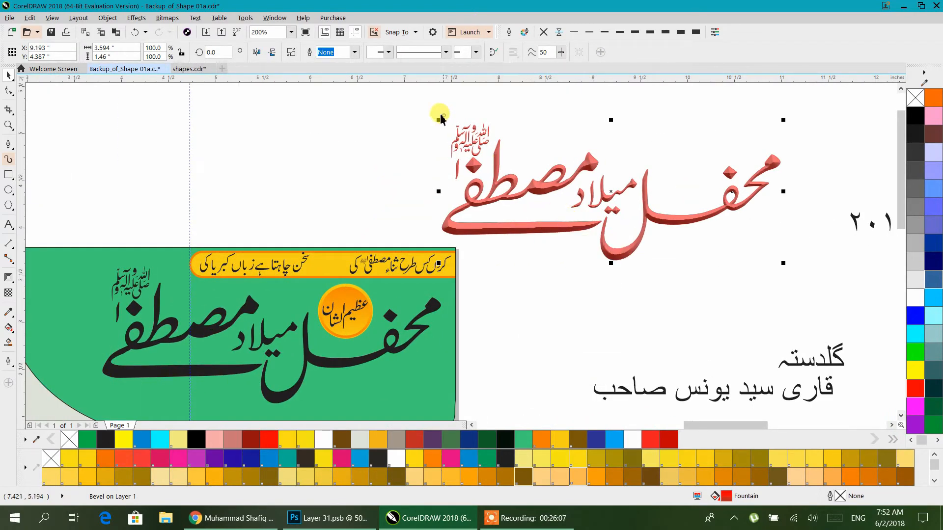
click(473, 136)
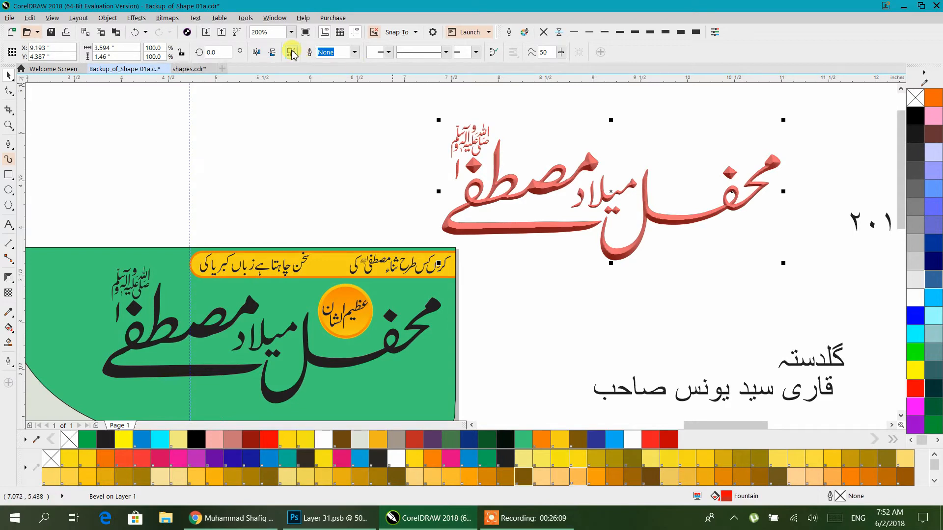
click(385, 137)
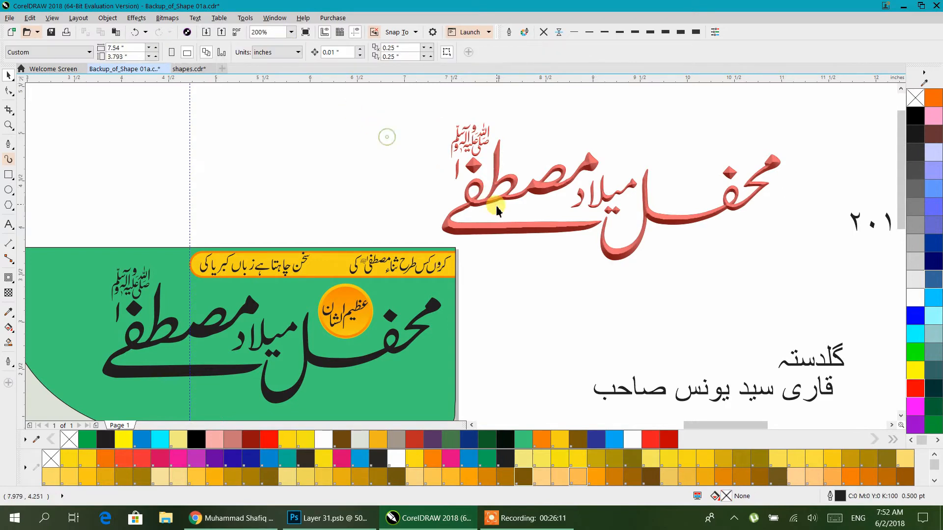
drag(490, 230, 551, 291)
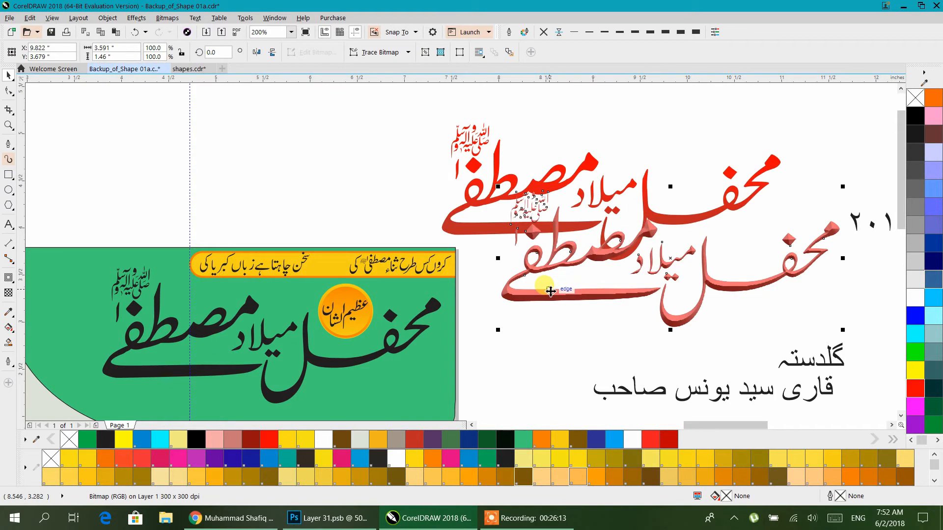
Copy the red gradient fill from the title copy onto the black calligraphy title on the green card
right_click(543, 263)
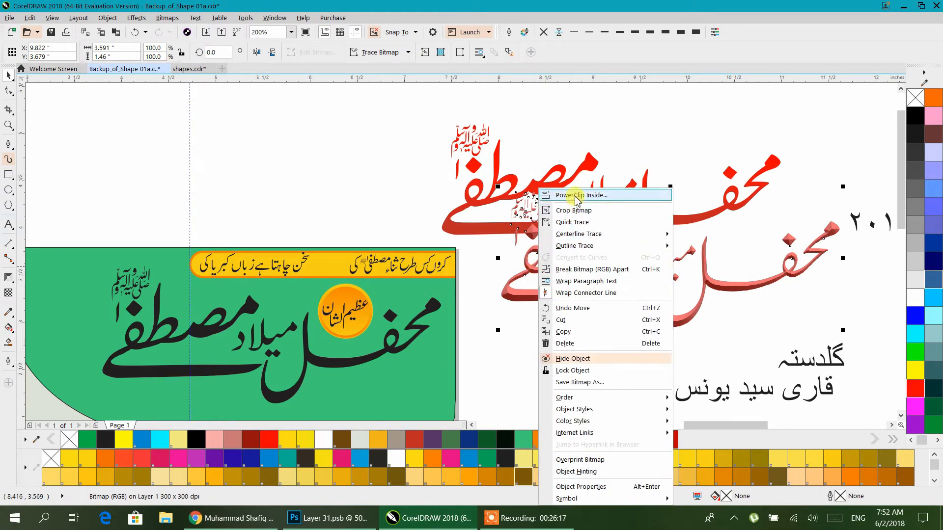
click(565, 139)
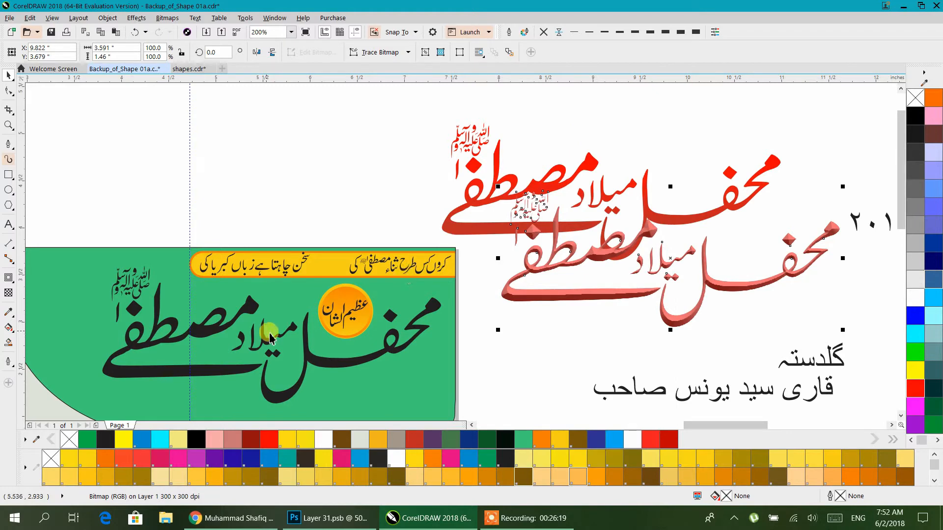
click(461, 220)
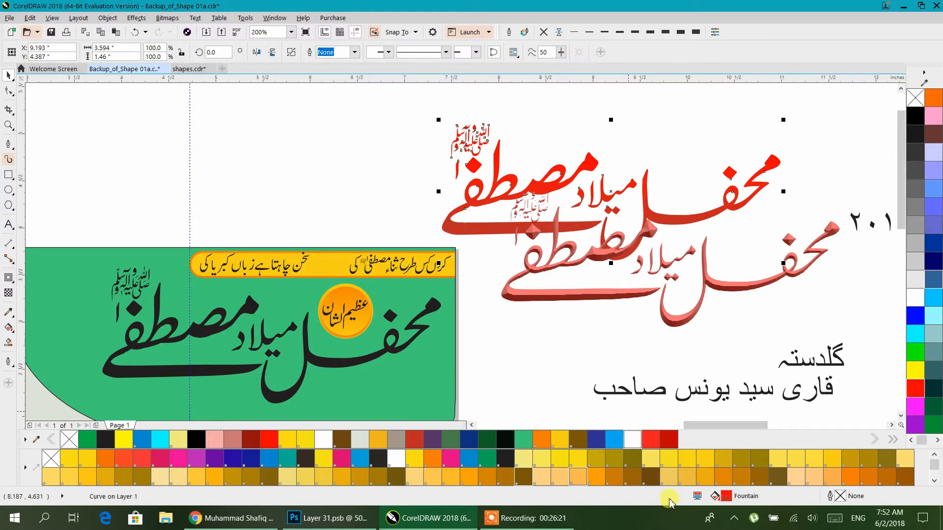
drag(730, 501, 349, 364)
click(540, 297)
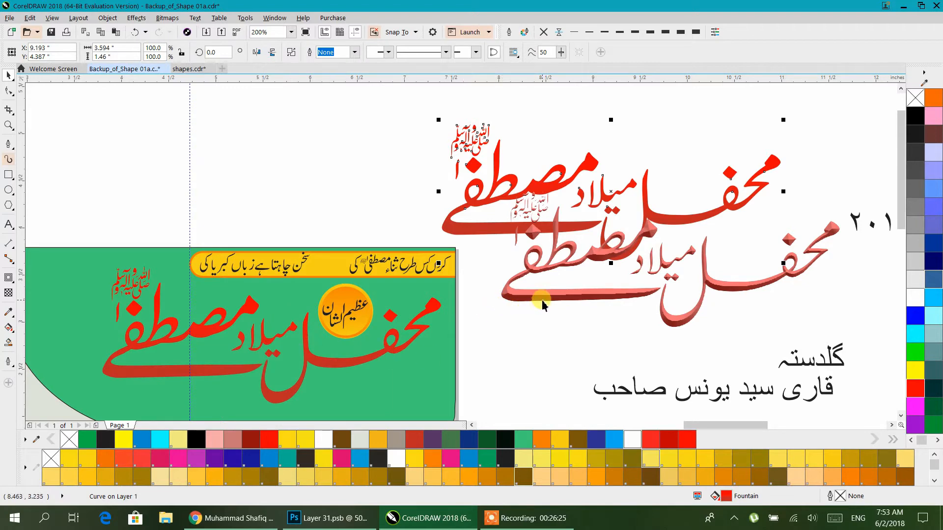
PowerClip the bevel bitmap inside the red calligraphy title on the green card
right_click(542, 295)
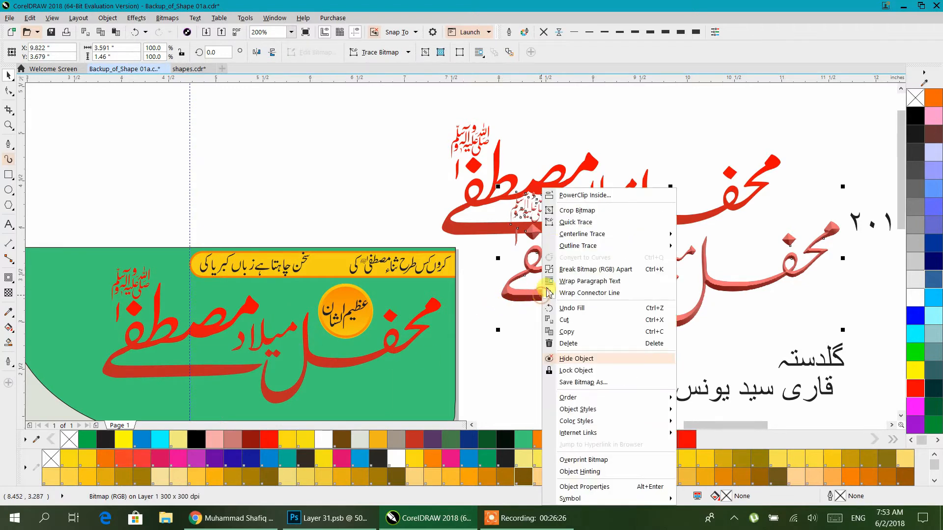
click(564, 196)
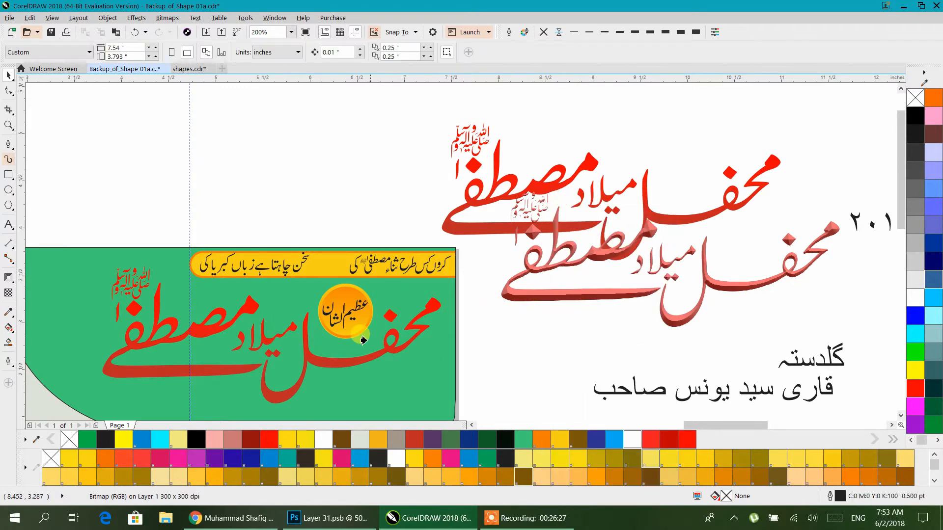
click(322, 364)
scroll(322, 364, up, 2)
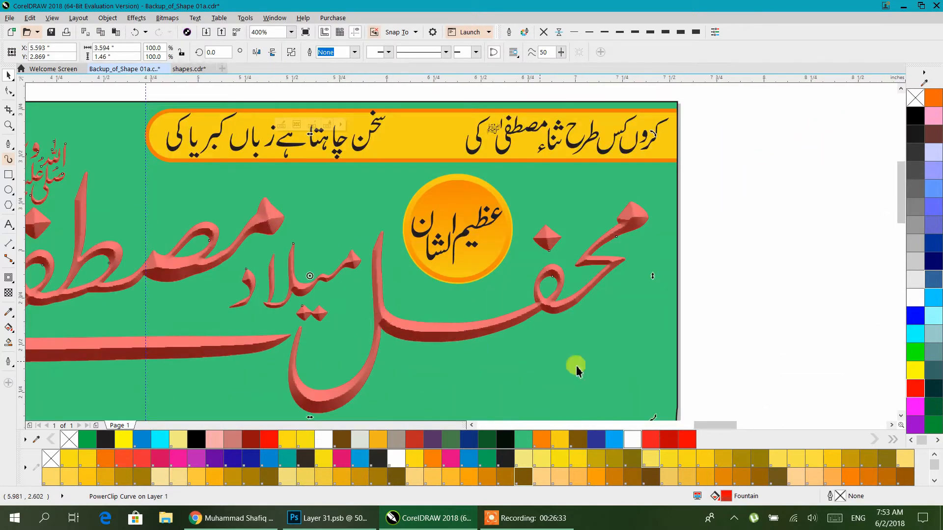
Give the beveled title on the card a white outline 2.0 pt wide
key(Escape)
click(530, 308)
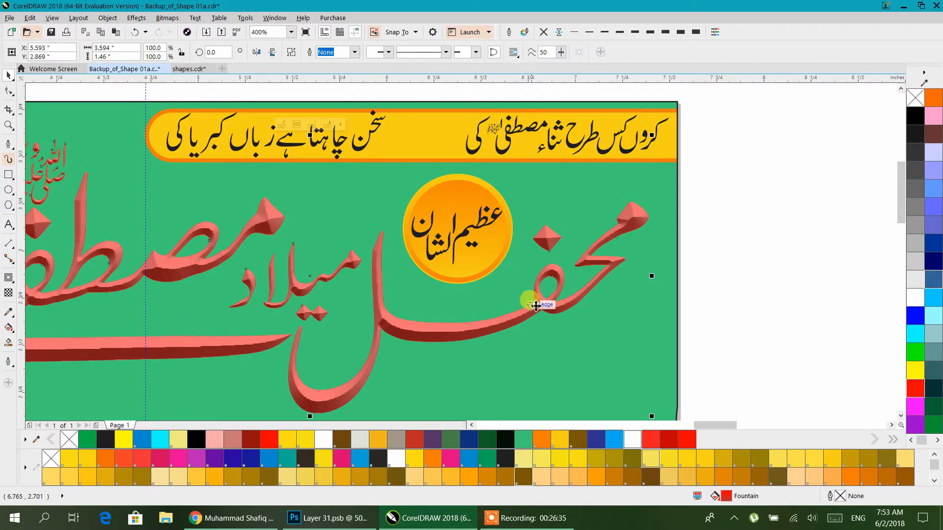
right_click(919, 299)
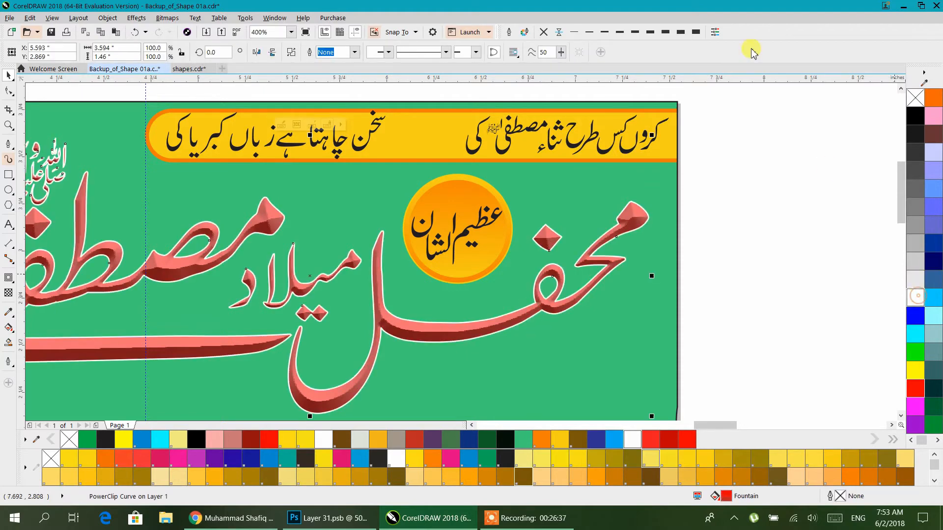
click(625, 35)
click(639, 33)
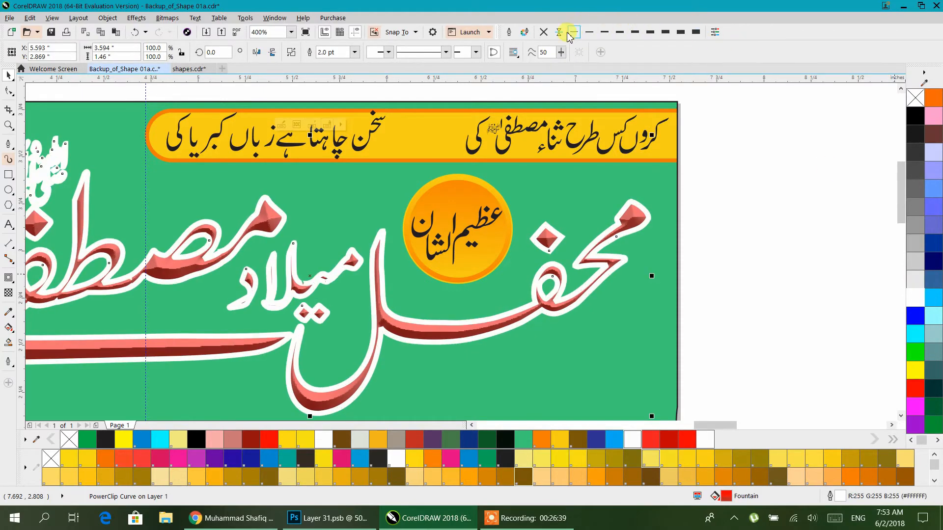
Set the title's outline to round corners and round line caps, placed behind the fill and scaling with the object
click(510, 34)
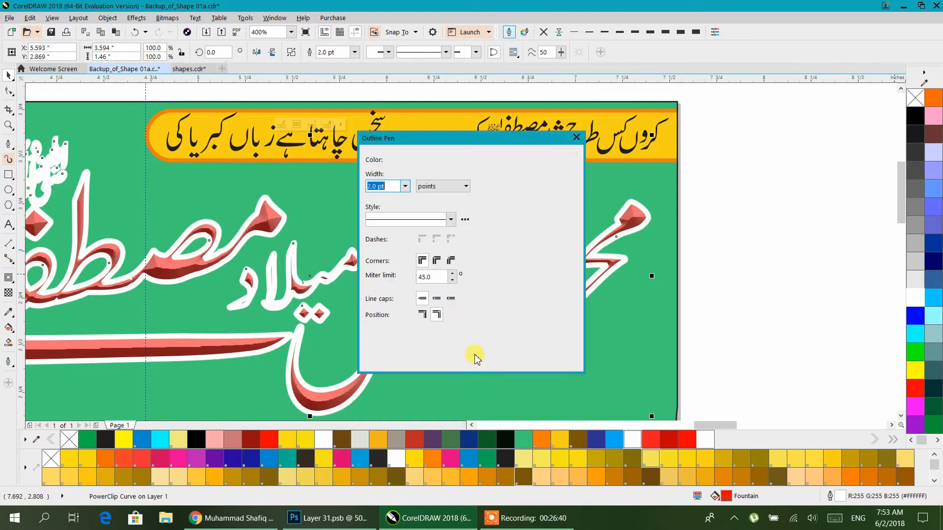
click(437, 299)
click(436, 261)
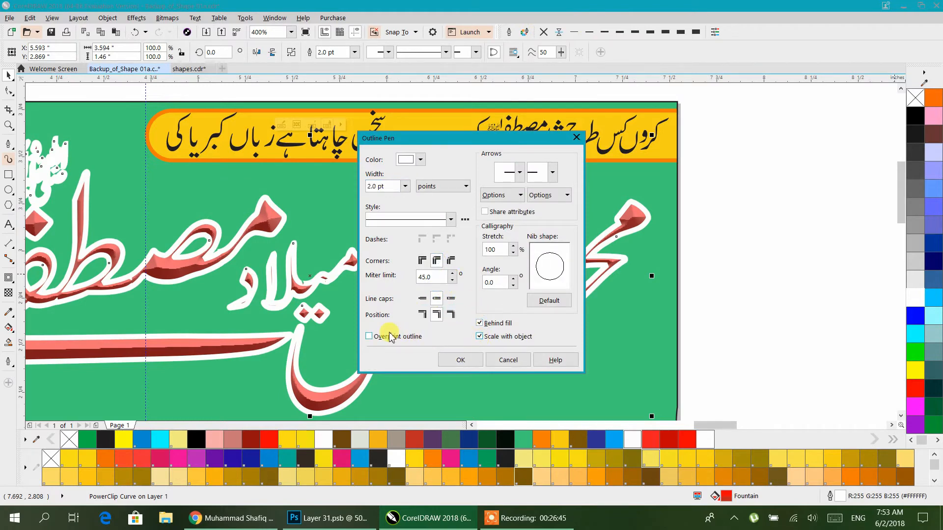
click(461, 360)
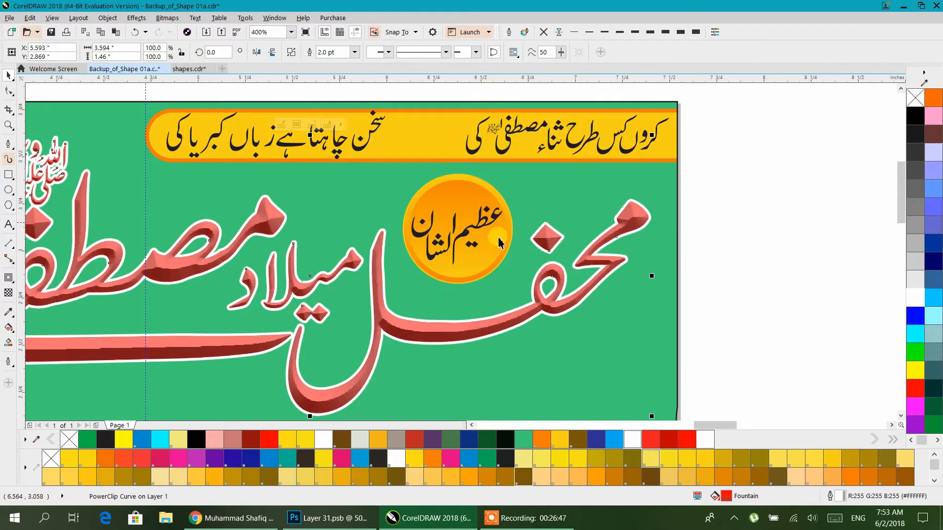
Add a black drop shadow to the card's calligraphy title with 50 opacity and 15 feathering
scroll(570, 293, down, 2)
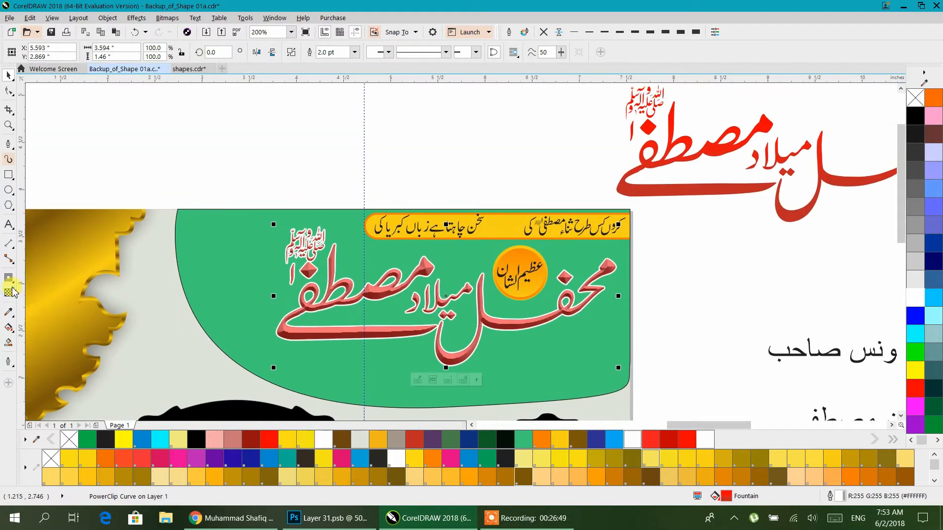
click(14, 285)
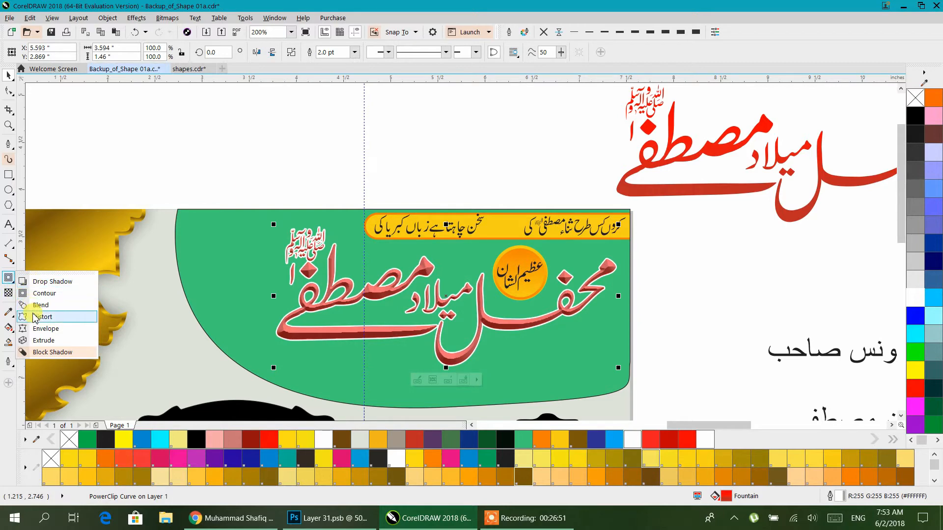
click(35, 281)
drag(435, 344, 442, 301)
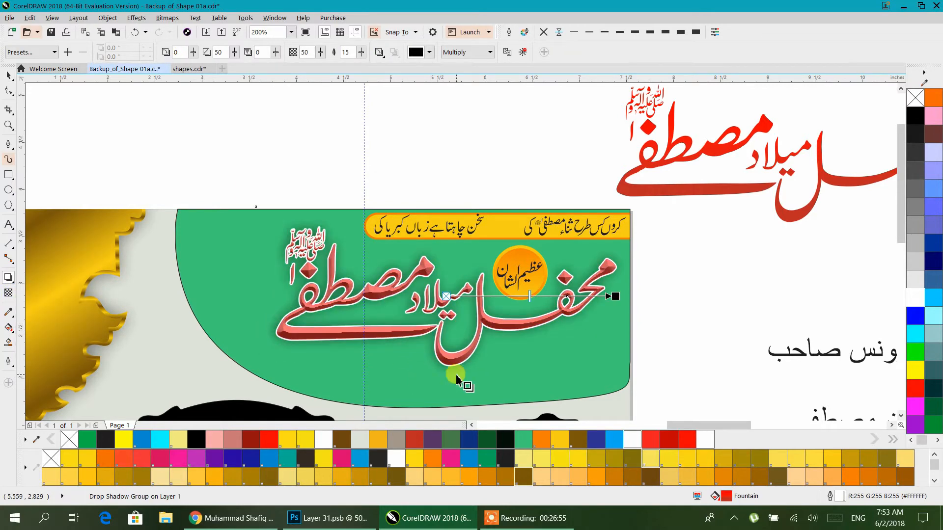
Start an image import and browse to the Islamic folder under Graphics > MSB Grafix on drive D
click(8, 75)
click(213, 132)
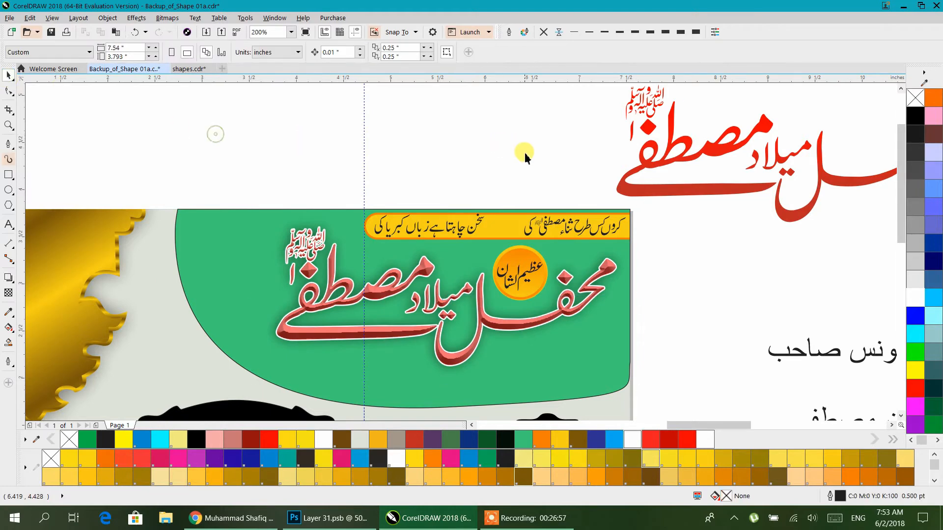
scroll(523, 152, down, 1)
scroll(392, 272, up, 1)
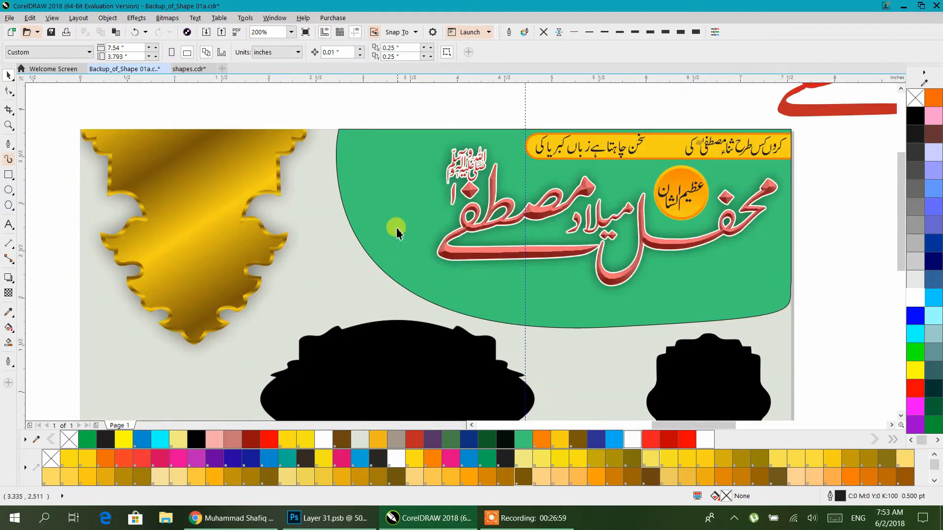
scroll(396, 230, up, 1)
right_click(689, 201)
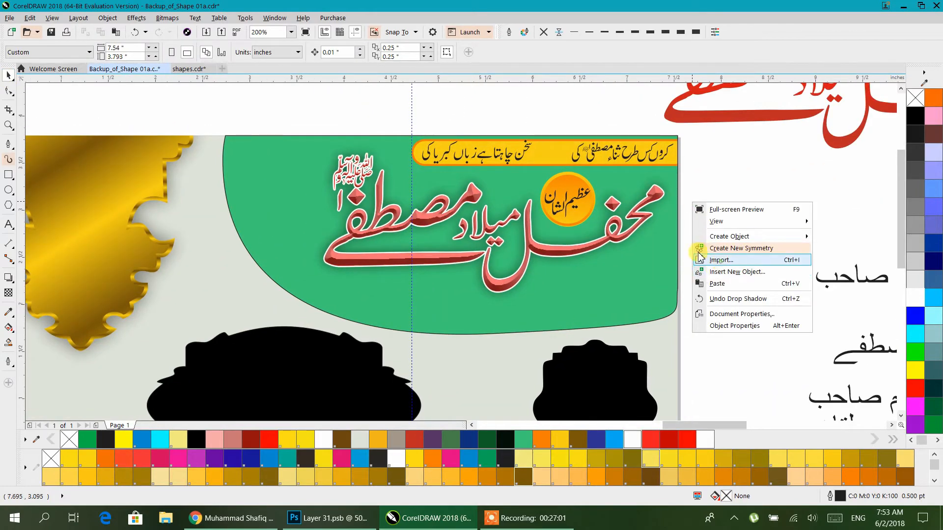
key(Escape)
key(ctrl+i)
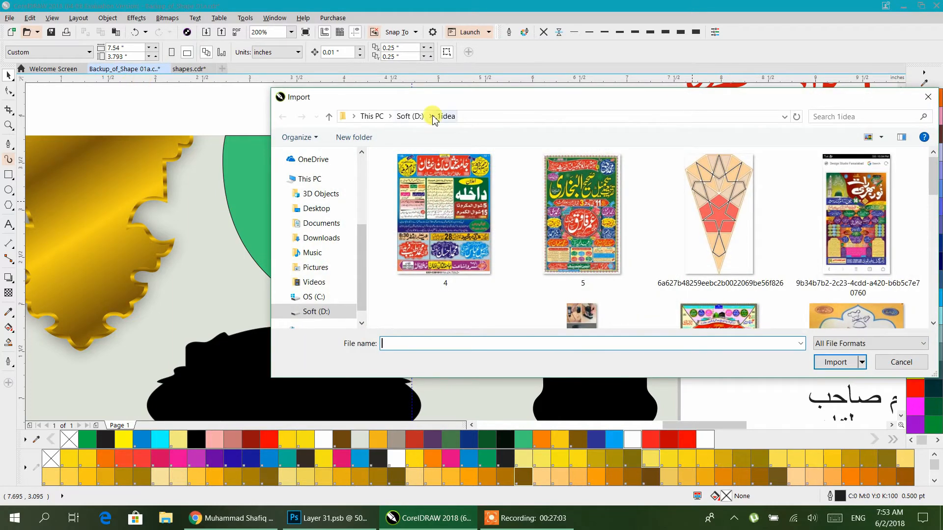
key(alt+Up)
double_click(884, 177)
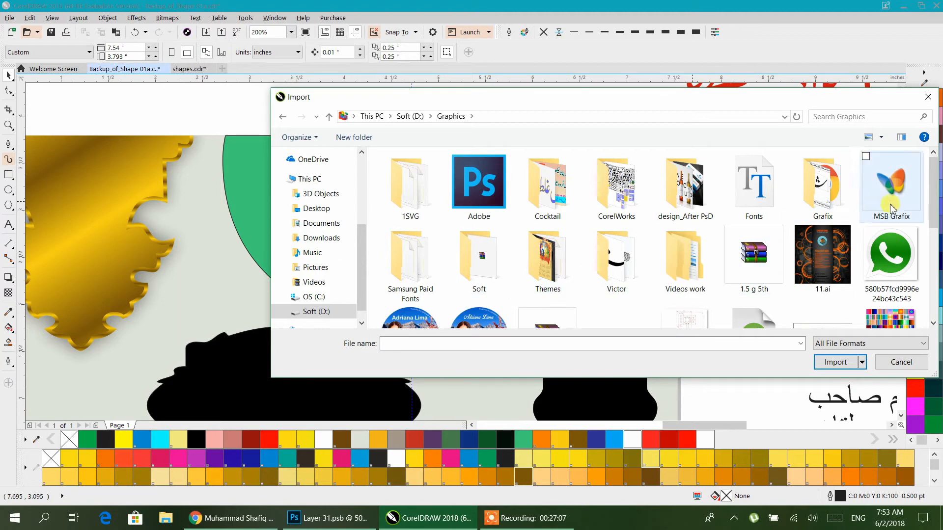
double_click(892, 183)
drag(560, 103, 388, 74)
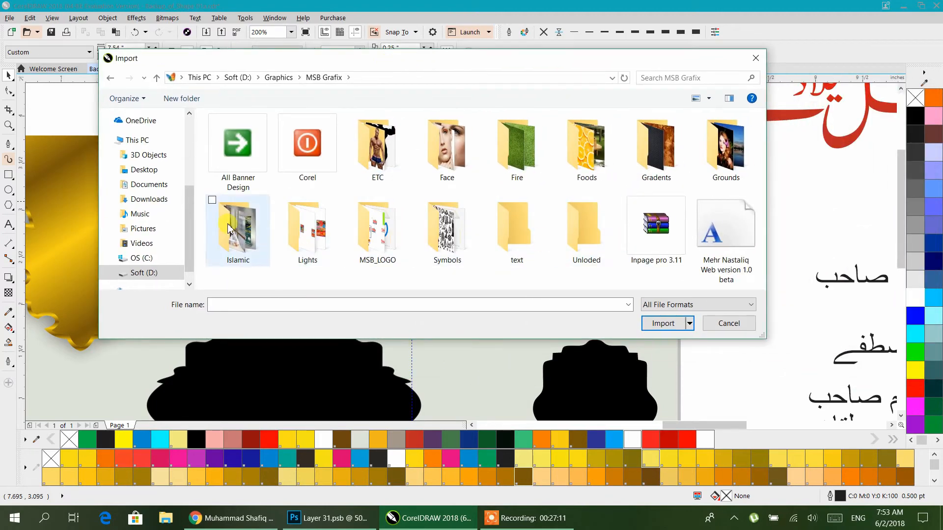
double_click(237, 230)
Choose the golden calligraphy photo 220375511_fe509bfefe_z for import
scroll(462, 209, down, 1)
scroll(463, 208, down, 2)
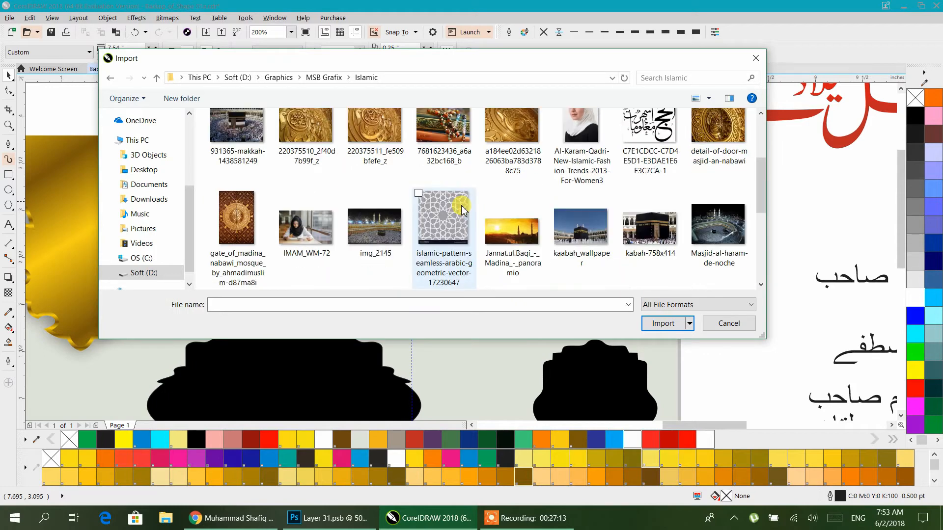
scroll(463, 209, up, 1)
click(388, 167)
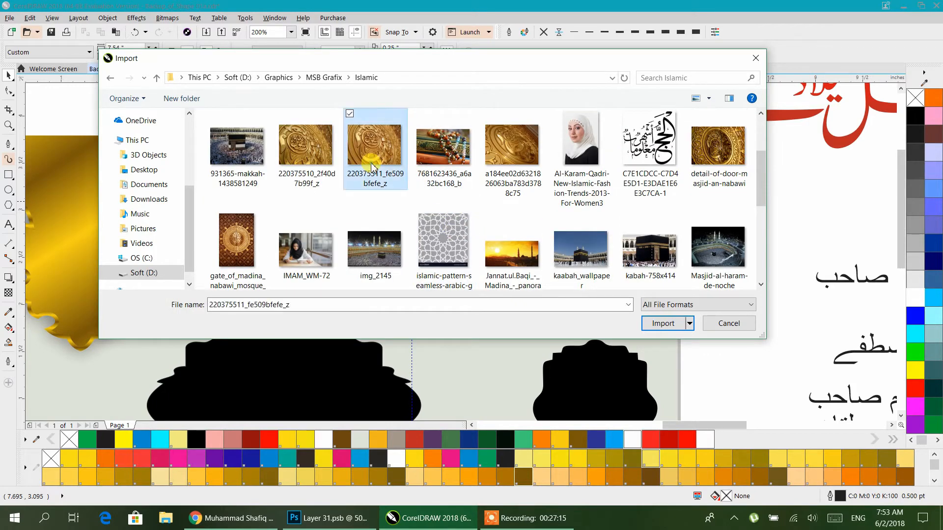
scroll(516, 215, down, 1)
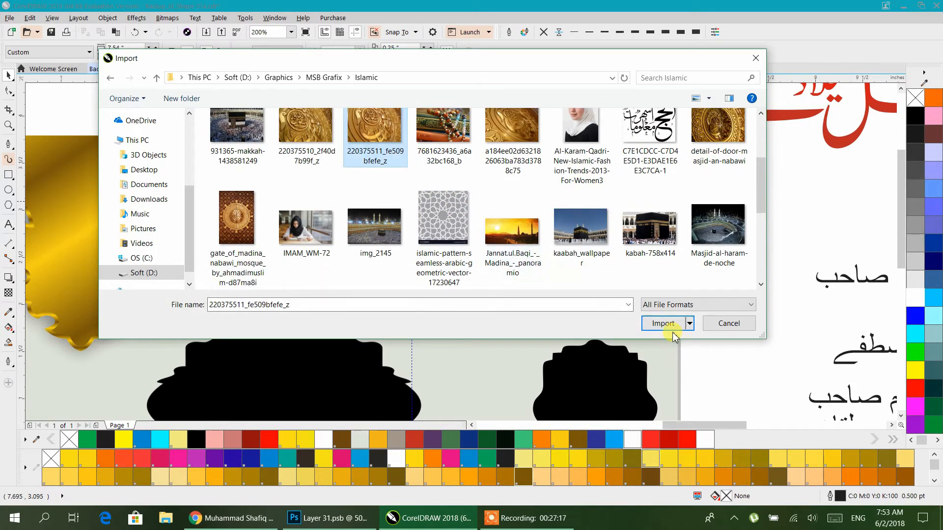
click(668, 327)
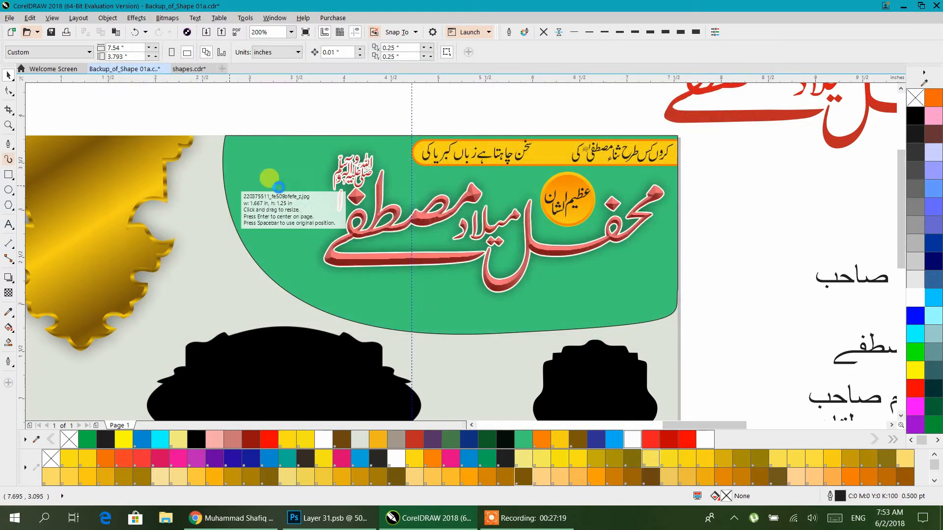
Place the imported photo over the card, enlarge it to about 5.74 by 4.30 inches, and shift it slightly upward
scroll(381, 186, down, 2)
drag(278, 145, 483, 284)
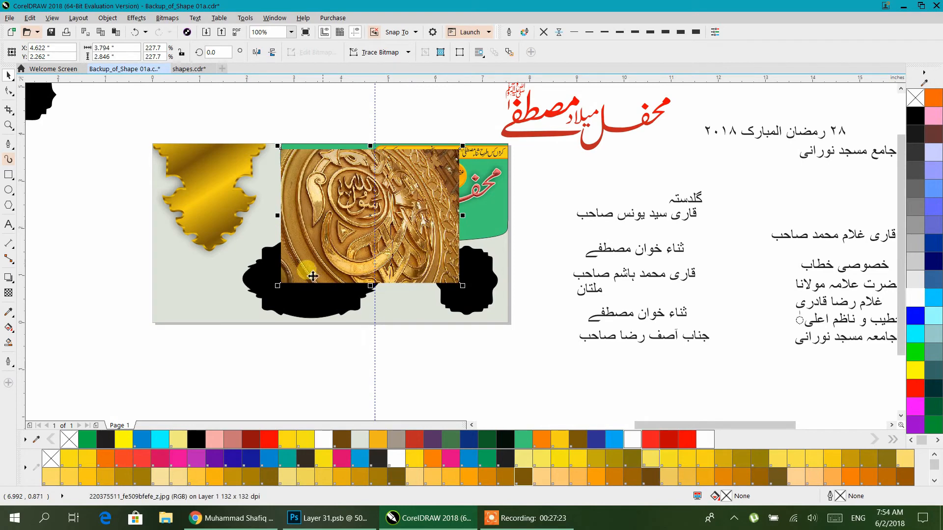
drag(278, 287, 186, 353)
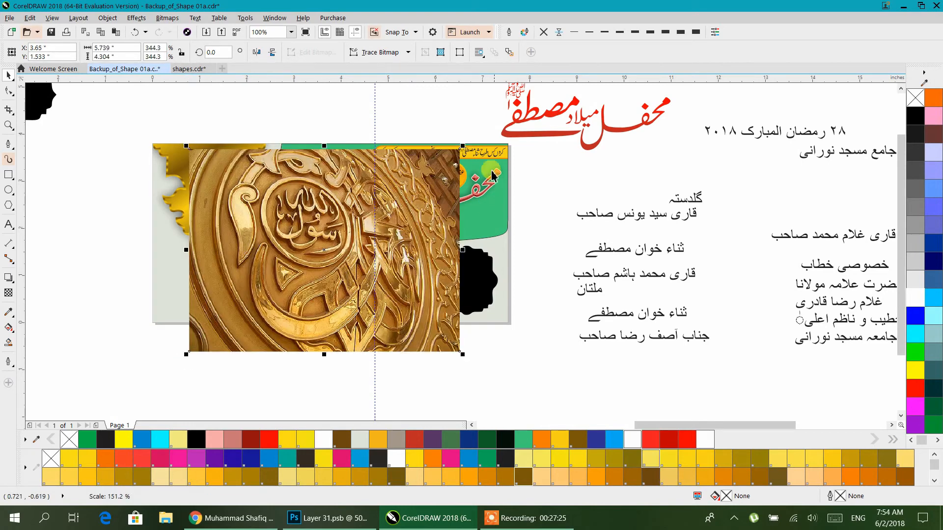
drag(463, 153, 465, 136)
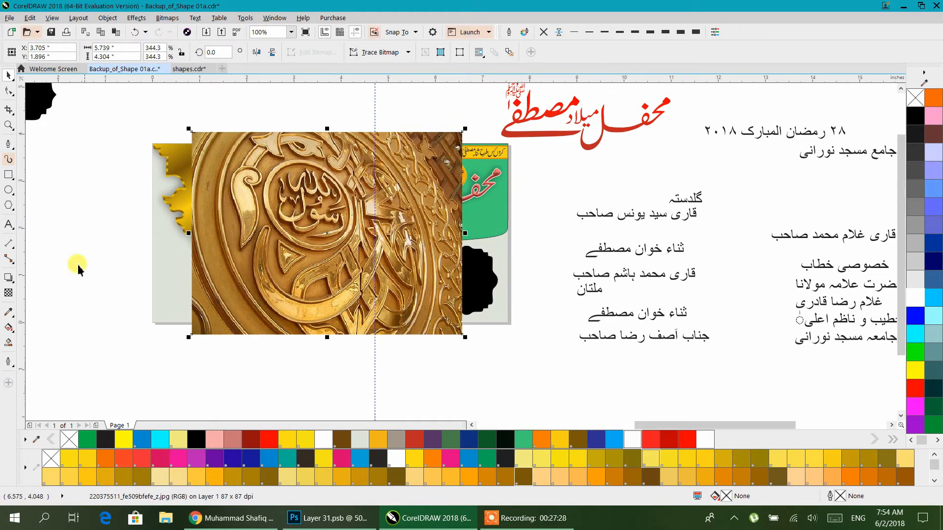
Apply an elliptical fountain transparency to the golden calligraphy photo so its edges fade out
click(9, 295)
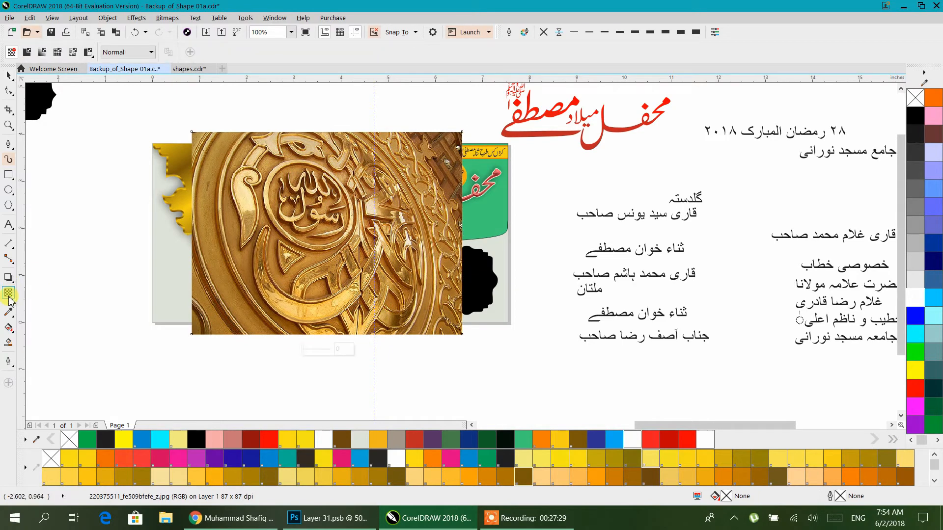
click(44, 52)
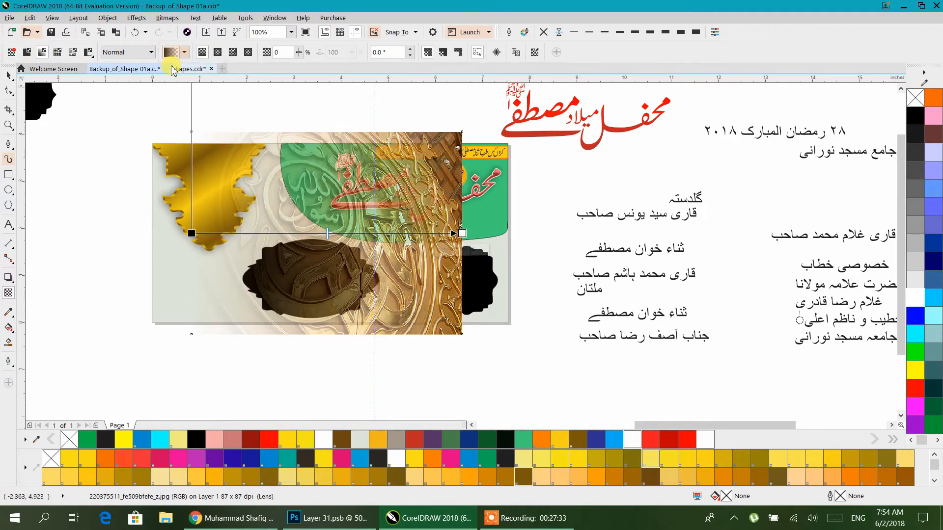
click(218, 52)
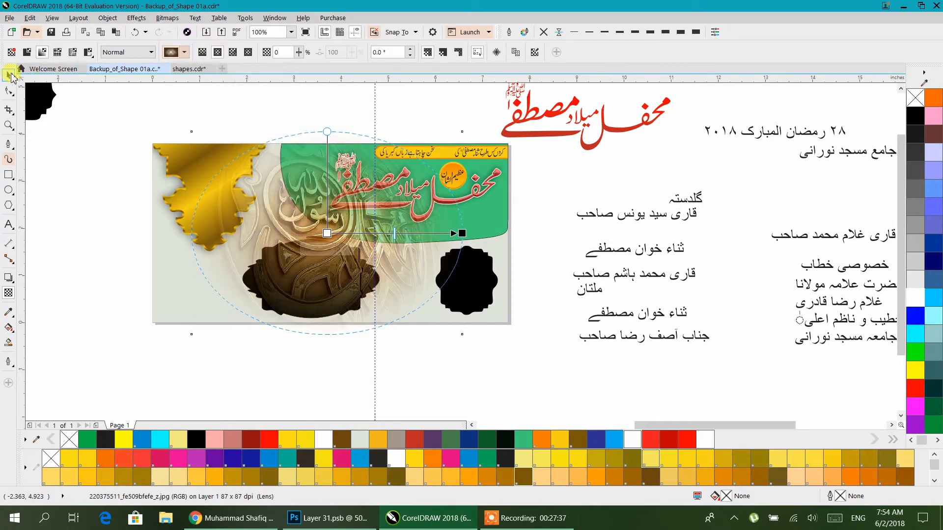
click(9, 75)
click(263, 112)
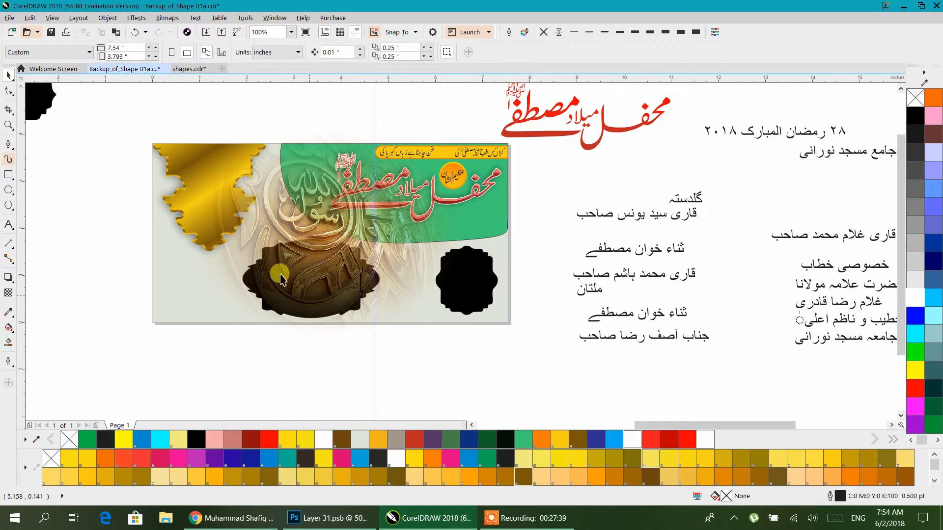
Move the faded calligraphy photo off the card to the empty area below and left of it
click(310, 235)
drag(311, 212, 166, 416)
drag(284, 313, 460, 167)
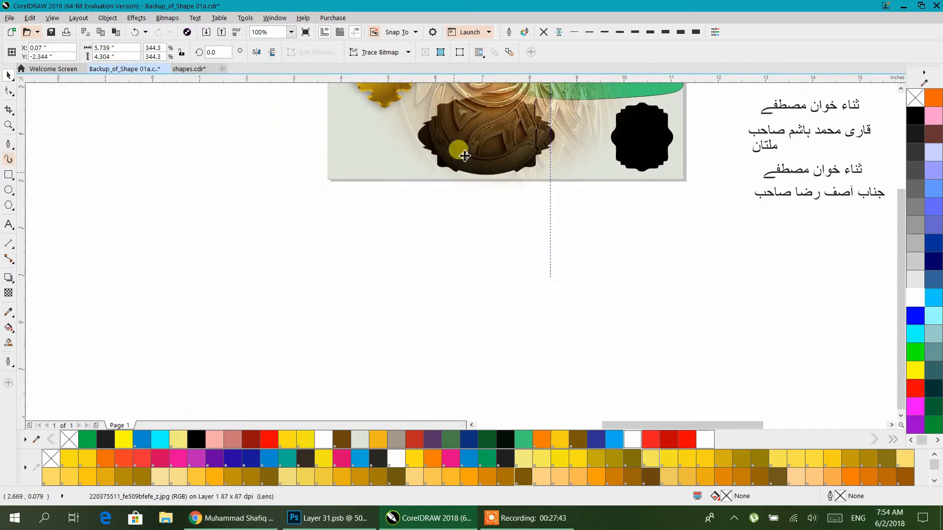
drag(413, 120, 172, 313)
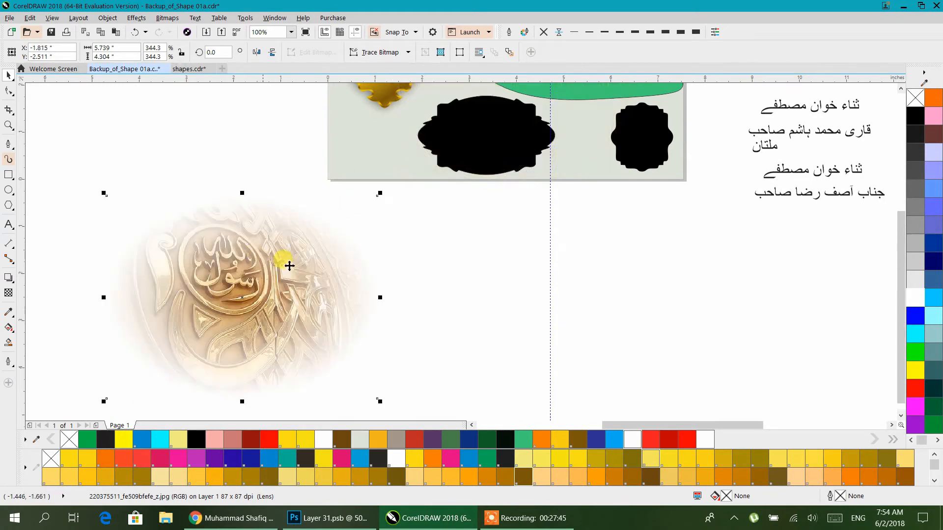
scroll(286, 265, up, 3)
scroll(286, 265, right, 3)
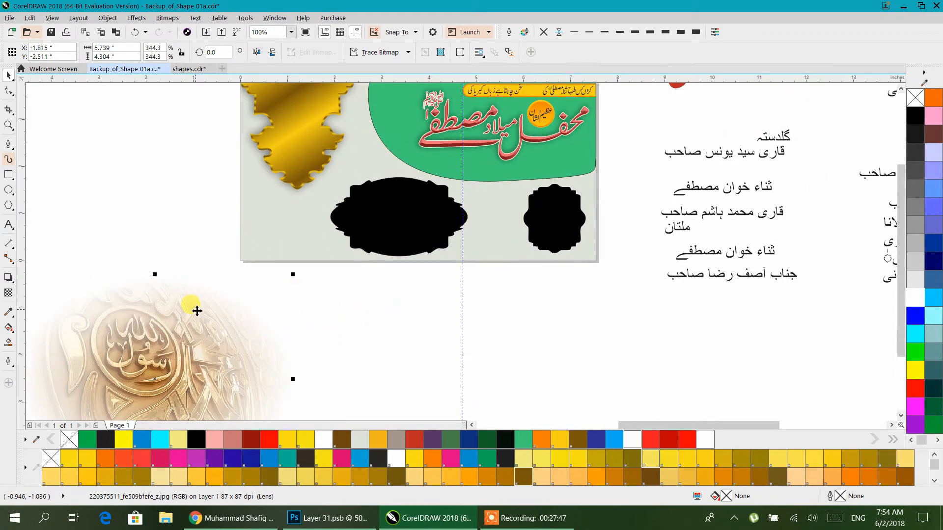
PowerClip the faded calligraphy photo inside the card's light grey background rectangle
right_click(195, 308)
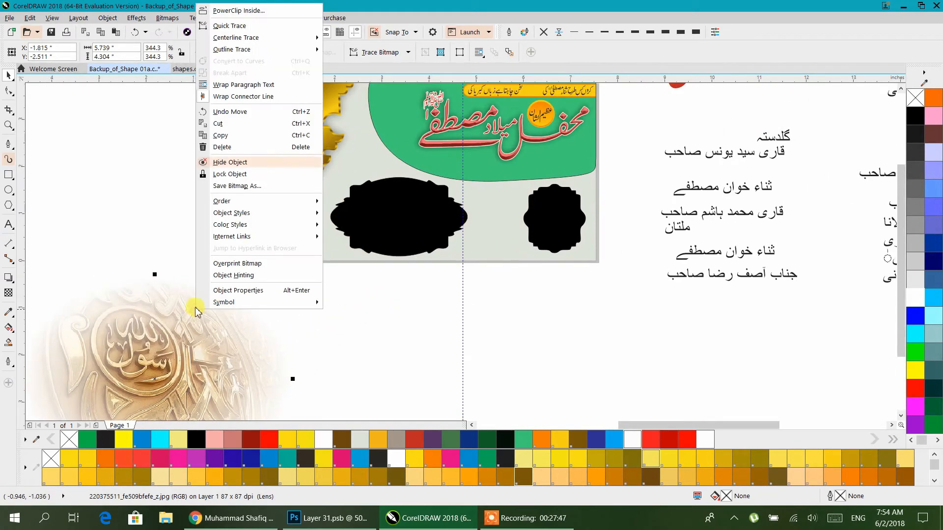
click(232, 10)
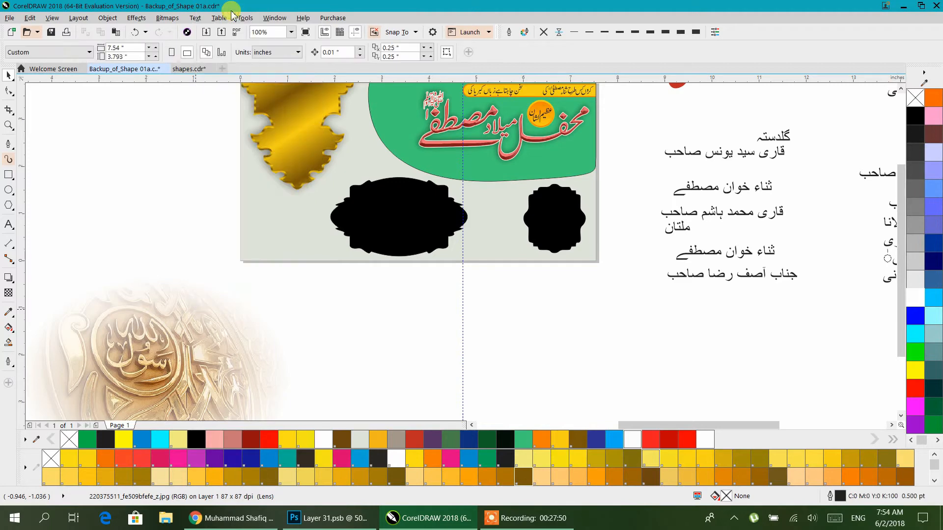
click(363, 155)
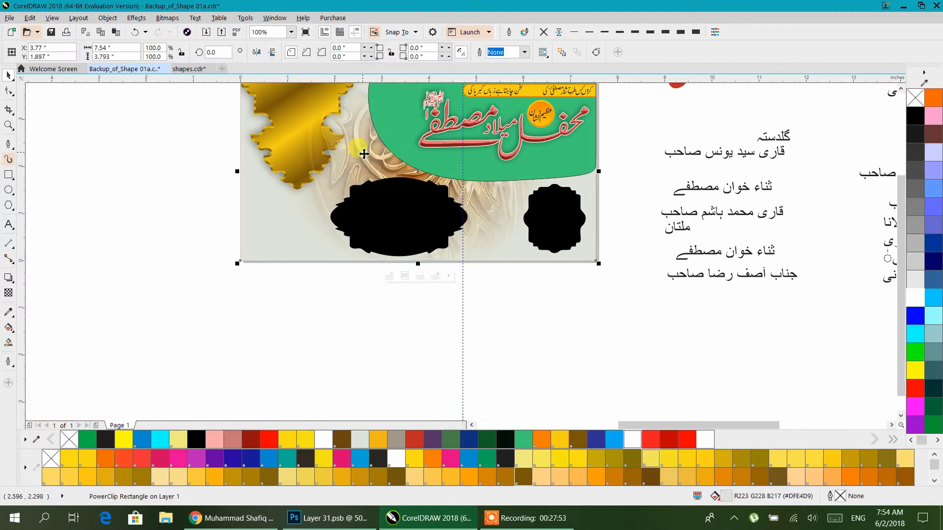
scroll(270, 210, up, 2)
scroll(269, 211, right, 2)
click(407, 298)
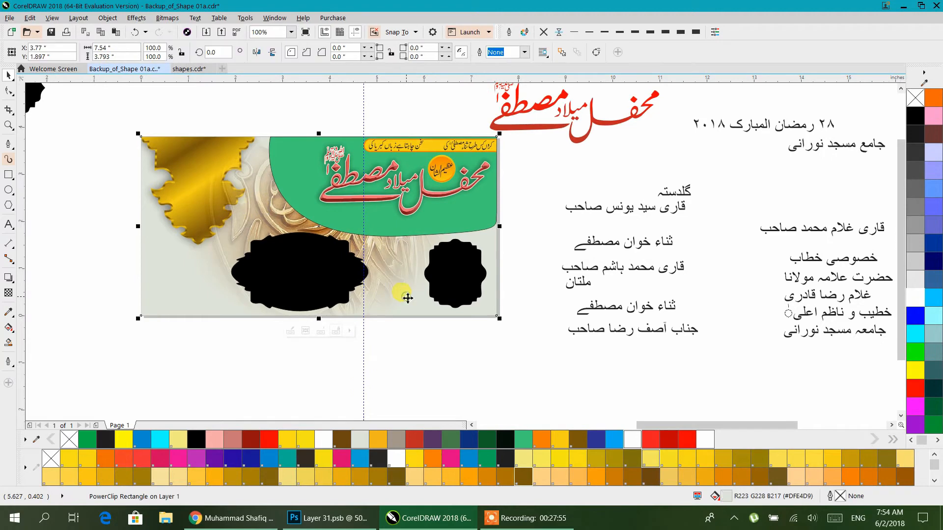
Extract the yellow verse bar from the green curved shape's PowerClip and delete the green shape
click(299, 209)
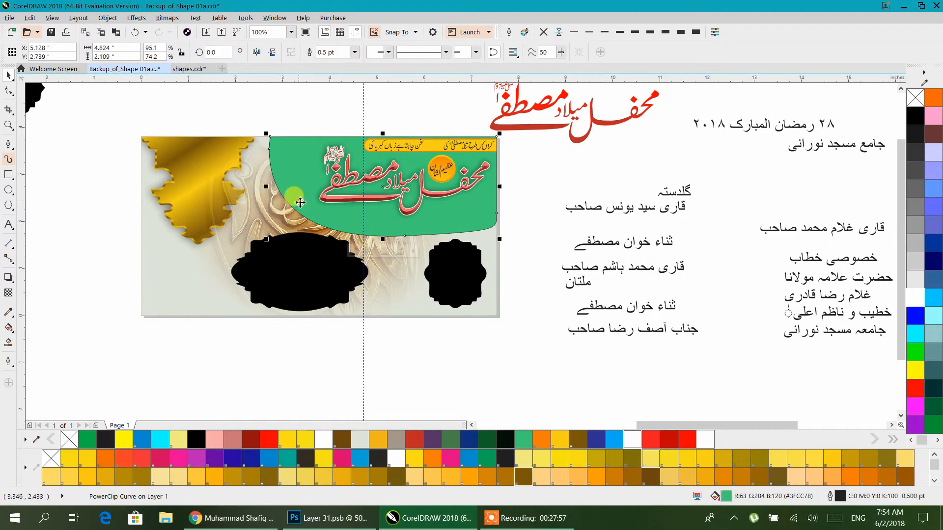
right_click(299, 208)
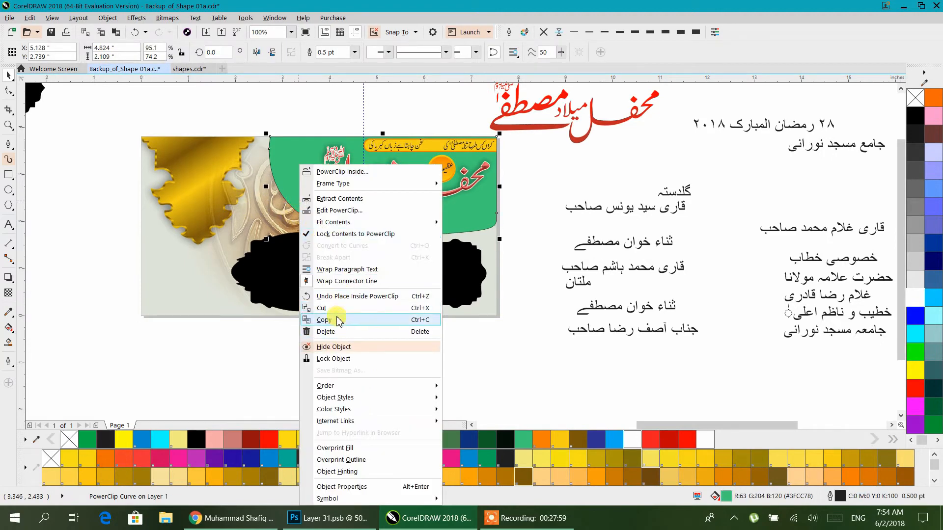
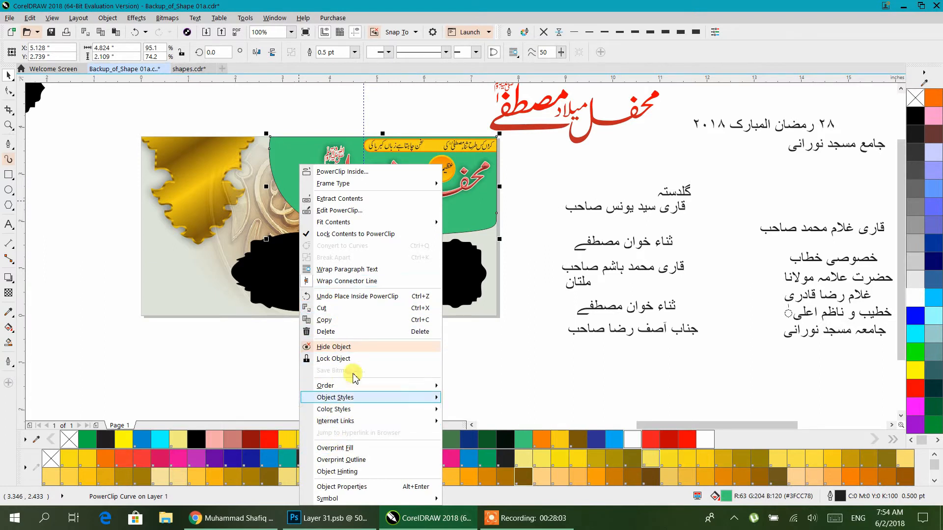
click(328, 198)
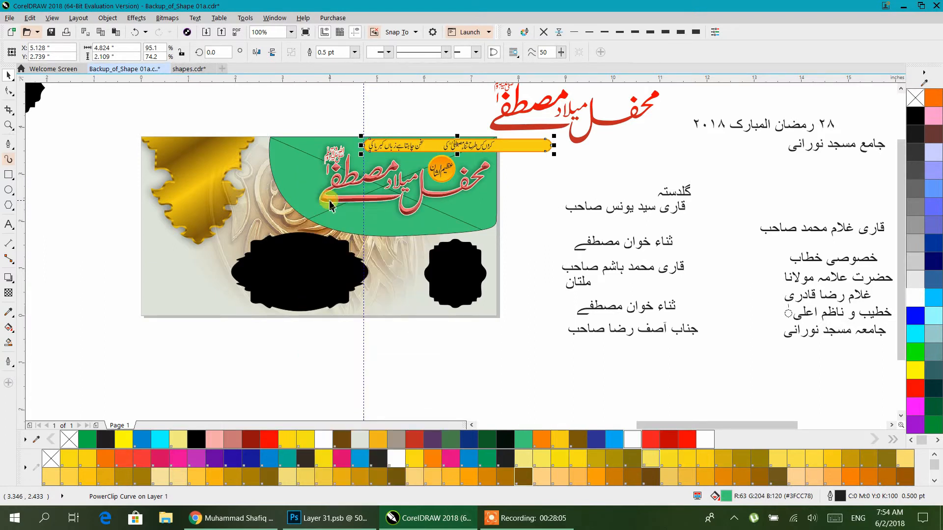
click(477, 229)
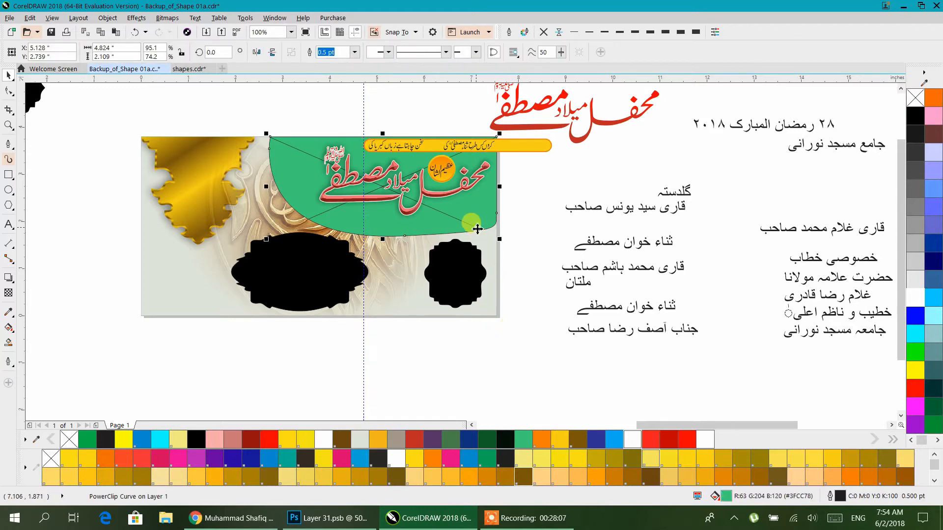
key(Delete)
Draw a rectangle about 1.56 by 0.82 inches from the card's right edge, covering the overhanging end of the yellow verse bar
click(532, 151)
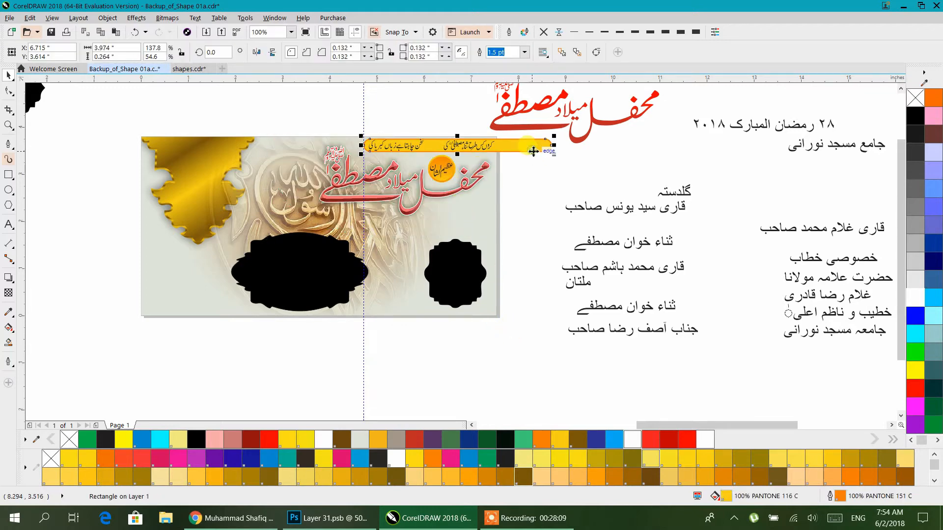
scroll(479, 147, up, 2)
drag(441, 231, 403, 245)
drag(544, 297, 399, 219)
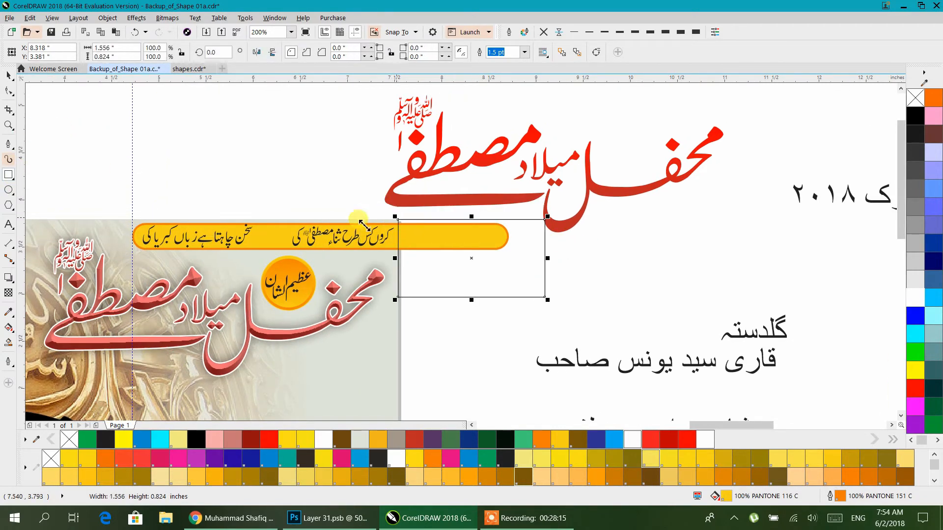
click(9, 77)
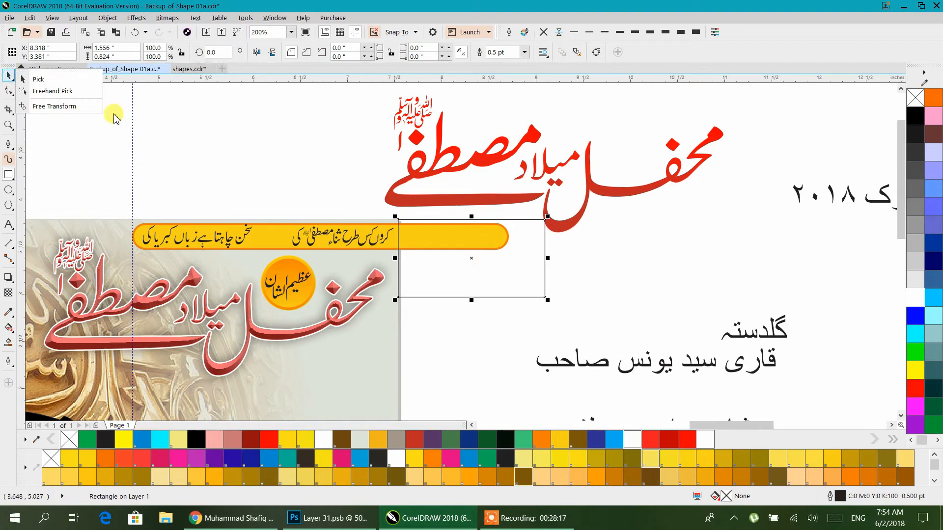
click(38, 79)
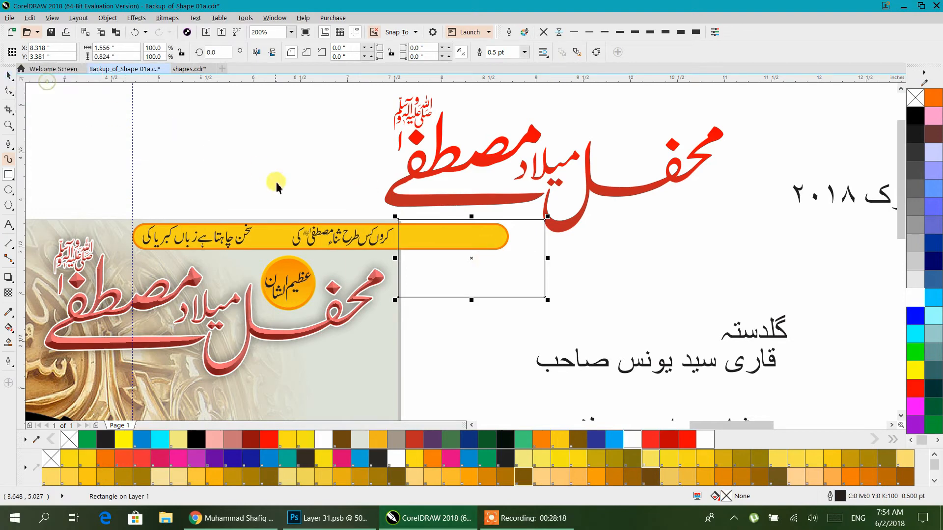
double_click(280, 234)
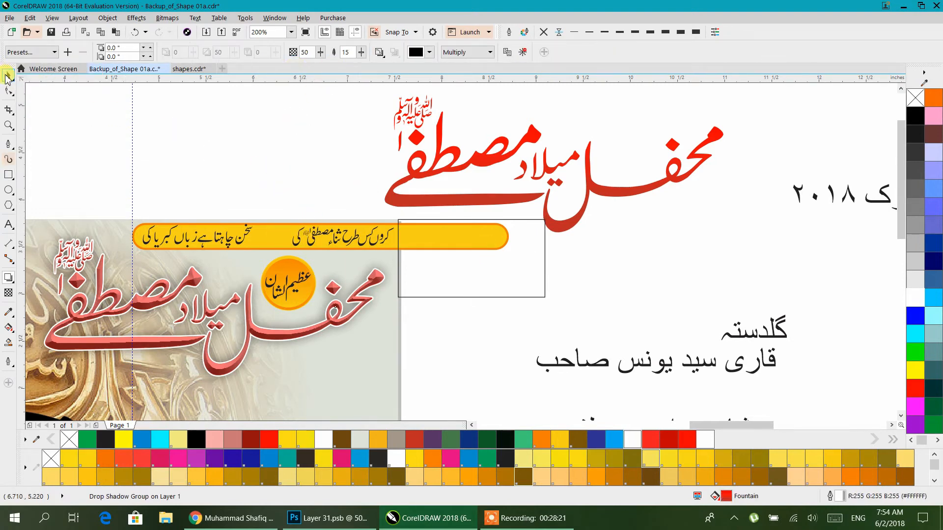
click(506, 273)
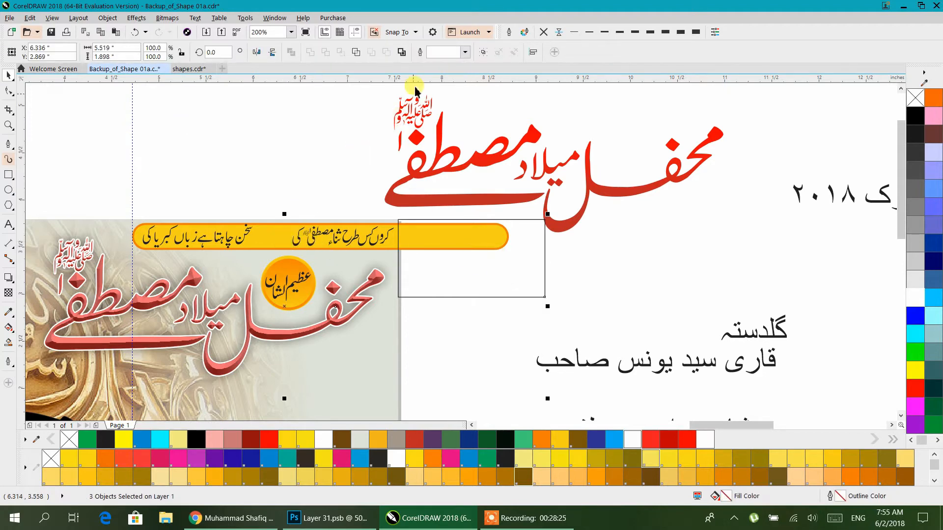
click(310, 129)
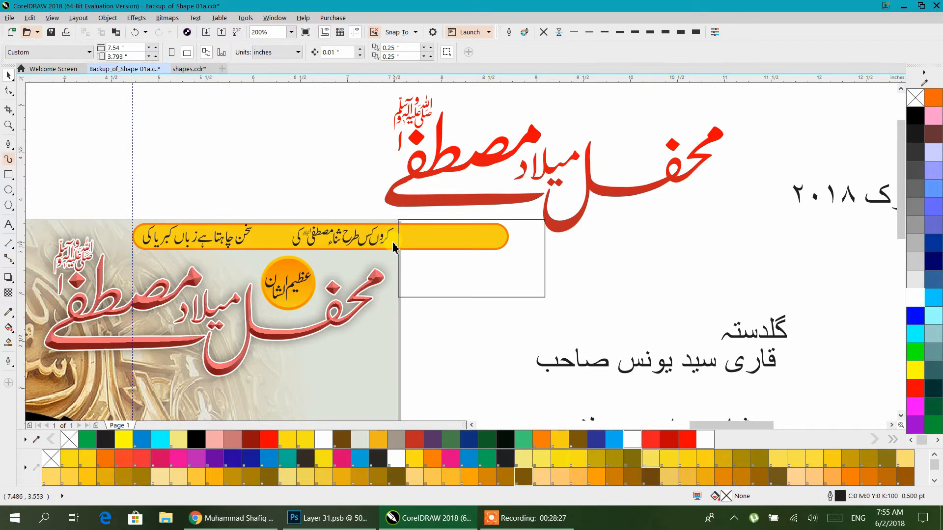
Shift the cutting rectangle slightly up and left over the verse bar's overhanging end and try to select it together with the bar
click(395, 245)
click(434, 264)
mouse_move(467, 275)
mouse_down()
mouse_move(442, 257)
mouse_move(463, 264)
mouse_up()
click(484, 321)
click(147, 243)
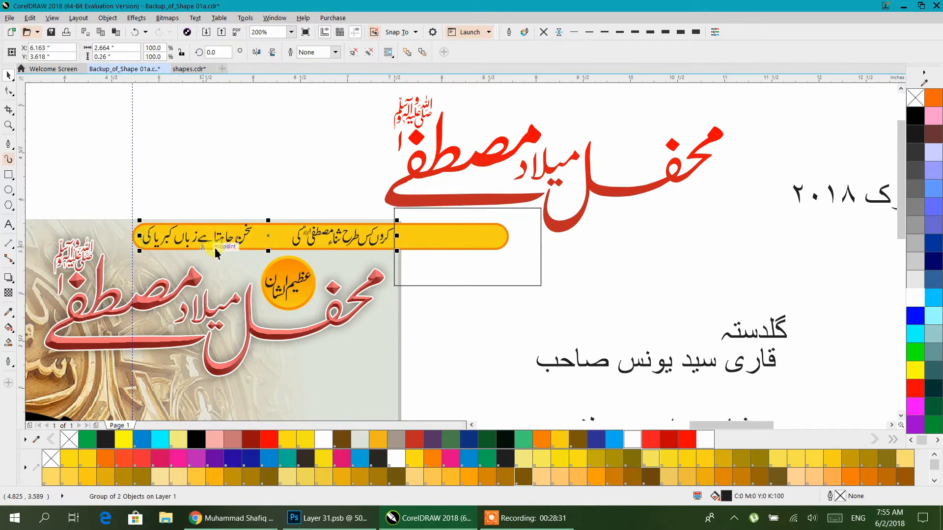
click(286, 242)
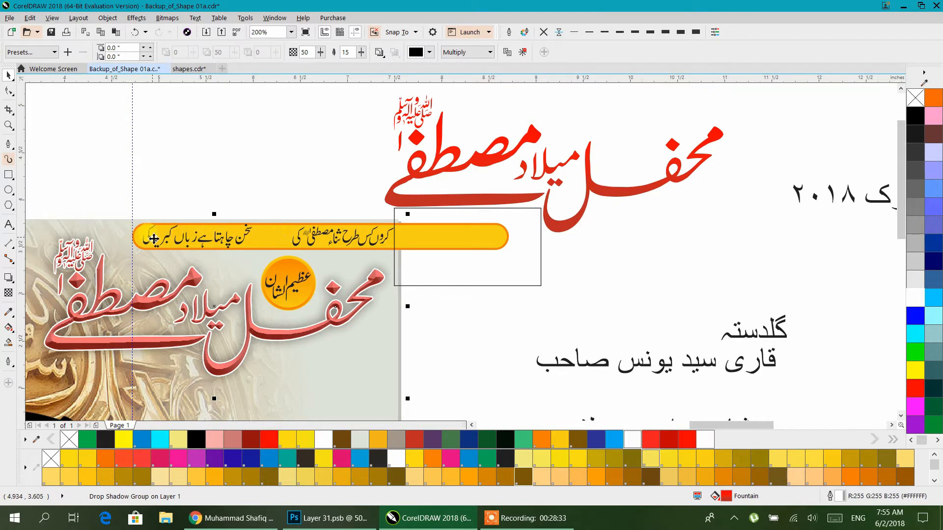
click(477, 271)
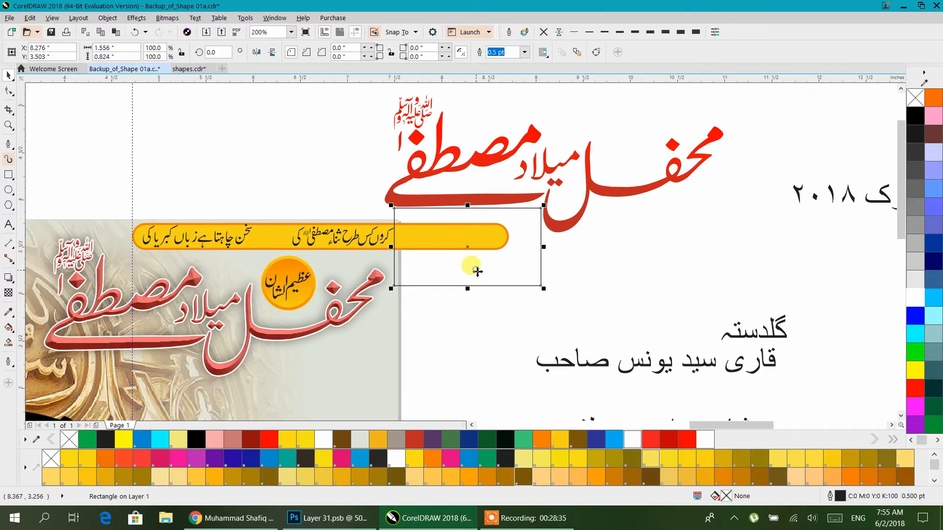
shift+click(138, 229)
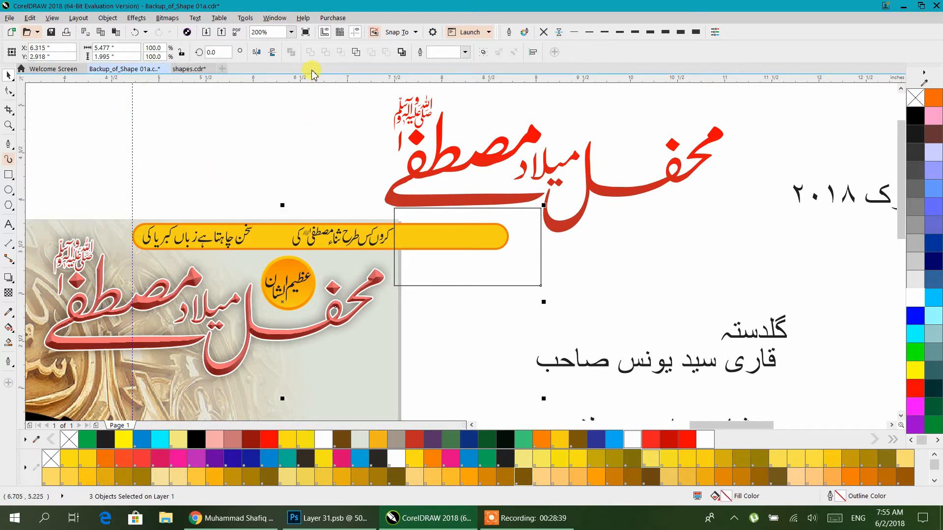
Move the yellow verse bar above the card, and undo this move and the cutting rectangle's shift
drag(430, 253, 285, 140)
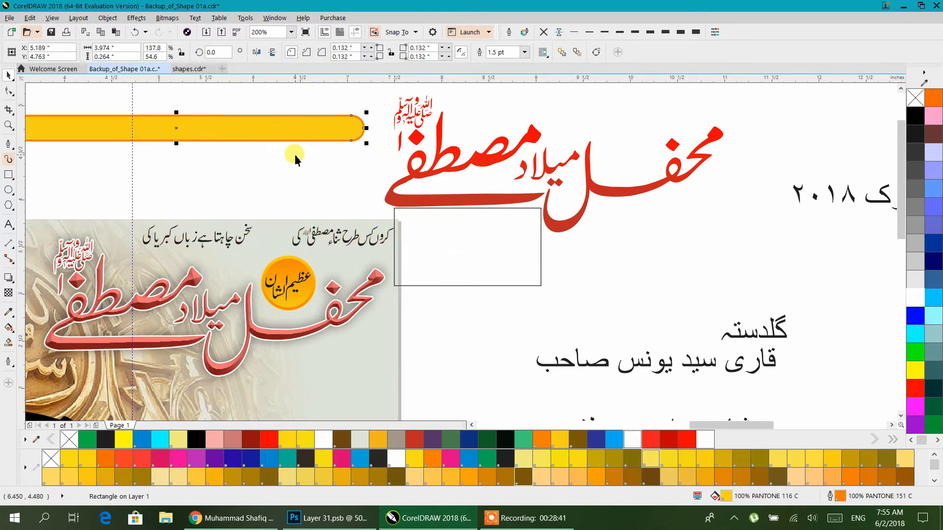
drag(424, 231, 325, 149)
scroll(378, 220, down, 1)
key(ctrl+z)
key(ctrl+z)
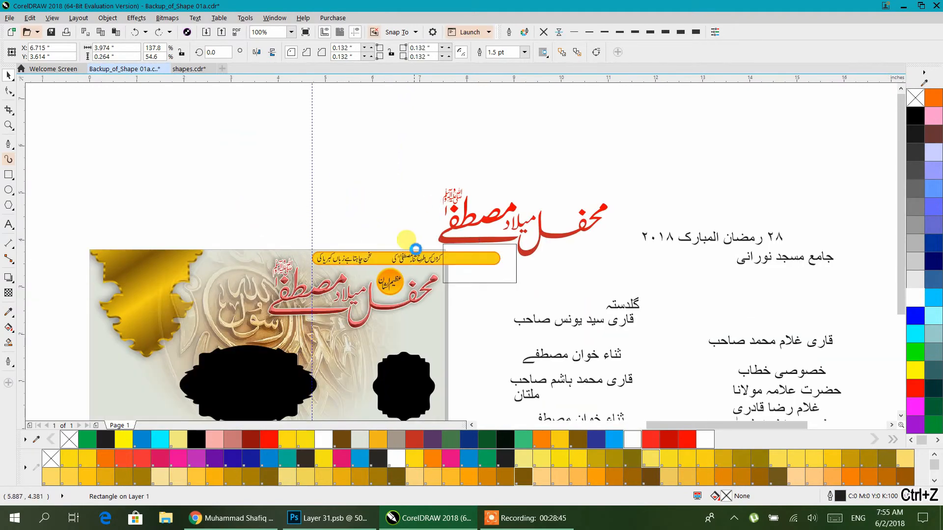
scroll(480, 269, up, 1)
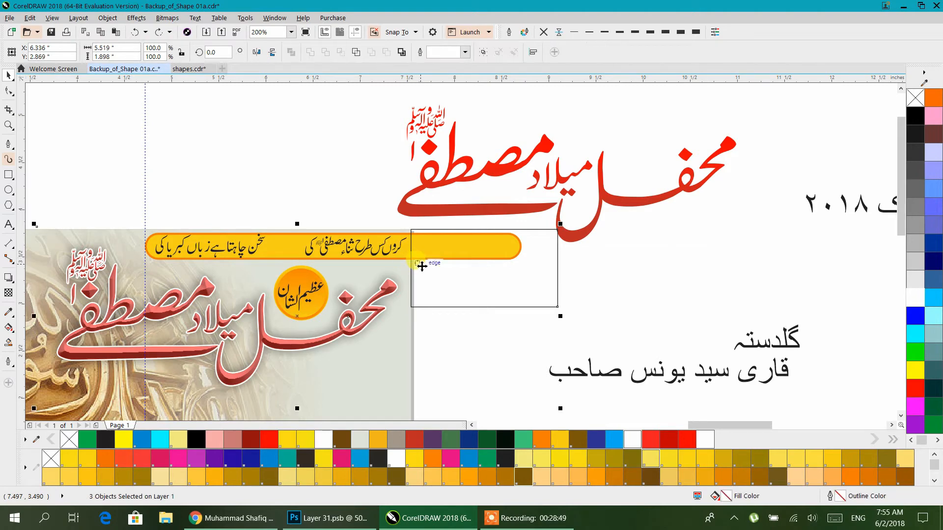
scroll(440, 330, down, 1)
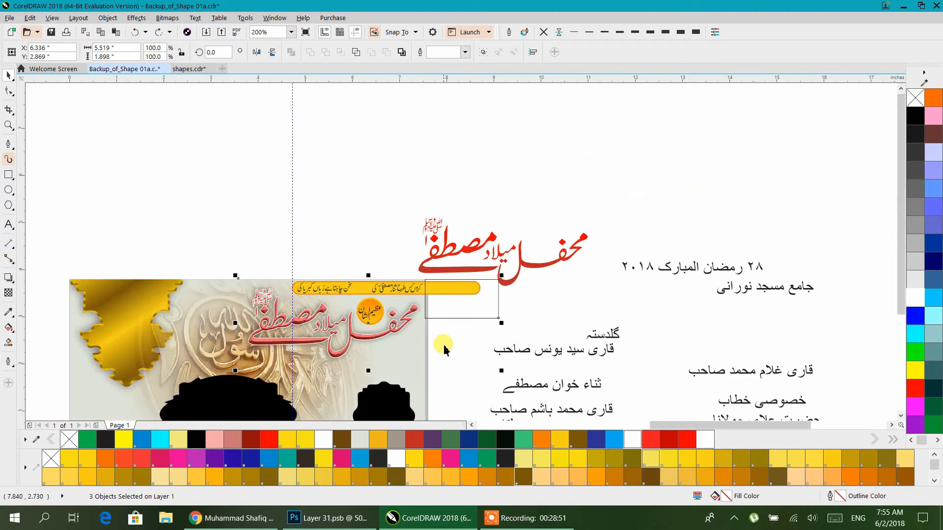
drag(446, 362, 418, 320)
click(438, 320)
click(269, 265)
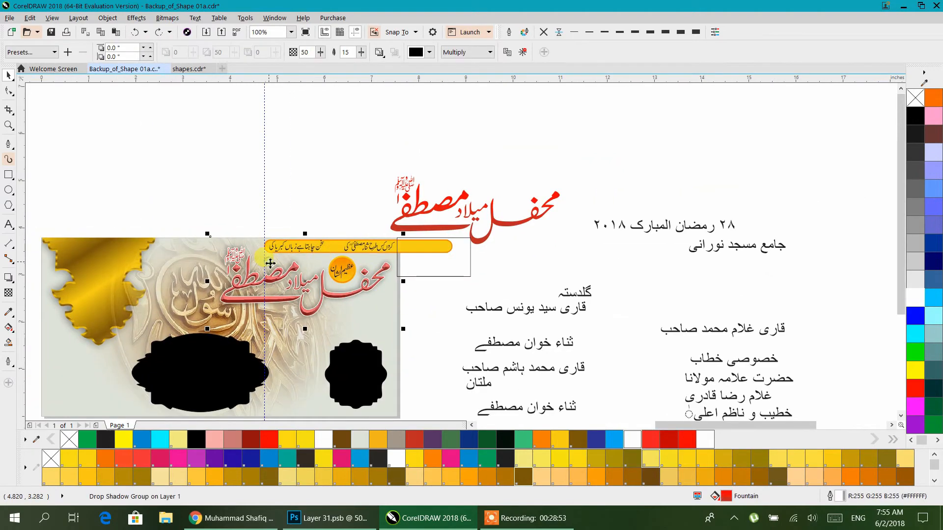
click(522, 53)
click(271, 154)
Trim the yellow verse bar at the card's edge with the rectangle over its overhanging end, and delete the rectangle
scroll(395, 251, up, 2)
click(427, 276)
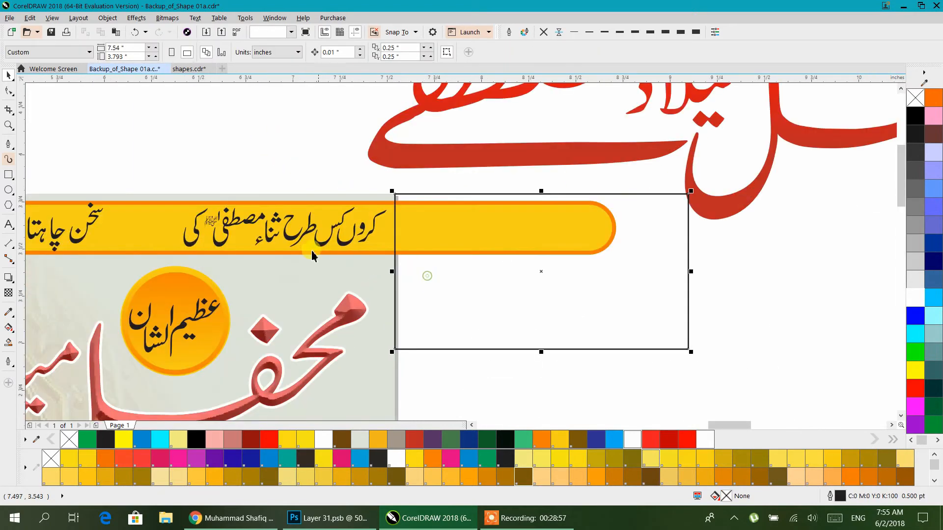
shift+click(166, 240)
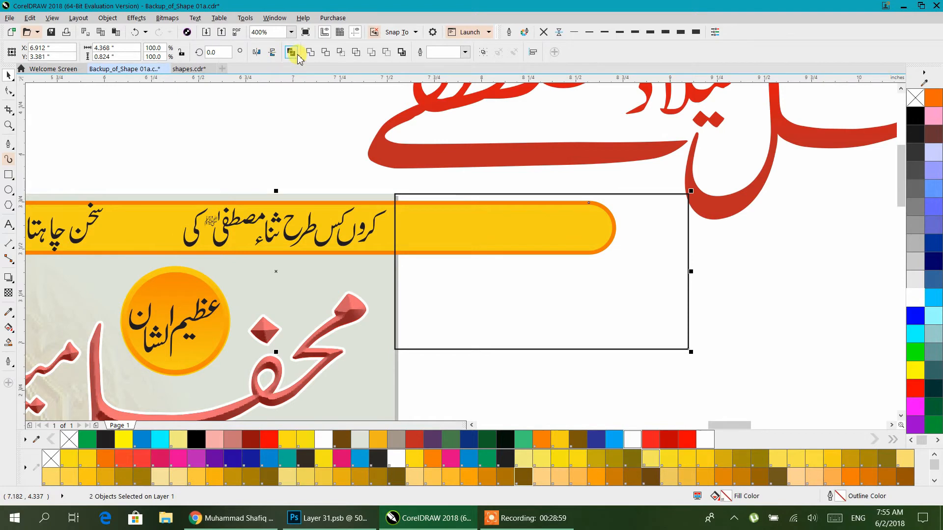
click(327, 53)
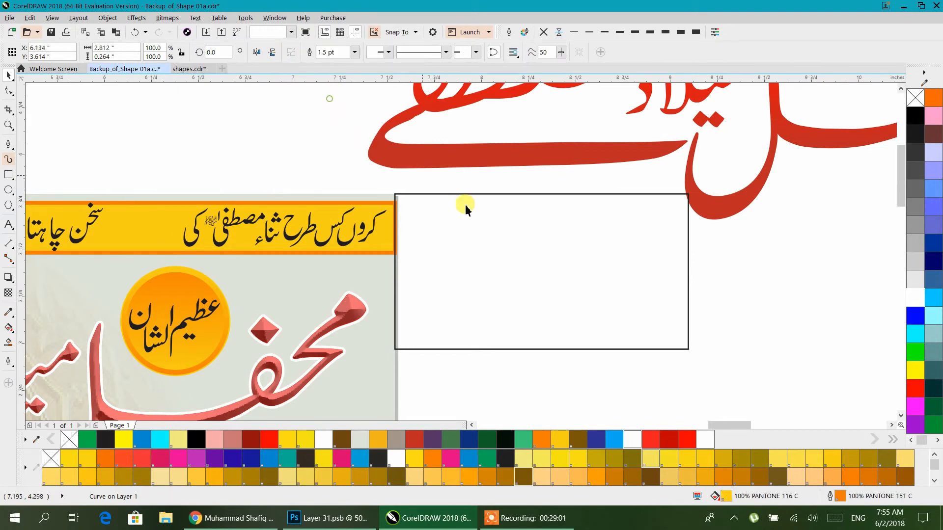
key(Delete)
Give the verse text on the yellow bar a white 0.5 pt outline with round corners and round line caps
scroll(506, 256, down, 3)
scroll(521, 268, up, 2)
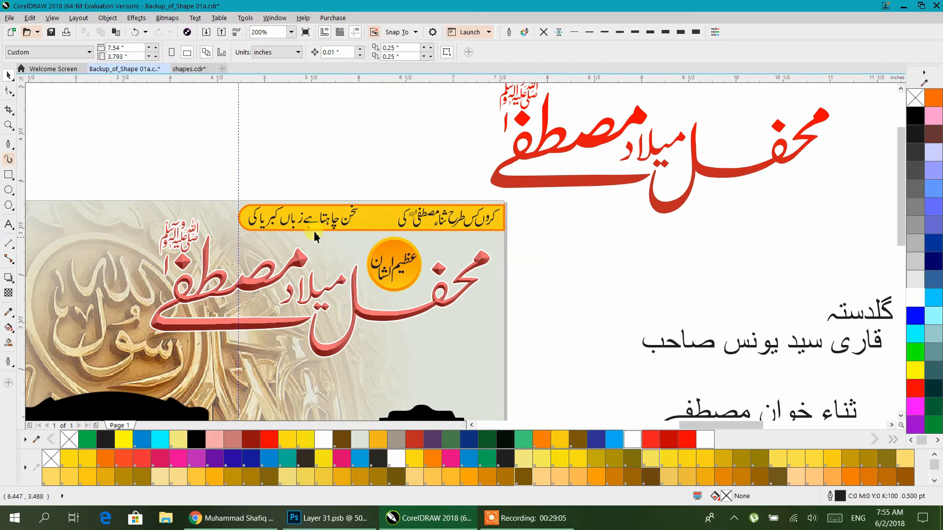
scroll(287, 222, up, 3)
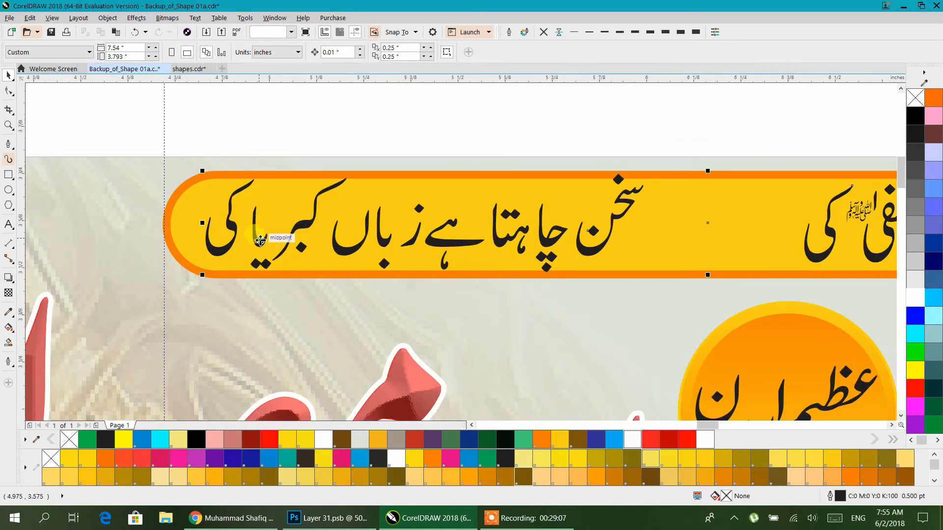
click(259, 244)
click(916, 297)
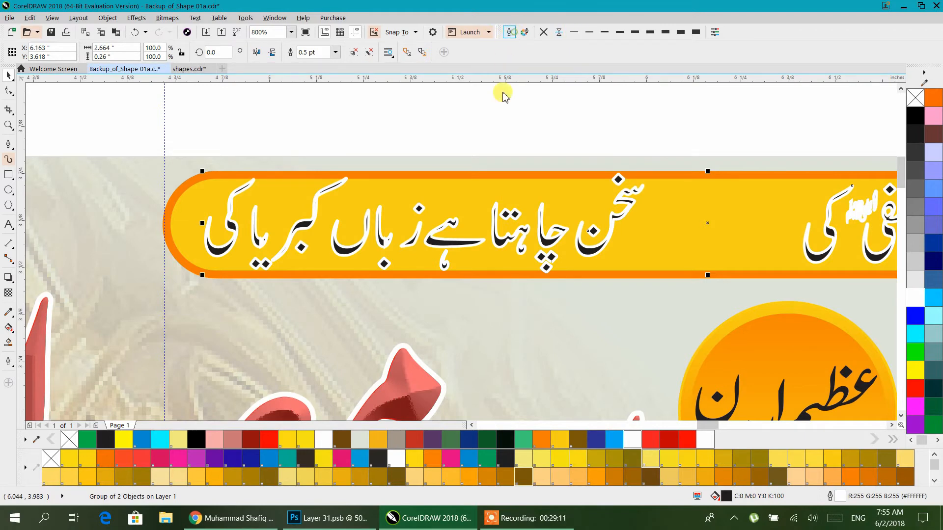
key(F12)
click(435, 260)
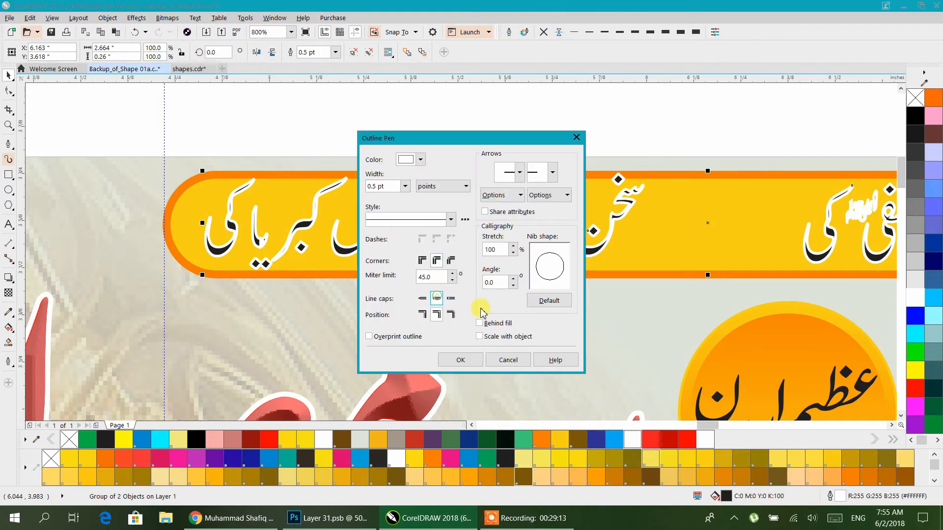
click(460, 360)
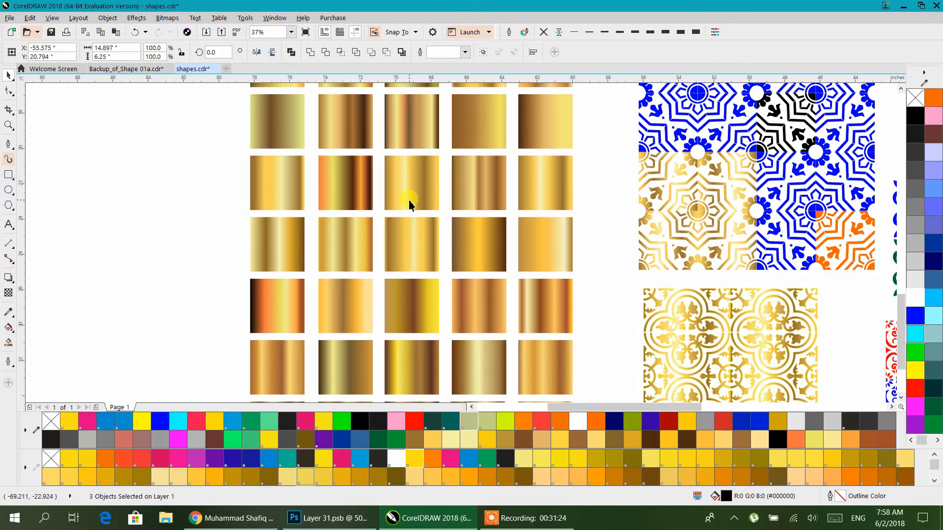
Copy a gold gradient square from shapes.cdr into the card document and place it in the empty area left of the card
click(409, 204)
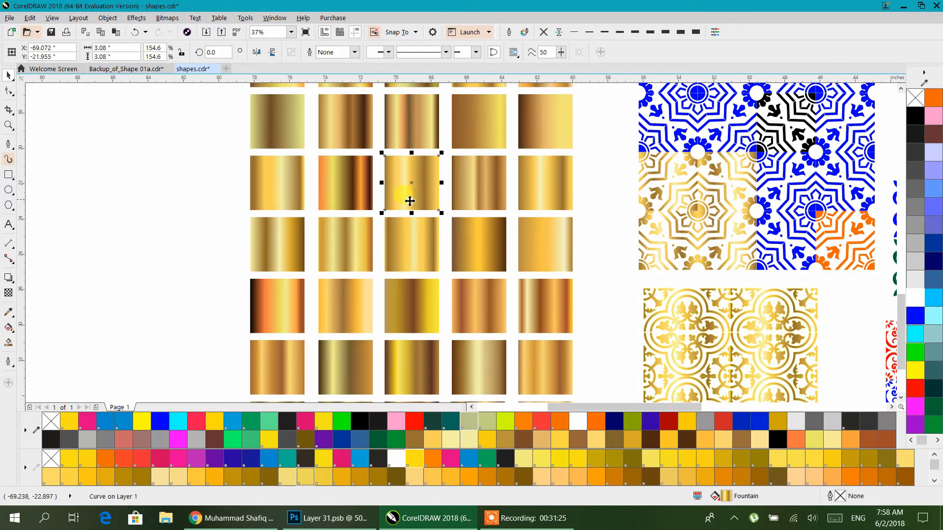
right_click(421, 176)
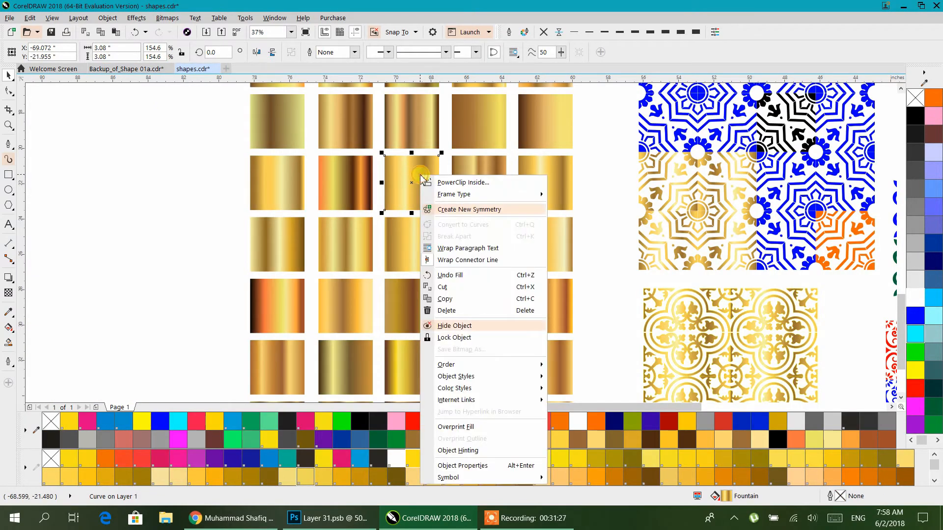
click(442, 300)
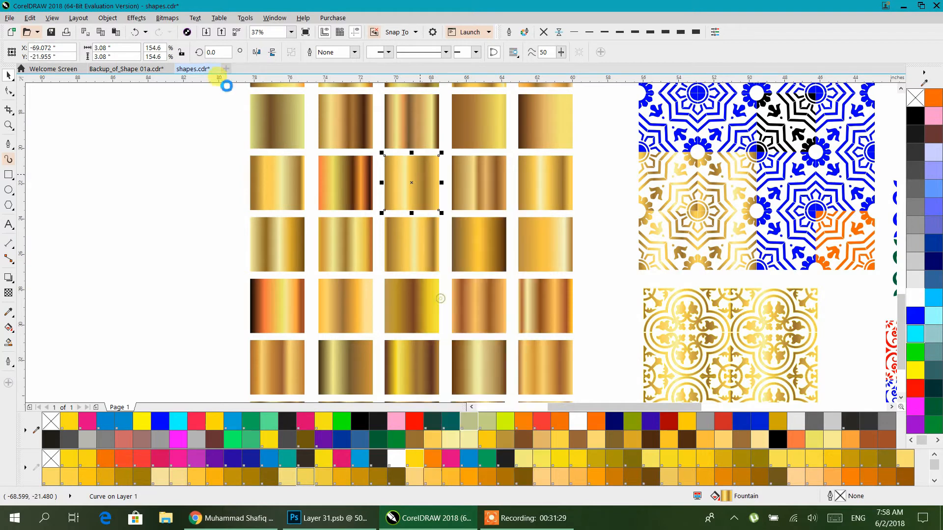
click(130, 68)
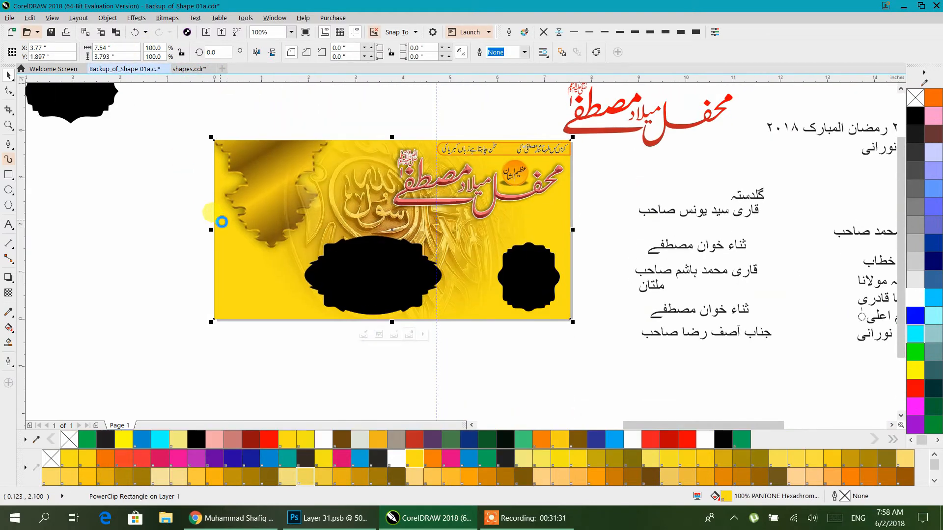
key(ctrl+v)
key(p)
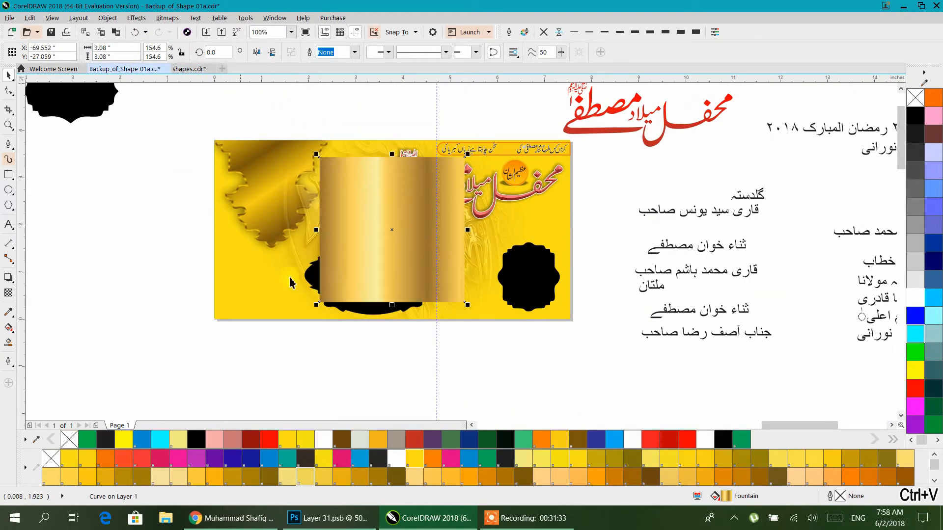
drag(379, 244, 120, 280)
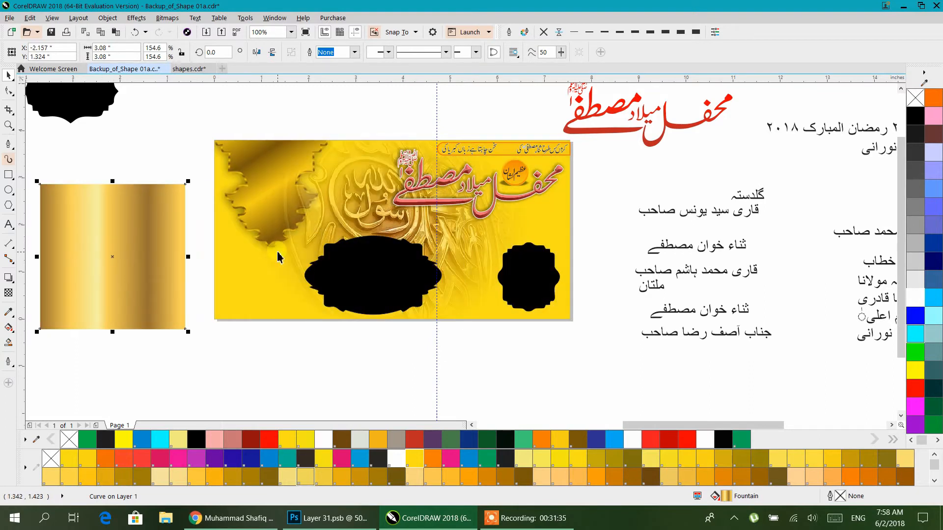
Apply the square's gold gradient fill to the card's background rectangle and delete the sample square
drag(724, 496, 427, 377)
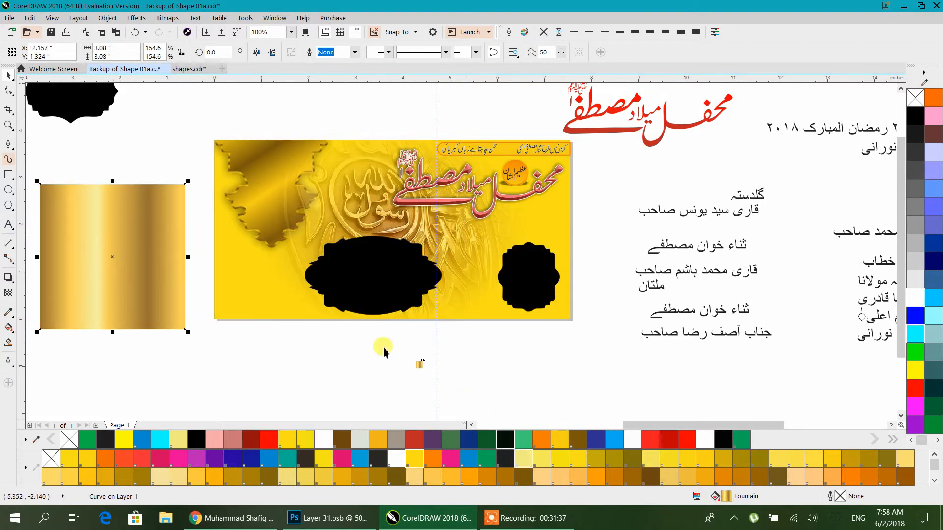
drag(294, 300, 265, 290)
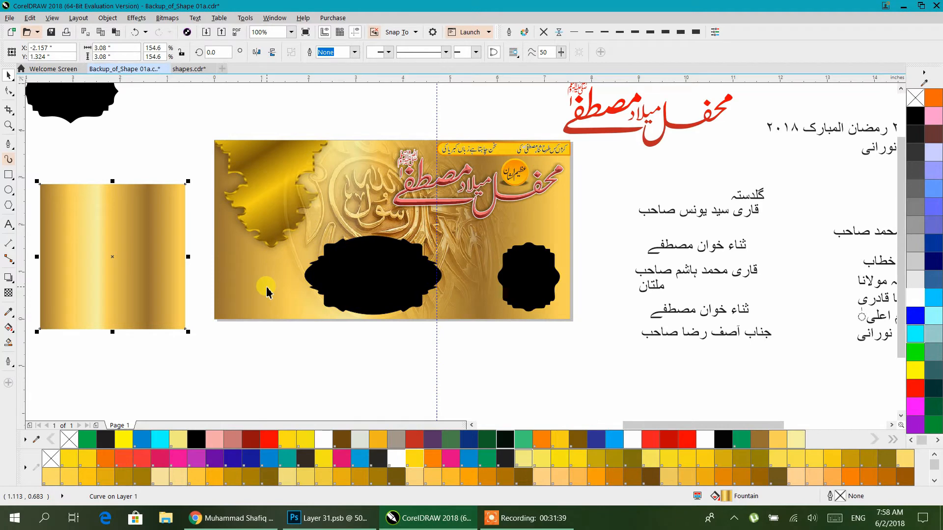
click(136, 257)
key(Delete)
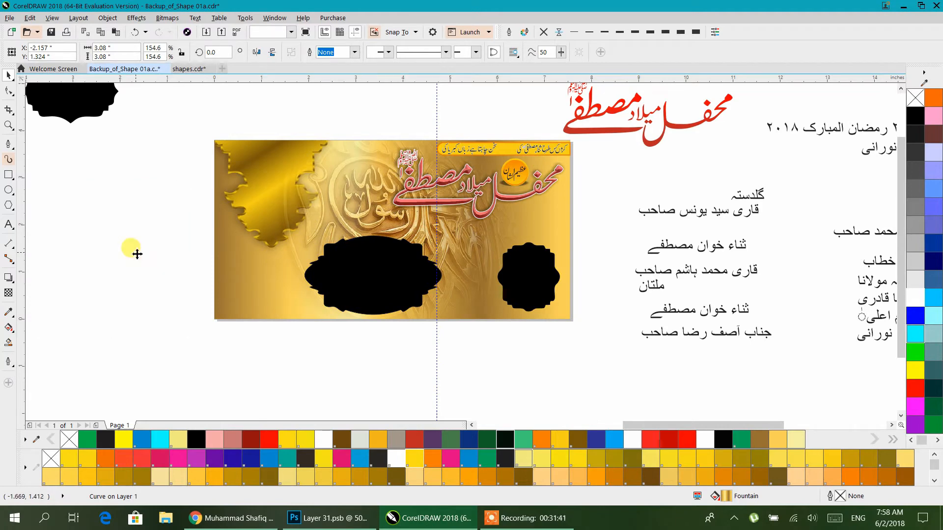
Give the wide black ornamental frame on the card a 4 pt red (#BB2824) outline and a light grey fill
click(326, 255)
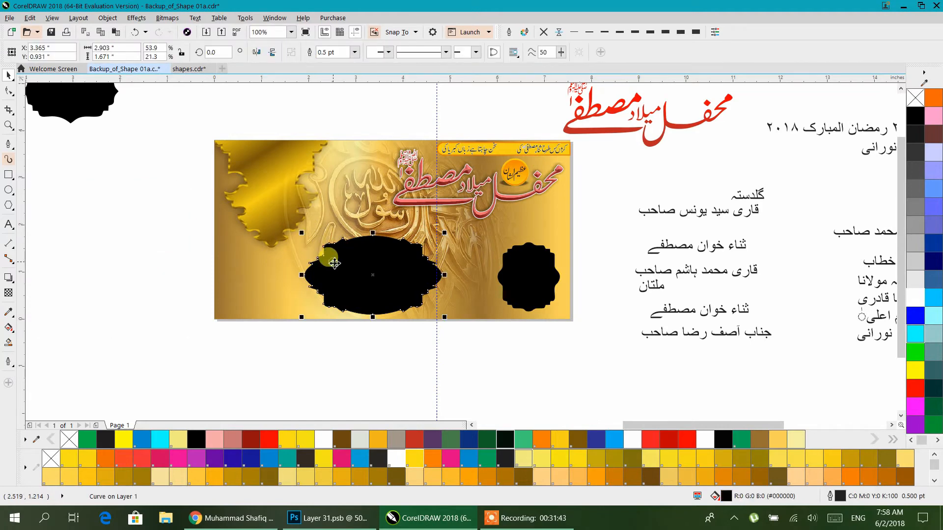
right_click(417, 441)
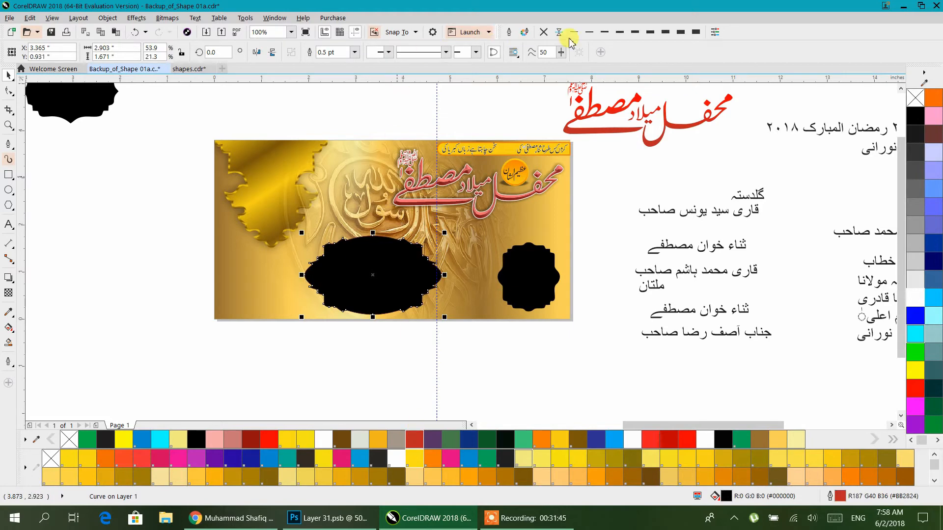
click(650, 33)
click(680, 33)
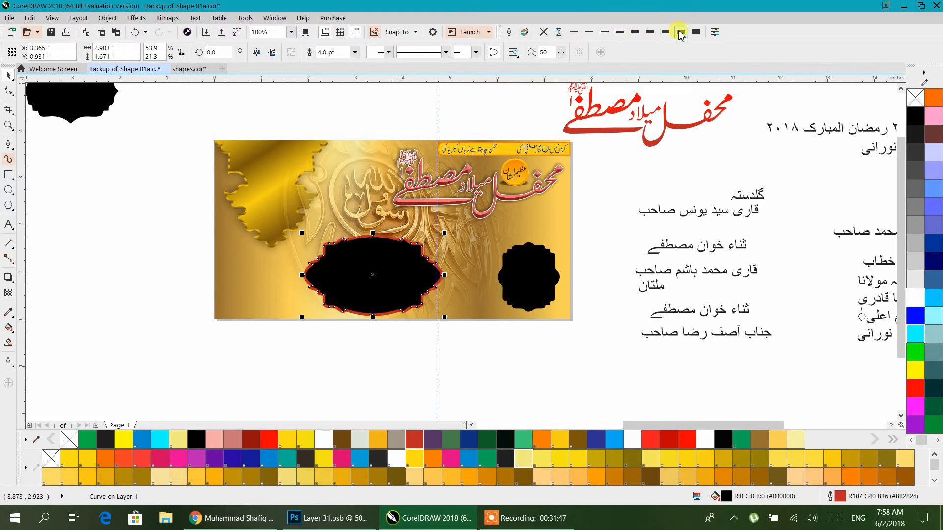
click(915, 283)
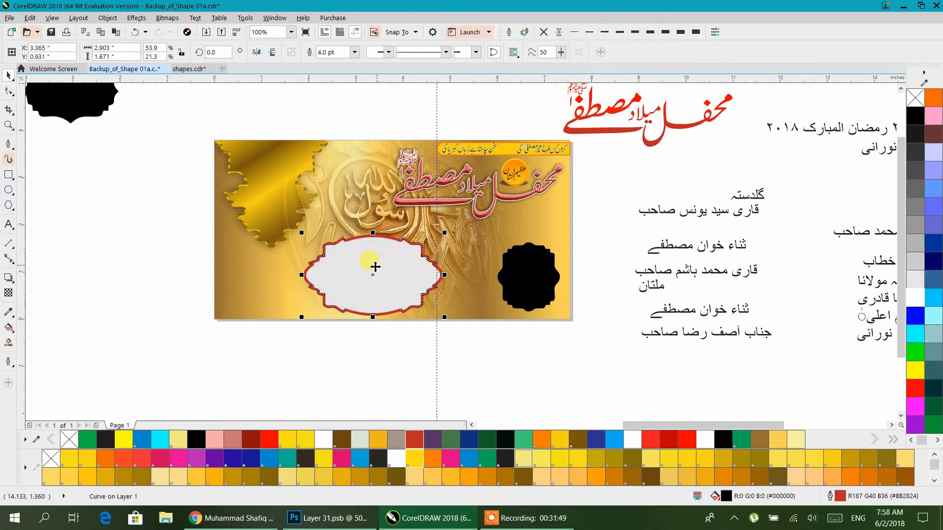
Fill the wide ornamental frame with green (#009933), shrink it to about 1.74 x 1.00 in and place it in the card's lower-left area
click(522, 439)
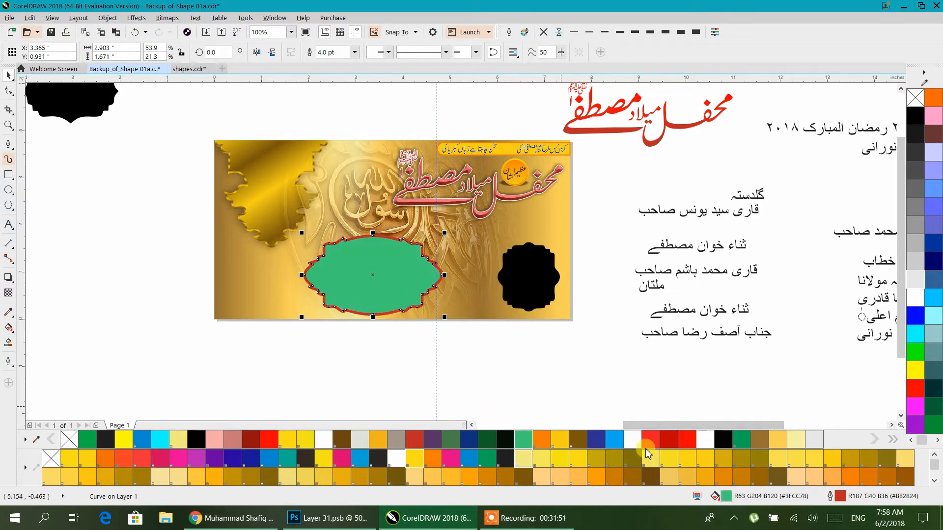
click(932, 424)
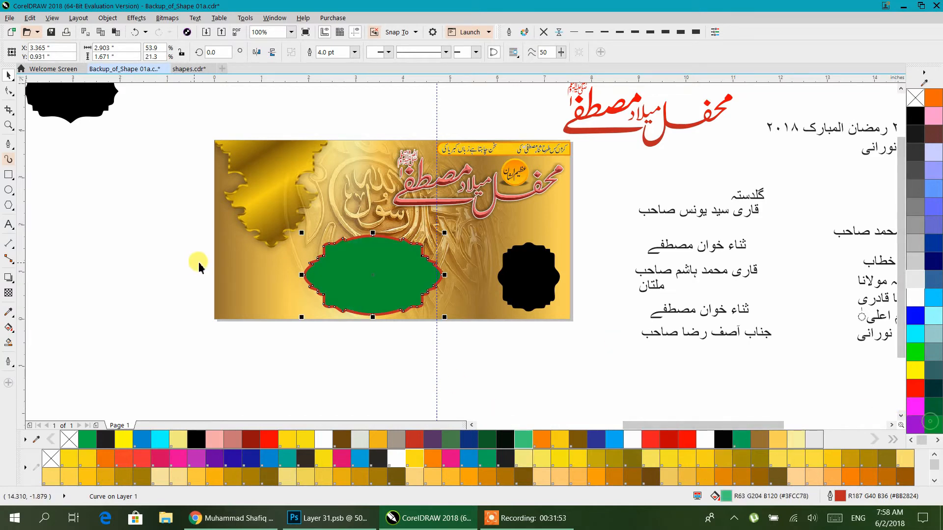
drag(444, 317, 284, 295)
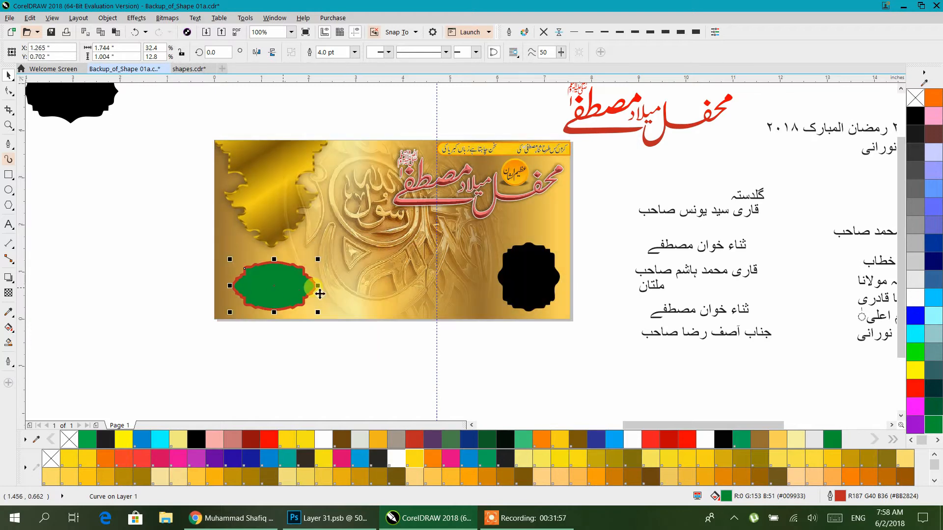
Try light grey, mid grey and black fills on the card's background rectangle, and fill the lower-right ornamental frame with white
click(913, 283)
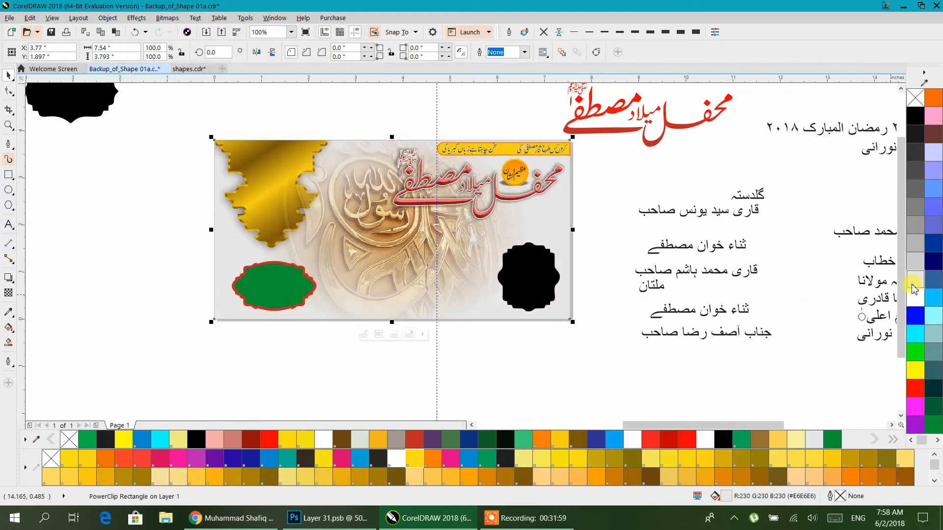
click(916, 258)
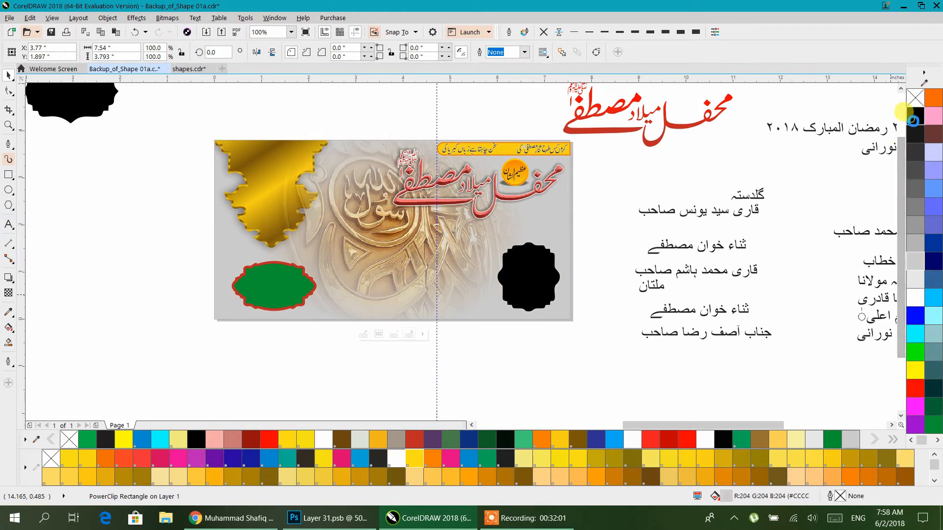
click(914, 118)
drag(610, 363, 430, 232)
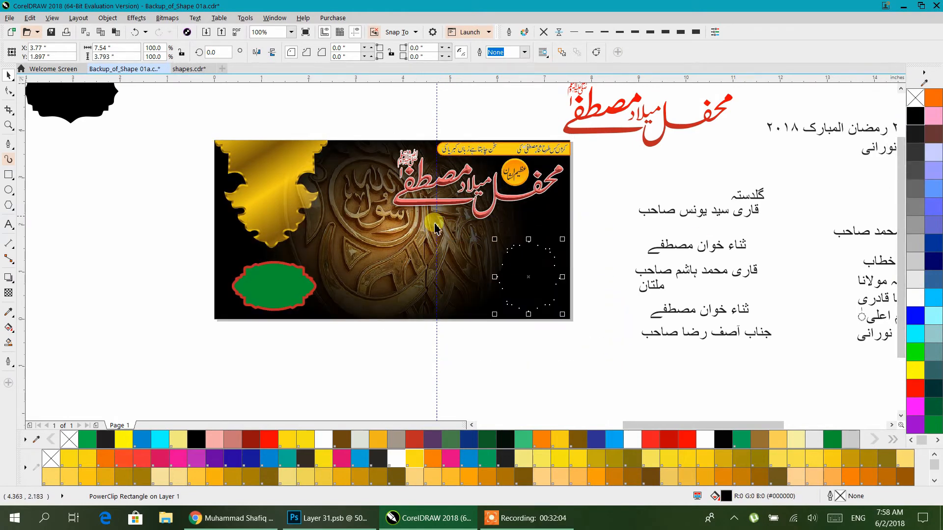
click(914, 296)
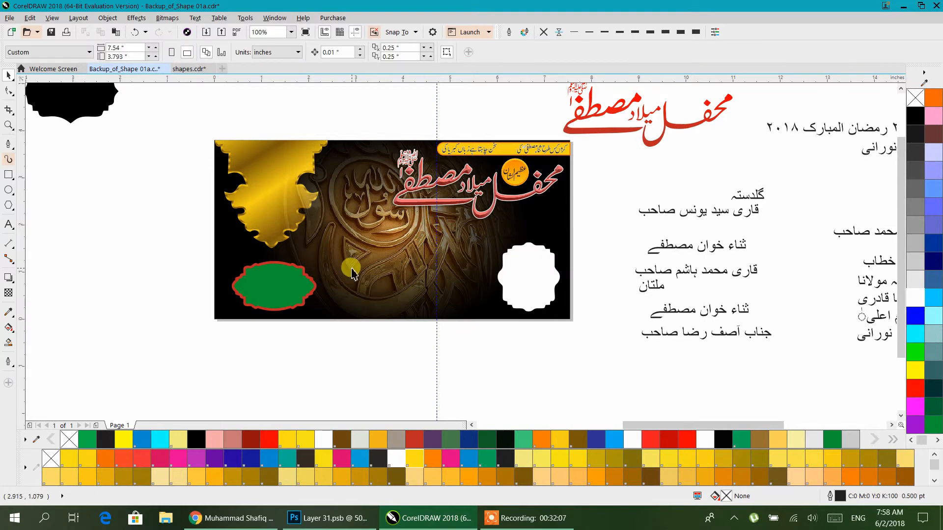
Try sky blue and dark teal (#003333) as solid fills for the card's background rectangle
click(347, 267)
click(615, 439)
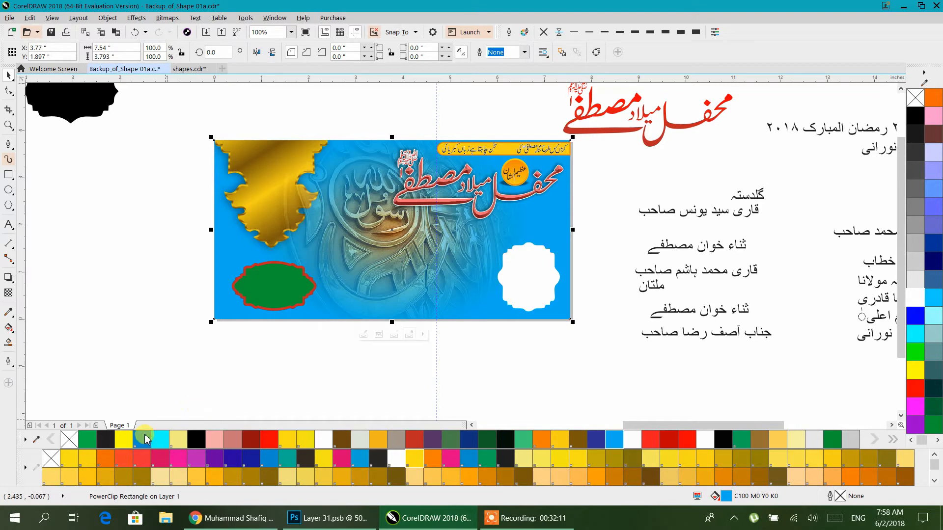
click(931, 388)
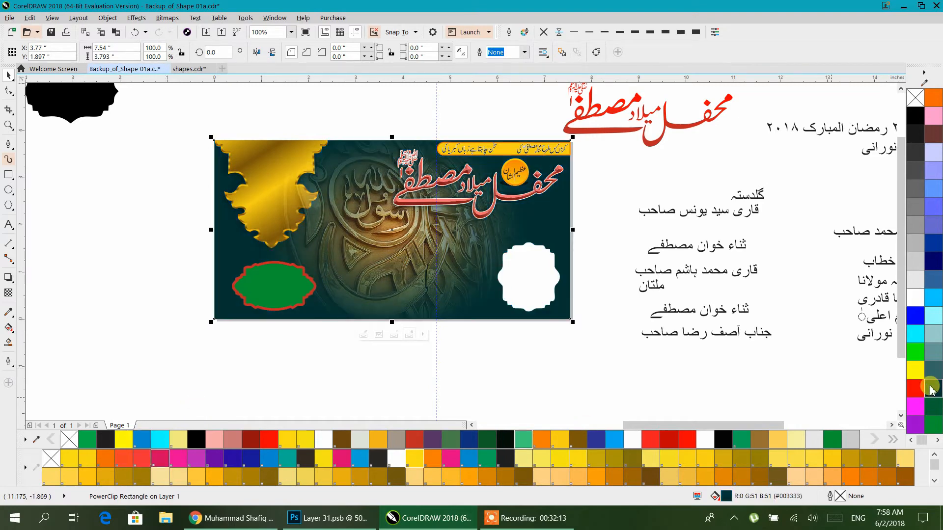
click(368, 359)
drag(312, 357, 371, 412)
drag(411, 304, 353, 253)
scroll(368, 269, up, 1)
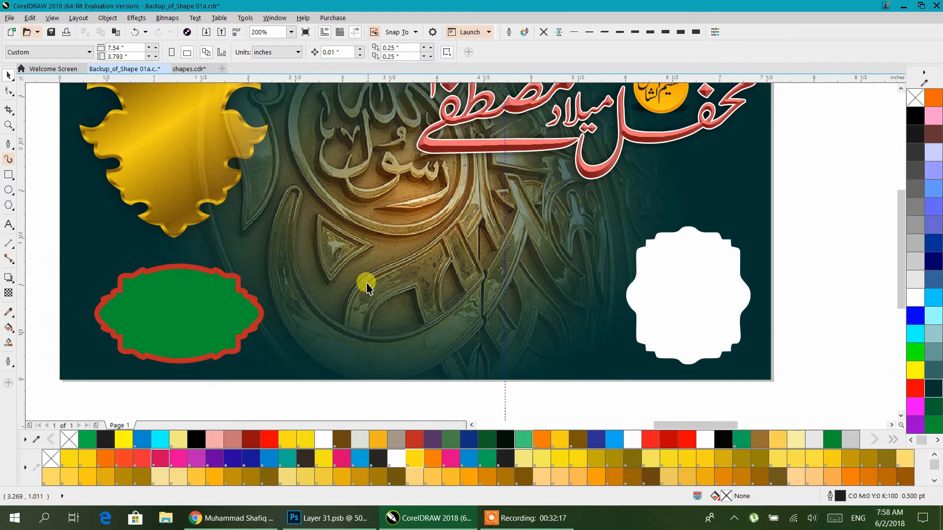
Import wood-textures_00385231.jpg from the Gradents folder, size it to about 8.27 x 5.17 in and place it left of the card
right_click(388, 396)
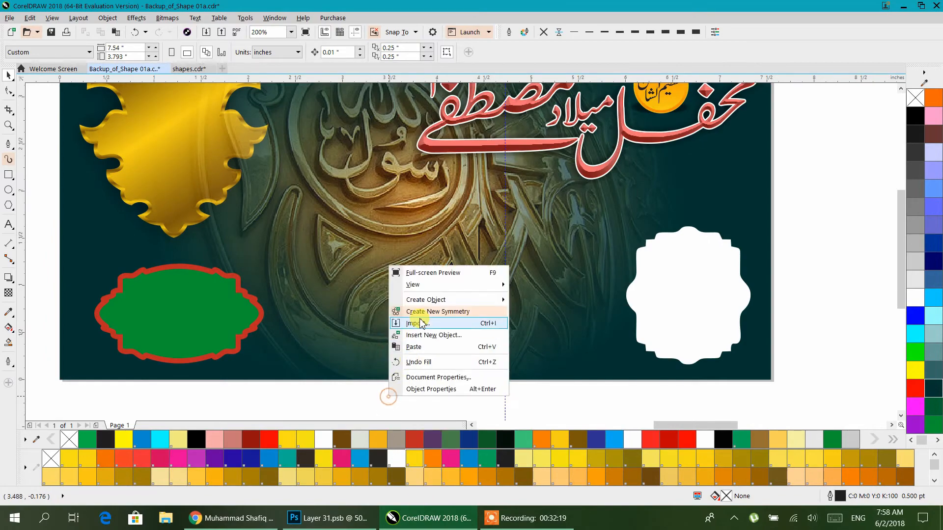
click(417, 323)
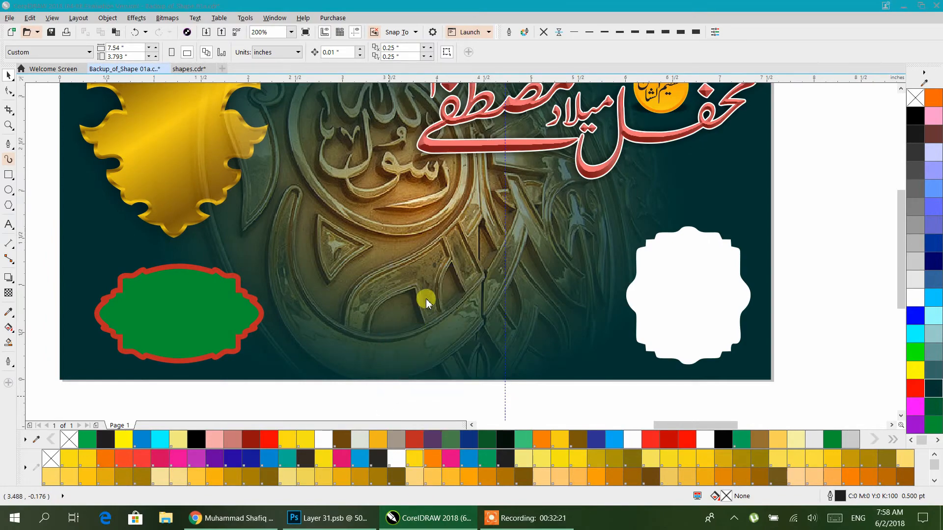
scroll(478, 216, down, 1)
scroll(478, 216, down, 3)
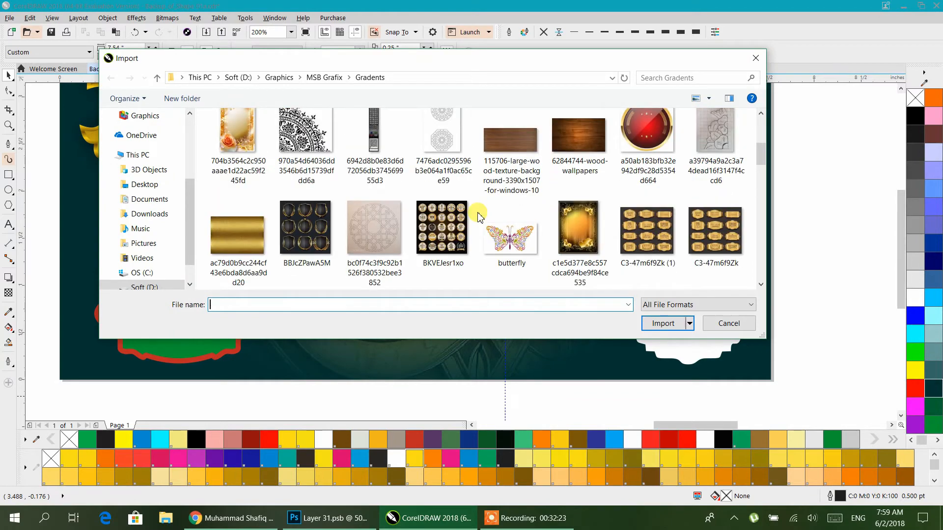
scroll(478, 216, down, 10)
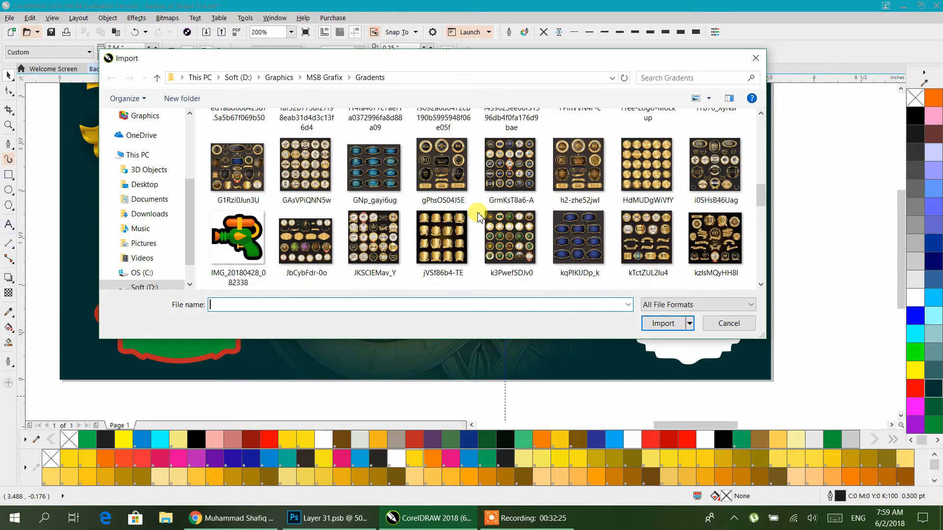
scroll(479, 217, down, 5)
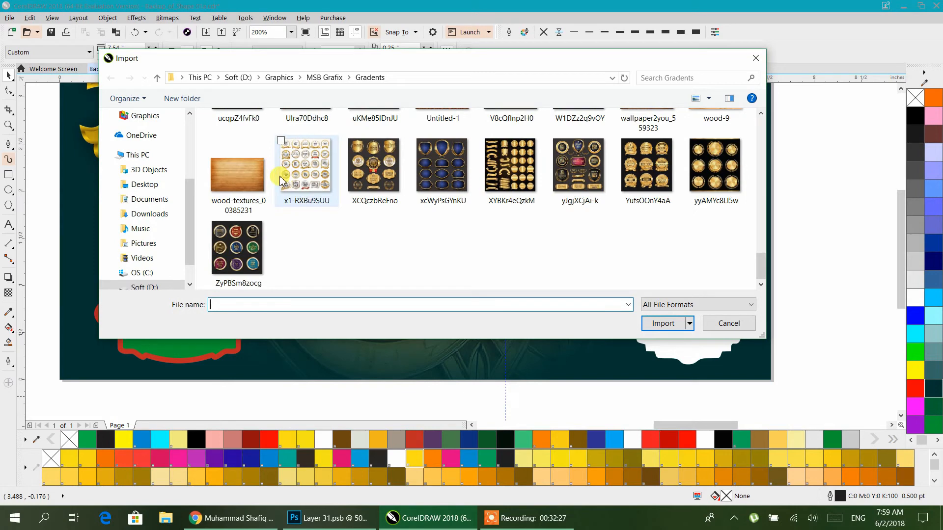
double_click(237, 173)
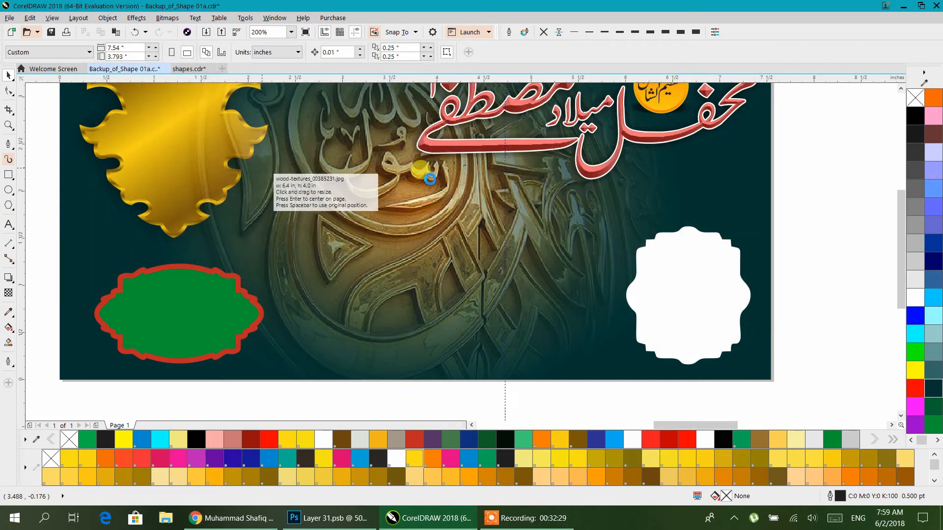
scroll(260, 167, down, 2)
drag(239, 97, 709, 339)
drag(579, 316, 132, 289)
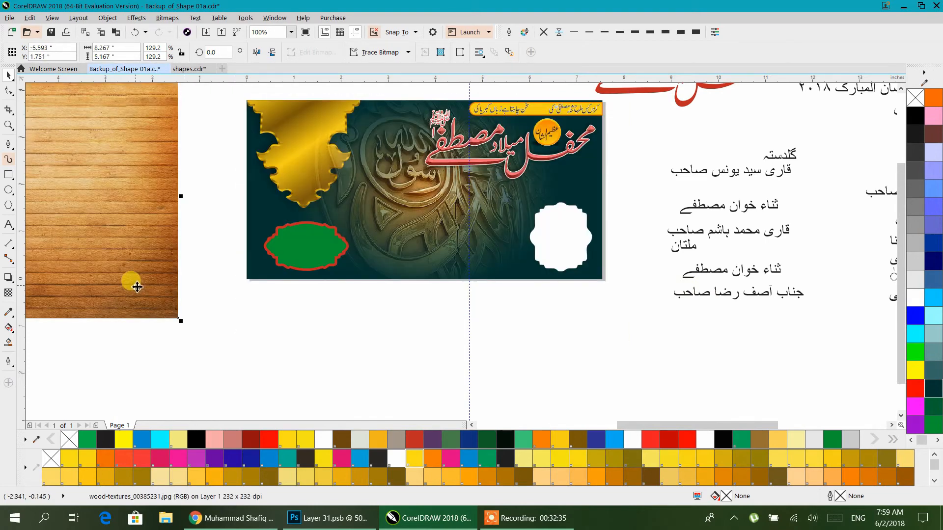
Delete the imported wood texture image
key(Delete)
right_click(141, 259)
click(173, 191)
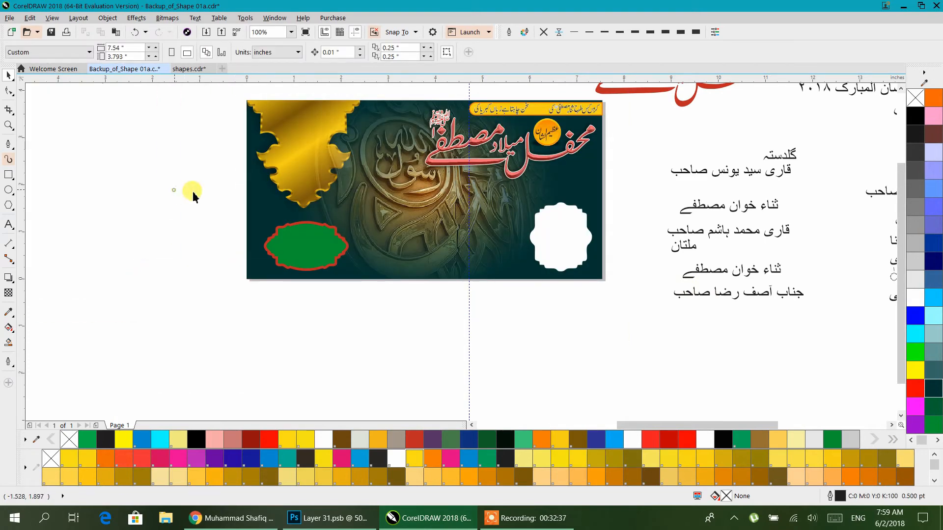
Fill the card's background rectangle with the beige vector pattern of coloured rounded rectangles and shrink its tile to a fine repeat
click(322, 216)
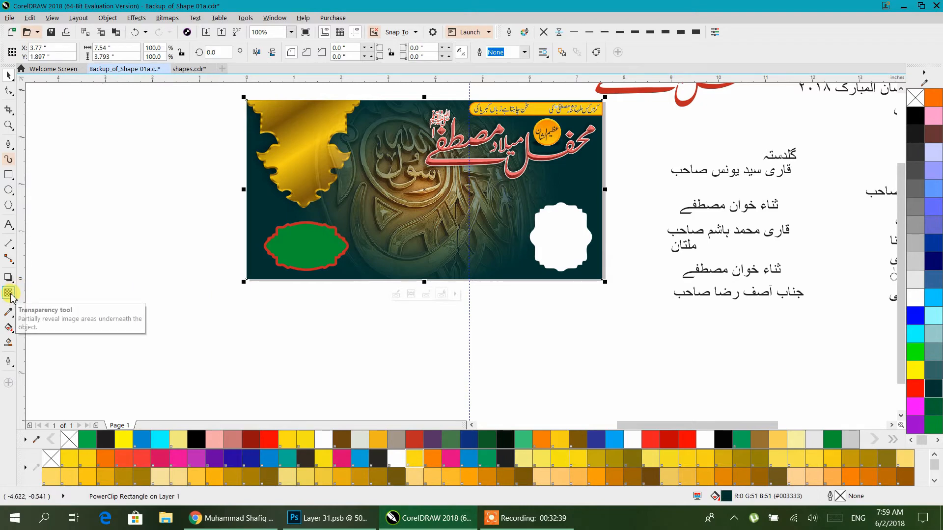
click(8, 328)
click(57, 52)
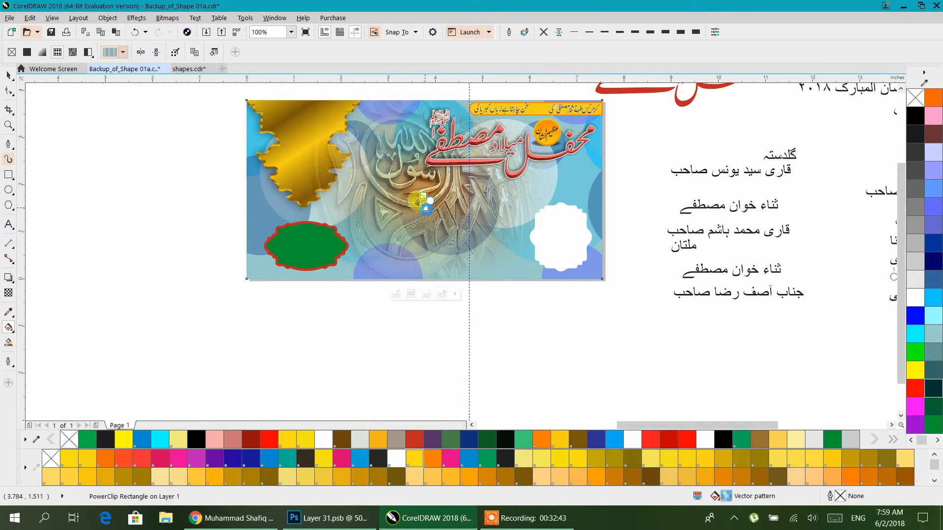
click(125, 52)
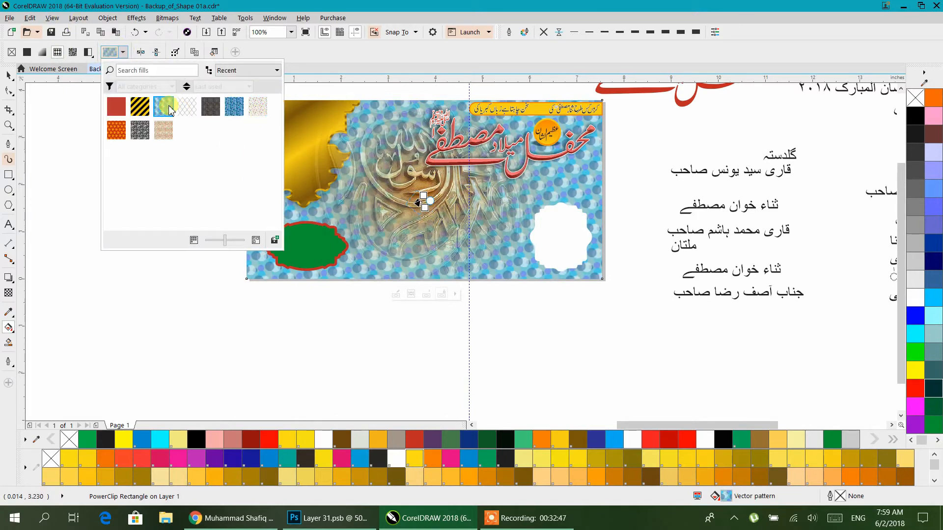
click(169, 131)
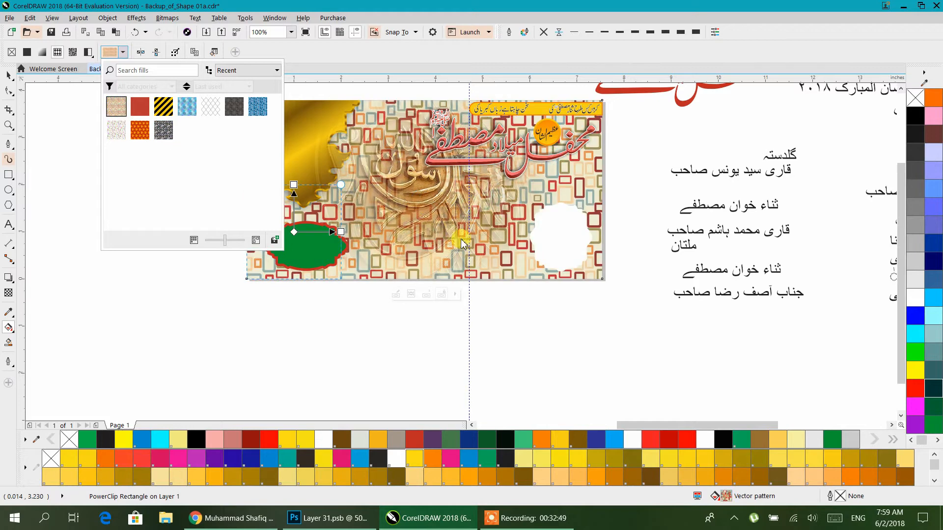
click(418, 233)
mouse_move(400, 211)
mouse_down()
mouse_move(453, 260)
mouse_move(400, 219)
mouse_up()
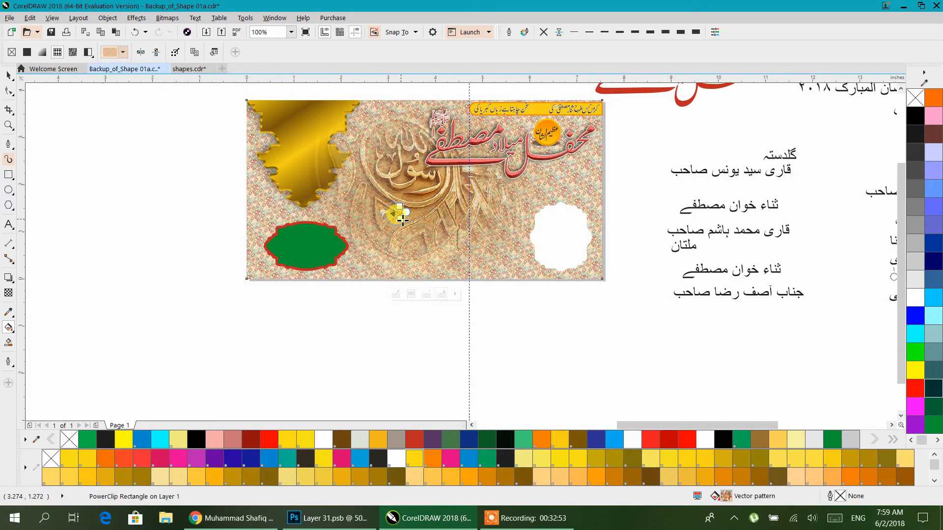
click(9, 76)
click(146, 191)
Give the green frame an elliptical fountain fill running from bright green at its centre to dark green at the edges
drag(206, 218, 211, 264)
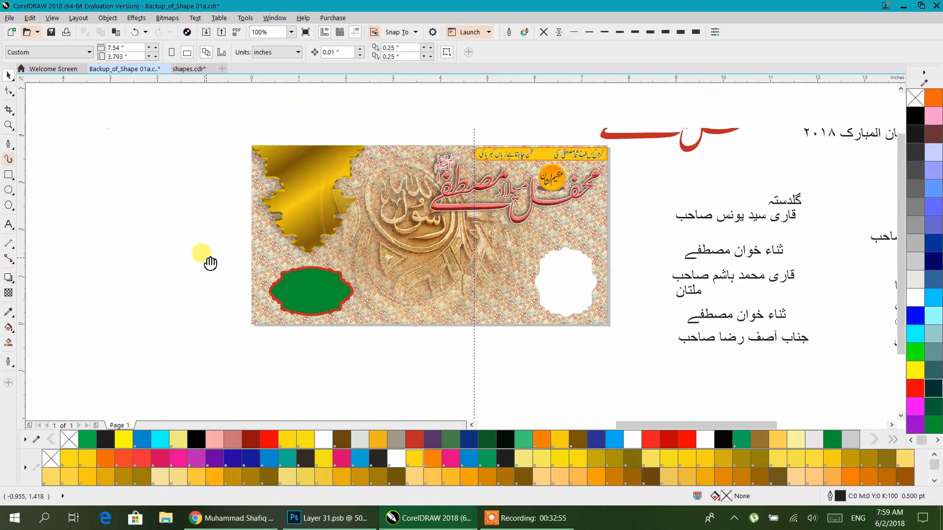
scroll(343, 321, up, 1)
click(282, 268)
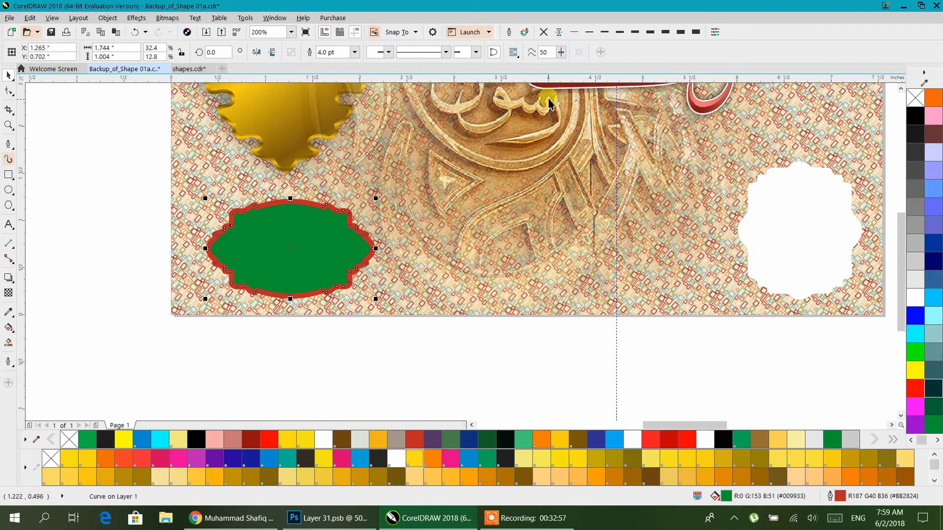
click(6, 339)
drag(277, 238, 295, 261)
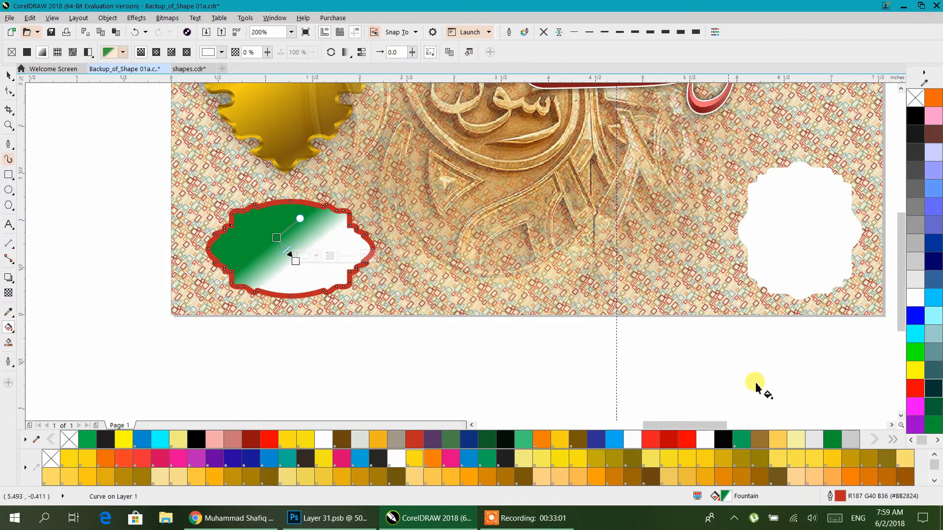
drag(915, 360, 296, 261)
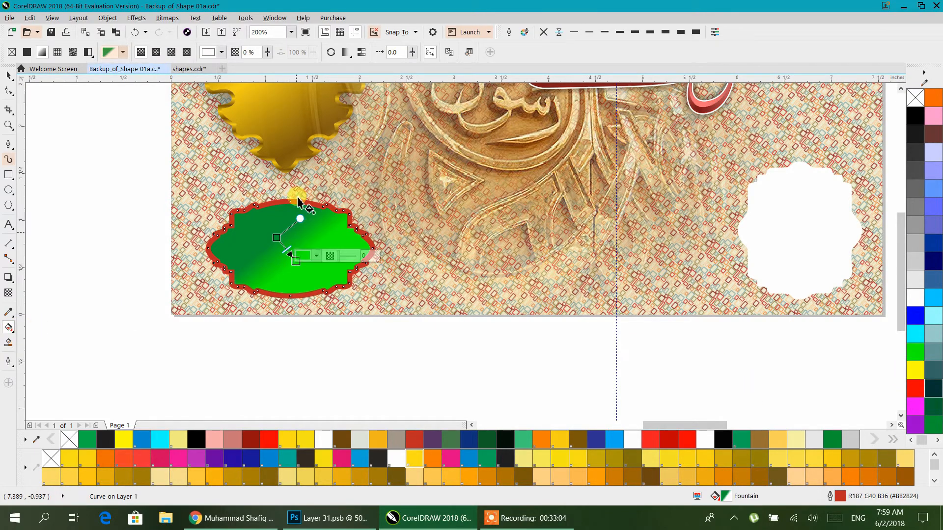
click(157, 52)
drag(296, 262, 341, 305)
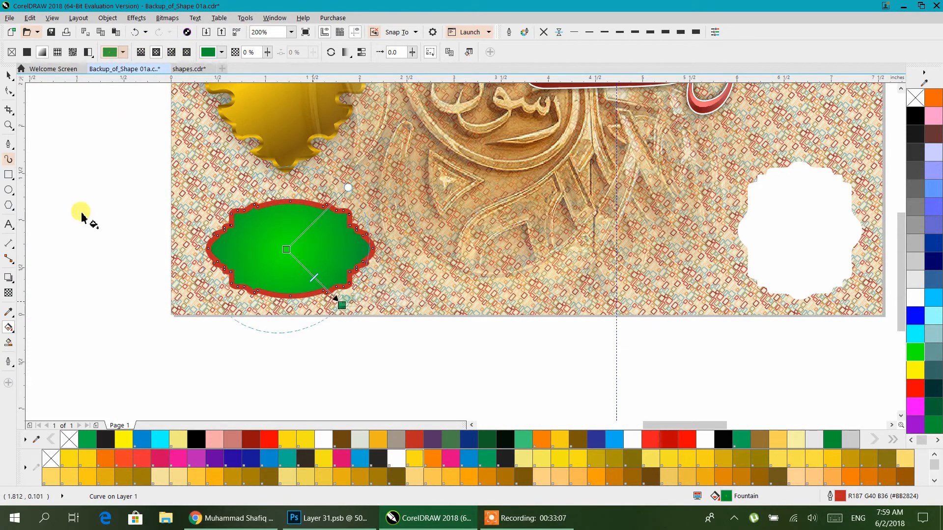
click(10, 77)
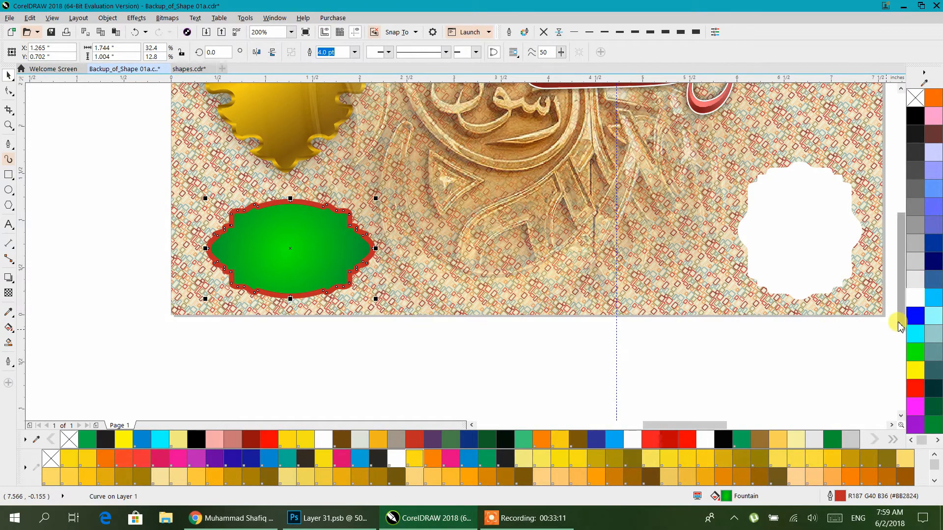
Change the green frame's outline colour to white
right_click(916, 298)
click(470, 330)
drag(410, 325, 299, 319)
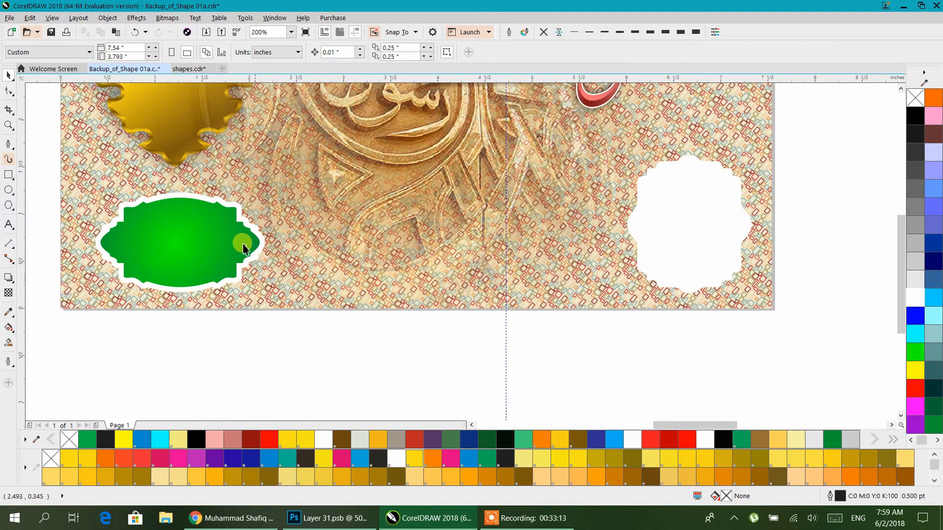
Enlarge the white ornamental frame on the card's lower right to about 1.65 x 1.83 in
click(646, 228)
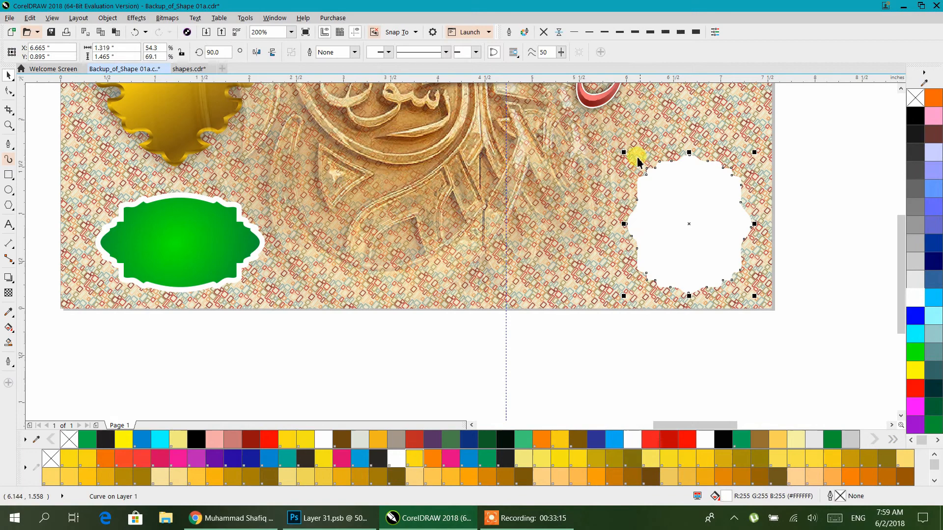
drag(624, 152, 506, 120)
scroll(508, 165, down, 2)
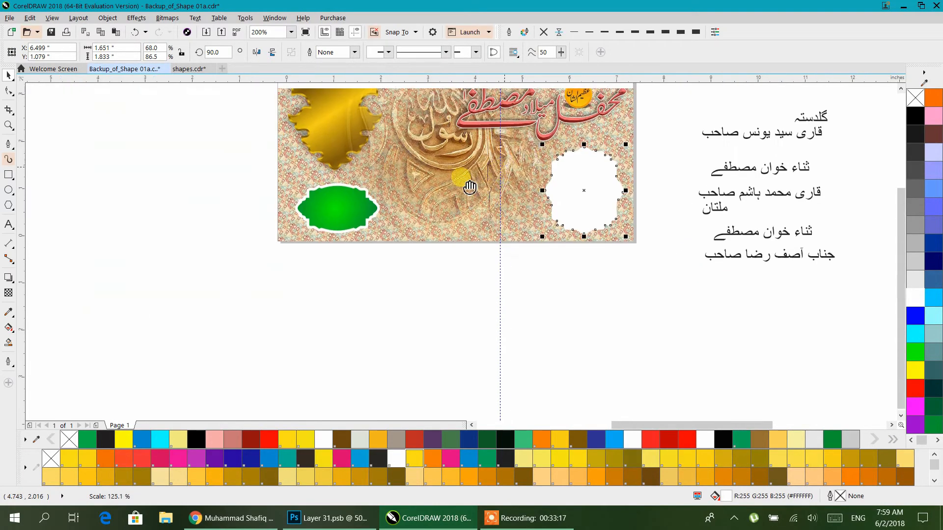
Give the enlarged frame a 4 pt black outline and a light blue (#00CCFF) fill
right_click(919, 291)
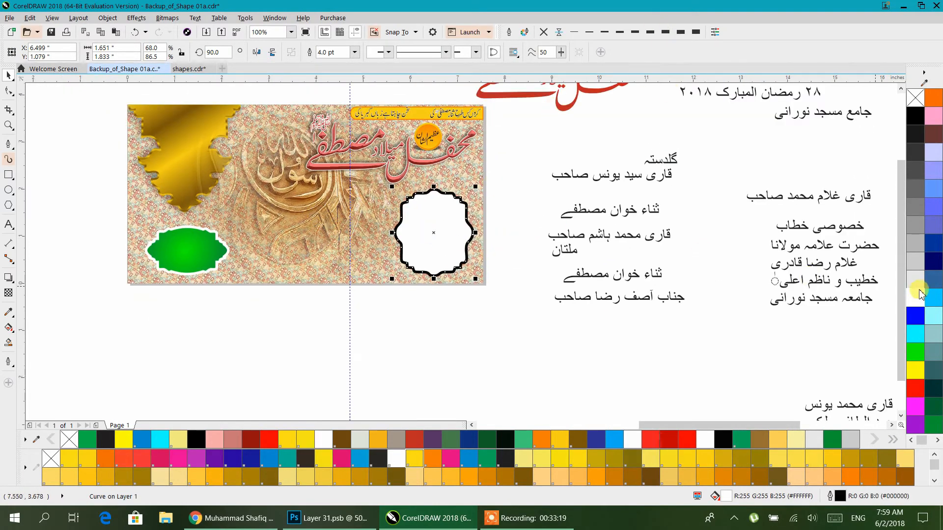
click(933, 296)
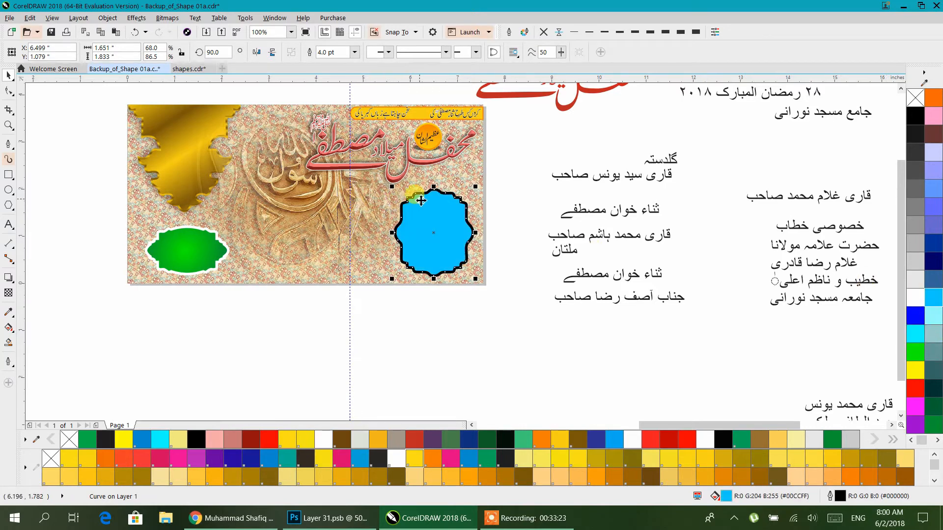
scroll(421, 200, up, 2)
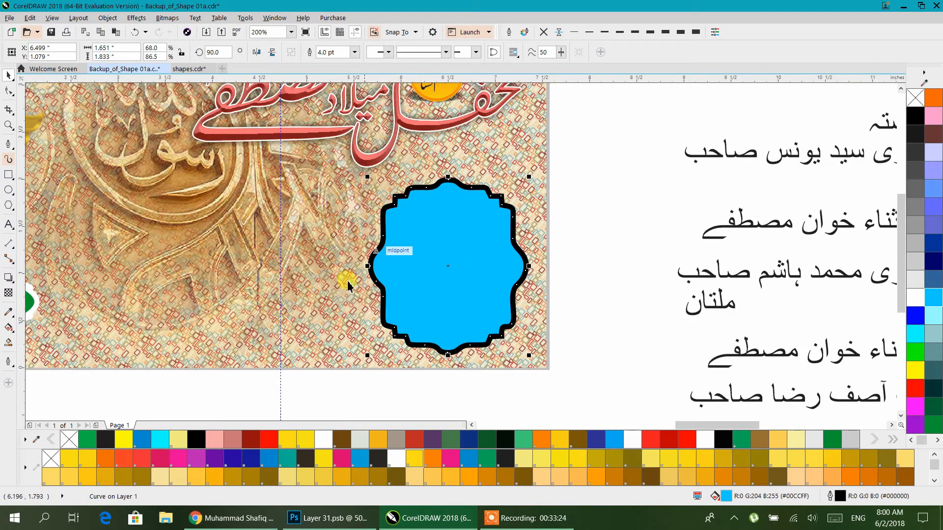
Give the lower-right frame an elliptical fountain fill running from bright cyan at its centre to light blue at the edges
click(8, 328)
drag(453, 262, 434, 305)
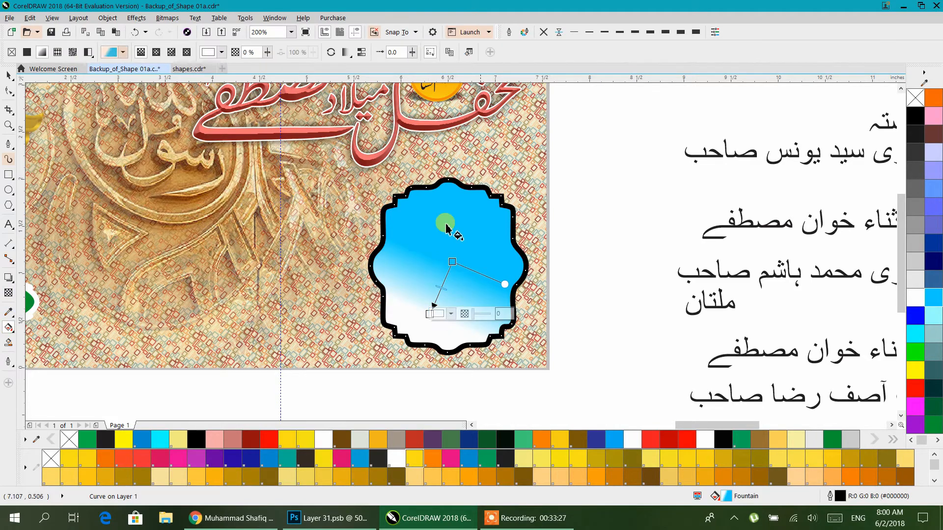
click(169, 52)
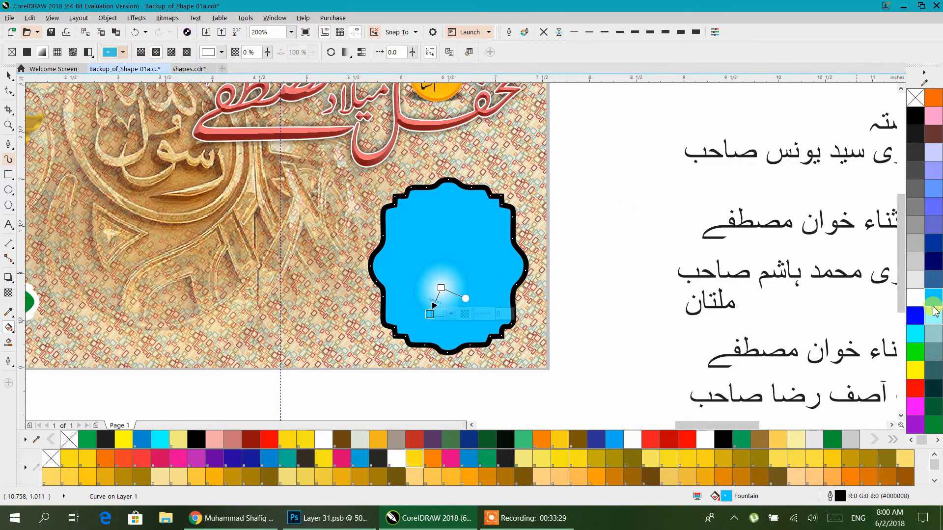
drag(917, 338, 447, 256)
drag(430, 315, 400, 336)
drag(446, 255, 448, 267)
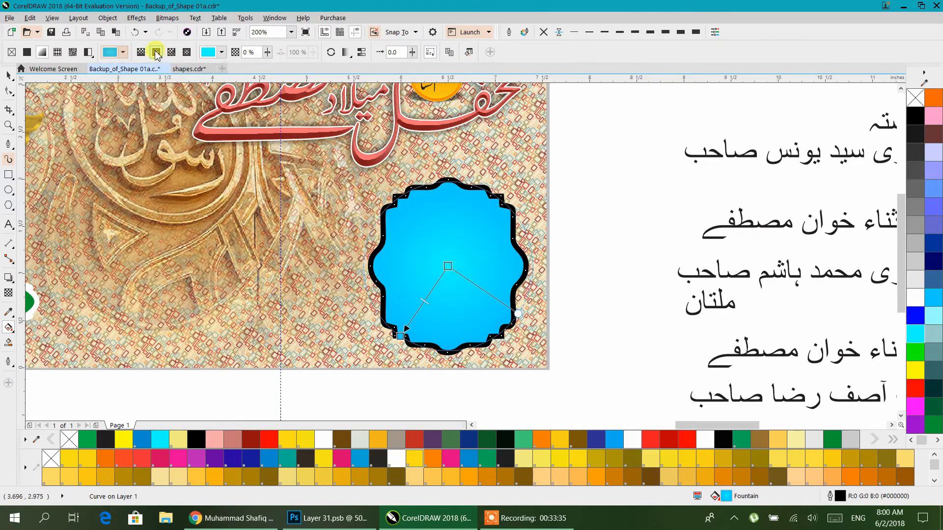
Change the light blue frame's outline colour to white
click(8, 76)
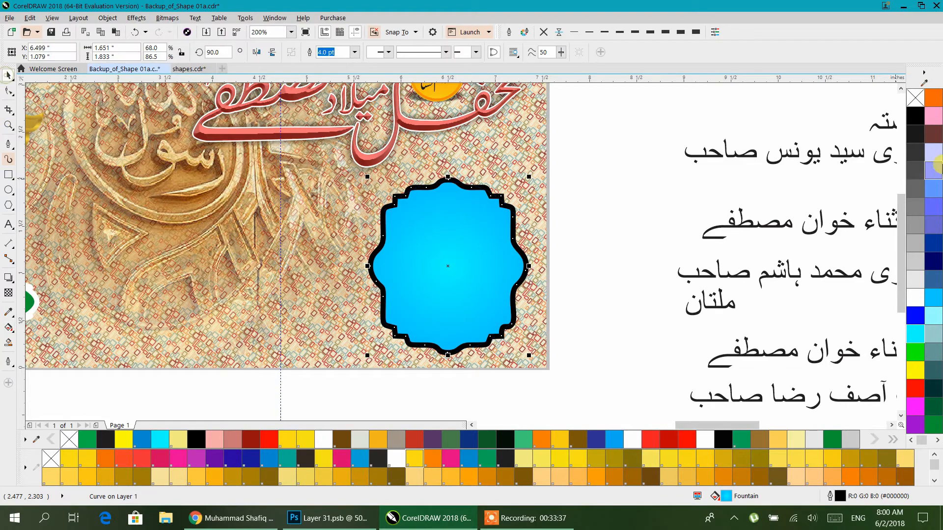
right_click(915, 298)
click(580, 205)
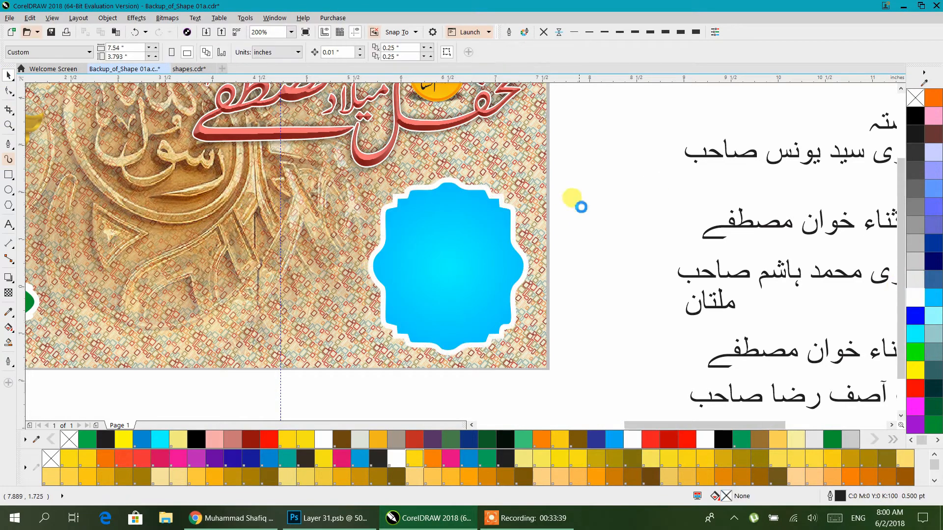
Draw a horizontal rectangle about 3.43 x 0.4 in along the card's lower edge, between the green and light blue frames
scroll(580, 205, down, 1)
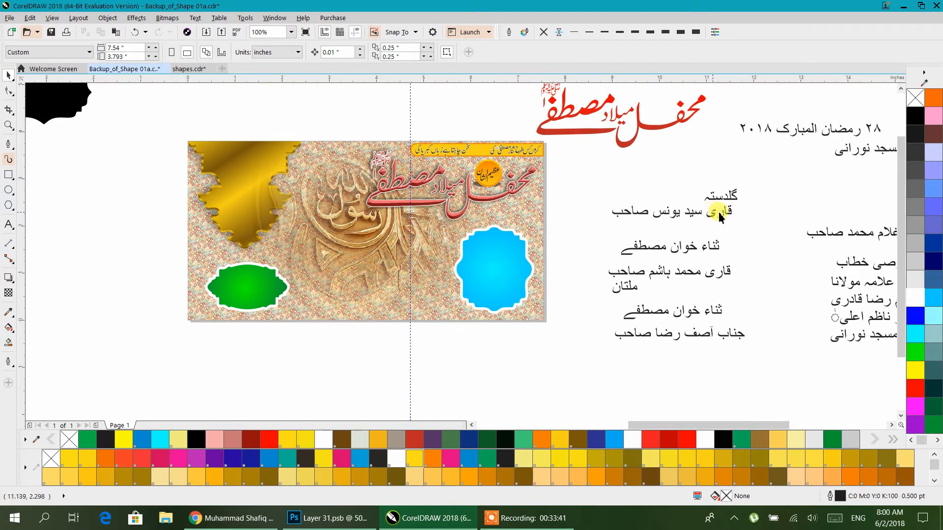
scroll(720, 216, right, 3)
scroll(663, 273, down, 1)
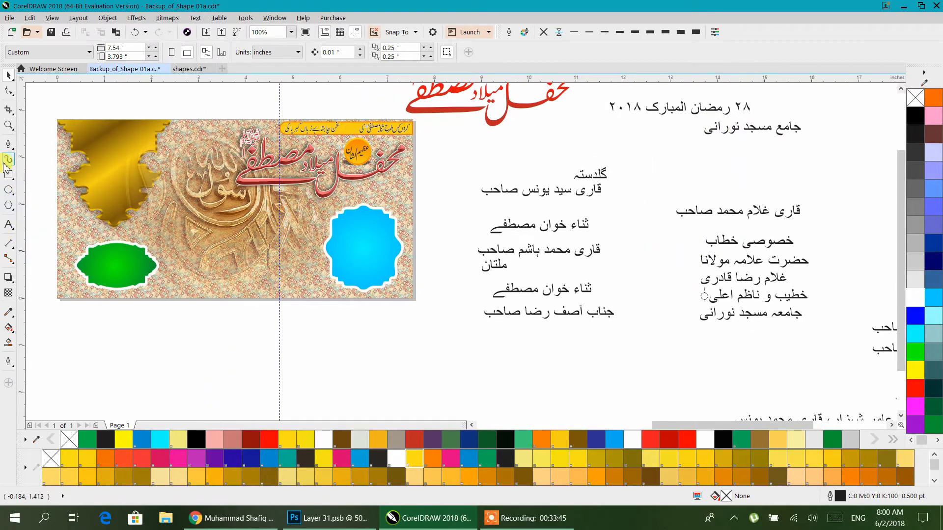
drag(156, 270, 319, 290)
drag(152, 286, 224, 316)
Shape the rectangle's corners to 0.199 in chamfers and shift the bar slightly towards the light blue frame
scroll(295, 302, up, 1)
click(14, 85)
click(9, 93)
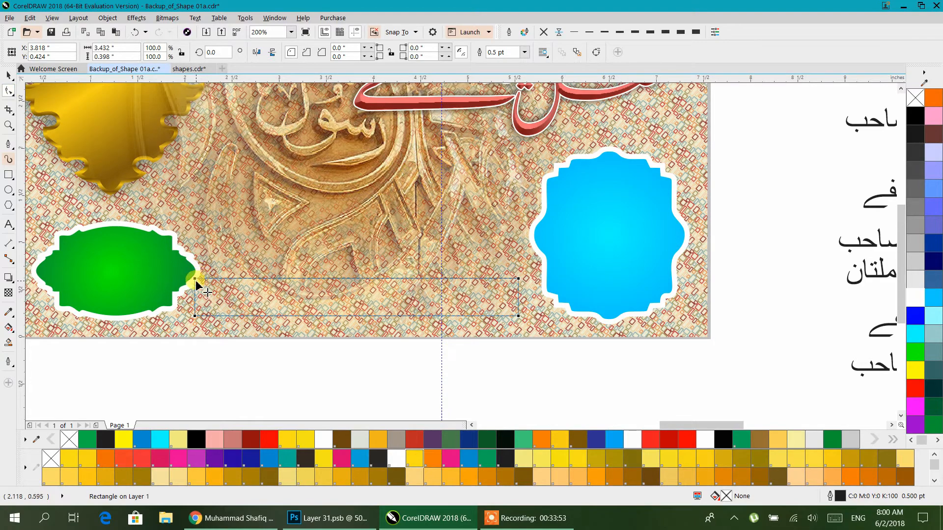
drag(196, 281, 241, 268)
click(9, 76)
mouse_move(345, 295)
mouse_down()
mouse_move(362, 308)
mouse_move(352, 295)
mouse_up()
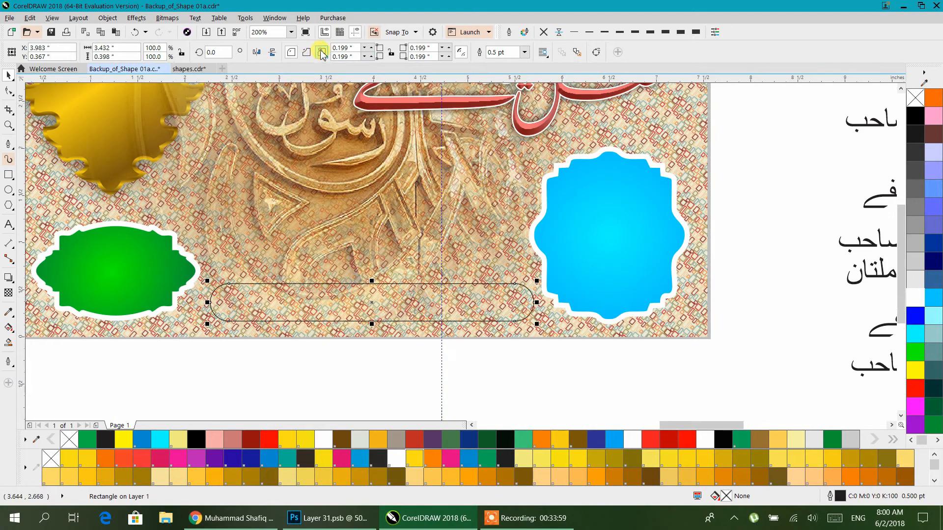
Fill the chamfered bar with blue (#0000FF) and give it a 2 pt white outline
click(915, 334)
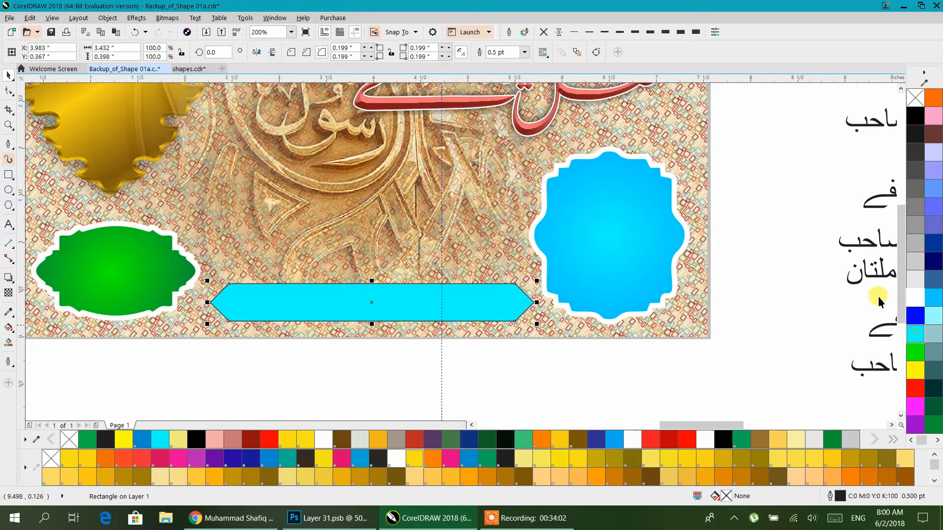
click(915, 315)
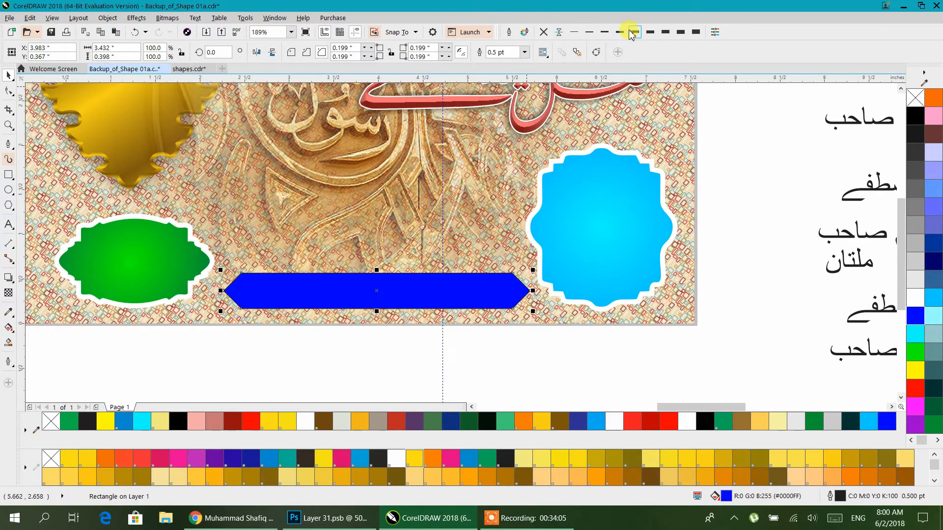
right_click(630, 30)
click(624, 35)
click(643, 33)
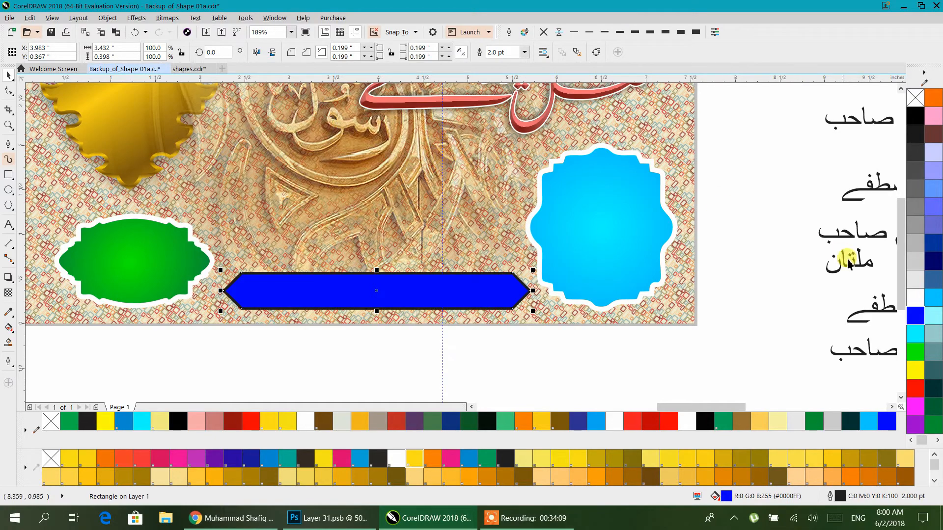
right_click(916, 296)
scroll(629, 211, down, 1)
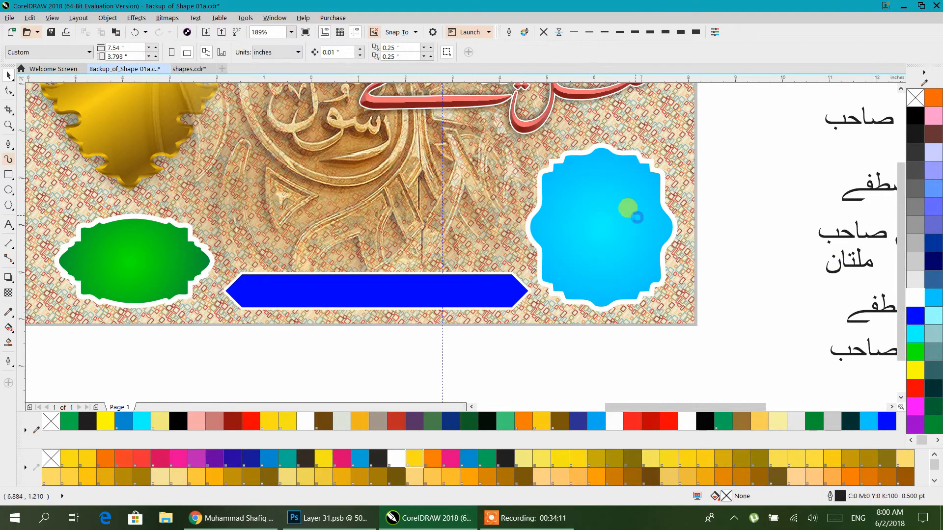
Set all the Urdu text blocks beside the card in the Alvi Nastaleeq font
scroll(760, 282, down, 1)
drag(737, 289, 633, 328)
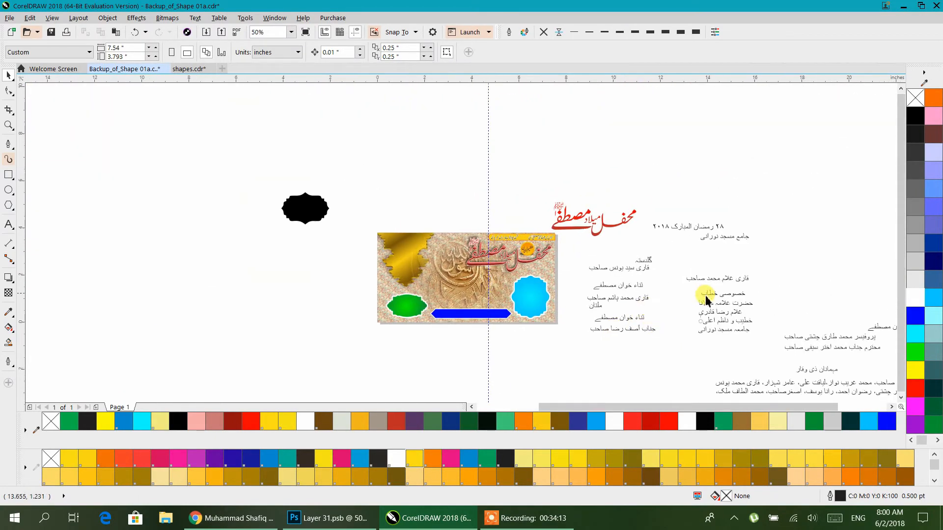
click(729, 286)
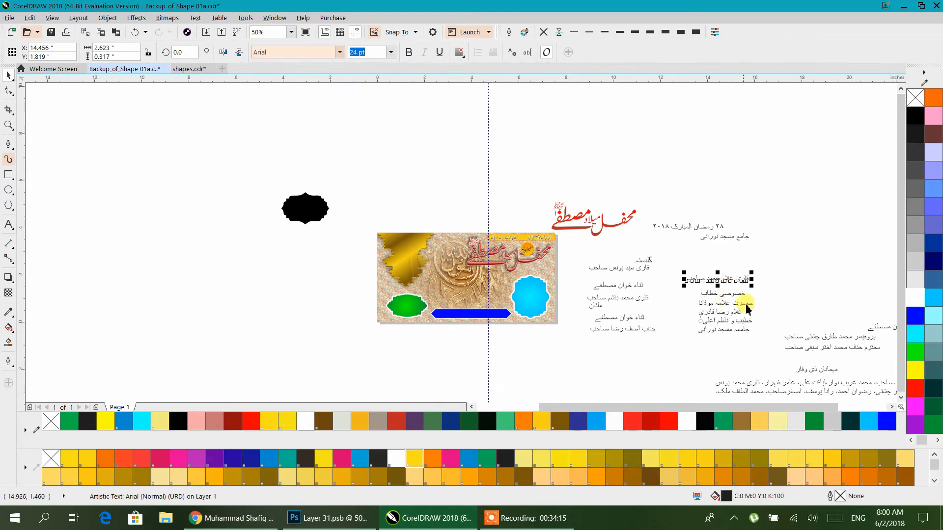
drag(751, 332, 663, 295)
drag(807, 337, 747, 300)
drag(821, 354, 436, 131)
click(340, 52)
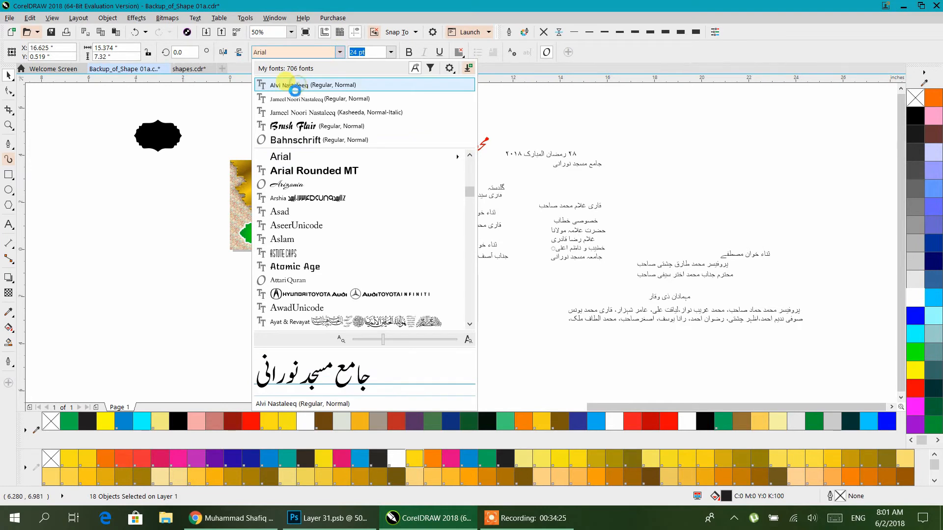
click(295, 86)
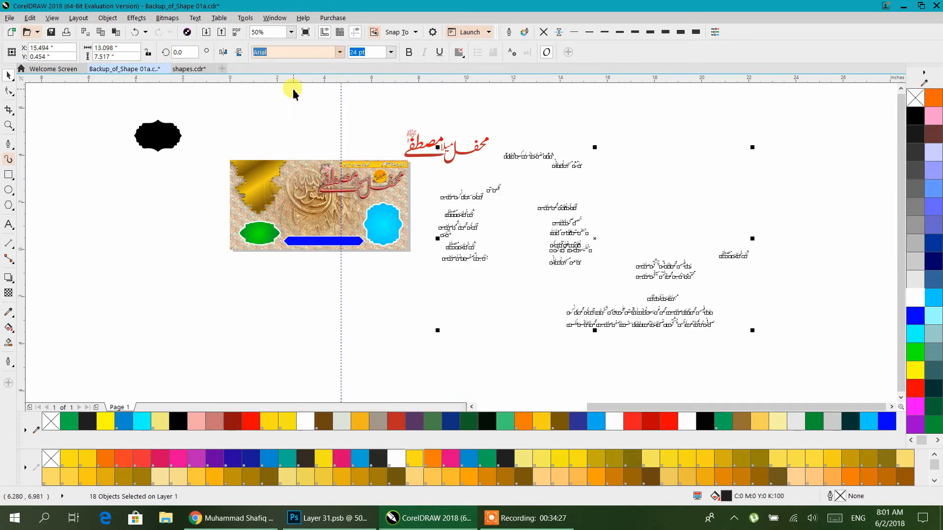
click(480, 295)
Delete the spare red title lying outside the card
click(461, 156)
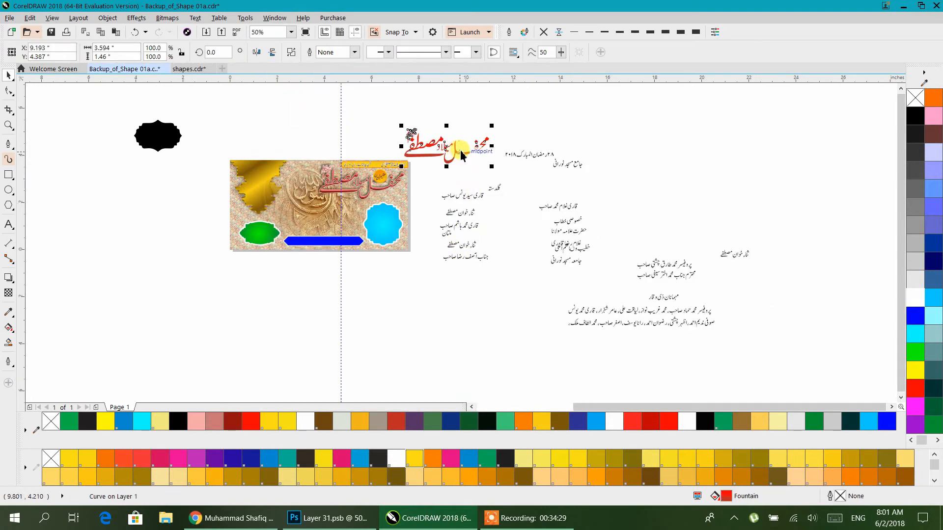
key(Delete)
Move the special speaker's two-line name text onto the light blue frame and centre-align its lines
scroll(563, 242, up, 2)
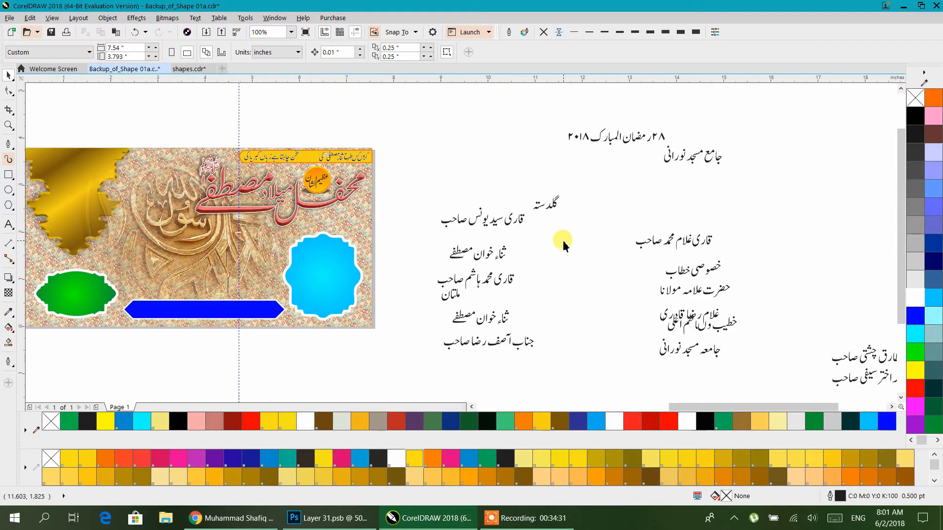
click(690, 244)
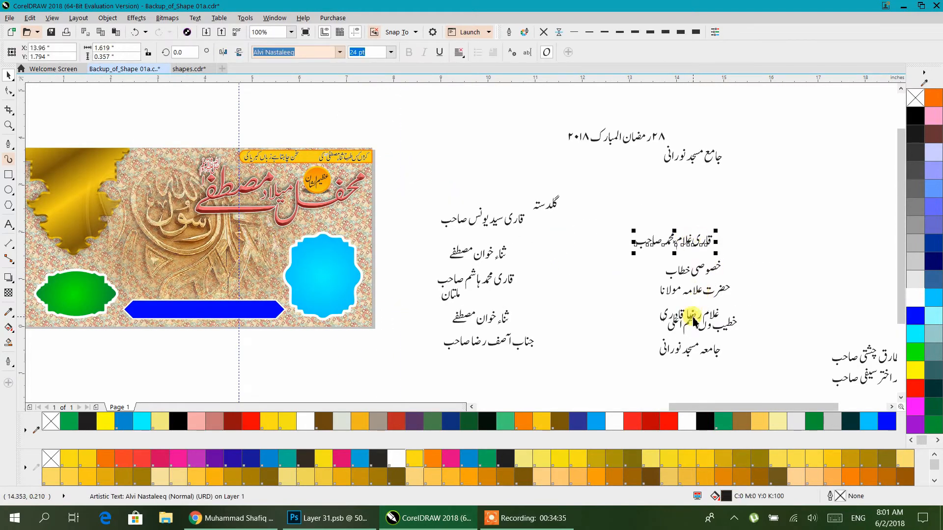
click(604, 301)
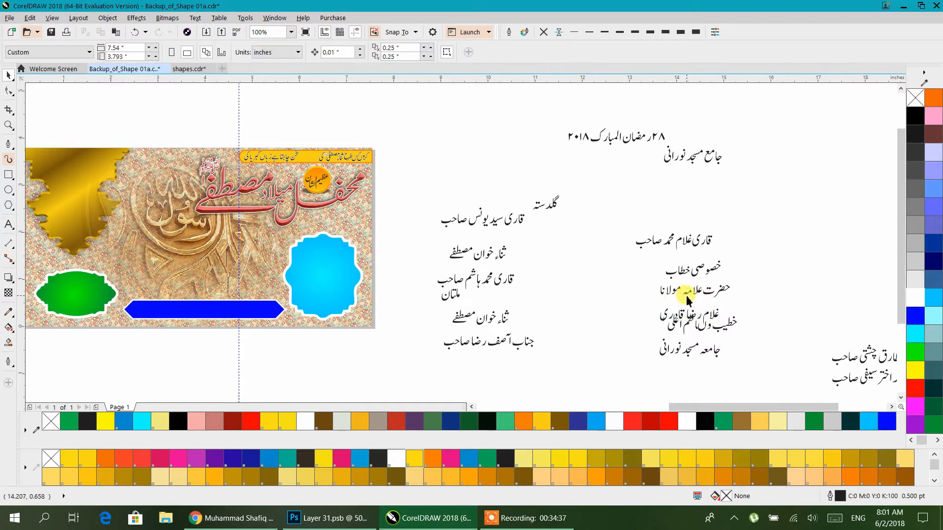
drag(690, 294, 317, 275)
scroll(319, 277, up, 3)
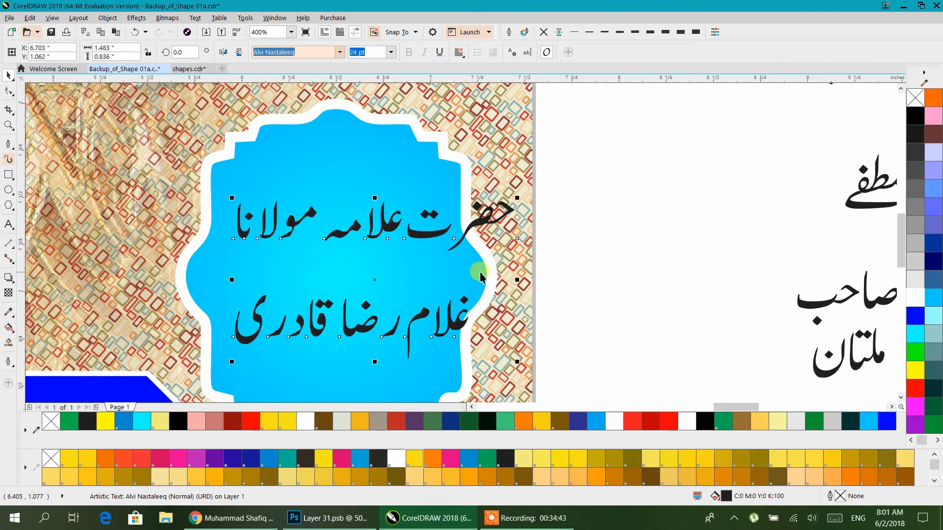
click(459, 52)
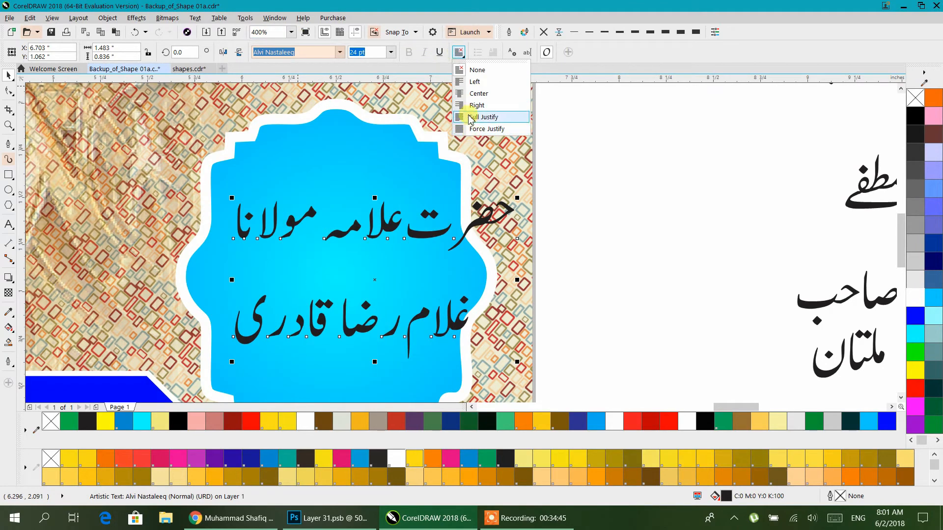
click(465, 94)
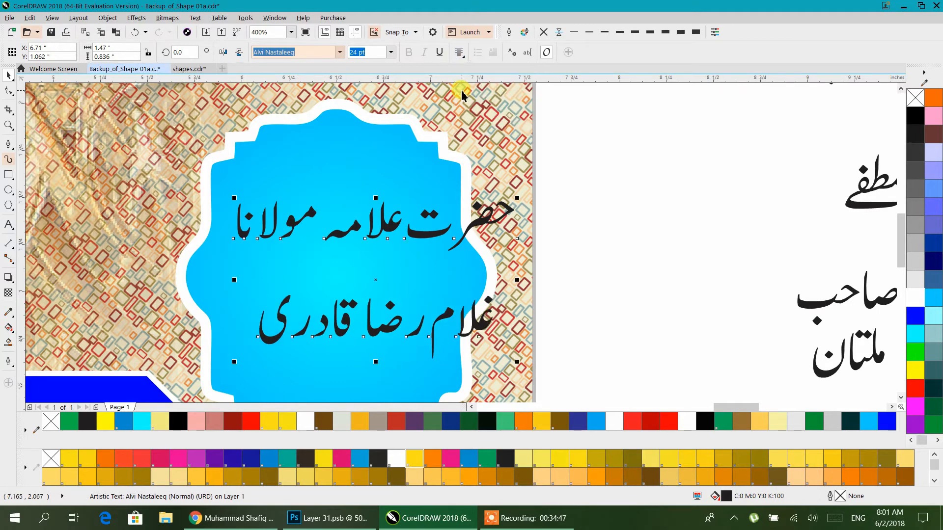
Scale the two-line name text down to about 1.21 x 0.69 in (19.8 pt) and centre it across the light blue frame
drag(518, 366, 486, 347)
drag(376, 323, 336, 340)
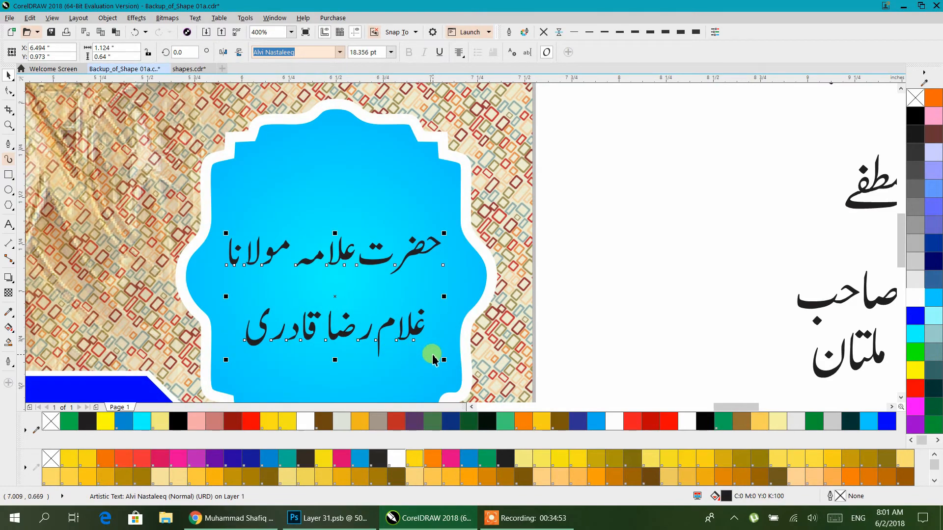
drag(443, 361, 452, 365)
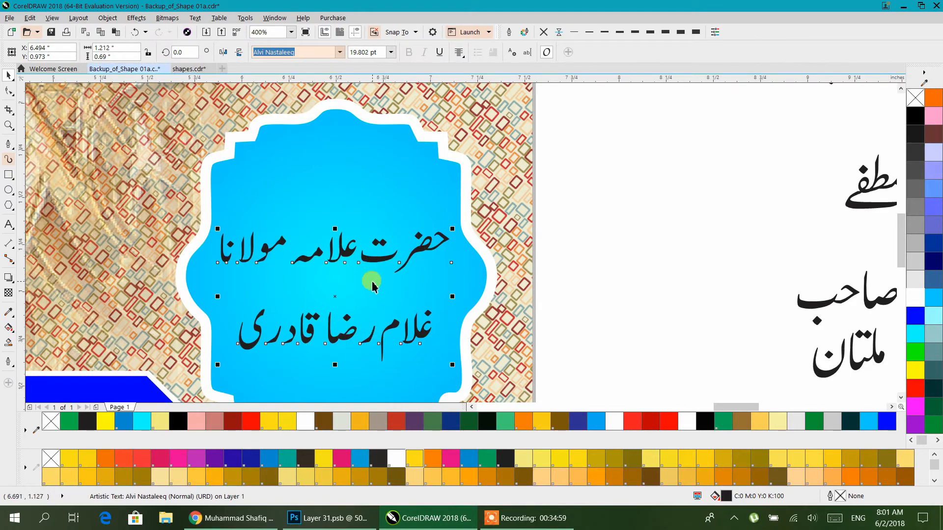
Move the two-line name text off the card to the blank area beside the light blue frame
drag(371, 263, 715, 199)
scroll(455, 253, right, 5)
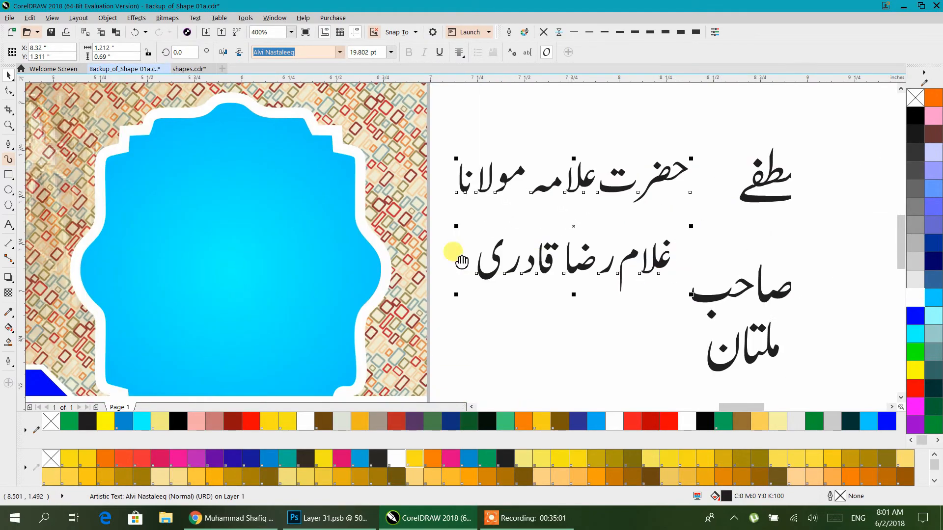
Set the second line of the two-line speaker name to Jameel Noori Nastaleeq (Kasheeda, Normal-Italic)
scroll(428, 215, up, 1)
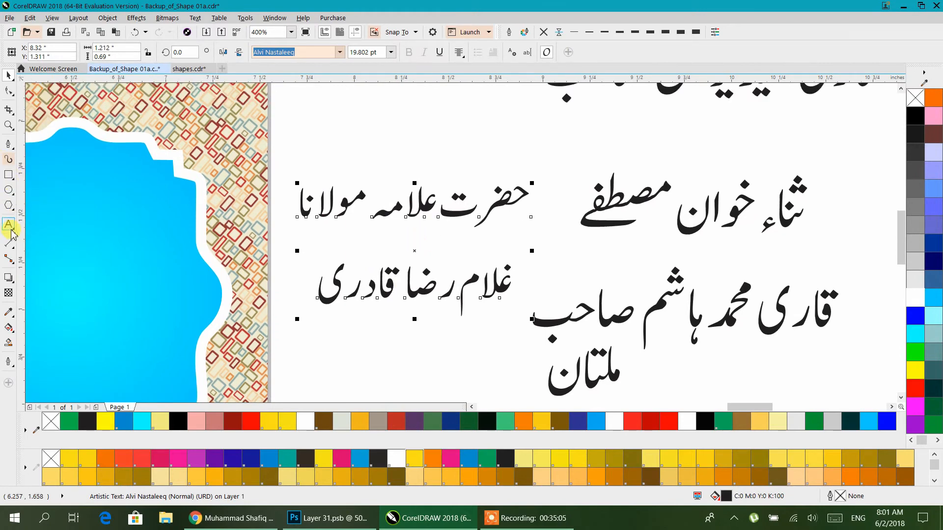
double_click(405, 212)
key(ctrl+a)
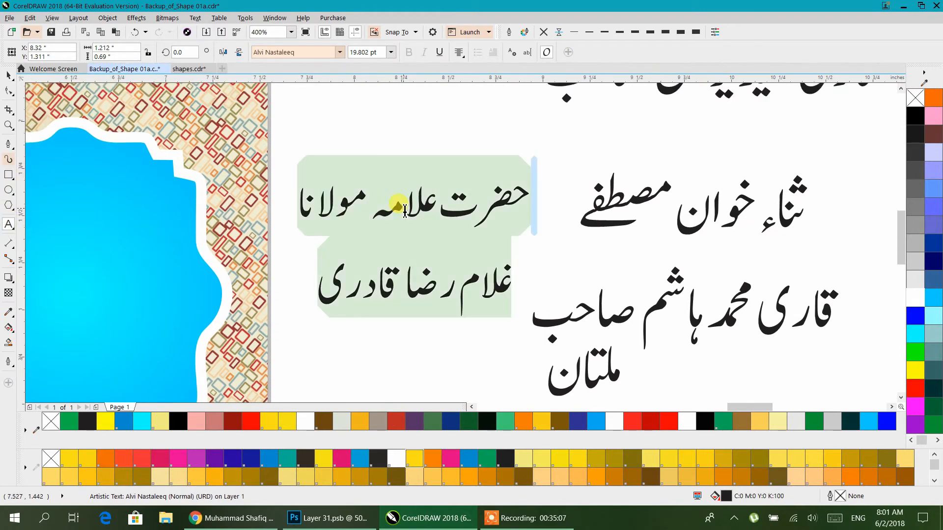
click(473, 197)
drag(519, 199, 275, 201)
click(386, 273)
drag(511, 274, 295, 281)
click(340, 52)
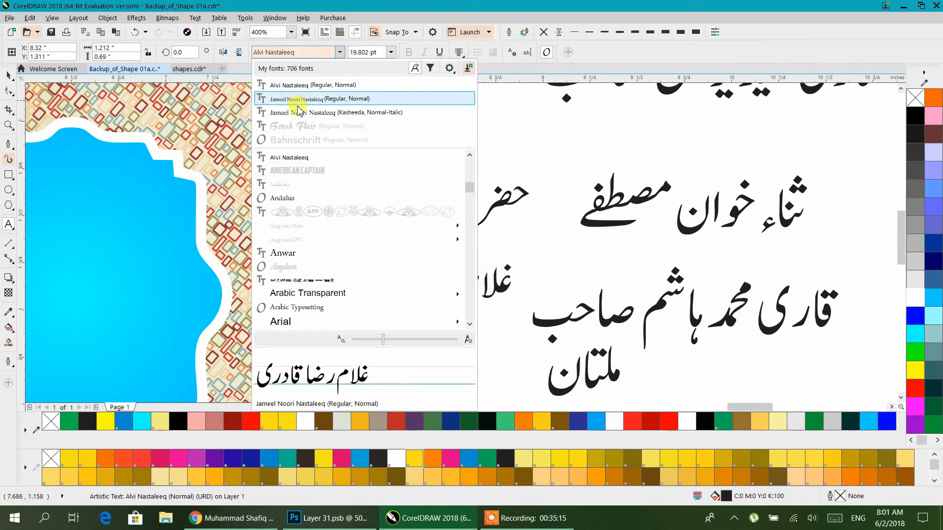
click(299, 109)
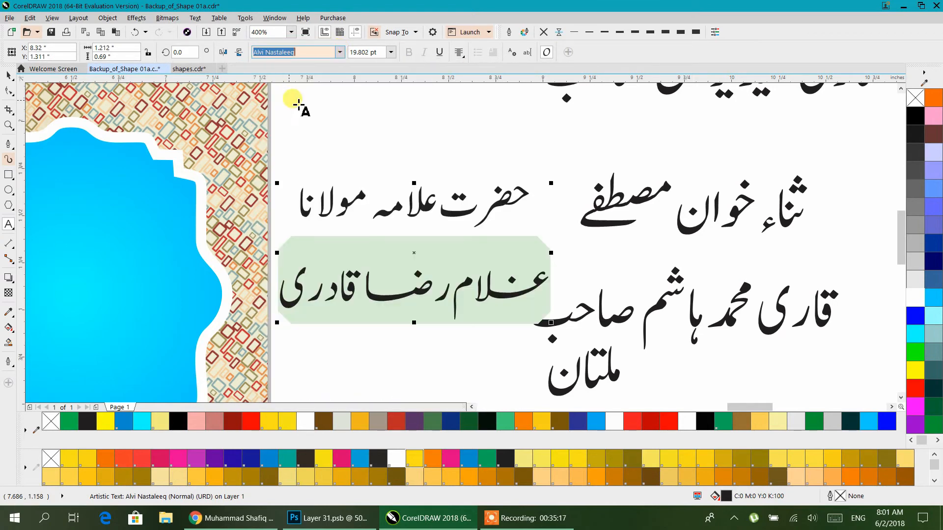
click(13, 75)
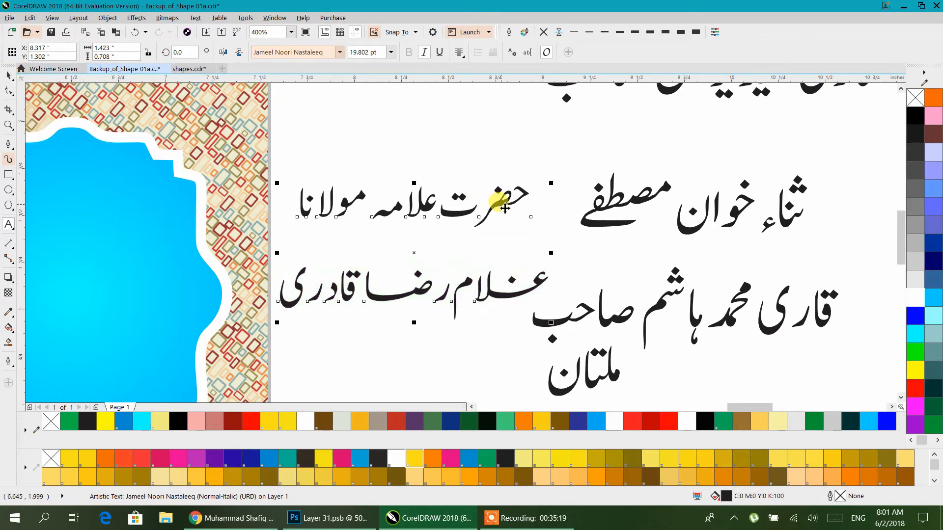
Move the two-line speaker name onto the light blue badge on the banner
scroll(511, 221, down, 1)
drag(475, 216, 310, 230)
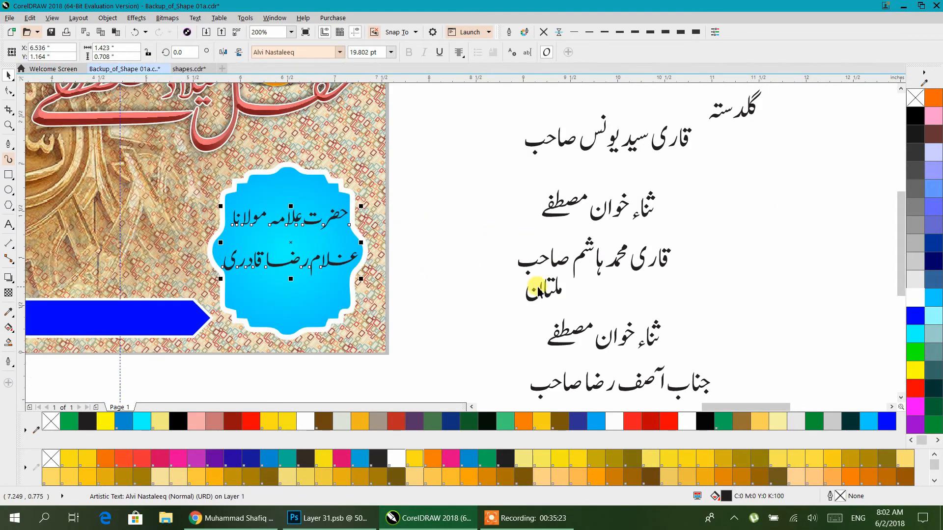
scroll(614, 216, down, 1)
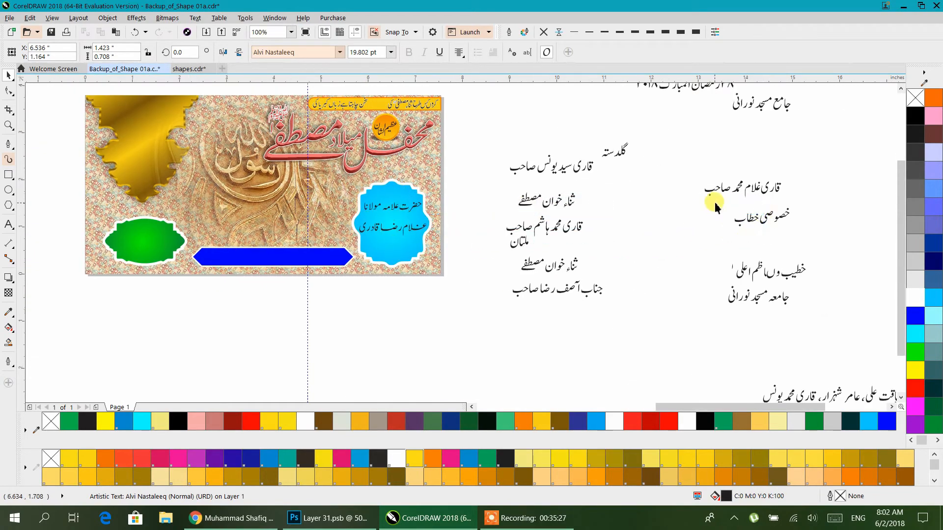
Place the heading "خصوصی خطاب" at the top of the light blue badge and scale it down to about 14 pt
key(Escape)
drag(764, 231, 383, 195)
scroll(385, 188, up, 1)
scroll(390, 189, up, 3)
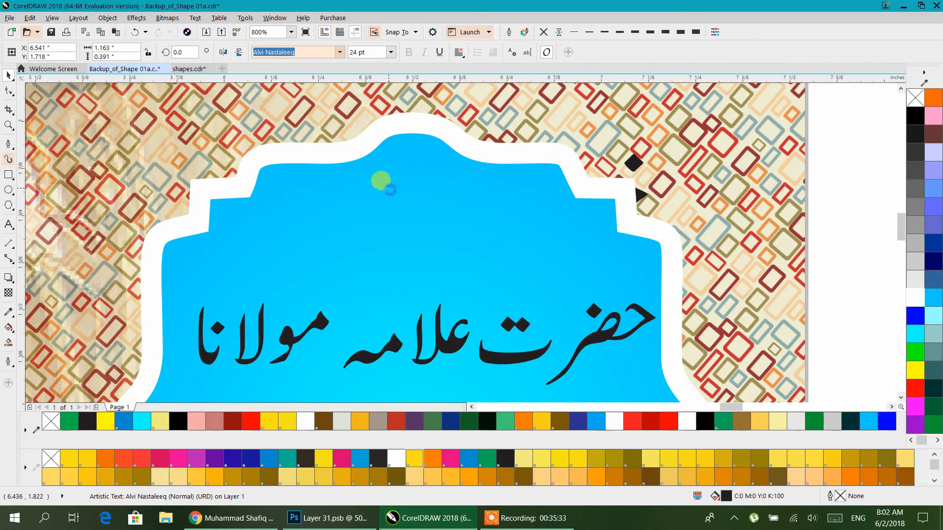
drag(651, 150, 565, 181)
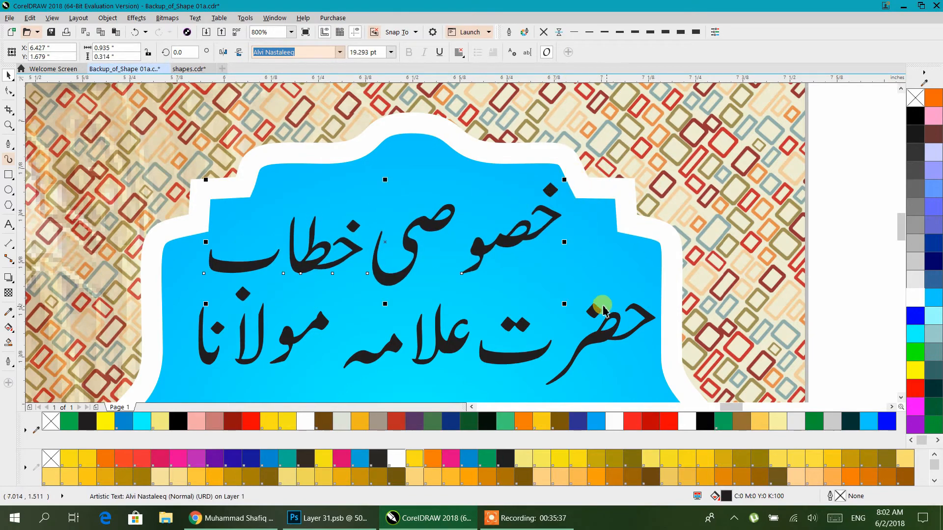
drag(561, 306, 386, 263)
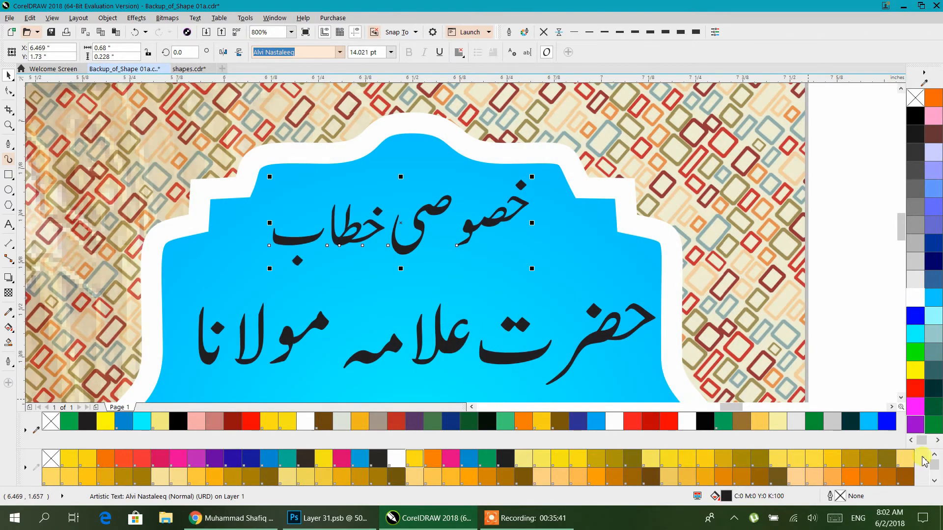
Fill the badge heading red and give it and the two-line name a white 2 pt outline with round corners behind the fill
click(912, 395)
scroll(599, 299, up, 2)
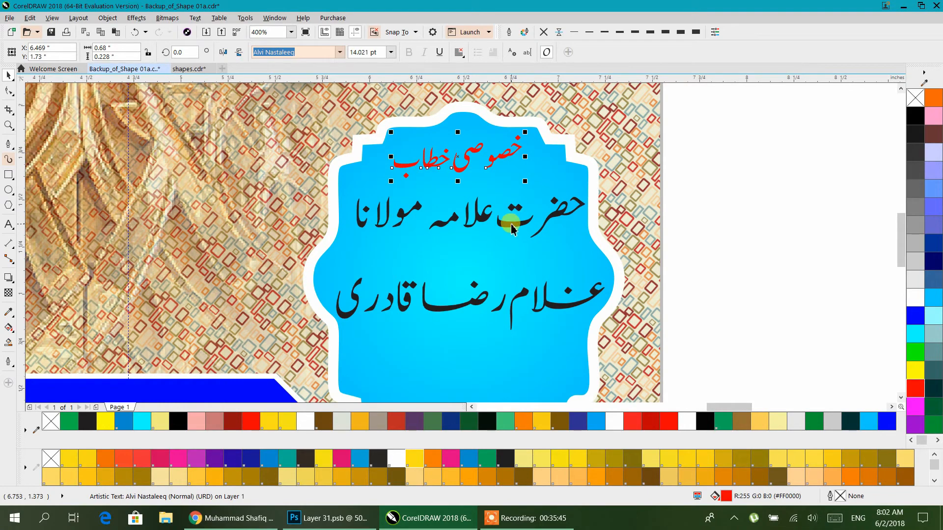
shift+click(511, 224)
click(635, 32)
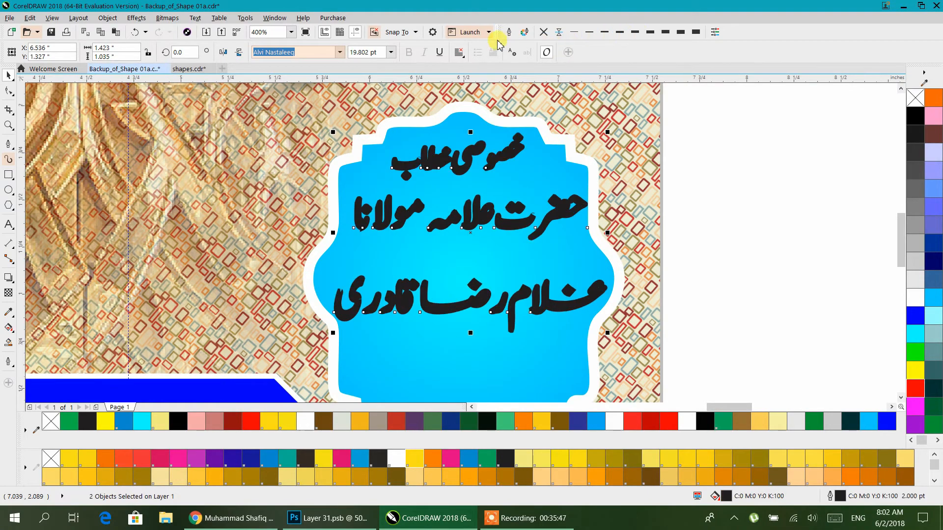
key(F12)
click(443, 300)
click(436, 260)
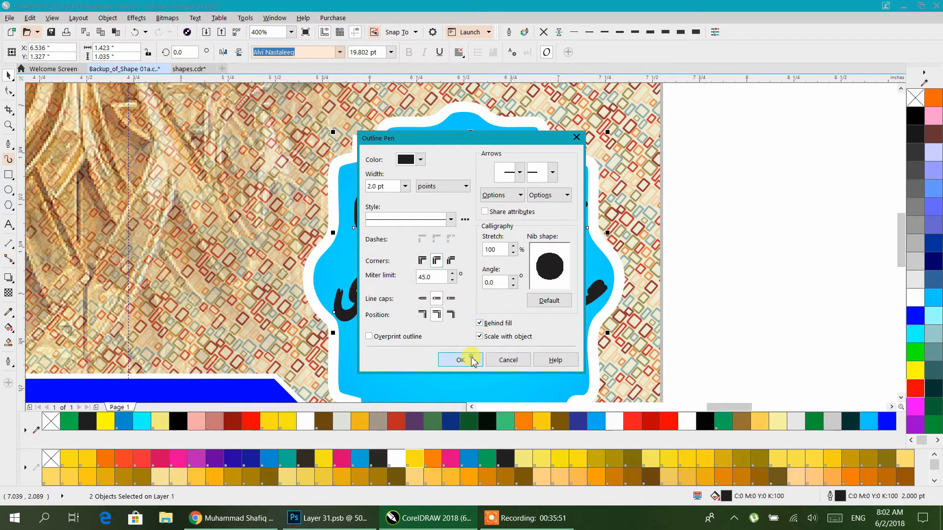
click(460, 360)
right_click(915, 297)
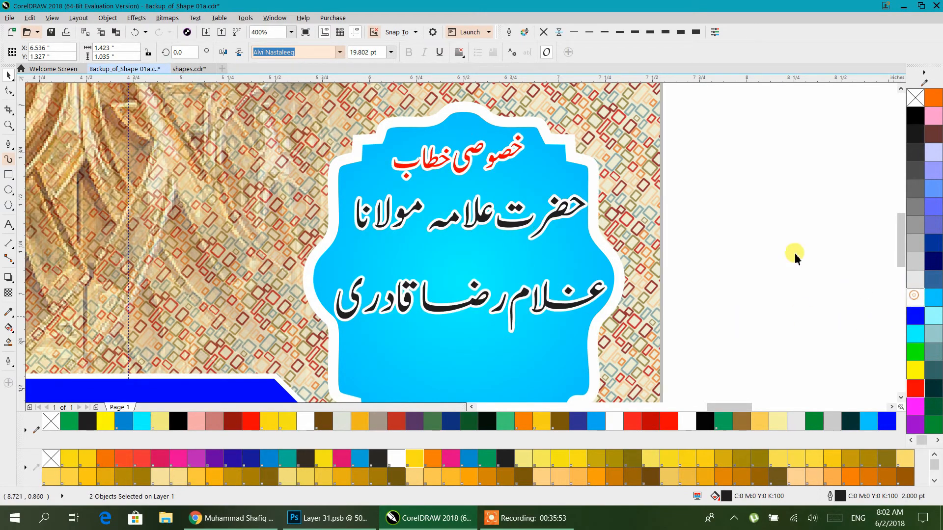
click(706, 200)
Move the single-line Qari name into the lower part of the badge and scale it down to about 17.4 pt
scroll(706, 201, down, 4)
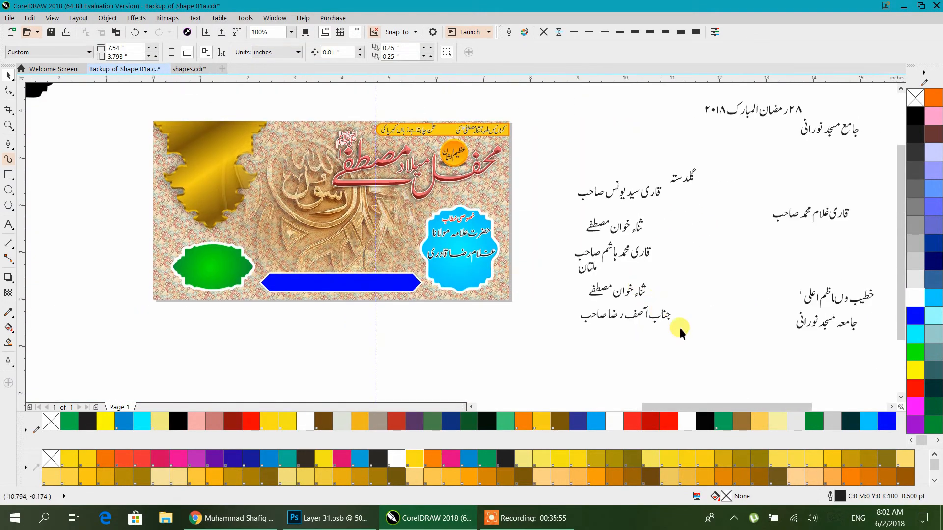
drag(824, 220, 457, 277)
drag(470, 275, 472, 278)
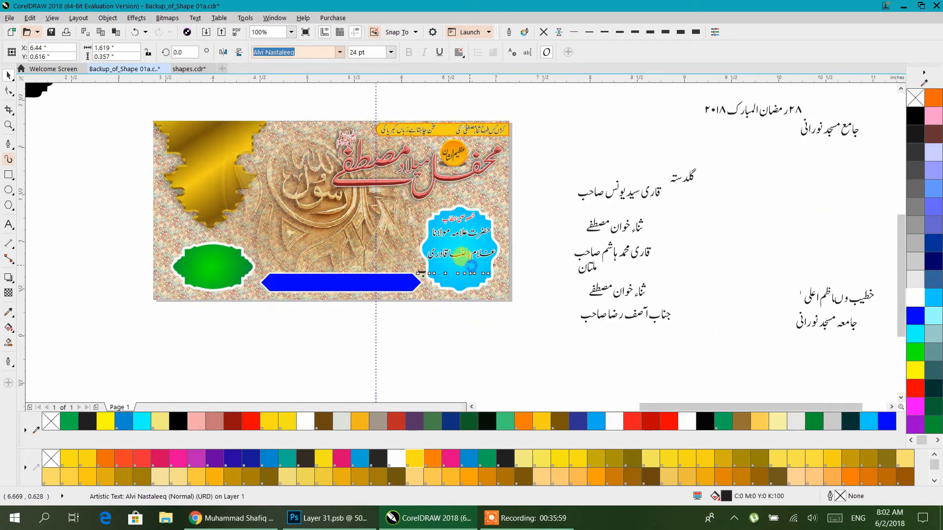
scroll(473, 278, up, 4)
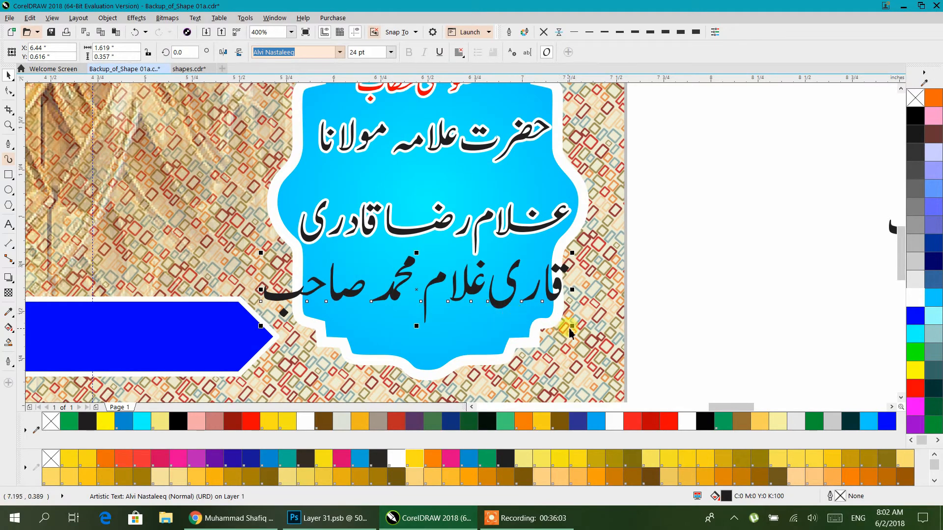
drag(571, 330, 531, 326)
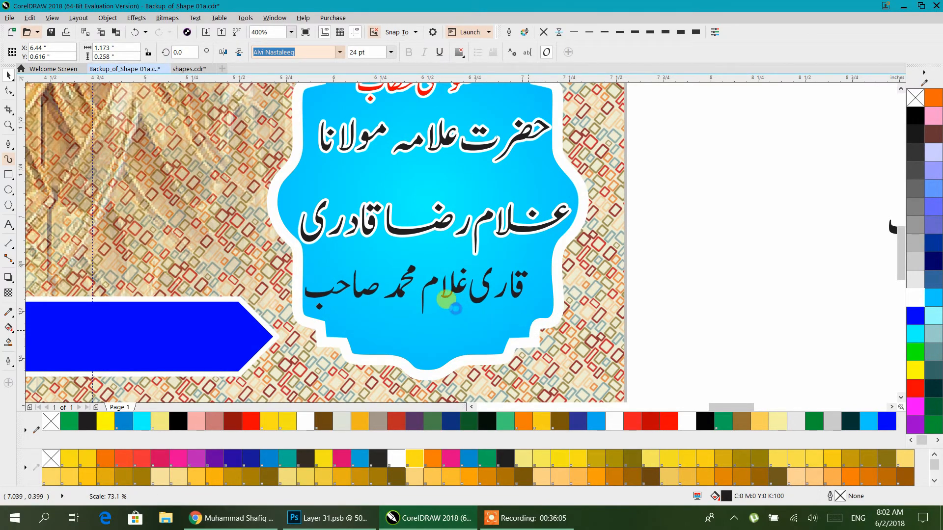
drag(452, 306, 467, 326)
click(677, 243)
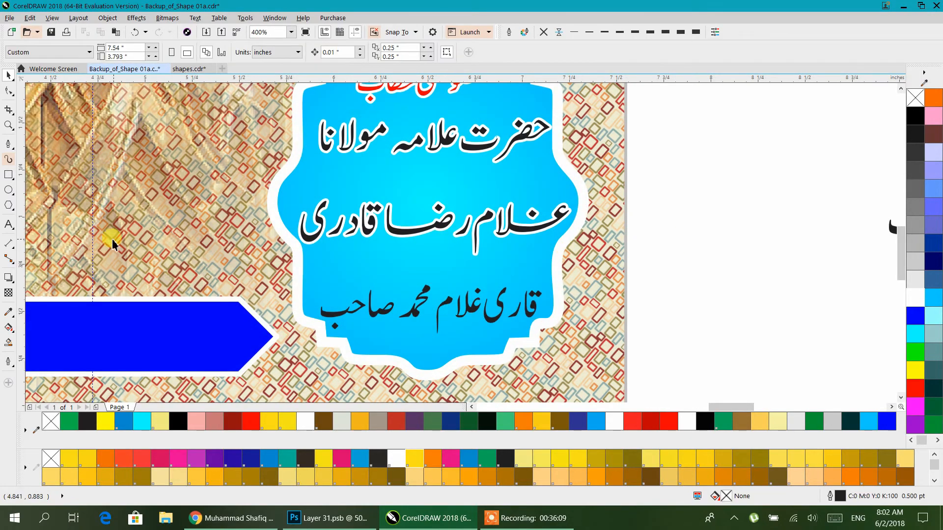
Switch the keyboard language to Urdu and add the artistic text "اور" beside the page
click(8, 225)
click(858, 519)
click(835, 448)
click(784, 339)
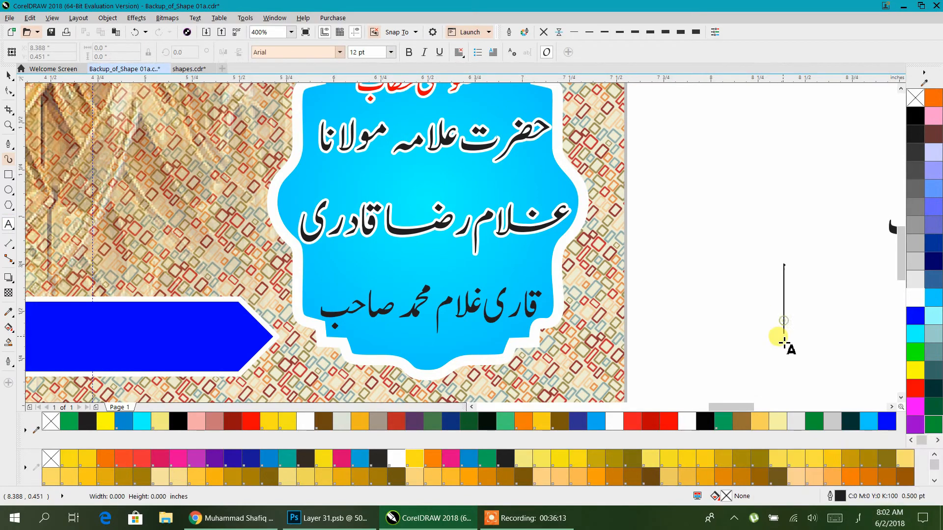
text(اور)
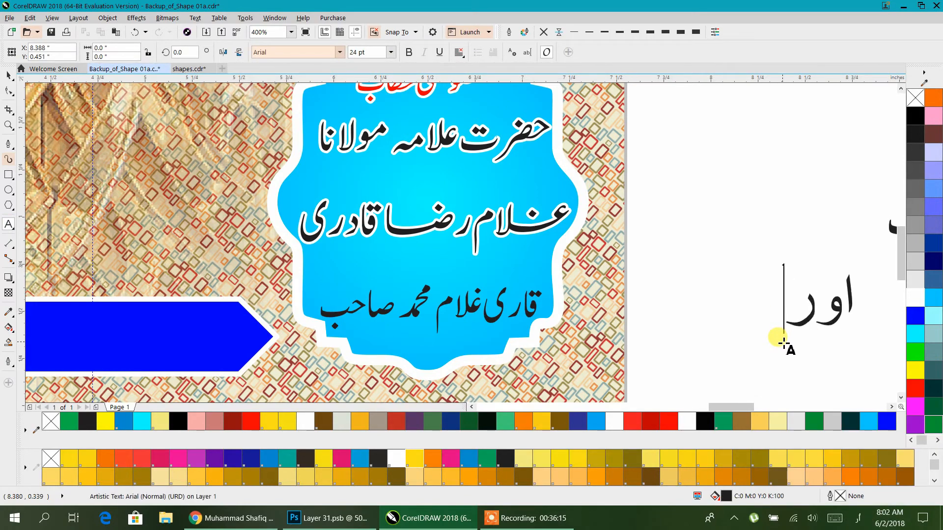
key(Escape)
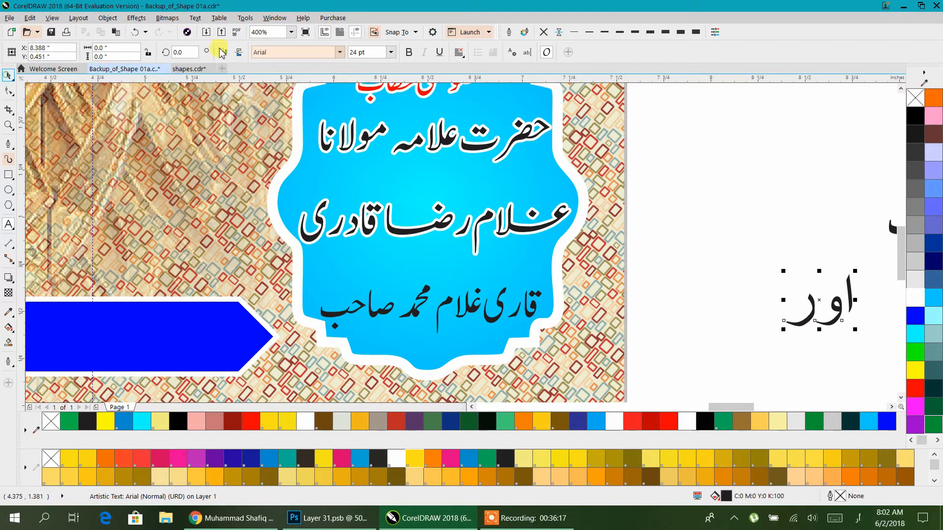
Set "اور" to Jameel Noori Nastaleeq (Kasheeda, Normal-Italic) and place it between the two names on the badge
click(339, 52)
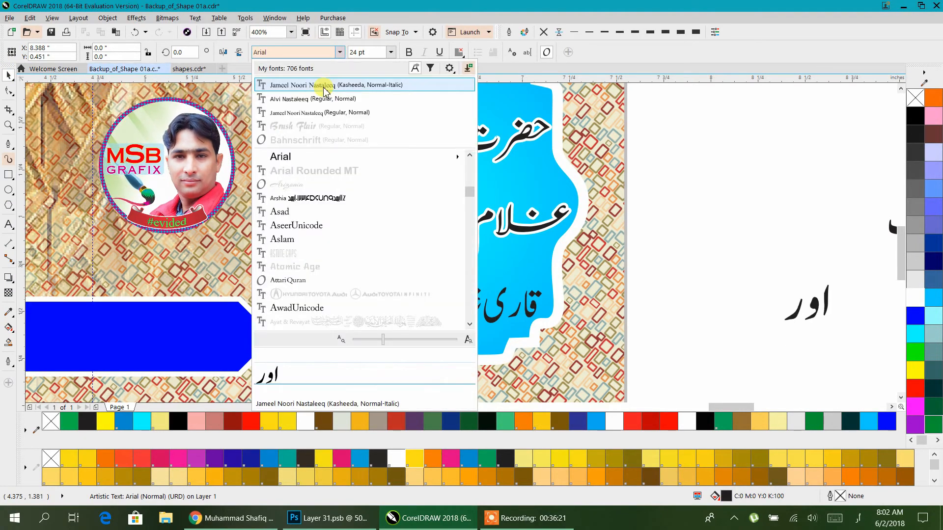
click(324, 88)
drag(817, 297, 436, 264)
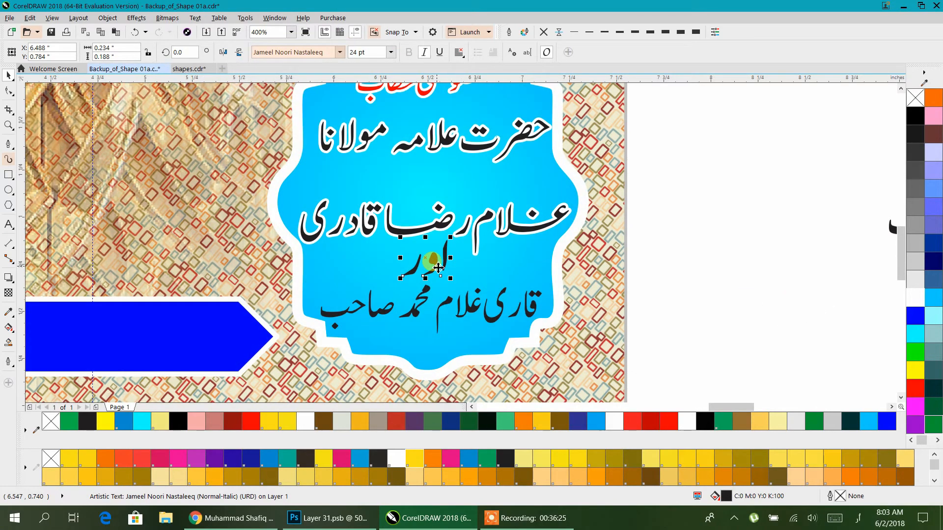
Give "اور", the lower name and the two-line name a white 2 pt outline with round corners behind the fill
shift+click(425, 296)
shift+click(445, 129)
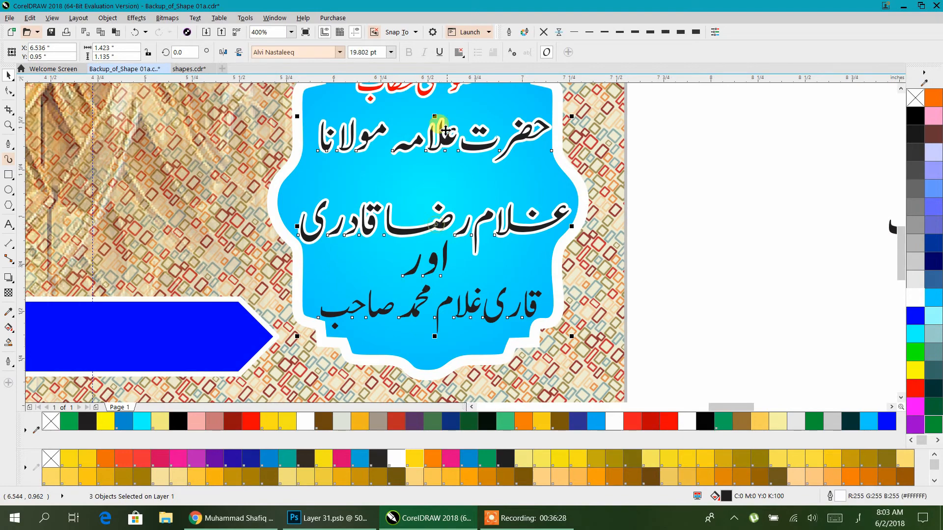
click(635, 32)
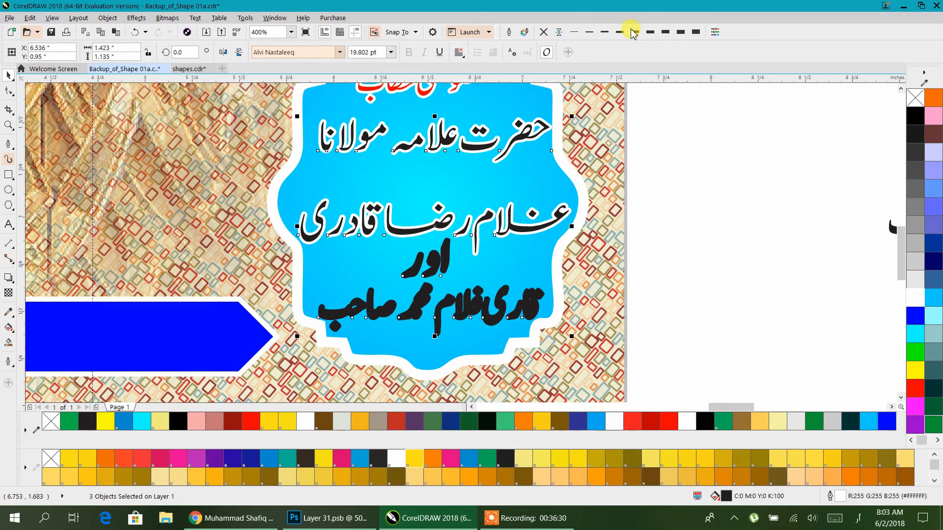
right_click(916, 298)
click(509, 33)
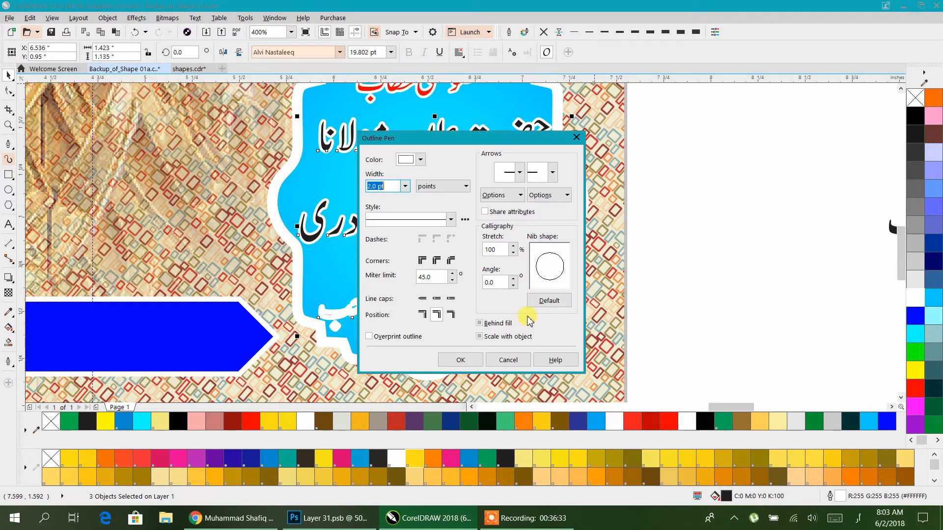
click(435, 265)
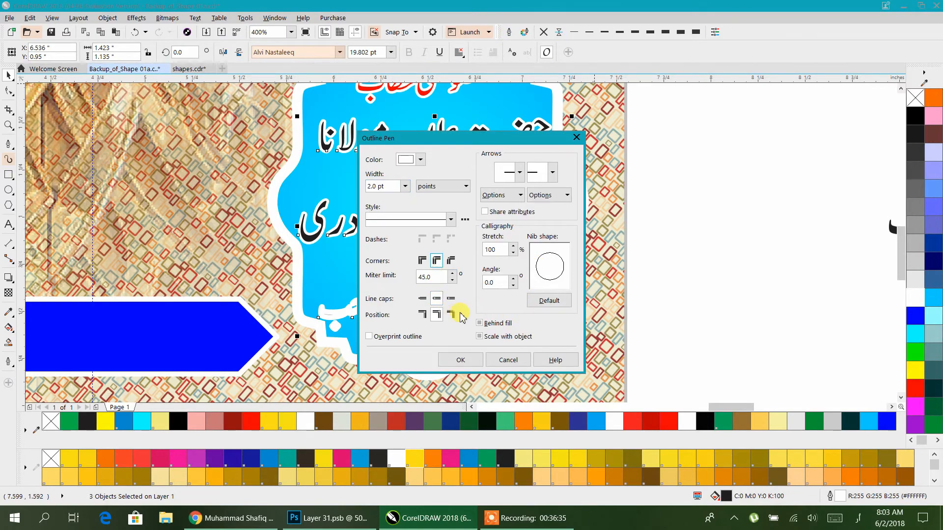
click(472, 358)
click(717, 260)
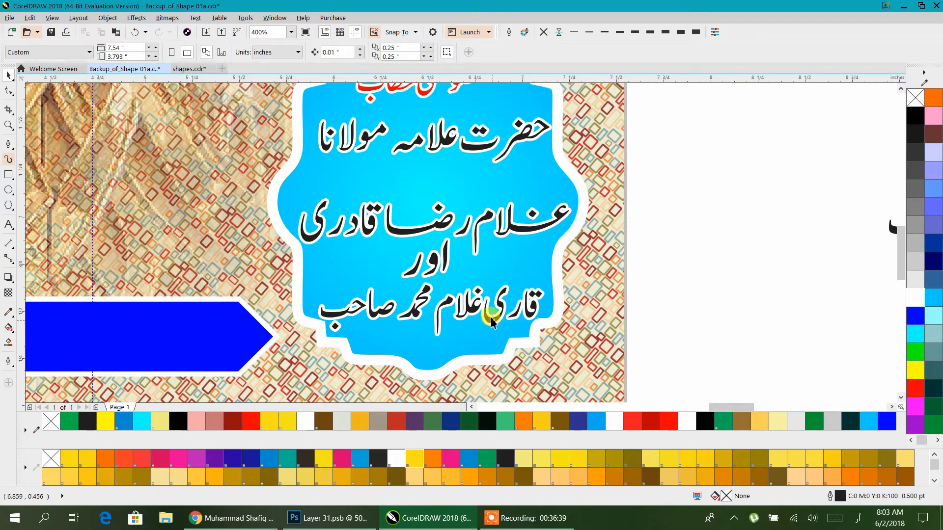
Fill the lower name on the badge dark blue
click(469, 307)
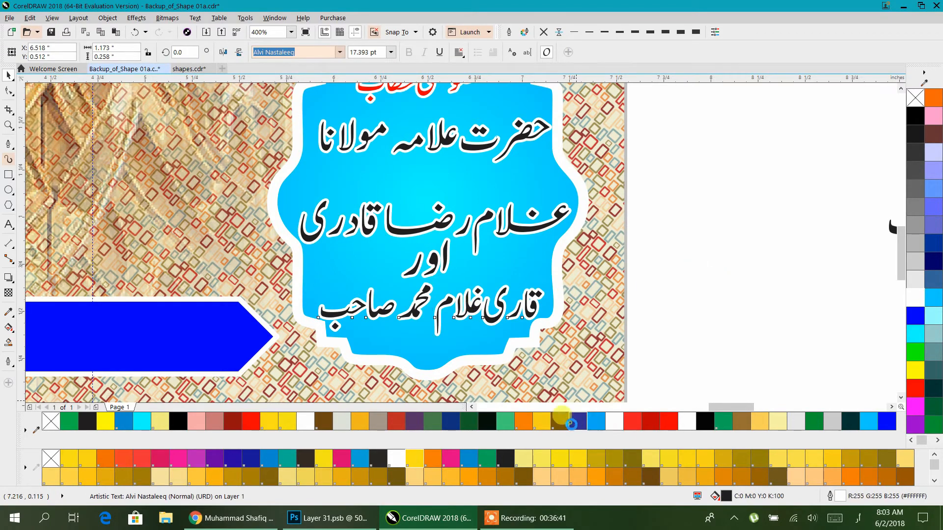
click(667, 275)
scroll(667, 274, down, 2)
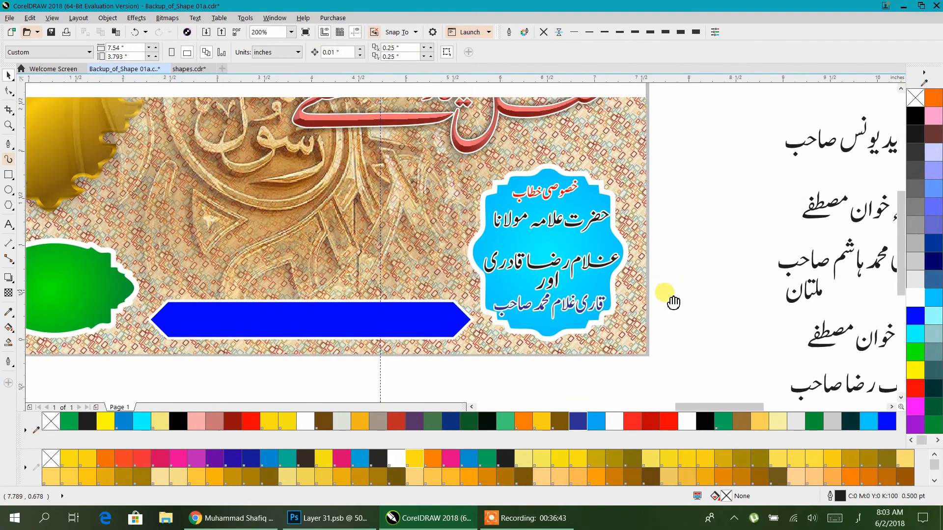
Use the Shape tool to tighten the line spacing of the two-line name so it clears "اور"
click(595, 277)
scroll(416, 277, up, 2)
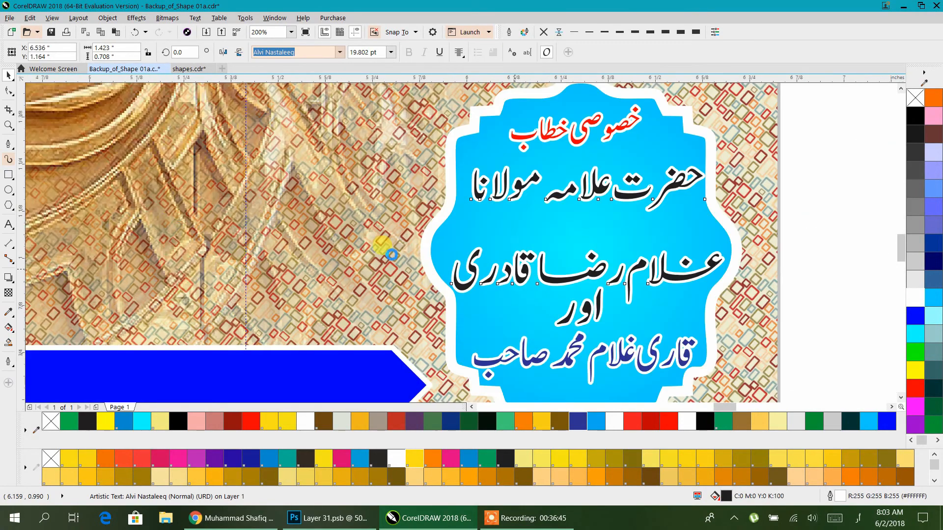
click(13, 96)
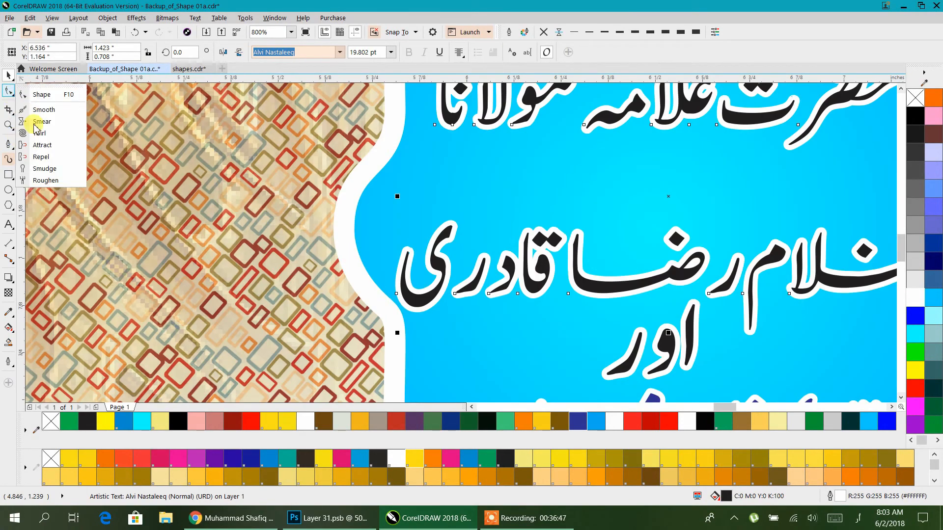
click(30, 95)
scroll(413, 293, down, 1)
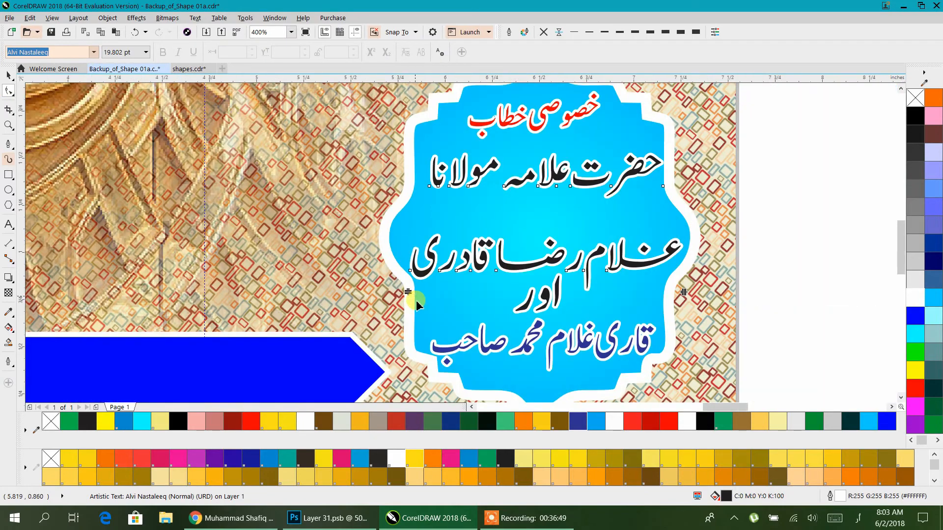
drag(410, 293, 408, 257)
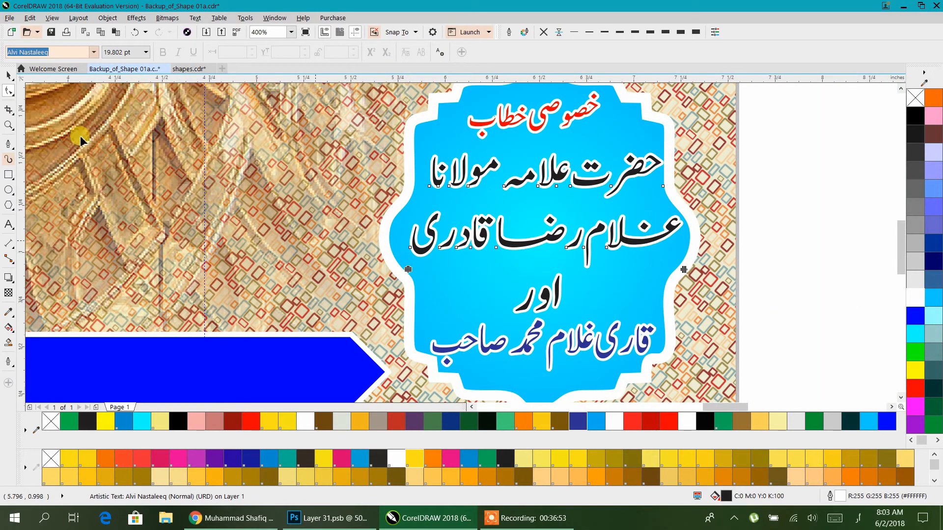
Move "اور" slightly down and the lower name slightly up to balance the spacing on the light blue badge
click(10, 76)
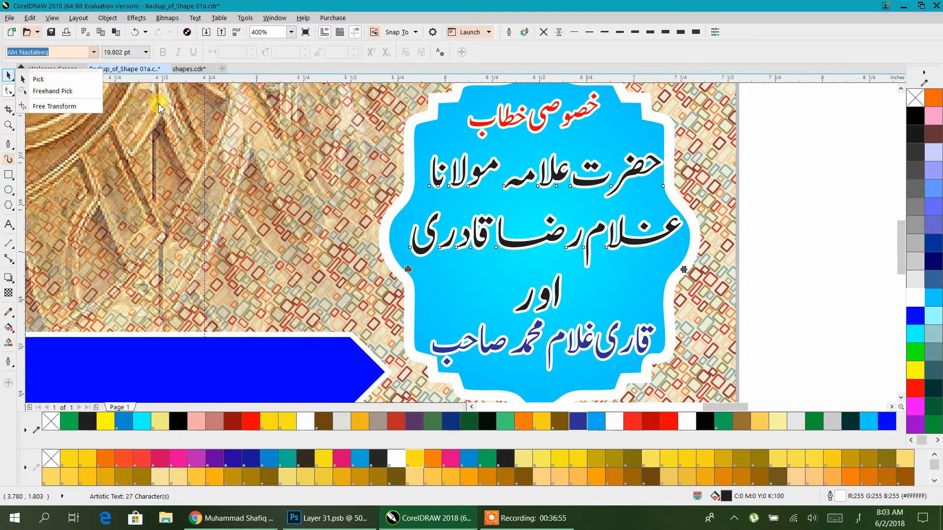
click(38, 79)
drag(551, 280, 551, 288)
drag(608, 362, 604, 351)
click(771, 290)
Enlarge the green badge on the banner by scaling it outward from its lower and upper corners
scroll(767, 286, down, 4)
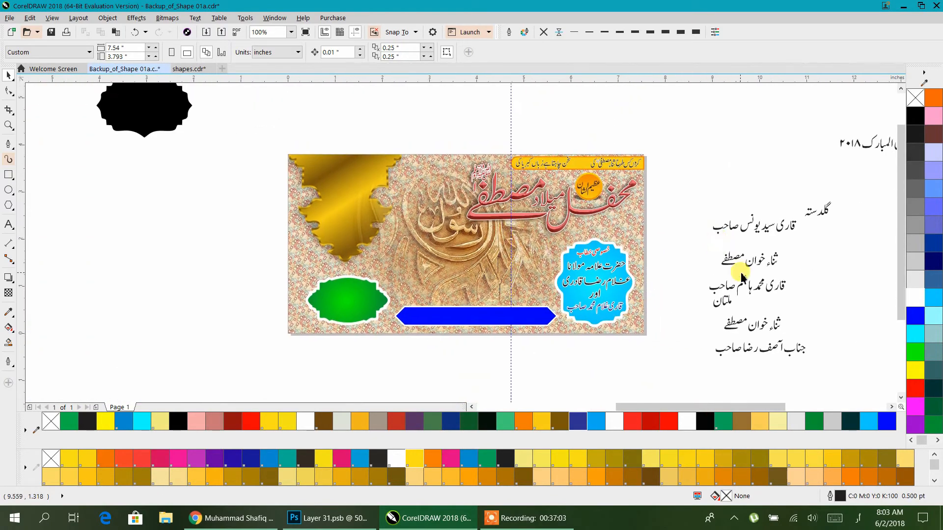
click(369, 299)
scroll(270, 316, up, 2)
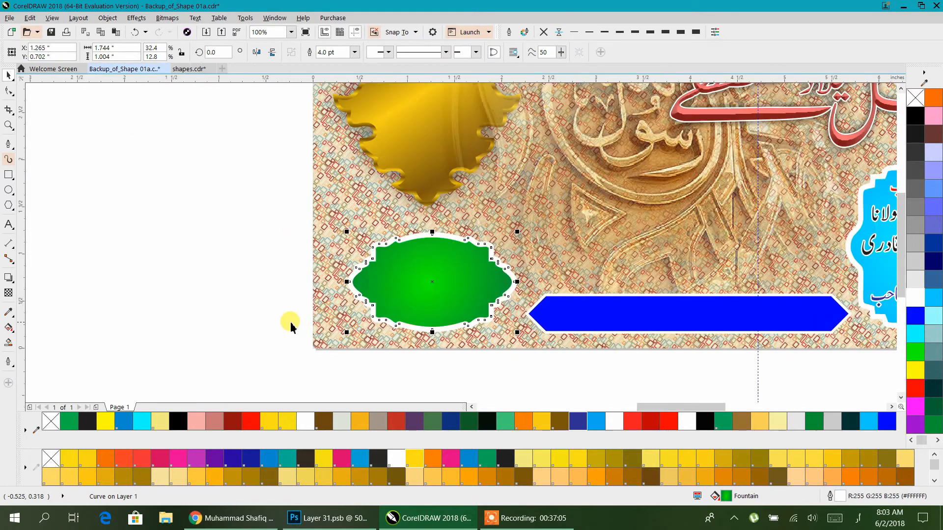
drag(344, 334, 335, 339)
drag(332, 231, 308, 210)
click(221, 204)
Start an image import and browse to the Islamic folder inside MSB Grafix
scroll(392, 221, down, 2)
scroll(392, 221, up, 2)
right_click(253, 175)
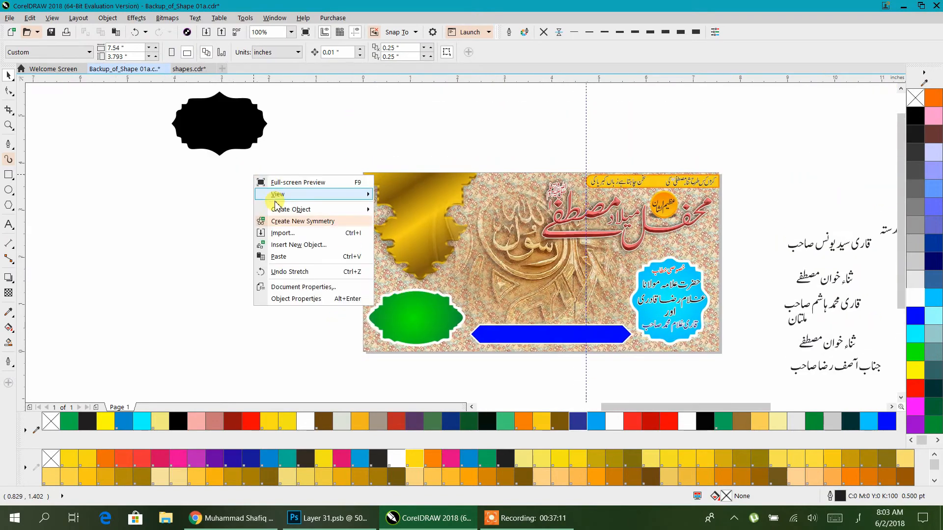
mouse_move(282, 208)
click(281, 233)
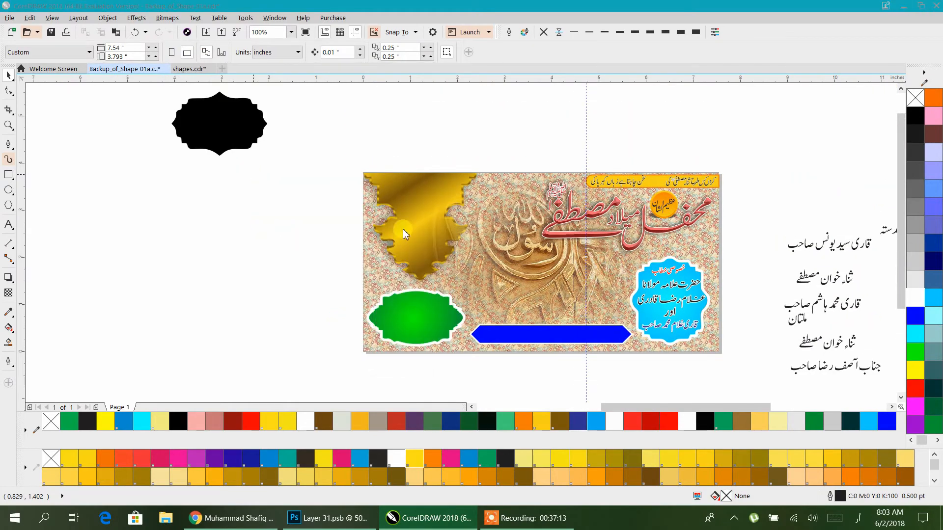
click(319, 77)
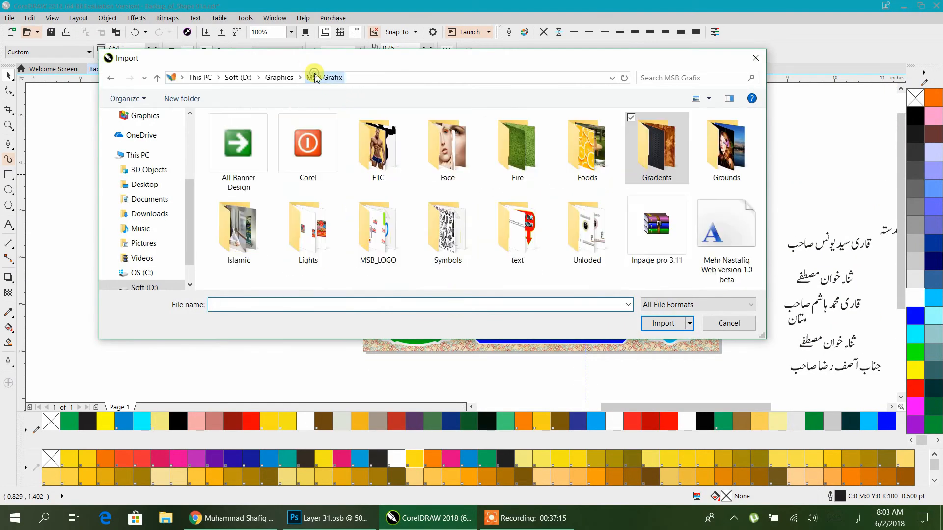
click(241, 229)
double_click(241, 229)
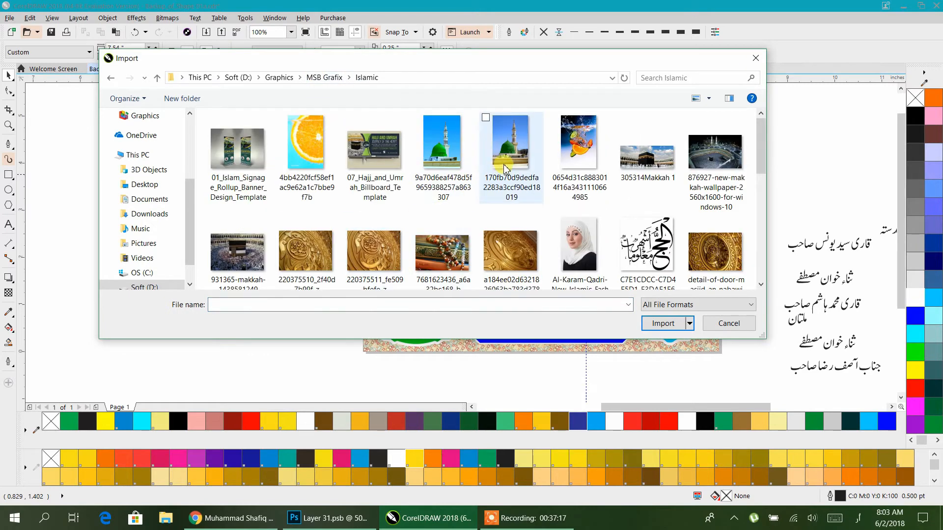
click(445, 155)
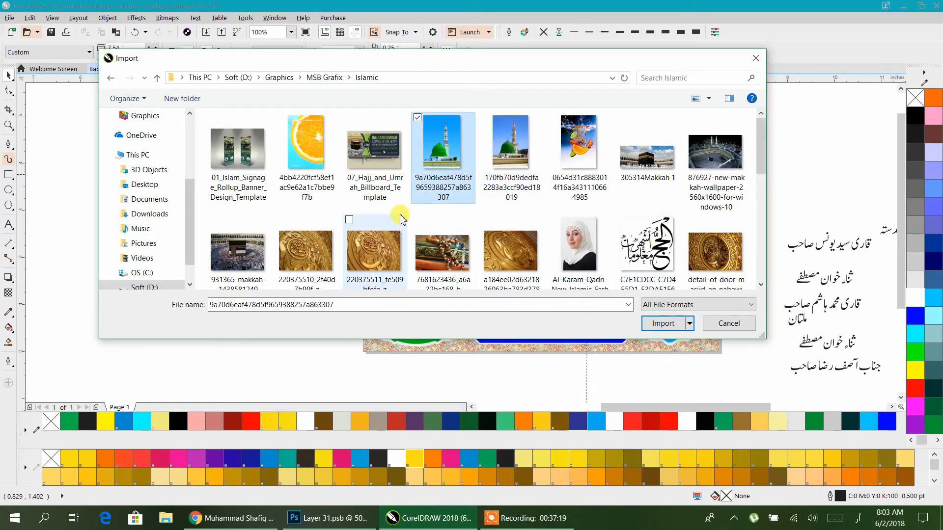
scroll(408, 223, down, 10)
scroll(400, 221, up, 10)
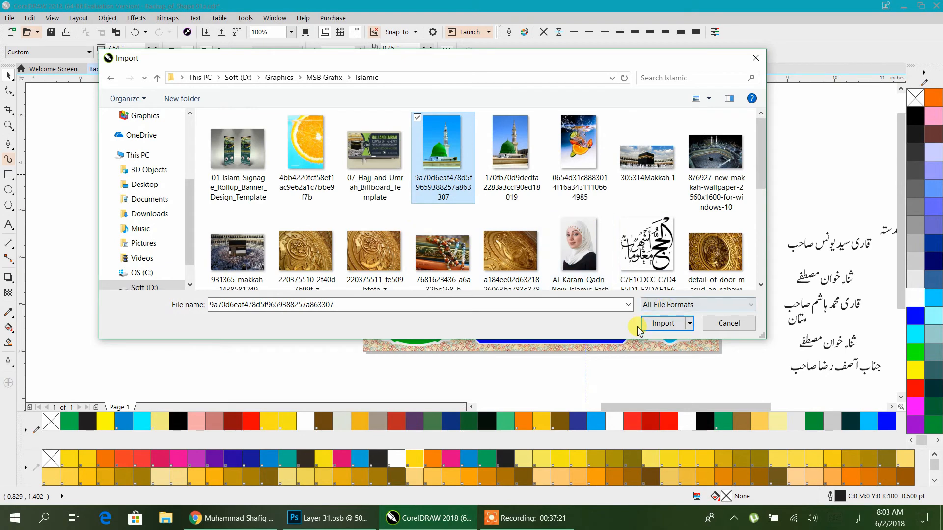
click(657, 324)
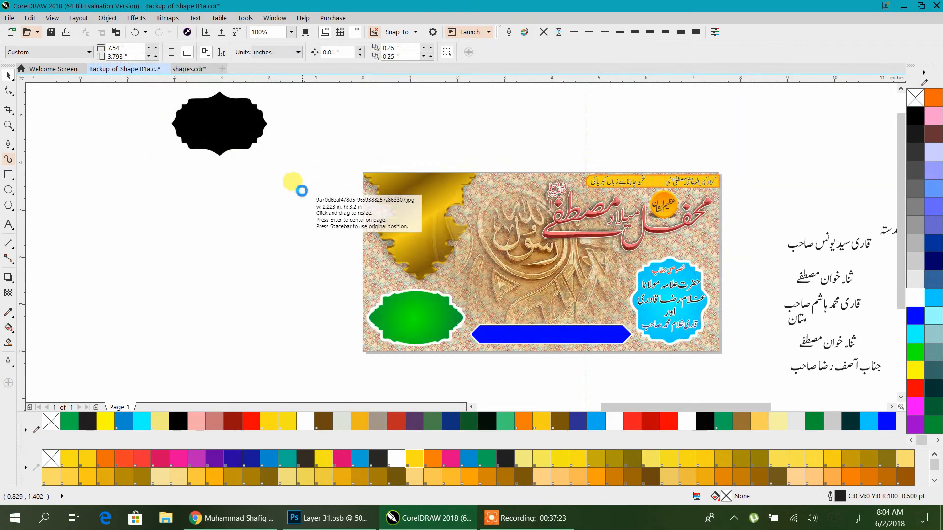
drag(265, 181, 394, 341)
drag(325, 266, 262, 234)
Cut the imported mosque photo and paste it into the banner's PowerClip contents alongside the gold frame
click(407, 223)
right_click(308, 205)
click(338, 206)
click(440, 210)
ctrl+click(463, 211)
click(505, 235)
Break the gold frame's drop shadow group apart within the banner's PowerClip contents
click(456, 219)
click(491, 137)
click(377, 222)
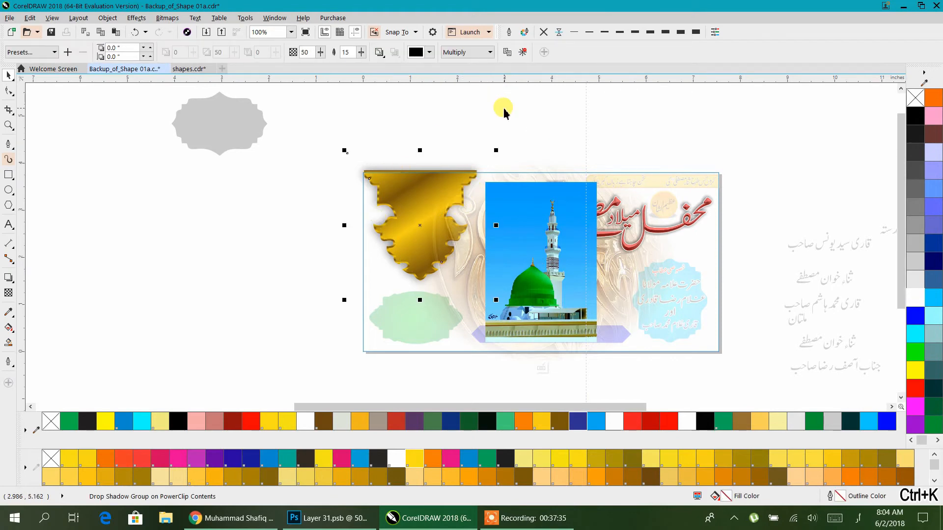
Shift the faded calligraphy image inside the banner's PowerClip slightly right and up, to X 3.999 in and Y 2.011 in
click(465, 170)
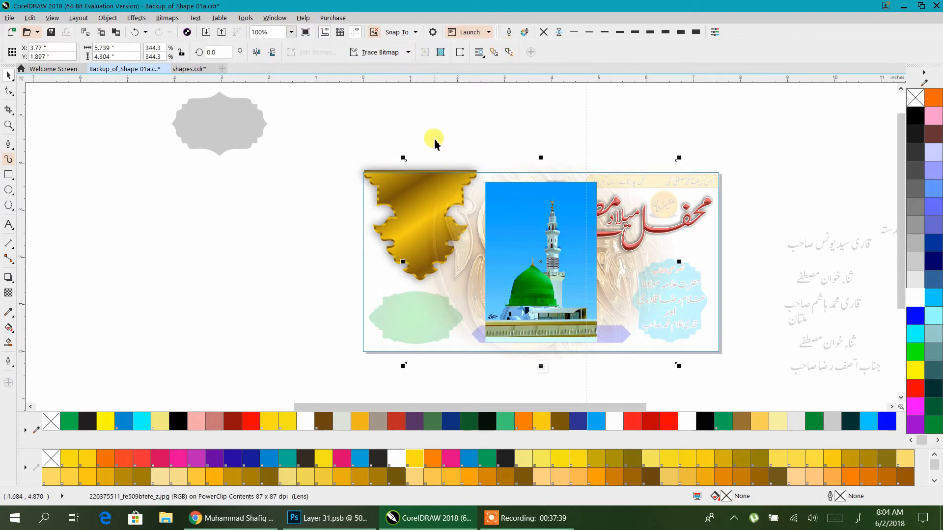
drag(434, 196, 442, 192)
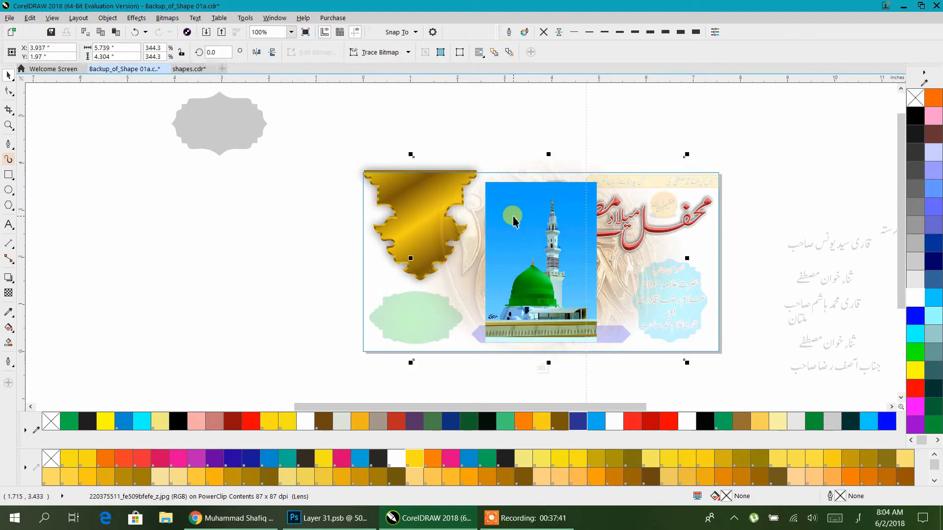
drag(485, 223, 480, 226)
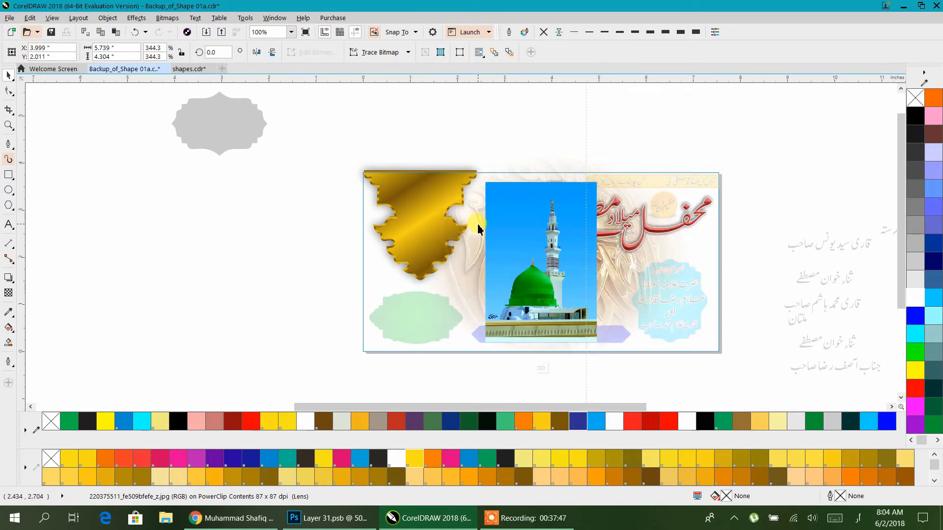
Select the gold frame apart from its shadow and ungroup its two objects
click(372, 192)
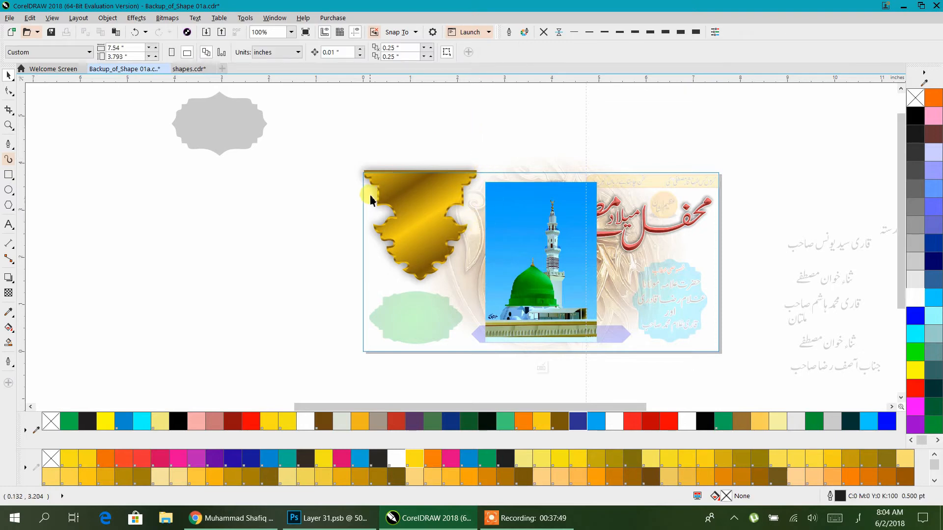
click(363, 144)
click(373, 189)
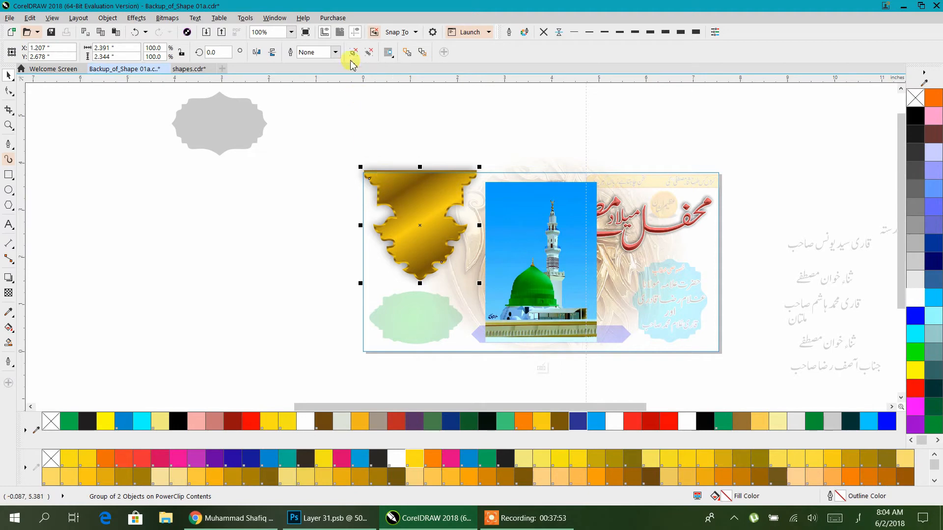
PowerClip the mosque photo inside the gold frame's inner shape
click(516, 217)
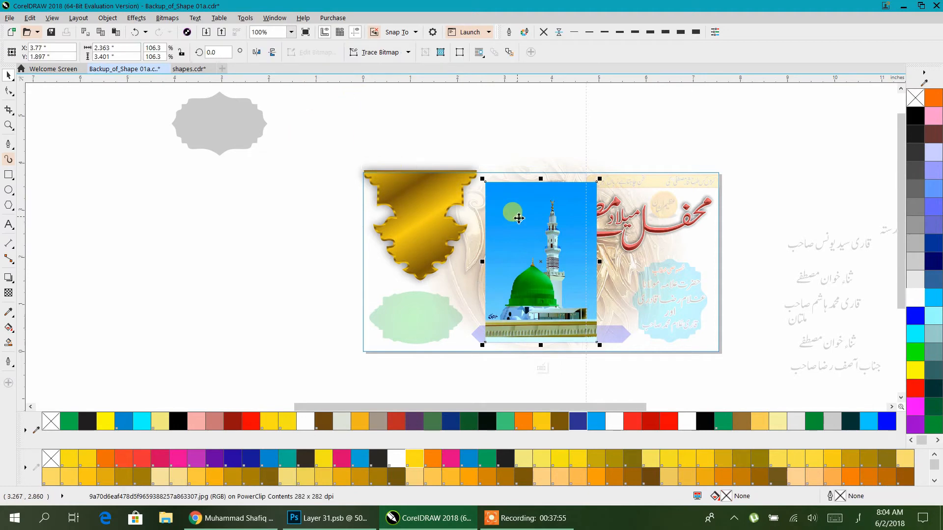
right_click(519, 189)
key(Escape)
key(Escape)
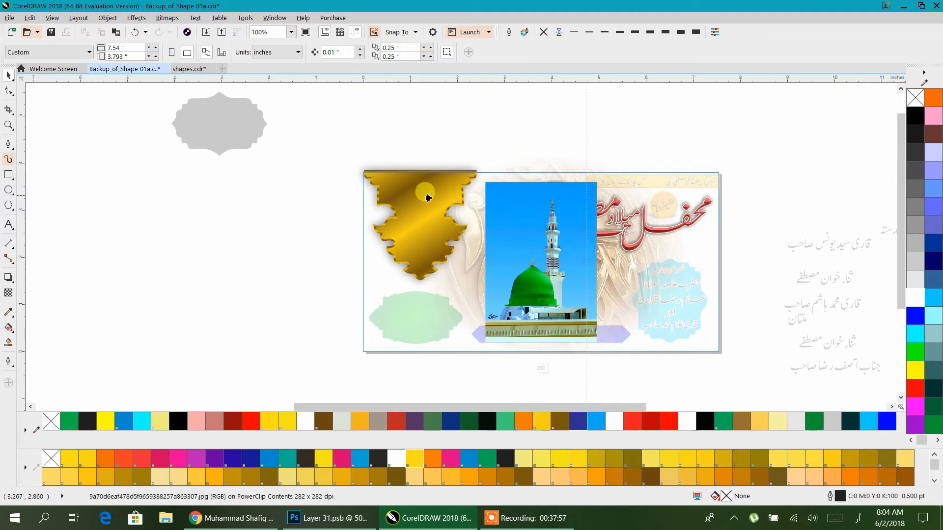
click(428, 198)
Edit the frame's PowerClip contents, shrinking the mosque photo and shifting it so the dome and minaret fit the frame
scroll(425, 198, up, 2)
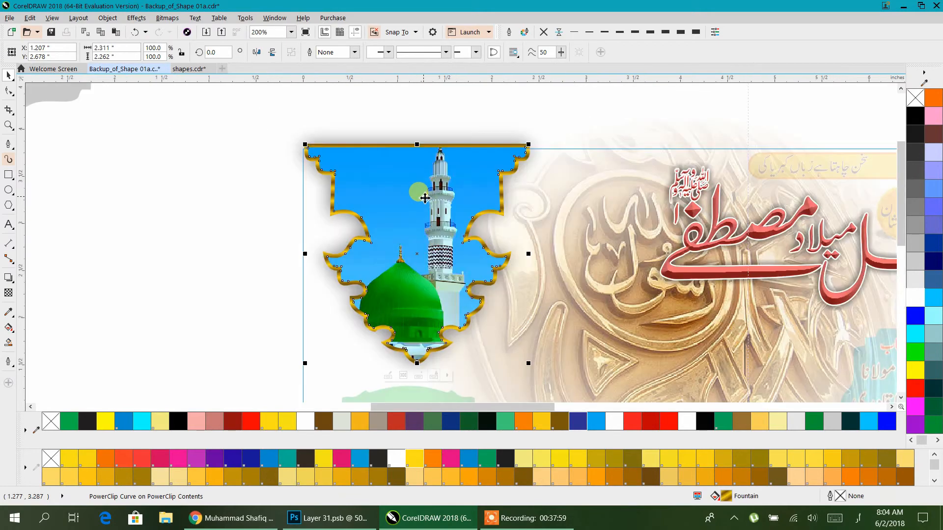
ctrl+click(425, 198)
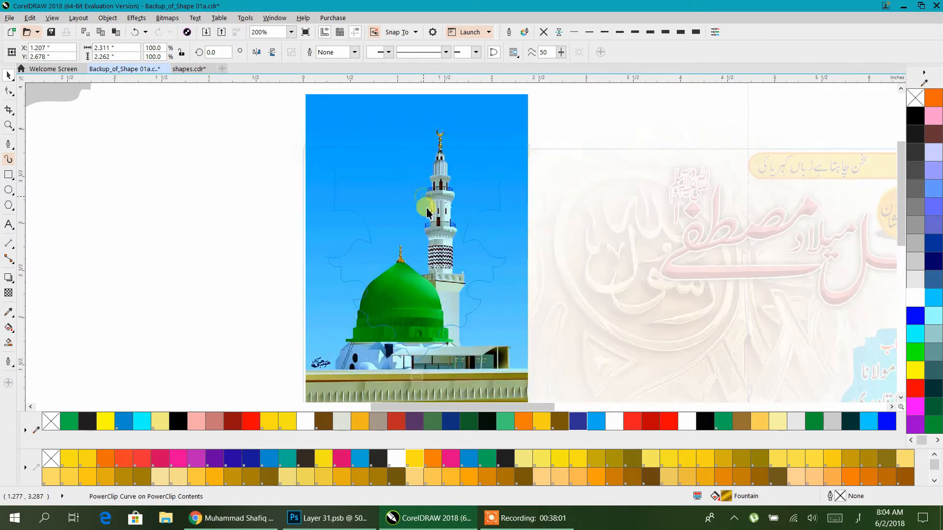
click(435, 241)
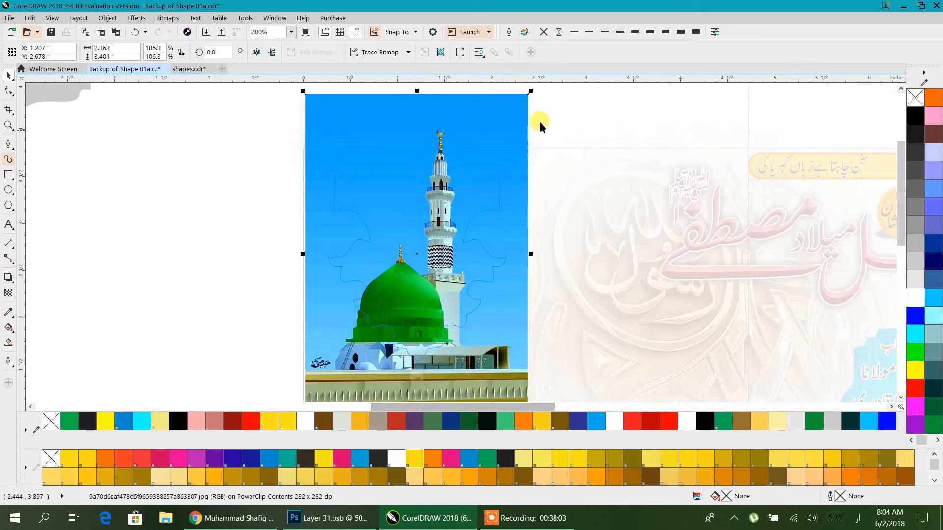
drag(531, 92, 514, 109)
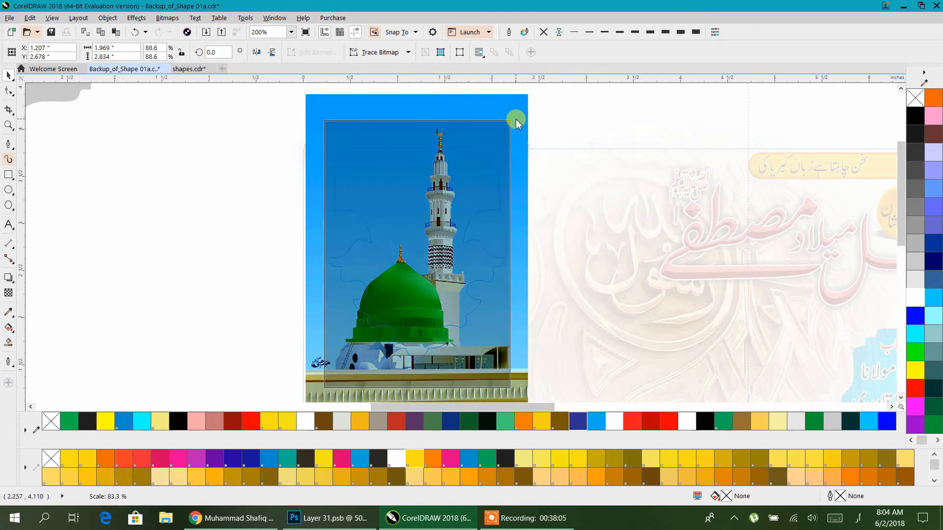
mouse_move(480, 231)
mouse_down()
mouse_move(468, 205)
mouse_move(487, 205)
mouse_move(490, 230)
mouse_up()
click(254, 186)
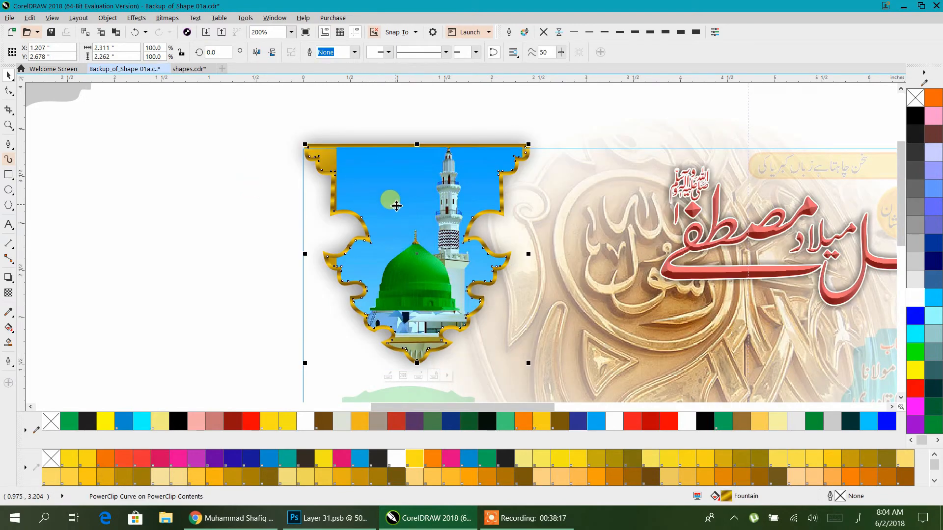
Sample the photo's sky blue, fill the frame's inner shape with it, and finish editing the banner's PowerClip
click(10, 313)
click(388, 181)
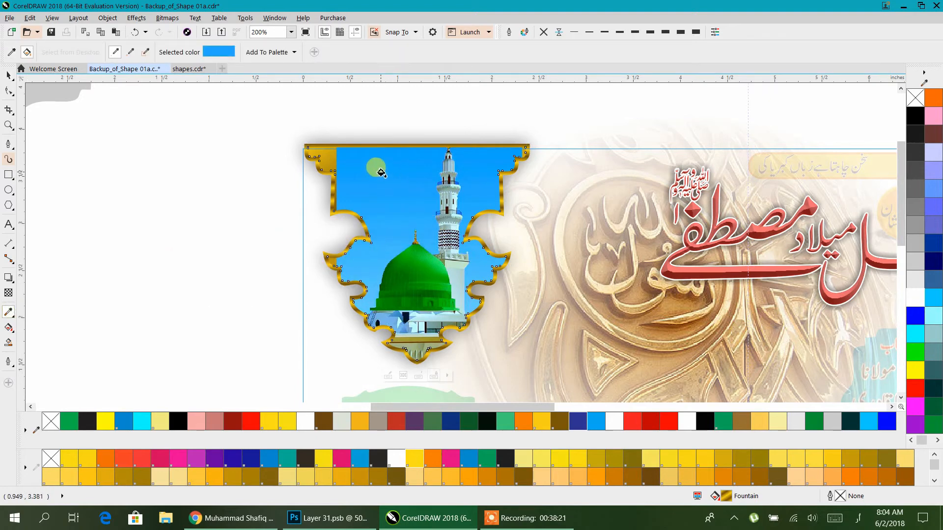
click(381, 172)
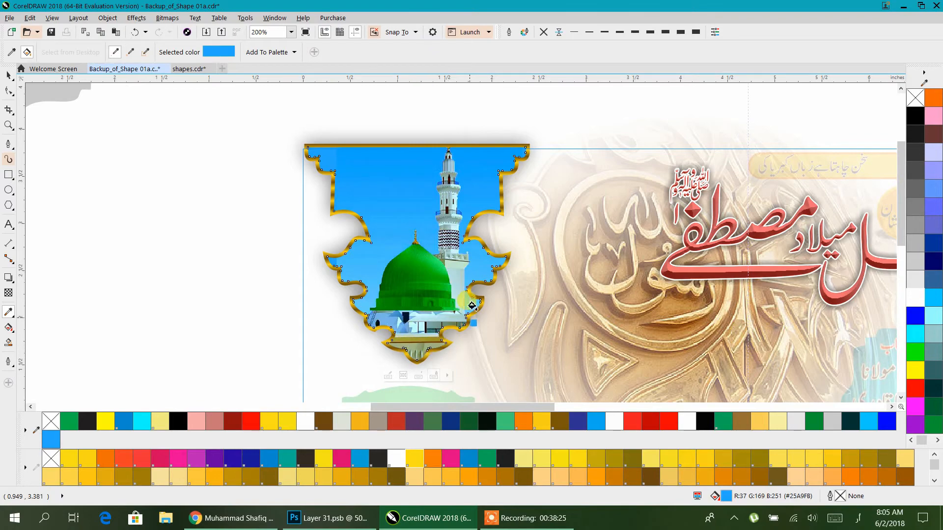
click(8, 78)
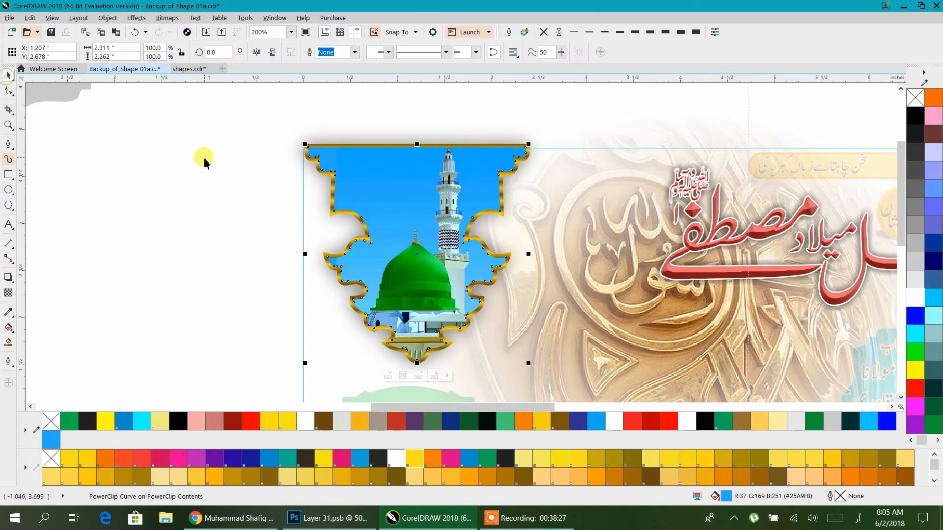
click(204, 157)
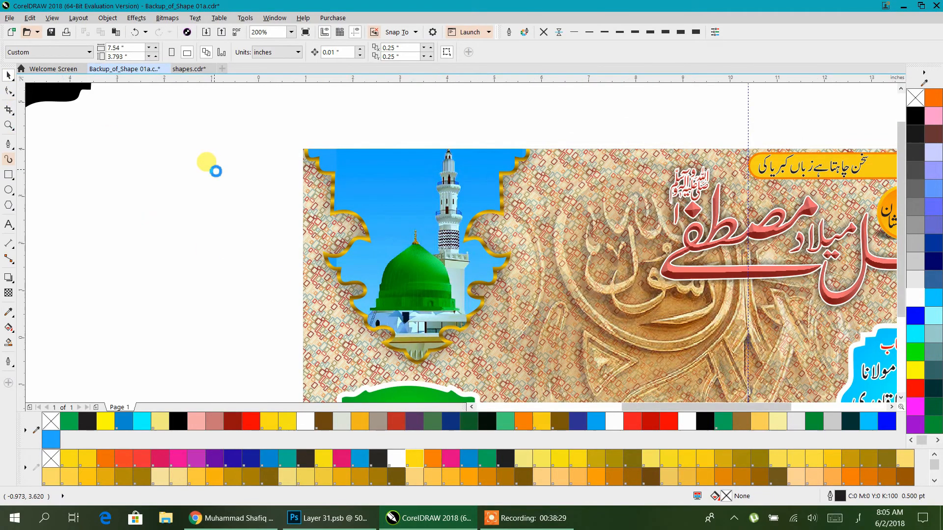
Move the "مہمانان ذی وقار" heading and the two-line guest list to just below the banner
scroll(211, 164, down, 2)
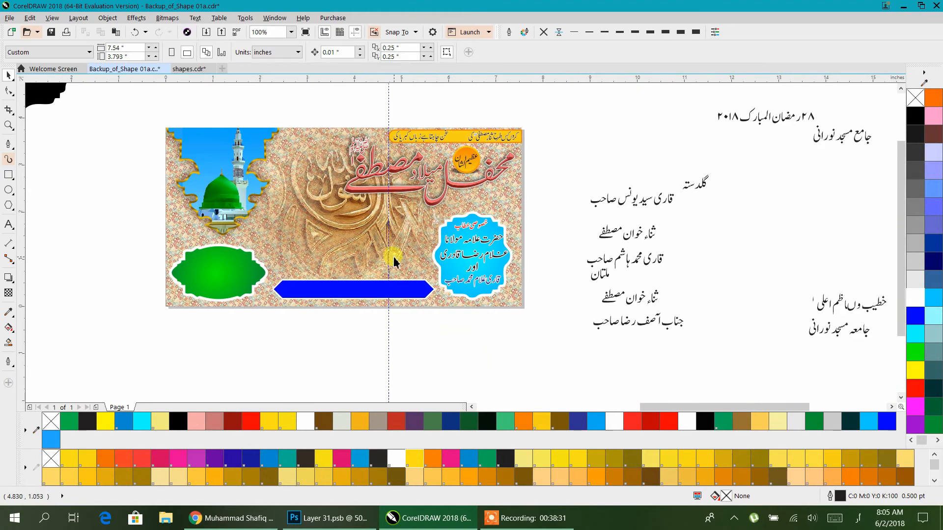
drag(407, 242, 364, 232)
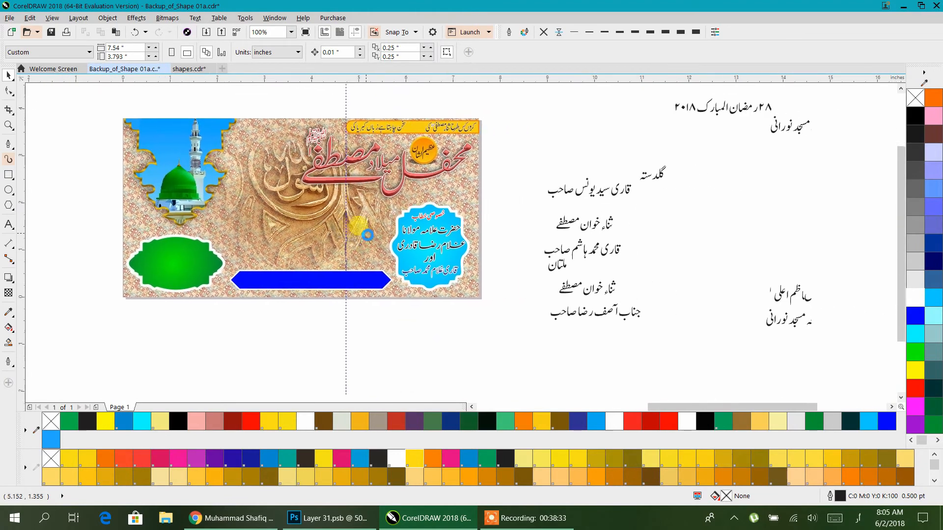
drag(661, 266, 465, 248)
scroll(509, 245, down, 1)
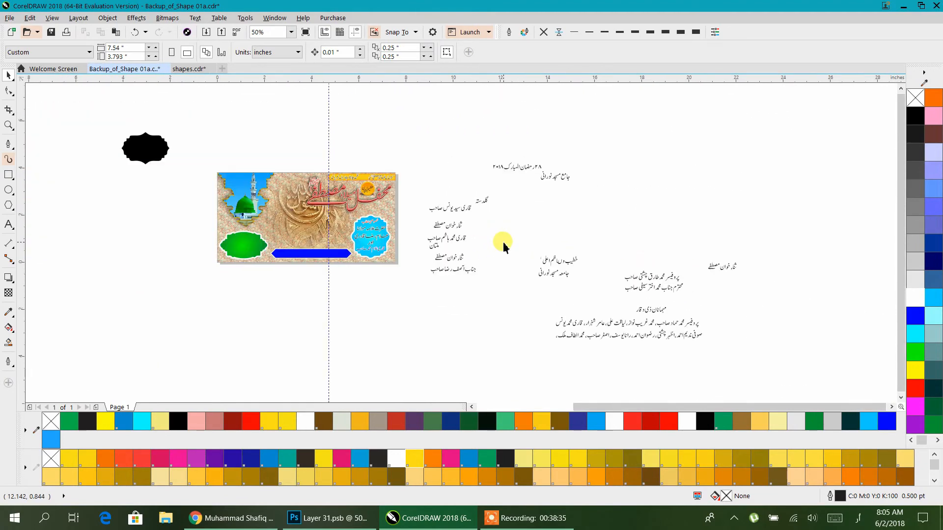
click(665, 334)
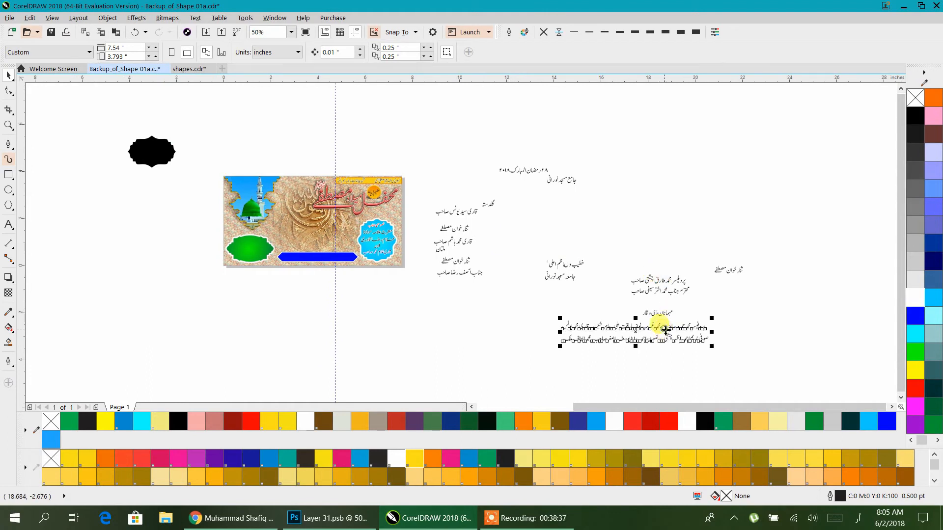
drag(726, 362, 531, 301)
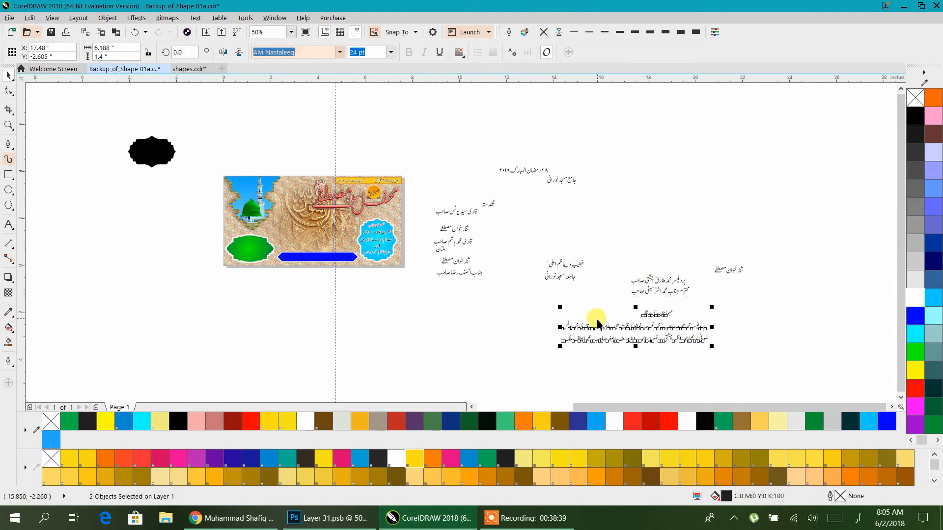
drag(595, 331, 275, 280)
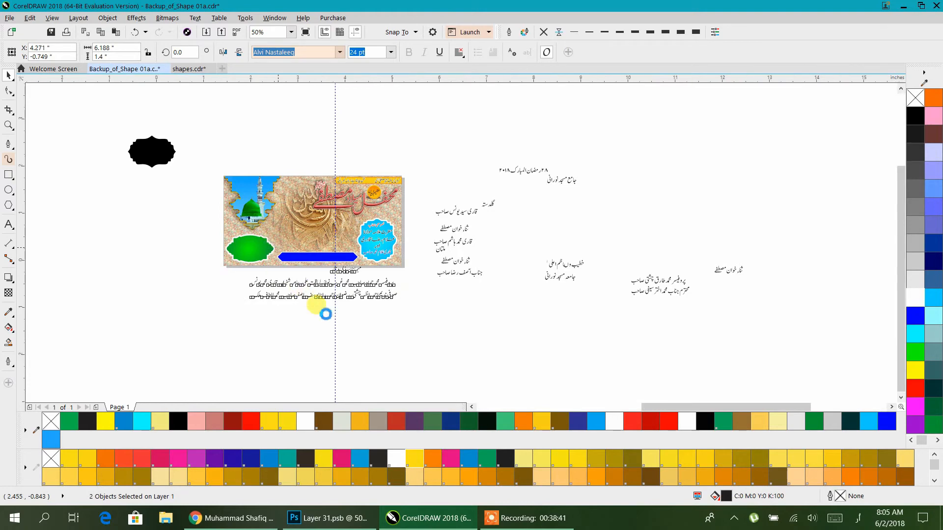
Scale the guest heading and guest list down together to about 1.96 in wide
scroll(324, 312, up, 5)
scroll(331, 309, down, 3)
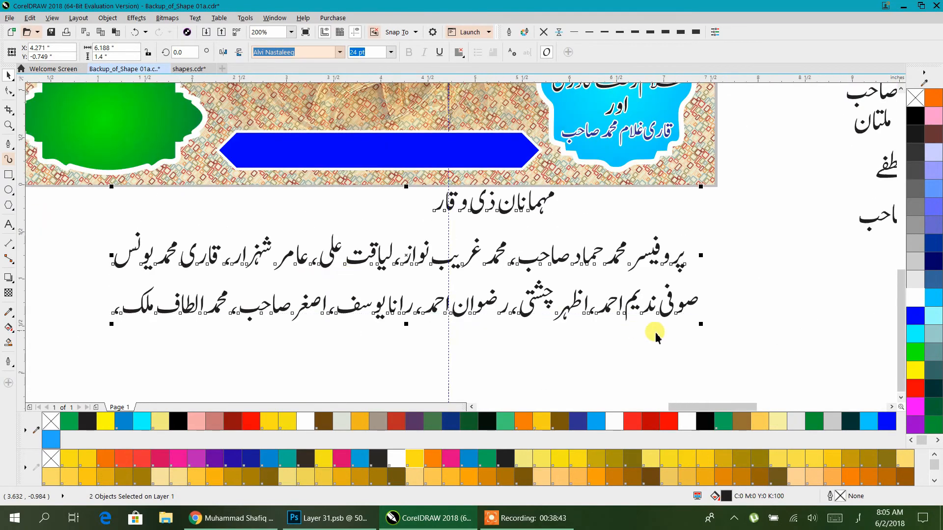
drag(703, 325, 483, 311)
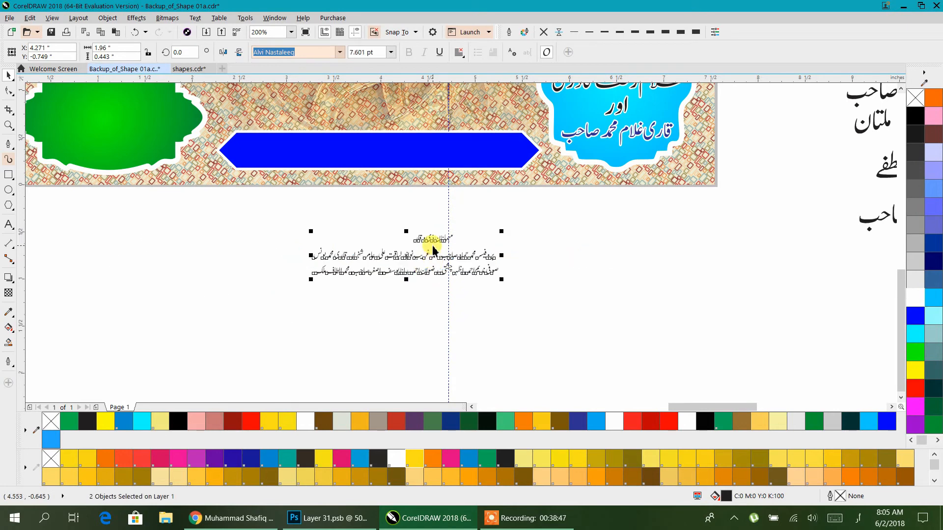
Move the guest heading and two-line guest list onto the blue bar and fill both texts with white
drag(431, 242, 397, 128)
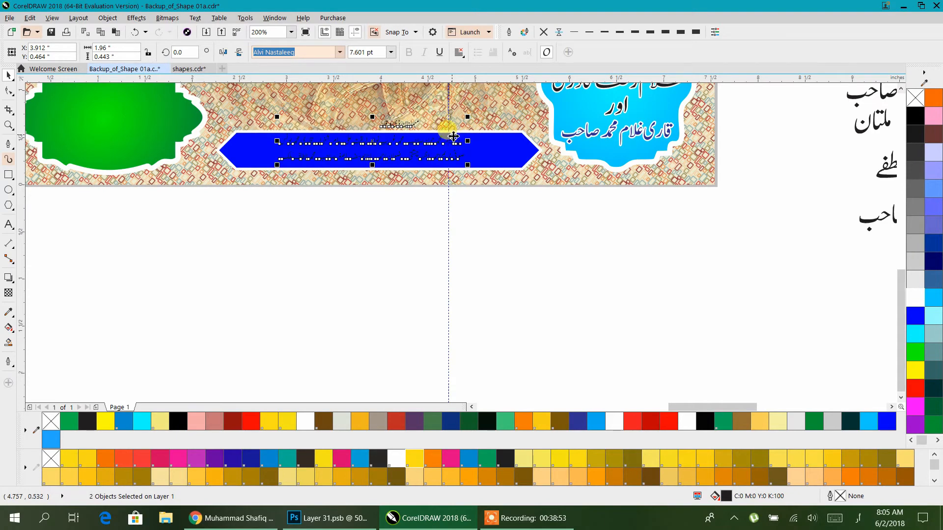
click(916, 298)
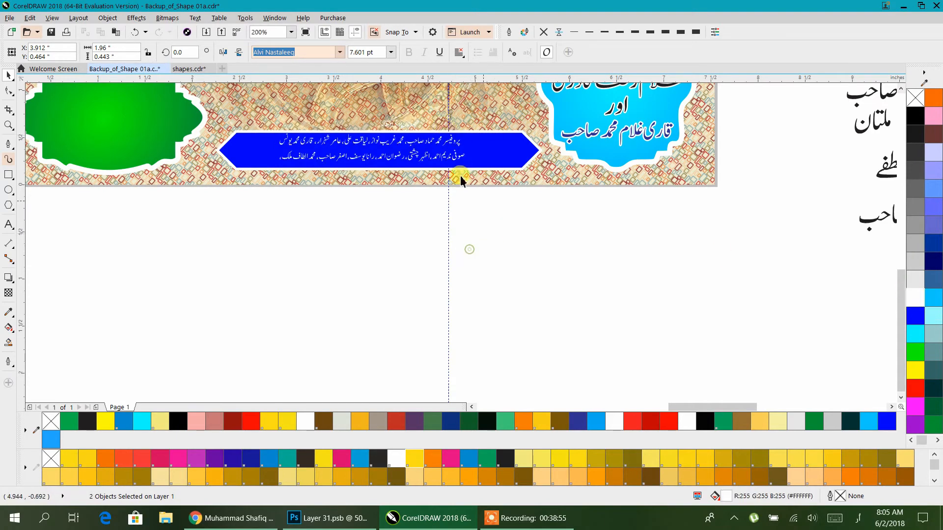
key(Escape)
Move the "مہمانان ذی وقار" heading beside the guest list, near the blue bar's right point
scroll(416, 192, up, 2)
drag(393, 154, 604, 203)
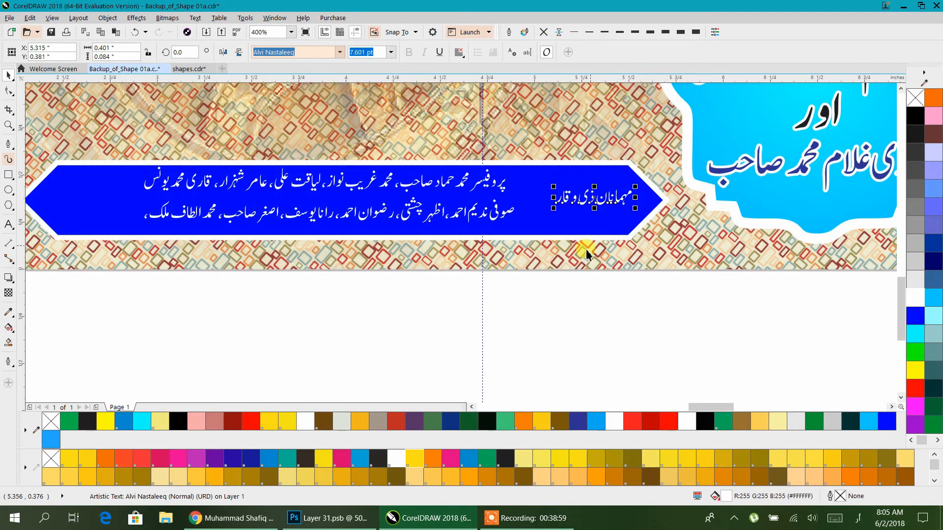
click(569, 312)
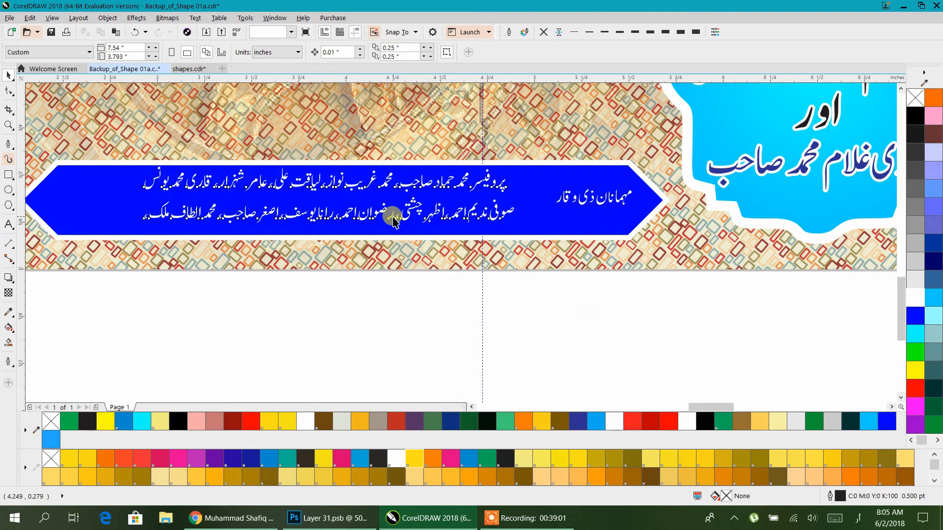
Enlarge the two-line guest list to about 2.4 in wide and centre it vertically in the blue bar
click(393, 221)
drag(140, 231, 88, 234)
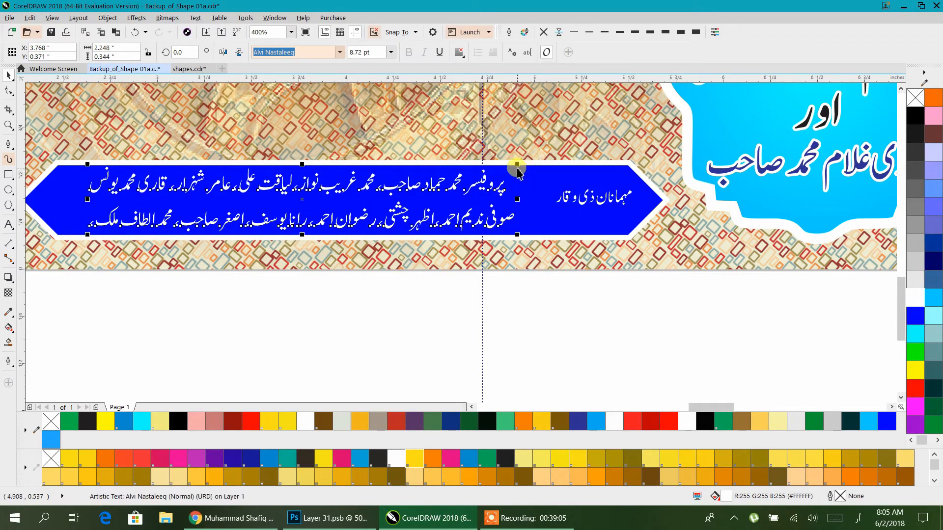
drag(516, 166, 551, 161)
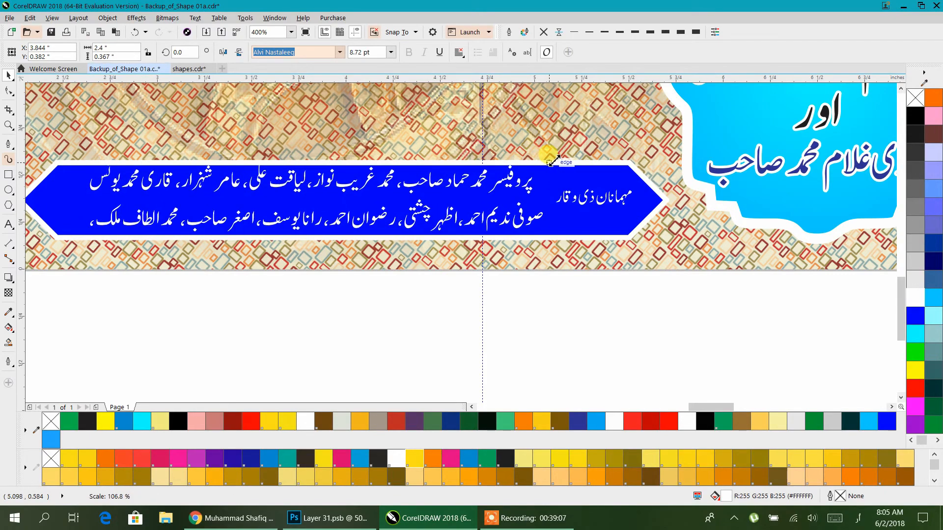
drag(236, 207, 411, 213)
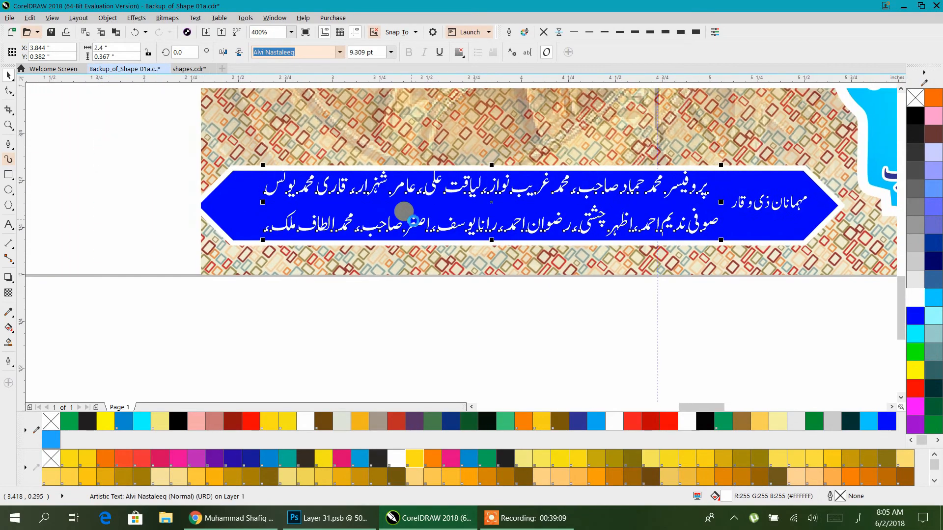
shift+click(246, 210)
key(e)
click(430, 335)
drag(590, 310, 434, 327)
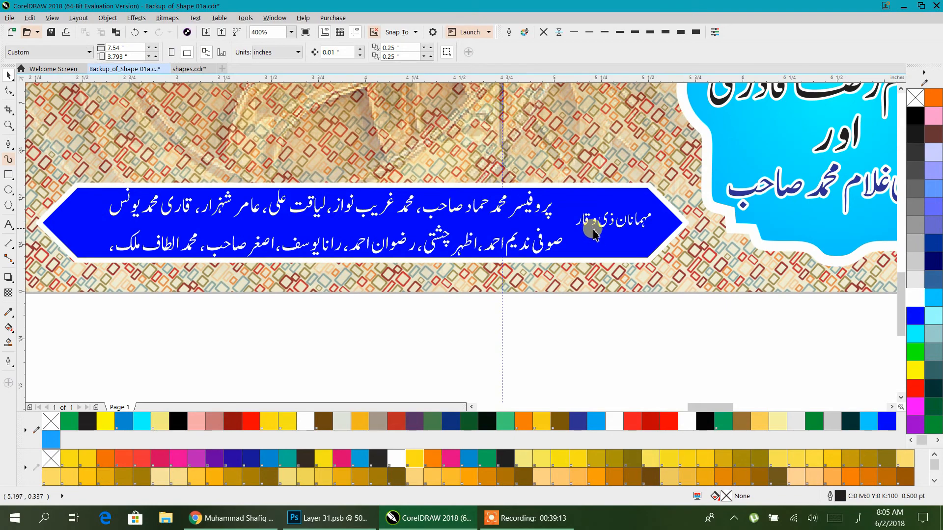
Rotate the "مہمانان ذی وقار" heading about 28.3 degrees and enlarge it to about 10.2 pt at the bar's right end
scroll(593, 235, up, 2)
click(517, 244)
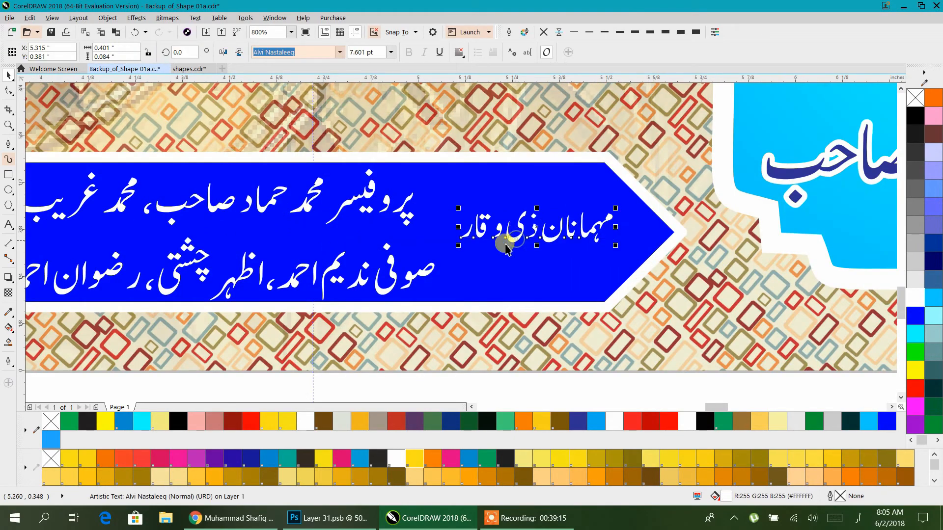
click(510, 232)
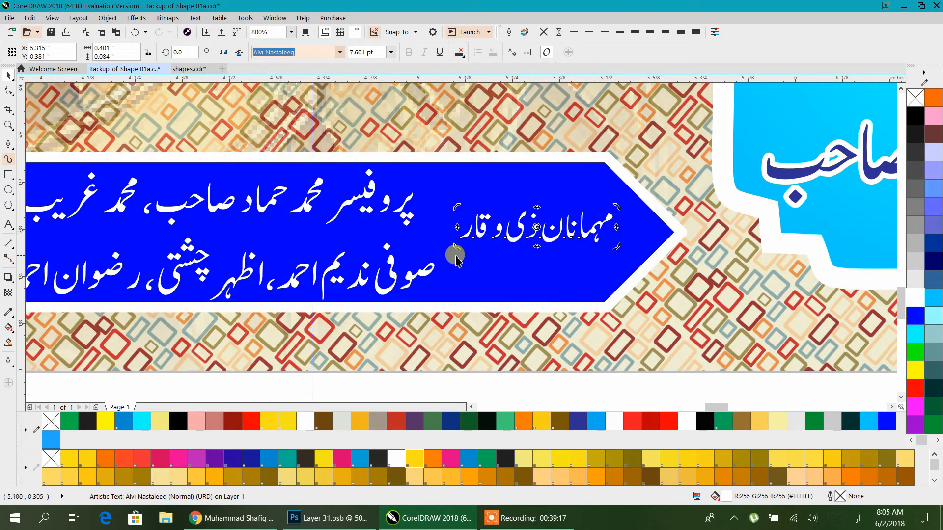
drag(458, 249, 463, 273)
mouse_move(456, 292)
mouse_down()
mouse_move(457, 306)
mouse_move(439, 299)
mouse_up()
click(489, 253)
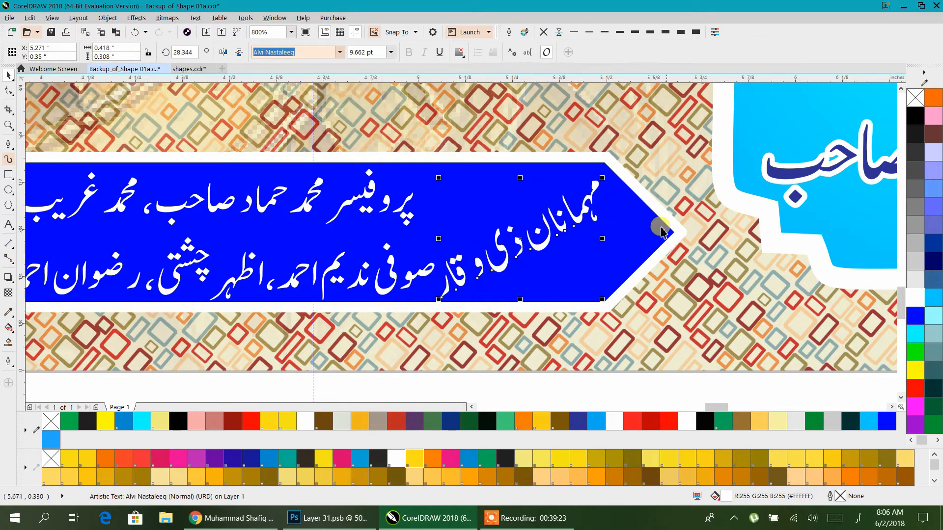
drag(602, 179, 612, 163)
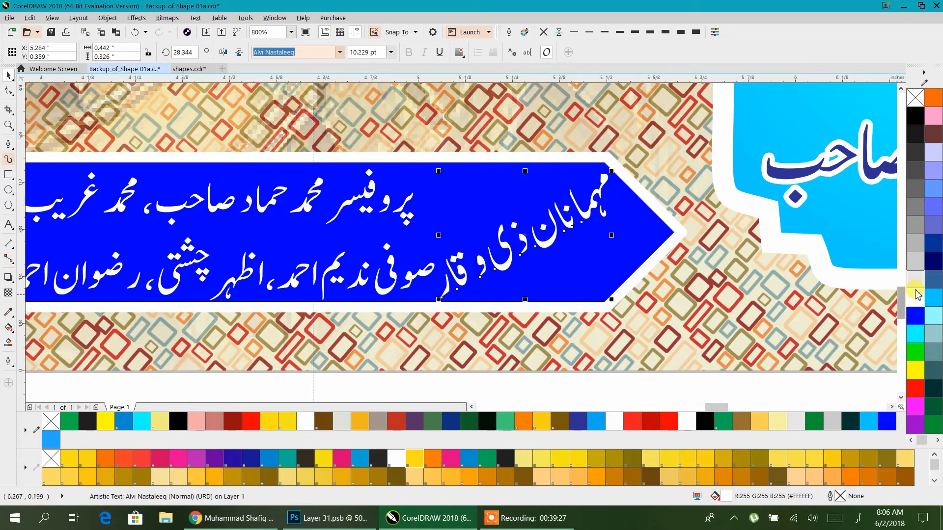
Give the slanted heading a black 1.5 pt outline with round corners behind the fill, and fill the text yellow
right_click(915, 116)
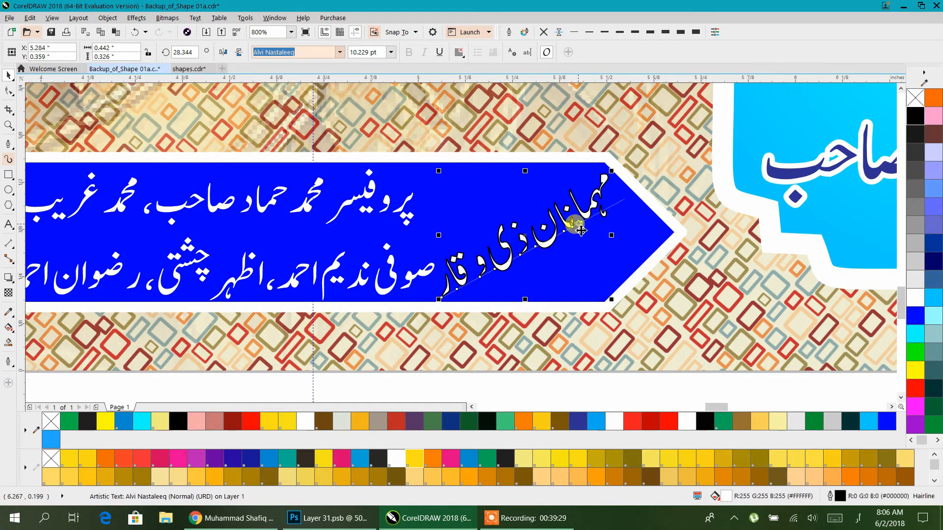
click(620, 33)
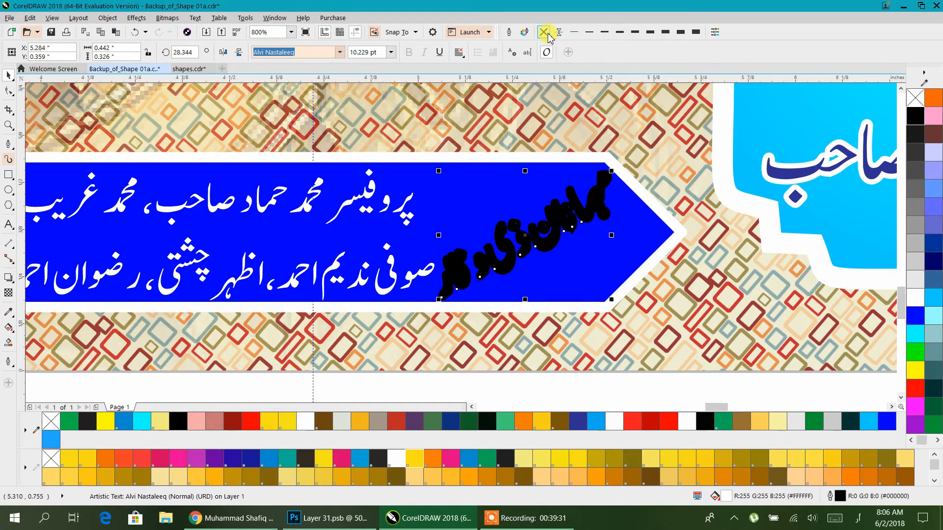
click(509, 33)
click(437, 299)
click(436, 260)
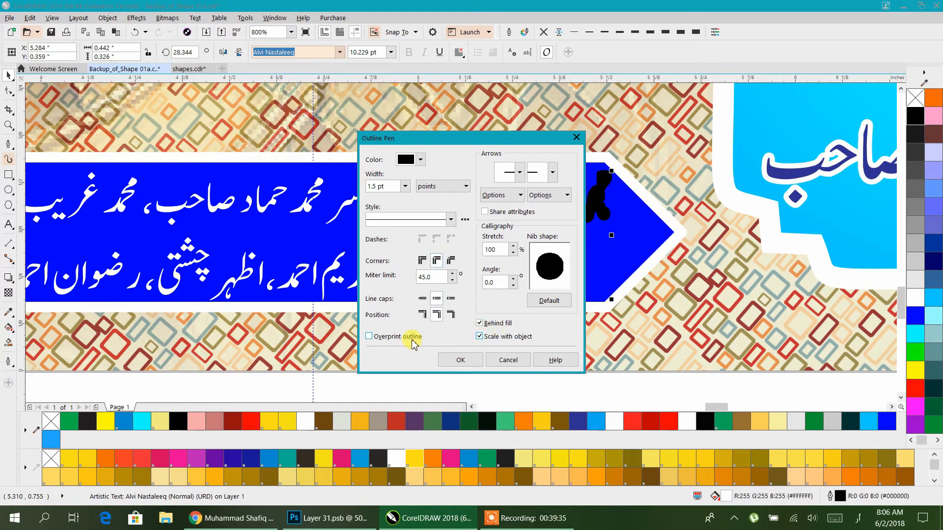
click(461, 360)
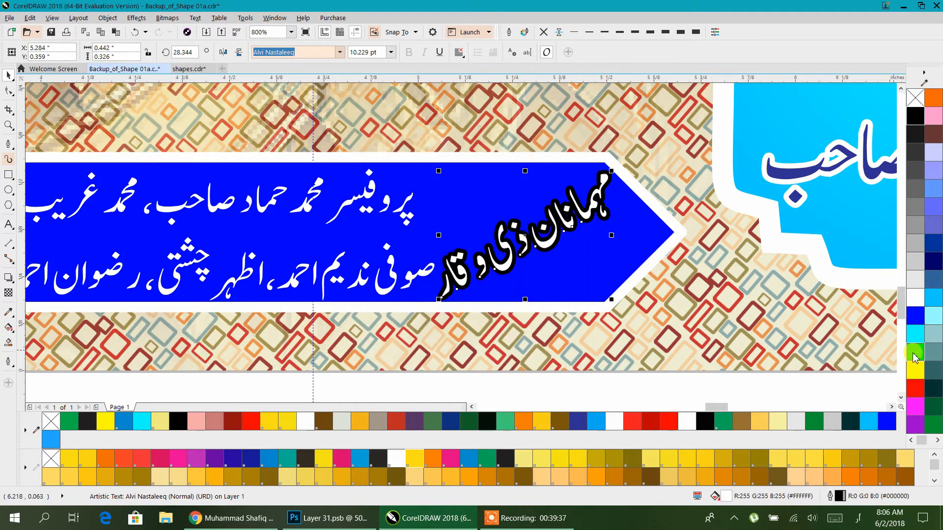
click(908, 376)
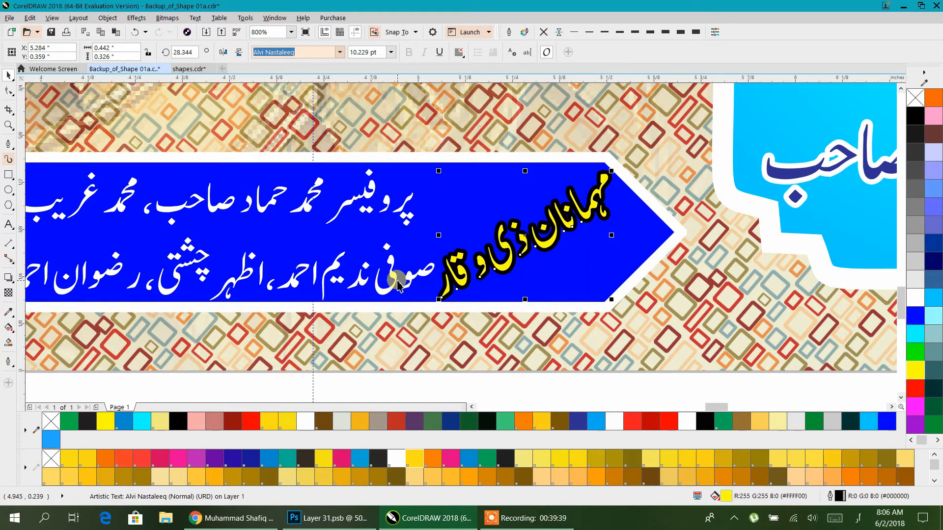
Nudge the two-line guest list left along the blue bar, clear of the slanted heading
click(397, 284)
key(Left)
key(Left)
key(Left)
key(Left)
key(Left)
key(Left)
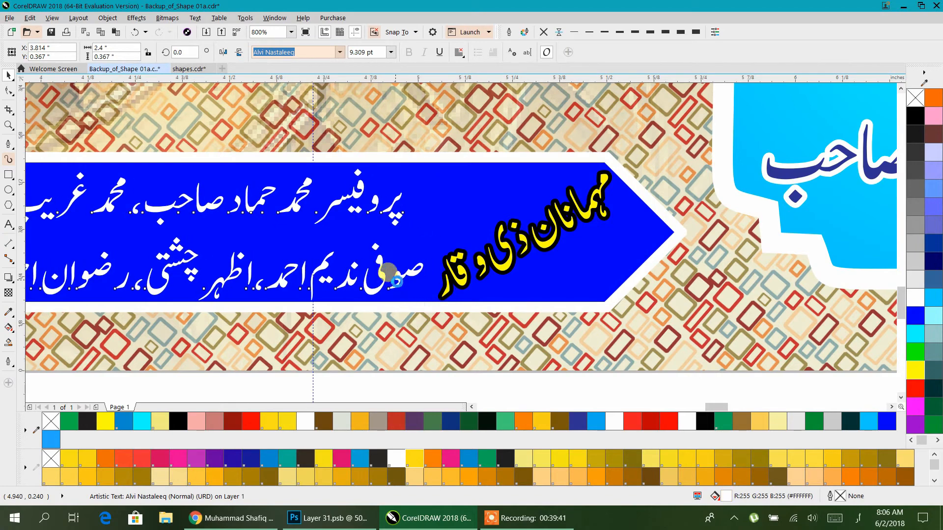
scroll(412, 244, down, 2)
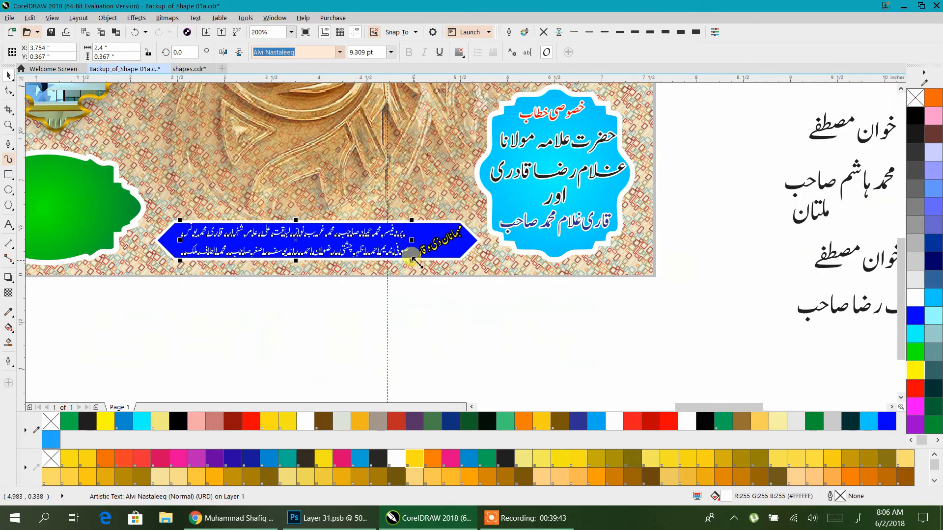
drag(412, 254, 444, 281)
click(527, 340)
Shift the slanted heading slightly left and colour it yellow with a red outline
scroll(454, 237, up, 1)
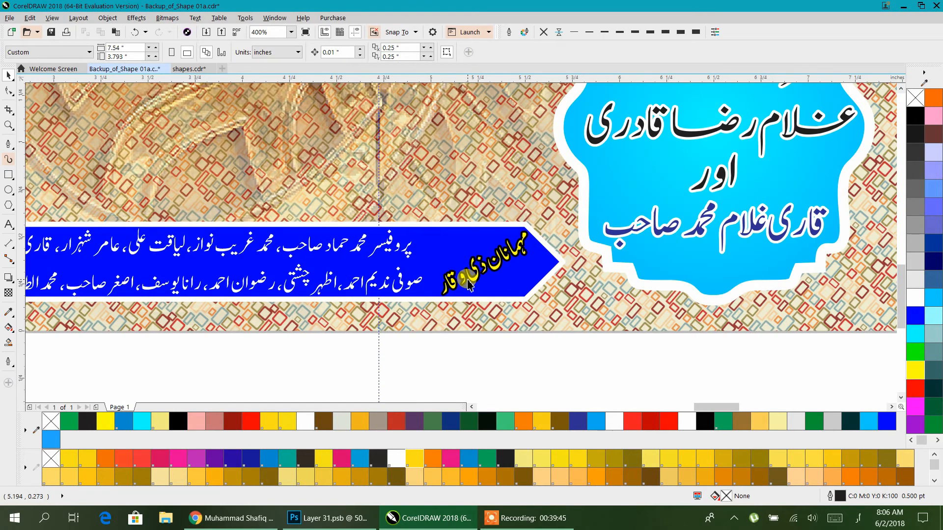
drag(471, 284, 466, 282)
click(664, 422)
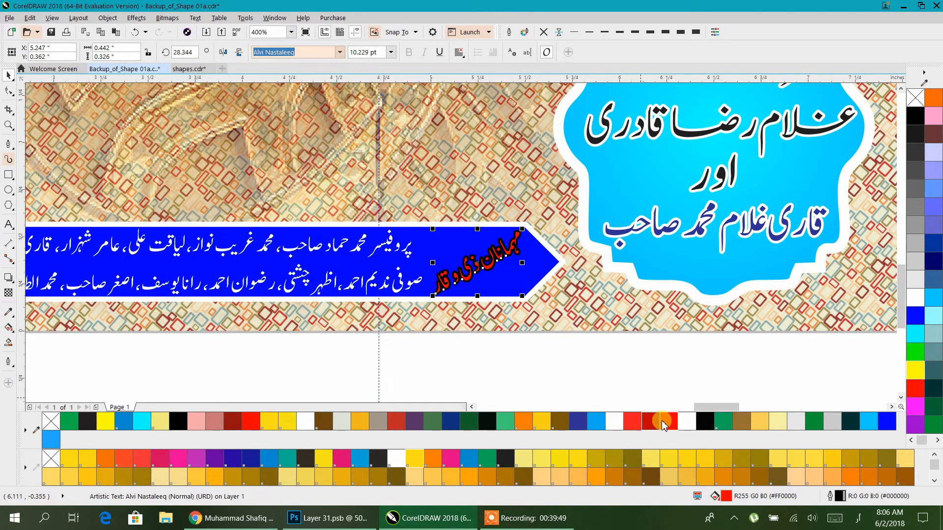
click(915, 371)
click(552, 360)
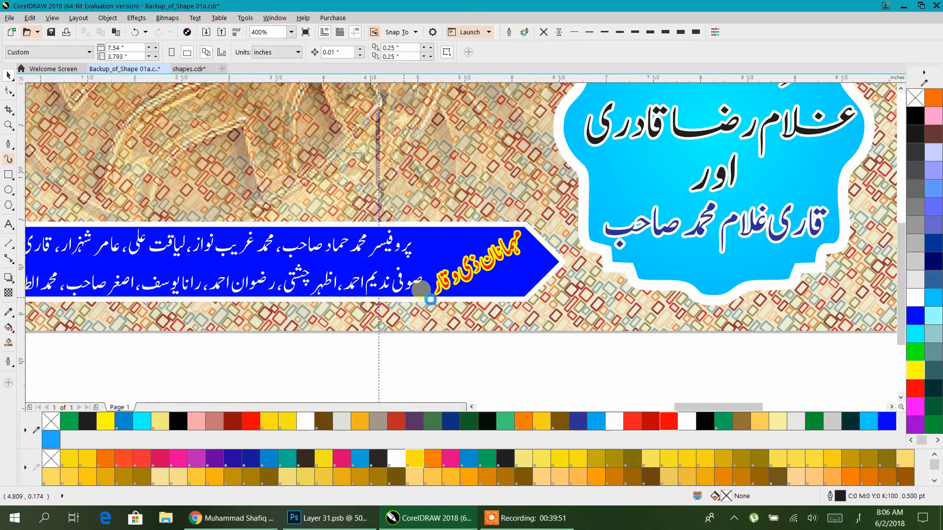
Move the five "گلدستہ" and reciter text lines together from the banner's right side to the blank area left of it
scroll(430, 299, down, 4)
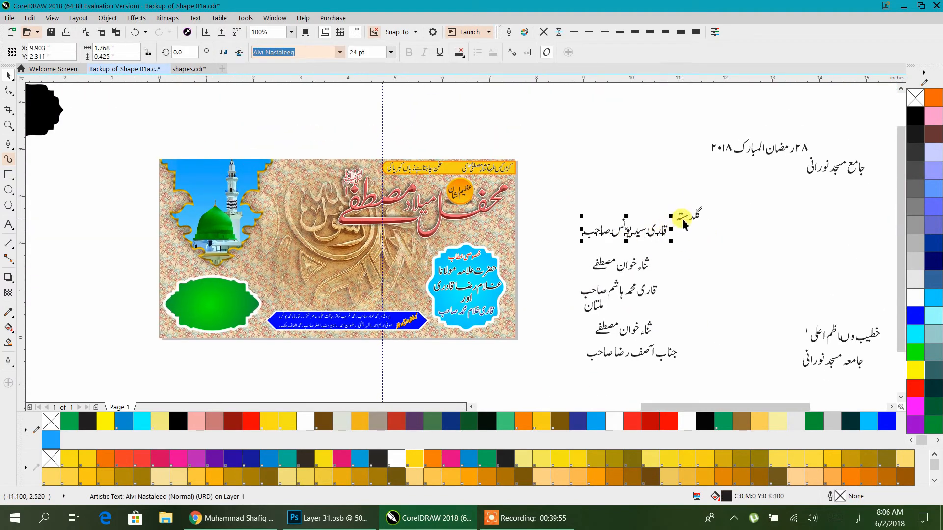
drag(718, 193, 573, 320)
drag(621, 230, 91, 286)
drag(150, 335, 553, 296)
scroll(547, 240, up, 2)
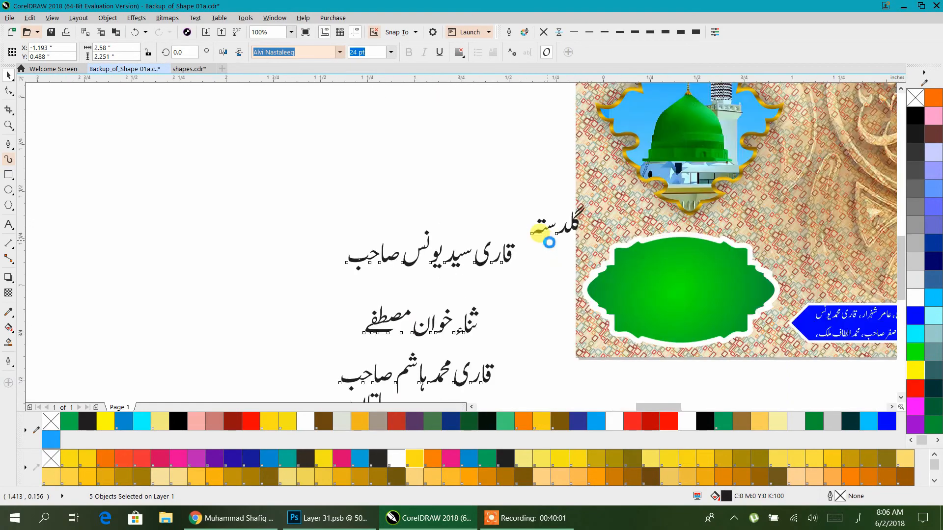
drag(564, 259, 396, 266)
click(425, 255)
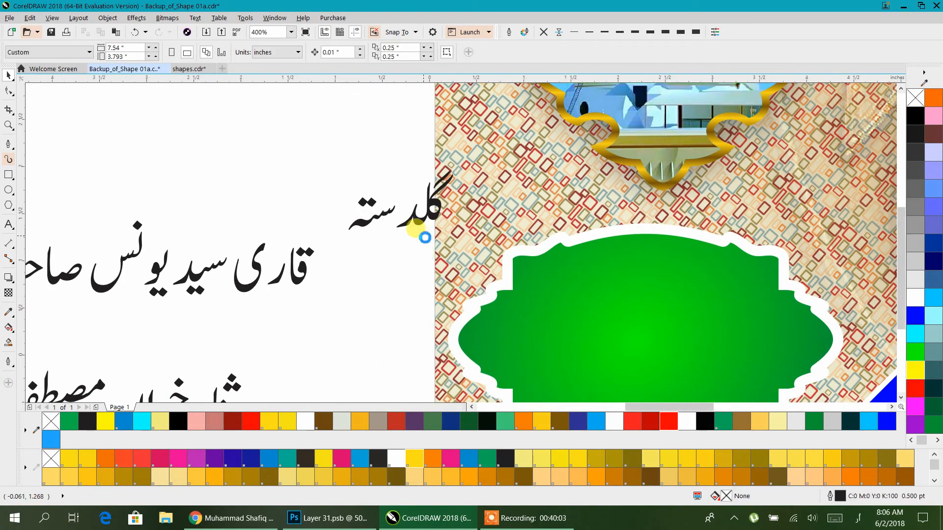
Place the "گلدستہ" heading over the green badge's upper right edge and the first reciter's name, scaled down, in the badge's upper part
scroll(422, 232, down, 1)
drag(422, 231, 595, 249)
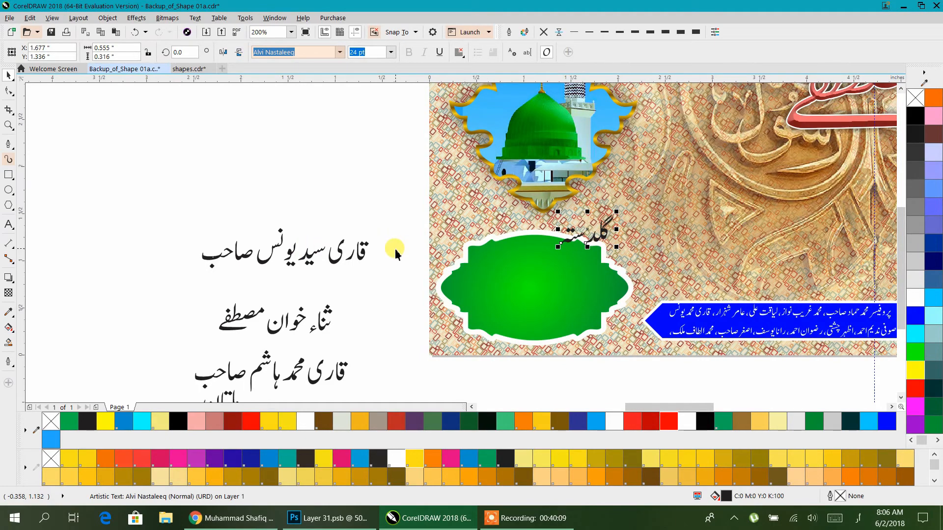
click(339, 258)
drag(280, 248, 538, 283)
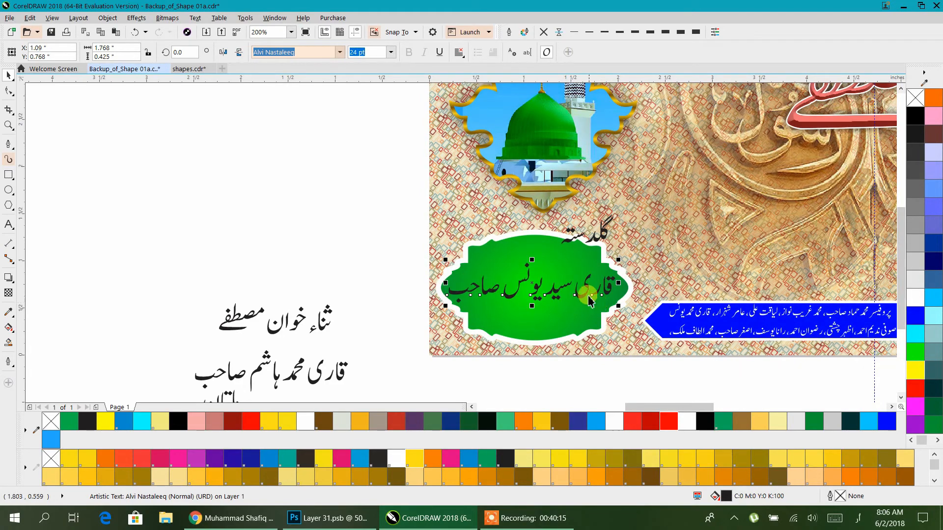
drag(615, 308, 524, 276)
Place the reciter title line, about 0.47 in wide, at the badge's right and the second reciter's name, about 1.09 in wide, below it
click(274, 339)
drag(330, 334, 583, 289)
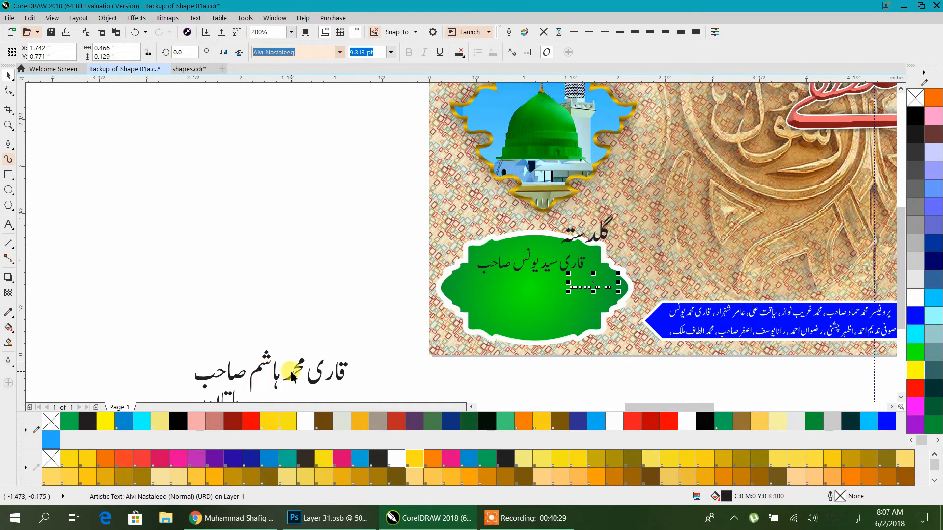
drag(292, 375, 598, 328)
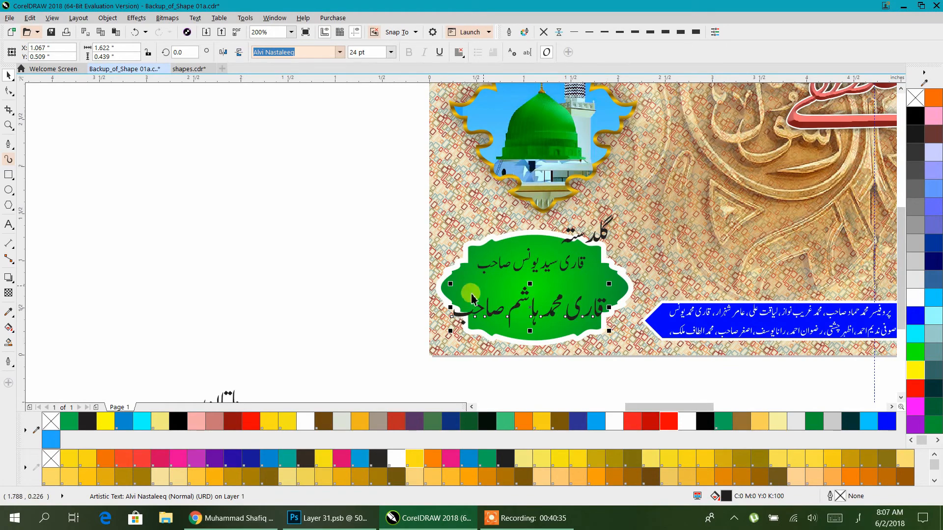
mouse_move(450, 333)
mouse_down()
mouse_move(581, 301)
mouse_move(555, 307)
mouse_move(556, 318)
mouse_up()
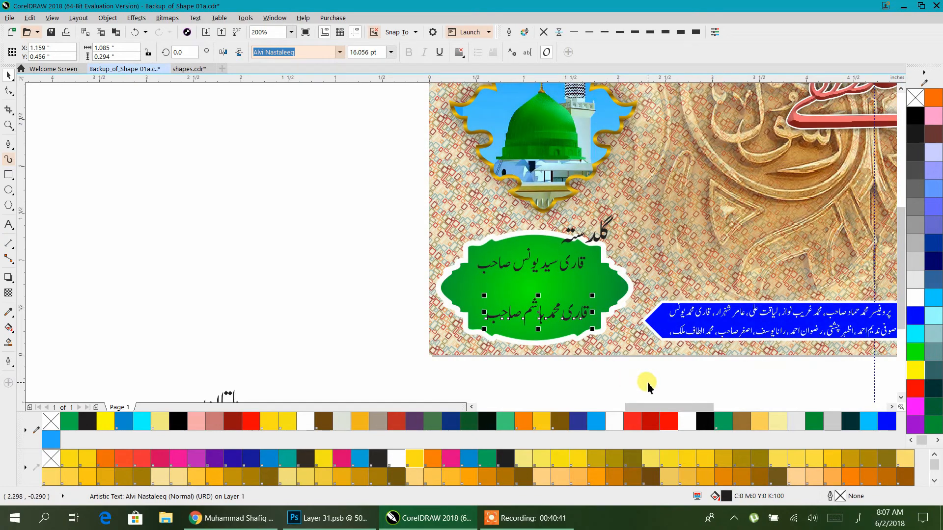
click(648, 381)
Enlarge the reciter title line between the two names in the green badge to about 0.68 in wide
drag(666, 386, 589, 253)
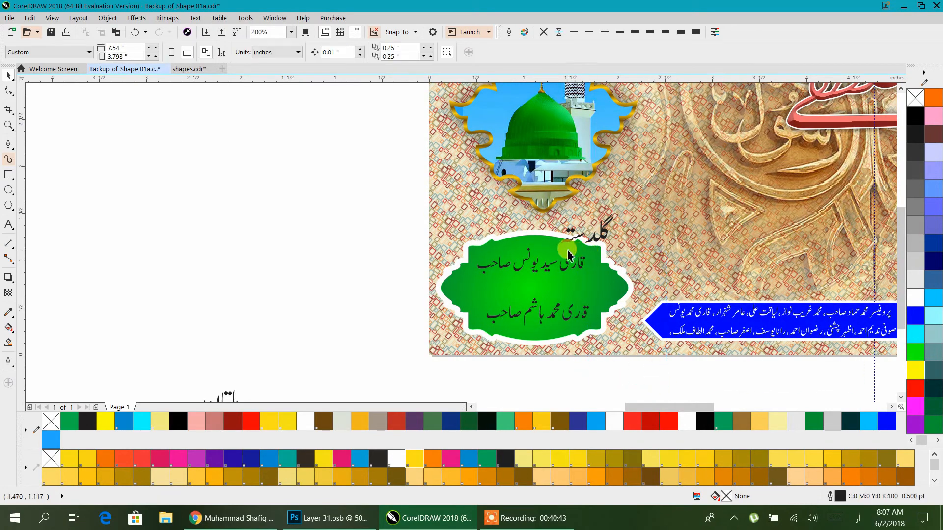
drag(649, 380, 531, 240)
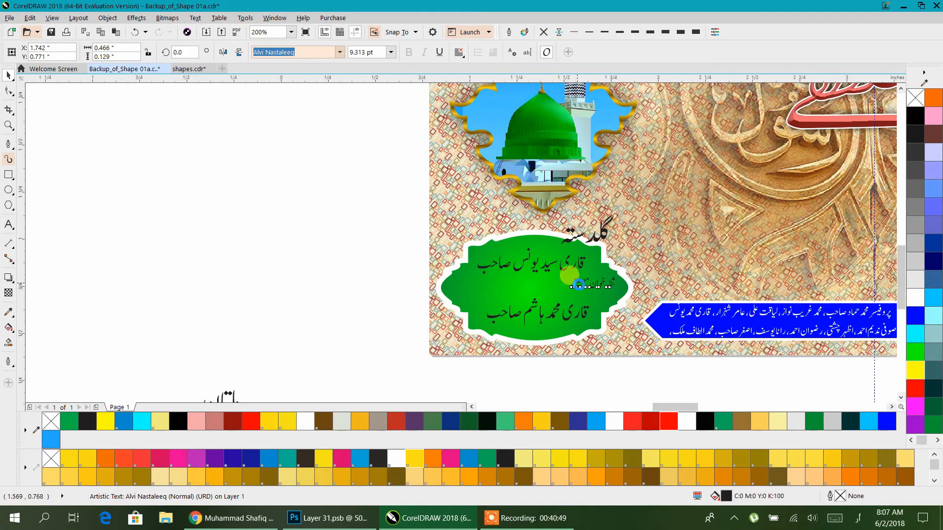
scroll(537, 291, up, 2)
drag(550, 312, 475, 327)
scroll(542, 249, down, 1)
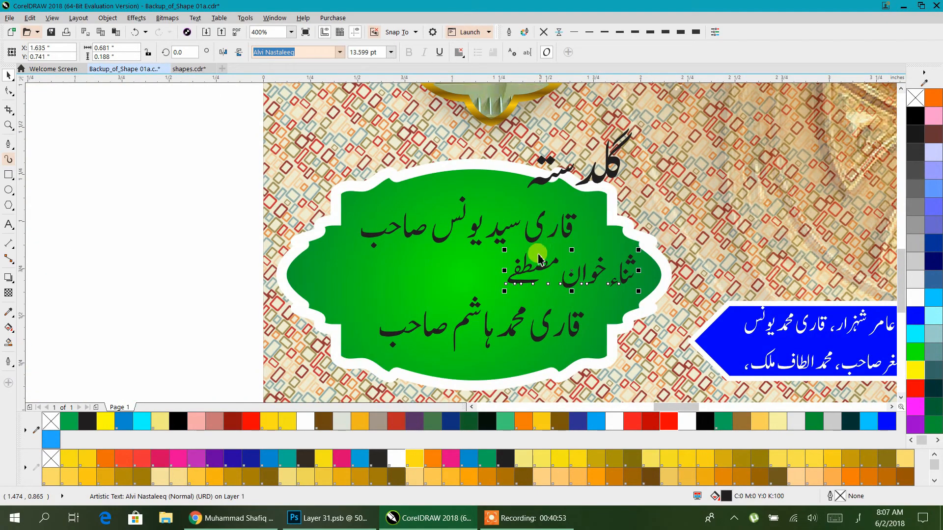
Give the "گلدستہ" heading and the three reciter lines a 2 pt white outline behind the fill, and shift them slightly left
click(549, 183)
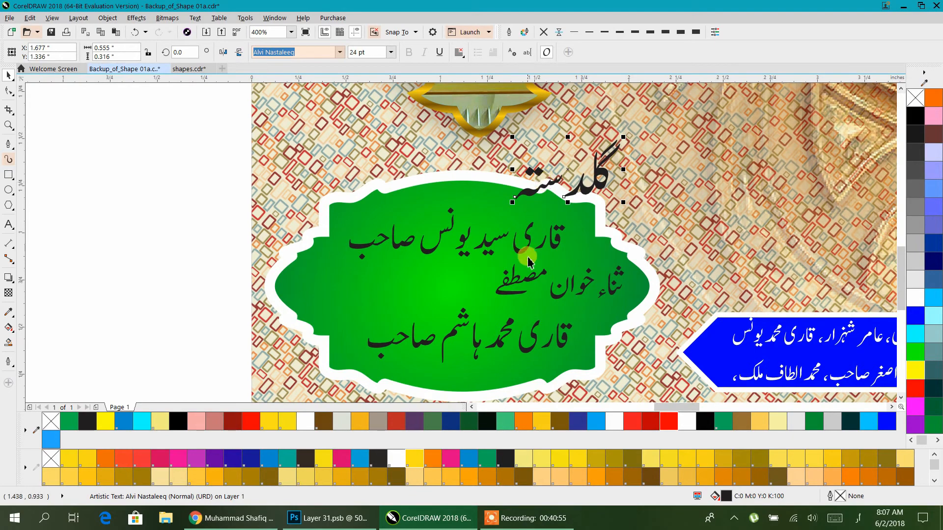
shift+click(529, 279)
shift+click(529, 255)
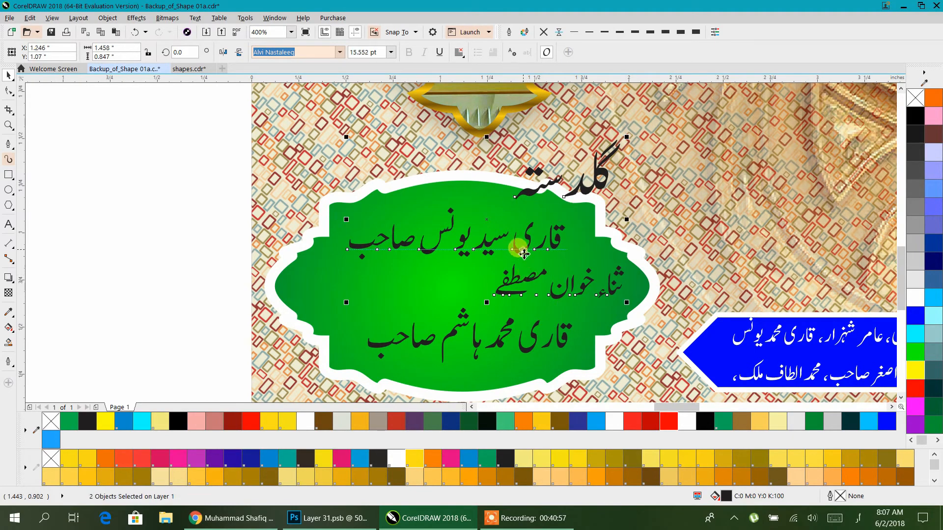
shift+click(501, 346)
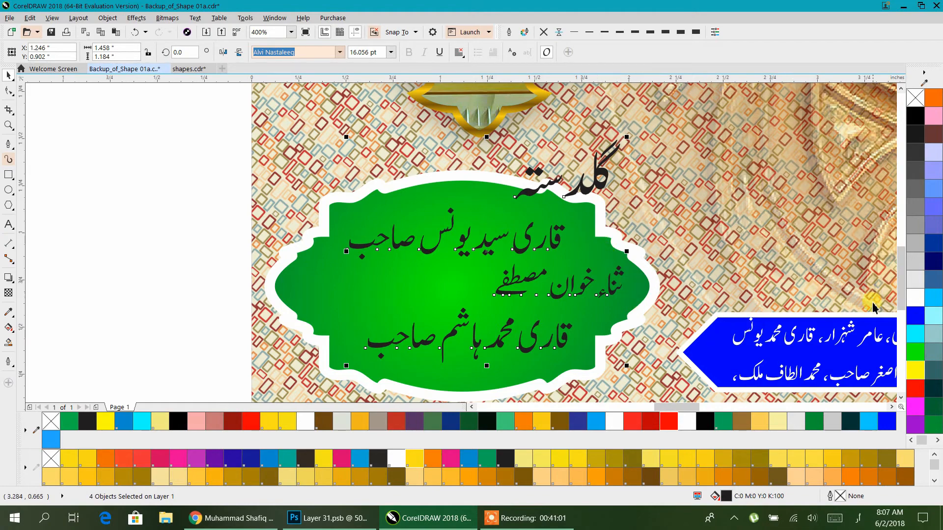
right_click(917, 298)
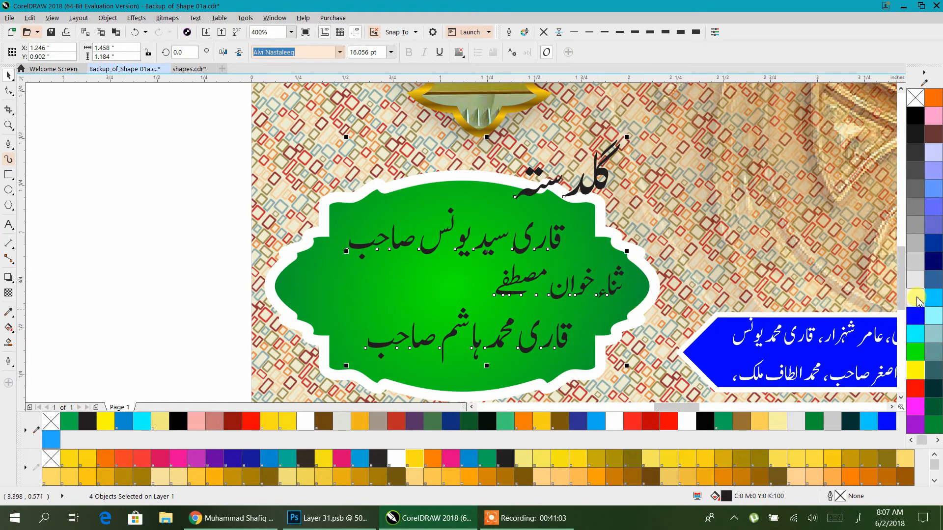
click(634, 32)
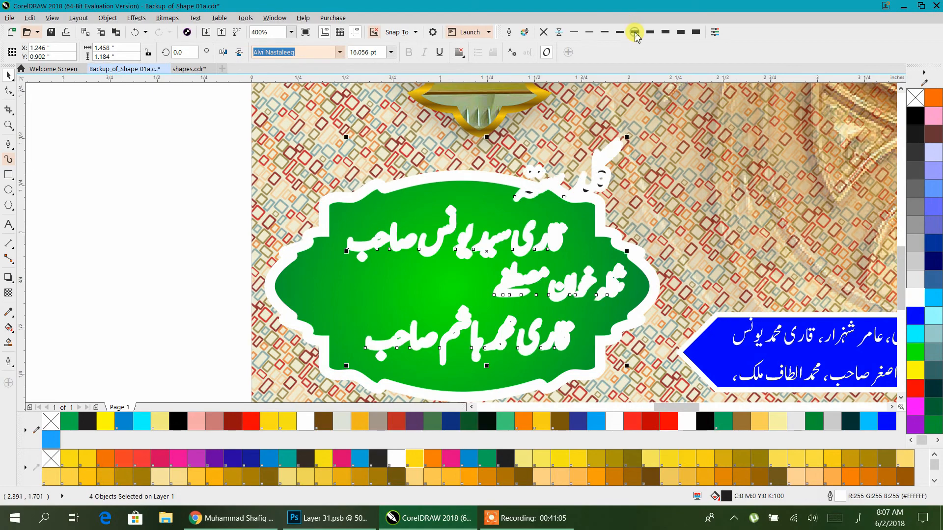
key(F12)
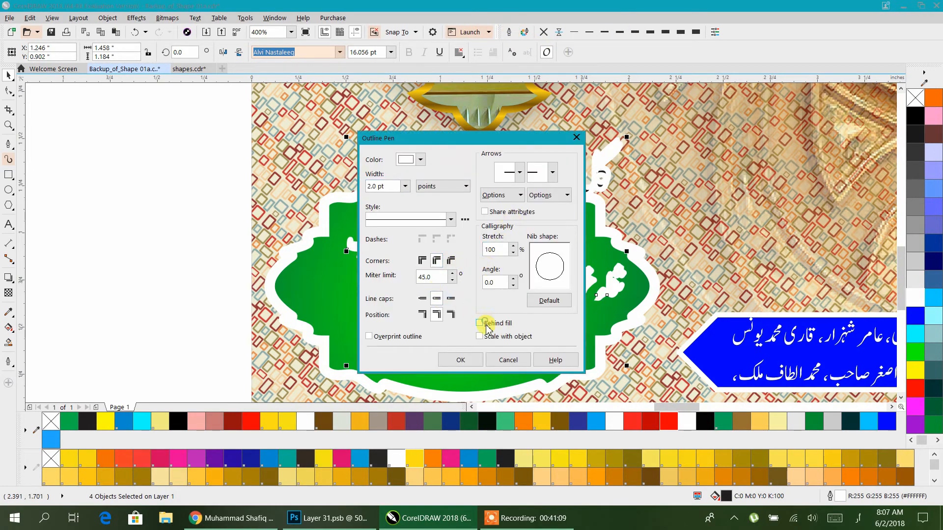
click(441, 359)
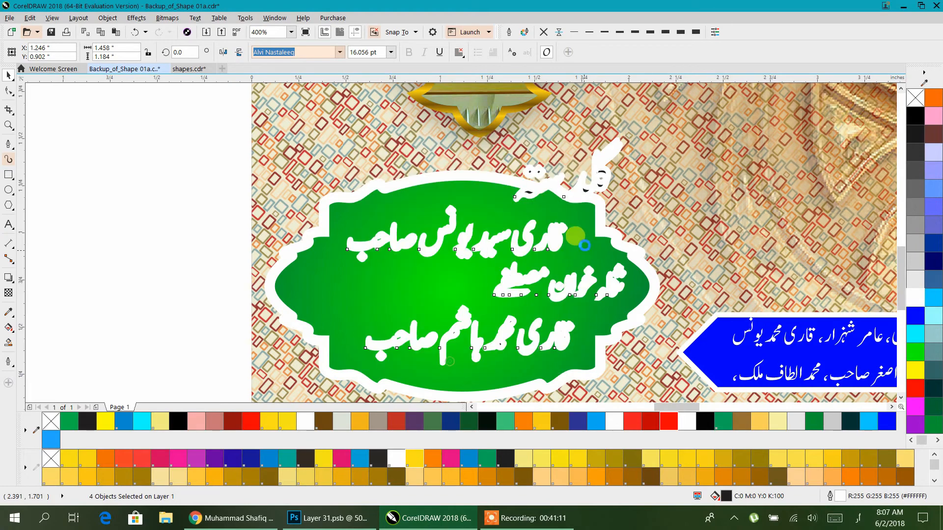
mouse_move(586, 207)
mouse_down()
mouse_move(585, 198)
mouse_move(577, 206)
mouse_up()
click(126, 253)
scroll(489, 226, down, 1)
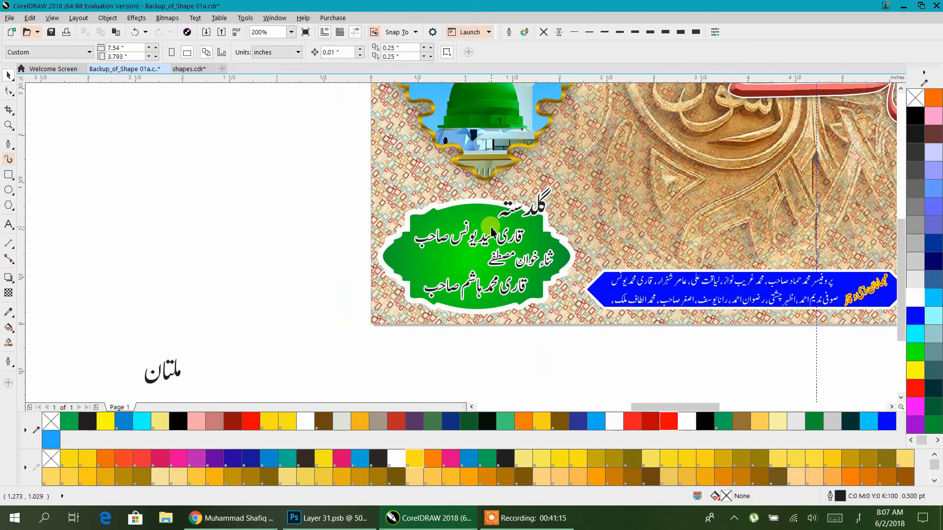
Reposition and enlarge the first reciter's name in the green badge, and widen the title line between the names to about 0.88 in
scroll(489, 229, up, 1)
drag(514, 253, 537, 245)
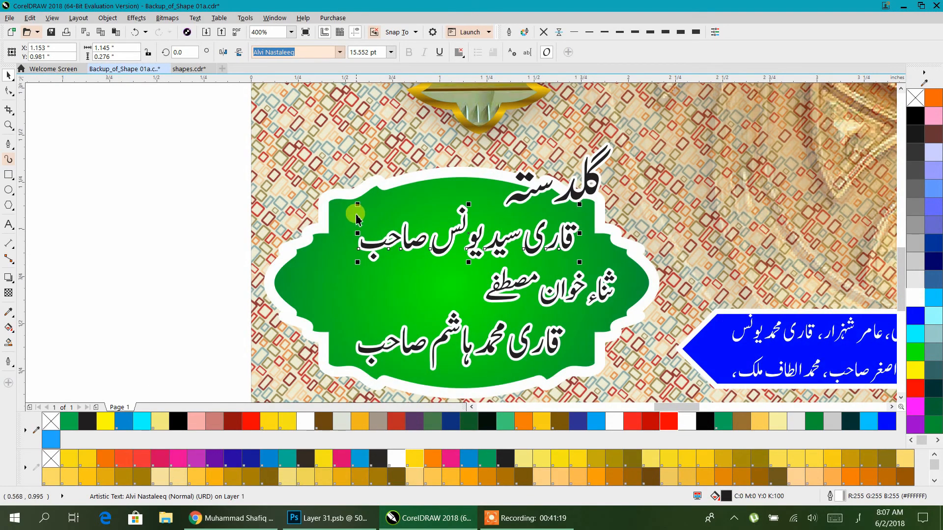
drag(359, 206, 321, 201)
click(559, 352)
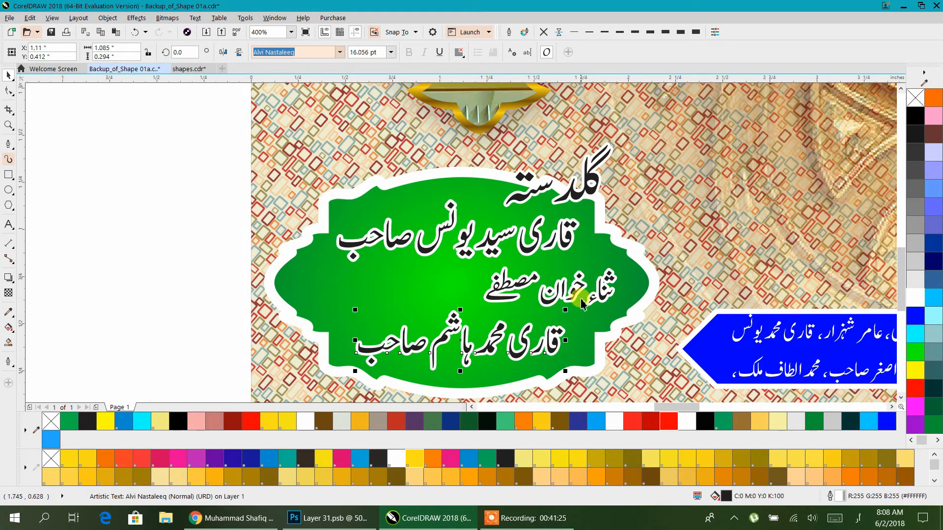
drag(591, 303, 636, 313)
drag(483, 266, 458, 263)
drag(552, 313, 552, 313)
Fill the "گلدستہ" heading and the reciter title line with red and give them a white outline
shift+click(572, 192)
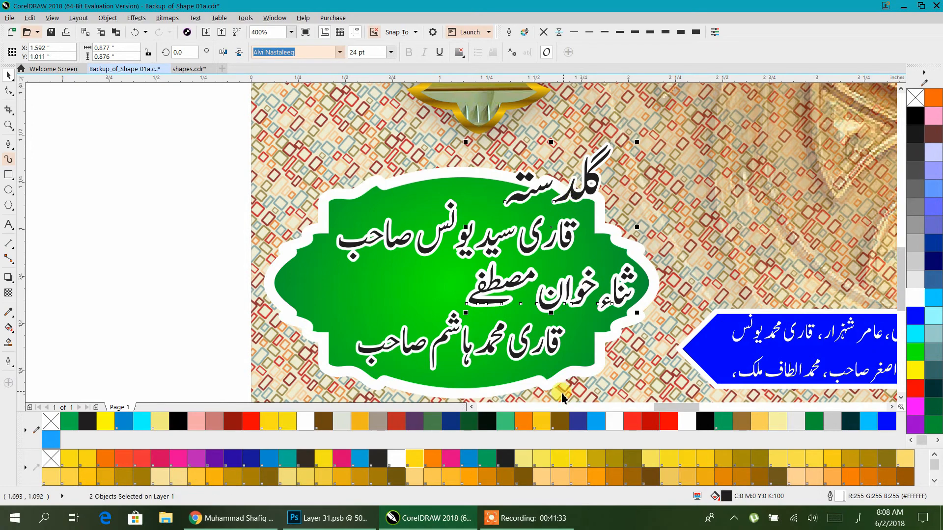
click(542, 421)
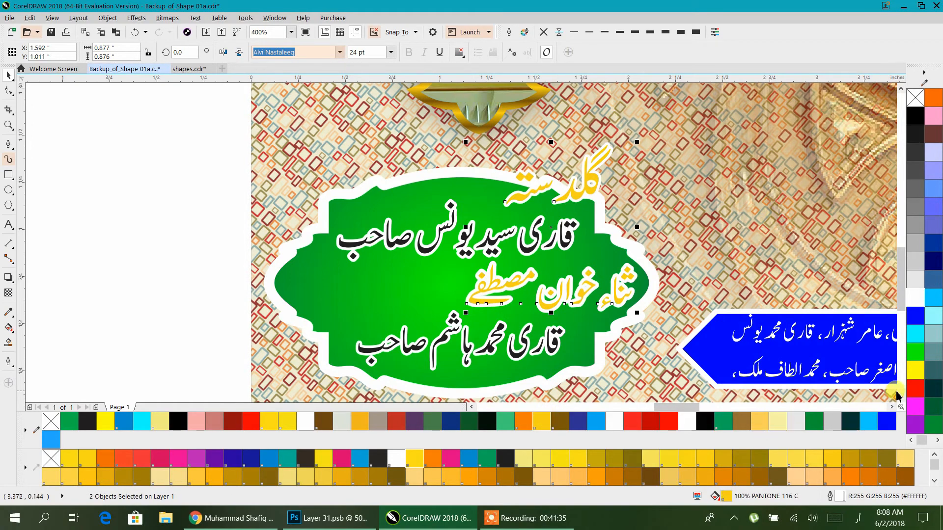
click(917, 386)
right_click(915, 370)
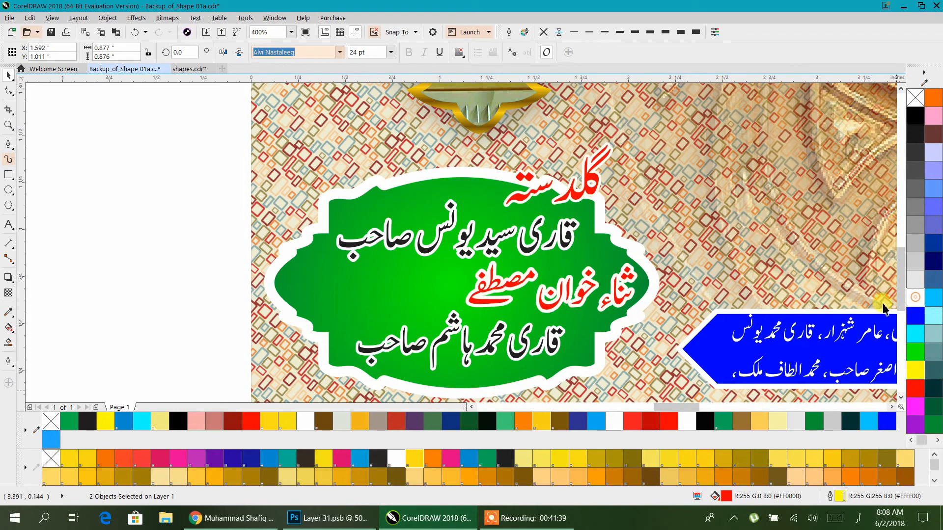
click(191, 215)
Remove the loose "ملتان" text from the blank area below the banner
scroll(270, 185, down, 1)
drag(374, 227, 337, 300)
scroll(322, 240, down, 1)
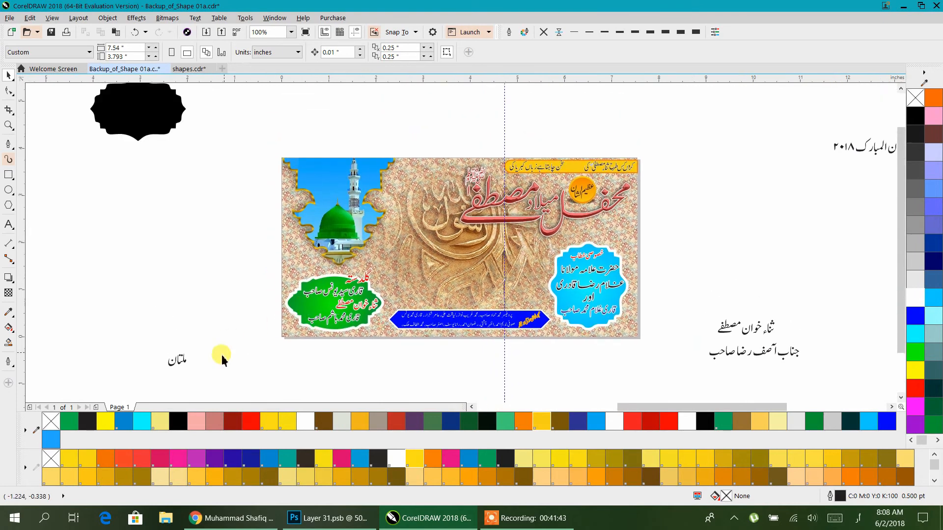
drag(178, 369, 281, 339)
key(Escape)
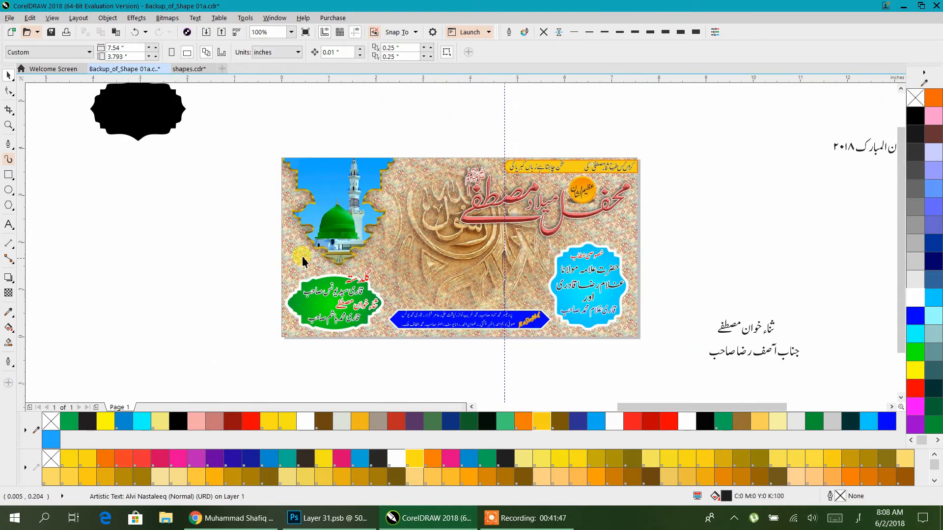
Place the black ornamental shape, about 3.41 × 1.69 in, above the banner's blue guest list bar, and delete the vertical guideline
scroll(178, 237, down, 1)
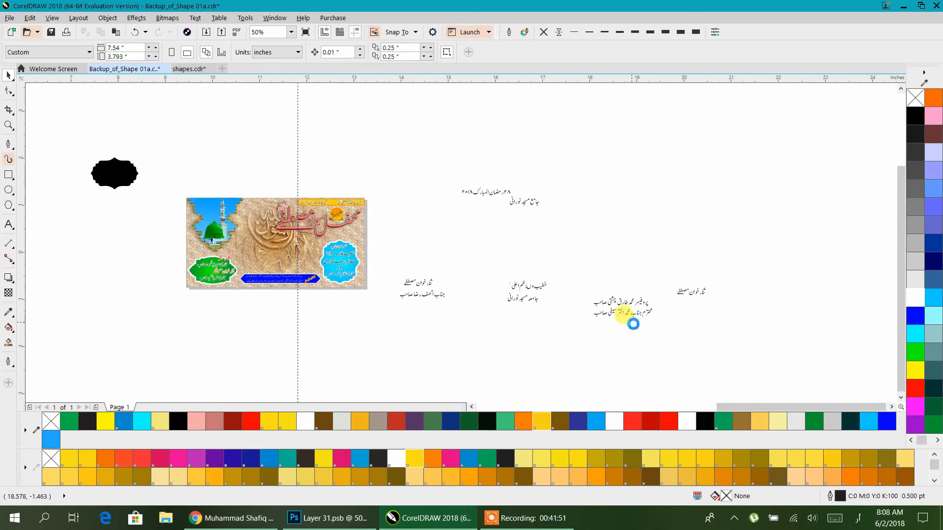
scroll(626, 316, up, 1)
scroll(343, 253, down, 1)
scroll(337, 249, left, 5)
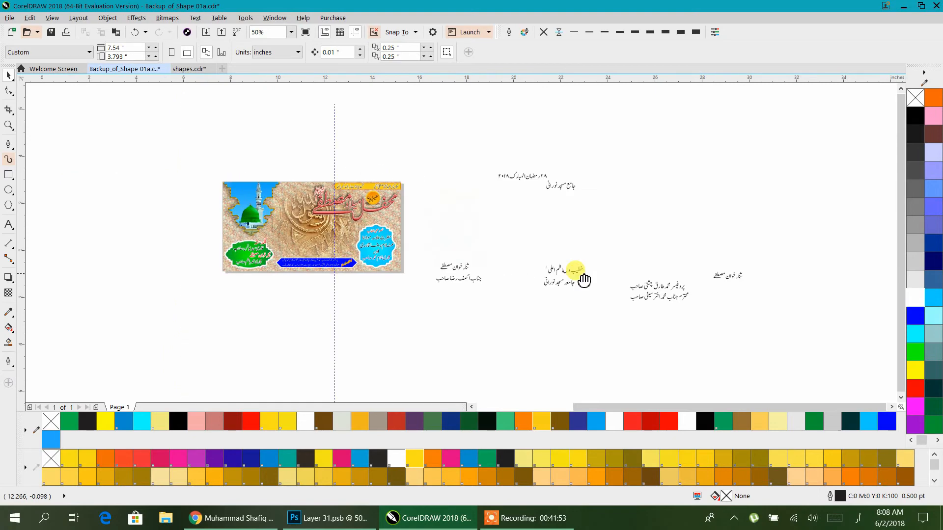
scroll(421, 221, up, 1)
scroll(385, 246, up, 1)
scroll(301, 249, down, 1)
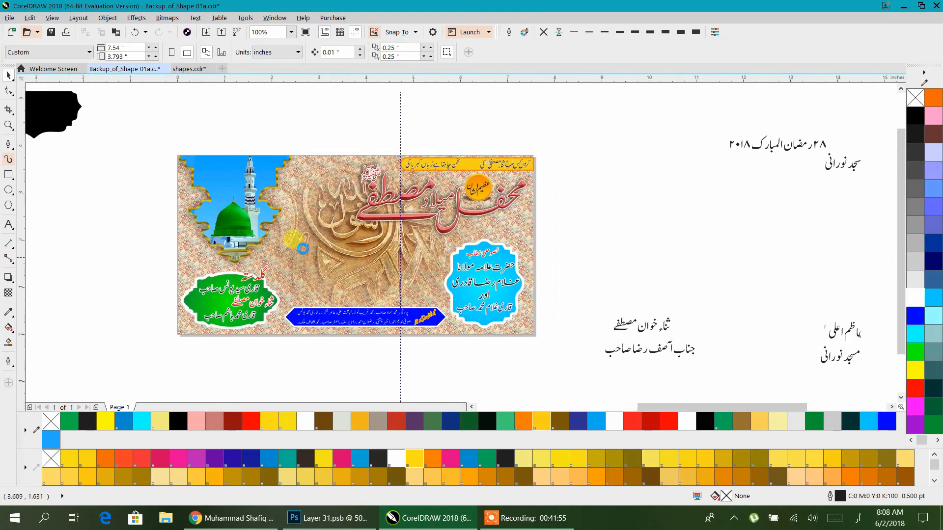
drag(37, 121, 428, 262)
drag(342, 293, 343, 308)
drag(354, 270, 377, 277)
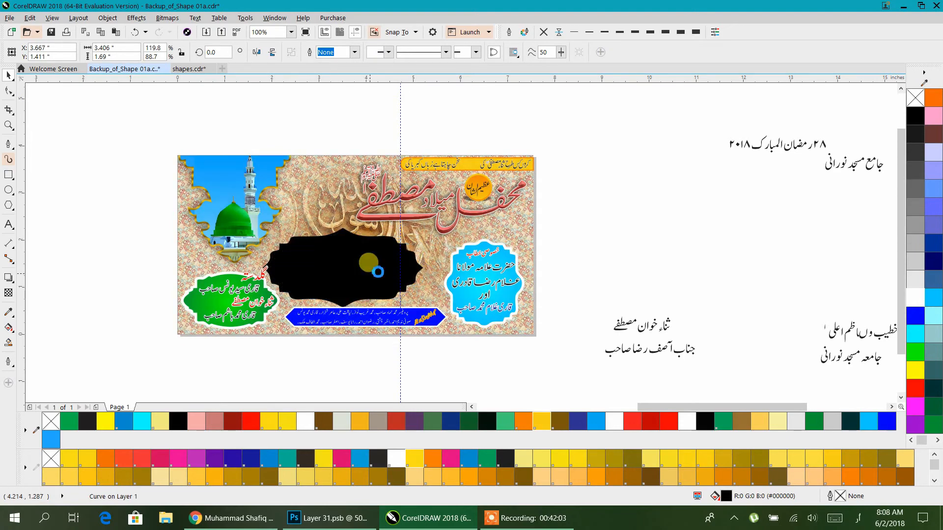
click(401, 114)
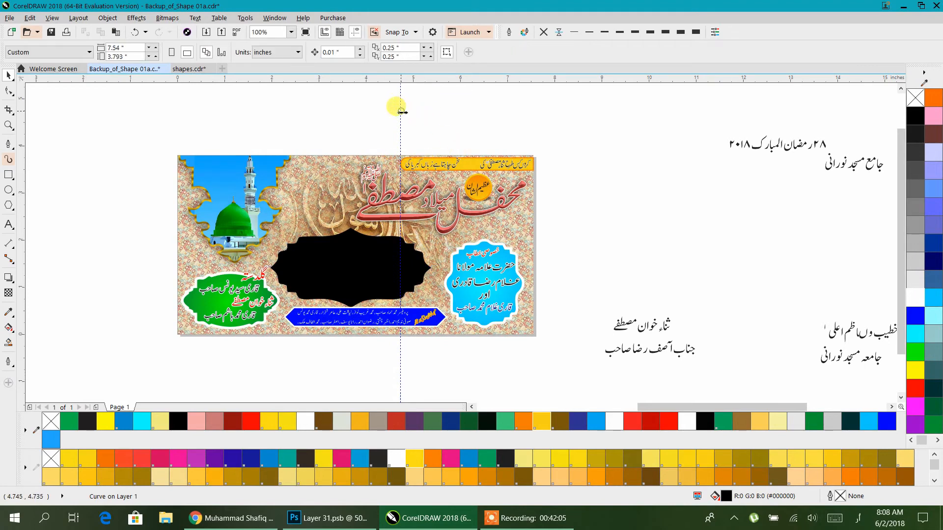
key(Delete)
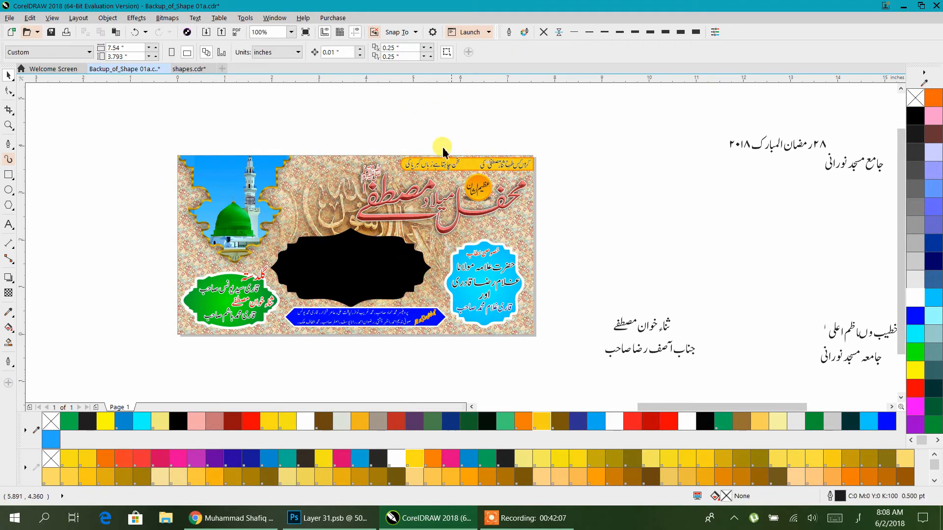
Give the black ornamental shape a 10 pt blue outline with round corners, placed behind the fill
click(358, 253)
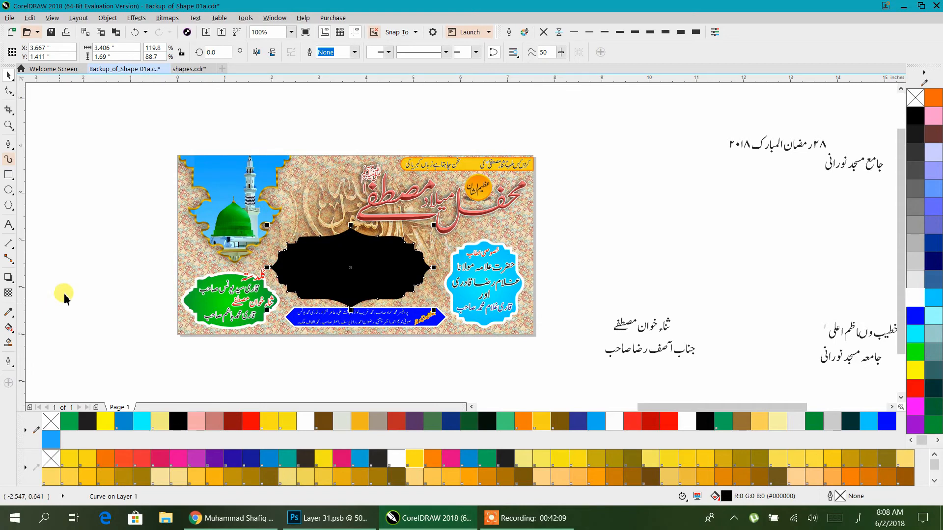
right_click(915, 315)
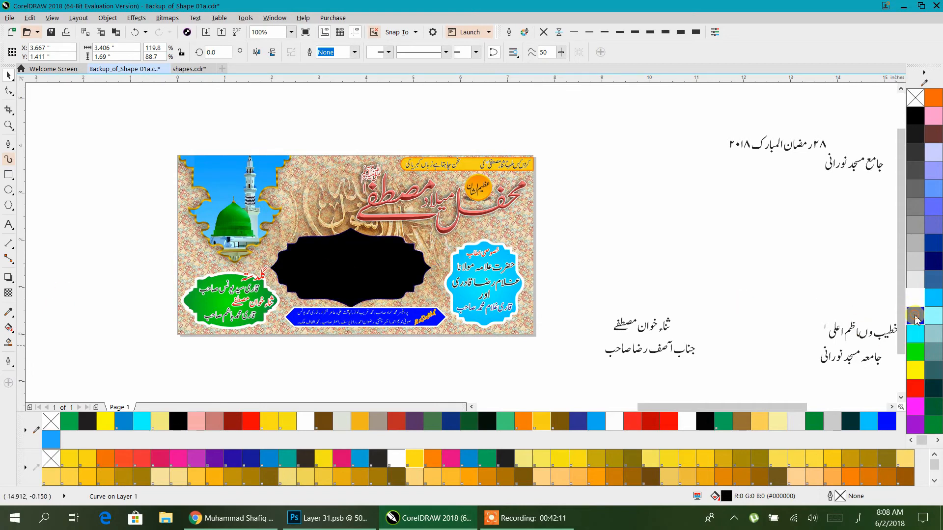
click(697, 32)
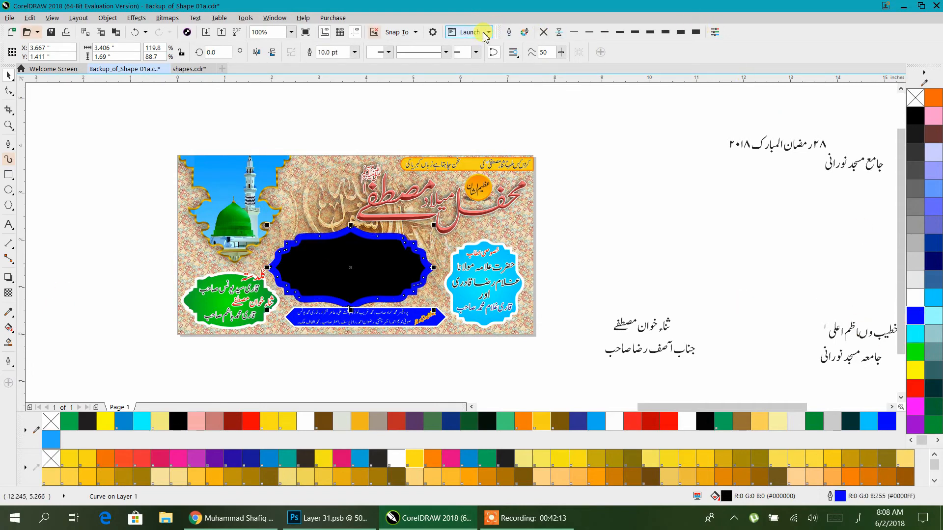
click(507, 34)
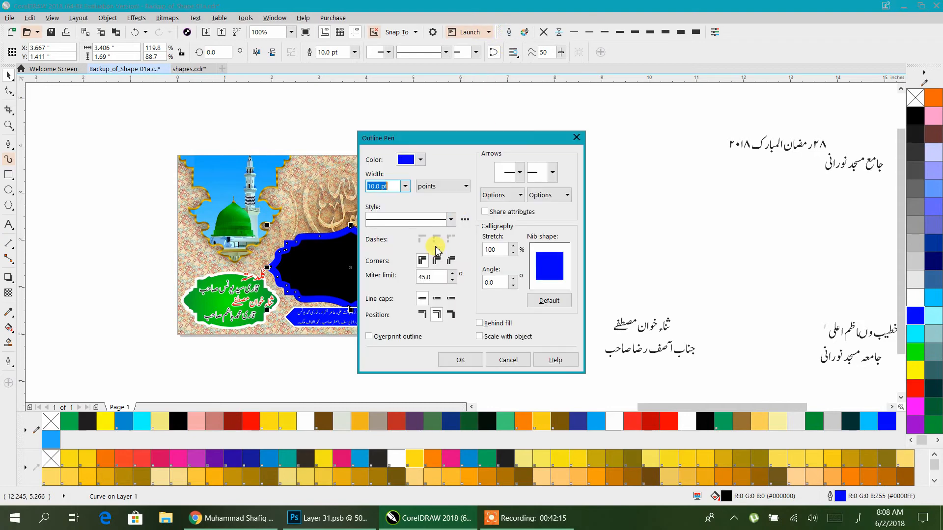
click(436, 261)
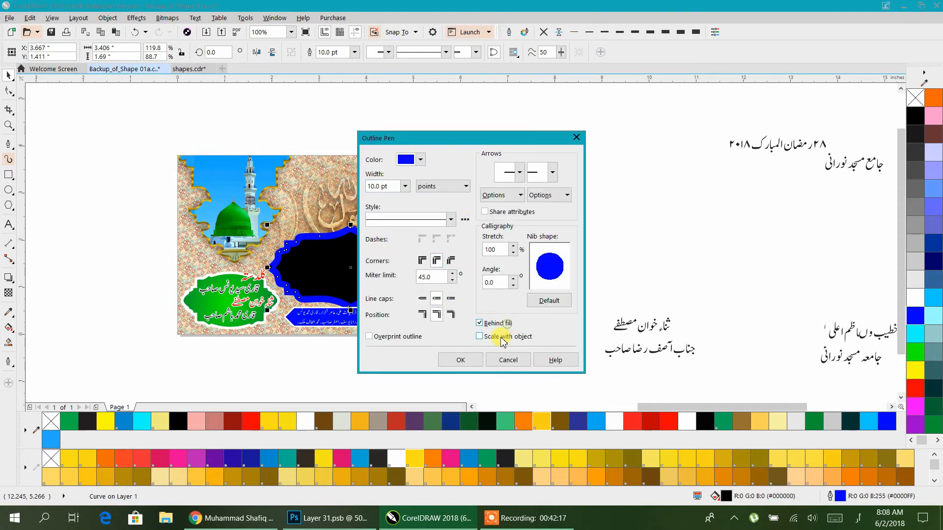
click(461, 360)
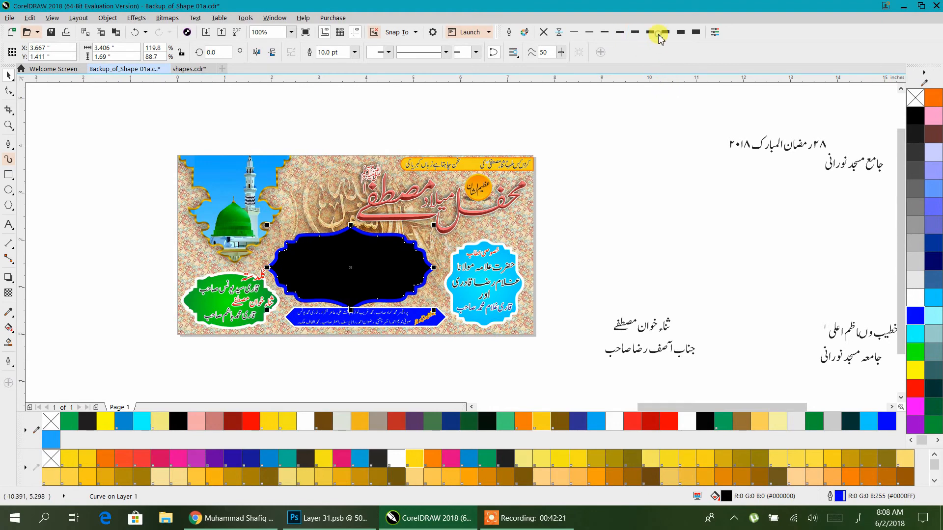
Set the black shape's outline width to 4 pt and its outline colour to white
click(664, 33)
scroll(396, 213, up, 1)
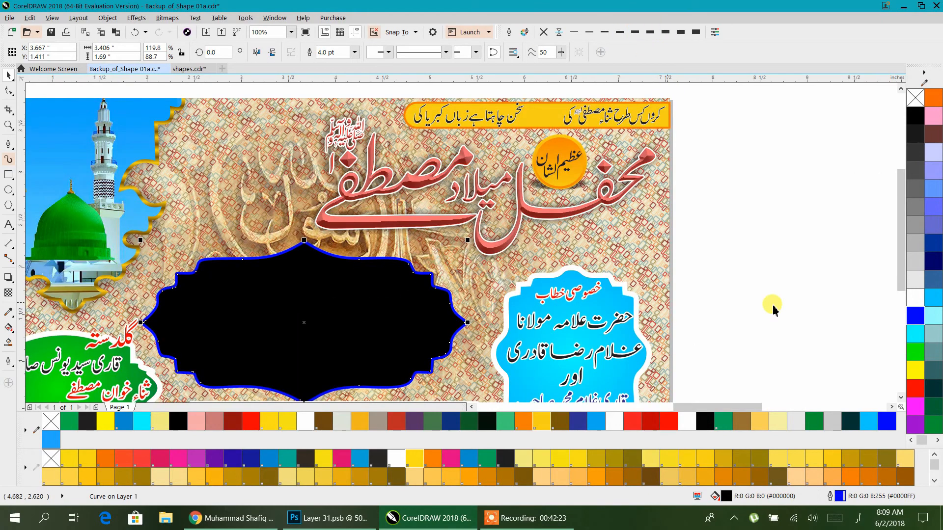
right_click(907, 301)
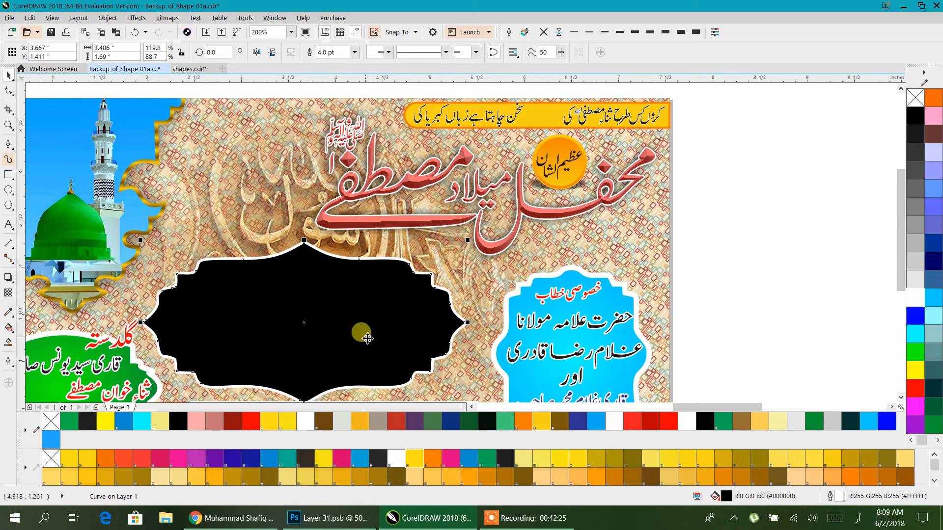
drag(363, 334, 432, 295)
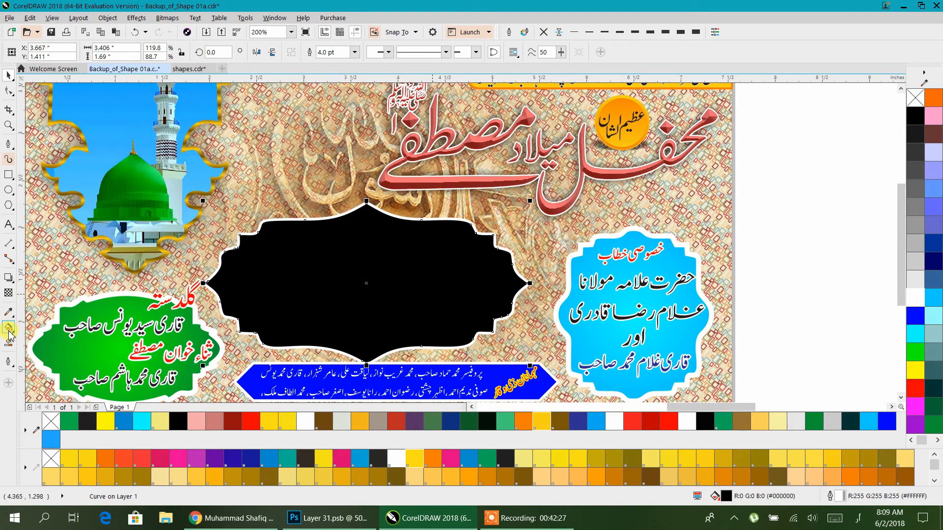
click(8, 329)
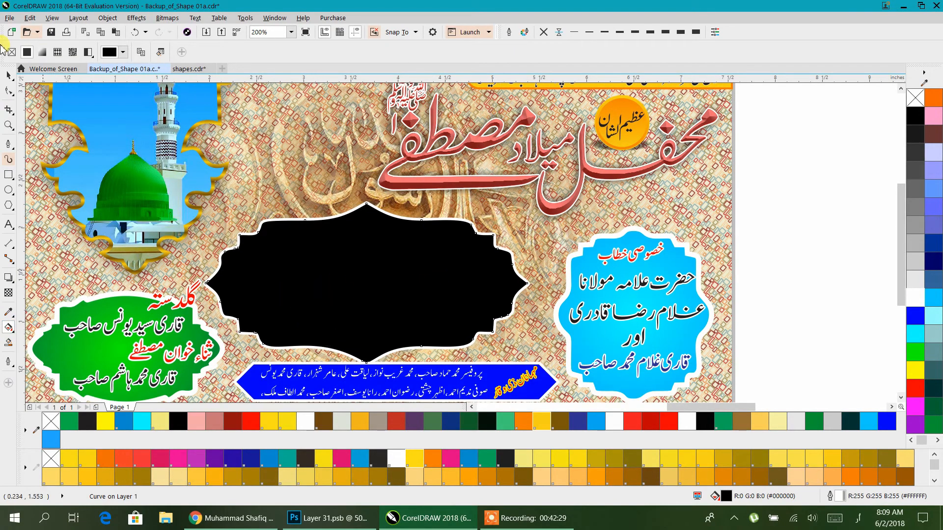
click(8, 75)
mouse_move(64, 348)
mouse_down()
mouse_move(263, 291)
mouse_move(202, 322)
mouse_move(61, 346)
mouse_up()
key(ctrl+z)
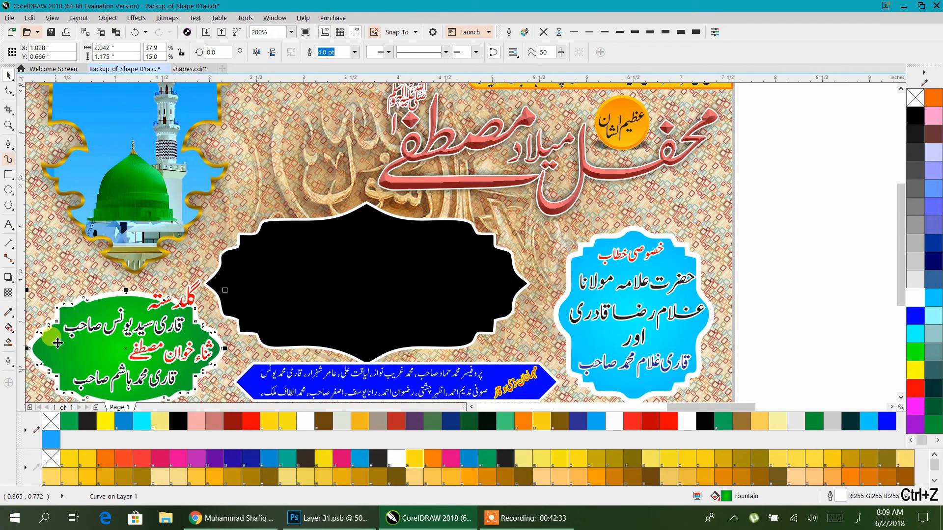
Copy the green badge's fountain fill onto the black centre shape and open the shape's copied fill for interactive editing
click(125, 351)
drag(635, 424, 406, 277)
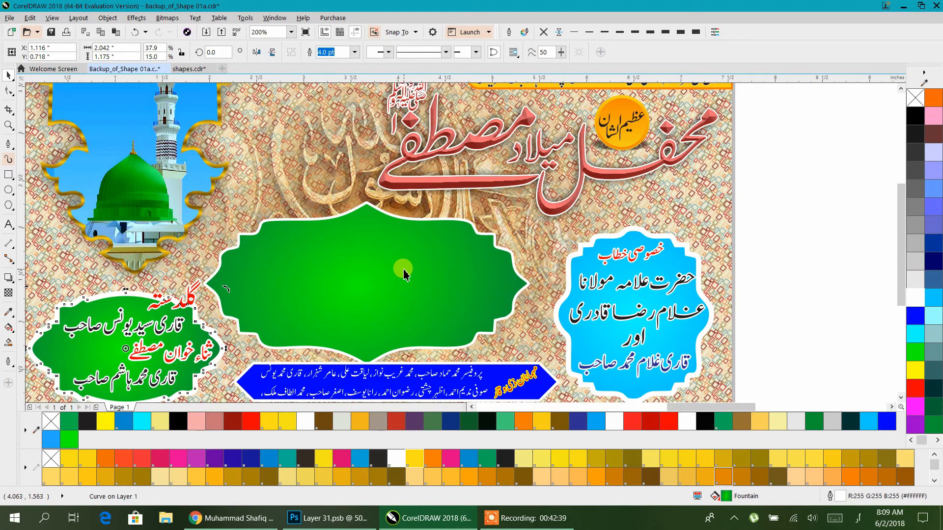
click(402, 266)
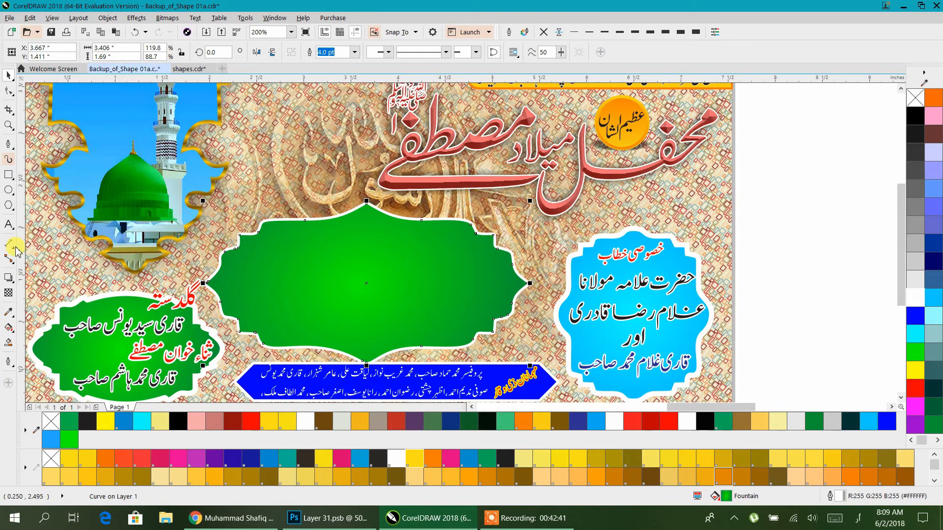
click(8, 329)
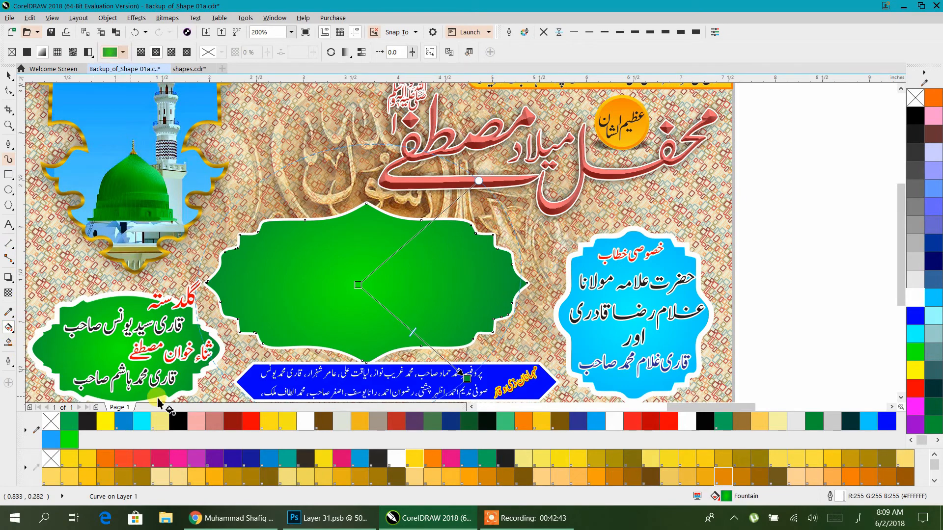
Try a fountain fill on the centre shape with a golden-yellow middle and a teal-green edge
click(357, 285)
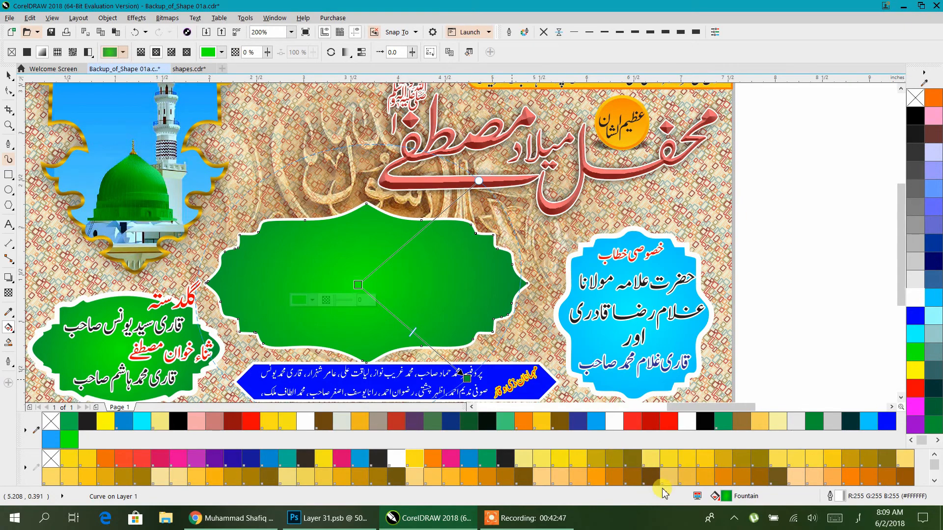
drag(586, 411, 358, 285)
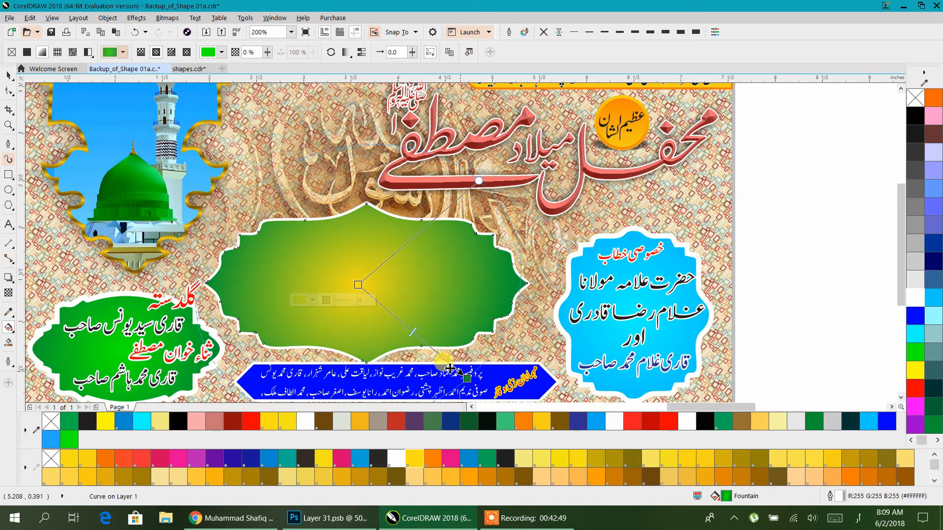
click(466, 377)
click(484, 461)
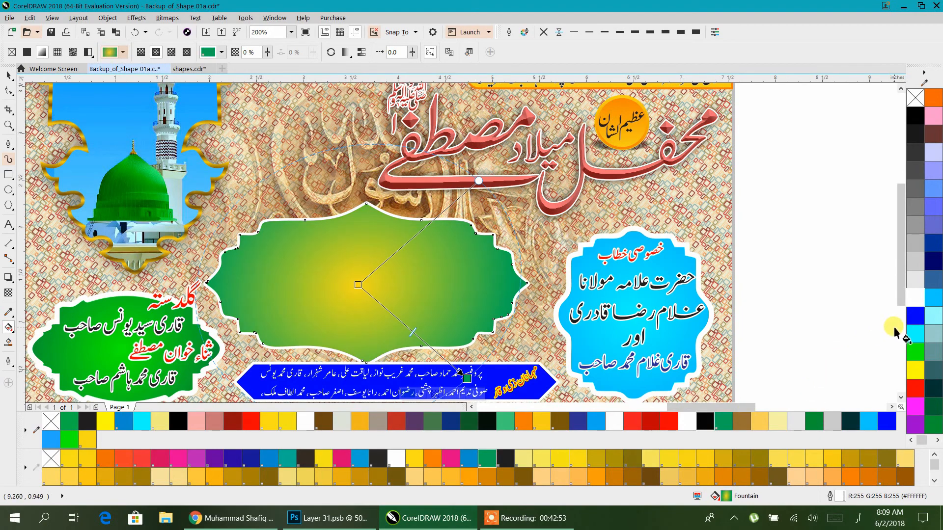
Recolour the centre shape's fountain fill with cyan in the middle and blue at the edge, and centre the gradient on the shape
drag(915, 323, 358, 285)
drag(915, 334, 467, 378)
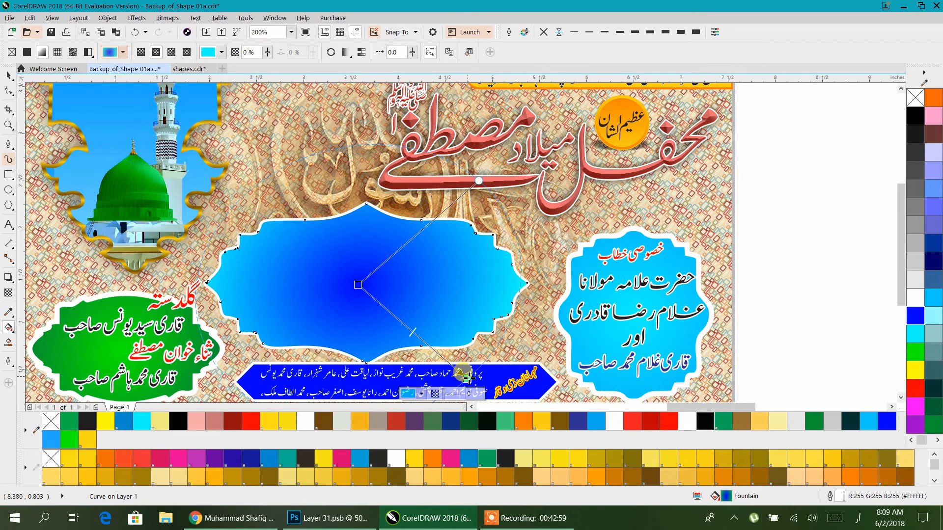
click(331, 52)
mouse_move(362, 285)
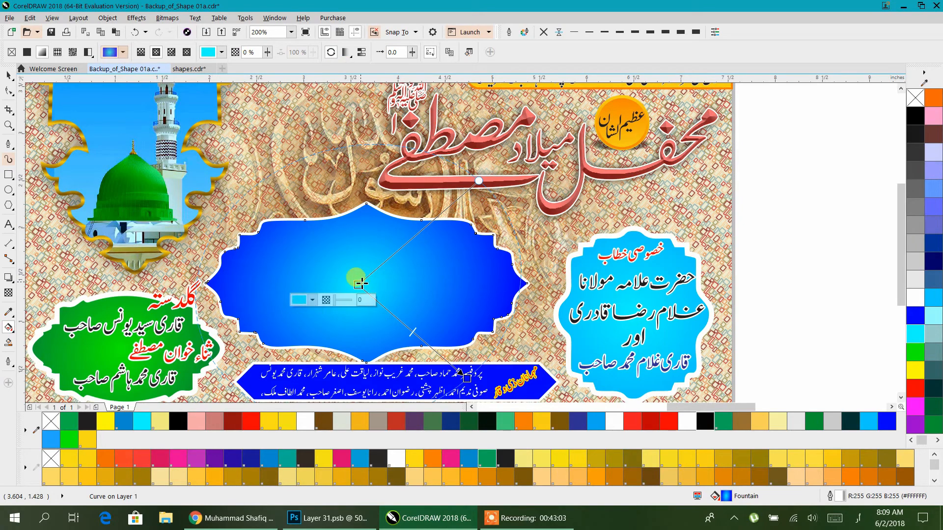
drag(362, 284, 370, 283)
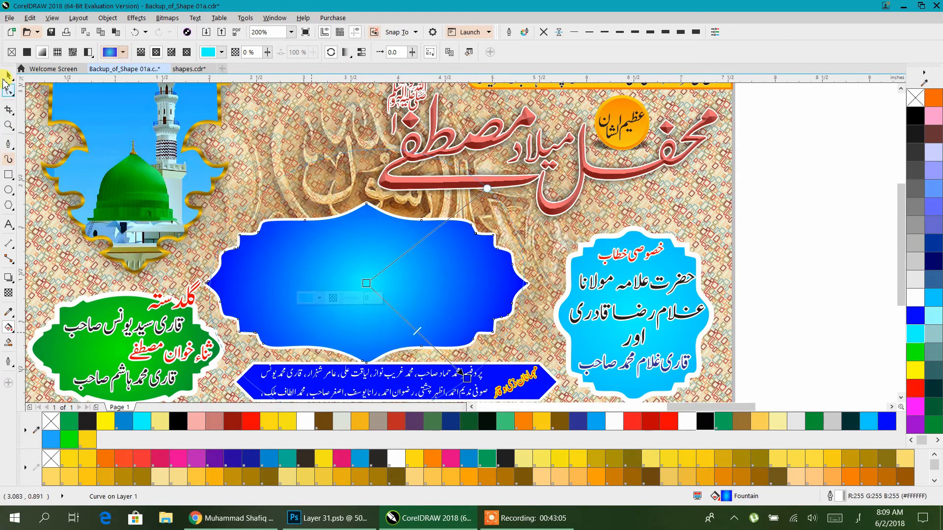
Move the blue centre shape slightly up, away from the guest list bar, and deselect it
click(7, 76)
click(784, 185)
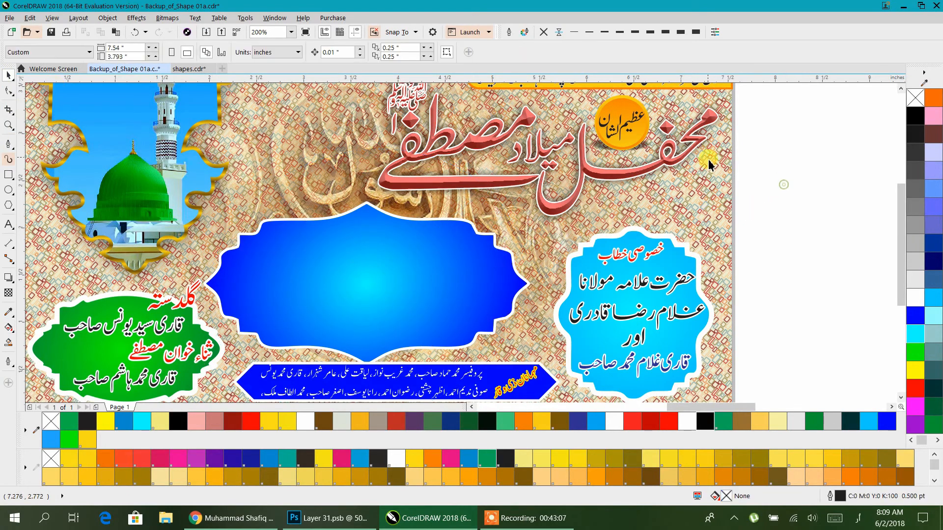
drag(346, 251, 344, 241)
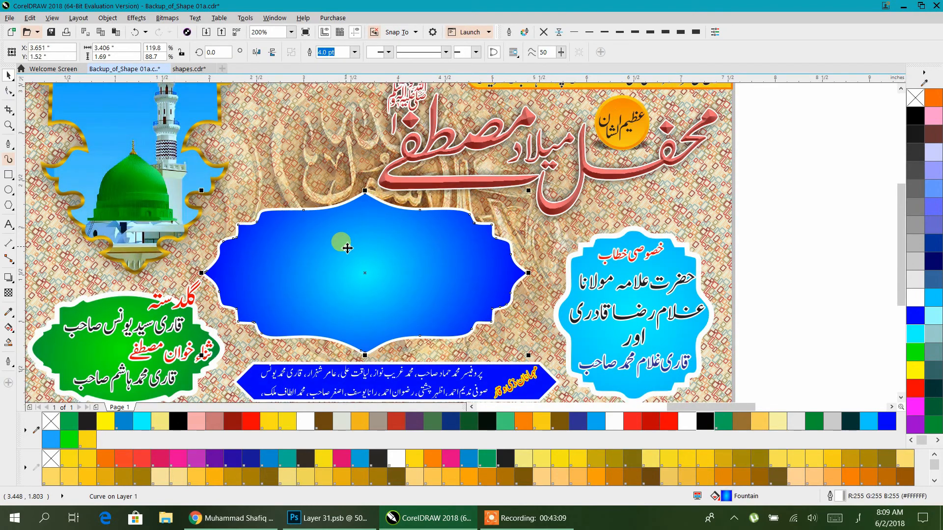
click(769, 196)
Place the 28 Ramadan 2018 date text across the upper part of the mosque photo and scale it to about 1.58 × 0.28 in
scroll(768, 196, down, 3)
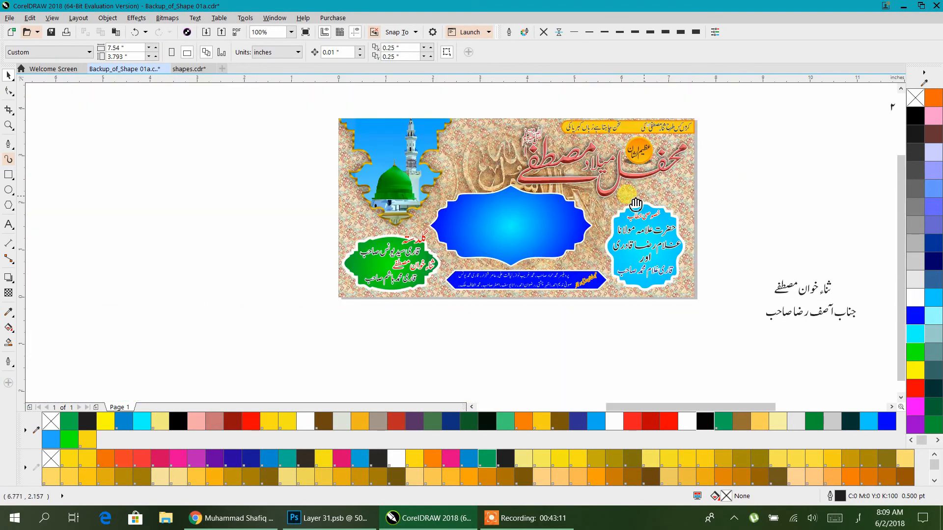
drag(585, 300, 318, 190)
scroll(319, 189, up, 1)
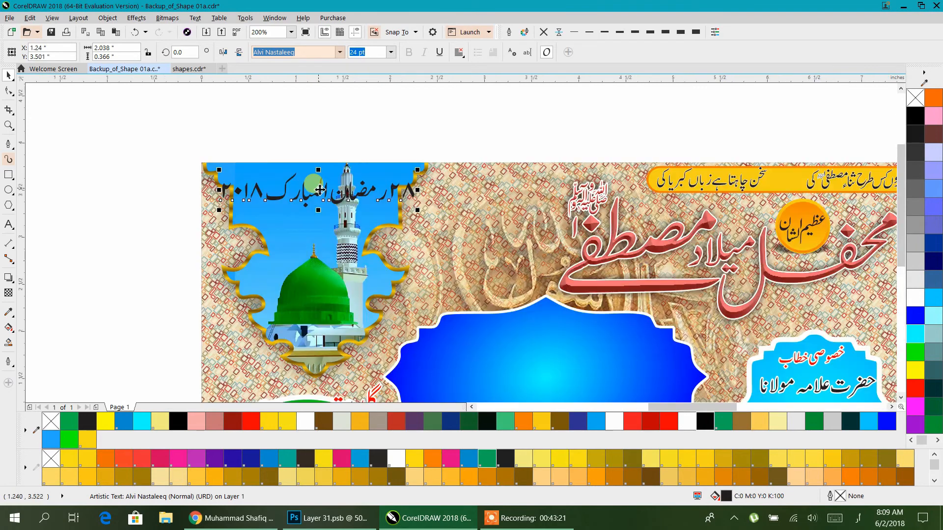
drag(419, 213, 392, 210)
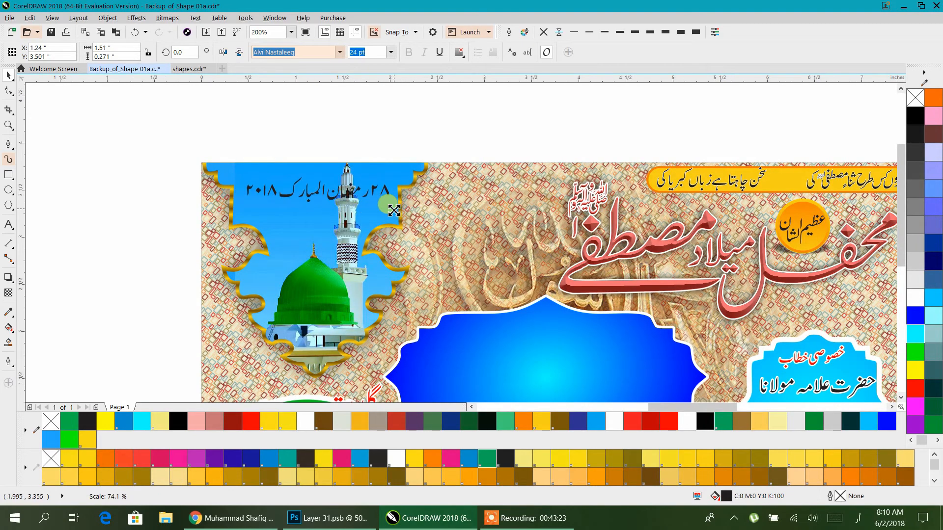
mouse_move(281, 191)
mouse_down()
mouse_move(252, 180)
mouse_move(268, 192)
mouse_up()
drag(375, 202, 388, 213)
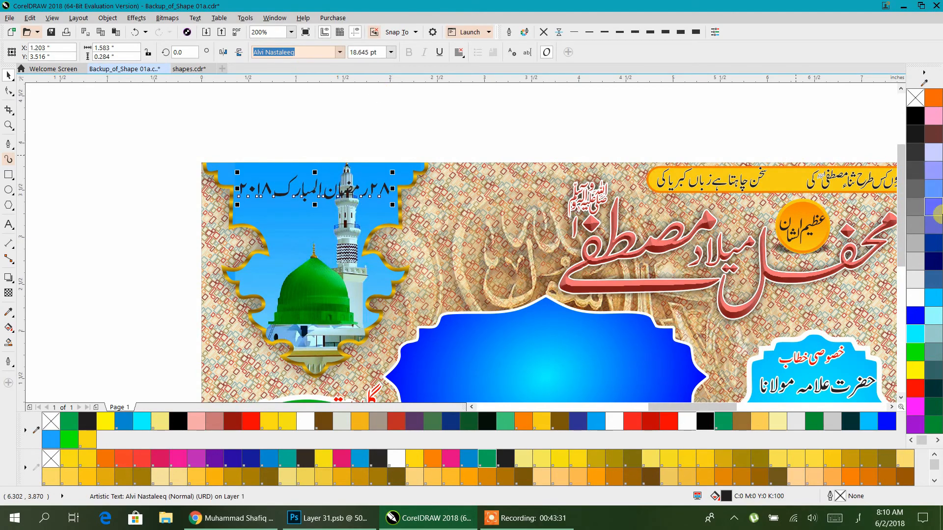
Give the date text a white outline with round corners placed behind the fill, and make the outline thicker
click(341, 52)
click(340, 52)
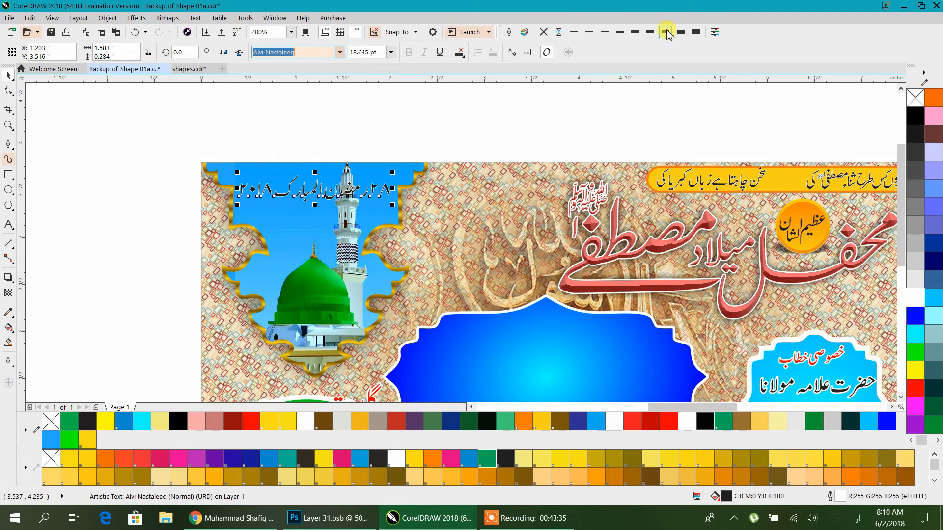
click(509, 32)
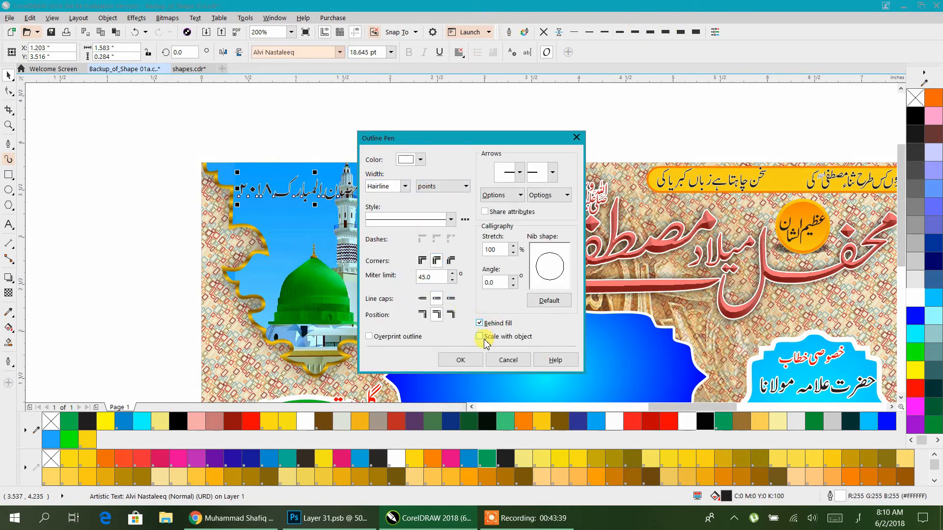
click(459, 361)
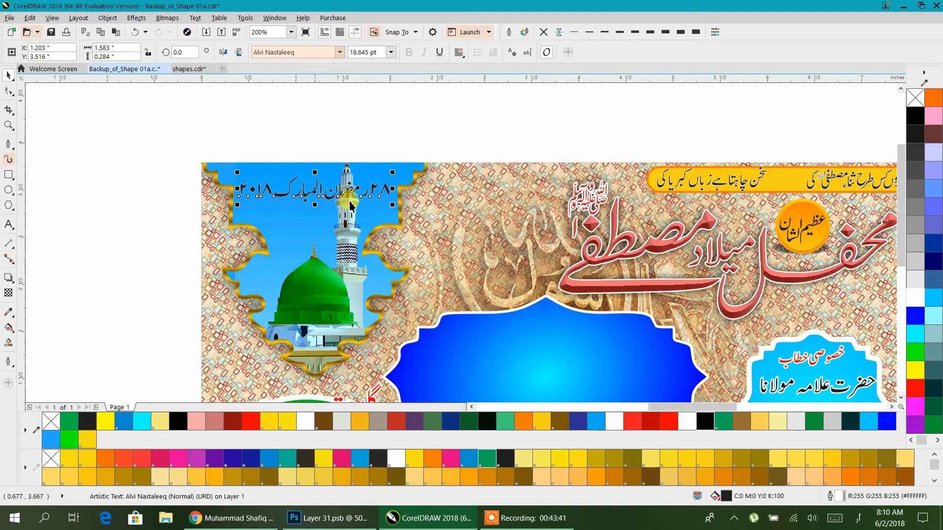
click(630, 39)
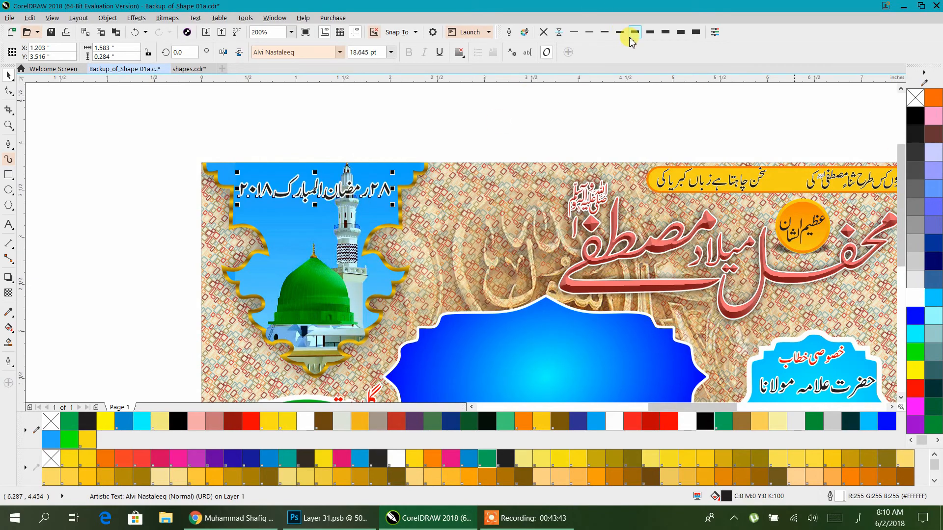
click(361, 120)
Move the two-line khateeb and Noorani mosque title text to just above the reciter text beside the banner
drag(355, 229, 188, 141)
scroll(223, 144, down, 1)
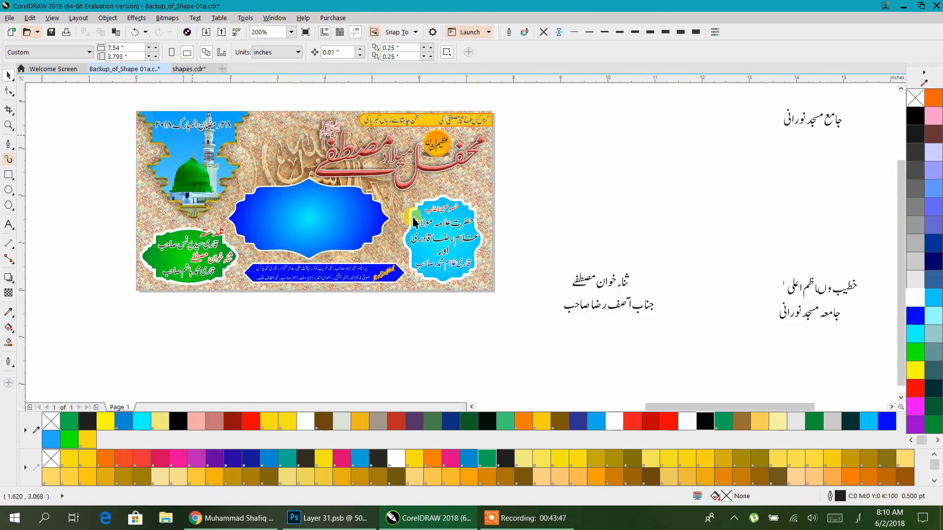
drag(421, 218, 331, 200)
drag(700, 250, 585, 221)
drag(711, 278, 600, 270)
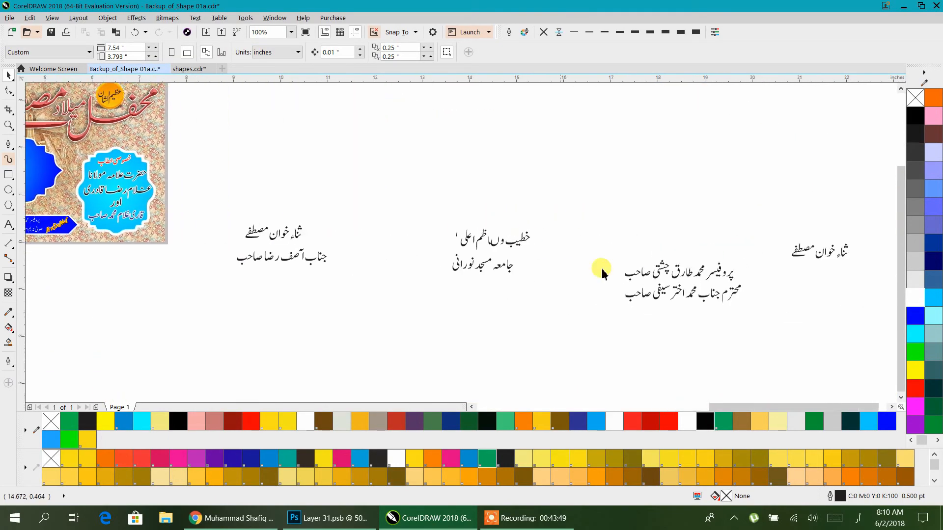
drag(820, 265, 641, 264)
drag(581, 175, 620, 371)
drag(513, 179, 528, 93)
drag(487, 275, 404, 327)
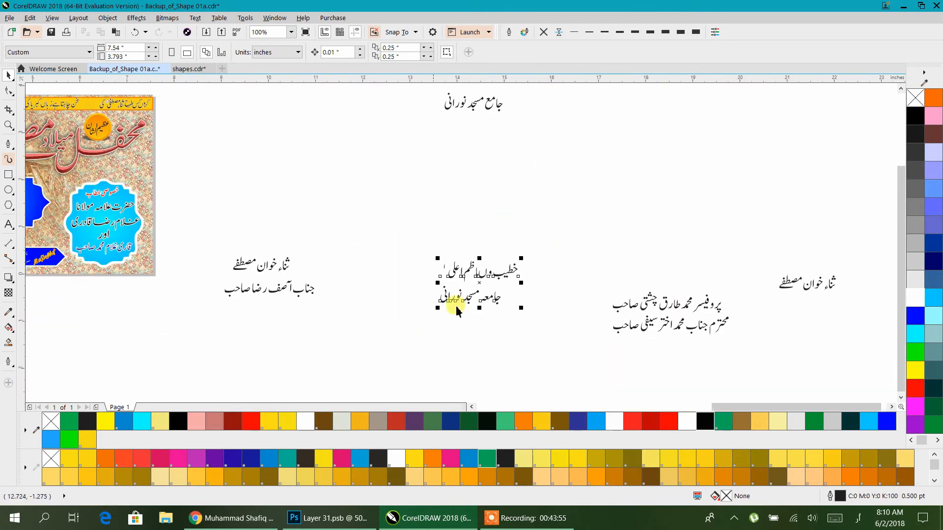
drag(469, 275, 212, 223)
drag(339, 268, 574, 293)
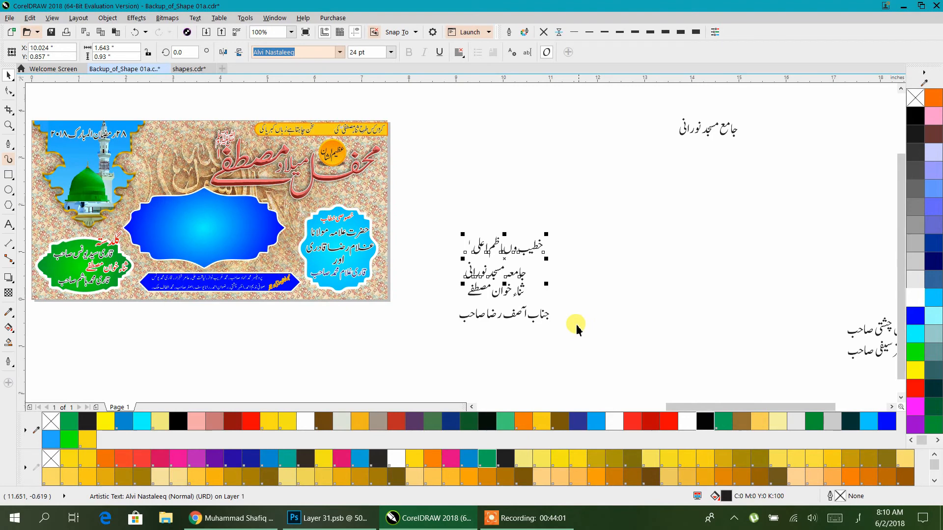
Left-align the two speaker name lines on the pasteboard and move them onto the blue centre shape
drag(576, 328, 463, 279)
mouse_move(815, 286)
mouse_down()
mouse_move(759, 307)
mouse_move(827, 280)
mouse_move(802, 290)
mouse_up()
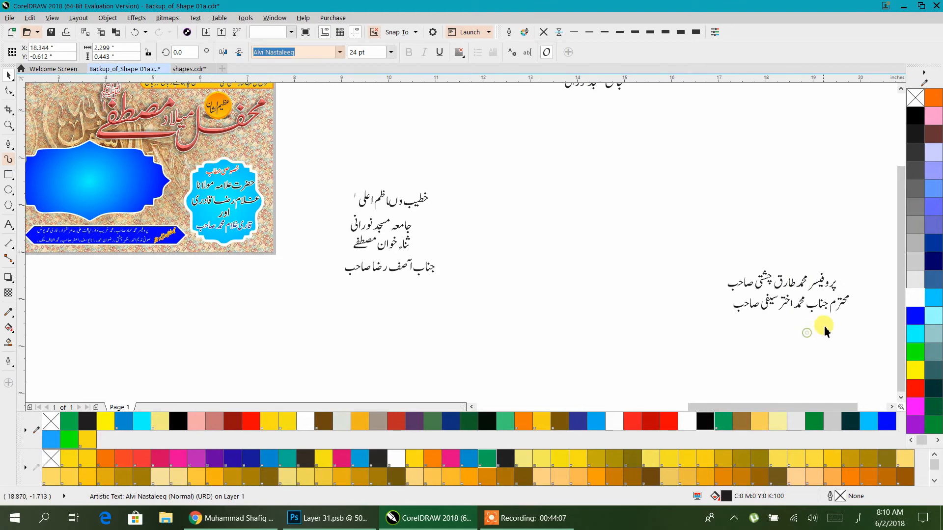
drag(855, 327, 711, 266)
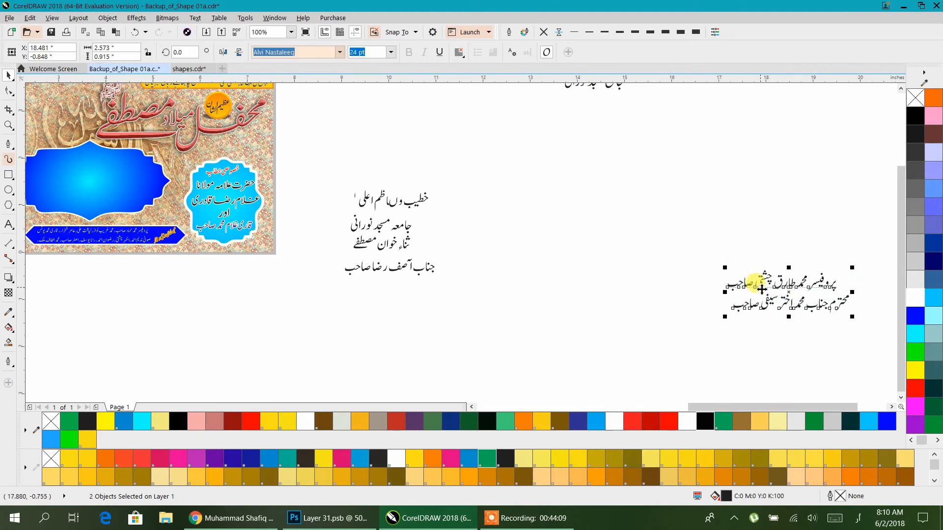
key(l)
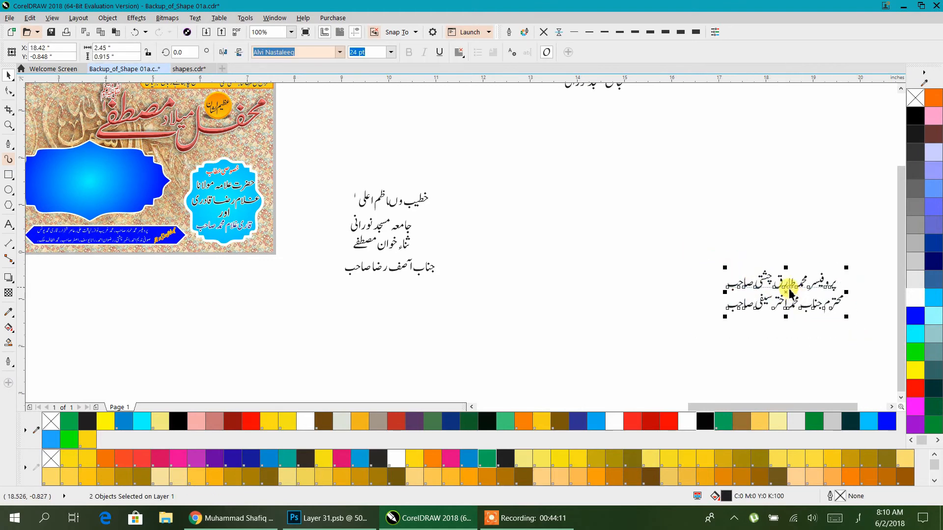
drag(789, 287, 112, 173)
drag(156, 280, 419, 321)
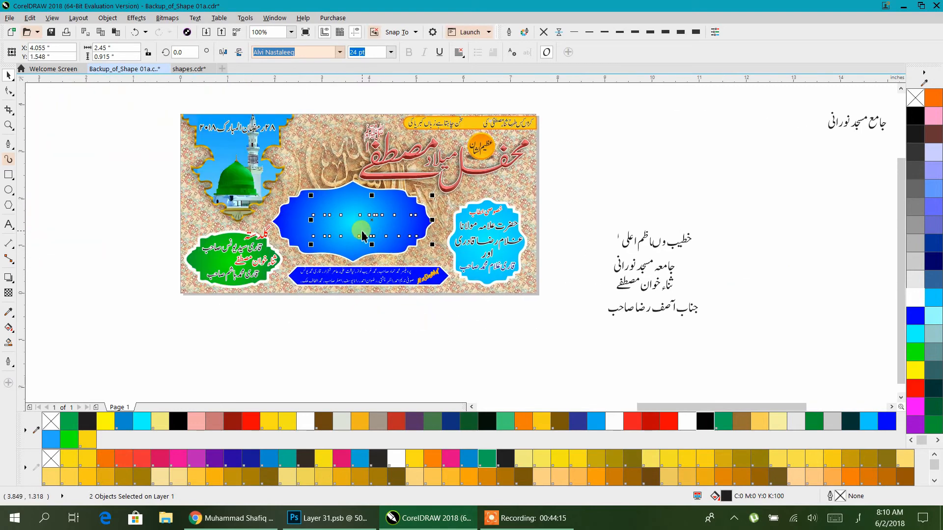
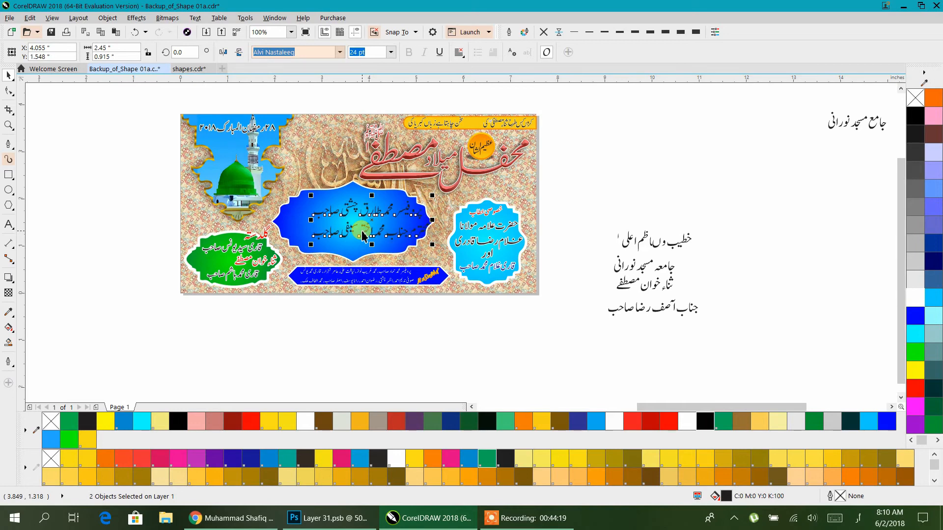
Group the two speaker name lines and centre the group horizontally and vertically on the blue shape
key(ctrl+g)
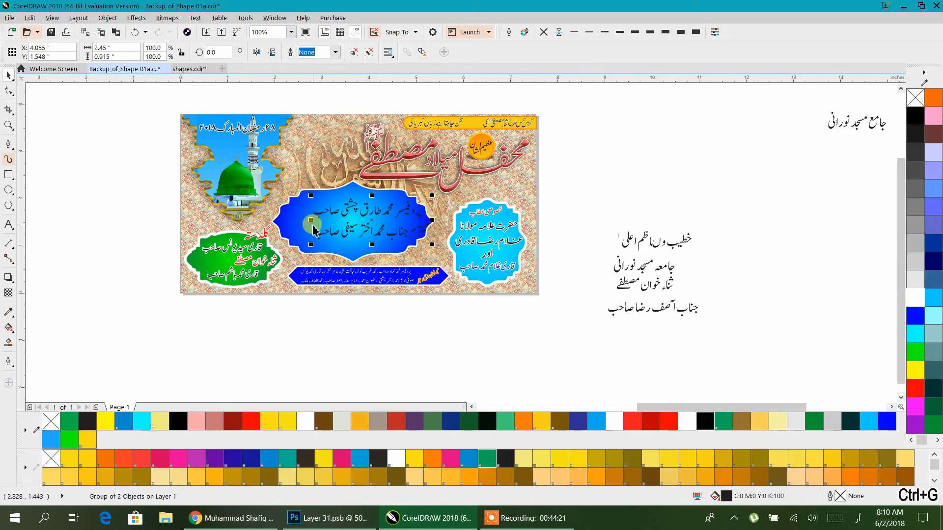
shift+click(292, 224)
key(e)
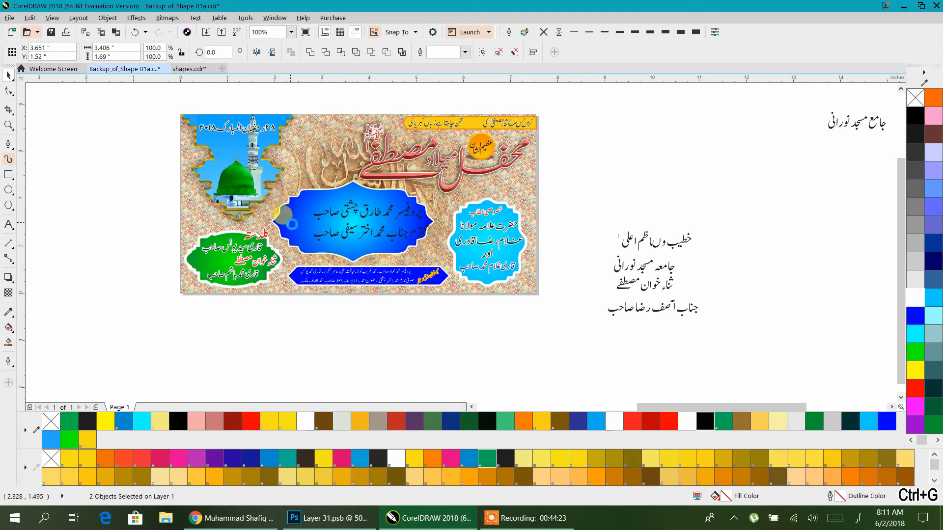
click(613, 198)
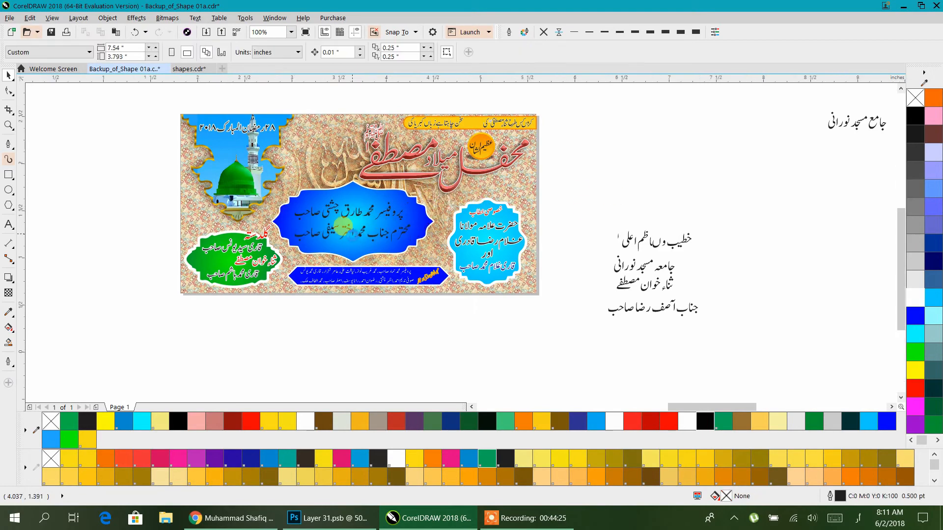
Enlarge the grouped speaker names to about 2.68 × 1.00 in and shift them slightly right within the blue shape
scroll(361, 238, up, 1)
click(369, 241)
drag(467, 253, 482, 264)
key(Escape)
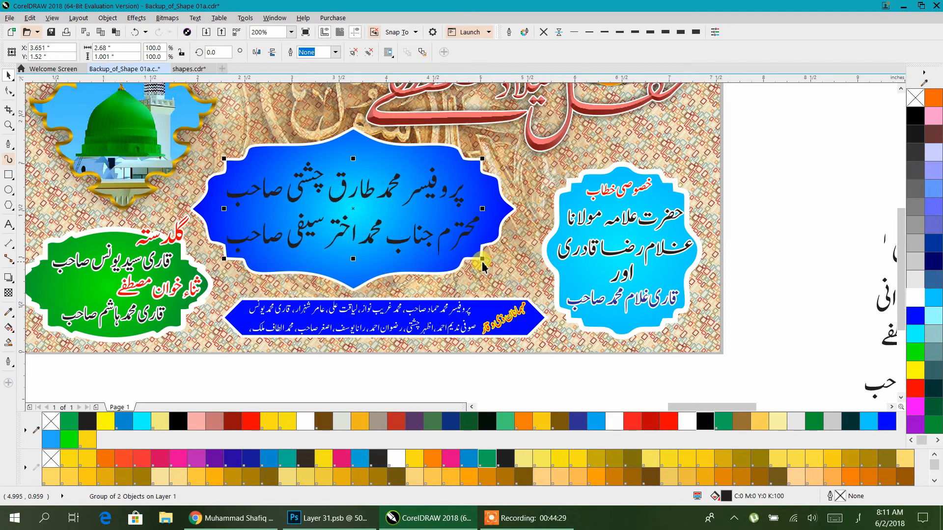
drag(410, 242, 420, 245)
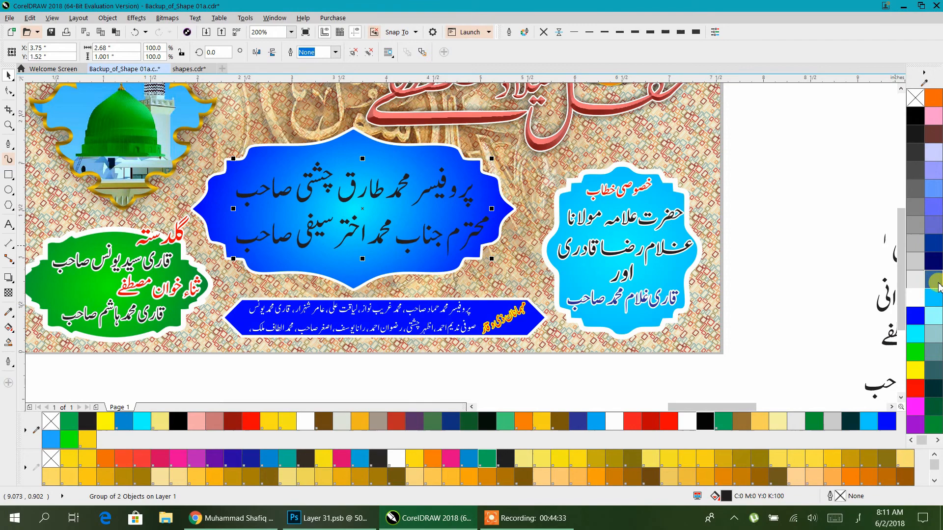
Fill the grouped speaker names white and give them a 3 pt black outline with rounded corners, placed behind the fill
right_click(915, 116)
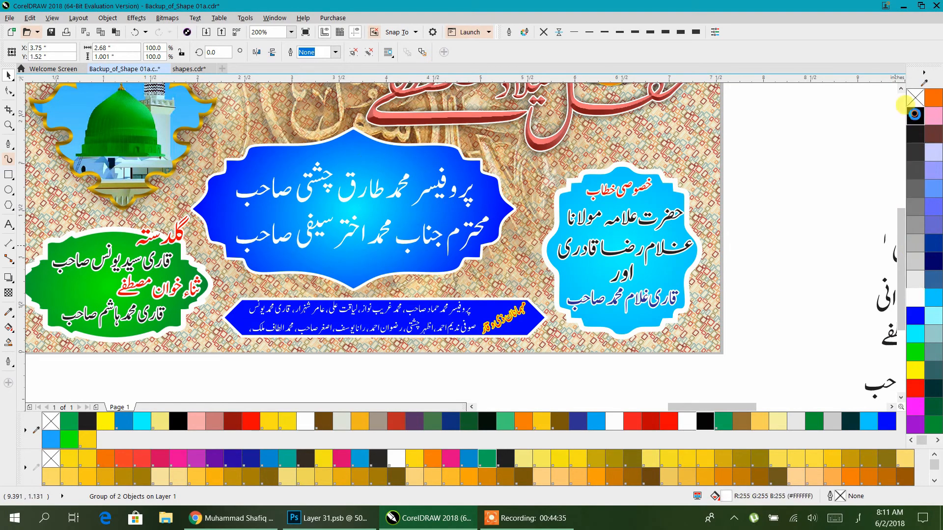
click(649, 33)
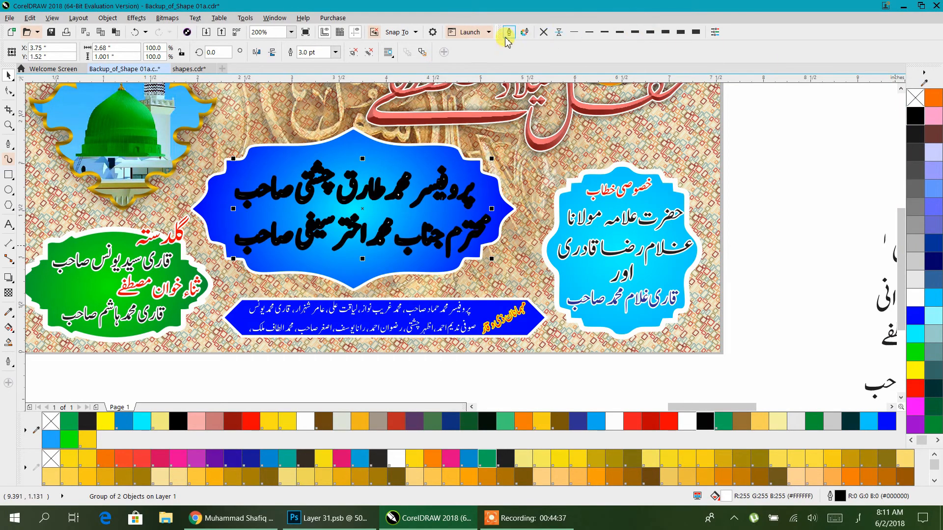
key(F12)
click(458, 358)
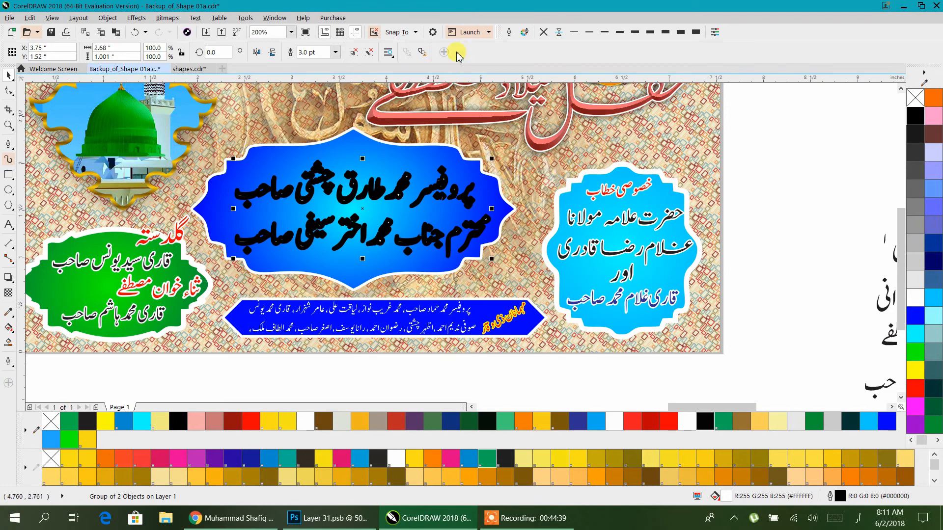
key(F12)
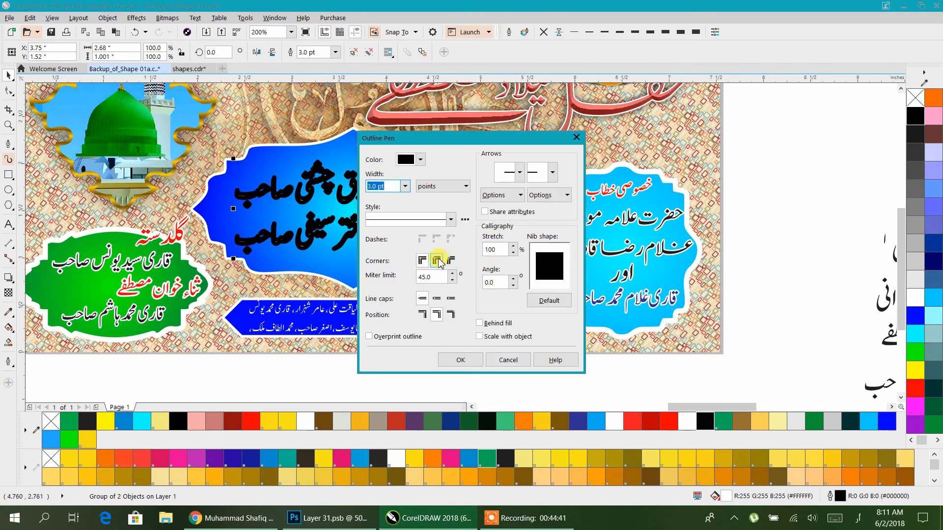
click(438, 261)
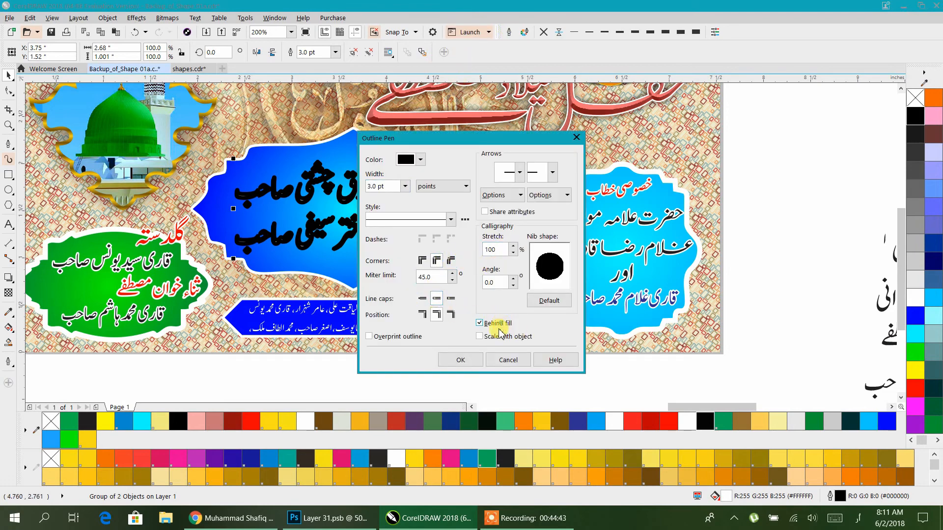
click(464, 366)
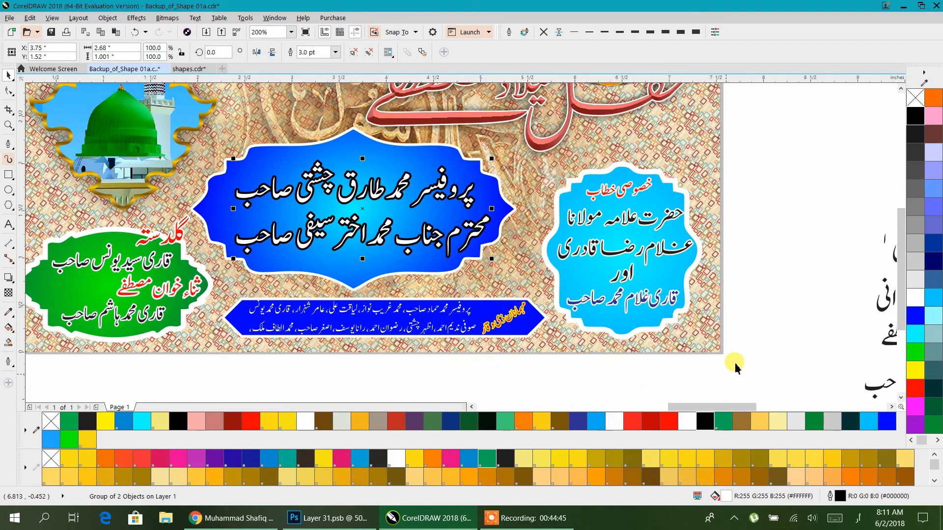
Correct the khateeb title on the pasteboard by inserting the missing ن so its first line reads وناظم
click(794, 250)
drag(676, 224, 592, 256)
scroll(580, 227, down, 2)
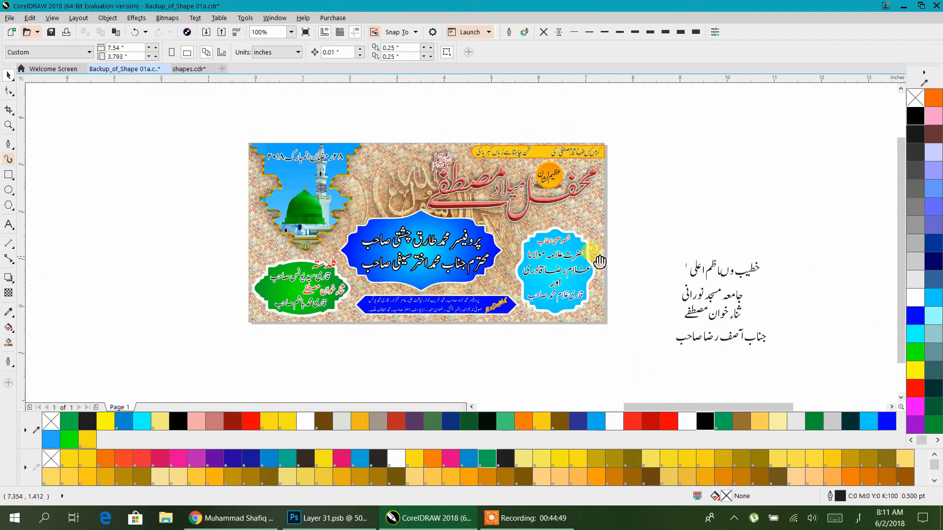
drag(738, 279, 479, 312)
double_click(729, 239)
scroll(495, 329, up, 1)
text(ن)
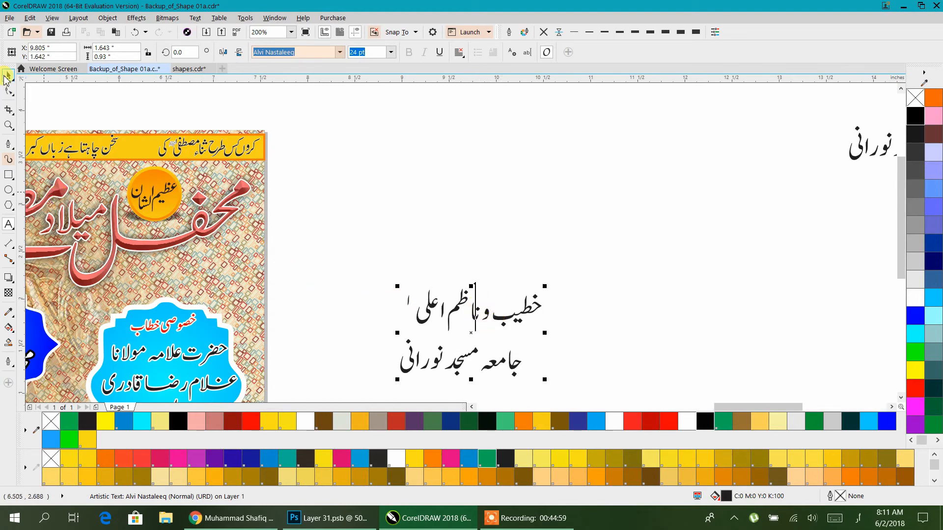
Move the separate reciter's name below the banner and spread the reciter heading and khateeb title apart on the pasteboard
scroll(496, 290, down, 1)
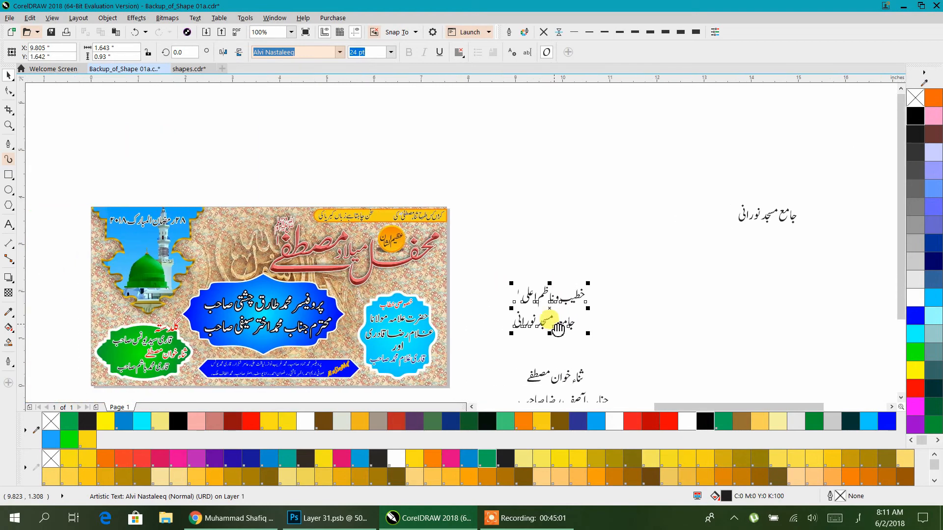
drag(506, 377, 573, 329)
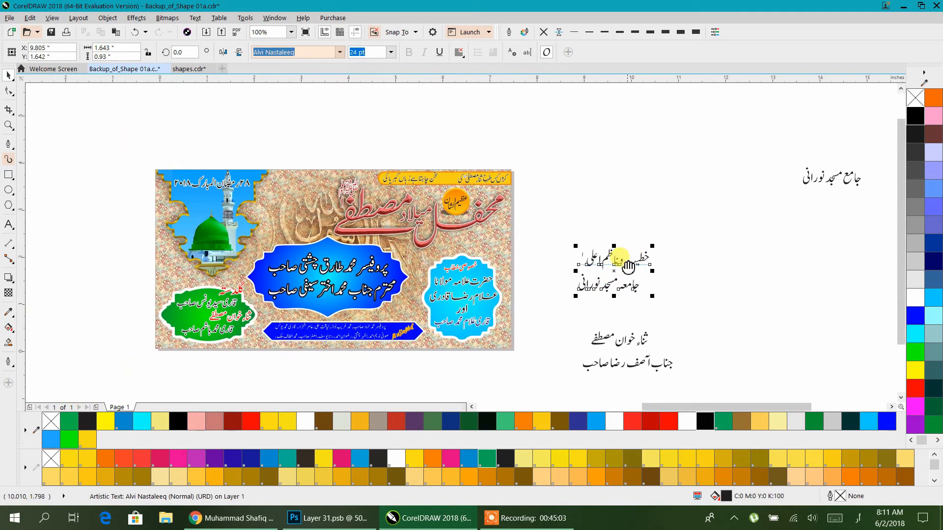
drag(641, 366, 496, 371)
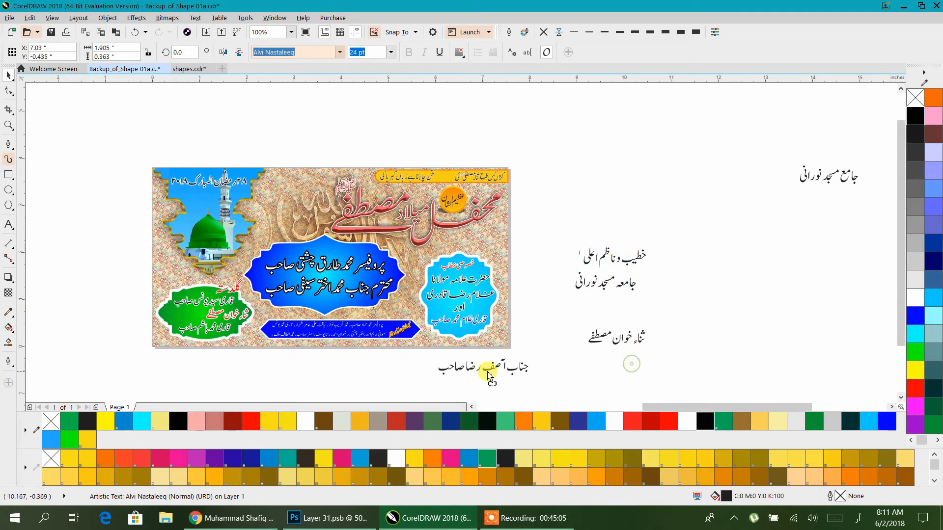
click(709, 298)
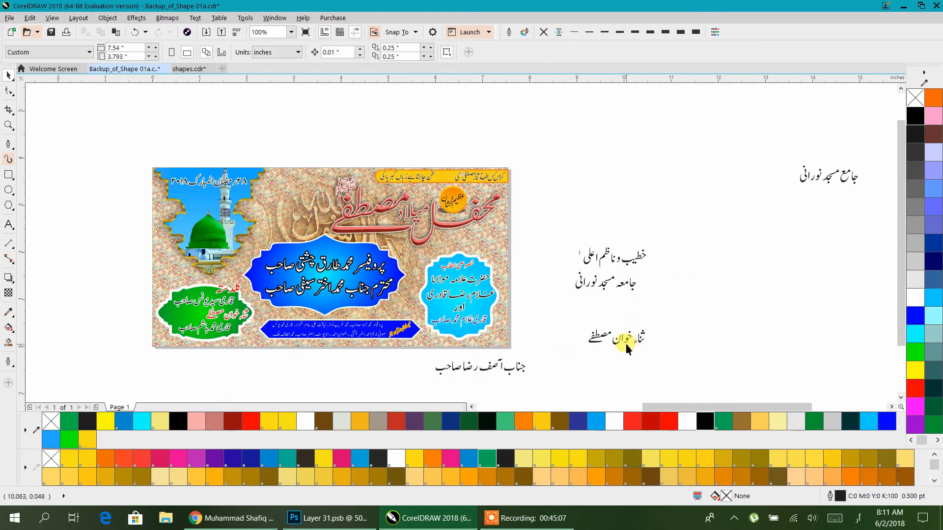
drag(629, 342, 809, 223)
drag(619, 281, 619, 322)
Remove the line break in the khateeb title so both lines run together as one line
scroll(619, 321, up, 4)
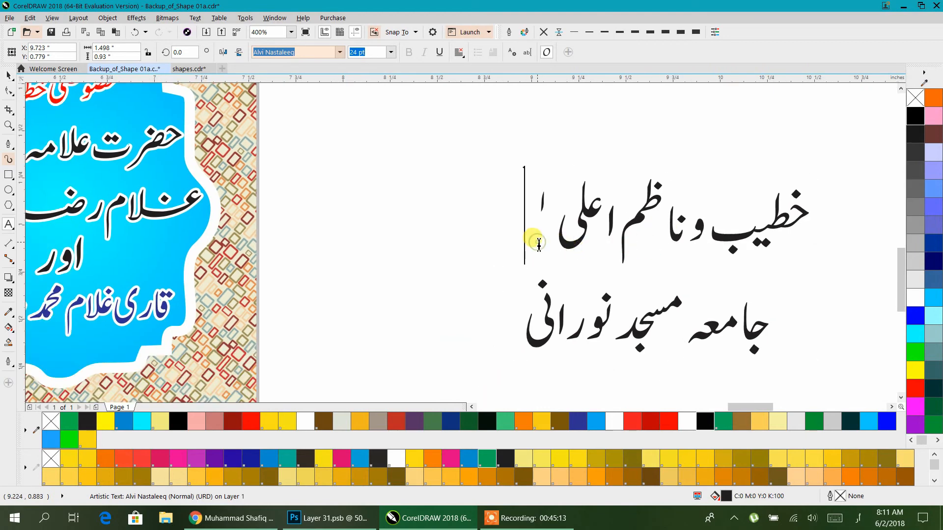
key(Delete)
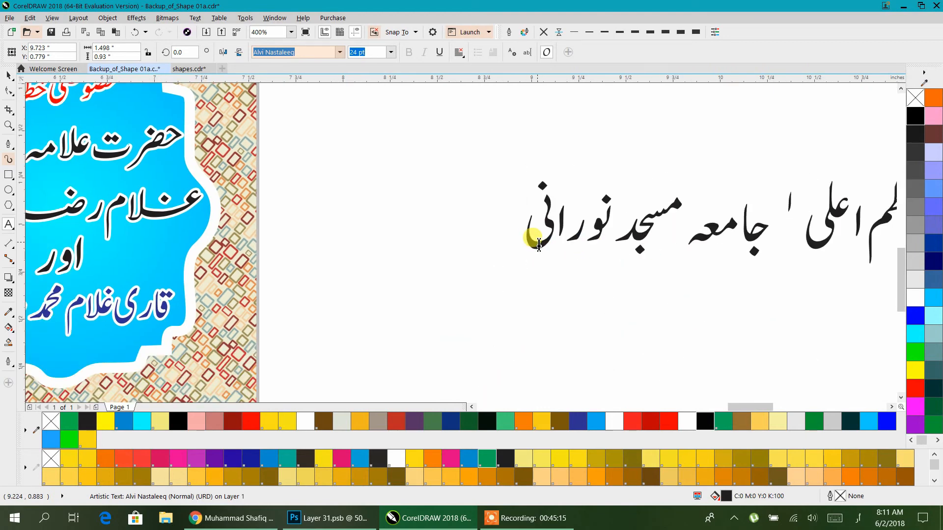
scroll(373, 177, down, 4)
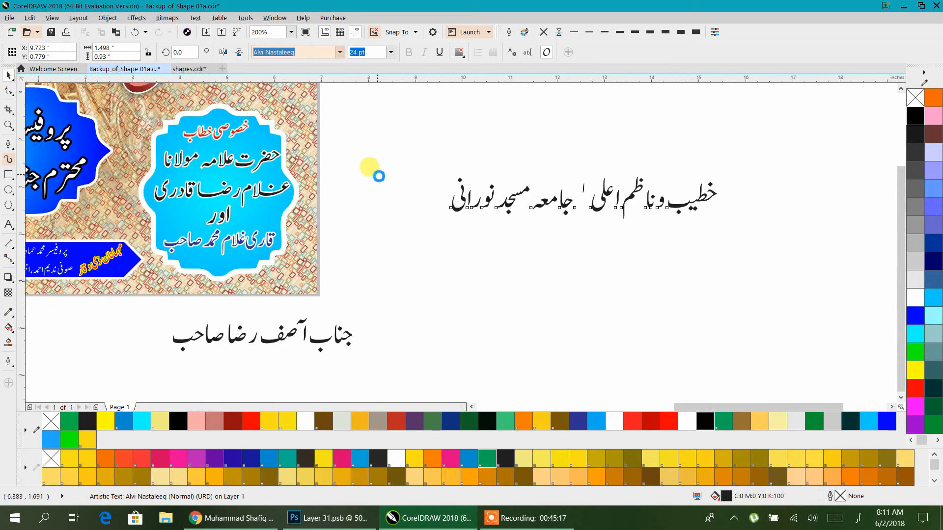
Shift the detached small alif onto the word اعلی with the Shape tool to form اعلیٰ
scroll(471, 245, up, 4)
scroll(479, 251, up, 5)
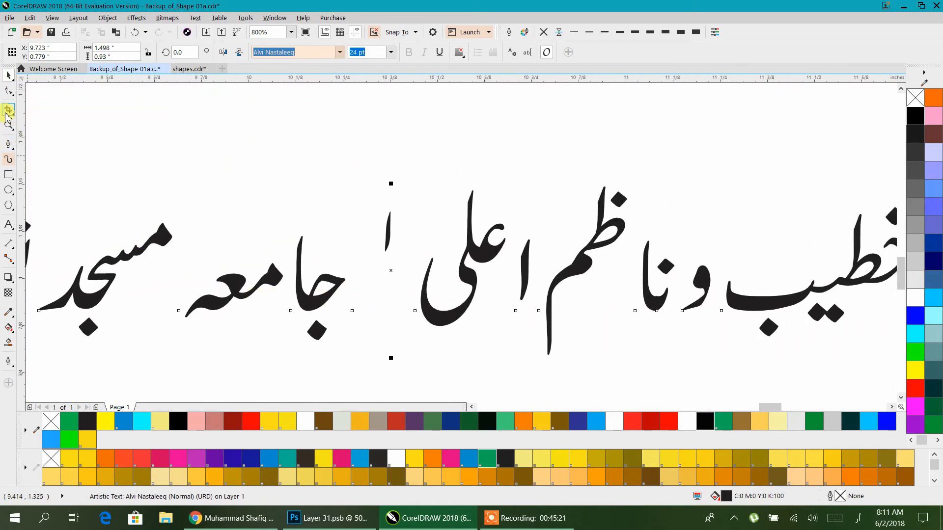
click(9, 91)
click(390, 269)
drag(352, 311, 421, 297)
scroll(378, 298, down, 1)
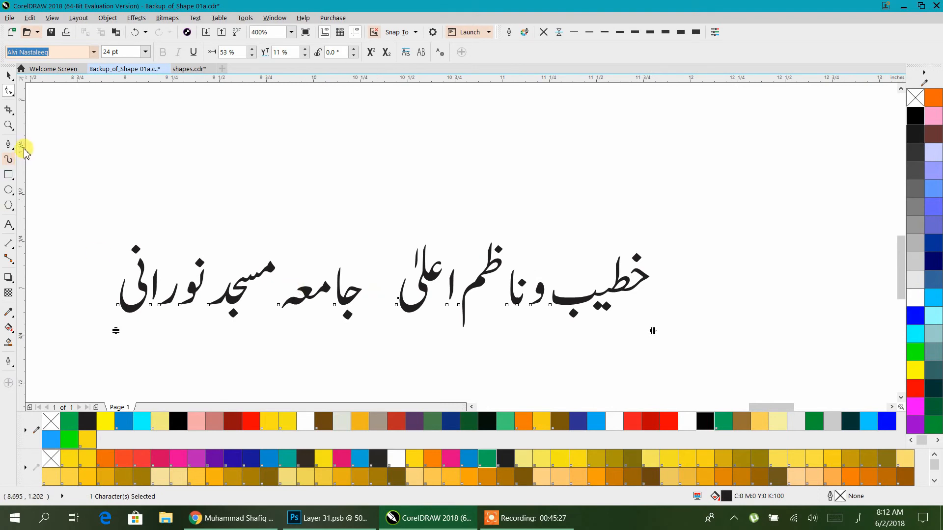
Shrink the single-line khateeb title to about 1.57 × 0.25 in and place it just above the banner
click(10, 78)
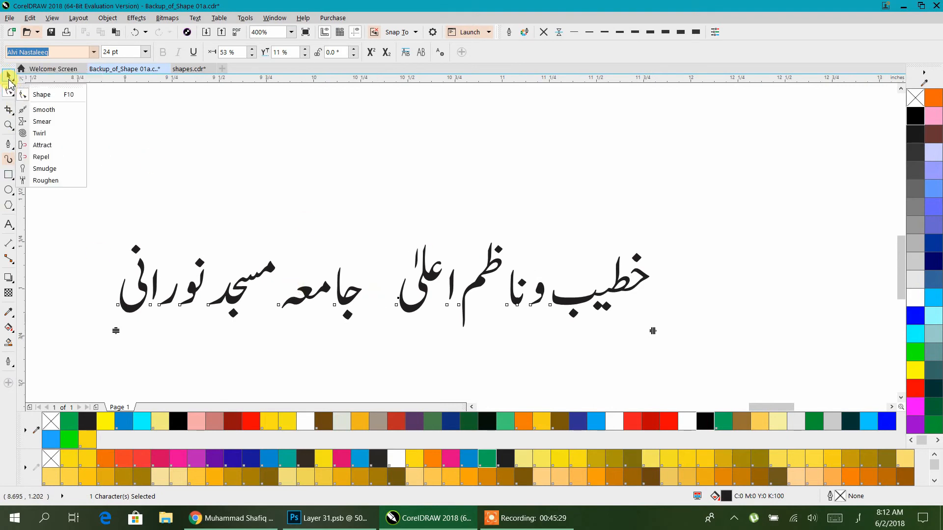
click(535, 289)
scroll(552, 293, down, 1)
scroll(553, 293, down, 1)
drag(573, 301, 678, 283)
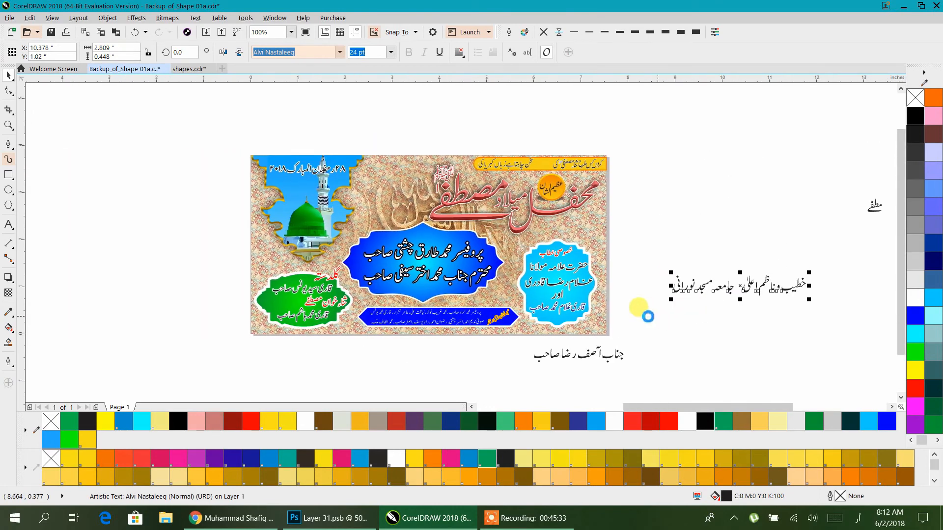
drag(720, 290, 385, 177)
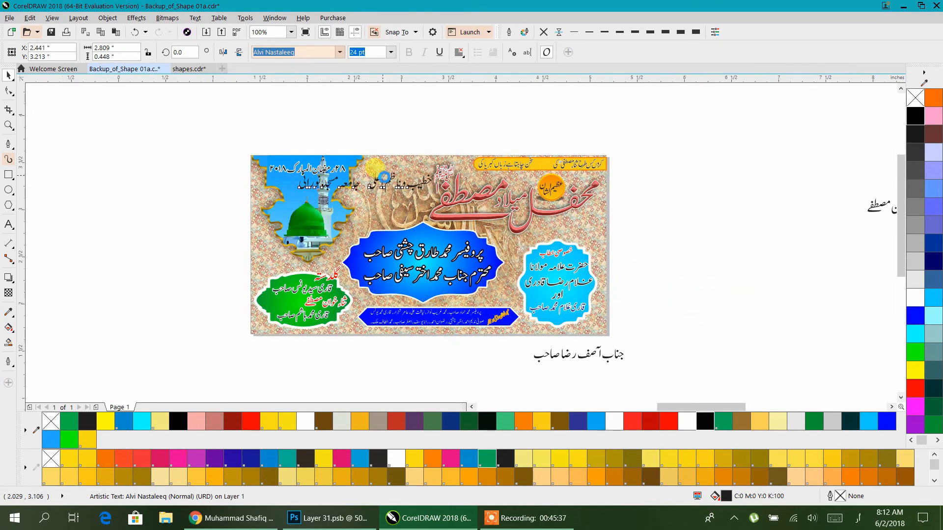
scroll(384, 177, up, 1)
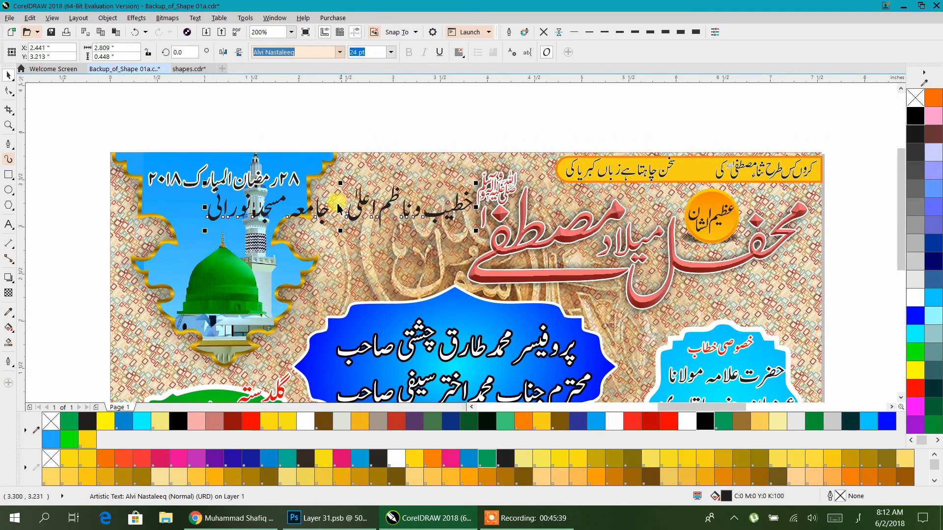
drag(204, 235, 318, 231)
drag(415, 197, 415, 109)
Convert the khateeb title to curves, break it into separate letters, and move جامعہ left against مسجد
scroll(392, 253, up, 3)
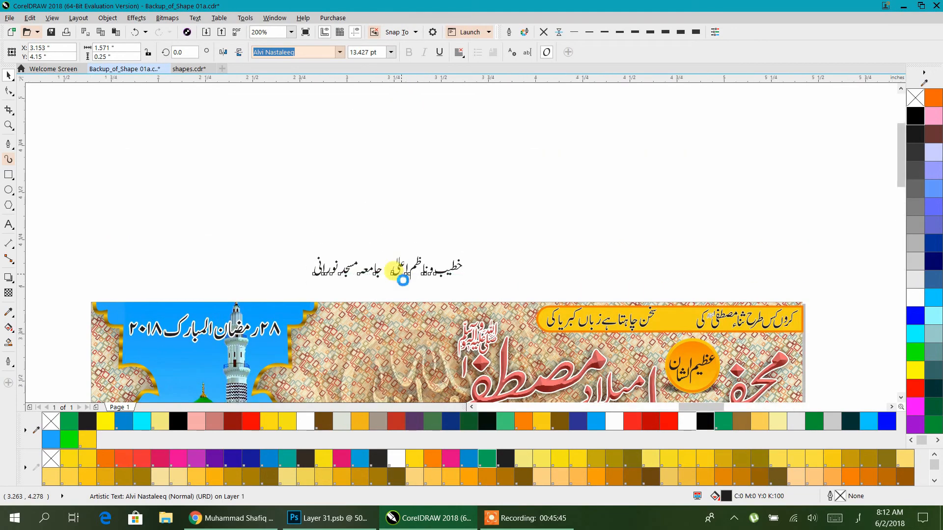
scroll(403, 280, up, 3)
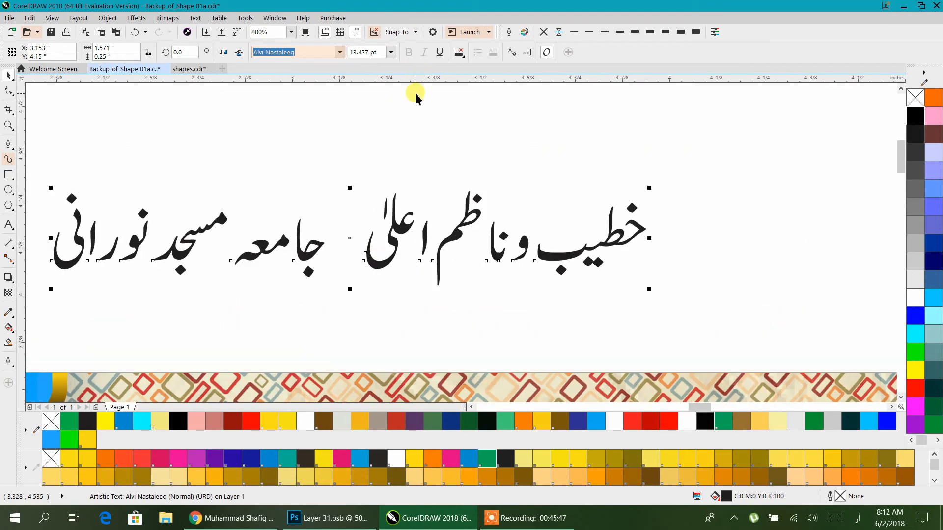
key(ctrl+q)
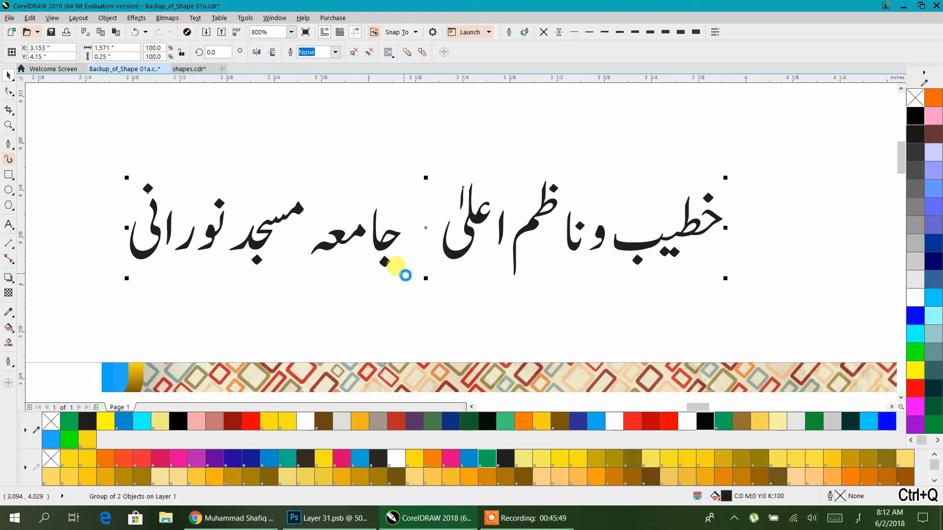
drag(421, 159, 312, 291)
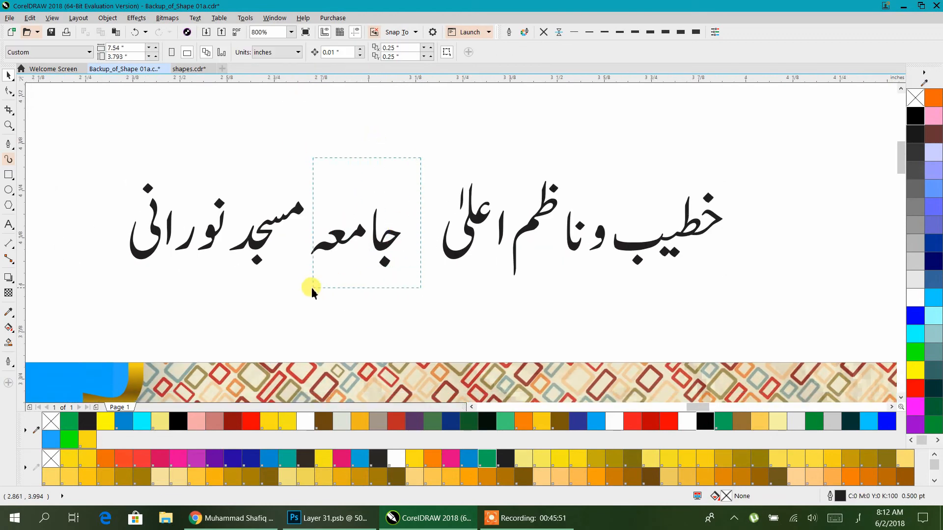
click(330, 243)
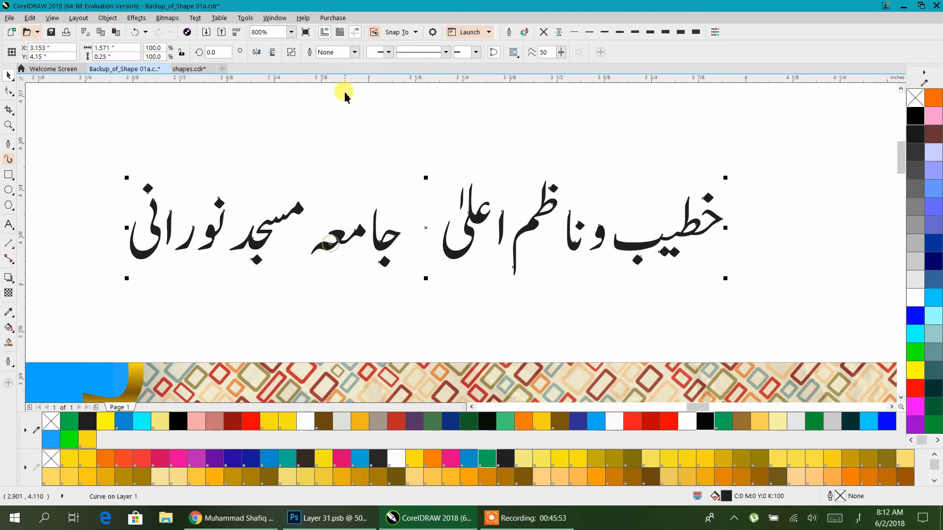
click(290, 51)
drag(410, 157, 310, 293)
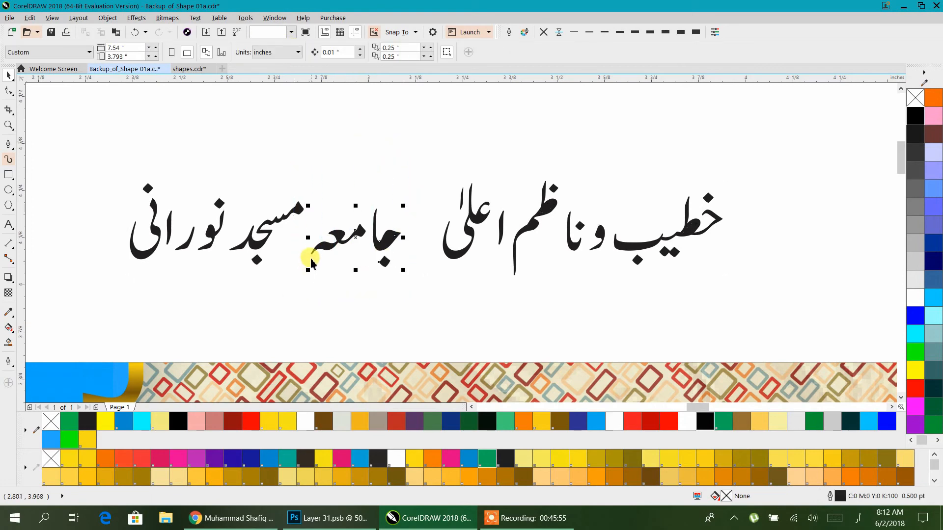
drag(316, 250, 281, 250)
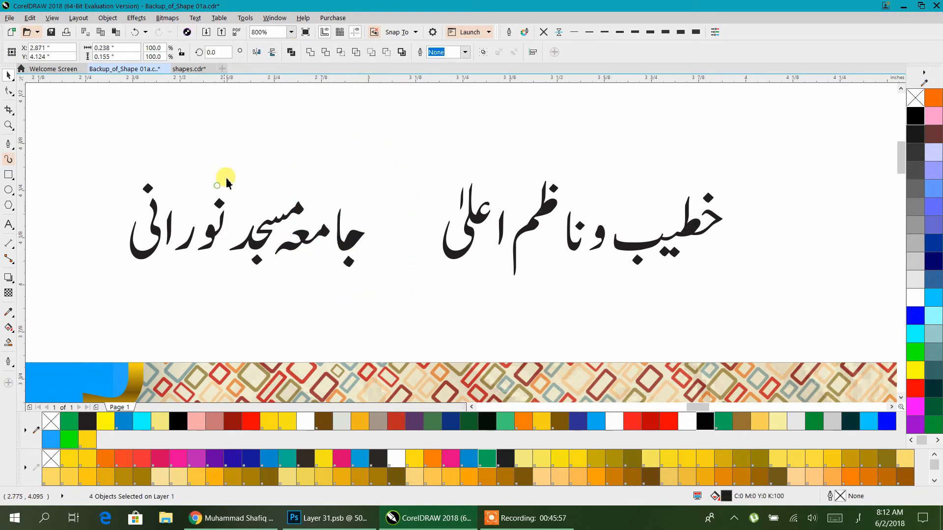
Shift the letters نورا left against the final نی to tighten the word نورانی
click(226, 184)
scroll(159, 252, up, 2)
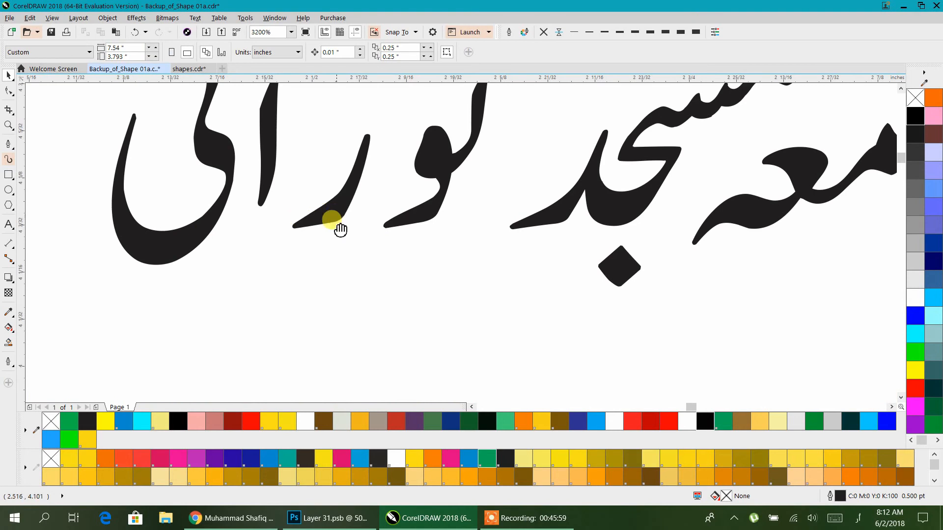
drag(340, 230, 288, 280)
click(309, 201)
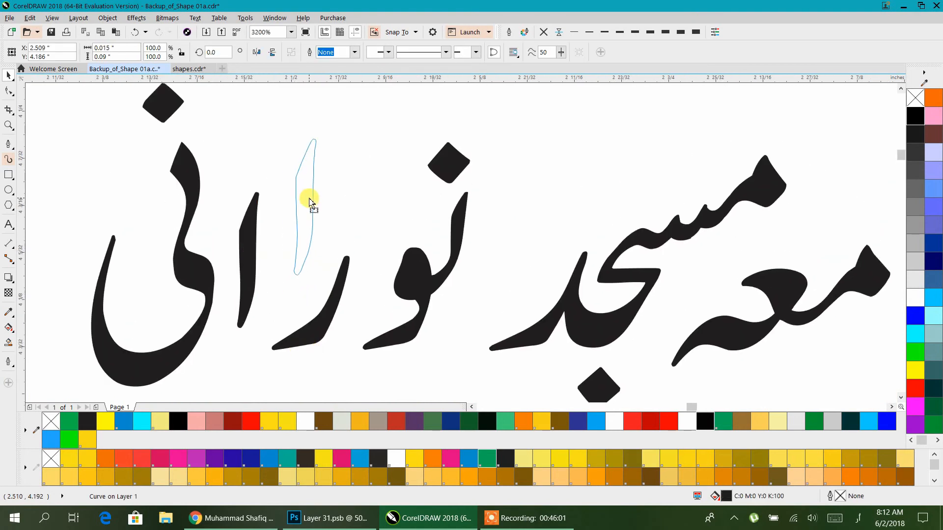
drag(309, 202, 310, 202)
click(484, 186)
drag(422, 264, 247, 380)
drag(311, 336, 248, 336)
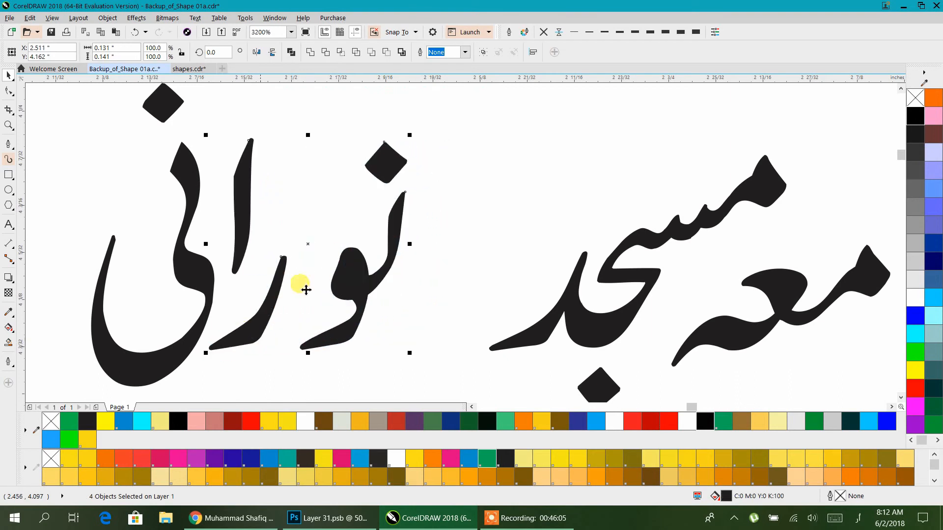
Close the gaps between the title's words by moving the remaining word groups left towards نورانی
scroll(344, 260, down, 1)
drag(152, 144, 411, 368)
drag(347, 293, 415, 311)
key(Escape)
scroll(419, 322, down, 1)
scroll(419, 321, right, 3)
drag(200, 190, 487, 355)
drag(415, 300, 488, 310)
scroll(511, 347, right, 2)
scroll(446, 348, right, 2)
key(Escape)
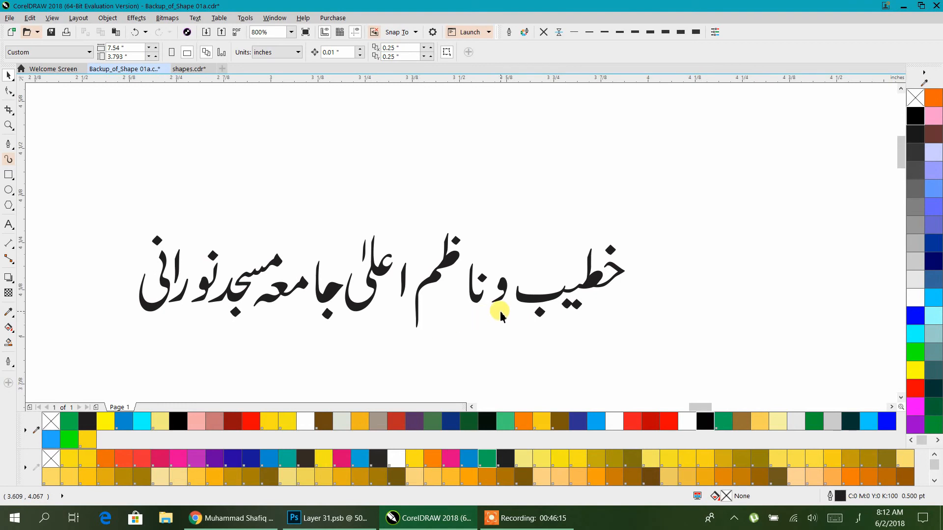
Stack the letters و and نا above the tail of خطیب
drag(507, 289, 542, 268)
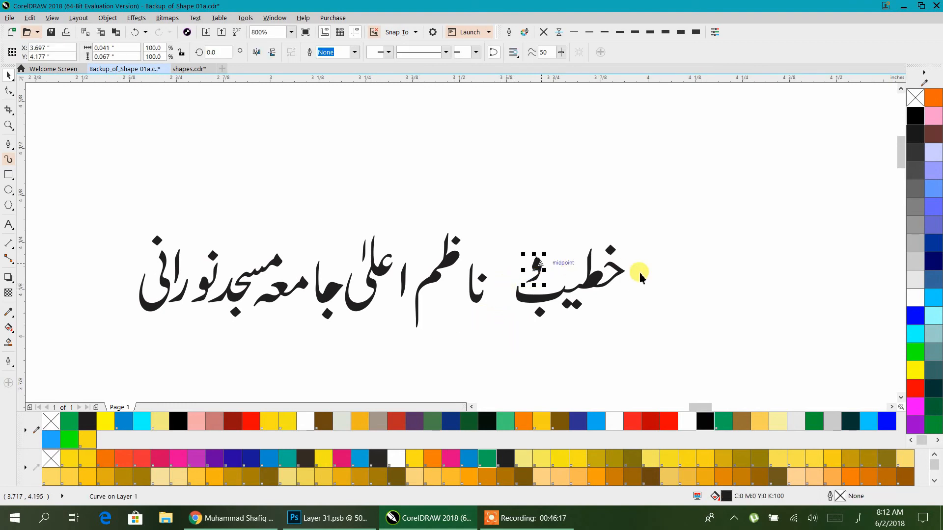
drag(467, 264, 515, 261)
drag(568, 206, 376, 306)
scroll(353, 325, up, 2)
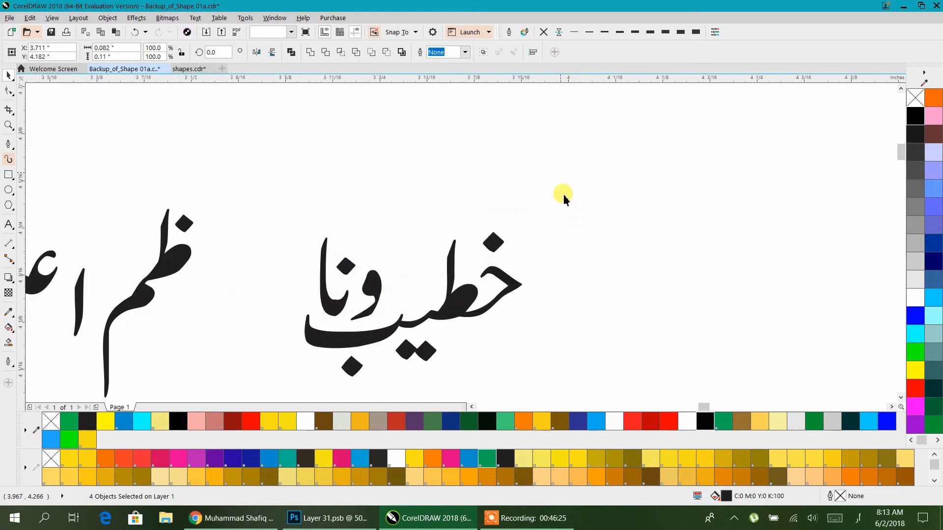
click(562, 194)
Move the stacked خطیب ونا letters left against ظم to close the remaining gap in the title line
scroll(272, 402, down, 1)
drag(272, 403, 274, 400)
drag(313, 282, 210, 308)
drag(328, 346, 454, 349)
scroll(499, 307, down, 1)
drag(506, 307, 557, 303)
Combine all the letters of the khateeb and mosque title into a single object
drag(583, 187, 68, 364)
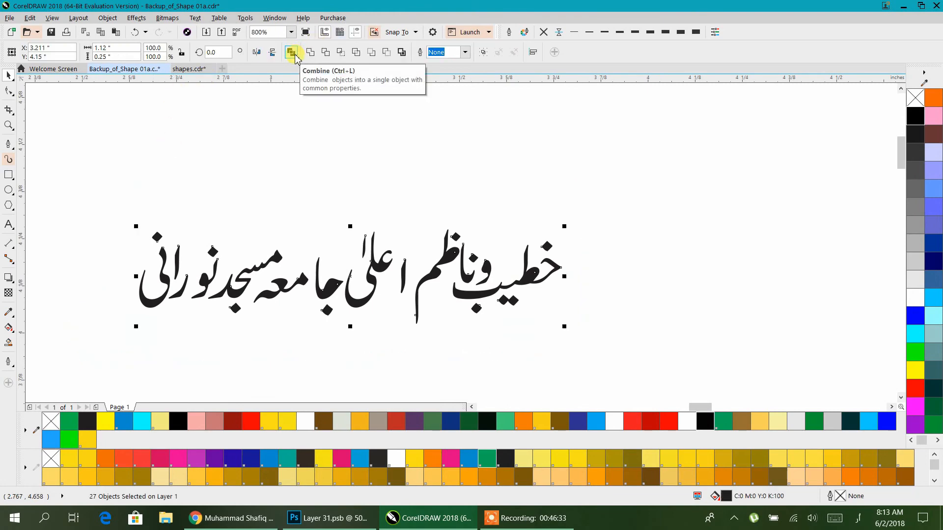
click(295, 55)
click(358, 170)
Move the combined title onto the banner between the mosque photo and the main heading, and enlarge it to about 132%
scroll(446, 166, down, 1)
scroll(443, 186, down, 3)
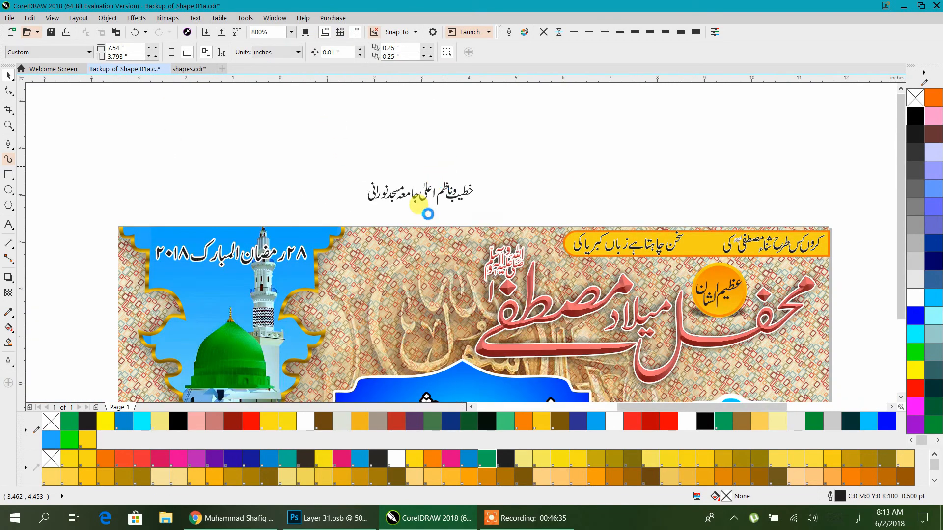
scroll(403, 244, up, 2)
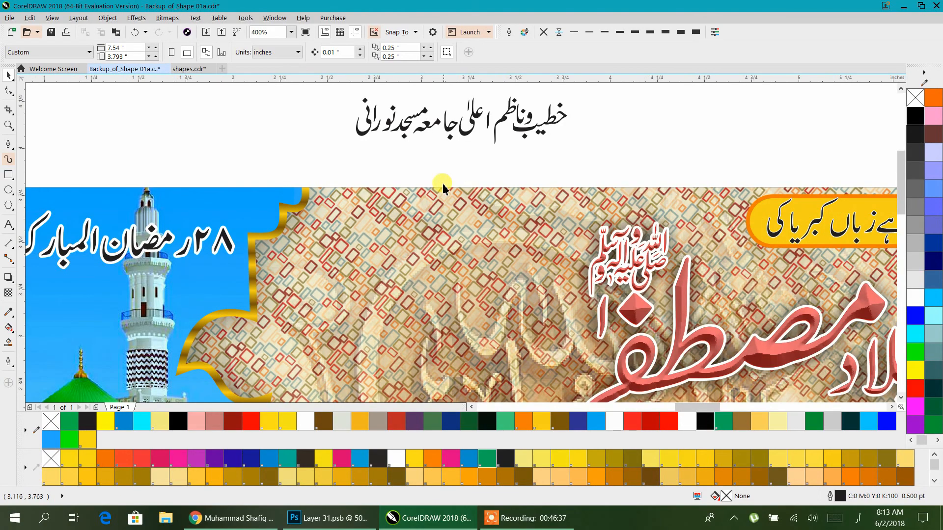
drag(449, 131, 378, 267)
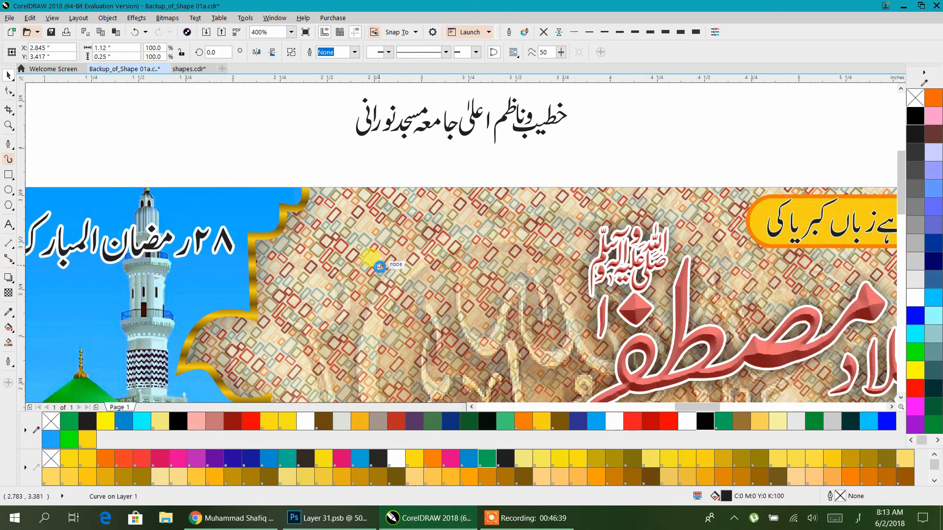
drag(502, 285, 560, 324)
drag(486, 286, 485, 350)
drag(462, 282, 460, 155)
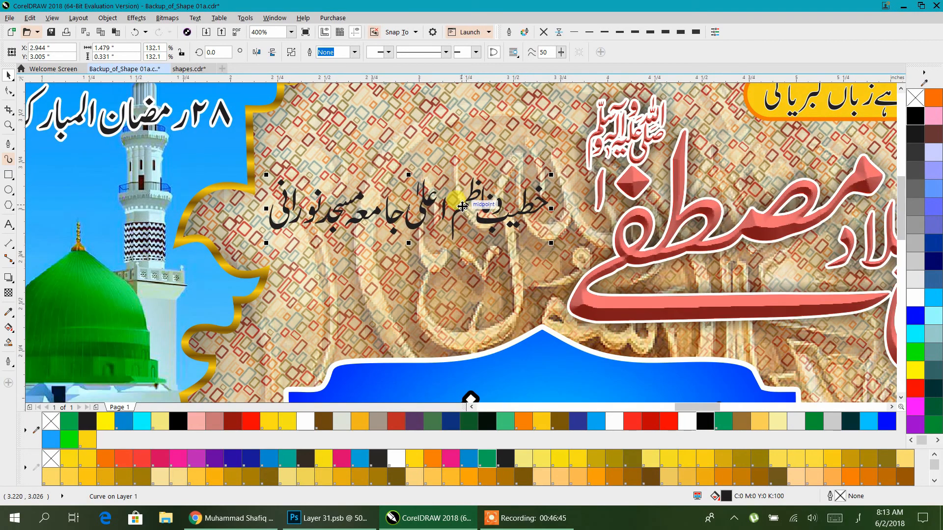
Draw a rectangle about 2.018 by 0.359 in around the title and place a copy directly below it
click(7, 175)
drag(188, 173, 569, 242)
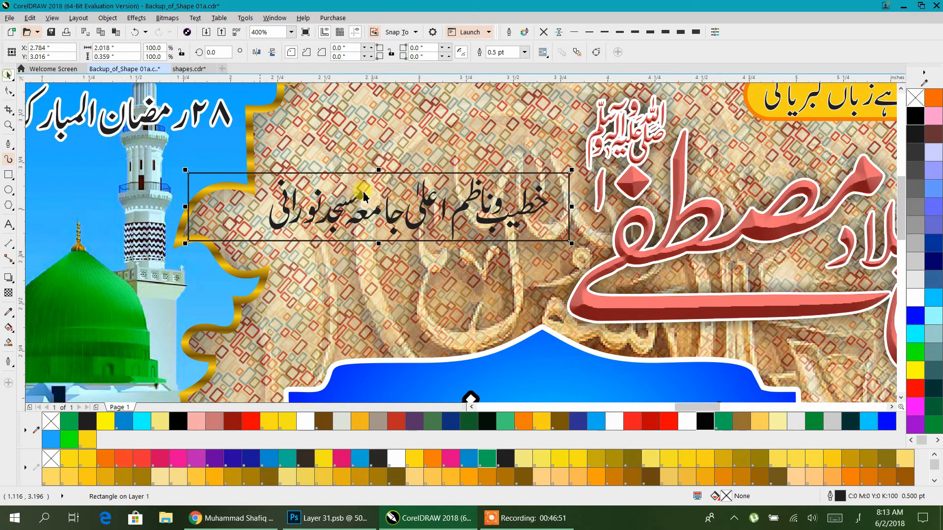
drag(379, 173, 378, 241)
click(194, 210)
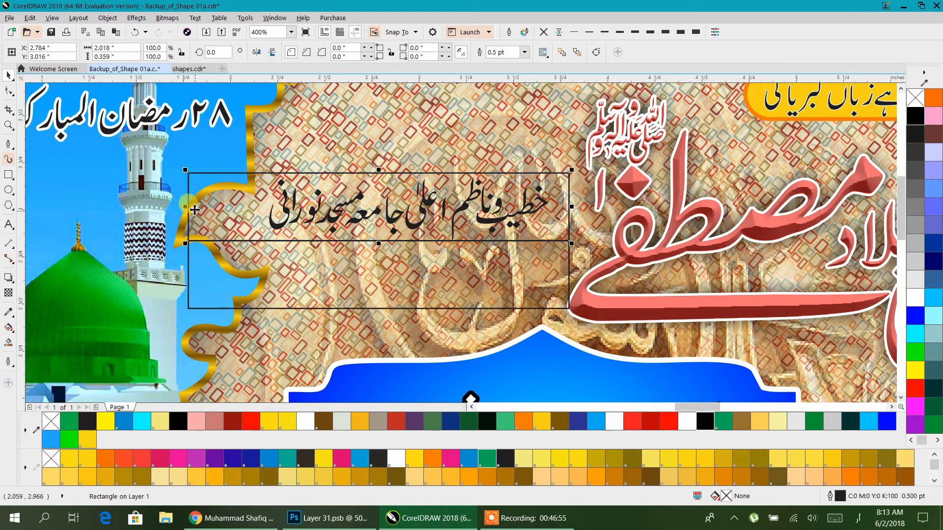
Narrow the upper rectangle to about 1.53 in to fit the title, and align the lower rectangle's right edge with it
drag(188, 209, 261, 207)
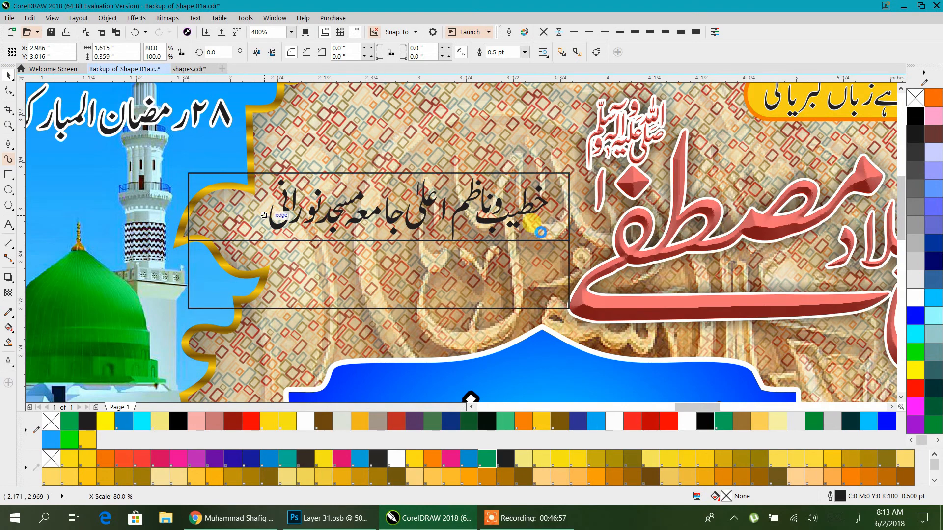
drag(572, 206, 554, 206)
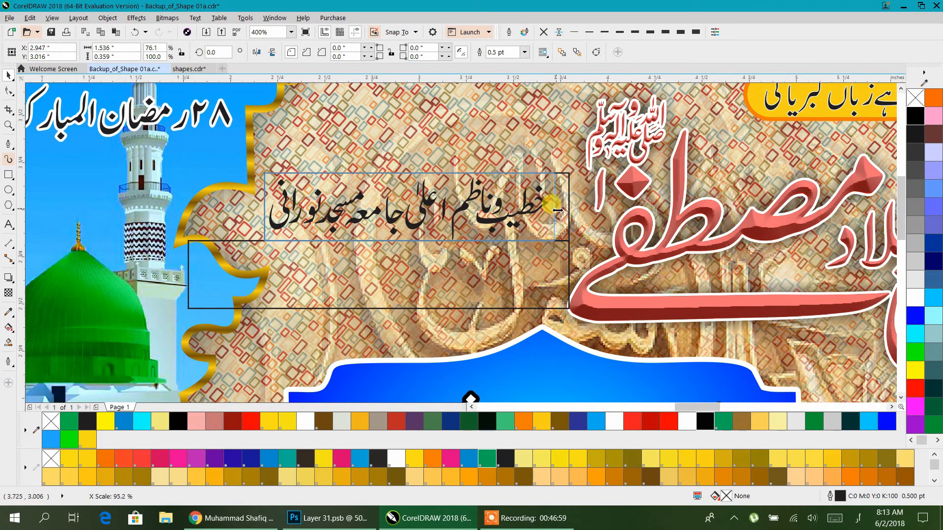
click(513, 254)
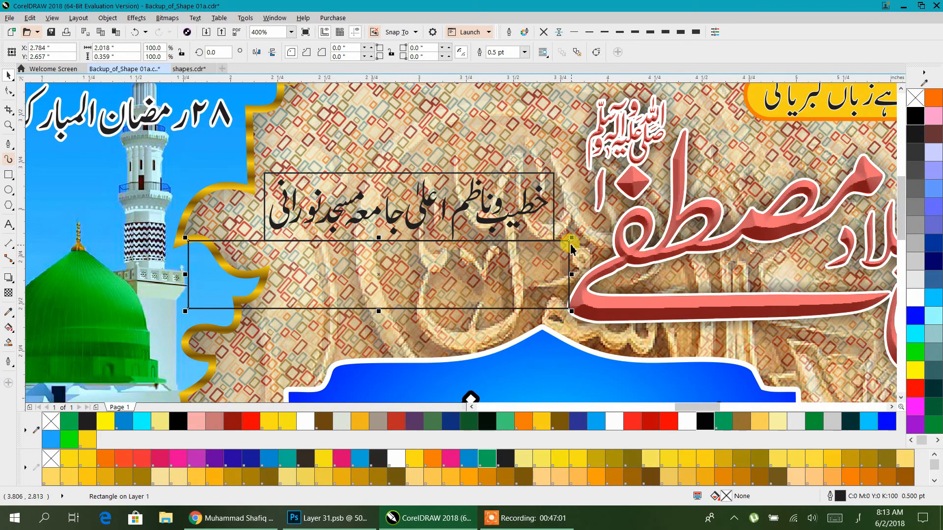
drag(569, 242, 555, 244)
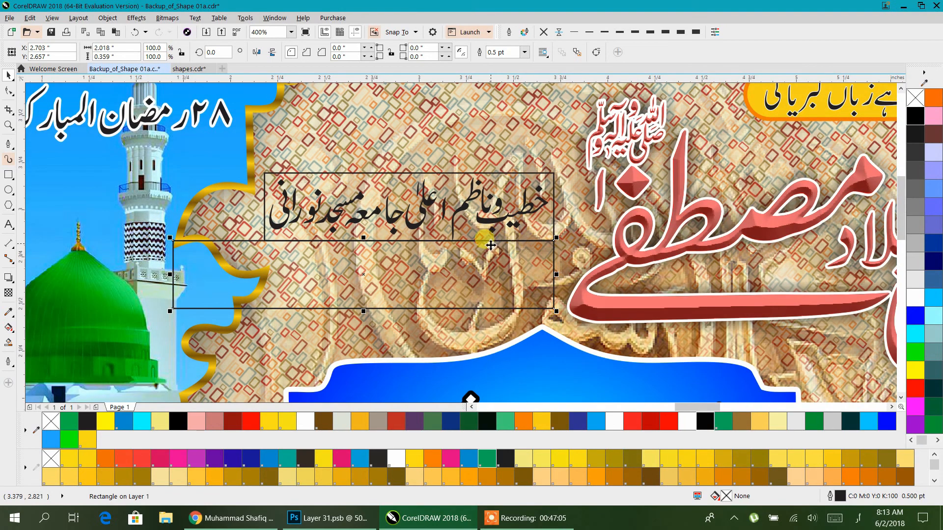
Fill both rectangles with white and bring the black title line in front of them
shift+click(322, 183)
click(917, 298)
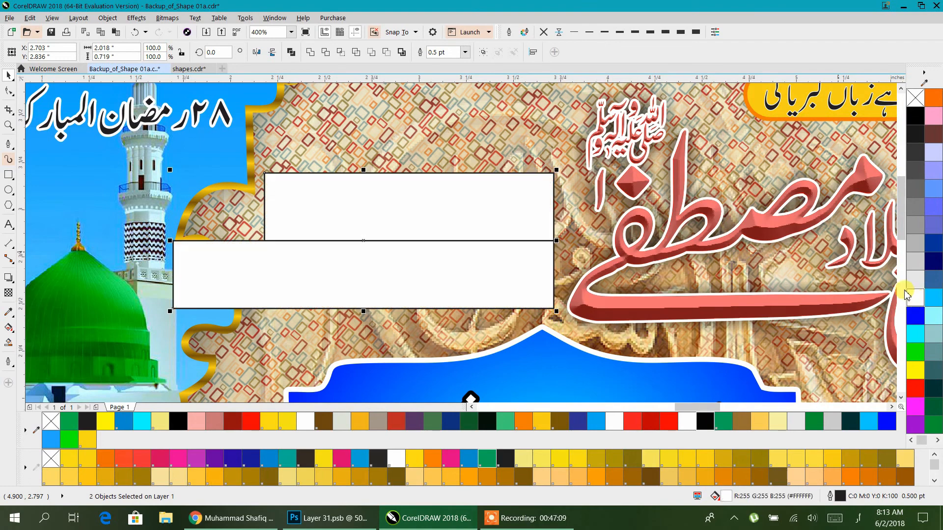
scroll(440, 198, down, 4)
click(406, 187)
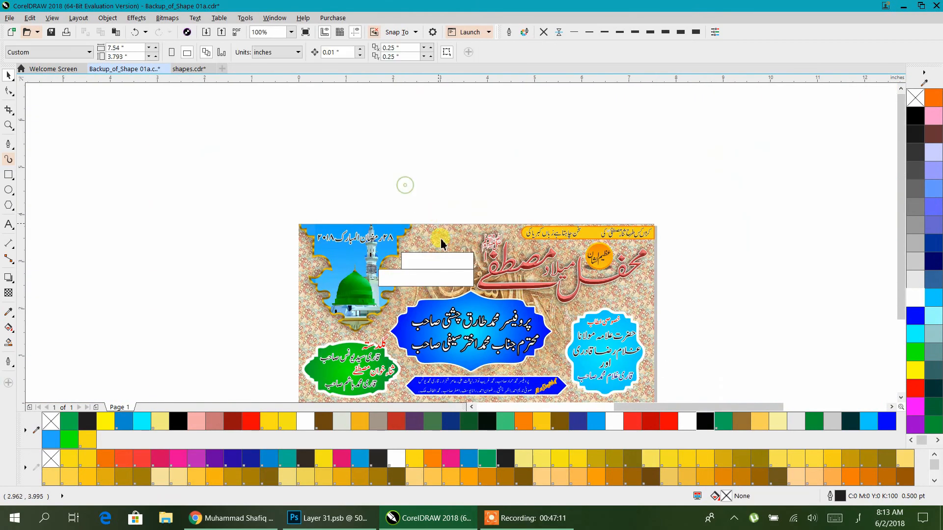
scroll(442, 257, up, 2)
drag(508, 148, 362, 312)
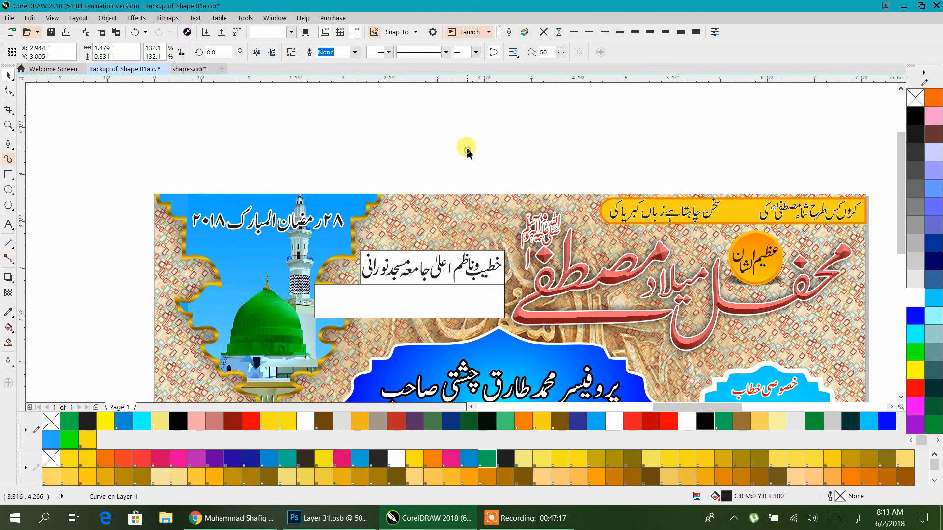
click(467, 151)
Place the khateeb's name text in the lower white box and scale it to about 20.9 pt to fit inside
scroll(491, 236, down, 2)
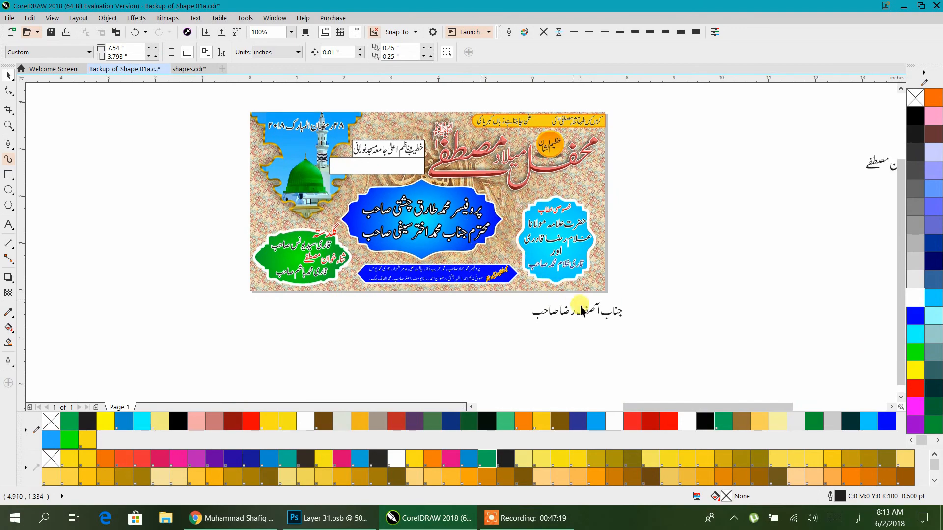
drag(588, 314, 380, 165)
scroll(378, 157, up, 4)
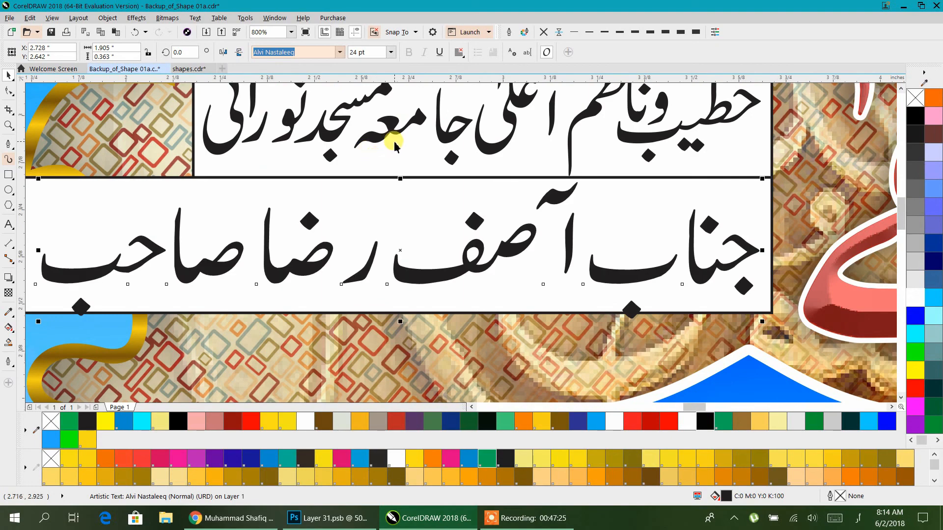
scroll(421, 227, down, 2)
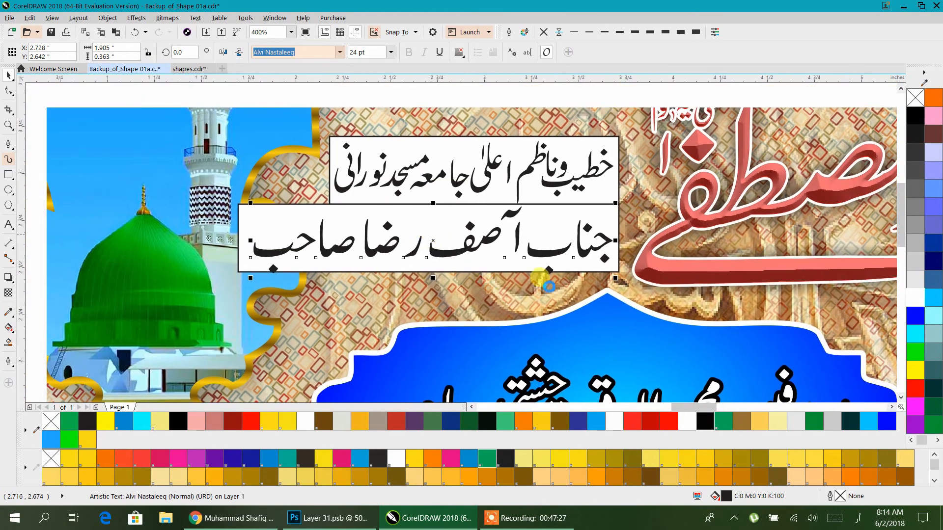
mouse_move(614, 280)
mouse_down()
mouse_move(581, 267)
mouse_move(604, 268)
mouse_up()
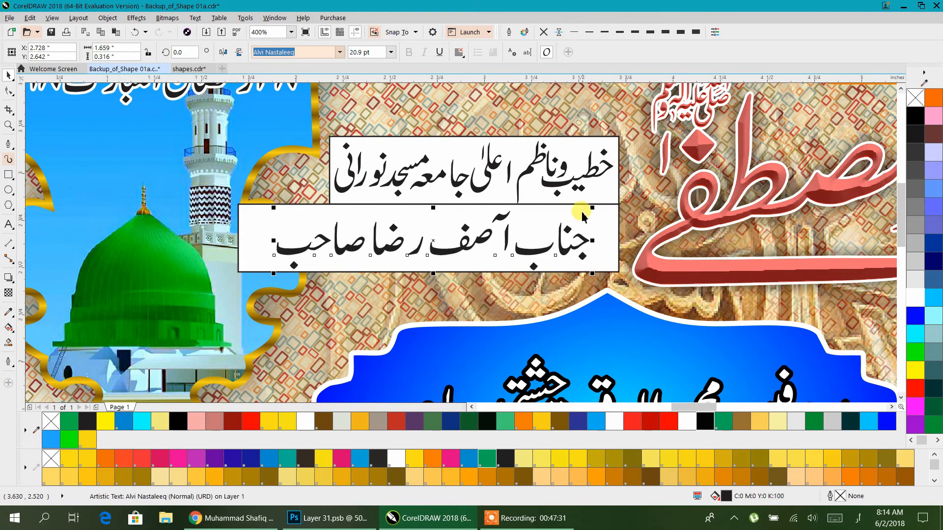
scroll(478, 227, up, 2)
drag(465, 239, 485, 259)
scroll(485, 240, down, 1)
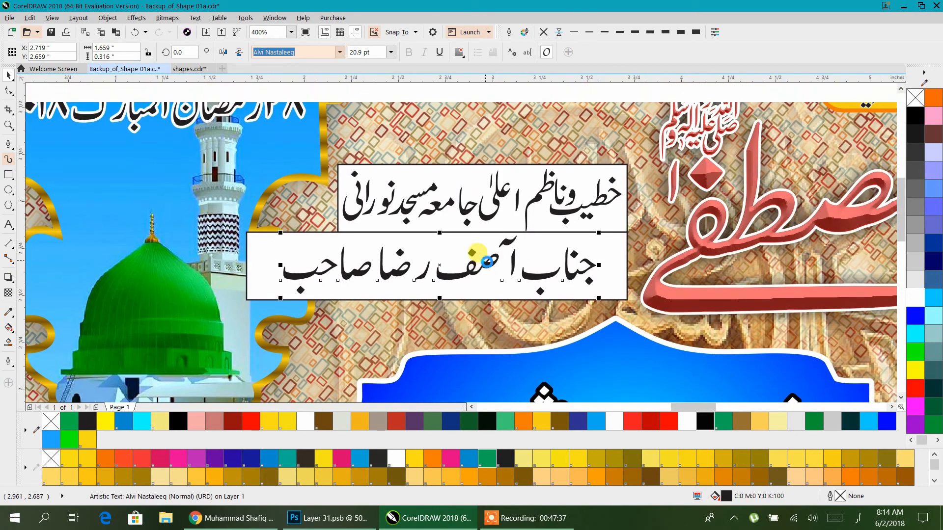
scroll(486, 261, down, 3)
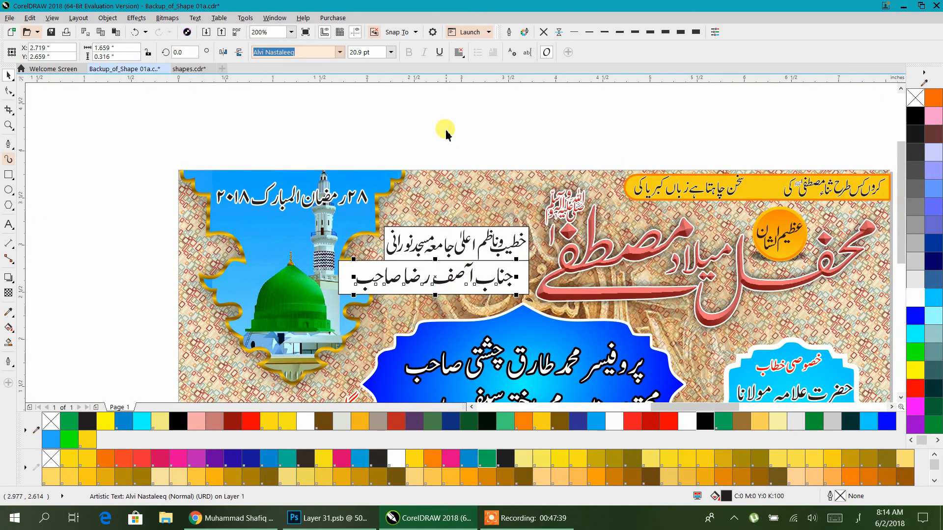
Round the corners of both white boxes, giving the lower one a radius of about 0.134 in
click(446, 126)
click(411, 232)
scroll(411, 234, up, 1)
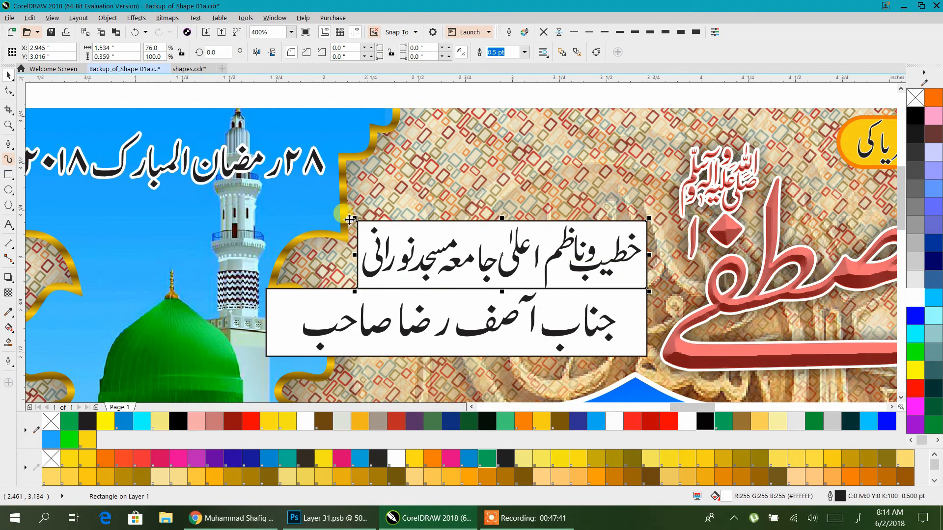
click(9, 91)
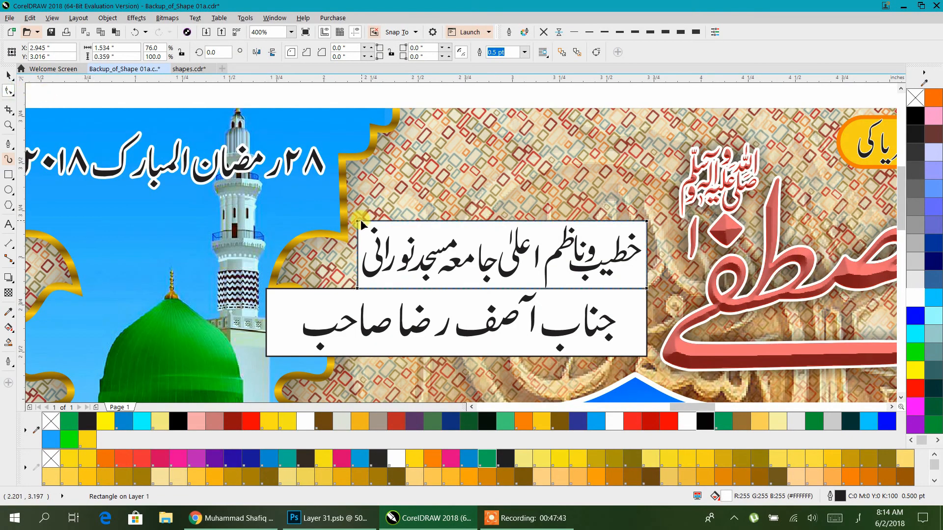
drag(359, 221, 352, 318)
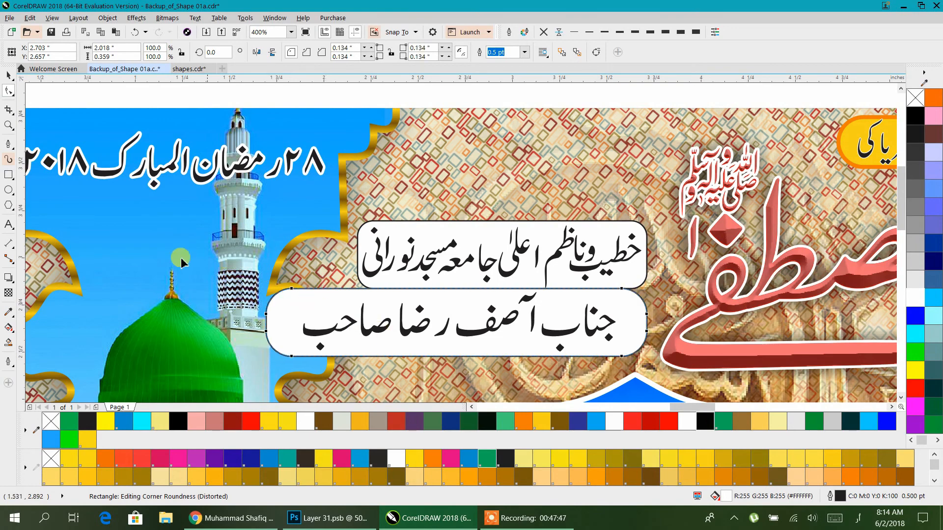
click(8, 75)
Nudge the upper box and its title up together by 0.04 in to separate them from the name box
scroll(336, 136, up, 1)
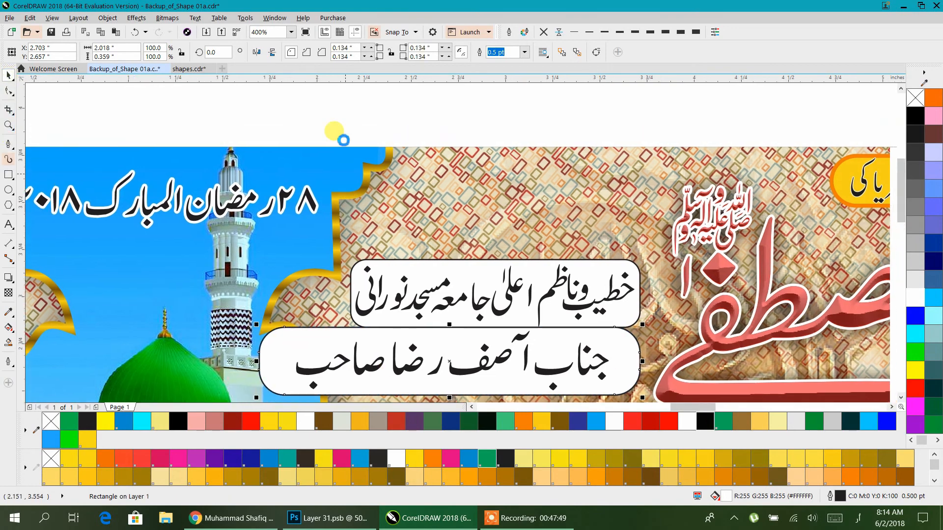
drag(260, 98, 646, 345)
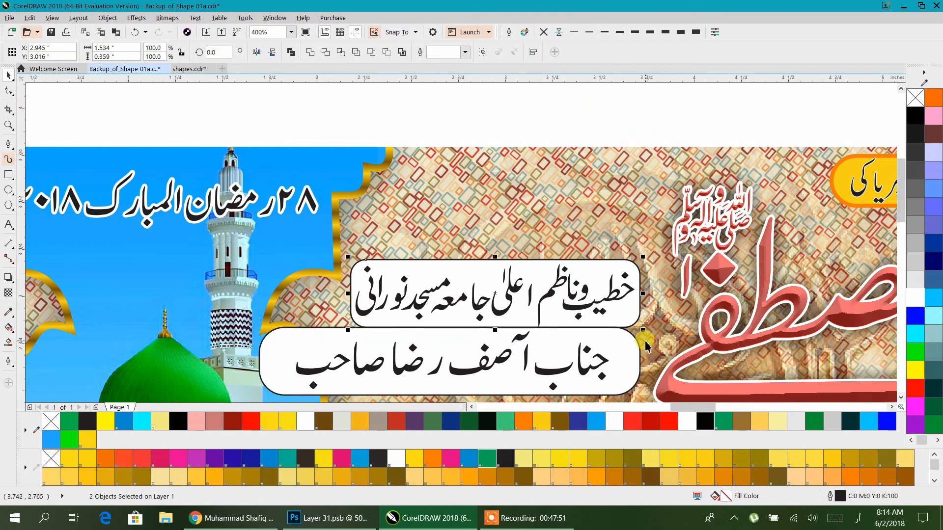
key(Up)
key(Up)
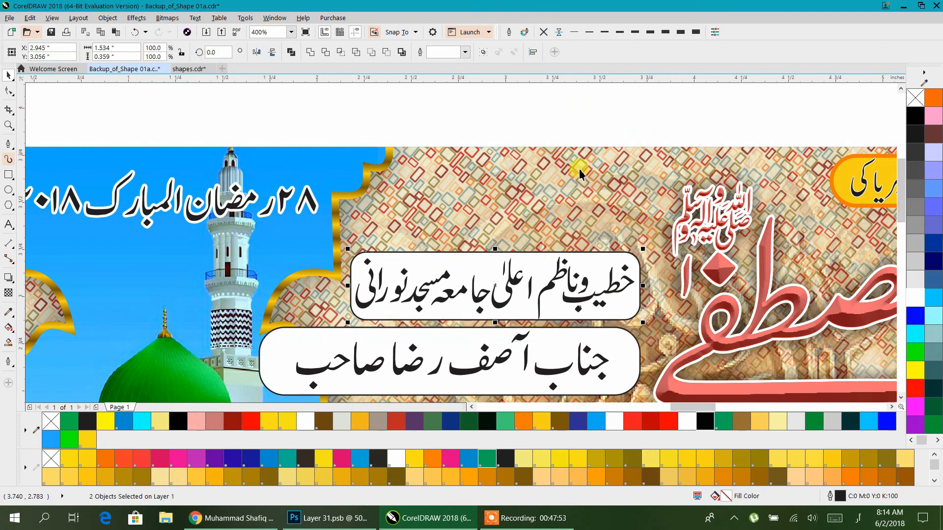
scroll(519, 316, down, 1)
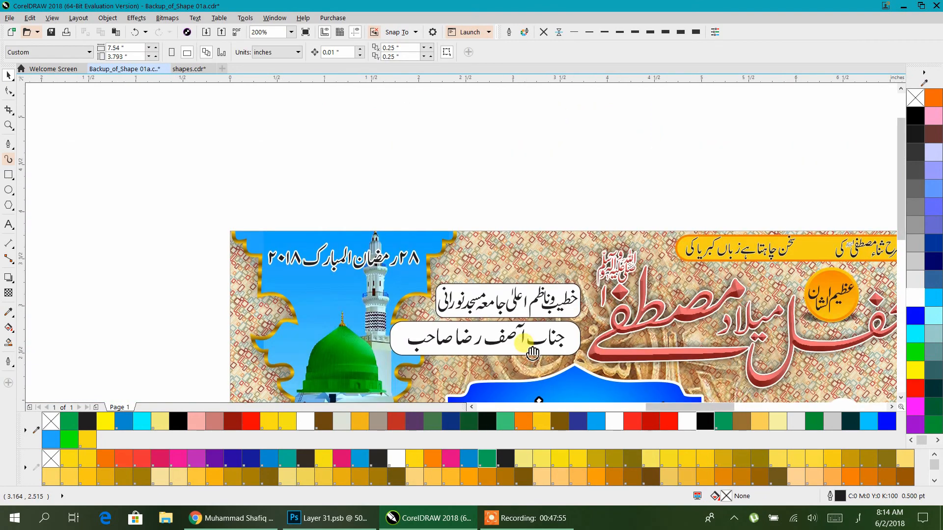
Delete the three leftover text objects lying outside the banner on its right
drag(522, 348, 409, 197)
scroll(413, 205, down, 1)
drag(430, 245, 294, 252)
scroll(393, 239, down, 1)
scroll(393, 239, down, 1)
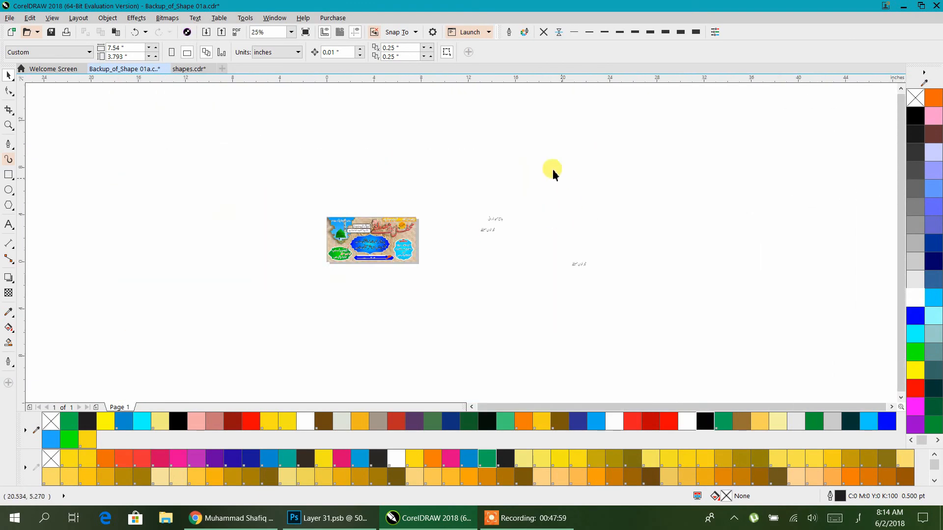
drag(465, 197, 644, 323)
key(Delete)
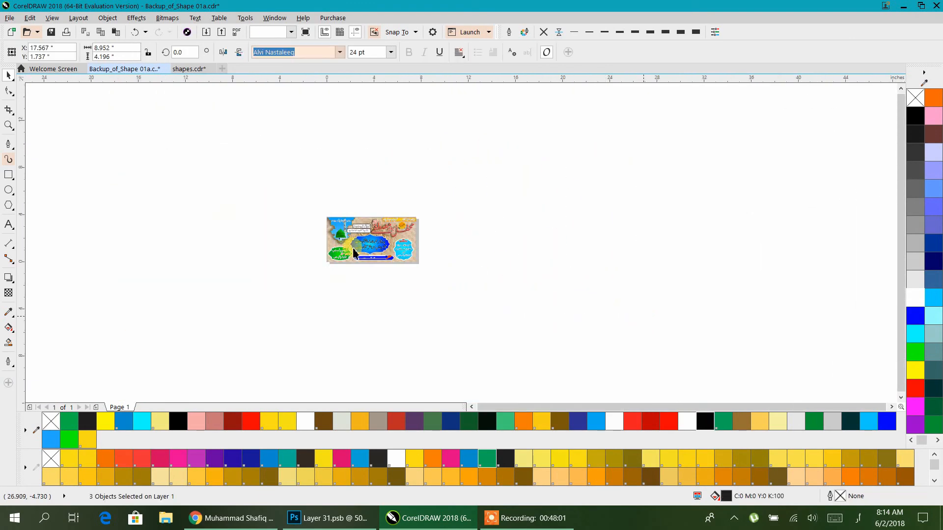
Change the fill of the arrow-ended guest list bar at the banner's bottom to red
scroll(361, 232, up, 2)
drag(339, 291, 354, 286)
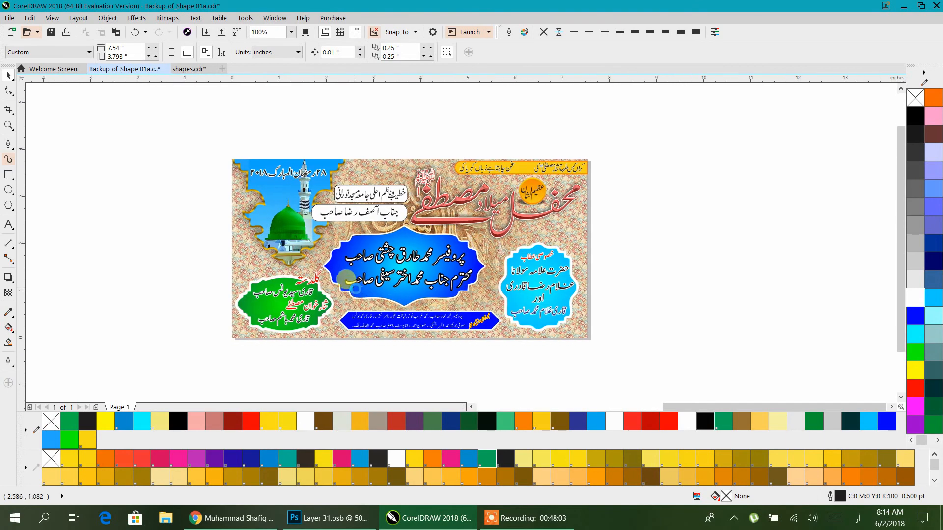
scroll(403, 301, up, 1)
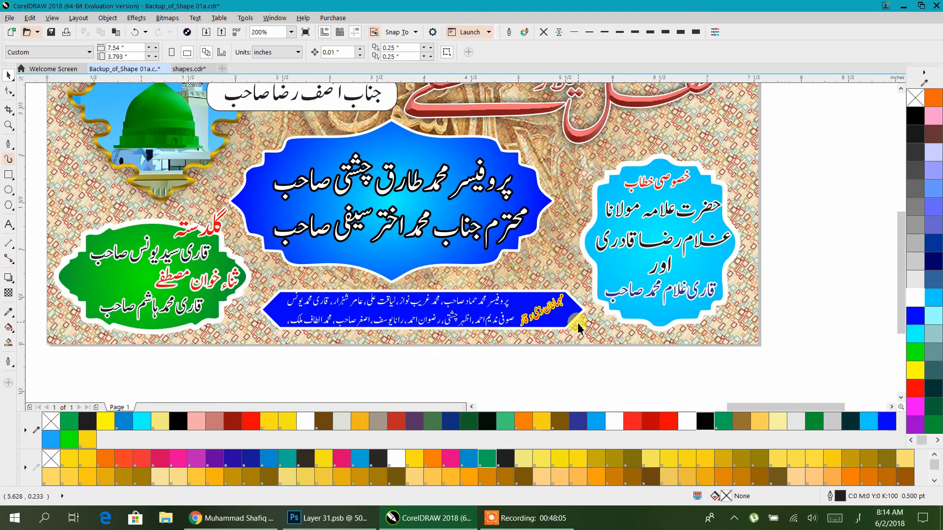
click(568, 323)
click(669, 422)
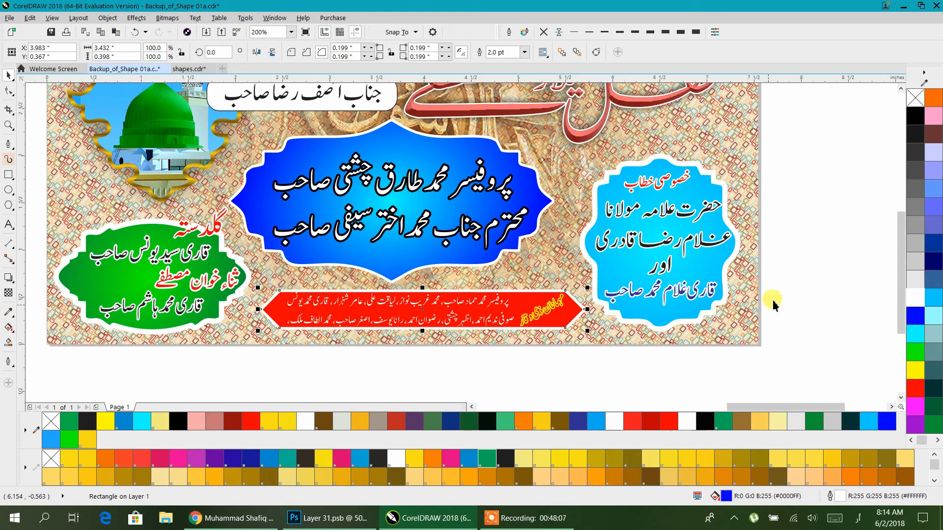
click(779, 295)
Recolour the slanted label at the pointed end of the red guest bar with a yellow fill and a Grass Green outline
scroll(558, 323, up, 1)
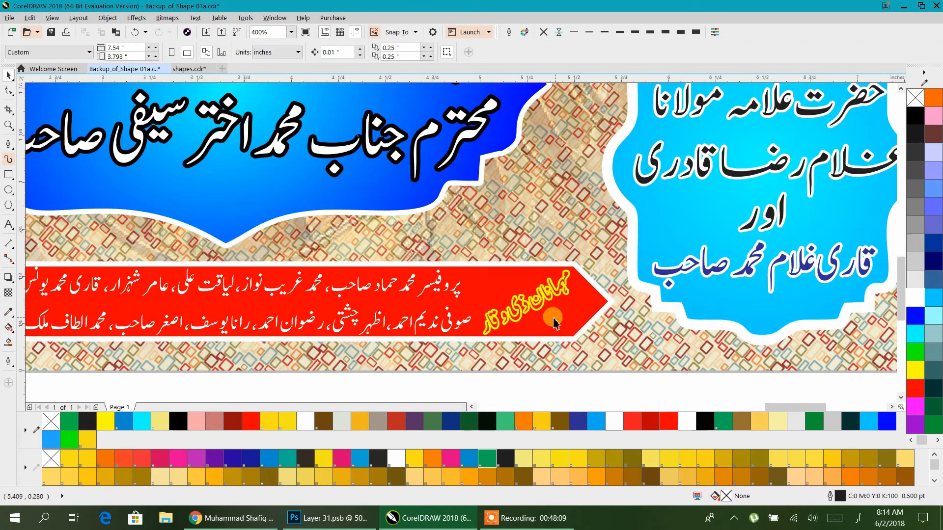
click(524, 331)
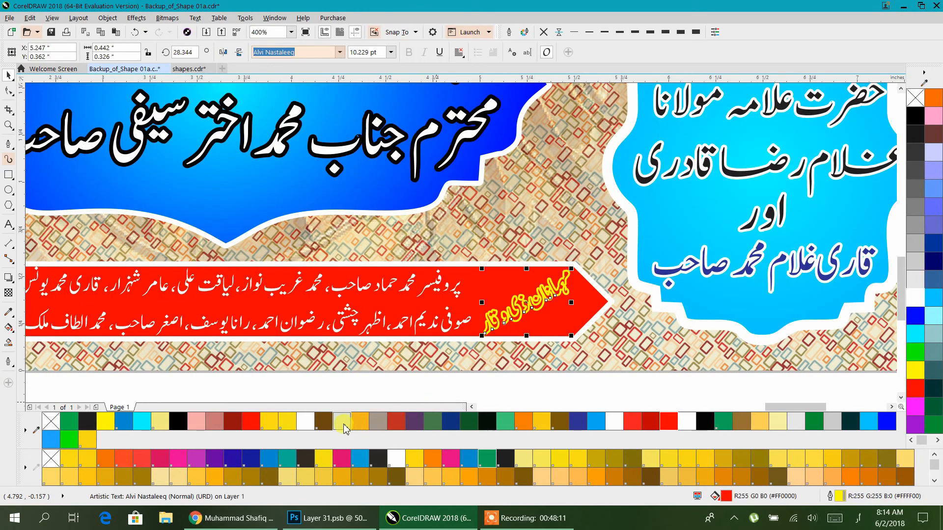
click(799, 422)
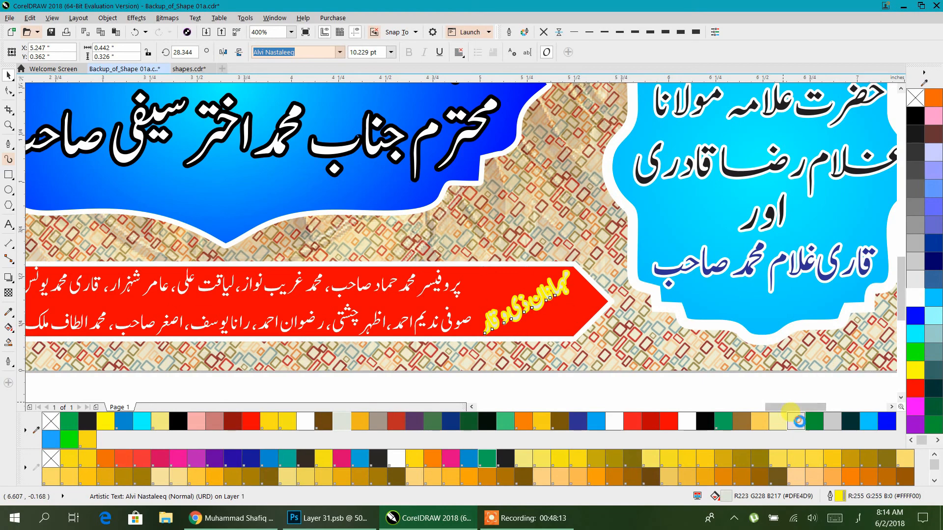
right_click(818, 423)
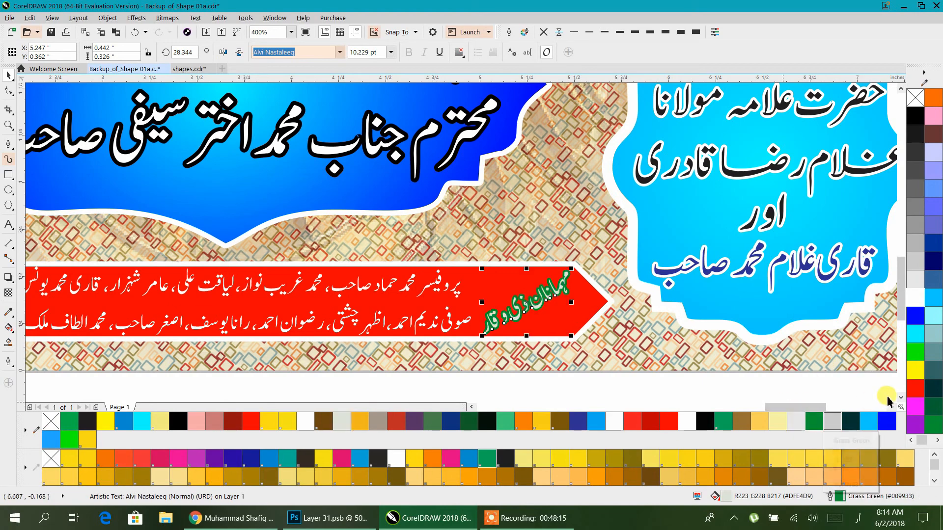
click(916, 388)
click(915, 373)
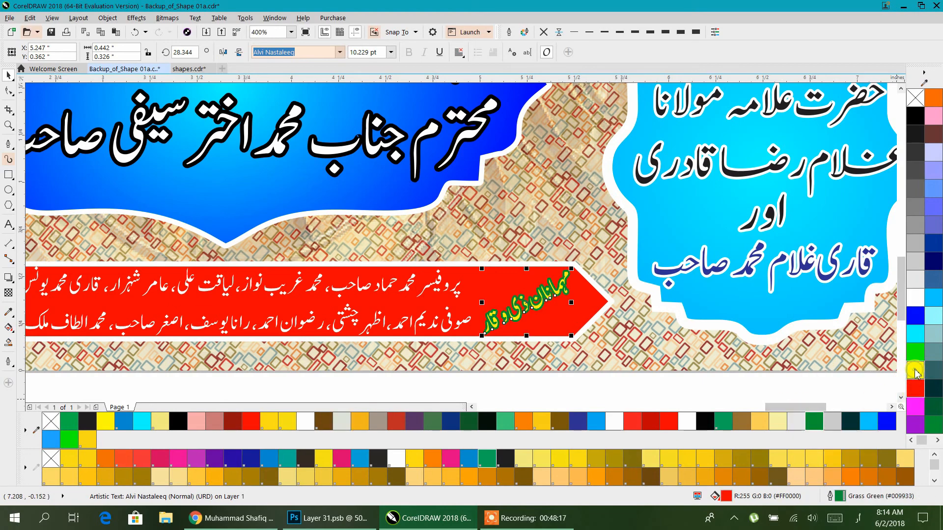
click(381, 195)
Give the two speaker names in the central blue shape a dark green fill and a white outline
scroll(381, 195, down, 2)
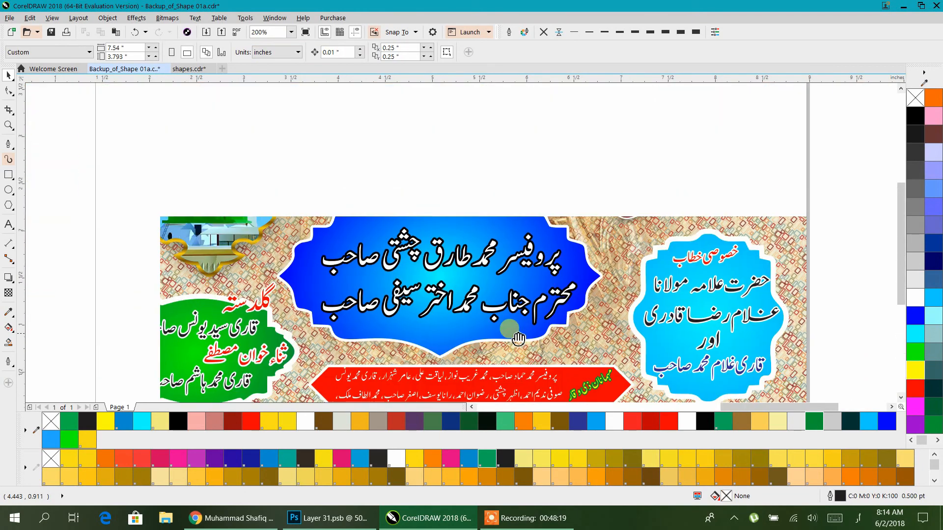
click(477, 253)
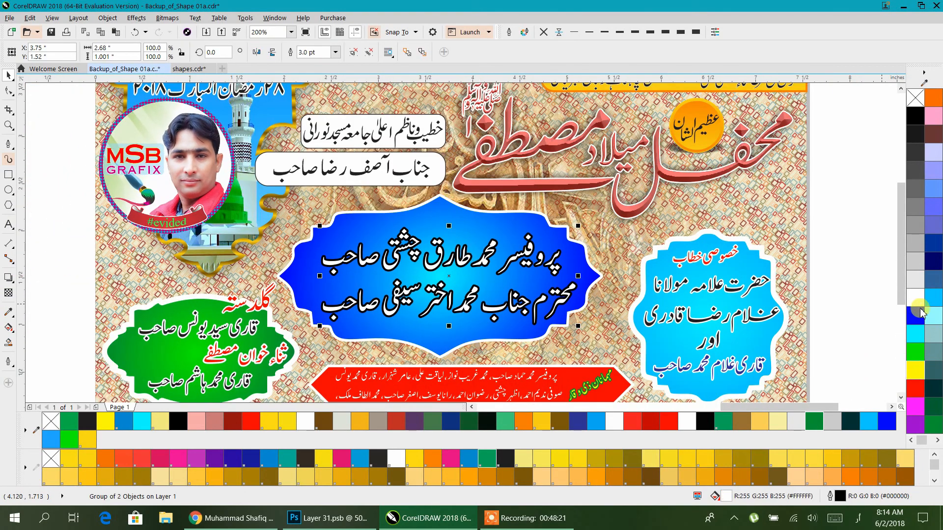
click(935, 426)
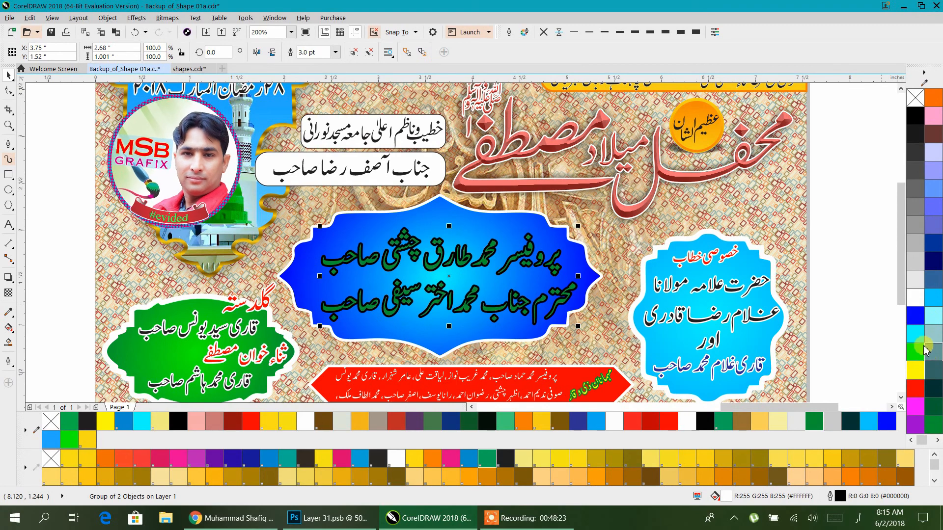
right_click(920, 300)
click(827, 220)
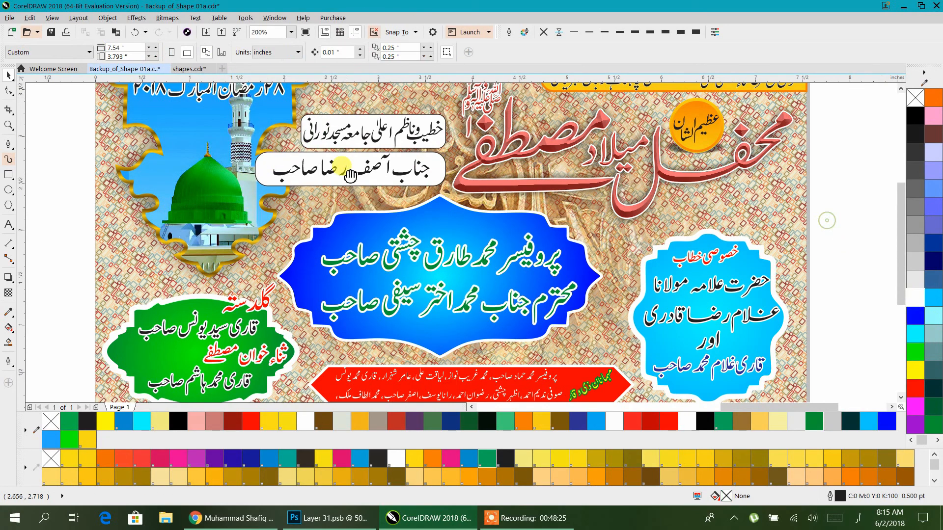
Apply a vertical fountain fill to the lower khateeb name box, running from red at its upper edge to white
drag(347, 167, 380, 258)
scroll(383, 268, down, 3)
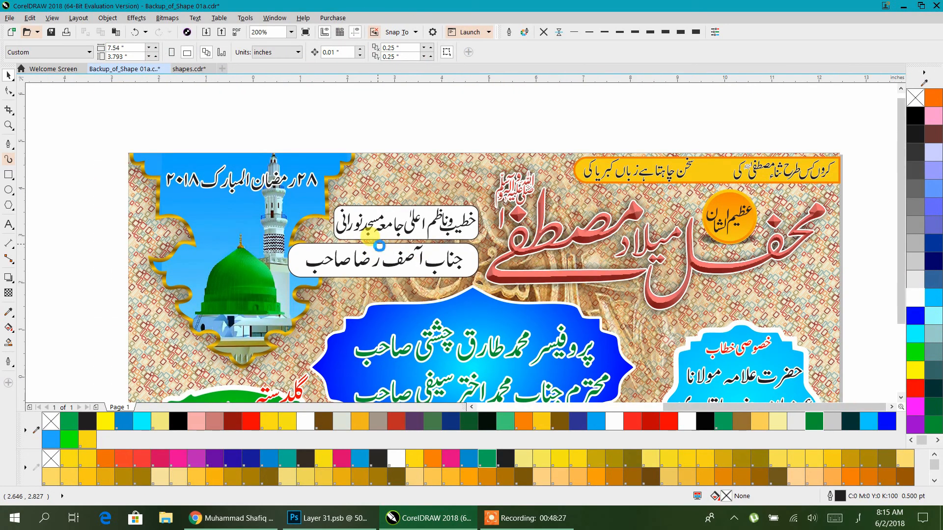
scroll(369, 257, up, 3)
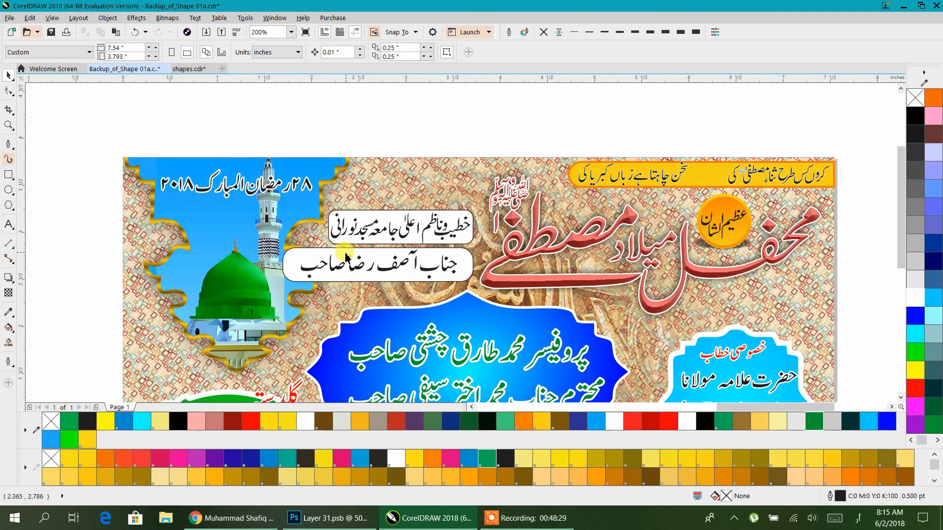
click(345, 249)
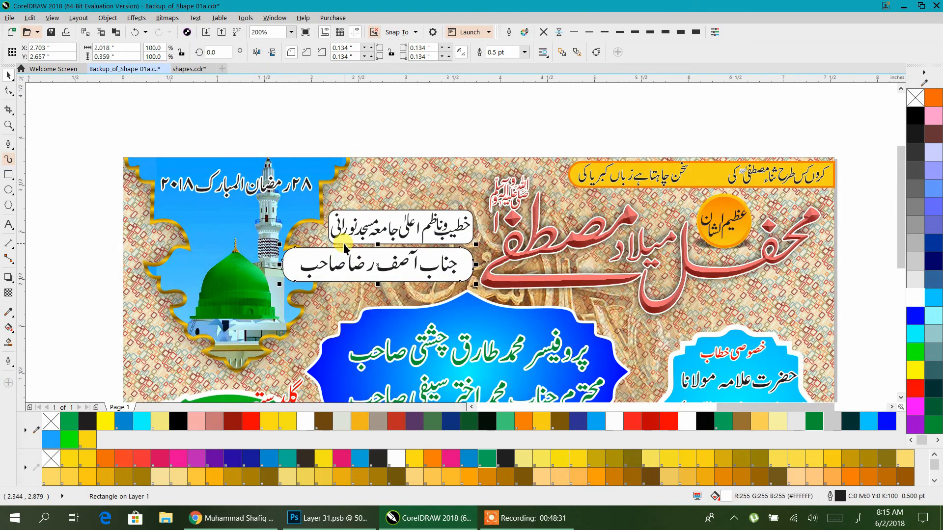
click(43, 311)
click(9, 328)
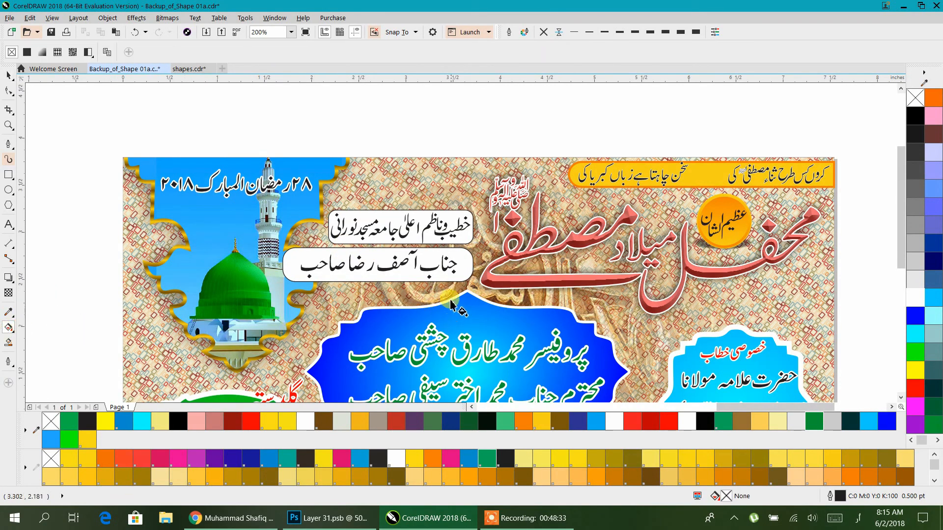
click(371, 252)
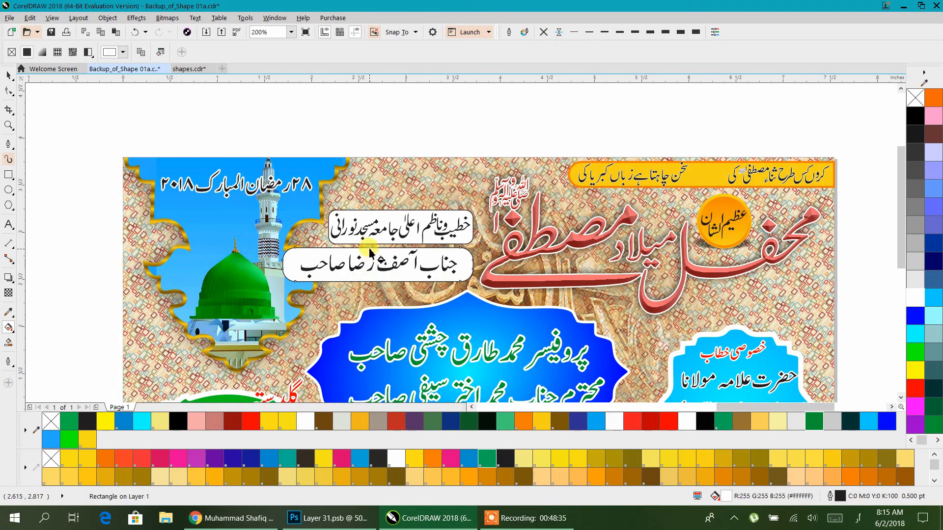
drag(370, 252, 372, 277)
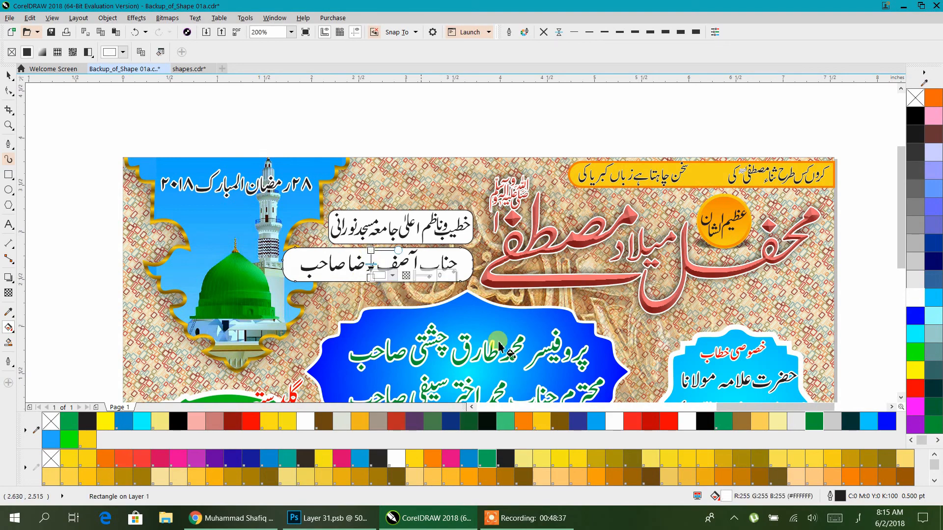
click(669, 418)
drag(525, 347, 372, 274)
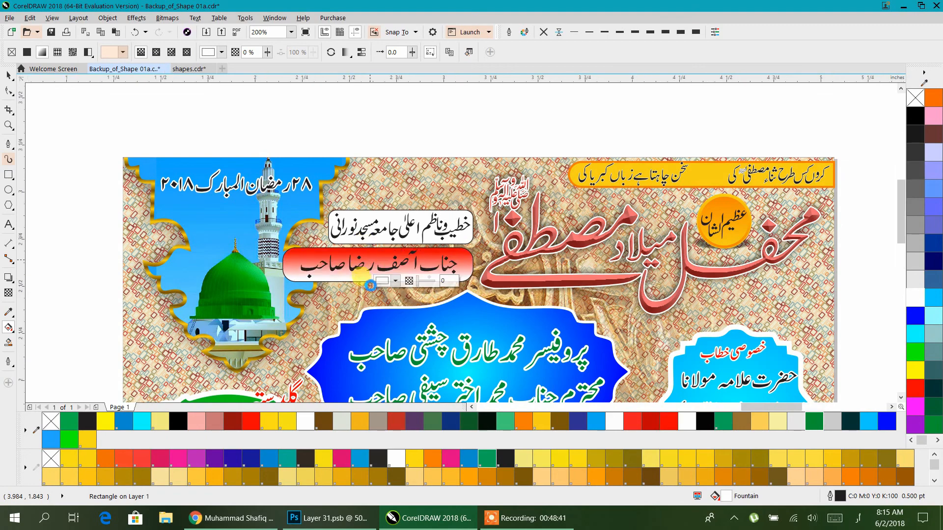
Set the lower end of the name box's fountain fill to red and add a pink colour node at about 45%
scroll(373, 287, up, 2)
scroll(372, 293, up, 3)
drag(668, 421, 381, 261)
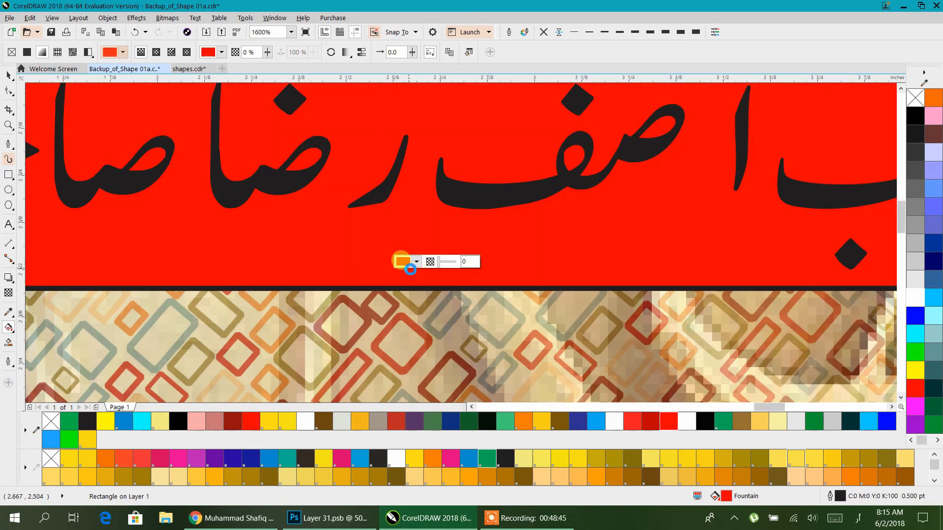
scroll(397, 209, down, 1)
double_click(396, 206)
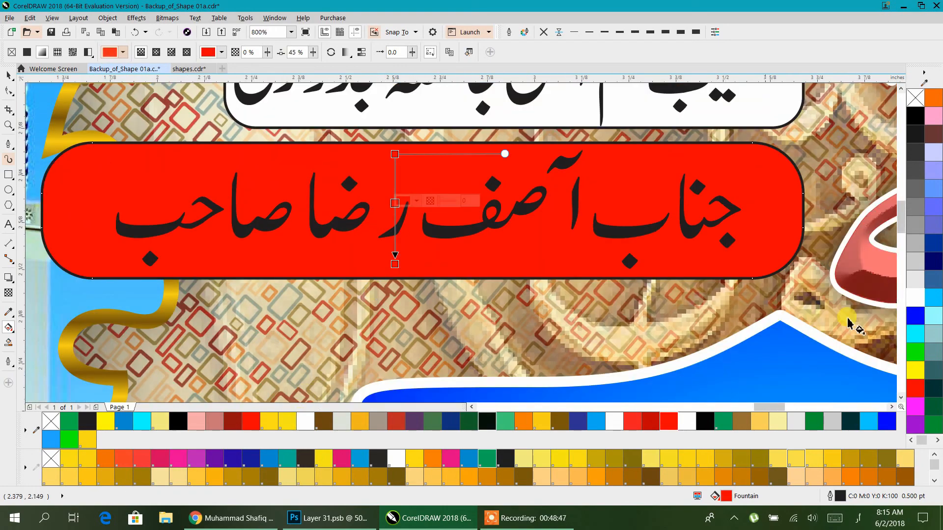
drag(934, 116, 396, 206)
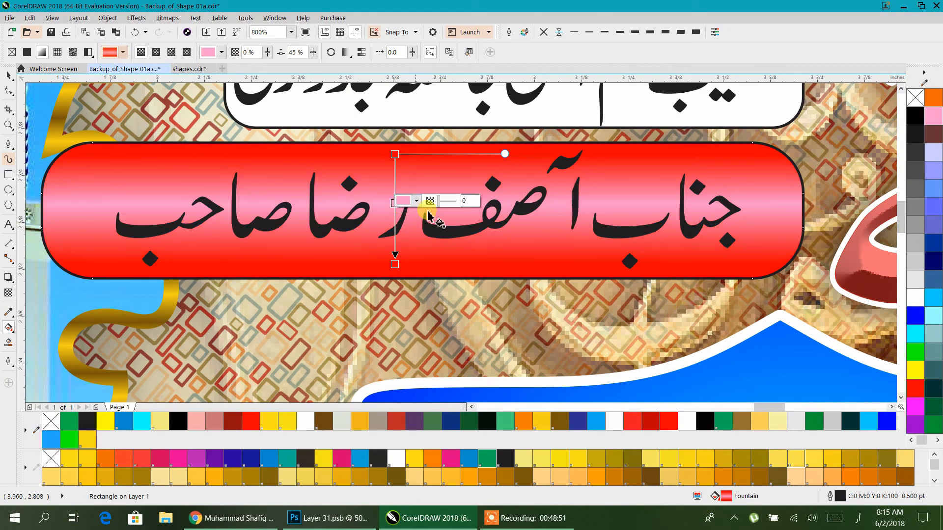
Copy the red and pink fountain fill from the name box to the white khateeb title box above it
scroll(412, 294, down, 1)
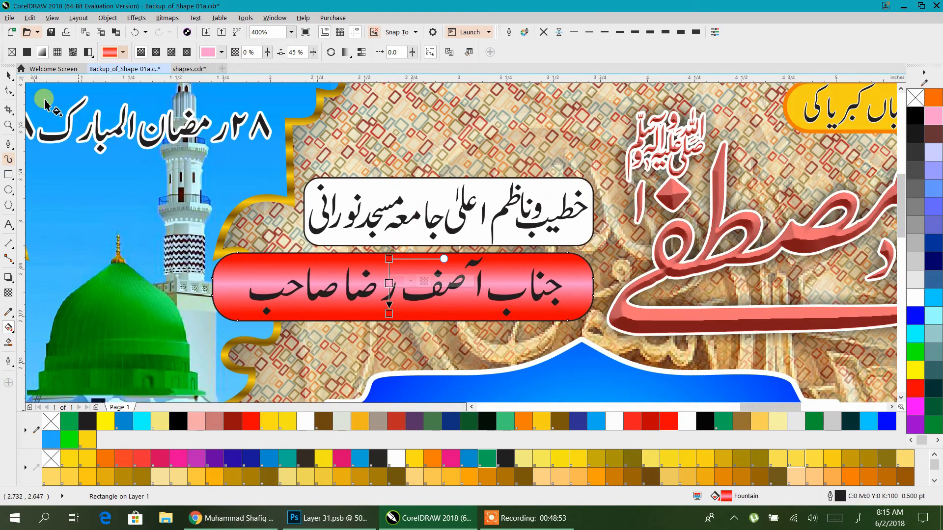
click(9, 77)
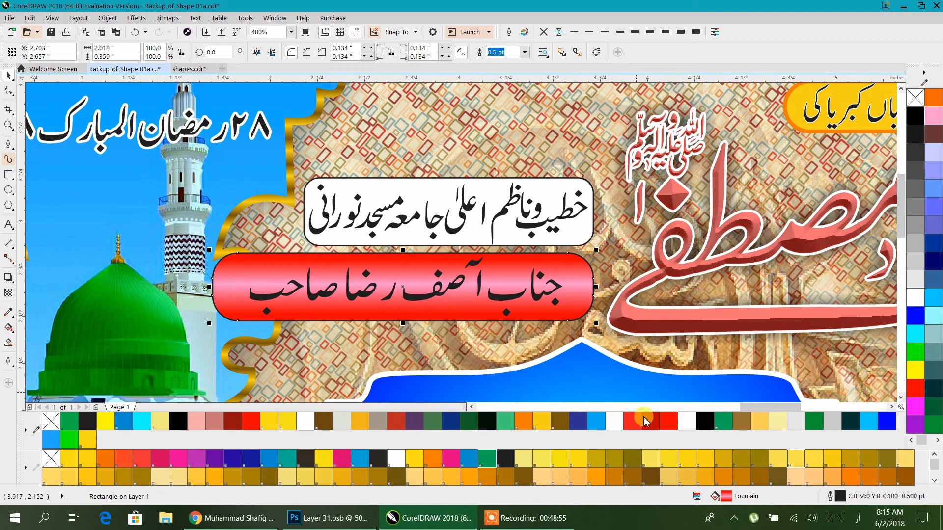
drag(702, 464, 491, 194)
scroll(490, 194, down, 1)
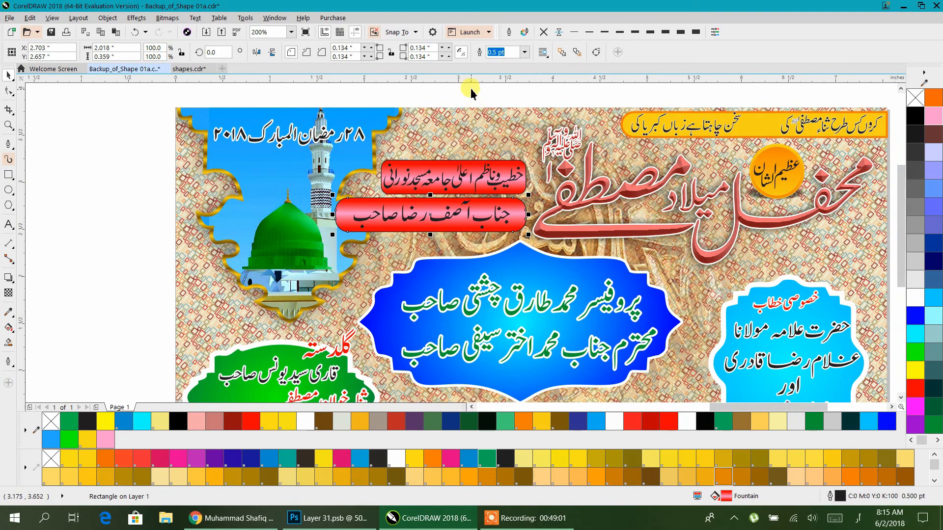
click(471, 93)
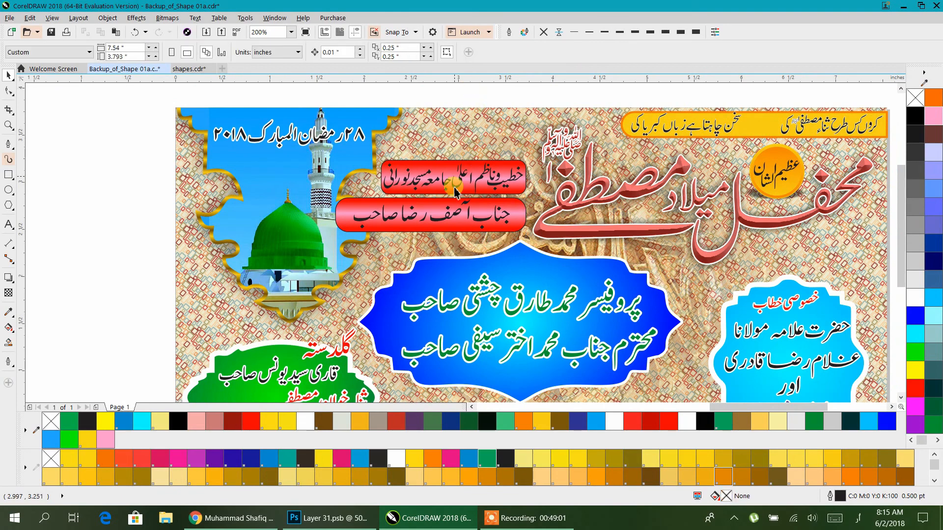
Remove the outlines from both red and pink khateeb boxes
scroll(451, 201, up, 1)
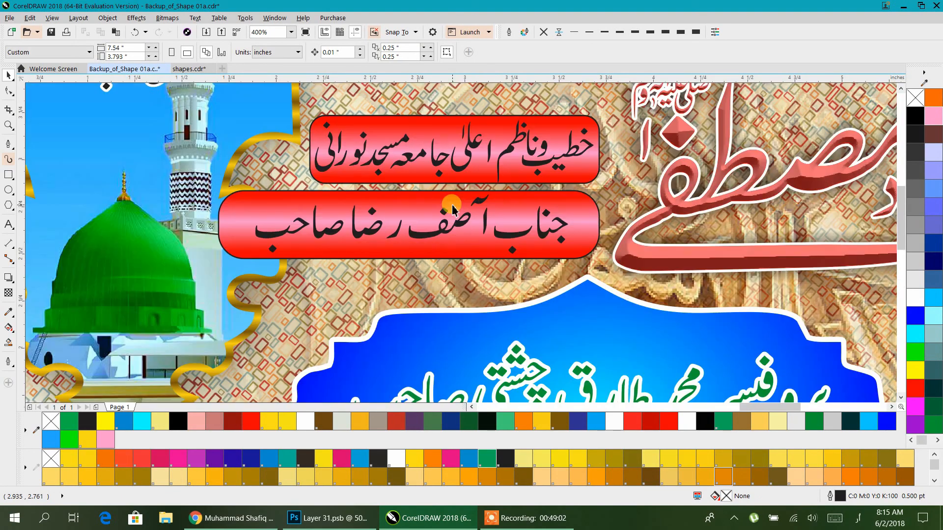
click(317, 134)
shift+click(285, 209)
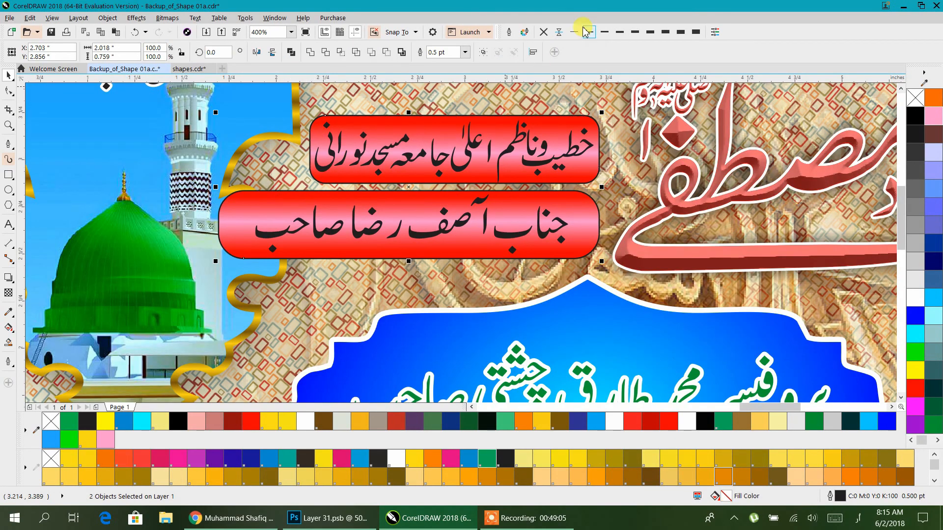
click(542, 32)
scroll(514, 194, down, 3)
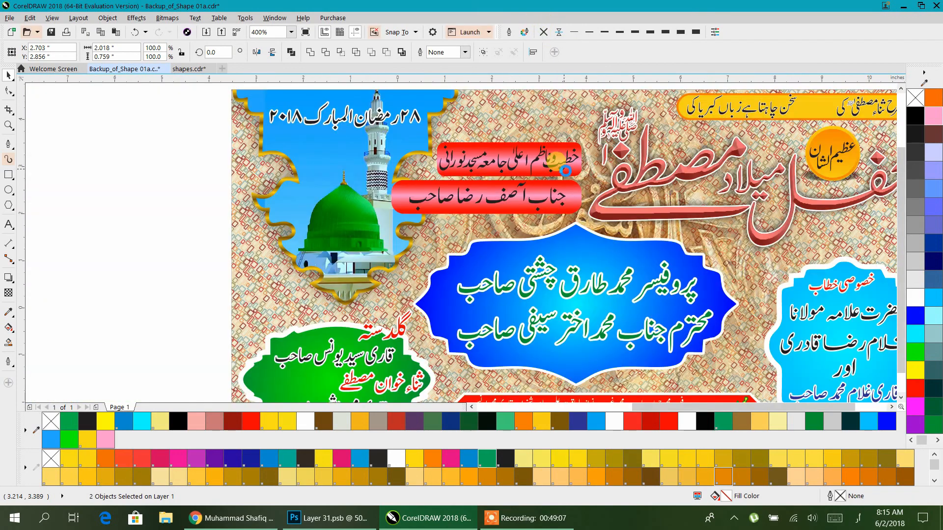
click(428, 147)
Change the fill of the khateeb title and name texts in the red boxes to white
scroll(426, 248, up, 4)
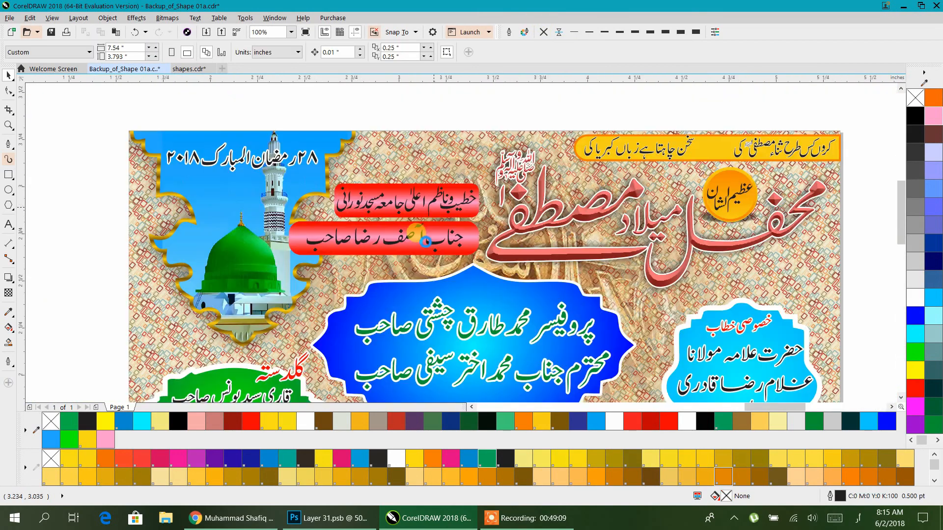
click(434, 264)
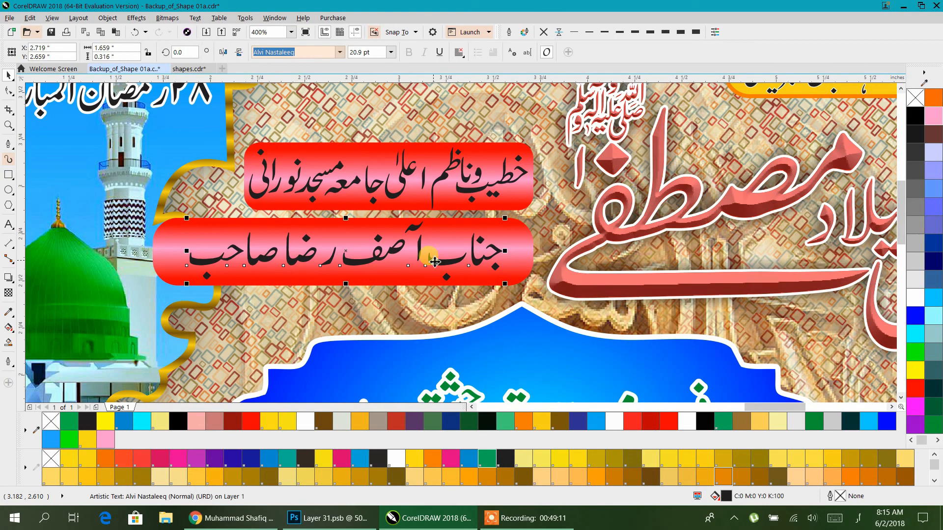
shift+click(443, 179)
click(915, 297)
scroll(465, 230, down, 2)
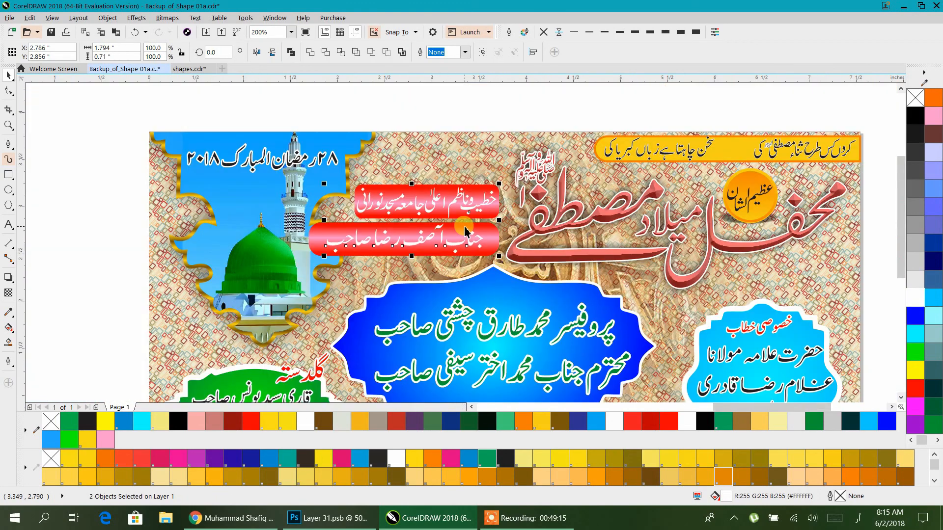
click(477, 111)
Export all the banner's objects, selected only, as an Adobe Photoshop PSD file named flex
scroll(478, 116, down, 3)
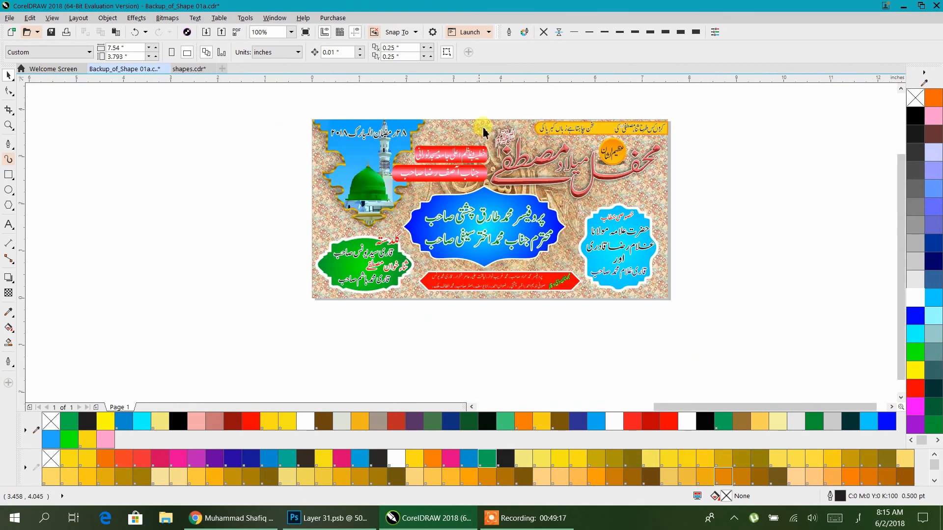
drag(397, 216, 251, 124)
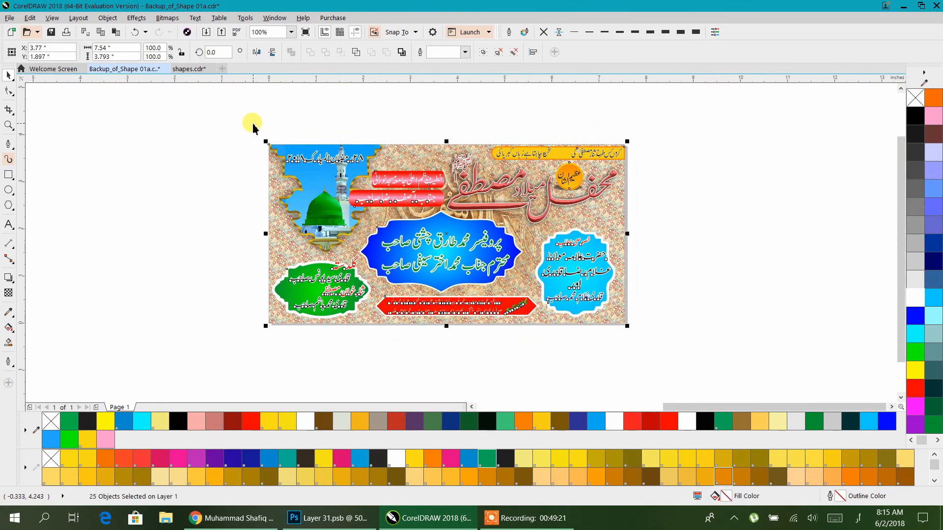
key(ctrl+e)
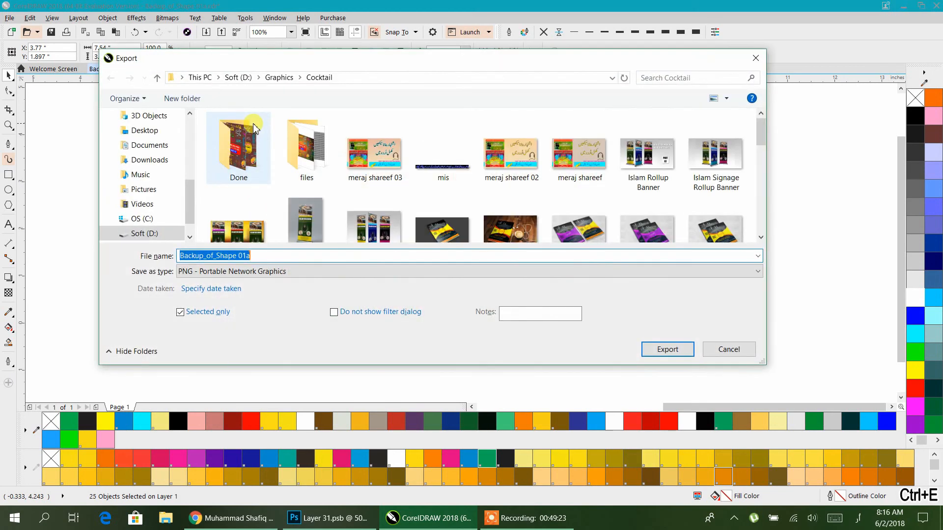
click(235, 275)
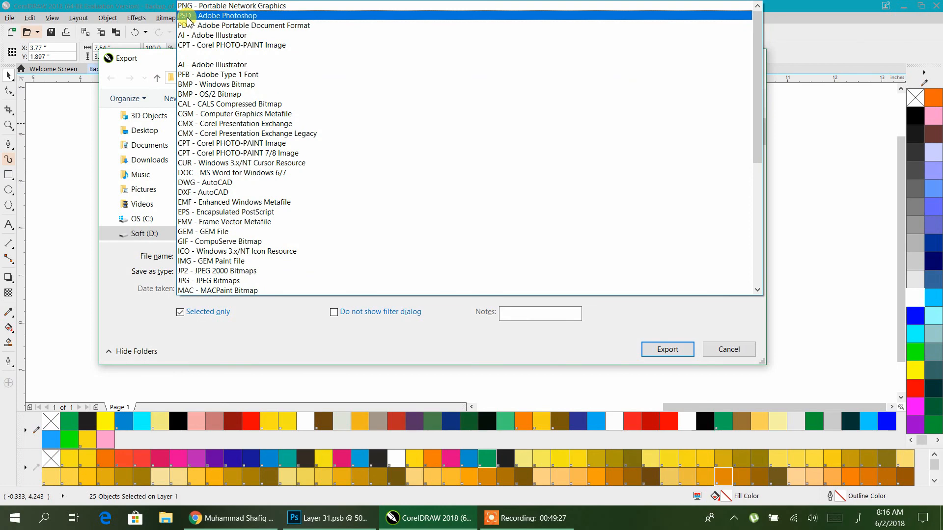
click(188, 17)
mouse_move(180, 256)
mouse_down()
mouse_move(270, 259)
mouse_move(191, 260)
mouse_up()
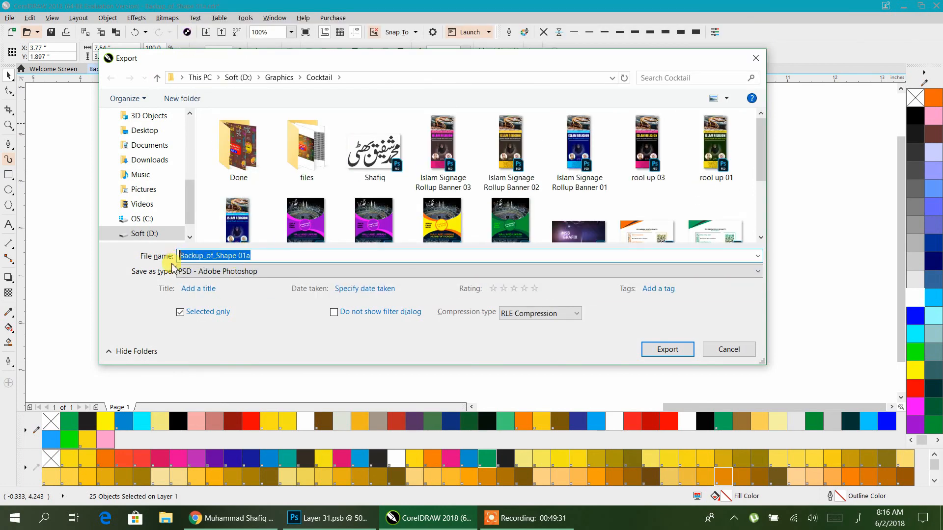
key(BackSpace)
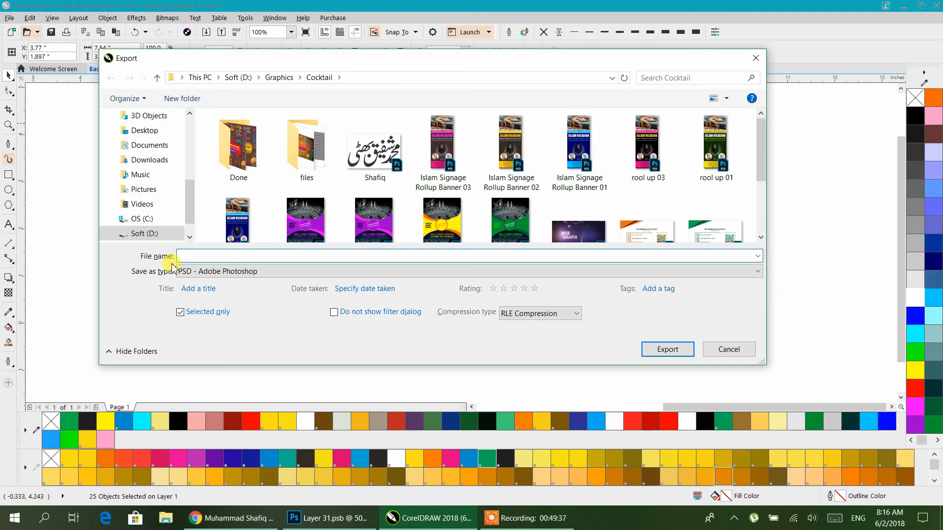
text(flex)
key(Return)
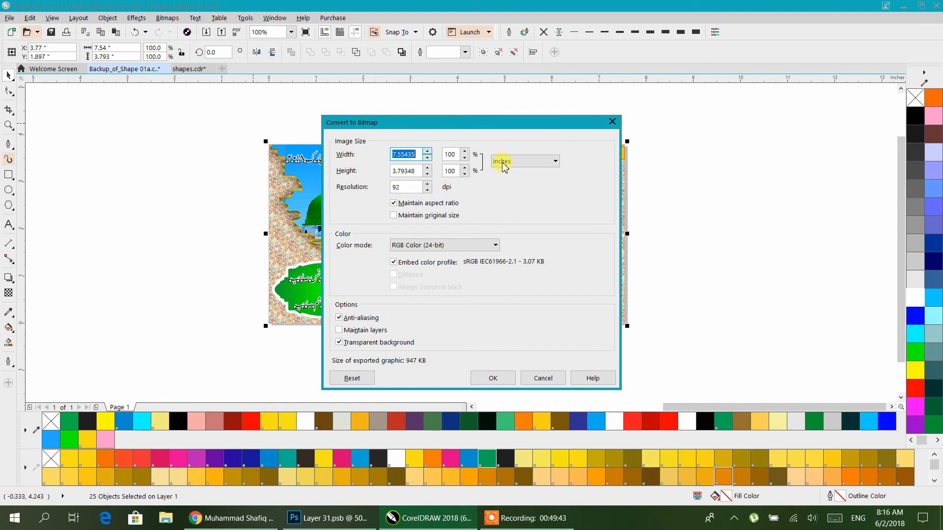
Set the bitmap resolution to 300 dpi, finish the PSD export and deselect the artwork
double_click(408, 188)
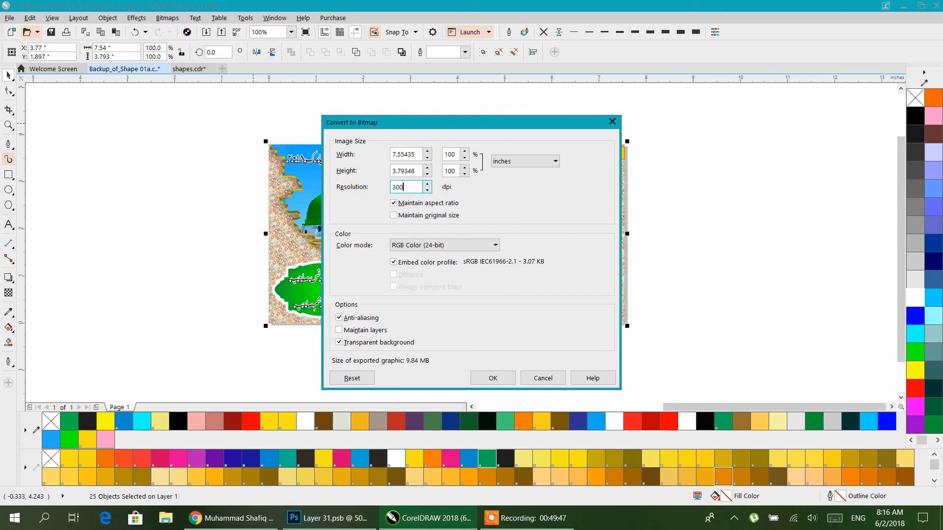
click(489, 379)
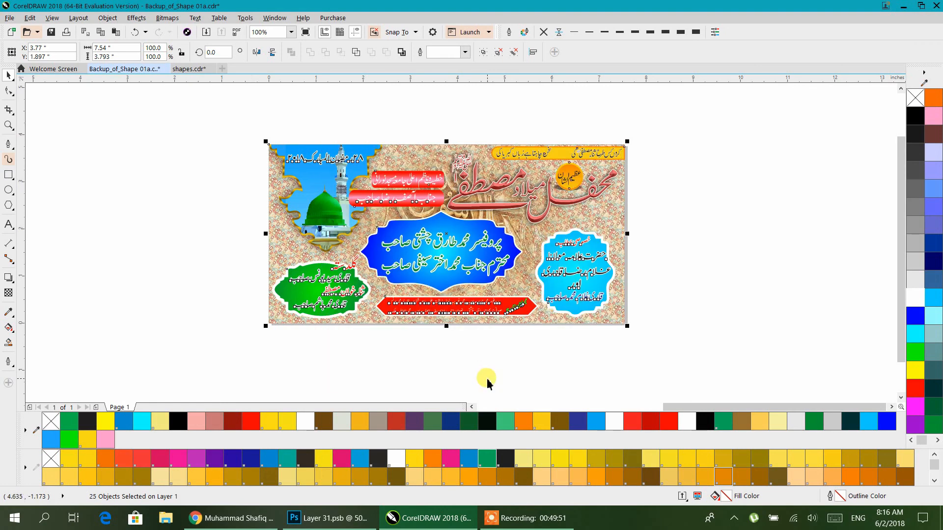
click(487, 383)
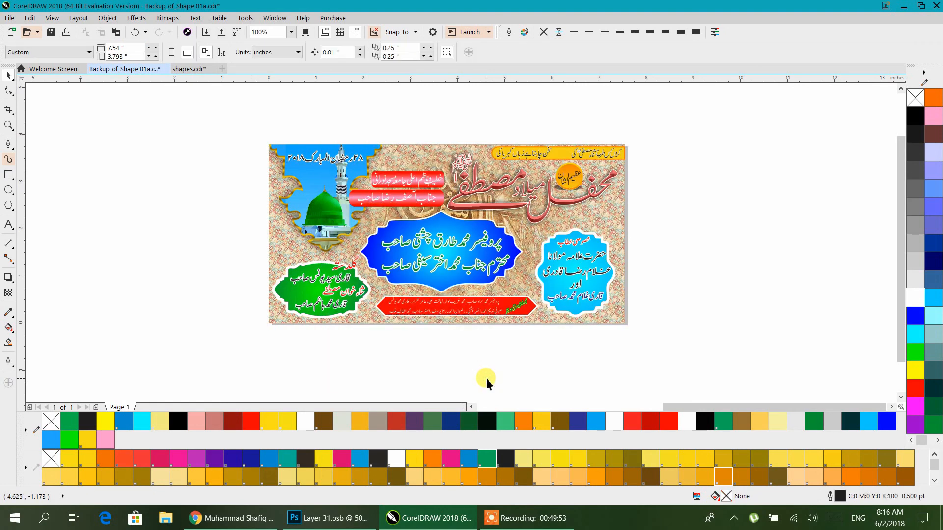
Switch to Photoshop, open the flex PSD from the Cocktail folder and copy the whole banner image
click(328, 519)
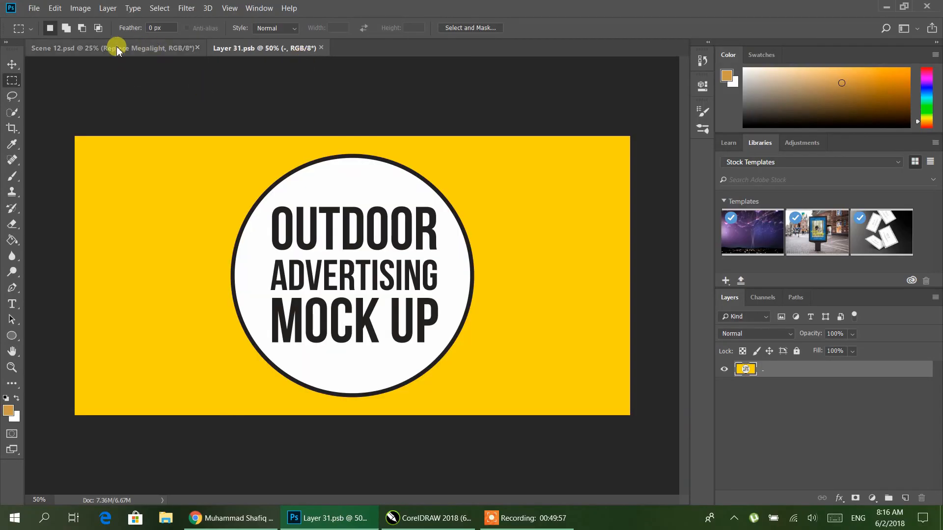
click(34, 8)
click(47, 31)
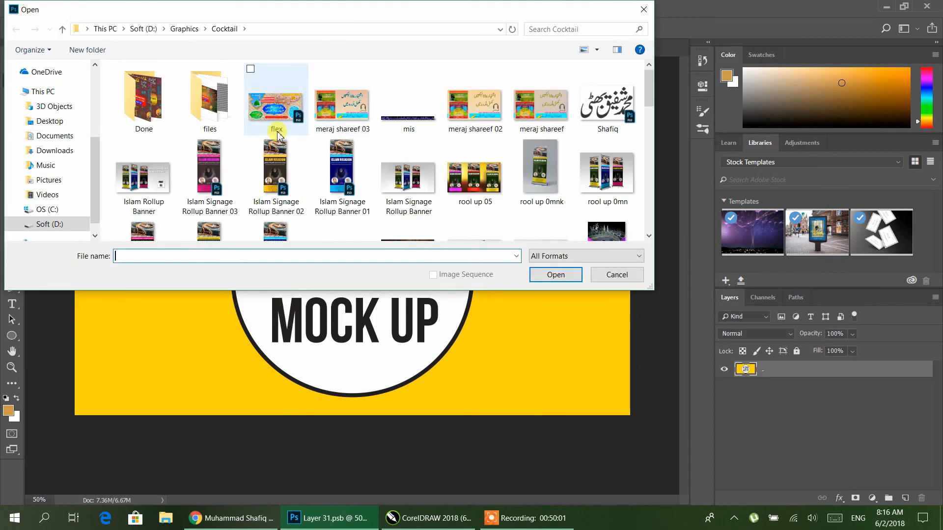
double_click(274, 100)
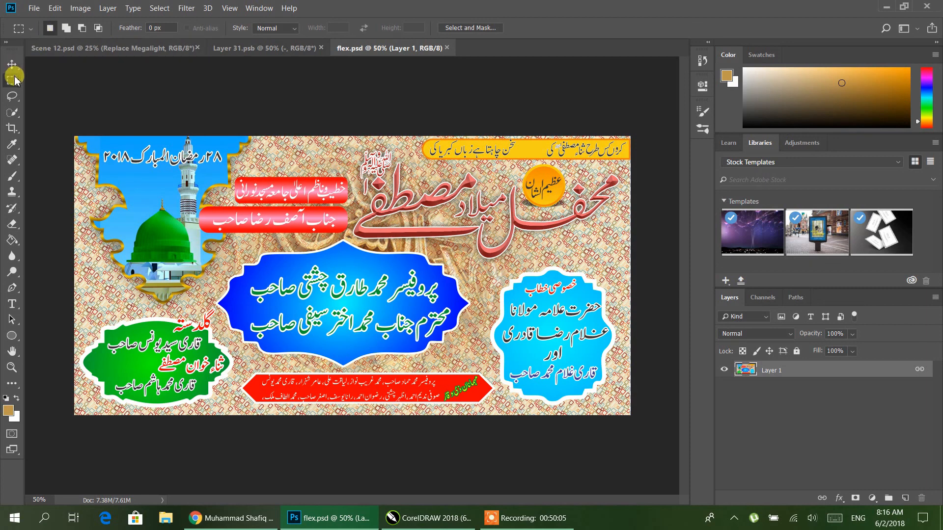
drag(69, 131, 653, 429)
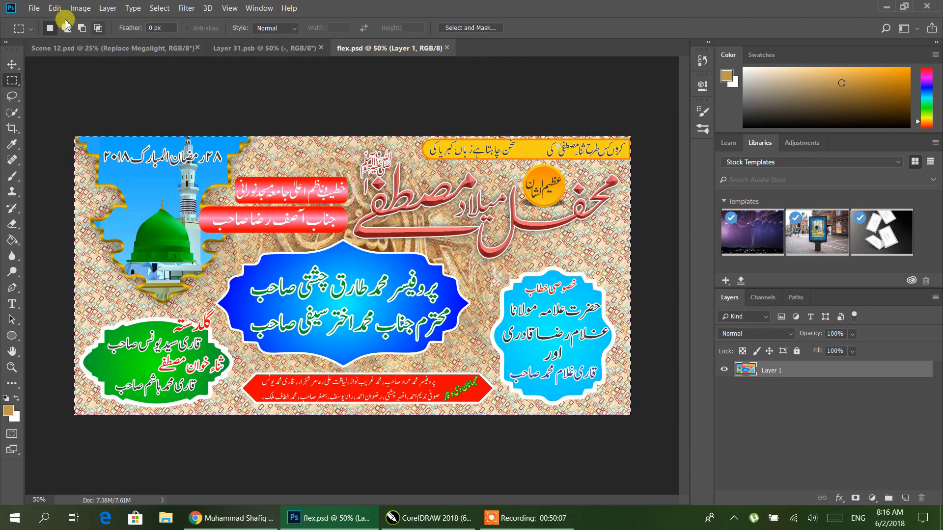
click(54, 9)
click(68, 91)
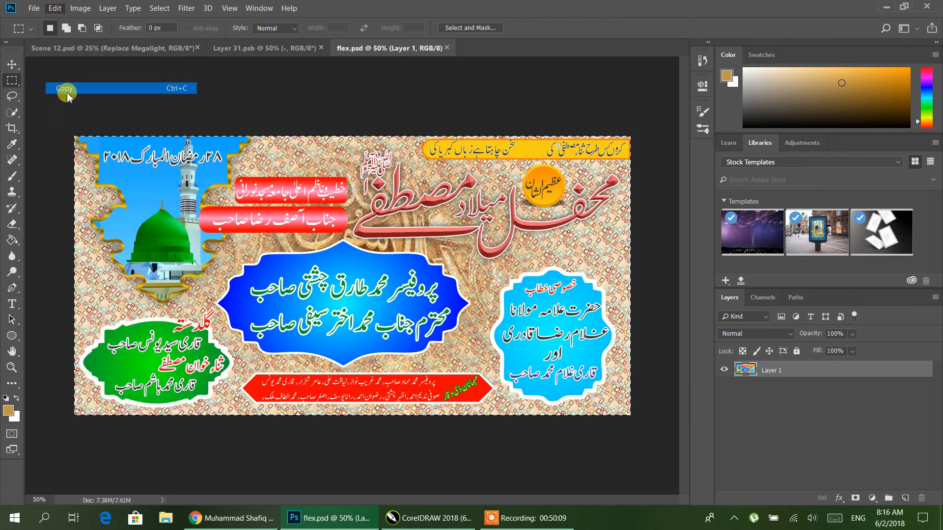
Paste the banner over the yellow artwork in Layer 31.psb, accepting the colour profile conversion, and save the file
click(238, 48)
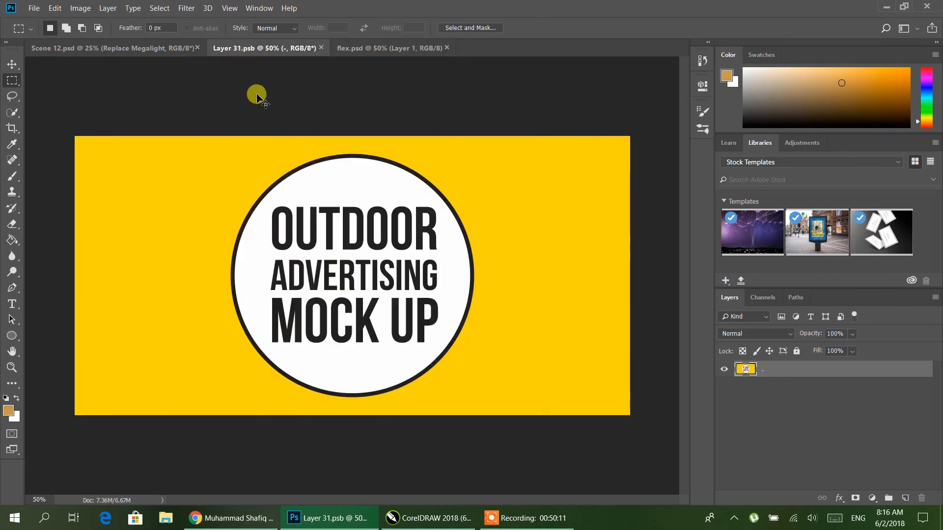
key(ctrl+v)
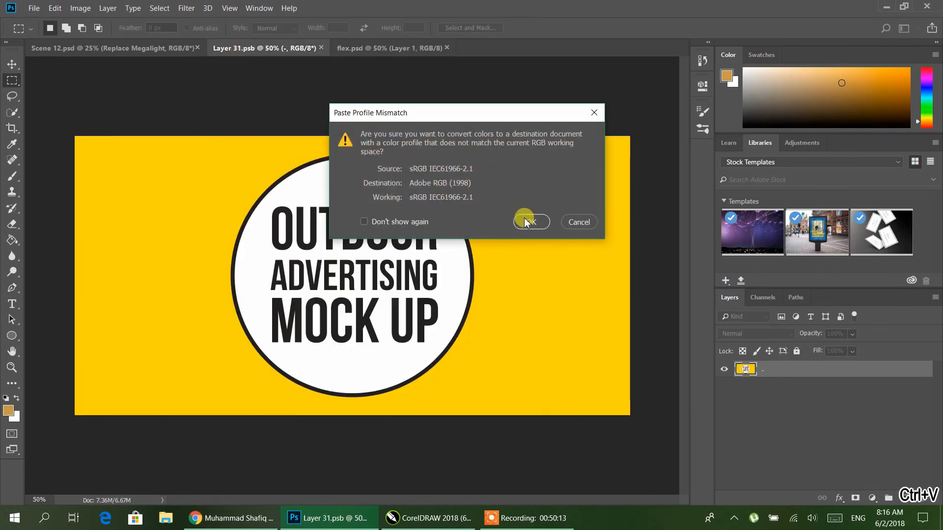
click(525, 219)
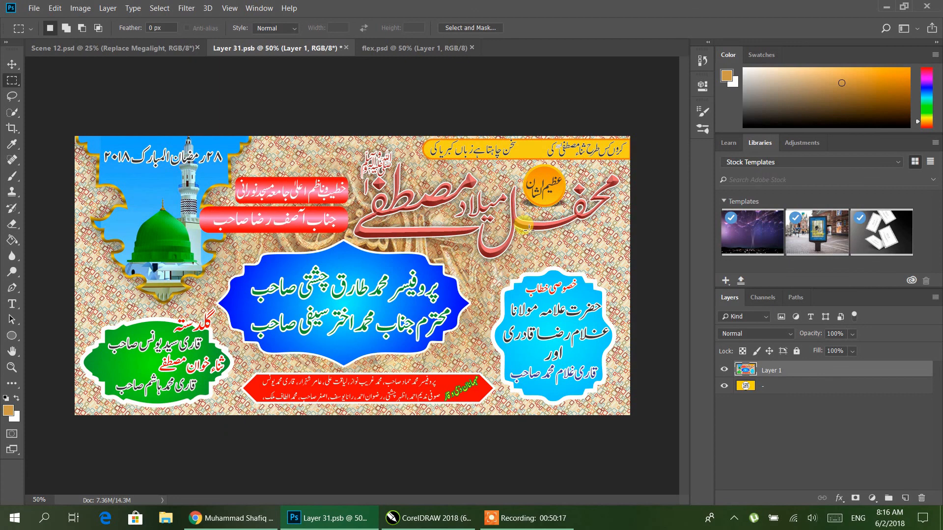
key(ctrl+s)
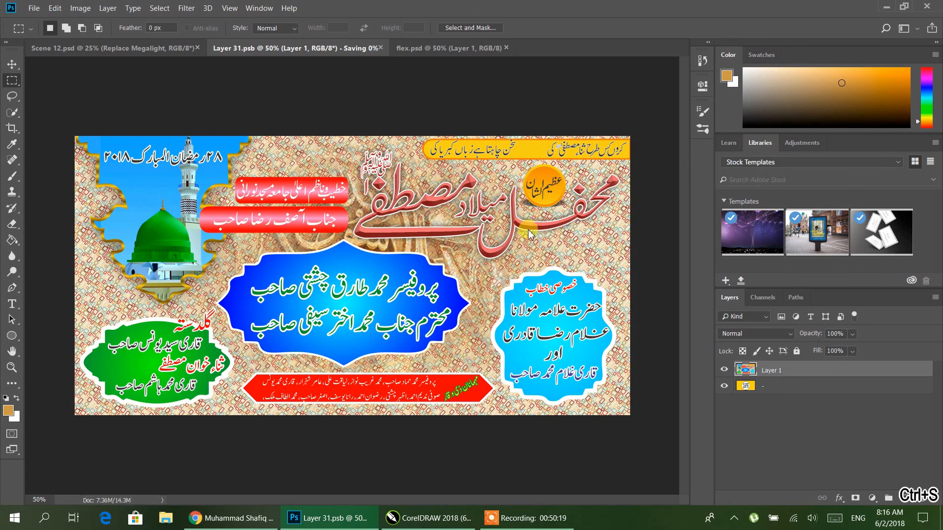
Hide the Light Setup group in the Scene 12.psd billboard mockup and leave the group collapsed
click(57, 48)
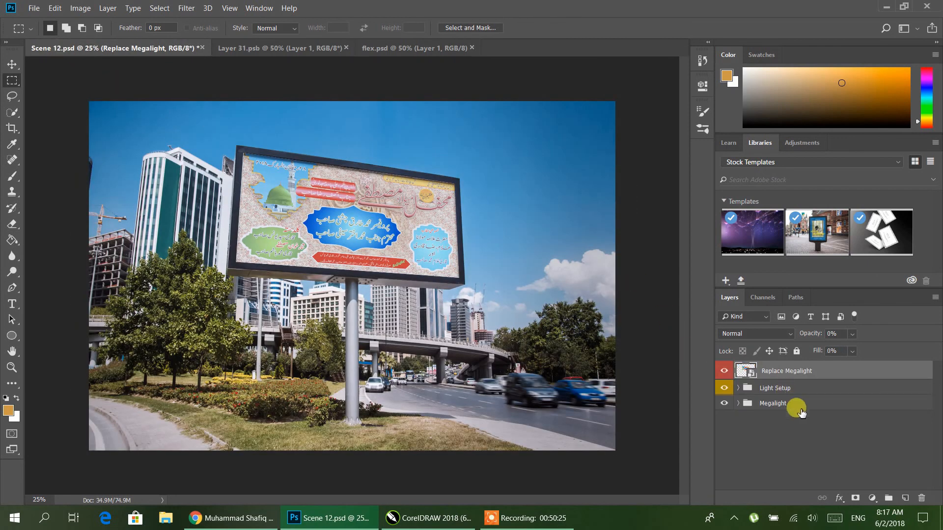
click(739, 388)
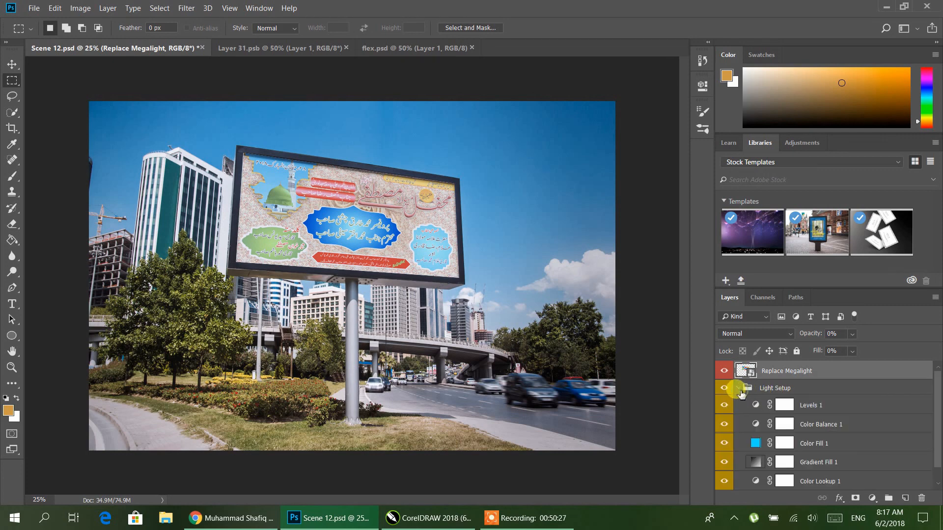
click(725, 388)
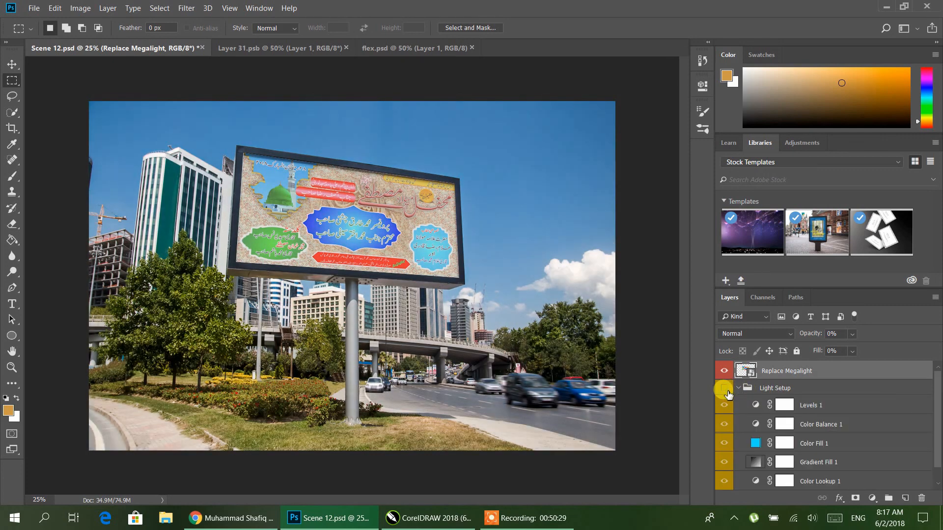
click(738, 388)
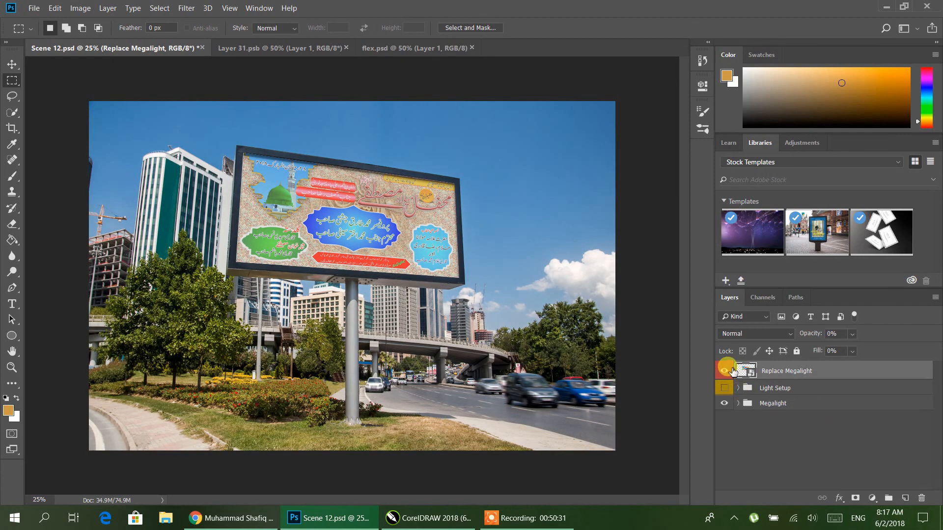
Expand the Megalight group, check its layers by toggling their visibility, and hide the Shadow layer
click(726, 404)
click(724, 404)
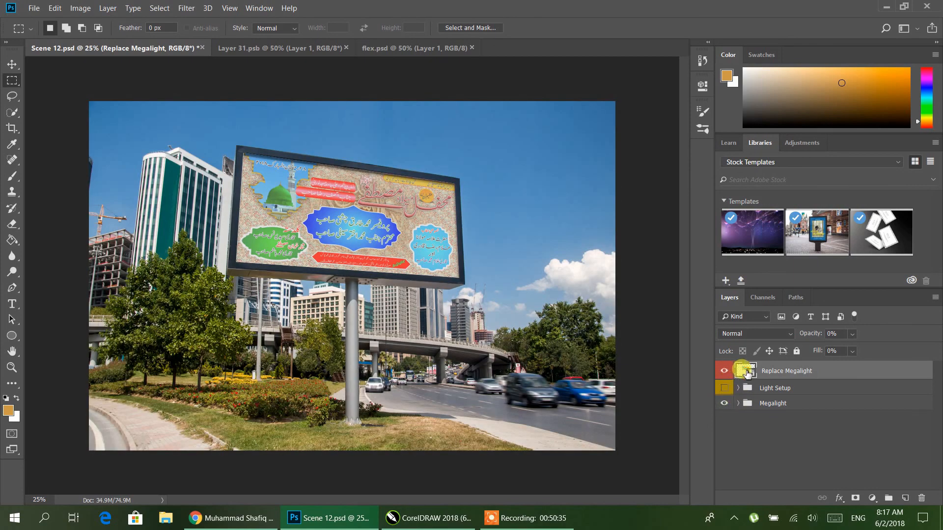
click(738, 403)
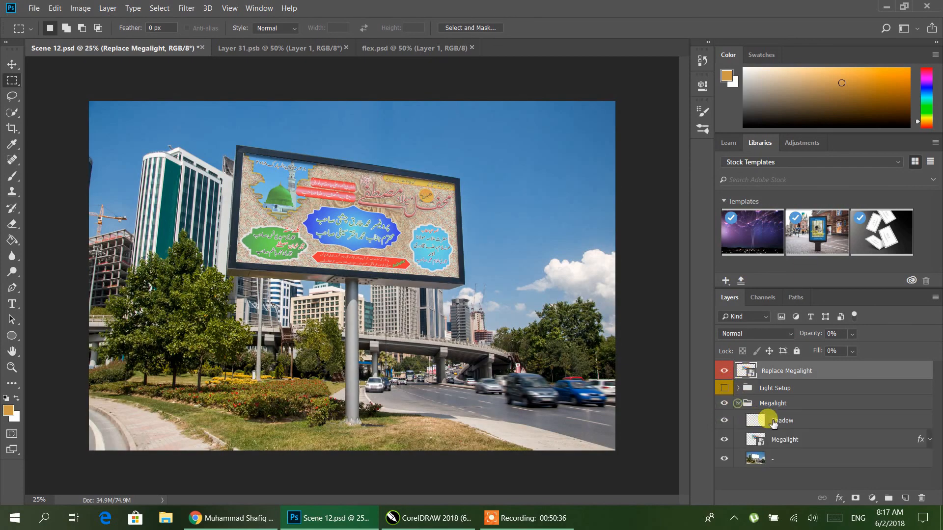
click(726, 441)
click(724, 440)
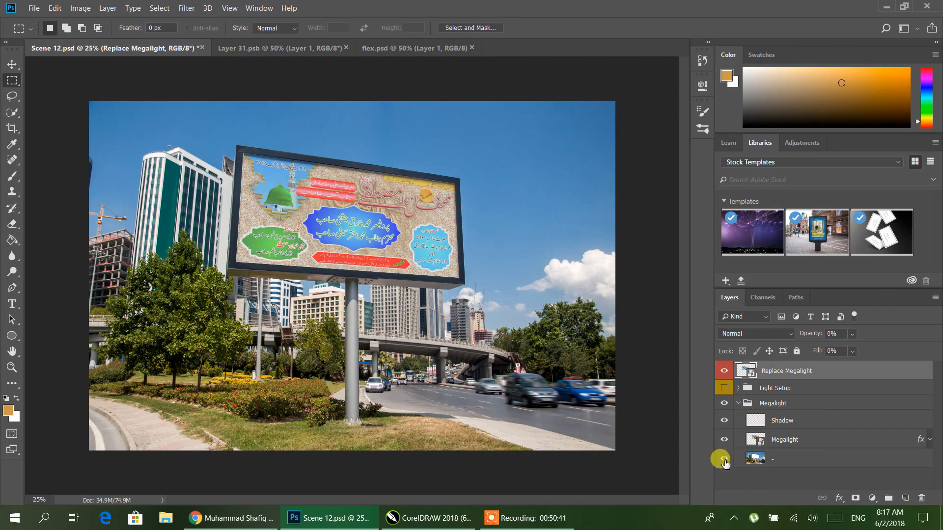
click(724, 421)
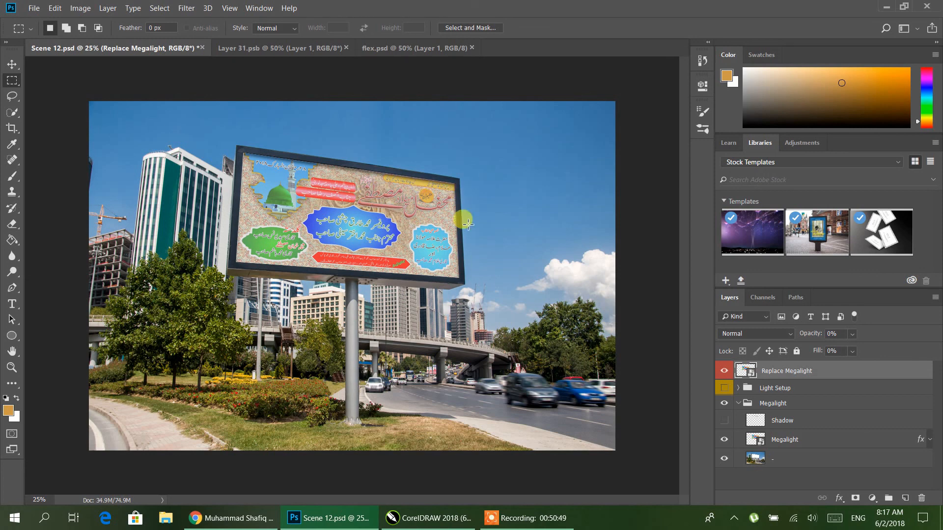
Switch to CorelDRAW and look over the finished banner, both close up and as a whole
click(438, 518)
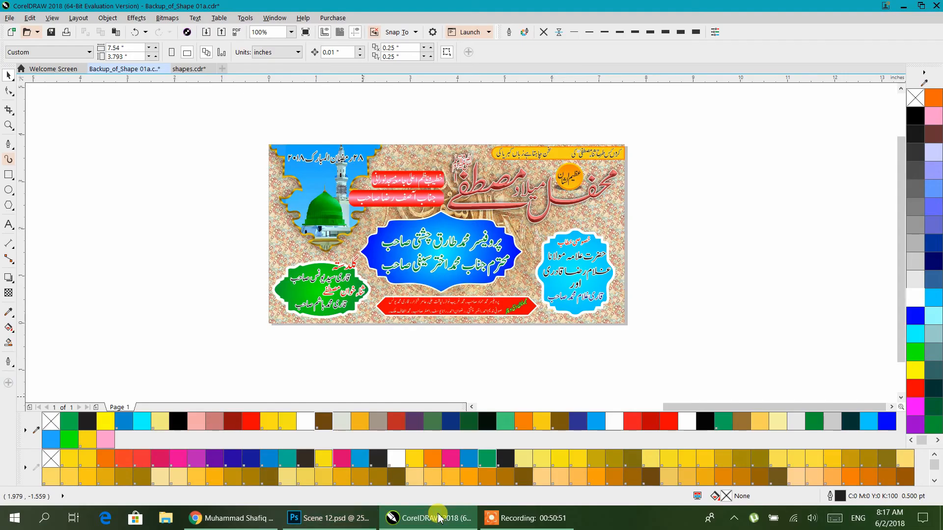
scroll(553, 194, up, 2)
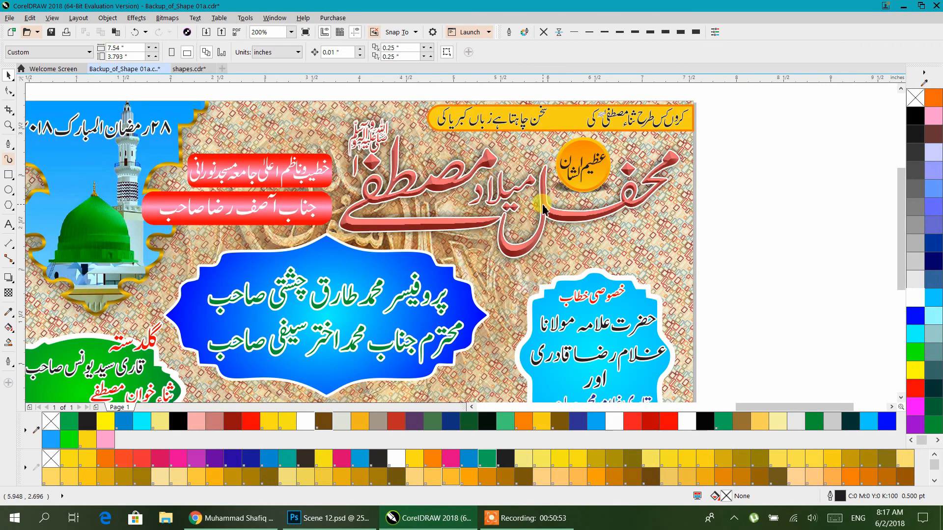
click(544, 206)
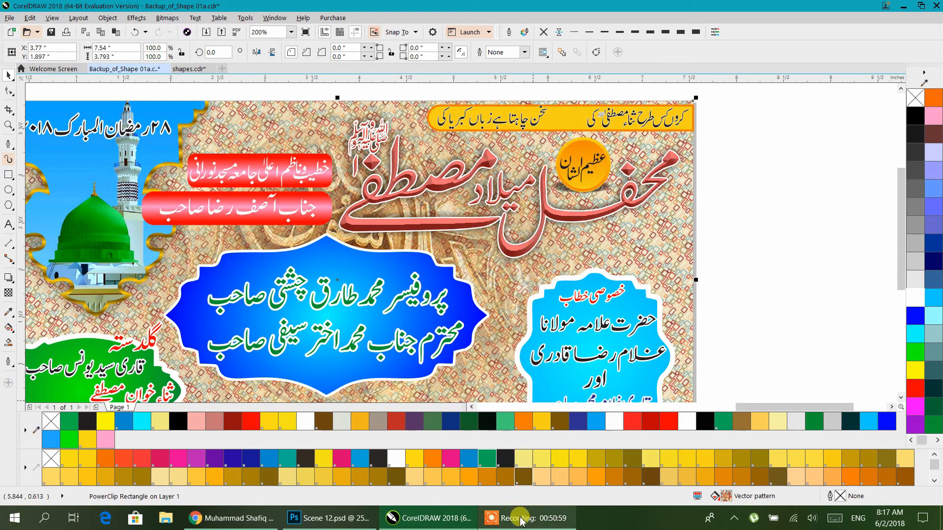
mouse_move(522, 521)
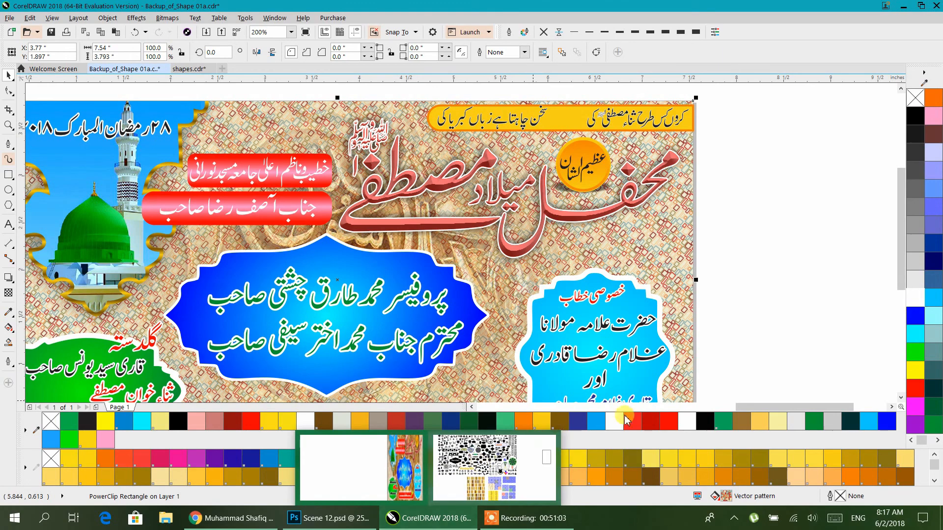
click(713, 336)
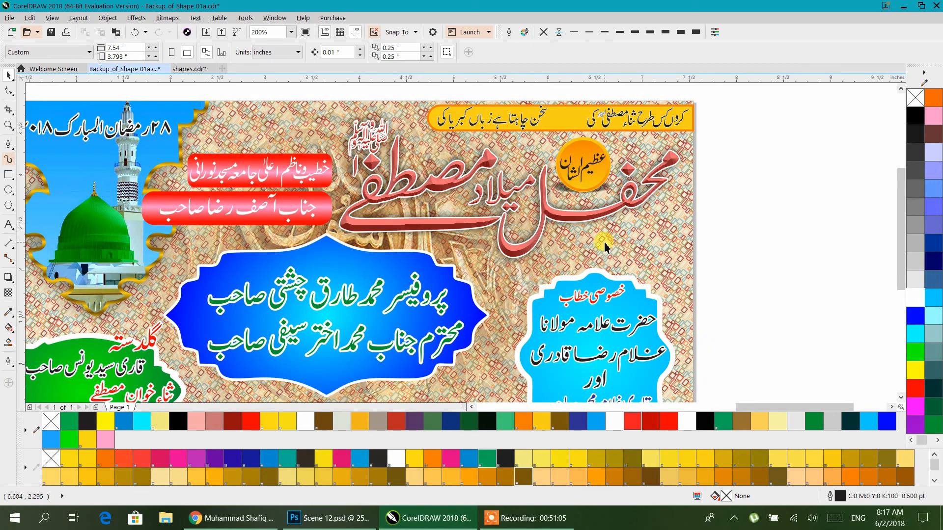
drag(561, 299, 605, 270)
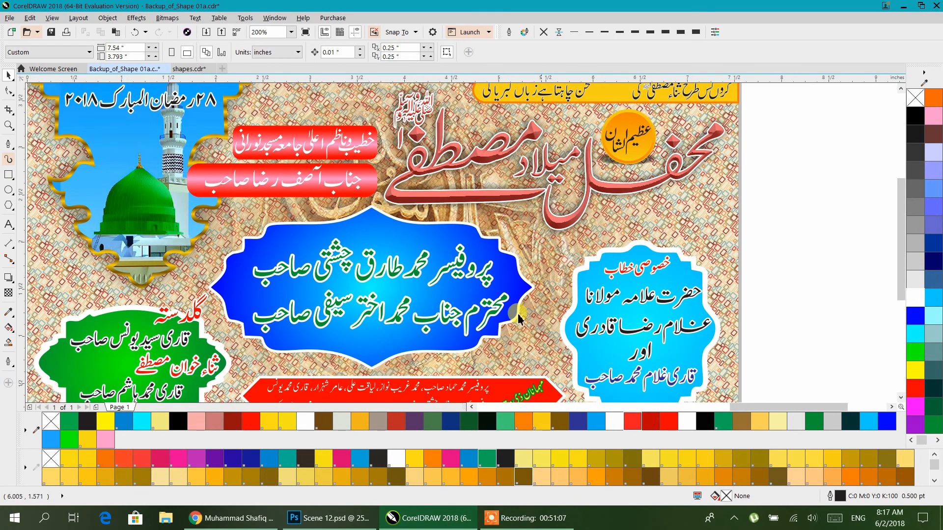
scroll(516, 316, down, 2)
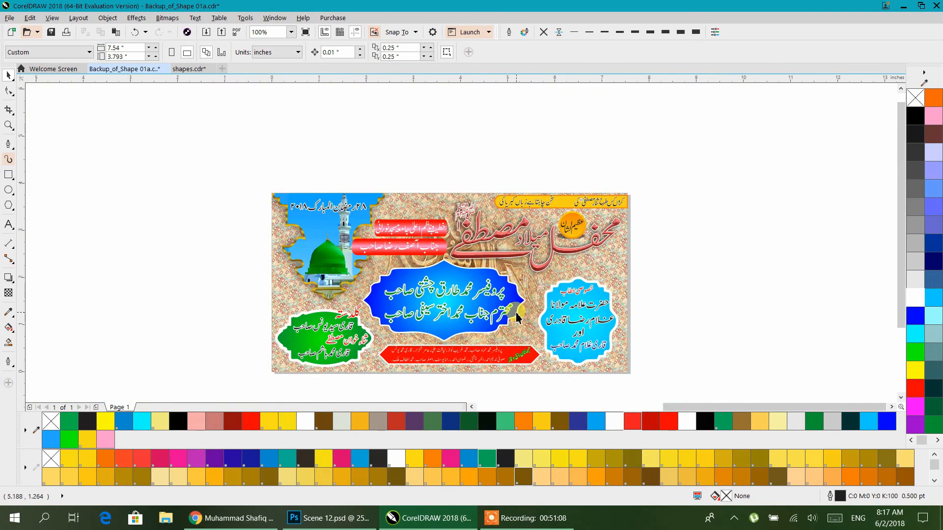
mouse_move(502, 525)
click(502, 524)
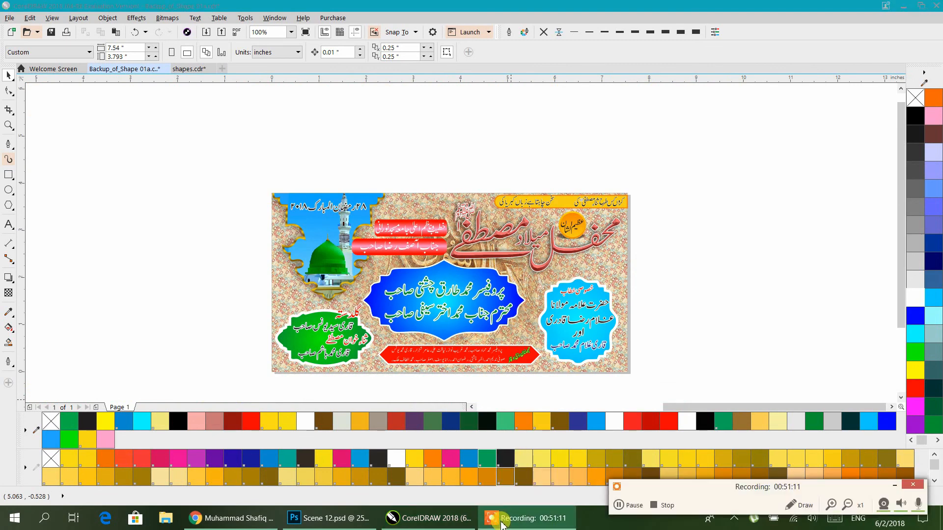
click(663, 507)
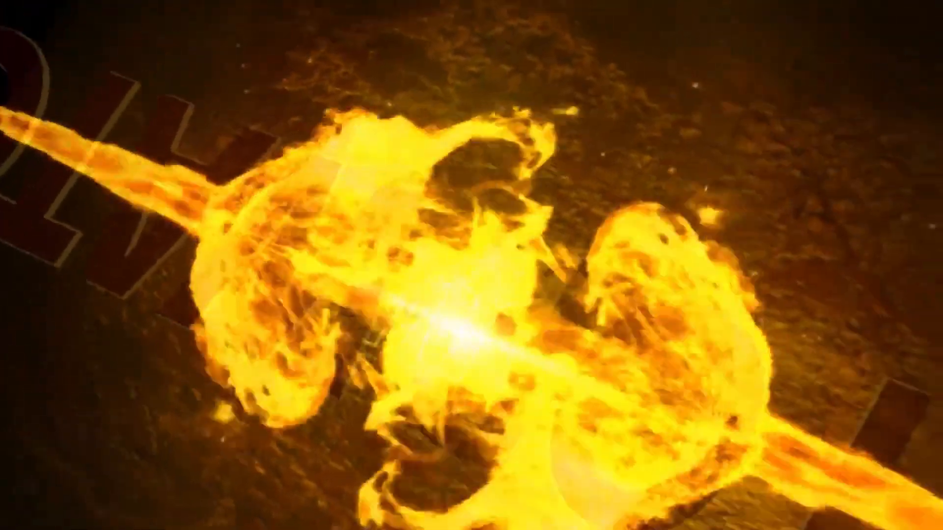